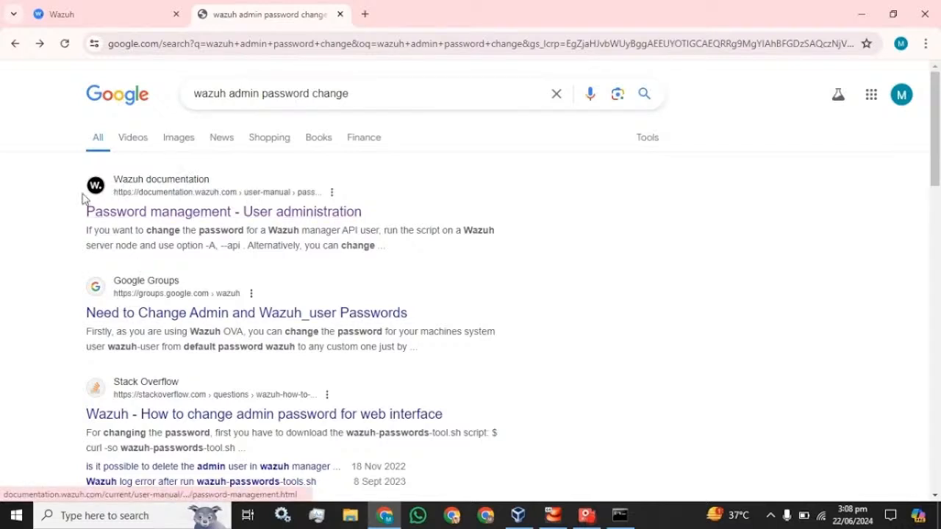
- Open the 'Password management' docs page and read its curl command for downloading the passwords tool
click(147, 213)
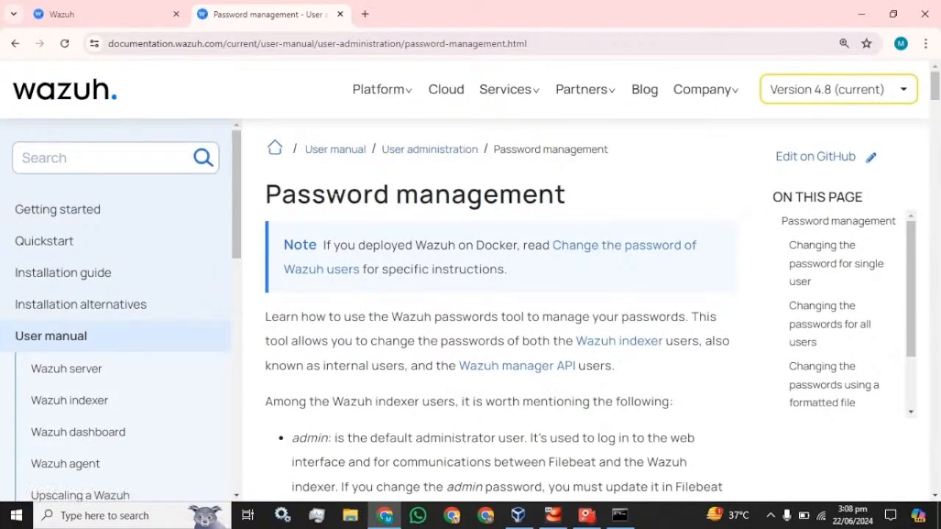
scroll(396, 235, down, 2)
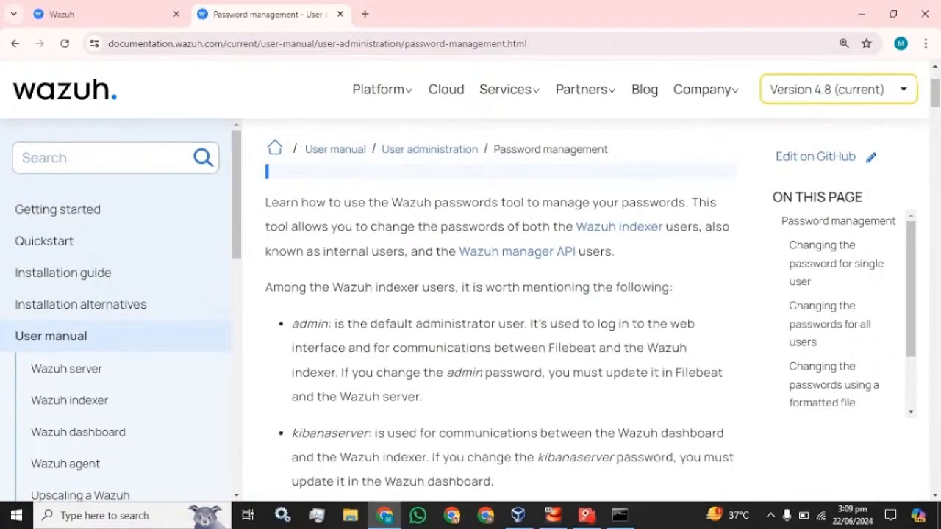
scroll(527, 338, down, 8)
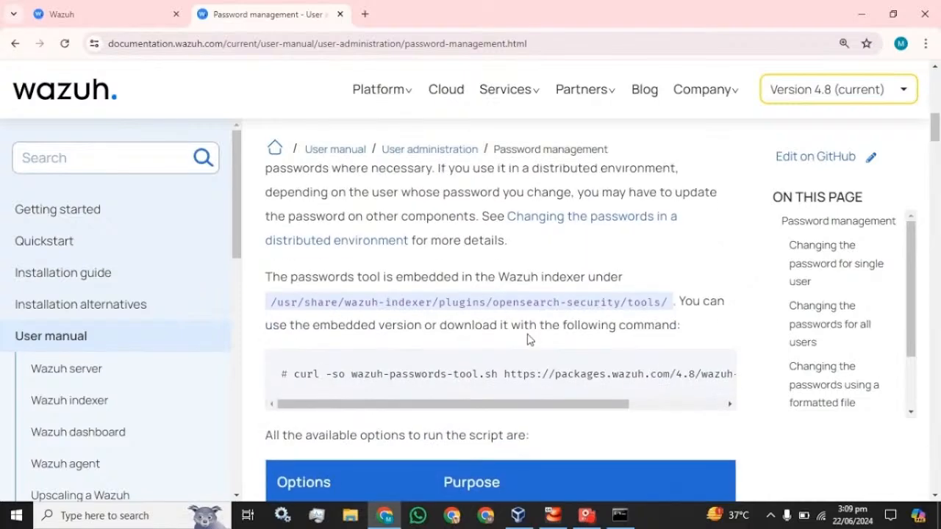
scroll(527, 338, up, 1)
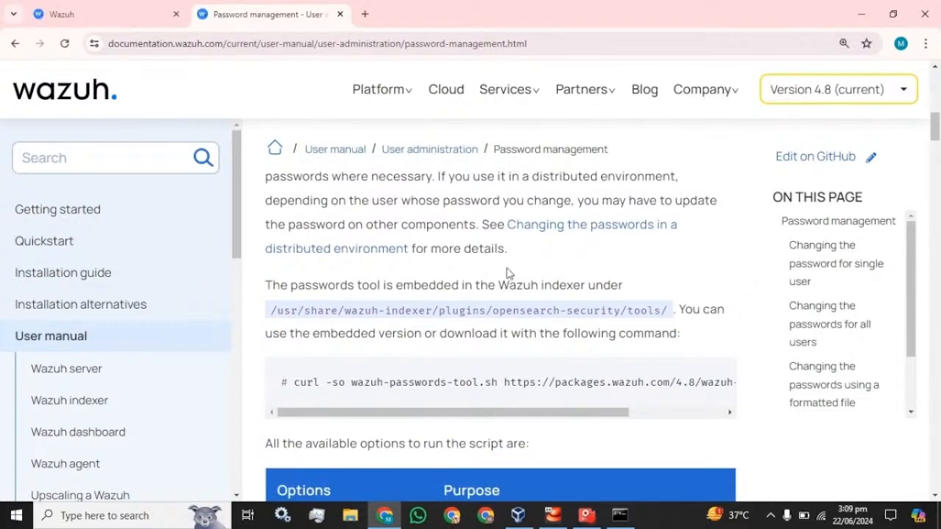
scroll(507, 270, down, 3)
scroll(506, 270, up, 4)
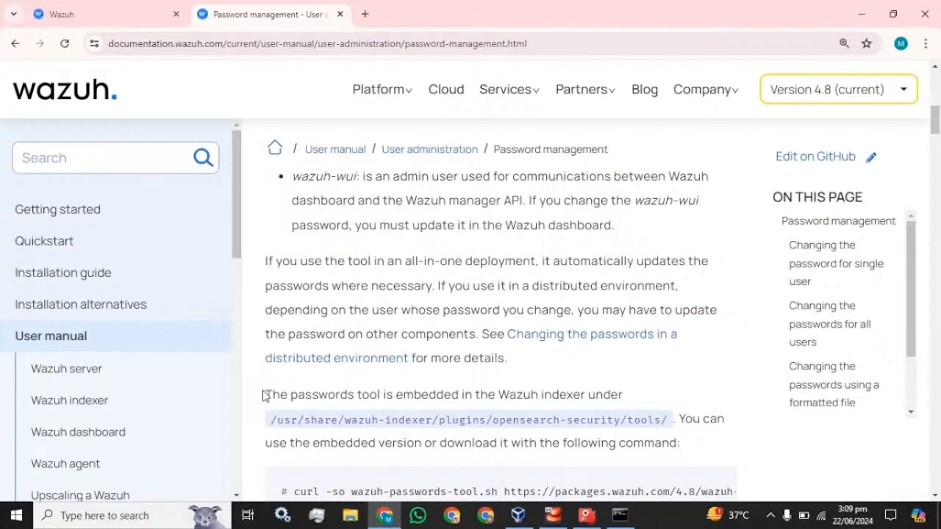
scroll(264, 393, down, 1)
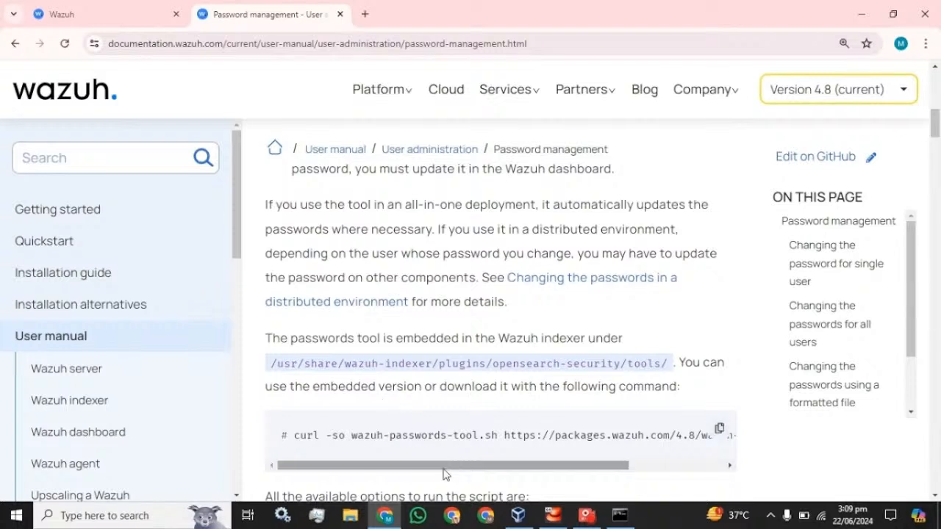
drag(450, 471, 391, 458)
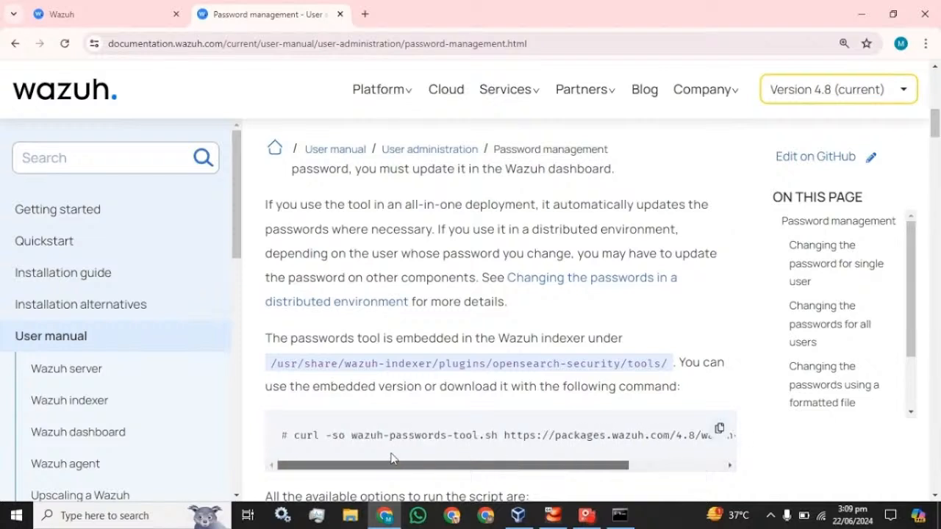
click(619, 515)
- List the home folder files in the root terminal with ls
click(335, 249)
key(Escape)
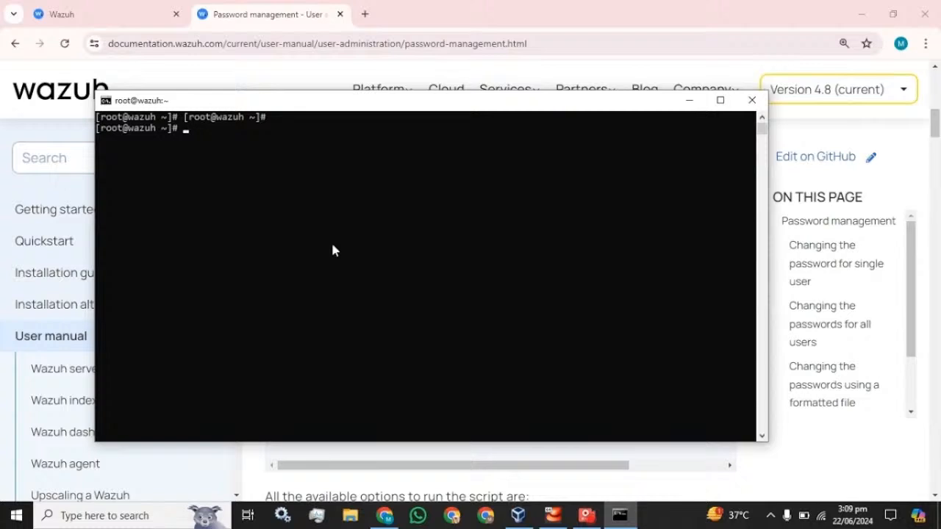
text(ls)
key(Return)
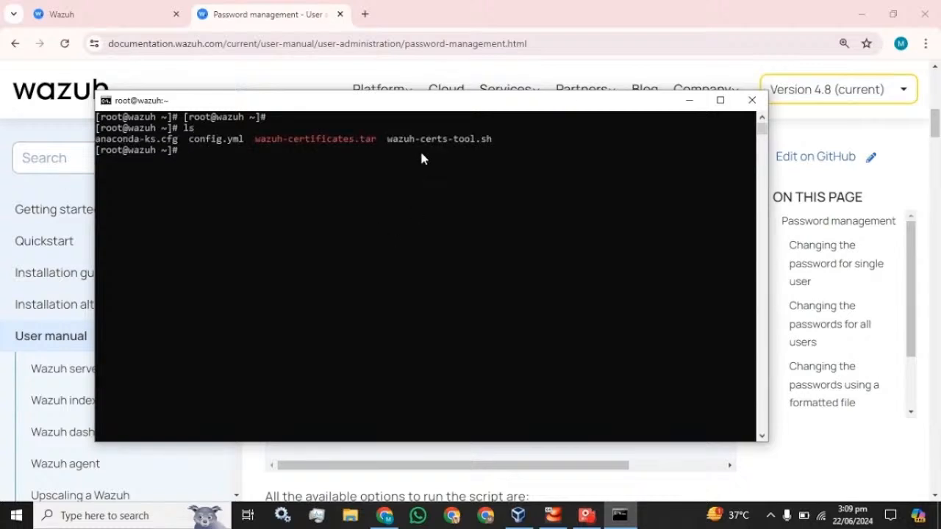
click(258, 8)
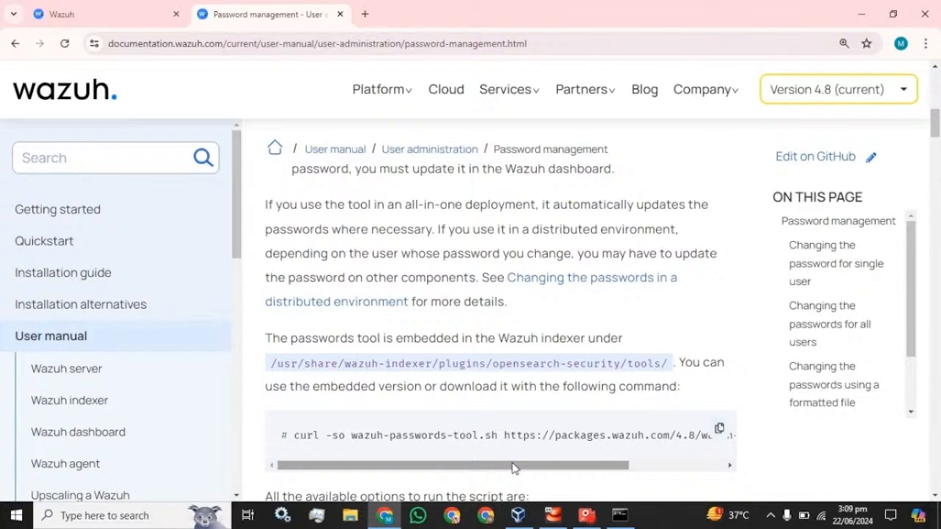
drag(513, 464, 630, 457)
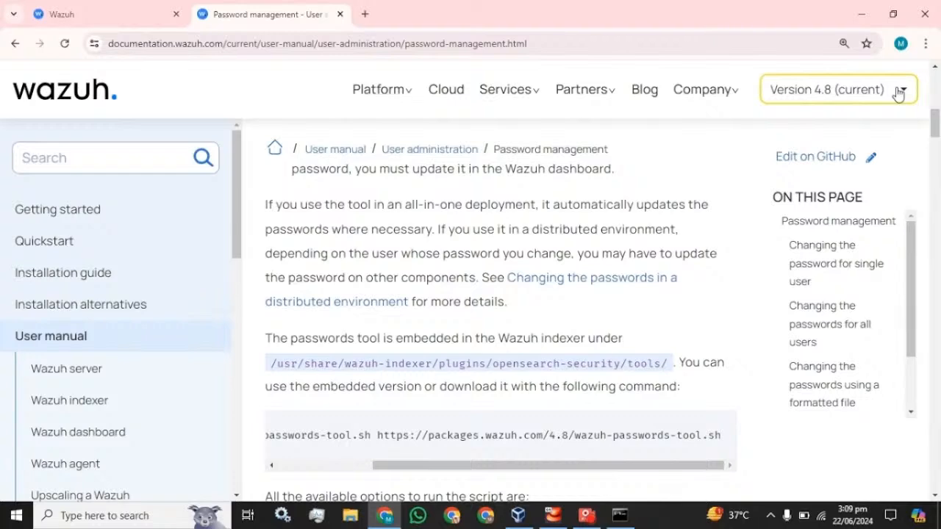
click(124, 8)
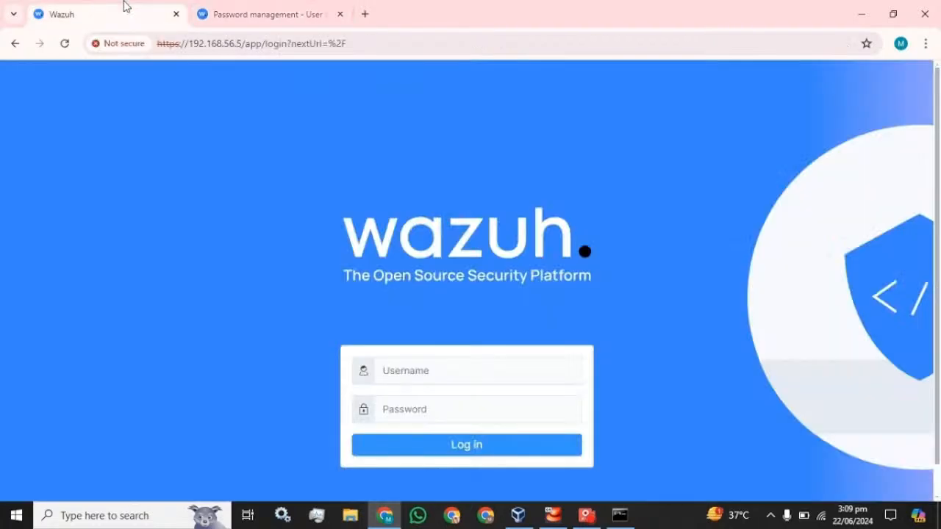
click(234, 15)
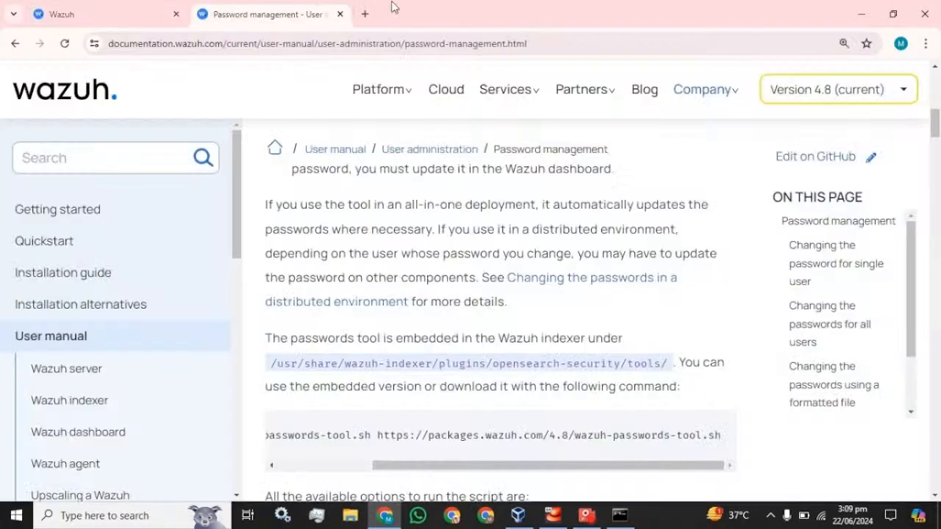
- Switch the documentation to version 4.5 and copy its curl download command
click(905, 96)
click(833, 206)
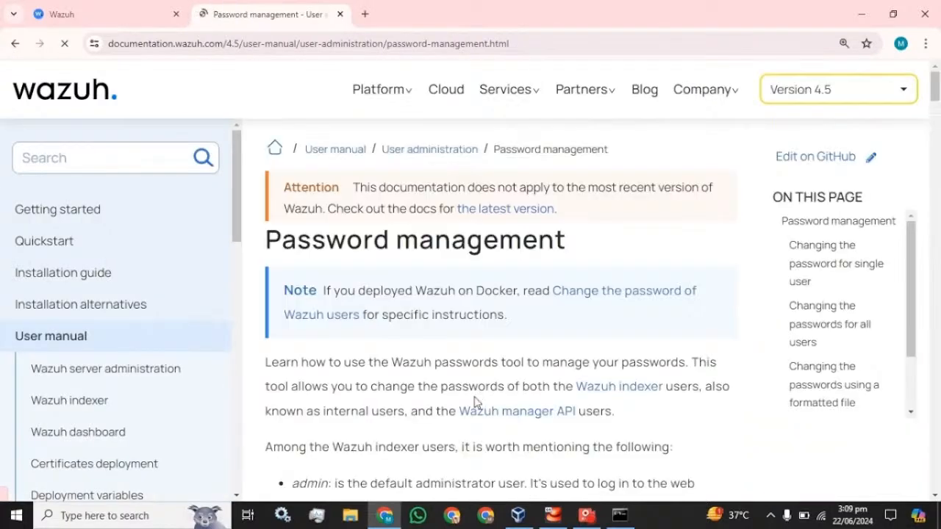
scroll(474, 401, down, 12)
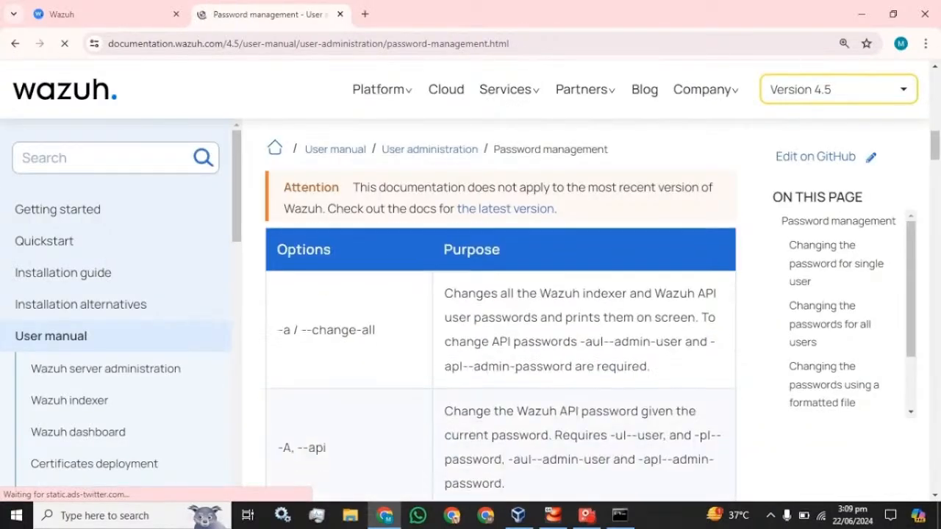
scroll(481, 400, up, 5)
scroll(540, 338, down, 2)
scroll(720, 286, up, 1)
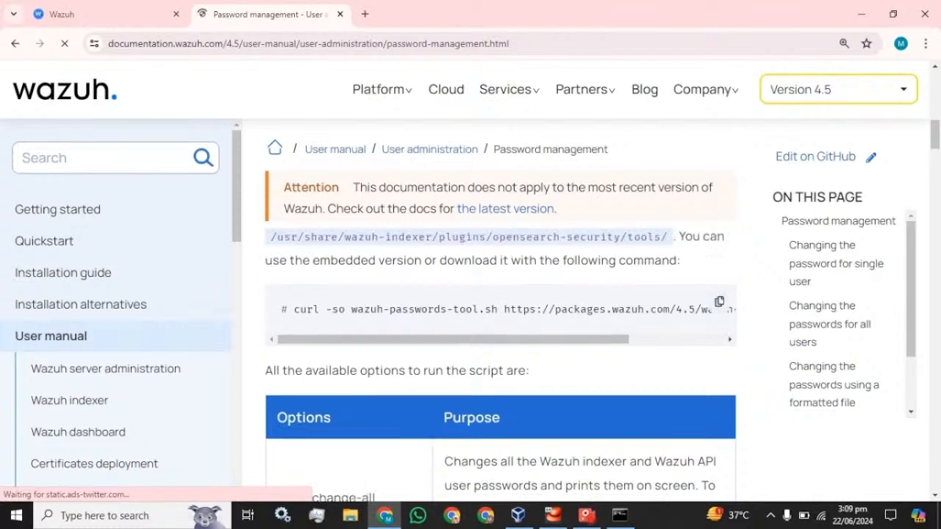
scroll(705, 308, up, 1)
click(718, 356)
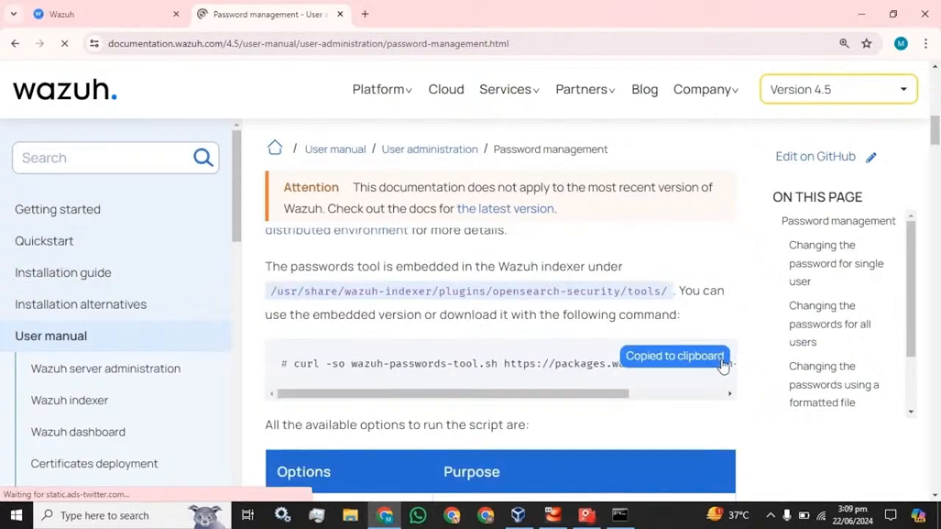
click(621, 515)
- Paste and run the curl command to download wazuh-passwords-tool.sh
right_click(365, 251)
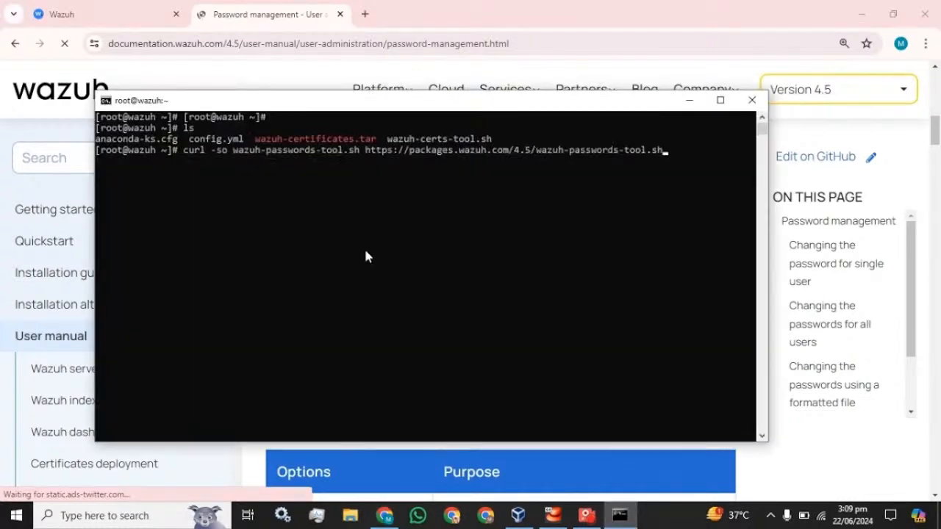
key(Return)
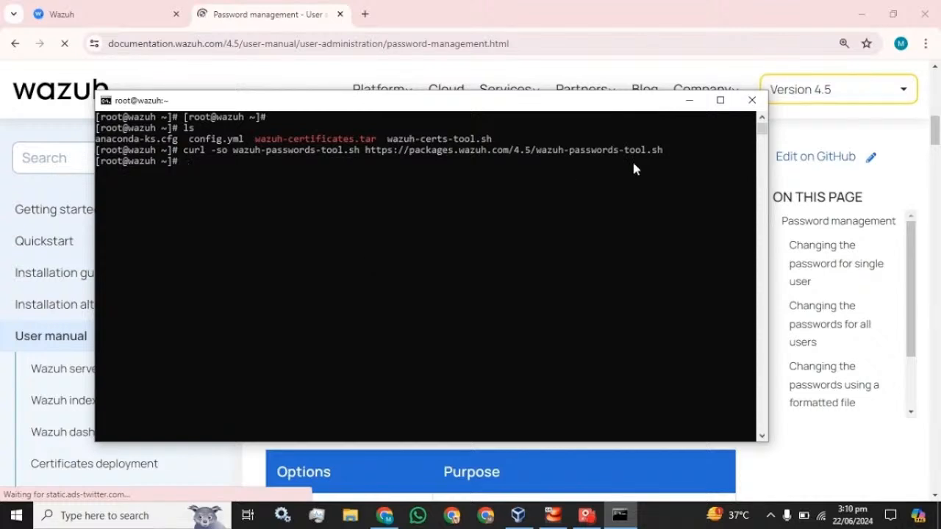
click(257, 26)
- Zoom the docs to 90% and copy the 'wazuh-passwords-tool.sh -u admin -p' single-user command
scroll(341, 416, down, 8)
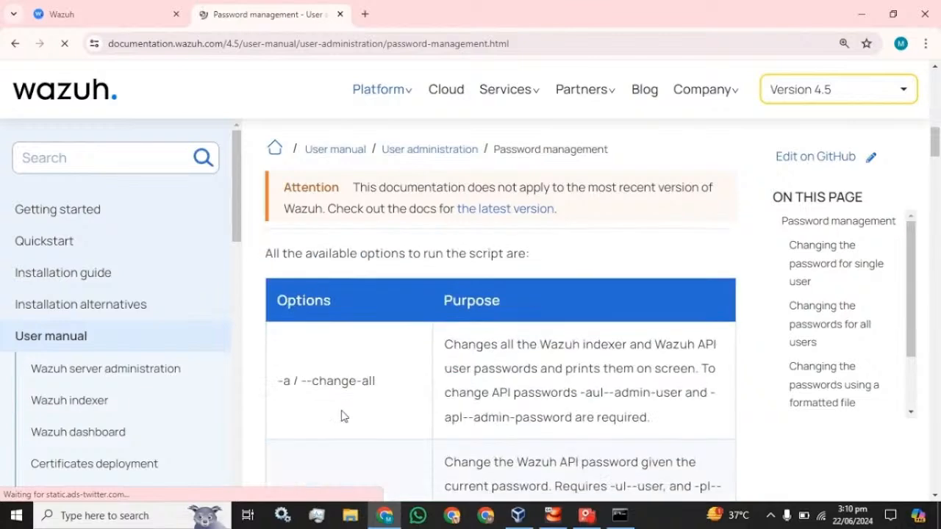
scroll(343, 414, down, 5)
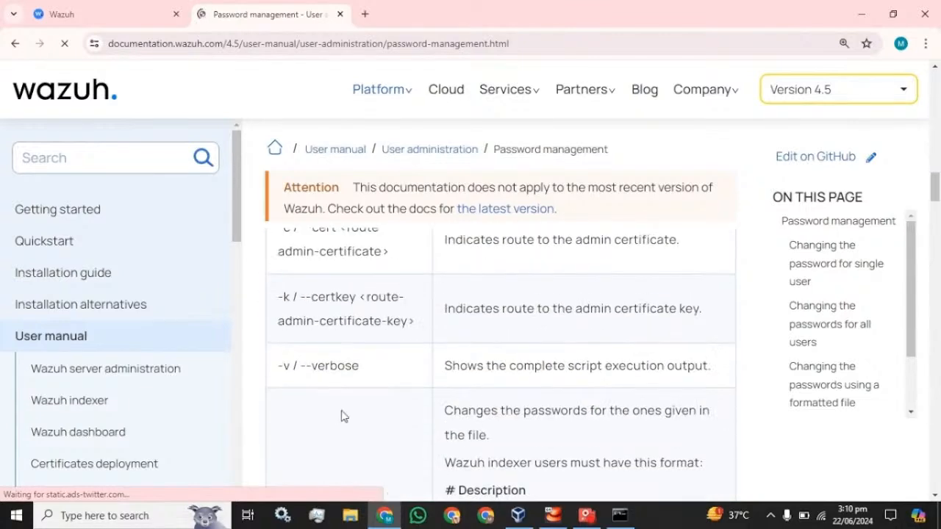
click(925, 45)
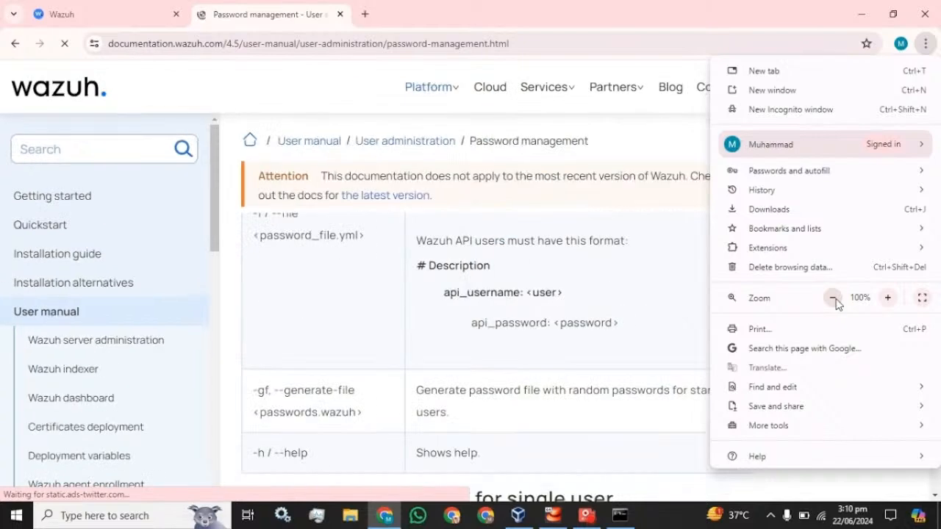
click(834, 300)
click(309, 16)
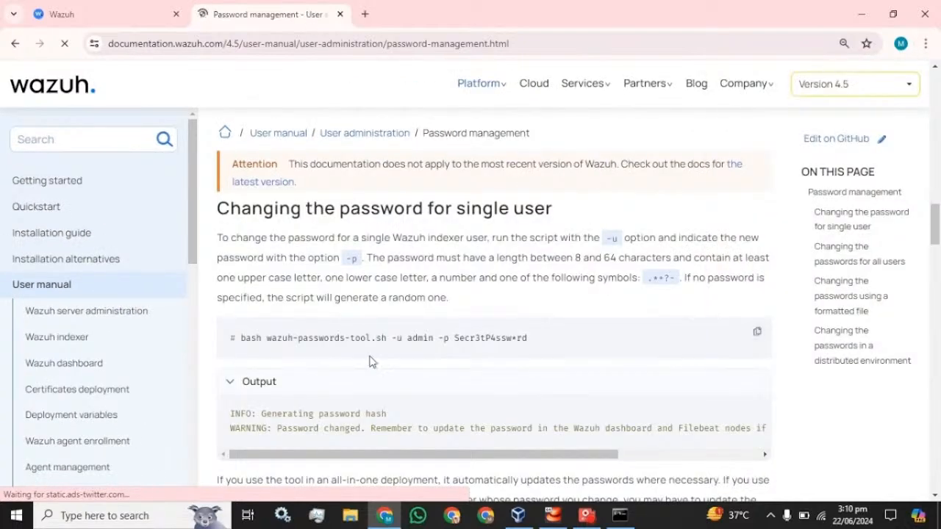
scroll(369, 360, down, 1)
scroll(369, 360, up, 2)
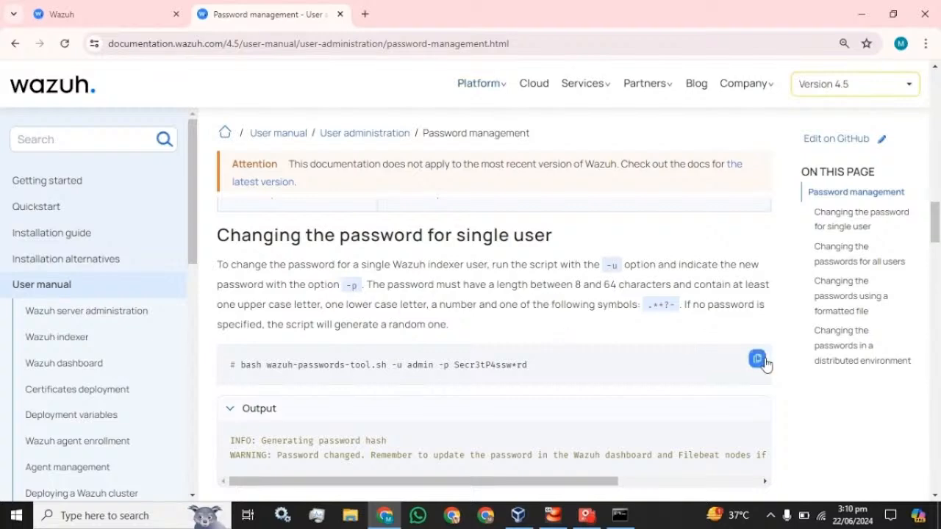
click(757, 358)
- Paste the command into a new Notepad document and replace the sample password with a new one
click(134, 518)
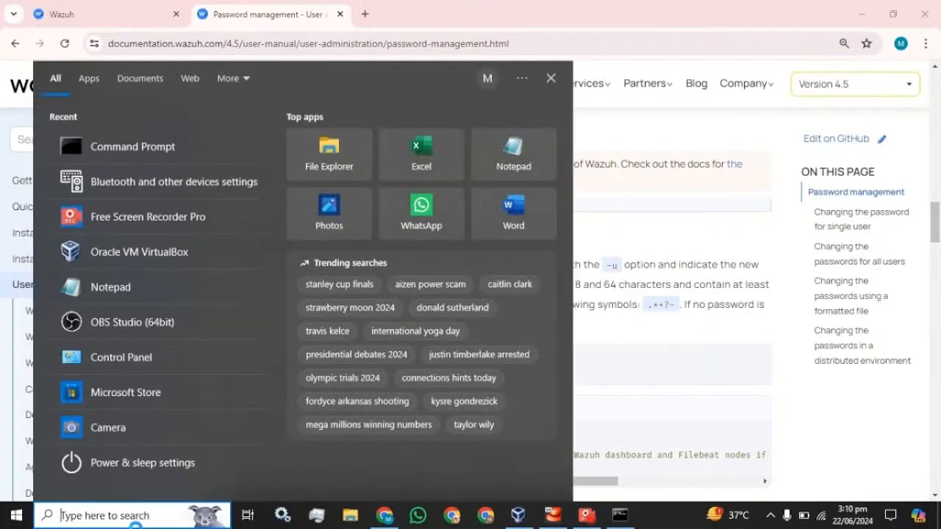
text(not)
key(Return)
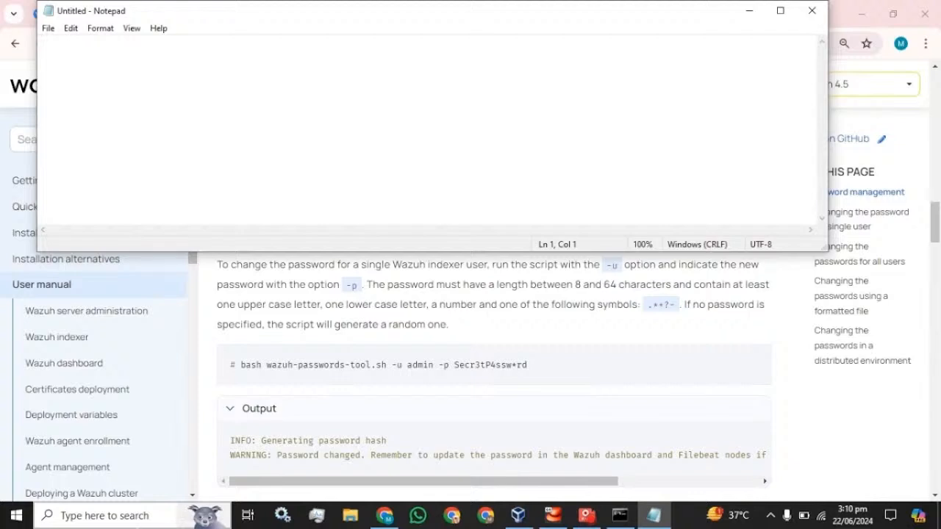
key(ctrl+v)
key(BackSpace)
key(BackSpace)
key(BackSpace)
key(BackSpace)
key(BackSpace)
key(BackSpace)
key(BackSpace)
key(BackSpace)
key(BackSpace)
key(BackSpace)
key(BackSpace)
key(BackSpace)
key(BackSpace)
key(BackSpace)
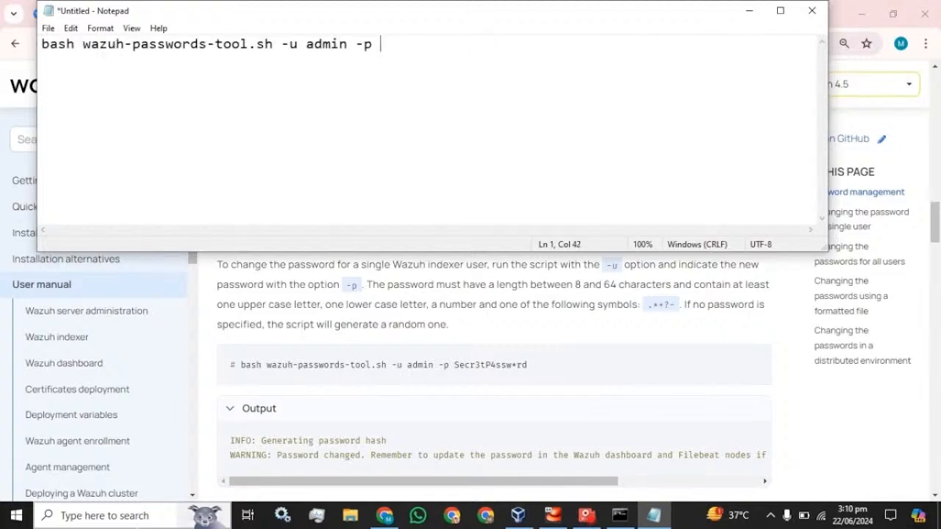
text(Password@123)
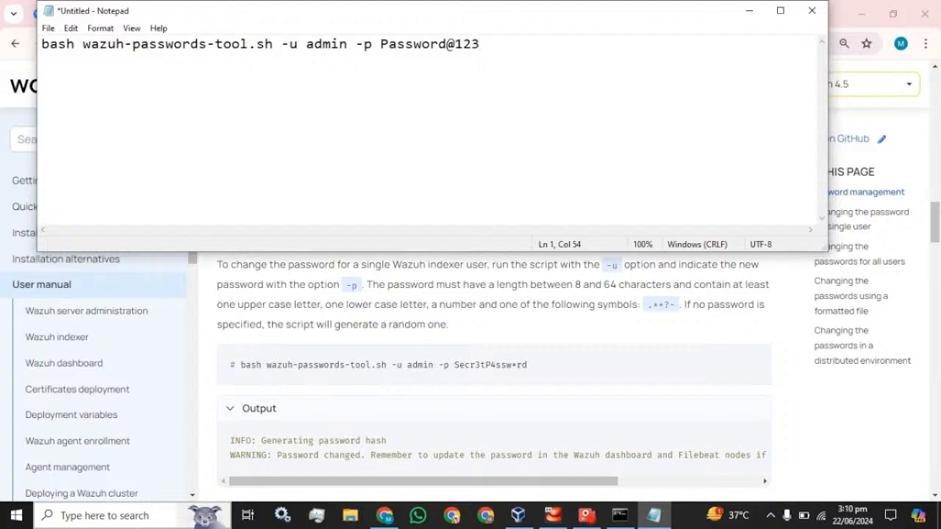
key(ctrl+a)
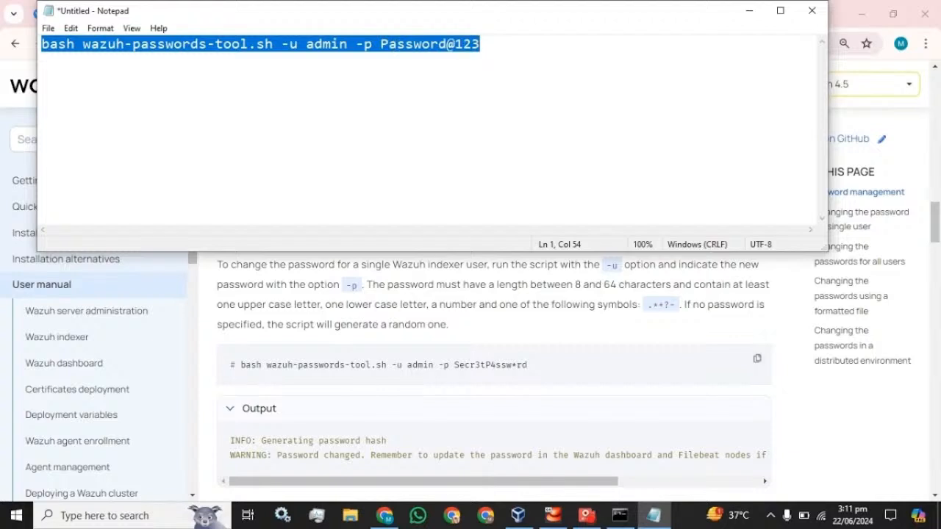
click(623, 516)
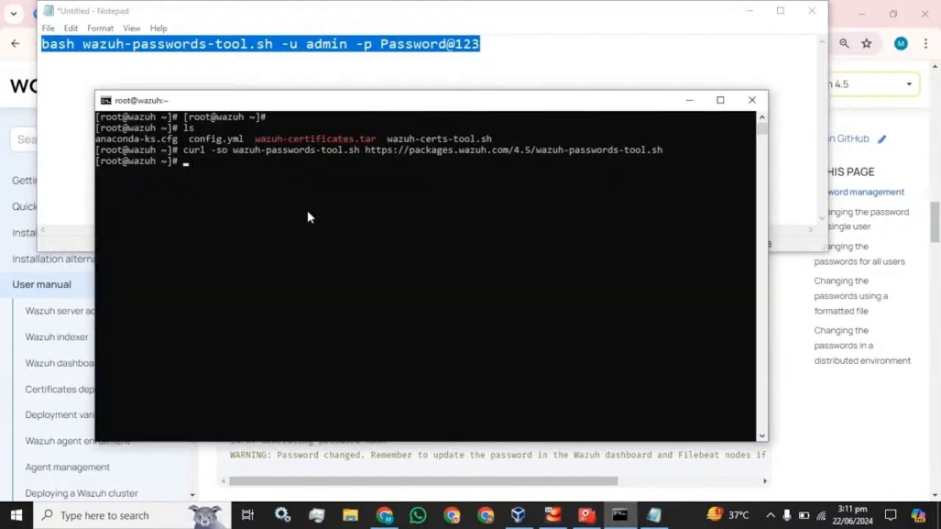
- Run the admin password change, adding a character to meet the complexity rules after the rejection
right_click(296, 221)
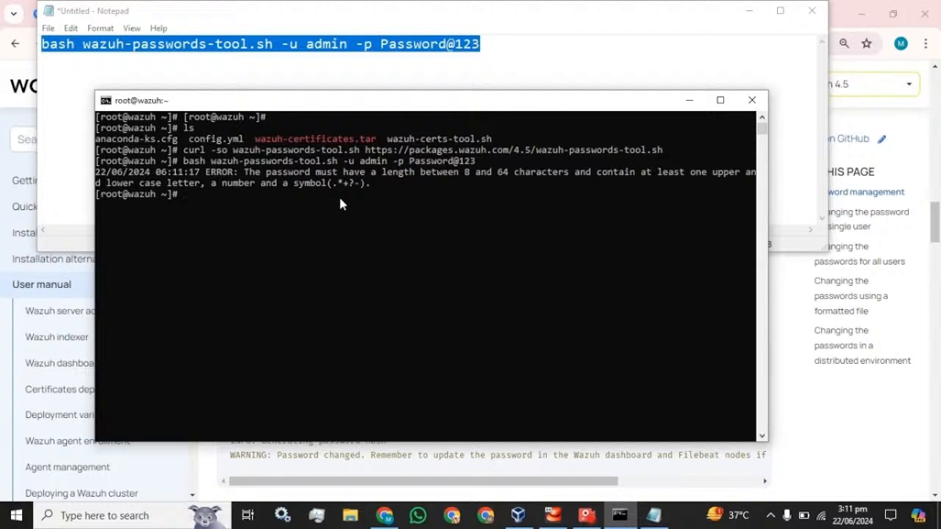
key(Up)
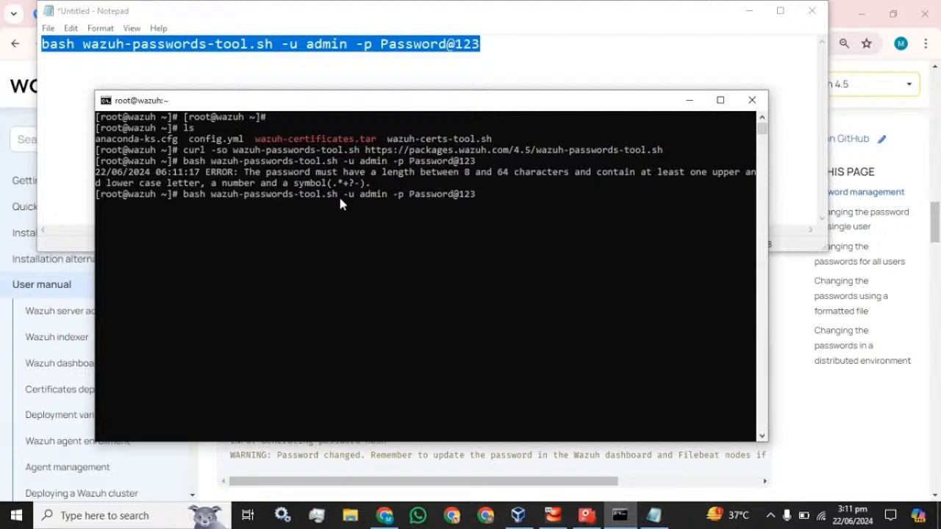
text(.)
key(Return)
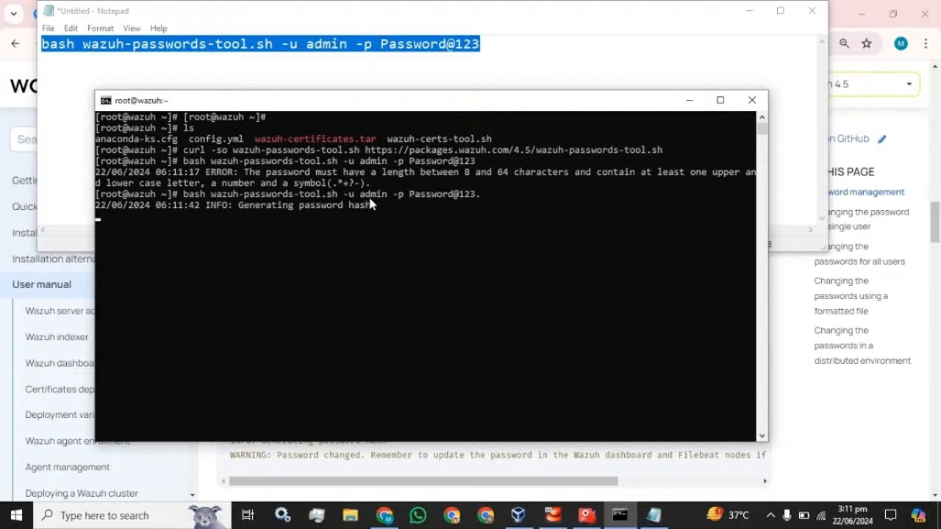
- Check the password management docs, then maximize the root terminal
click(808, 415)
scroll(616, 360, down, 3)
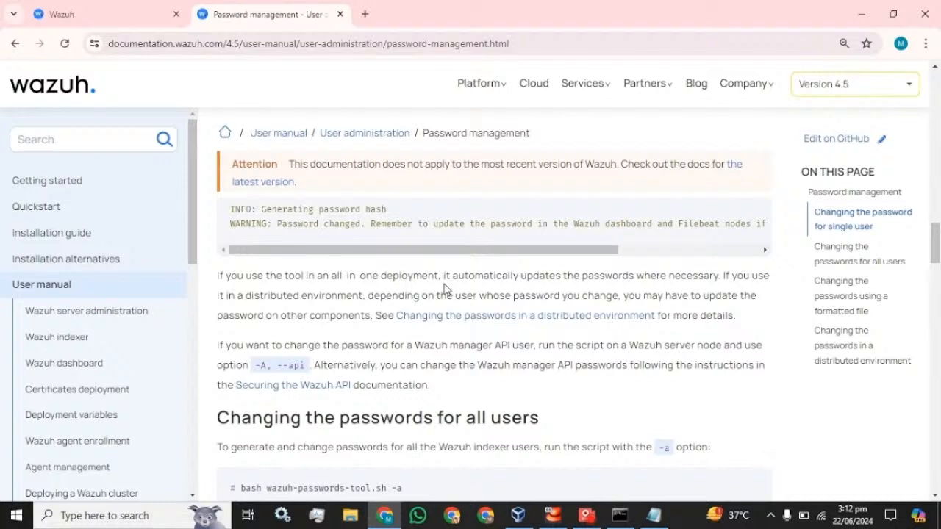
click(619, 516)
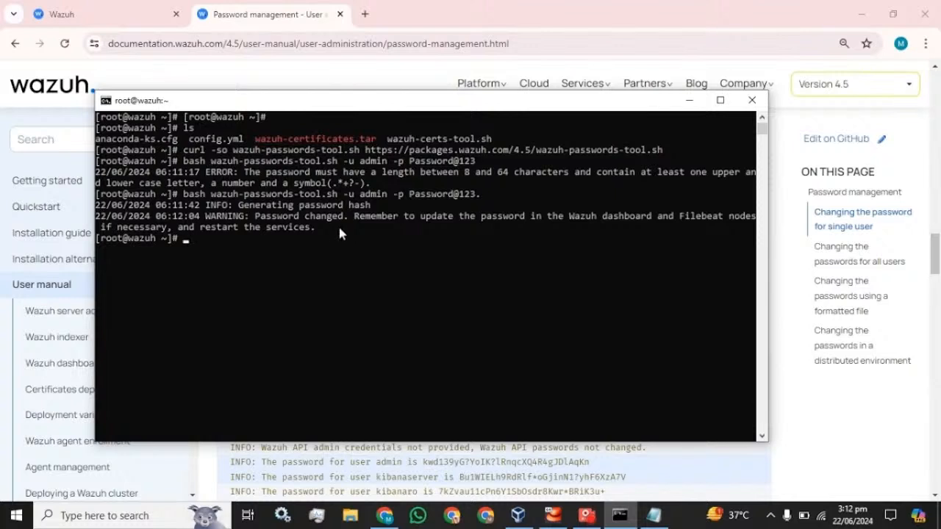
click(721, 100)
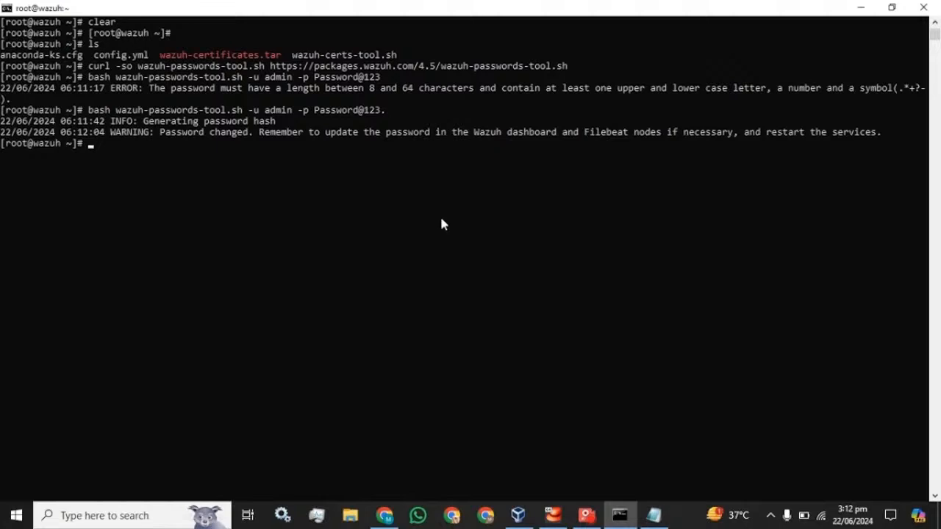
- Run systemctl restart wazuh-indexer
text(systemctl restart wazuh)
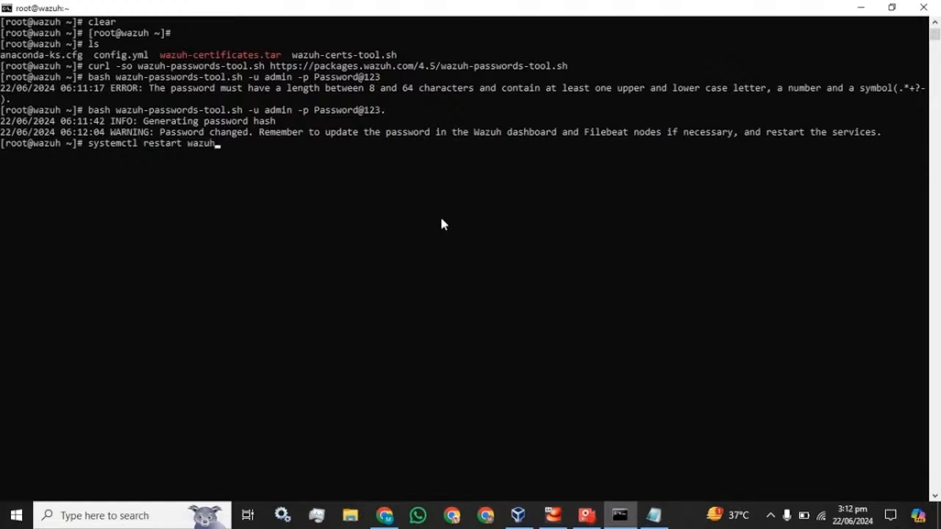
text(-indexer)
key(Return)
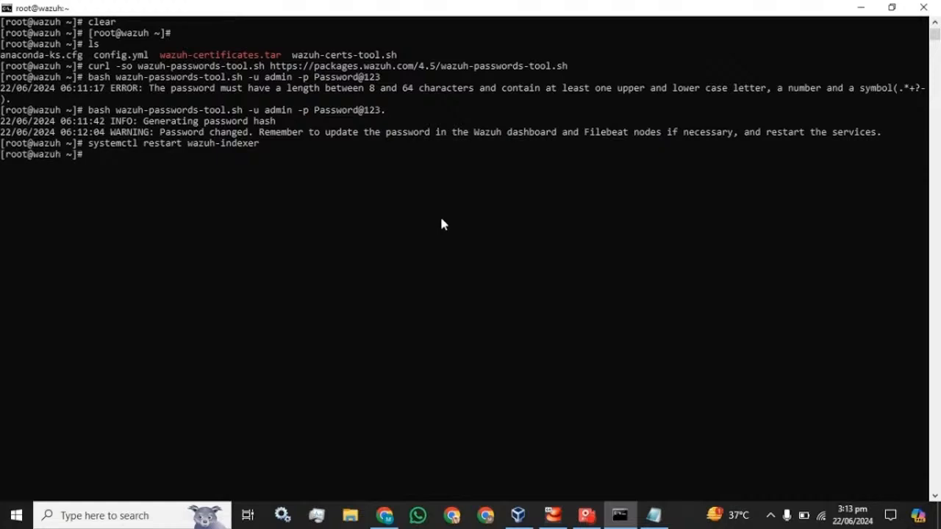
- Edit the recalled command into systemctl restart wazuh-manager and run it
key(Up)
key(BackSpace)
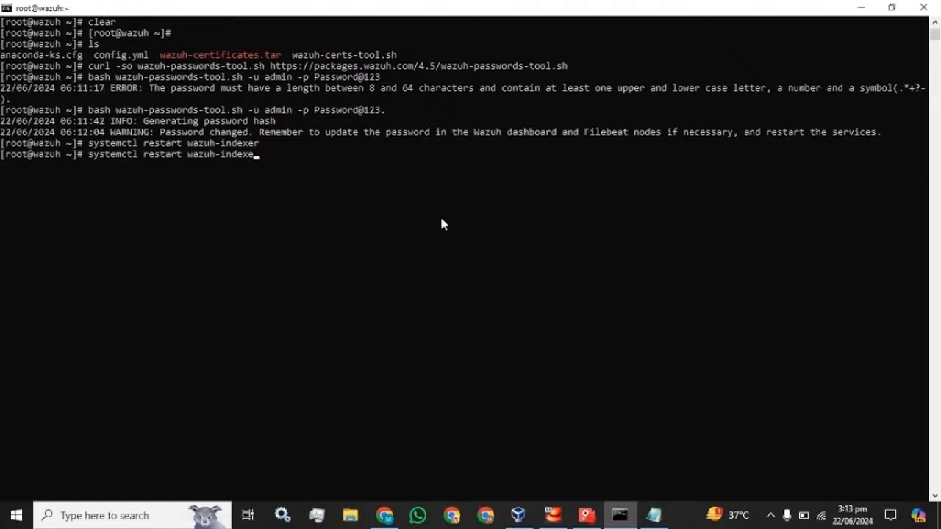
key(BackSpace)
key(BackSpace)
key(BackSpace)
key(BackSpace)
key(BackSpace)
key(BackSpace)
text(manager)
key(Return)
- Check systemctl status for wazuh-indexer and wazuh-manager
key(Up)
key(Up)
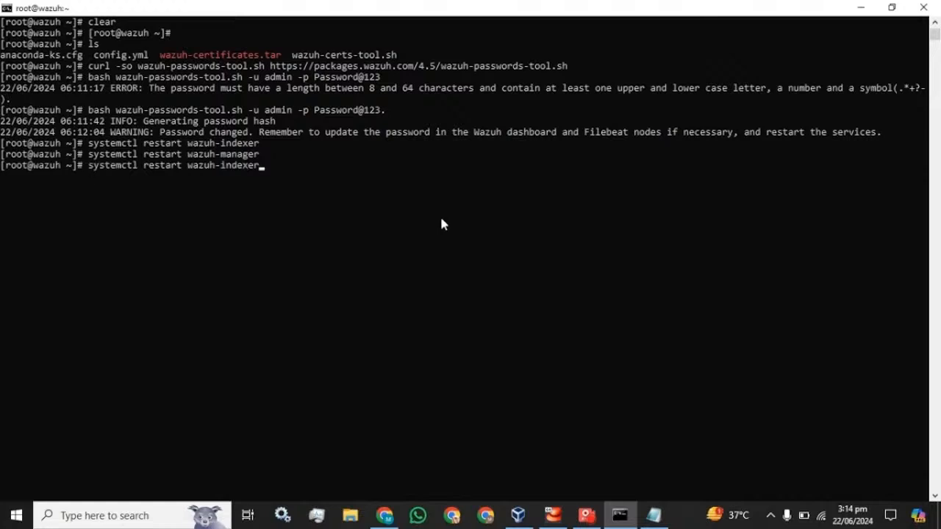
key(Left)
key(Left)
key(Left)
key(Left)
key(Left)
key(Left)
key(Left)
key(Left)
key(Left)
key(Left)
key(Left)
key(Left)
key(Left)
key(Left)
key(BackSpace)
key(BackSpace)
key(BackSpace)
key(BackSpace)
key(BackSpace)
key(BackSpace)
key(BackSpace)
text(status)
key(Return)
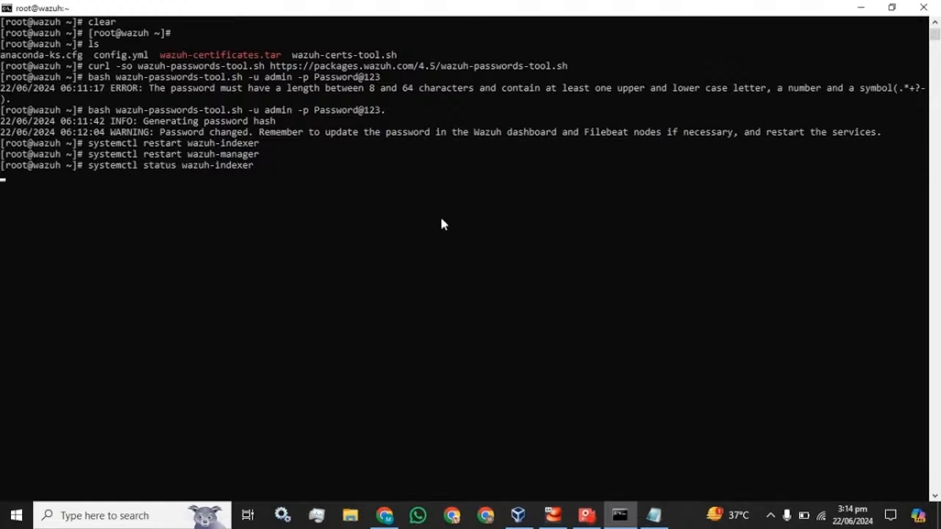
key(q)
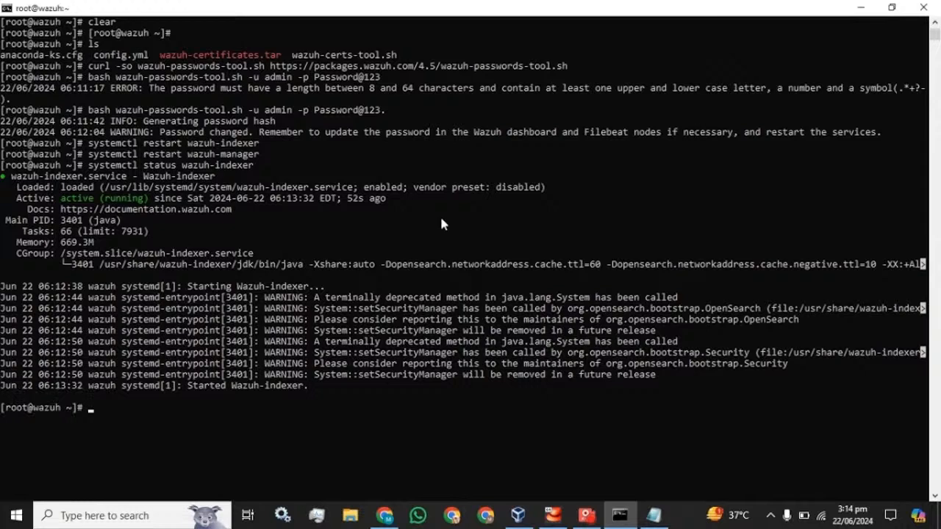
key(Up)
key(Up)
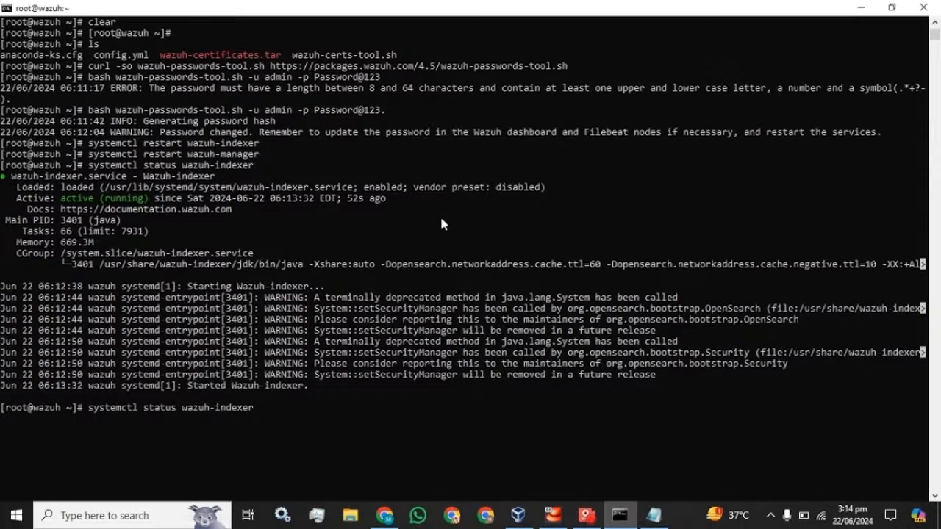
key(Left)
key(Left)
key(Left)
key(Left)
key(Left)
key(Left)
key(Left)
key(Left)
key(Left)
key(Left)
key(Left)
key(Left)
key(Left)
key(Left)
key(Left)
key(BackSpace)
key(BackSpace)
key(BackSpace)
key(BackSpace)
key(BackSpace)
key(BackSpace)
text(status)
key(Return)
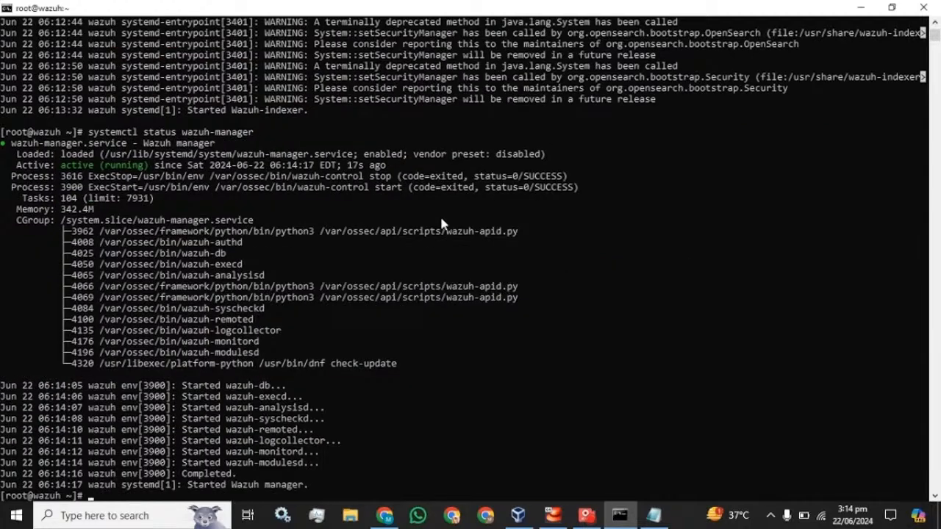
key(ctrl+c)
- Restart filebeat and check its systemctl status
key(Up)
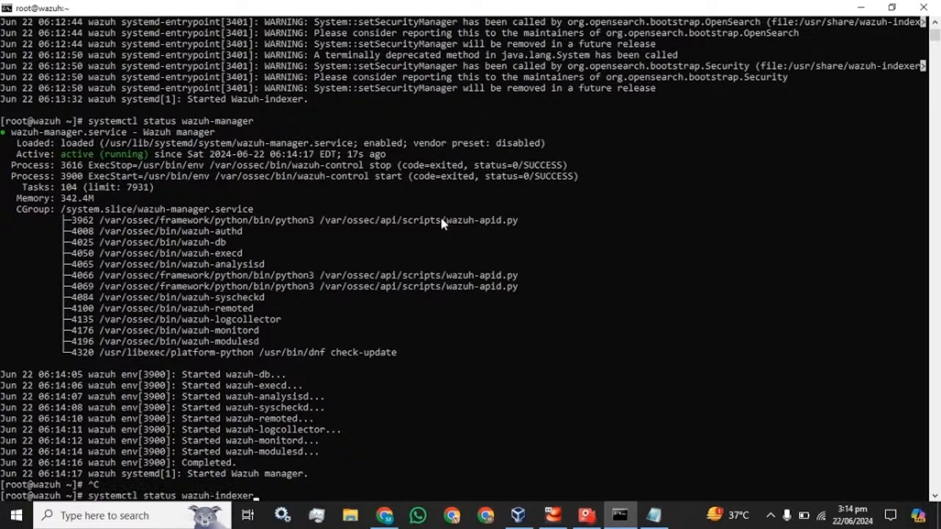
key(Up)
key(BackSpace)
key(BackSpace)
key(BackSpace)
key(BackSpace)
key(BackSpace)
key(BackSpace)
key(BackSpace)
key(BackSpace)
key(BackSpace)
key(BackSpace)
key(BackSpace)
key(BackSpace)
key(BackSpace)
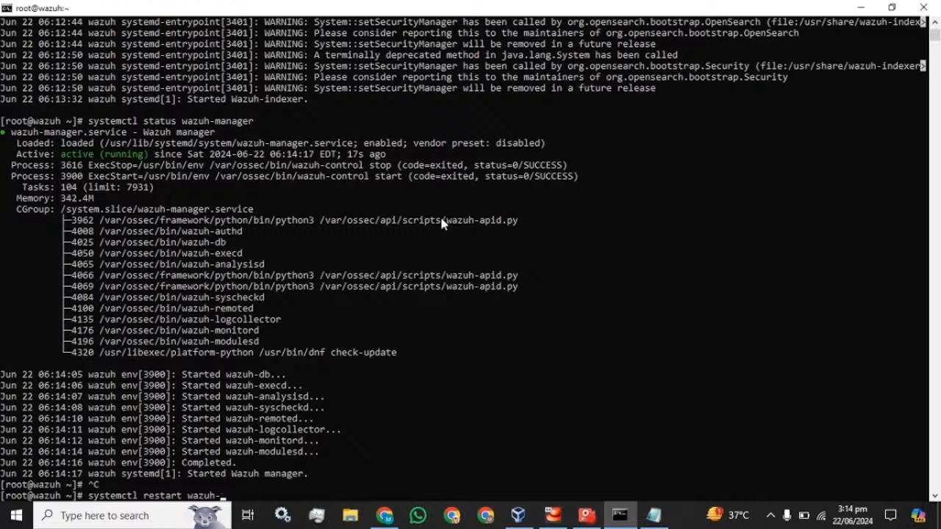
text(filebeat)
key(Return)
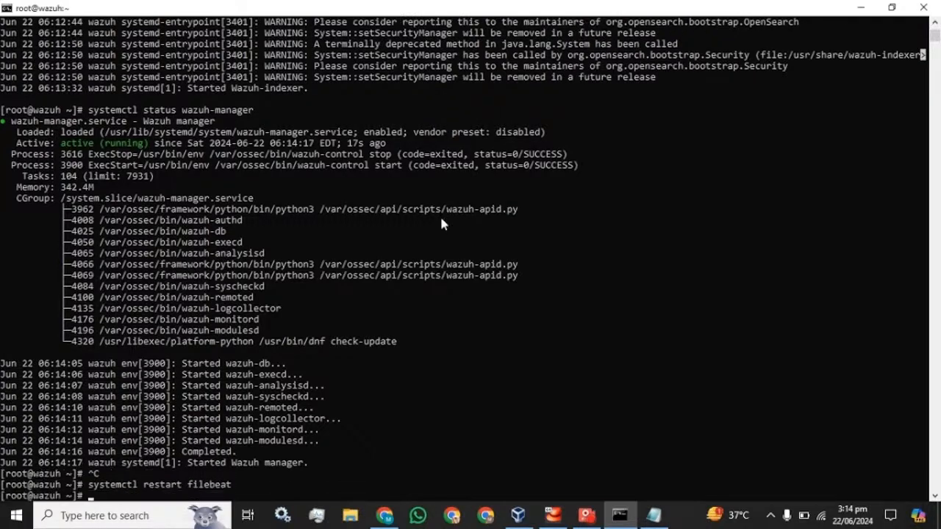
key(Up)
key(BackSpace)
key(BackSpace)
key(BackSpace)
key(BackSpace)
key(BackSpace)
key(BackSpace)
key(BackSpace)
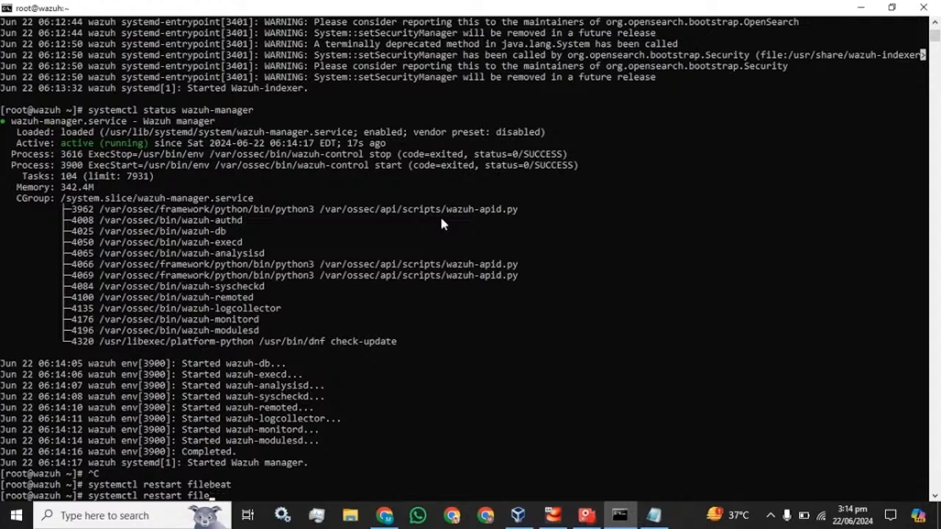
key(BackSpace)
key(BackSpace)
key(BackSpace)
key(BackSpace)
key(BackSpace)
key(BackSpace)
key(BackSpace)
key(BackSpace)
key(BackSpace)
text(status filebeat)
key(Return)
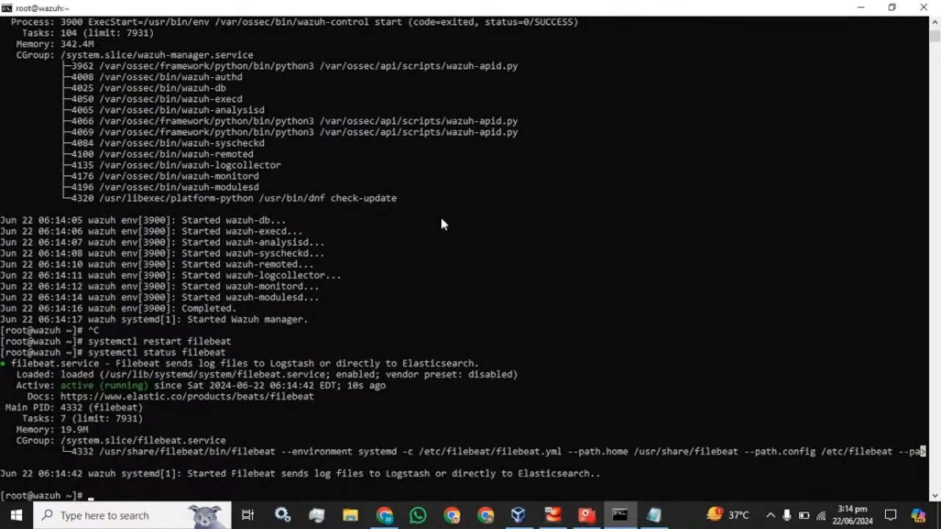
- Restart wazuh-dashboard and confirm its status is active (running)
key(Up)
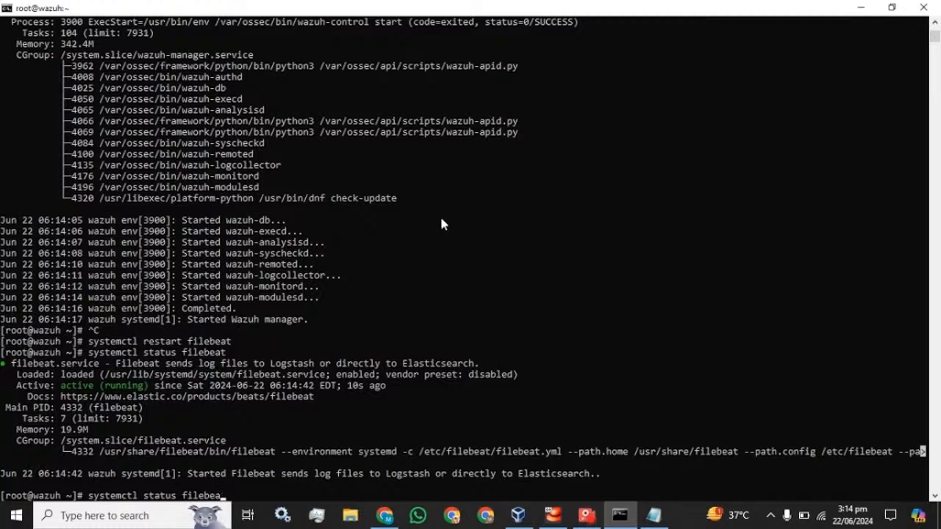
key(Up)
key(BackSpace)
key(BackSpace)
key(BackSpace)
key(BackSpace)
key(BackSpace)
key(BackSpace)
key(BackSpace)
key(BackSpace)
text(wazuh-dashbo)
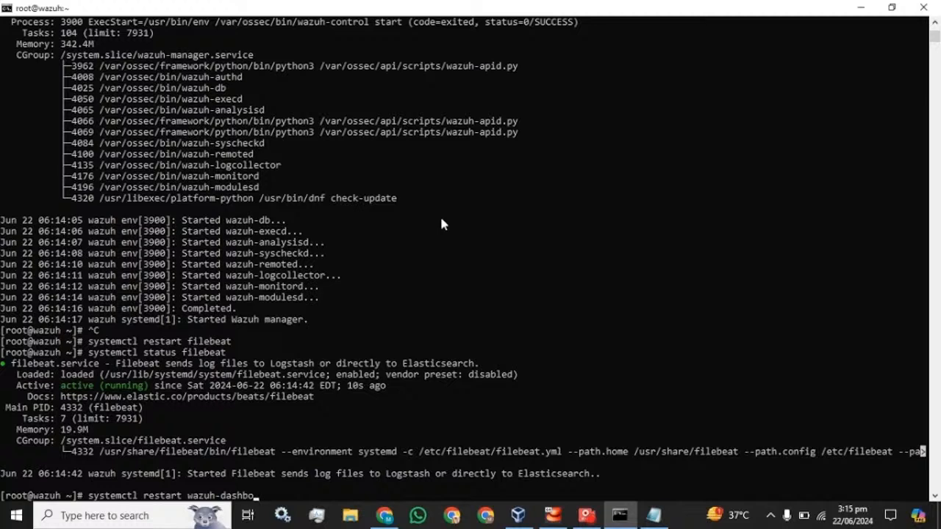
text(ard)
key(Return)
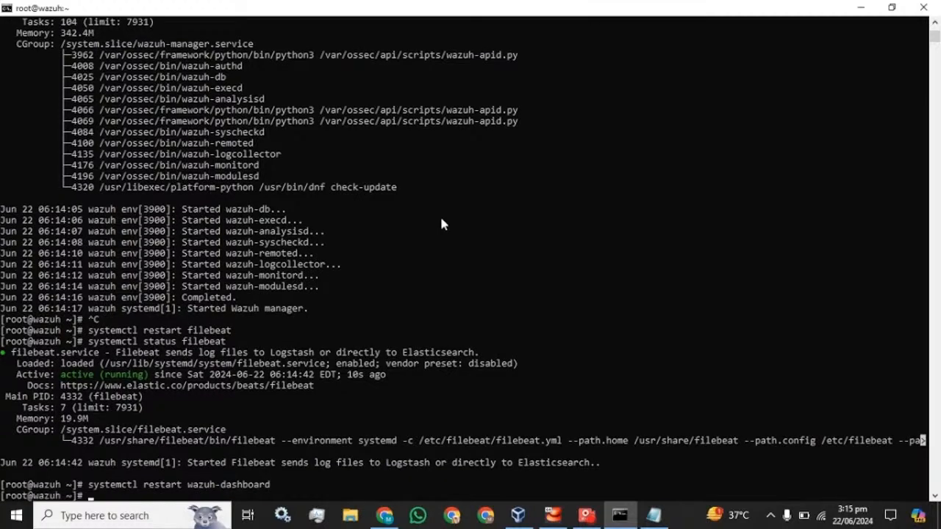
key(Up)
key(Left)
key(Left)
key(Left)
key(Left)
key(Left)
key(Left)
key(Left)
key(Left)
key(Left)
key(Left)
key(Left)
key(Left)
key(Left)
key(Left)
key(Left)
key(Left)
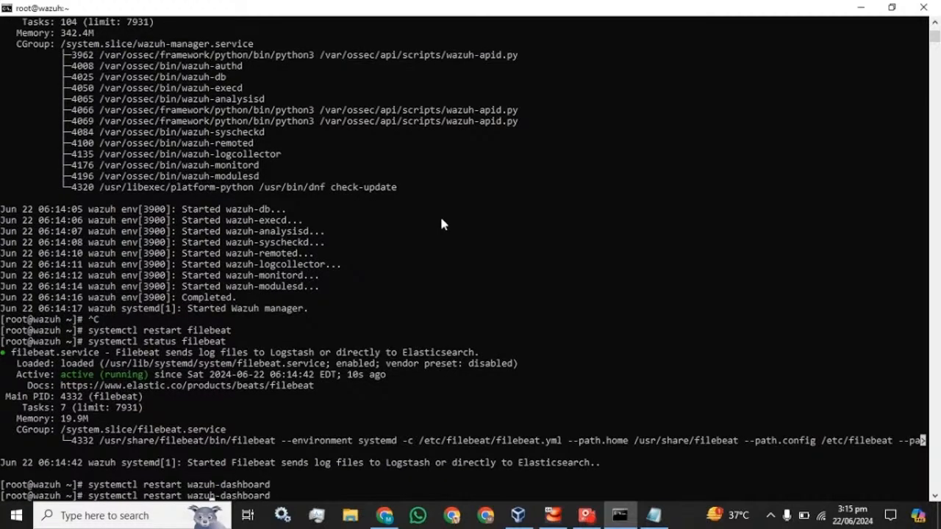
key(BackSpace)
key(BackSpace)
key(BackSpace)
key(BackSpace)
key(BackSpace)
key(BackSpace)
key(BackSpace)
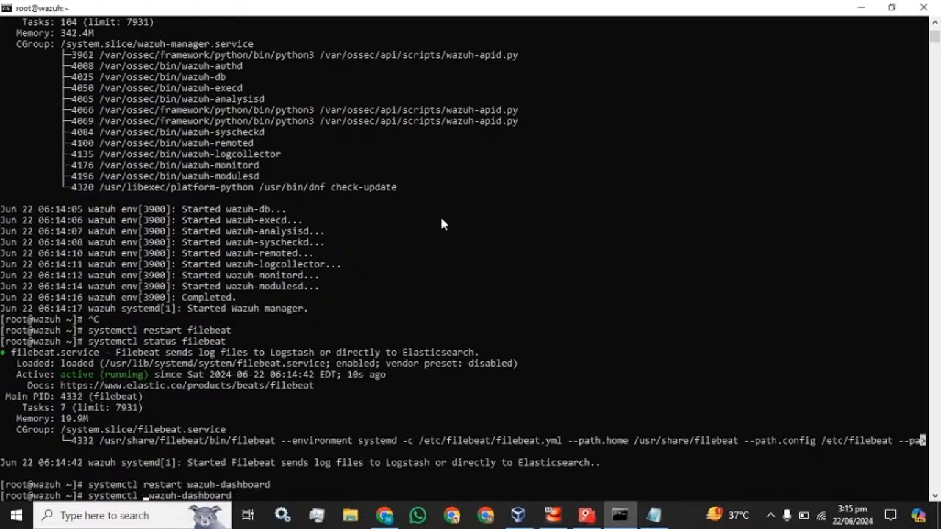
text(status)
key(Return)
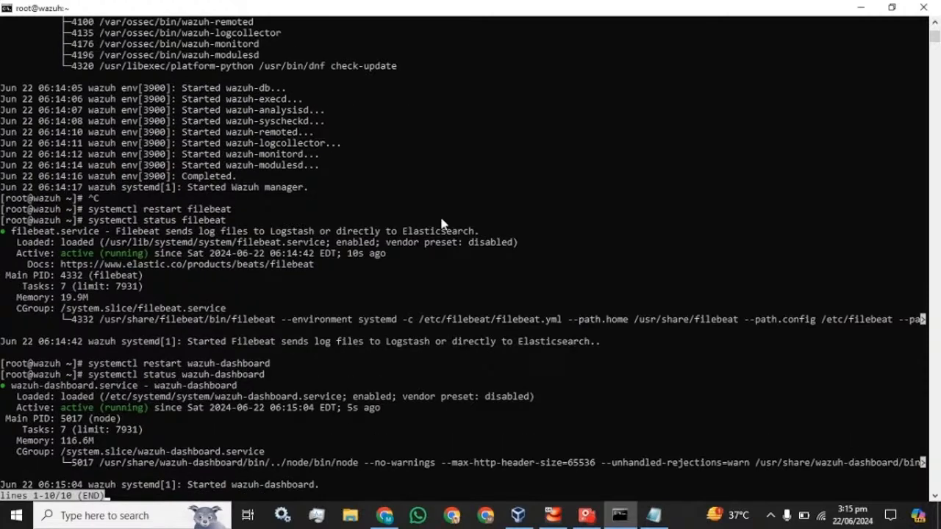
key(q)
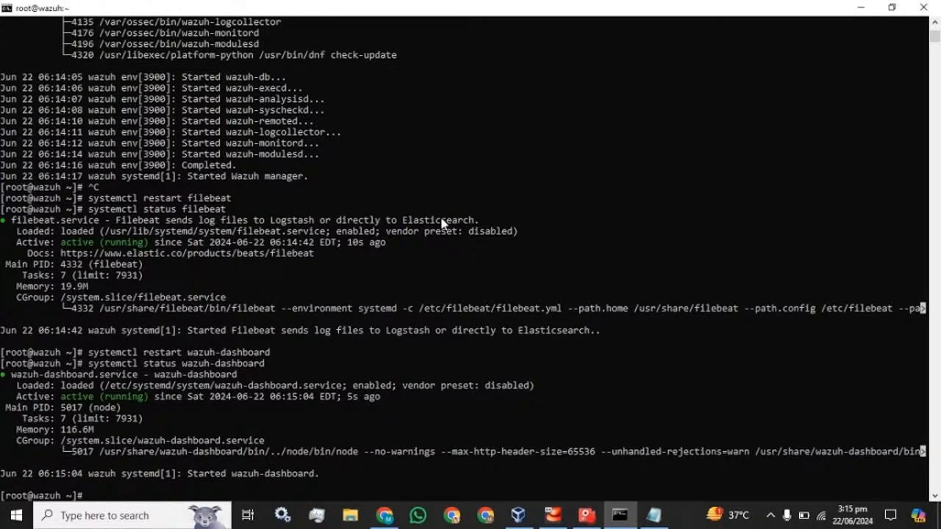
click(392, 520)
- Reload the Wazuh login page, enter username admin, and clear a mistyped password
click(161, 8)
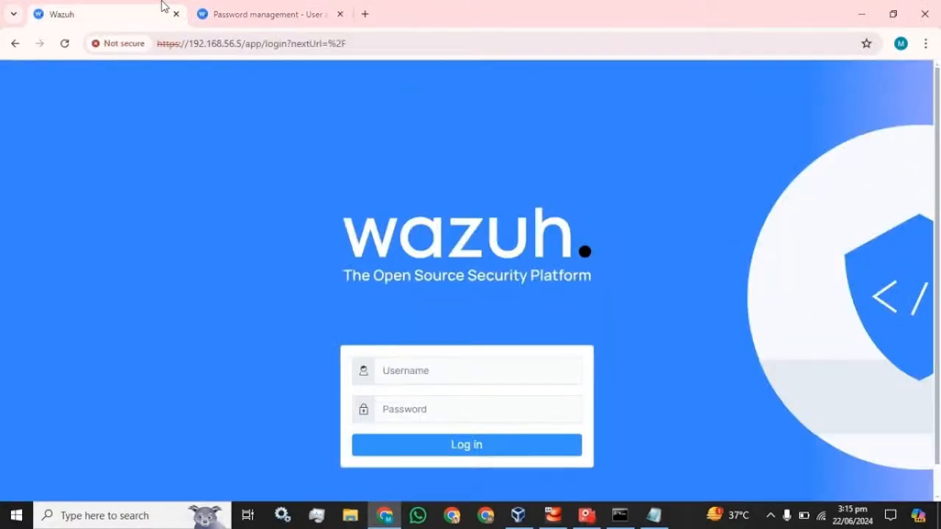
click(65, 44)
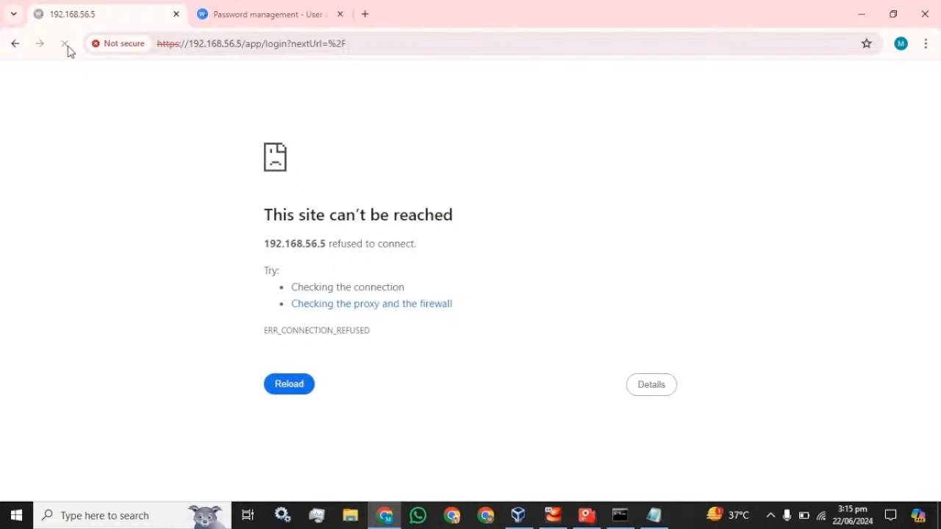
click(65, 44)
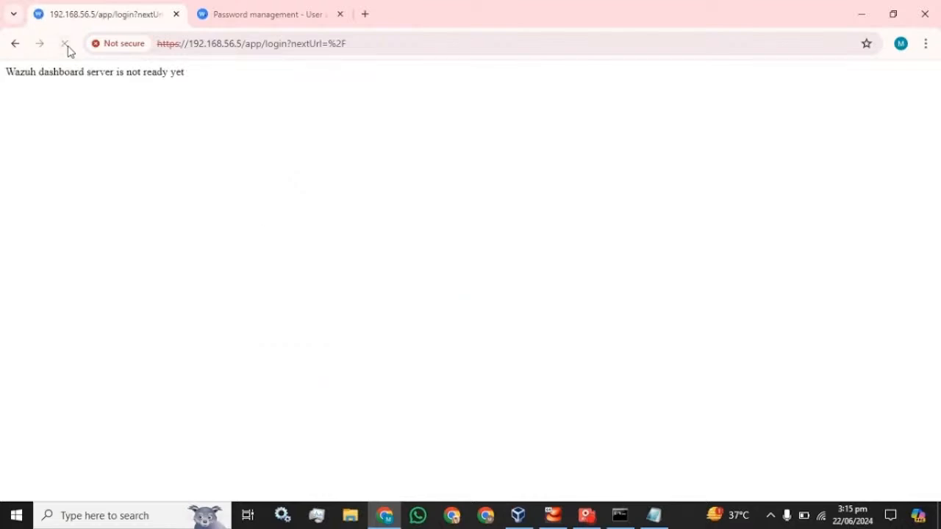
click(66, 45)
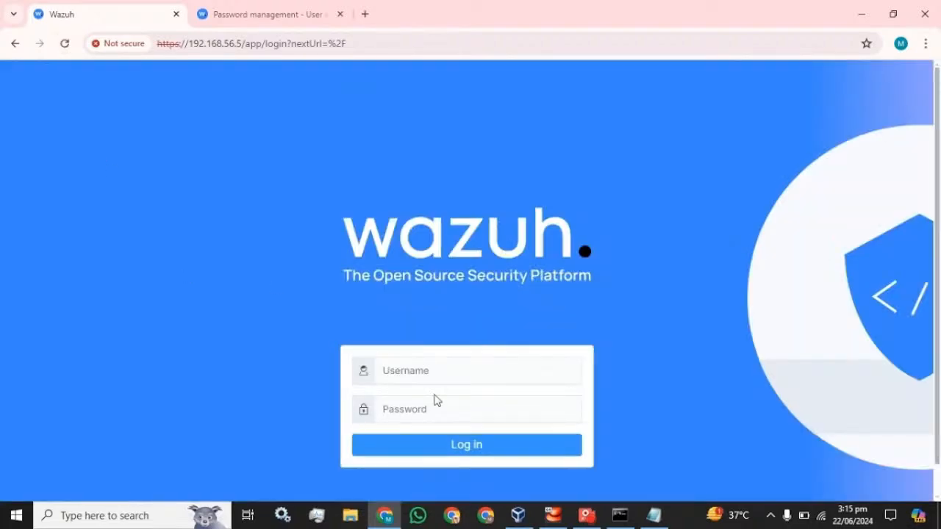
click(436, 371)
text(admin)
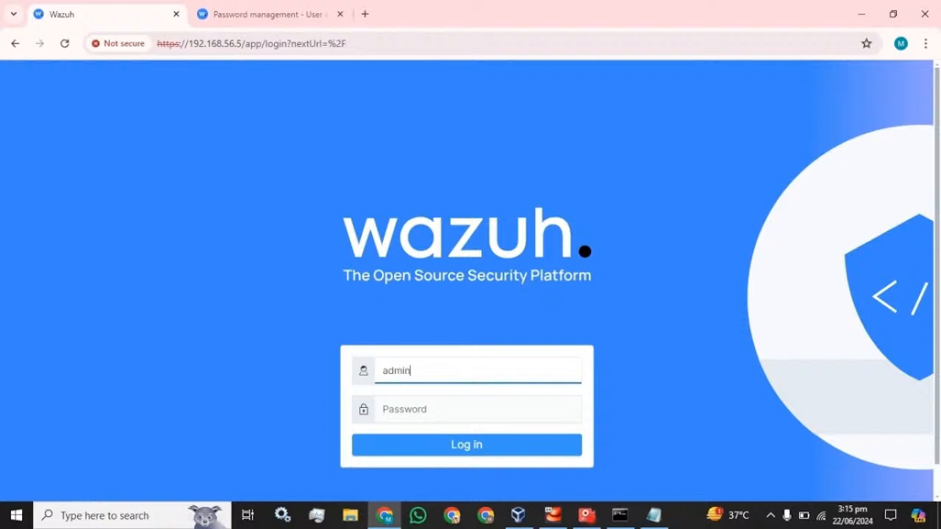
click(477, 408)
text(admin)
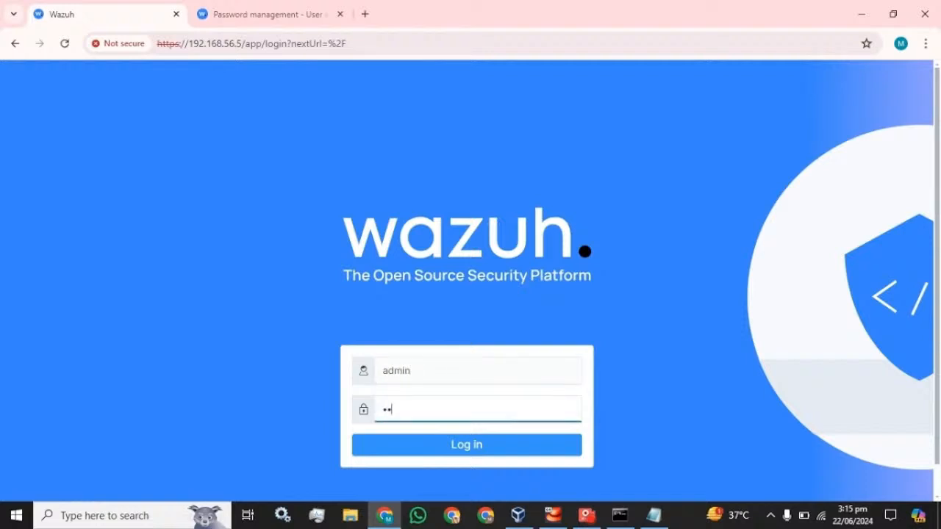
text(12345678)
key(ctrl+a)
key(BackSpace)
- Copy the new password from Notepad and paste it into the Password field
click(654, 515)
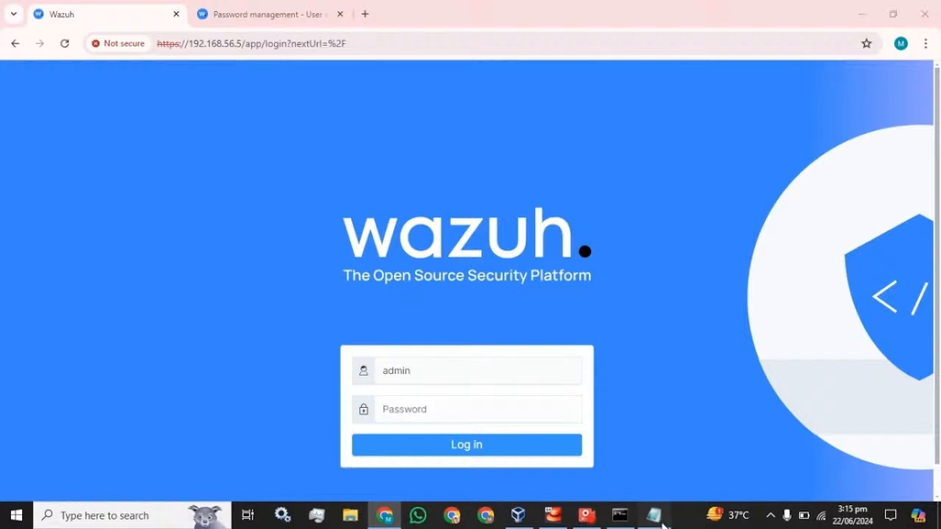
key(Right)
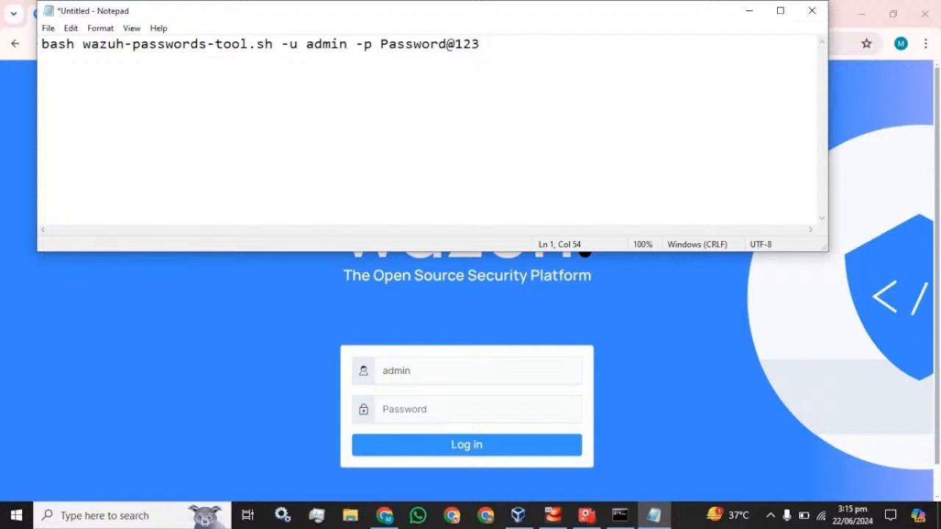
text(.)
key(shift+Left)
key(shift+Left)
key(shift+Left)
key(shift+Left)
key(shift+Left)
key(shift+Left)
key(shift+Left)
key(shift+Left)
key(shift+Left)
key(shift+Left)
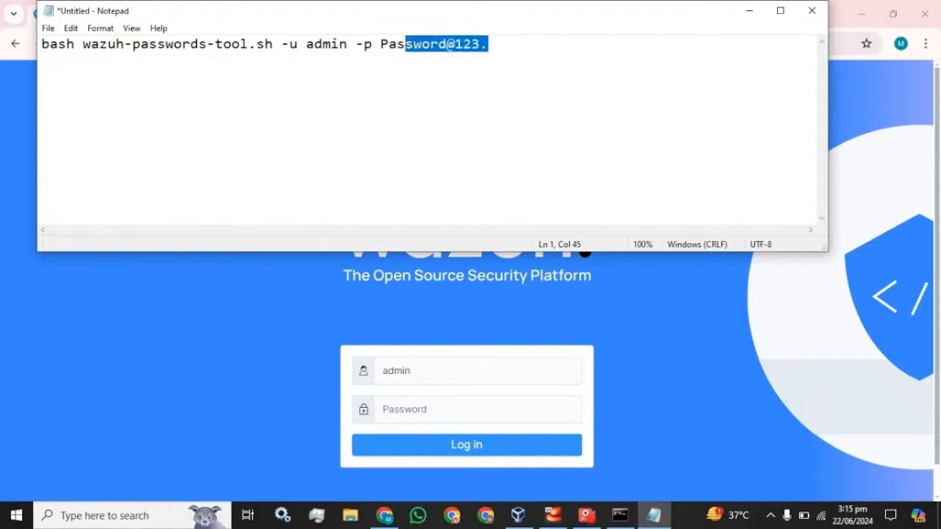
key(shift+Left)
key(shift+Left)
key(shift+Left)
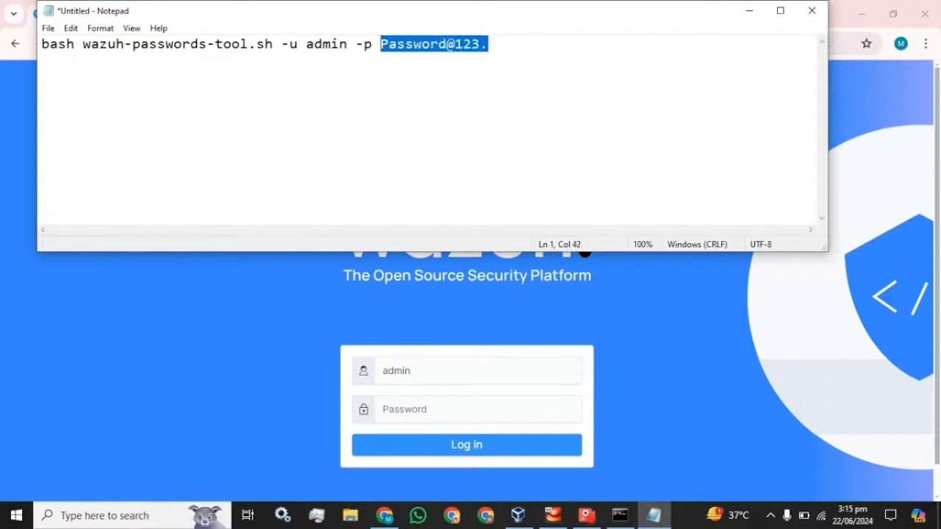
key(ctrl+c)
click(414, 402)
key(ctrl+v)
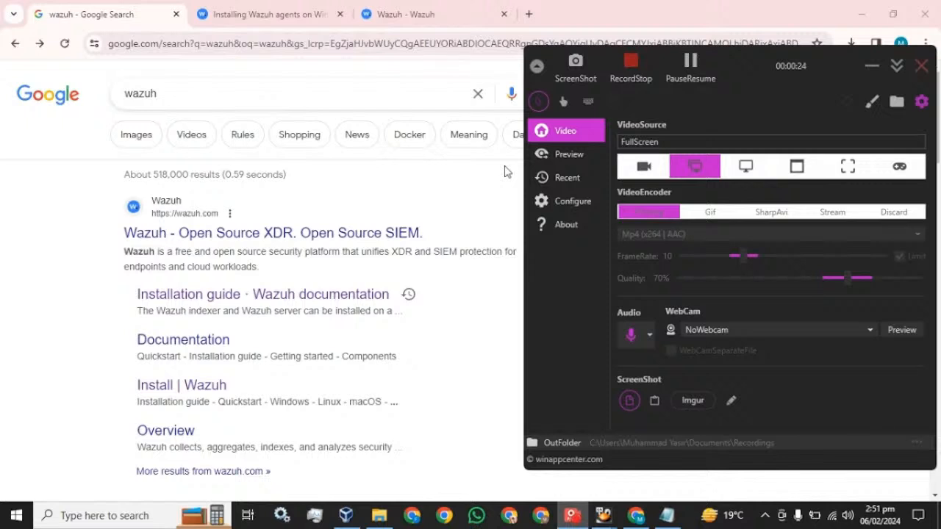
- Open the 'Install | Wazuh' page from Chrome's wazuh search results
click(26, 198)
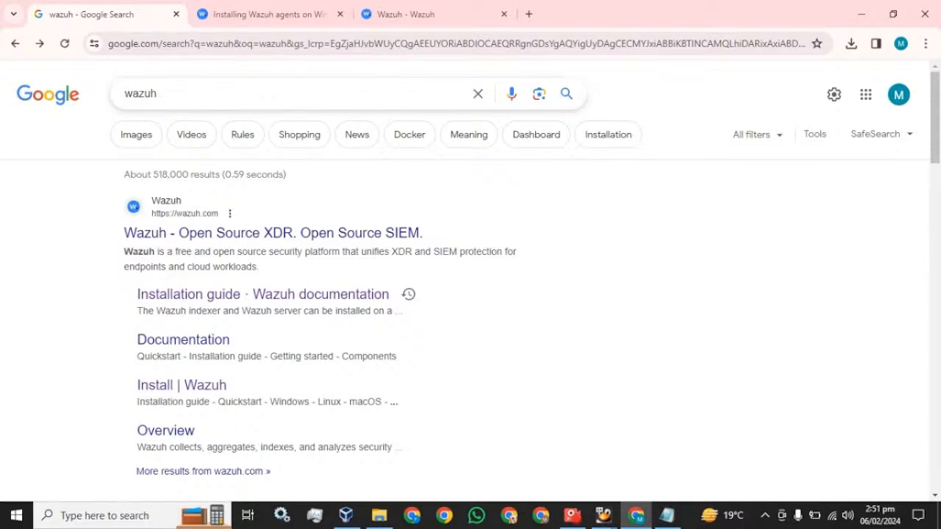
click(154, 396)
- Scroll to 'Single universal agent' and open the Windows agent installation guide
scroll(187, 363, down, 4)
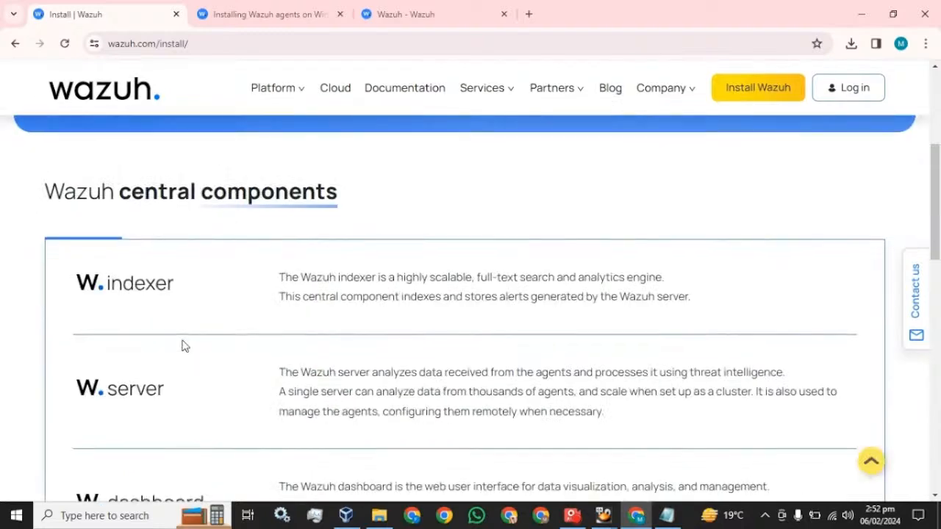
scroll(183, 340, down, 8)
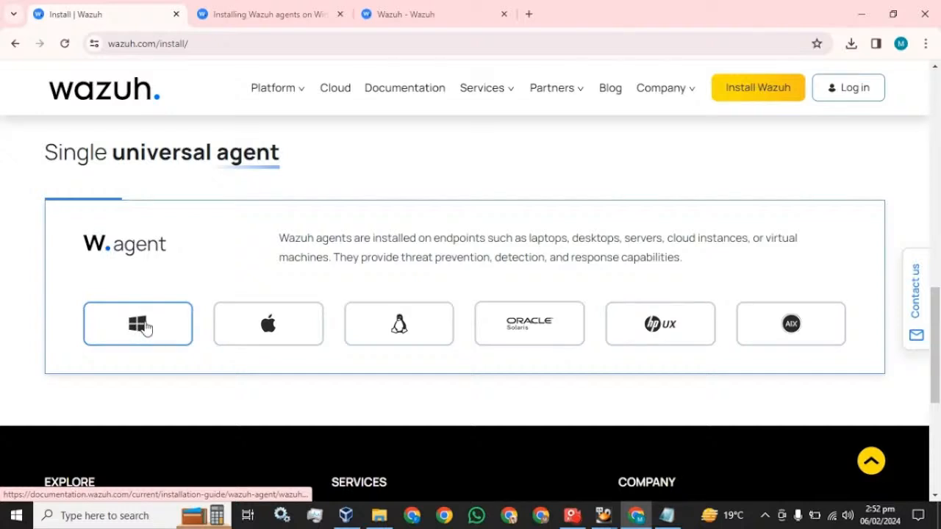
click(142, 327)
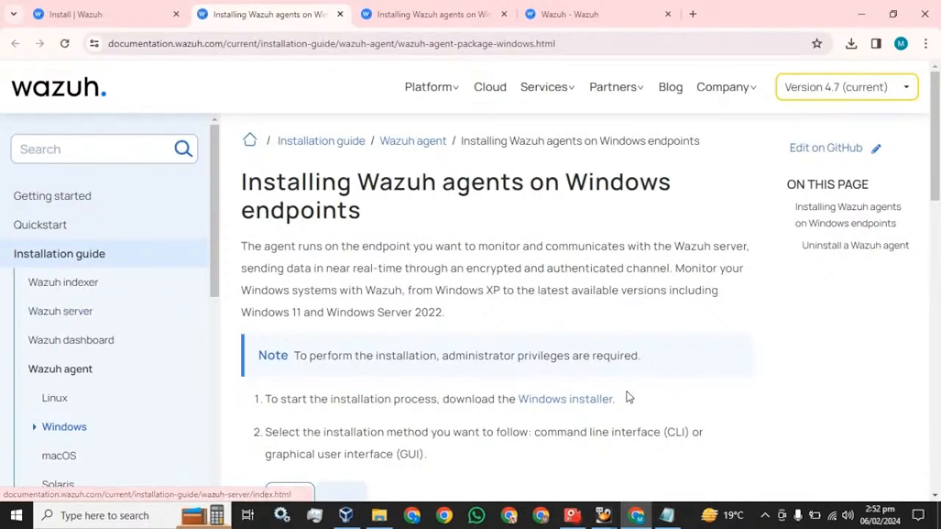
- Download the Windows installer wazuh-agent-4.7.2-1.msi from the documentation
click(547, 409)
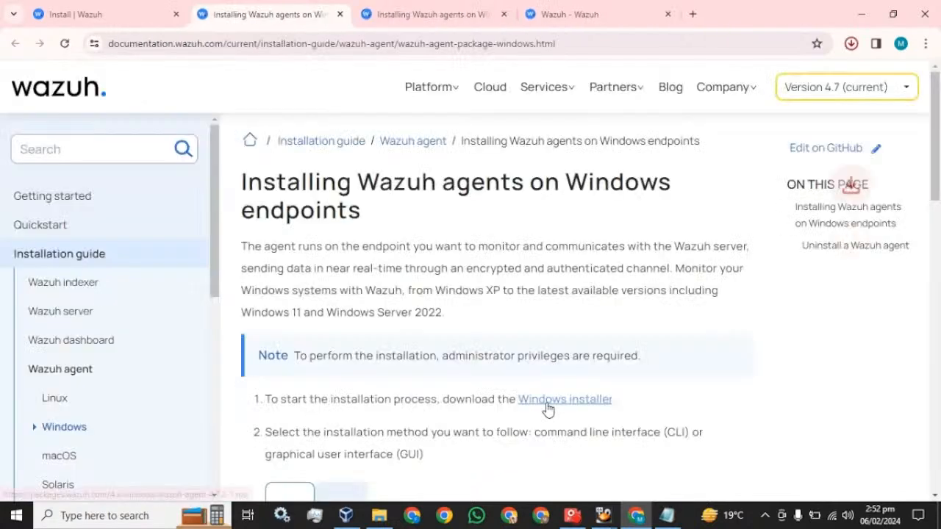
click(850, 46)
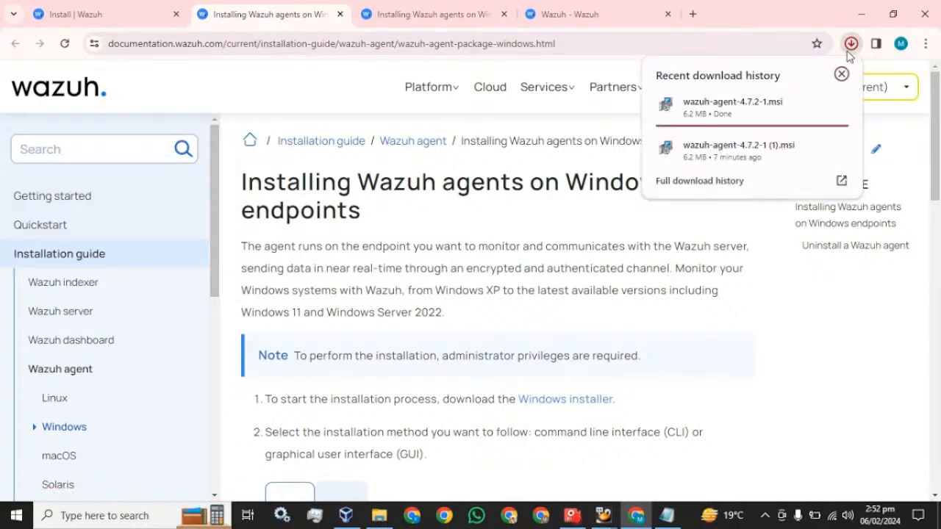
click(848, 52)
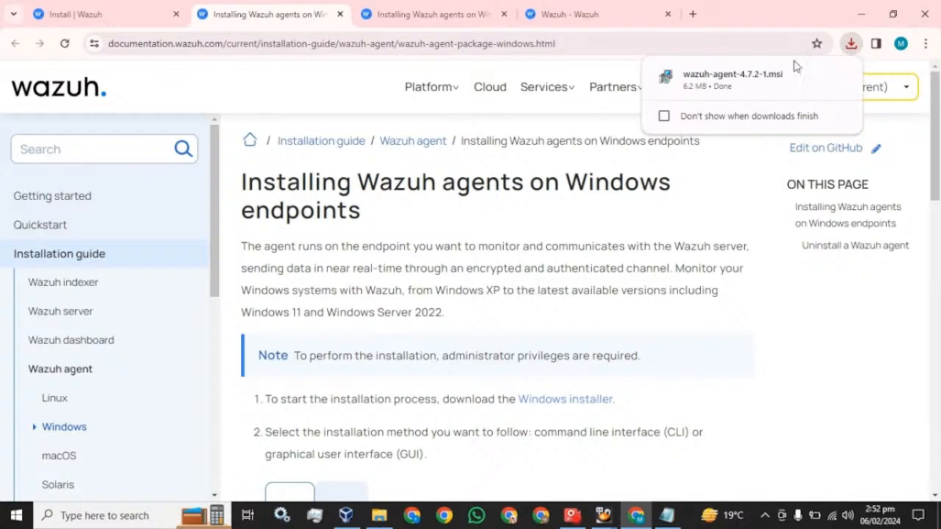
- Install the Wazuh agent from the msi, accepting the terms and approving the permission prompt
click(704, 86)
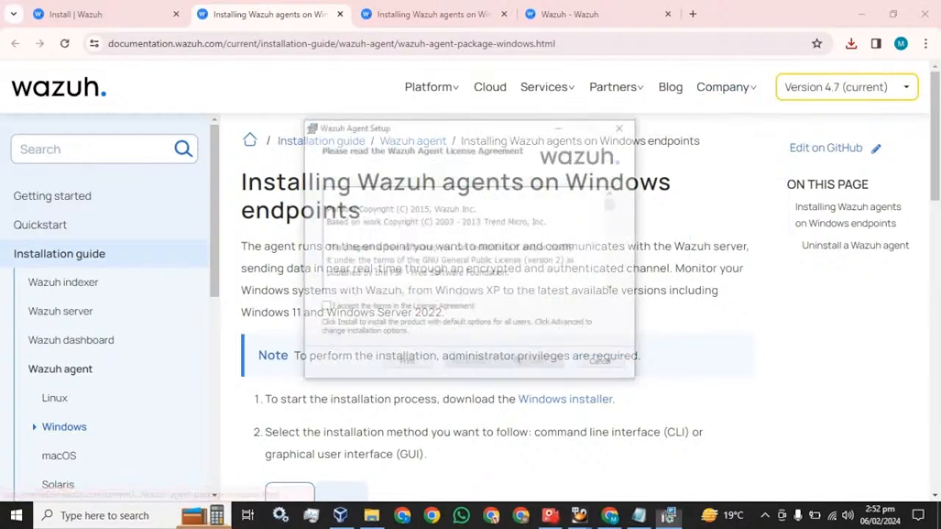
click(323, 308)
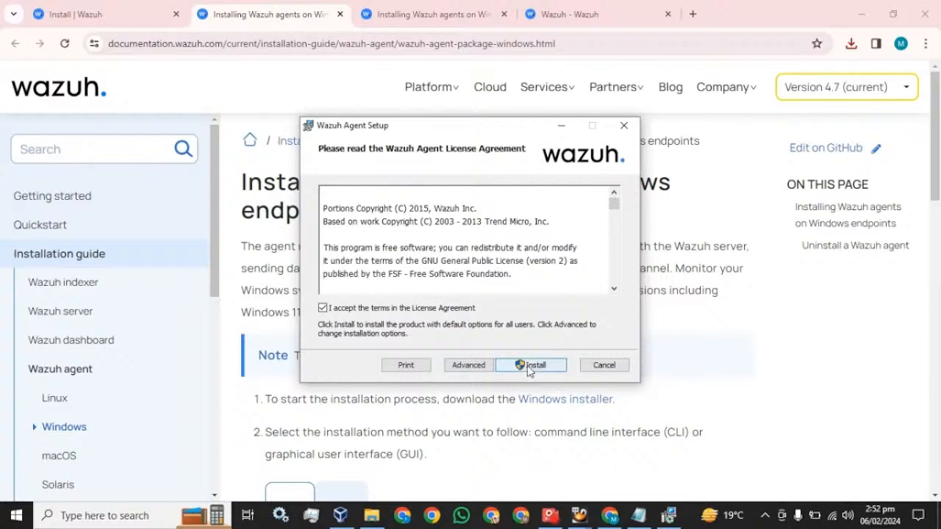
click(531, 365)
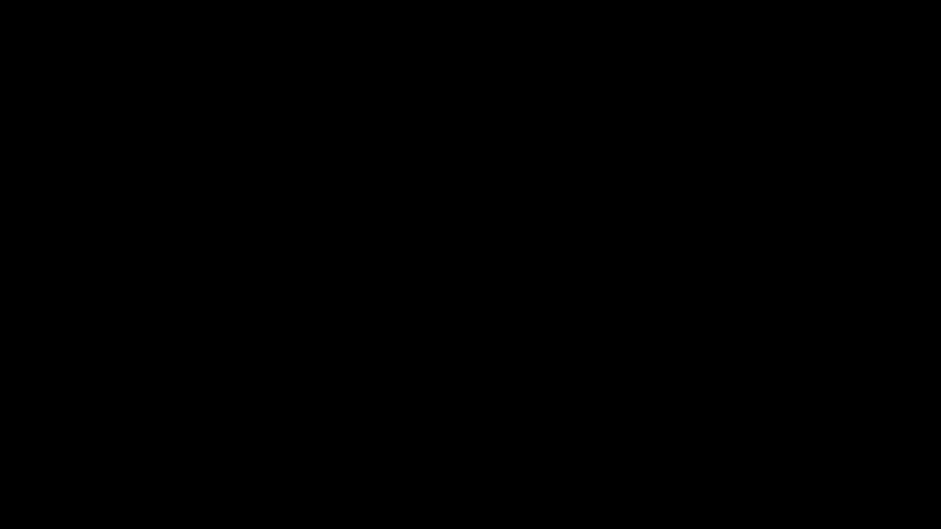
click(435, 355)
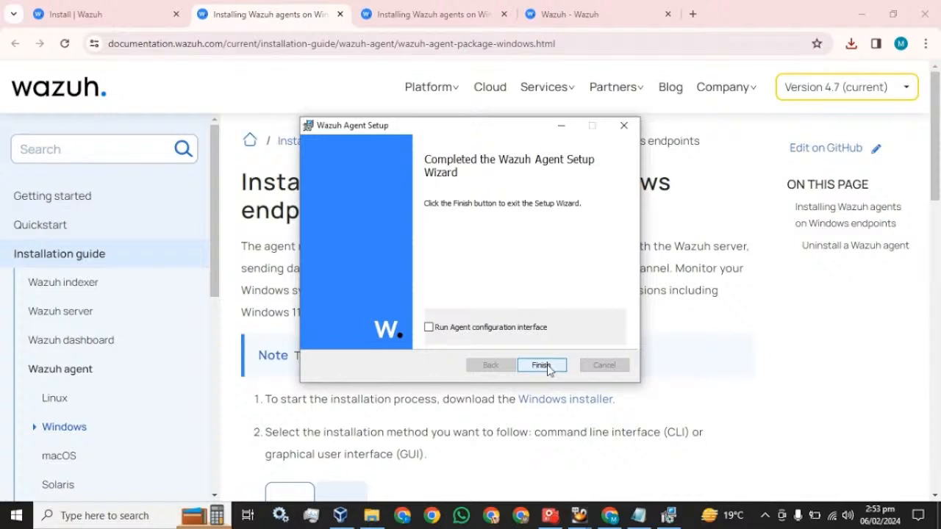
click(542, 365)
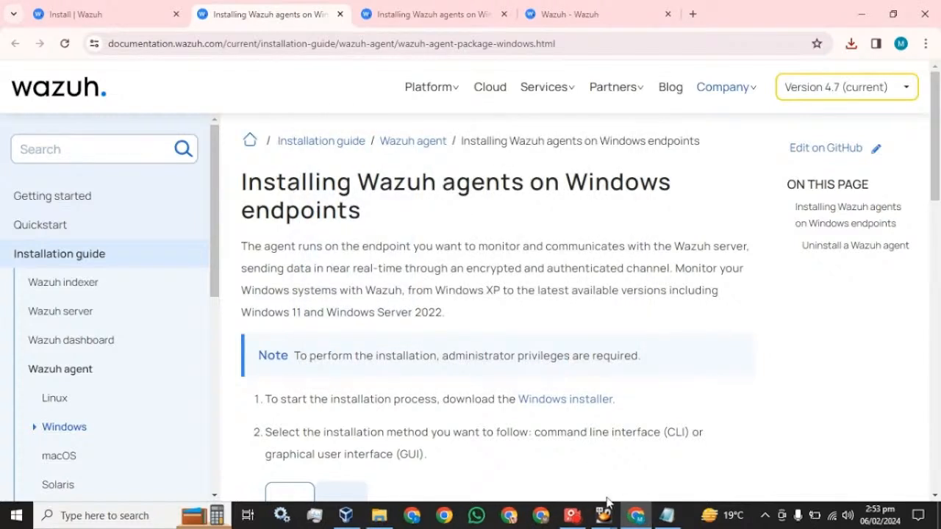
click(574, 514)
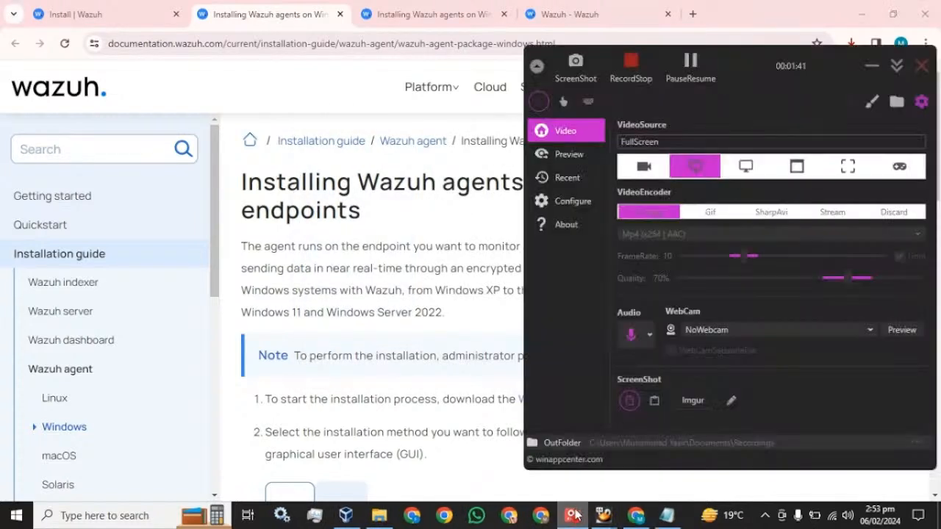
- Launch win32ui from C:\Program Files (x86)\ossec-agent to open Wazuh Agent Manager v4.7.2
click(690, 79)
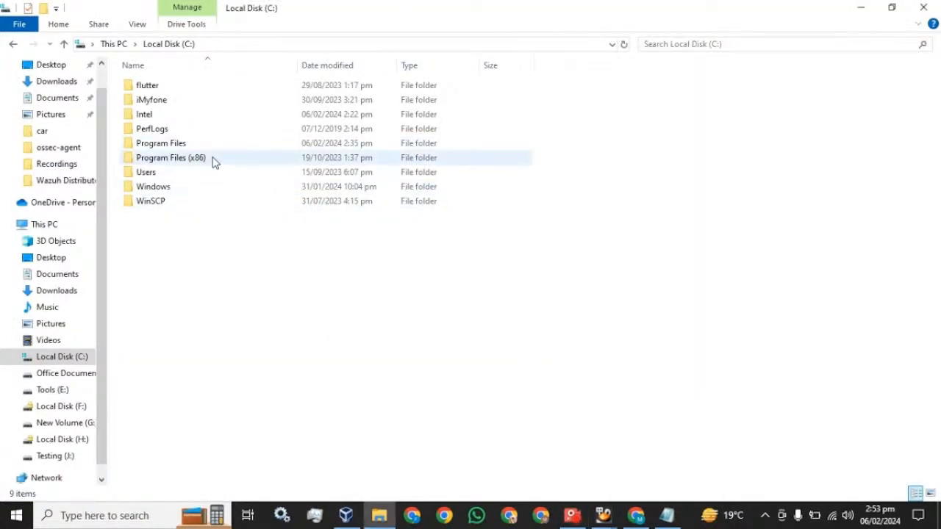
double_click(170, 162)
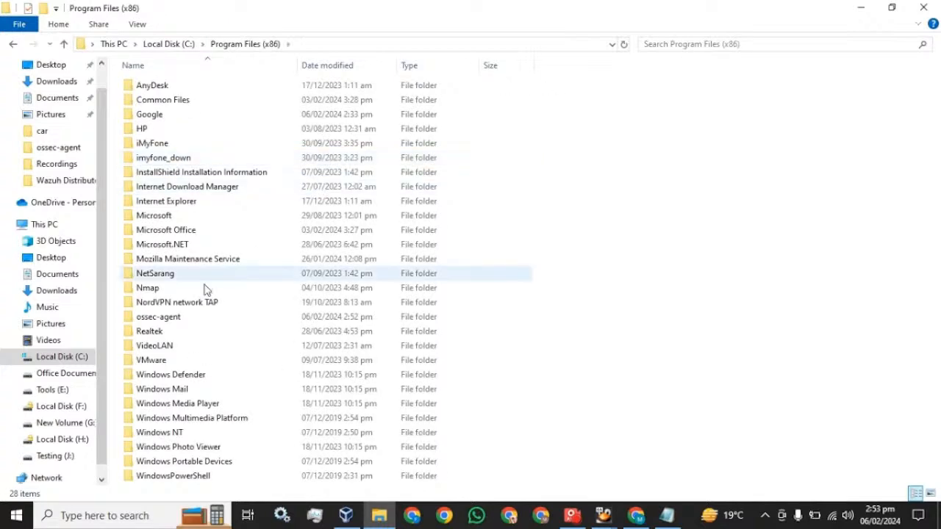
mouse_move(154, 323)
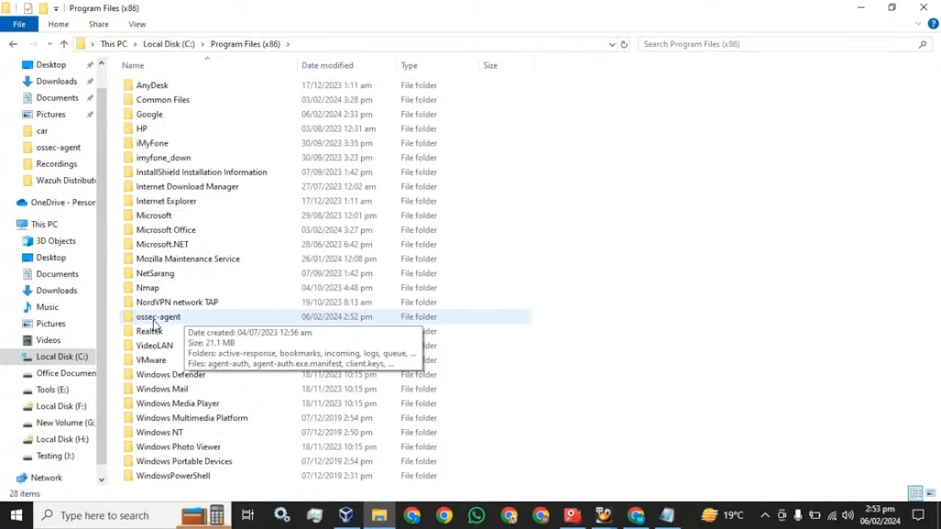
double_click(154, 320)
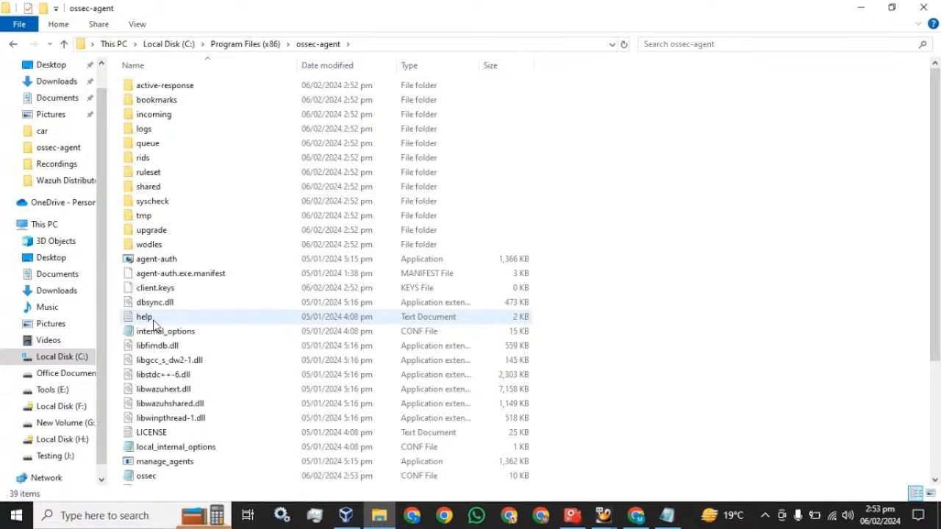
scroll(153, 323, down, 4)
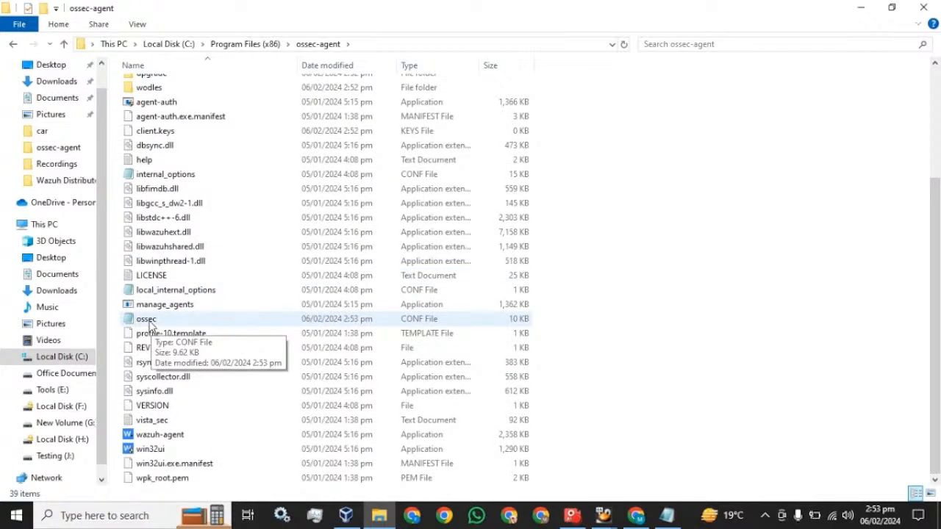
click(156, 453)
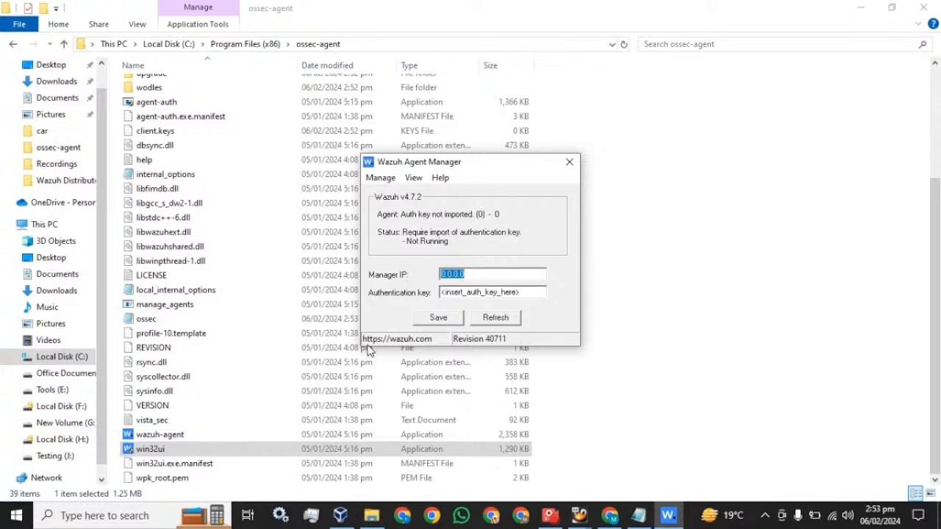
- Set the manager IP to 192.168.99.5 and start the Wazuh agent
text(192.168.99.5)
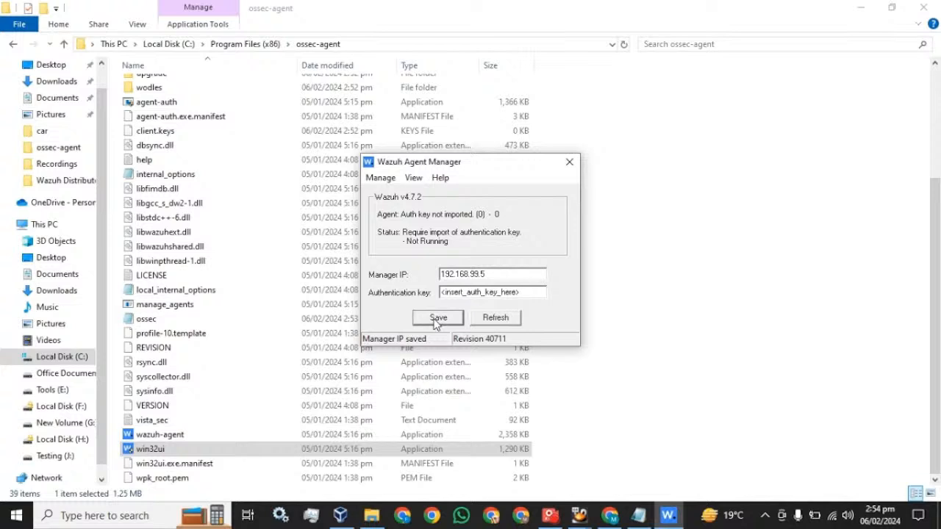
click(381, 178)
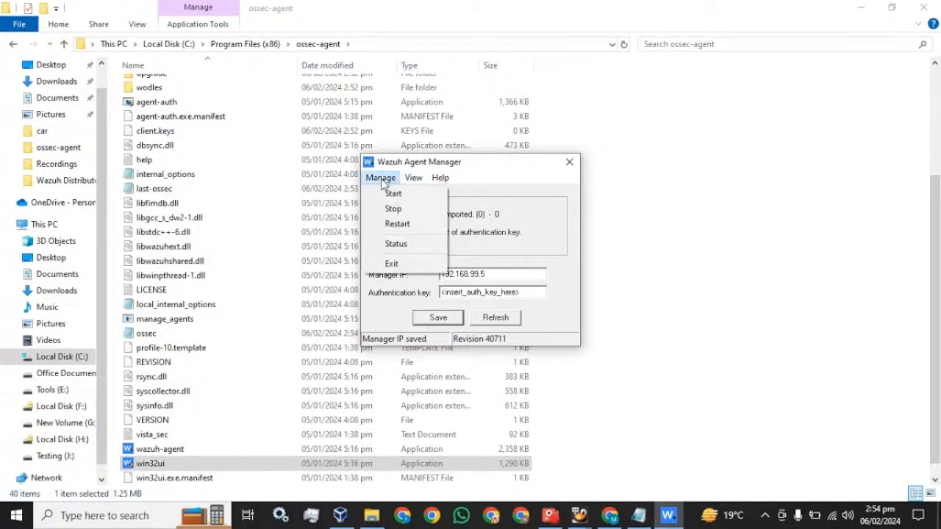
click(392, 194)
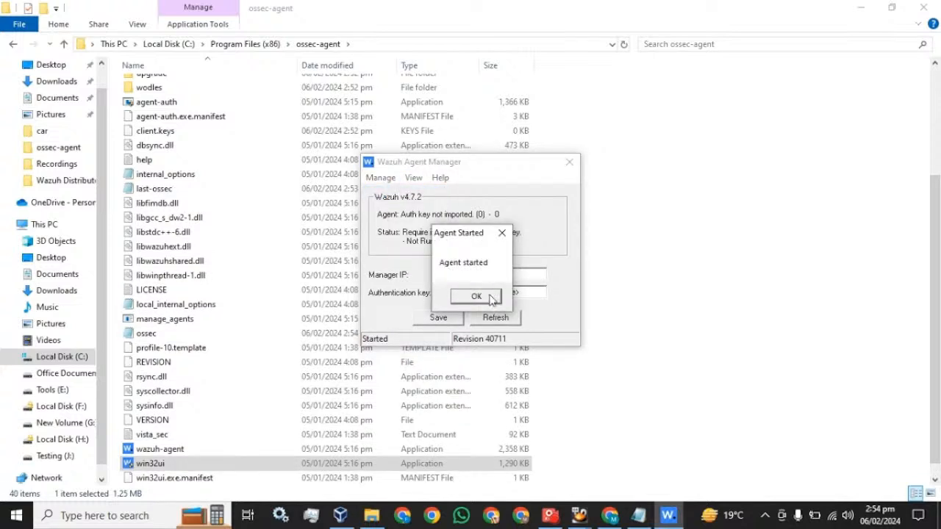
click(490, 297)
- Refresh the agent status to confirm it is Running, then close the manager
click(494, 320)
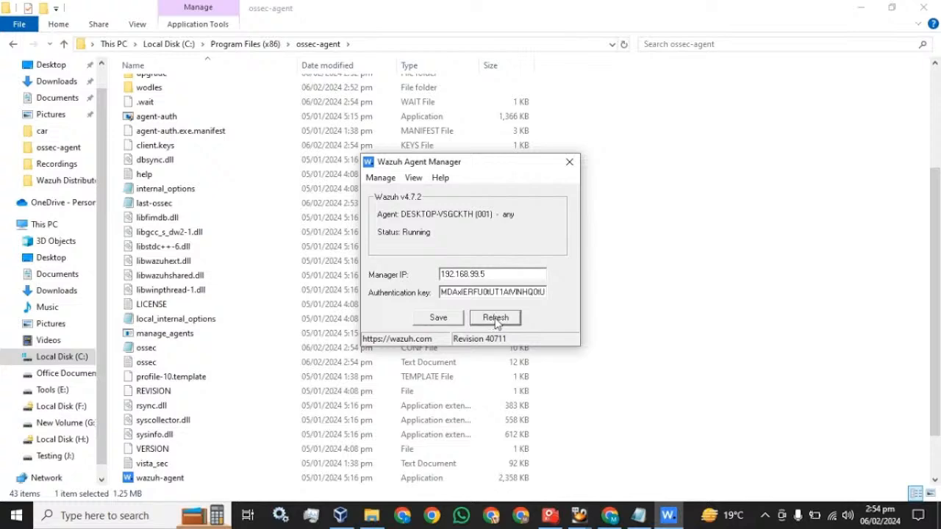
click(432, 322)
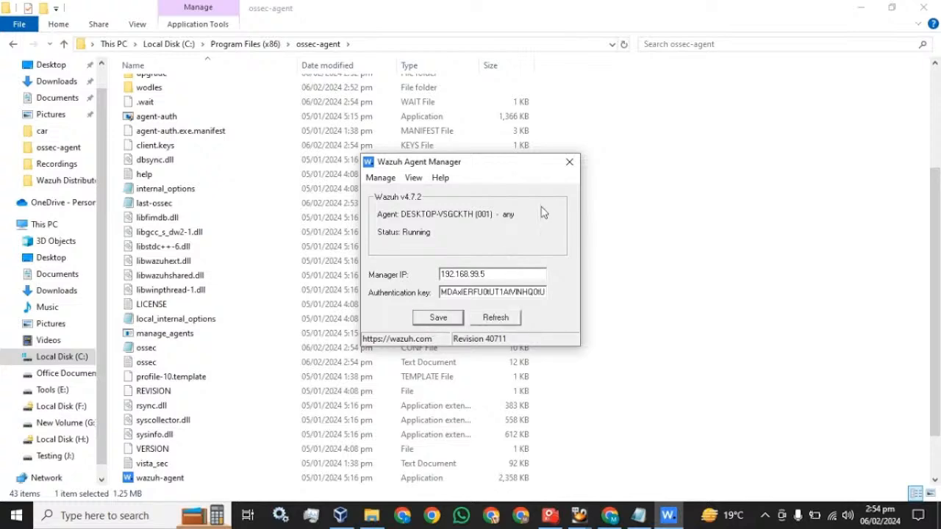
click(569, 163)
- Switch to the Wazuh dashboard at 192.168.99.7 and reload the overview still showing 0 agents
click(636, 515)
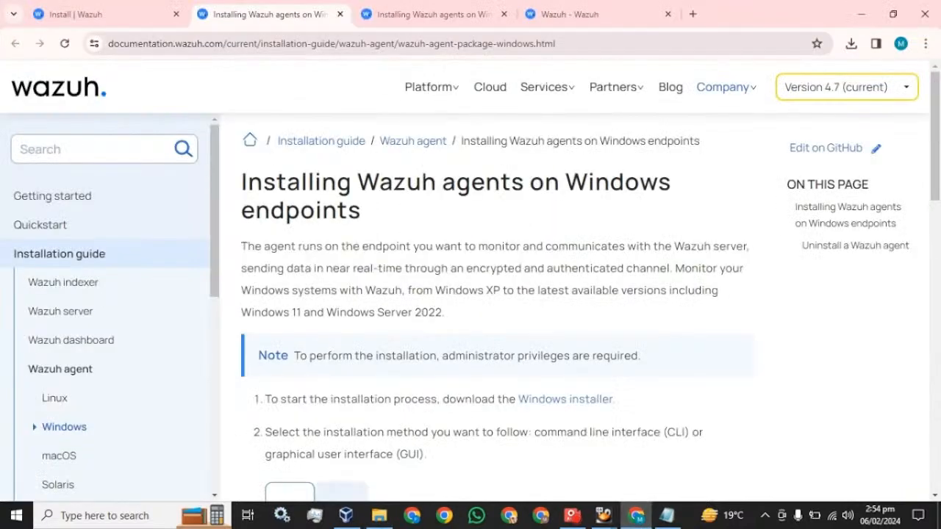
click(596, 15)
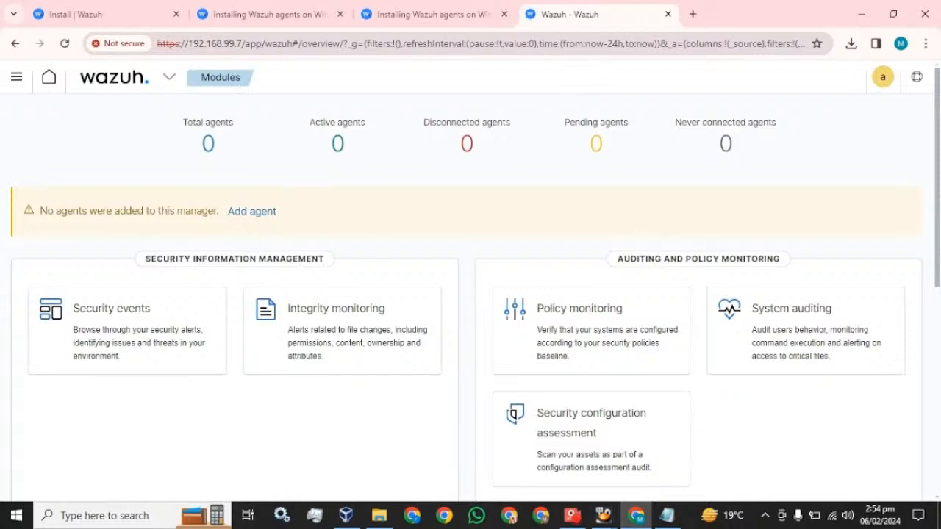
drag(188, 43, 243, 43)
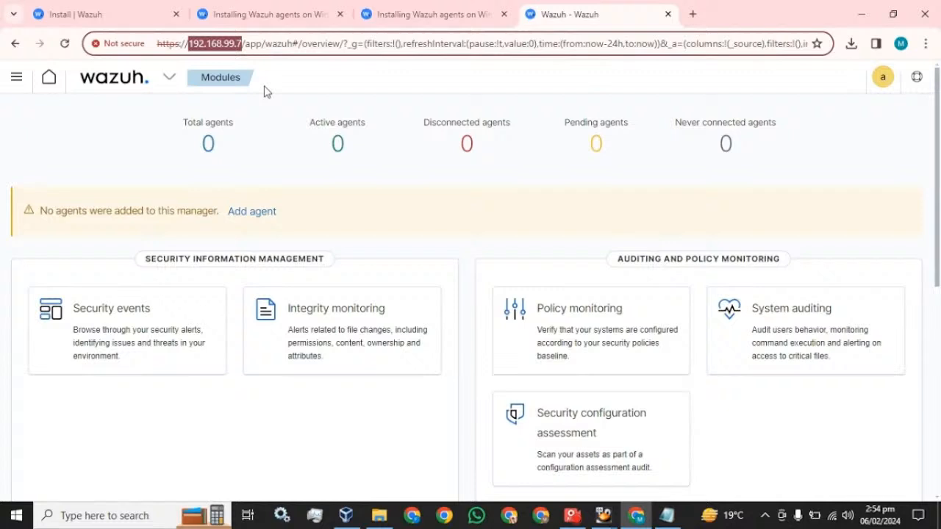
click(65, 43)
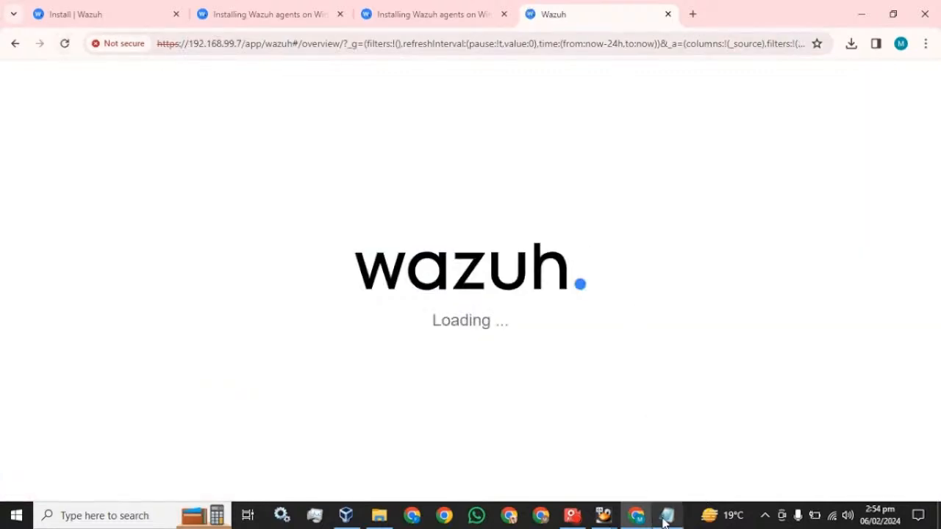
click(666, 517)
- Close the ossec config, browse the ossec-agent folder, then return to the dashboard showing 1 agent
click(907, 10)
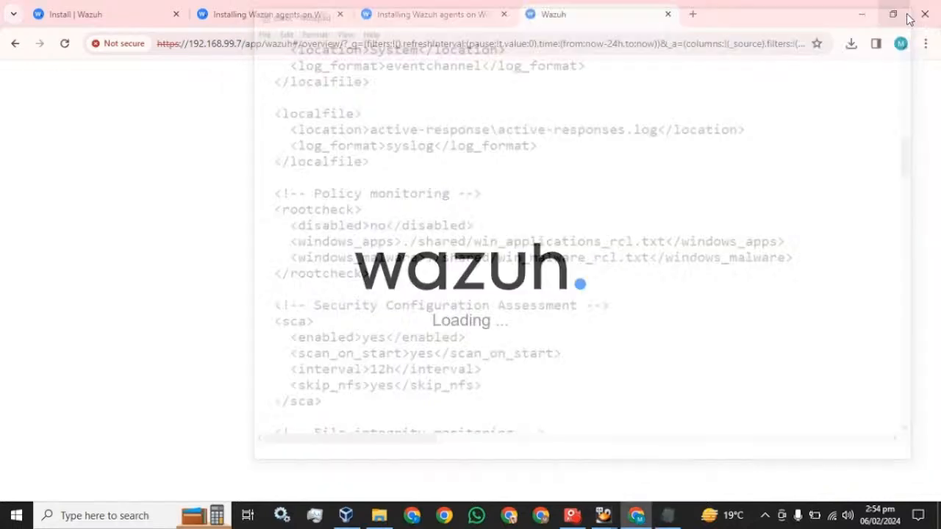
click(394, 518)
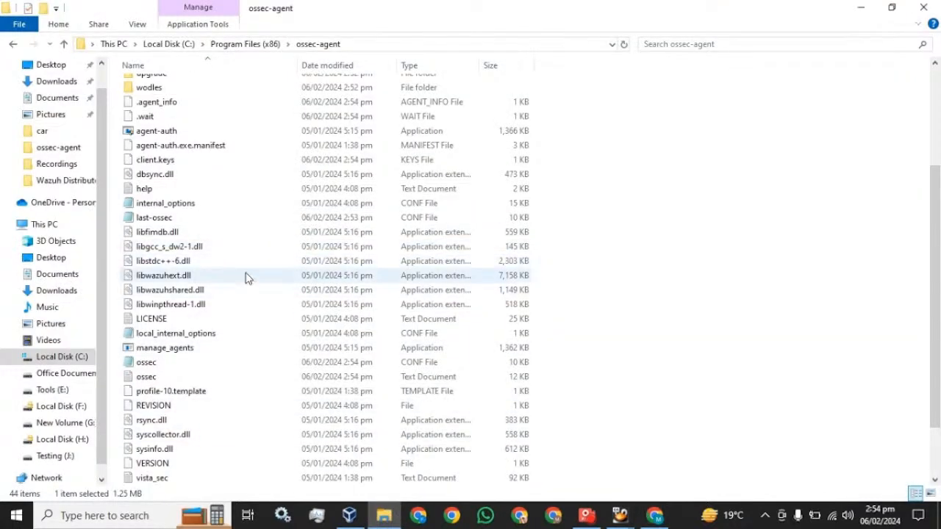
scroll(247, 278, down, 2)
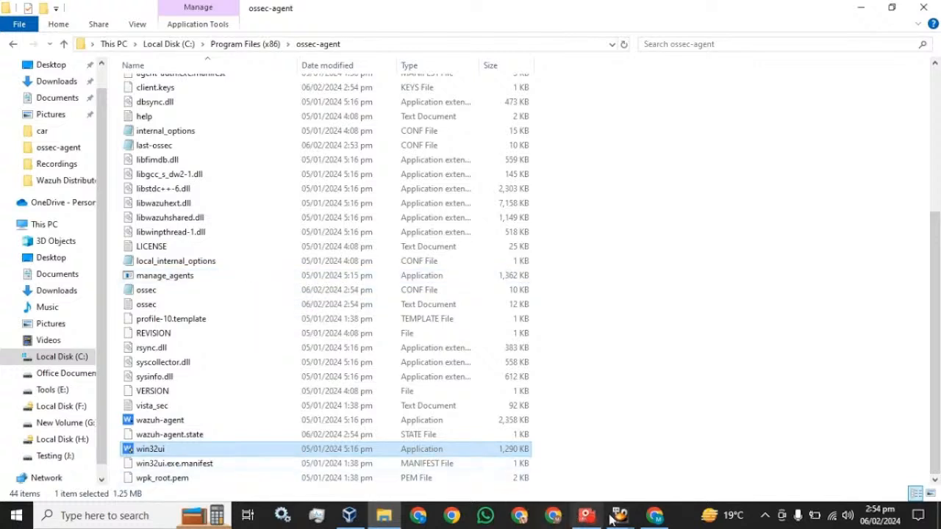
click(653, 518)
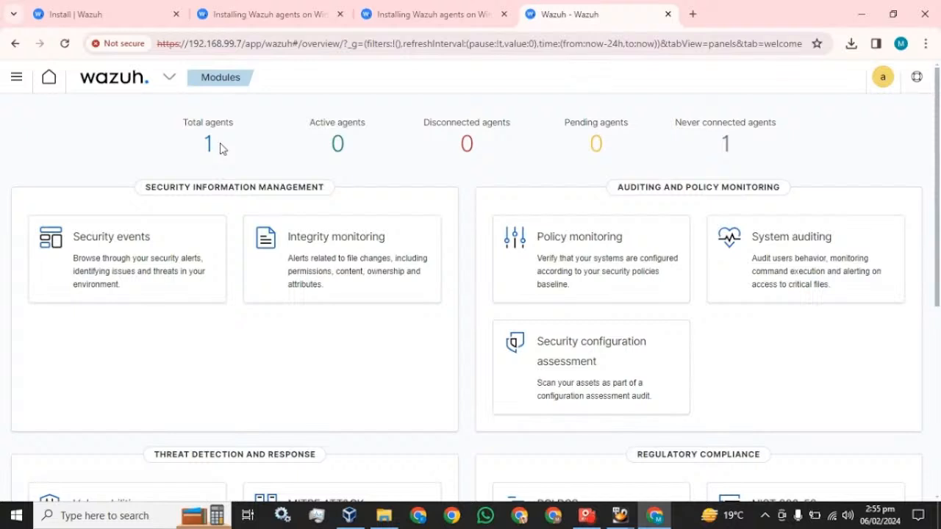
- Reload the dashboard and view the one never-connected agent in the agents list
click(64, 44)
click(725, 144)
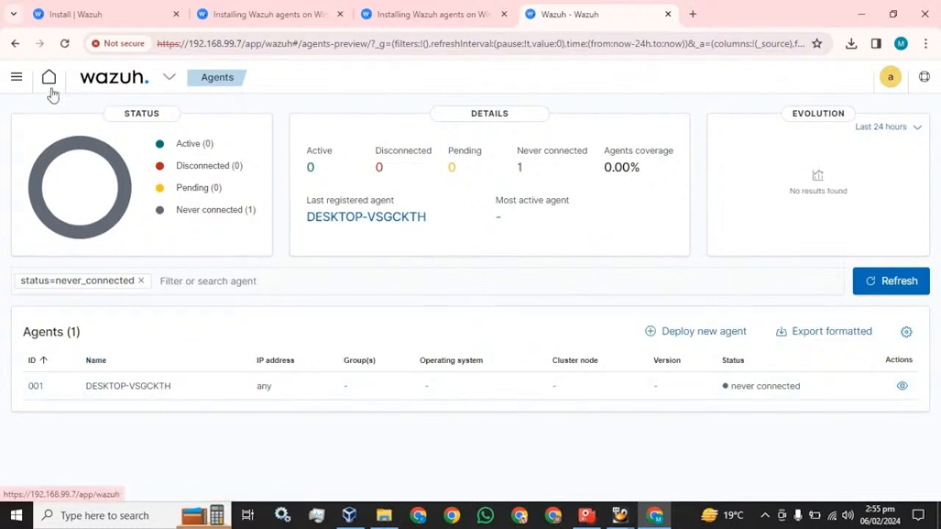
click(17, 47)
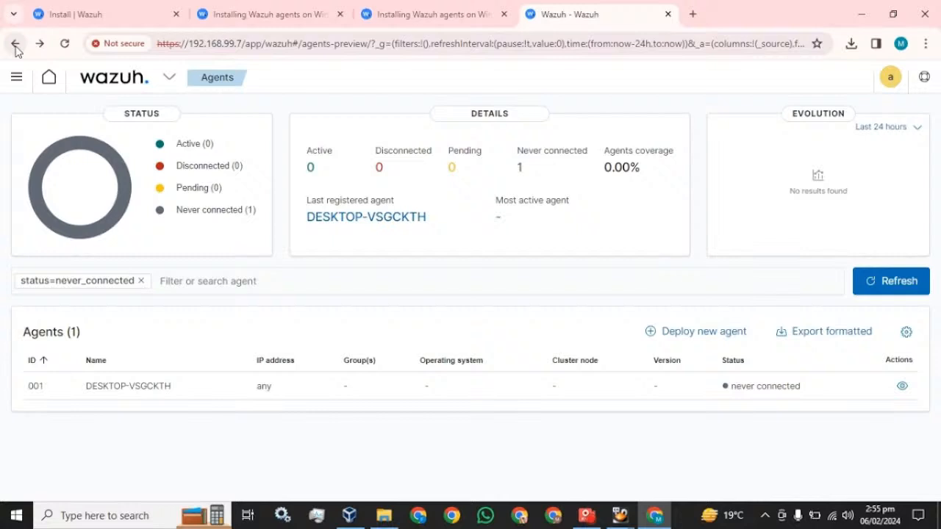
- Return to the Wazuh modules overview via the side navigation and reload it
click(135, 86)
click(125, 116)
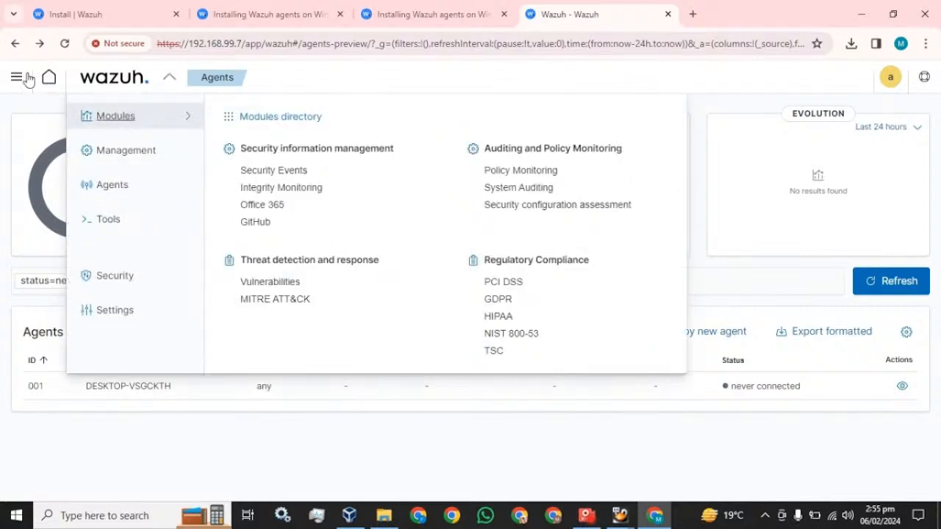
click(16, 76)
click(43, 182)
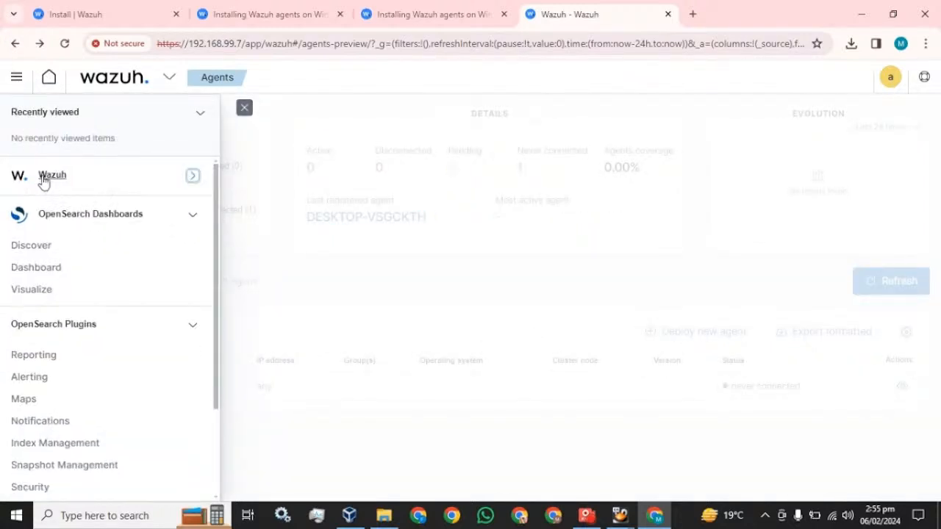
click(46, 180)
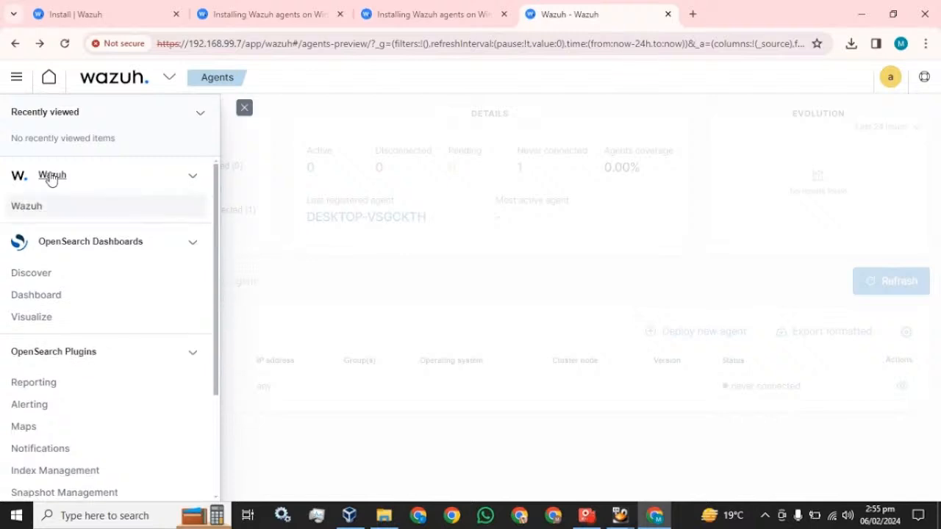
click(33, 205)
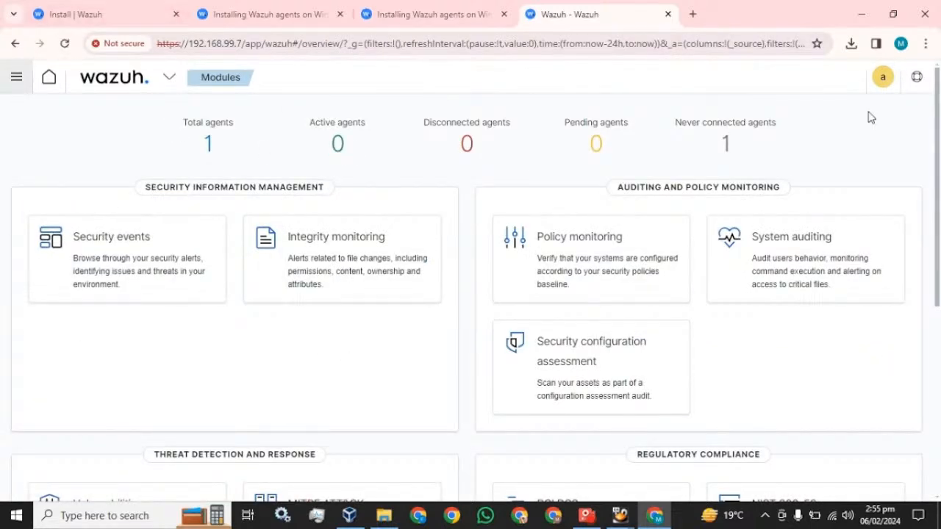
click(64, 43)
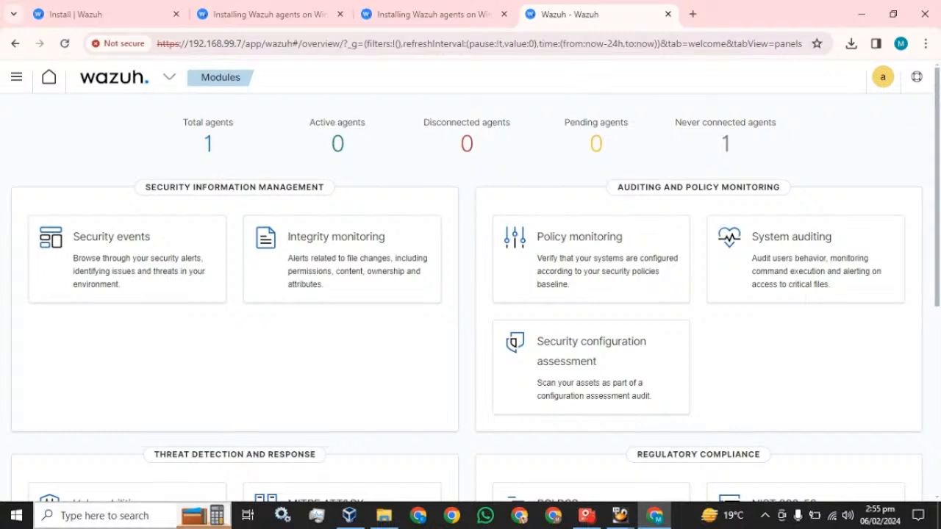
click(144, 516)
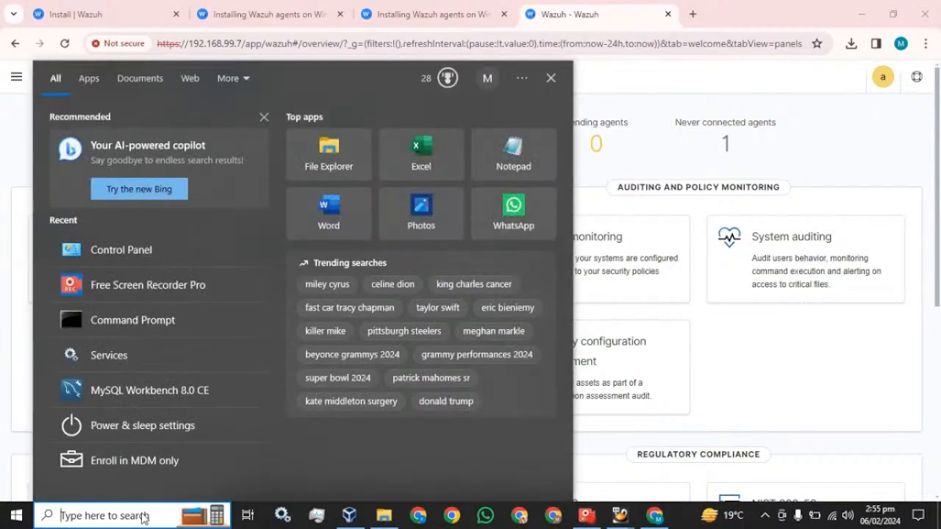
- Check that ossec.conf lists manager address 192.168.99.5, then close it
click(277, 12)
click(384, 515)
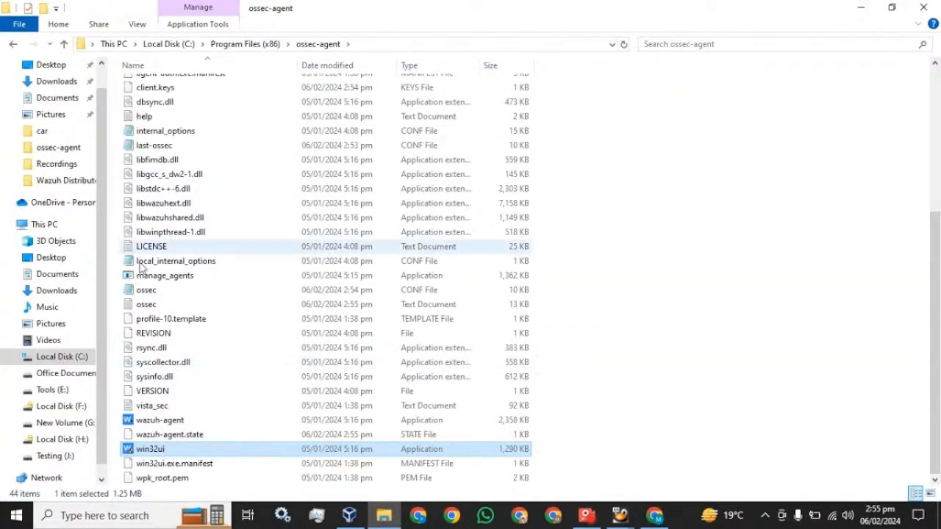
double_click(146, 291)
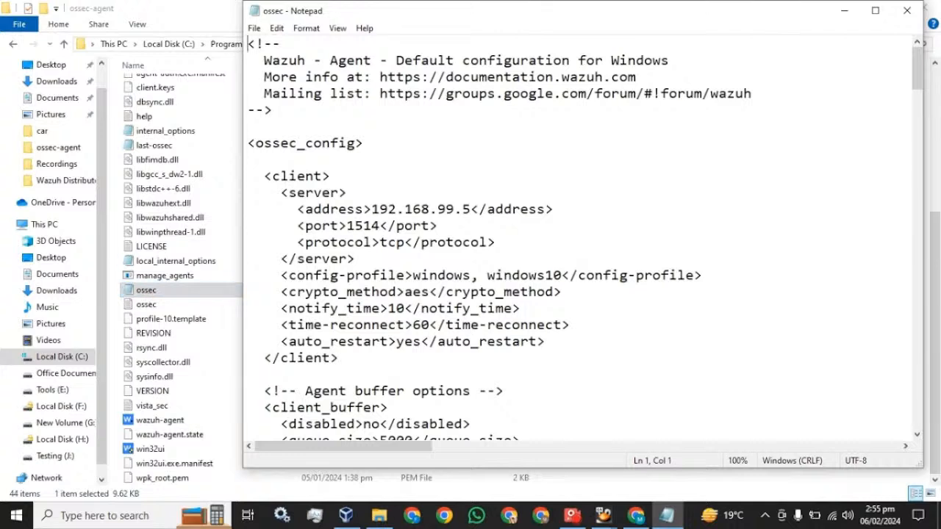
click(471, 209)
drag(372, 209, 462, 210)
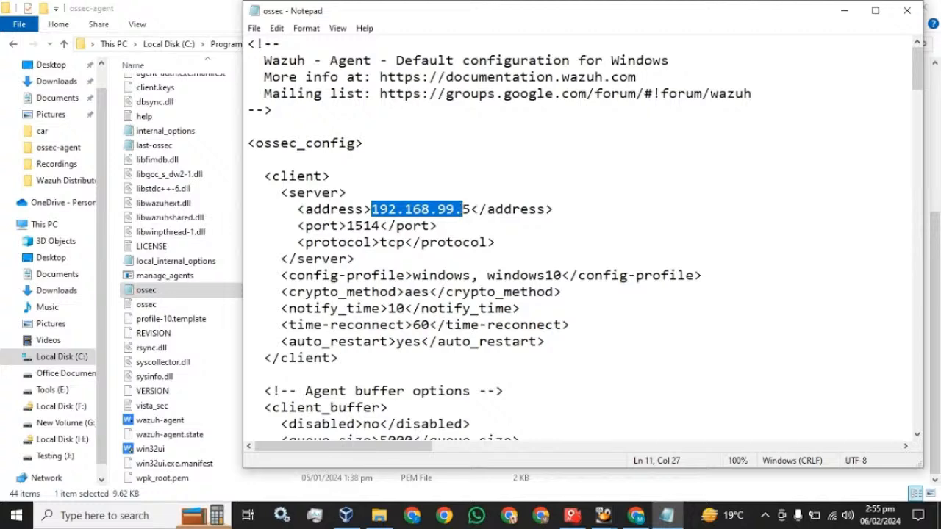
scroll(581, 243, down, 3)
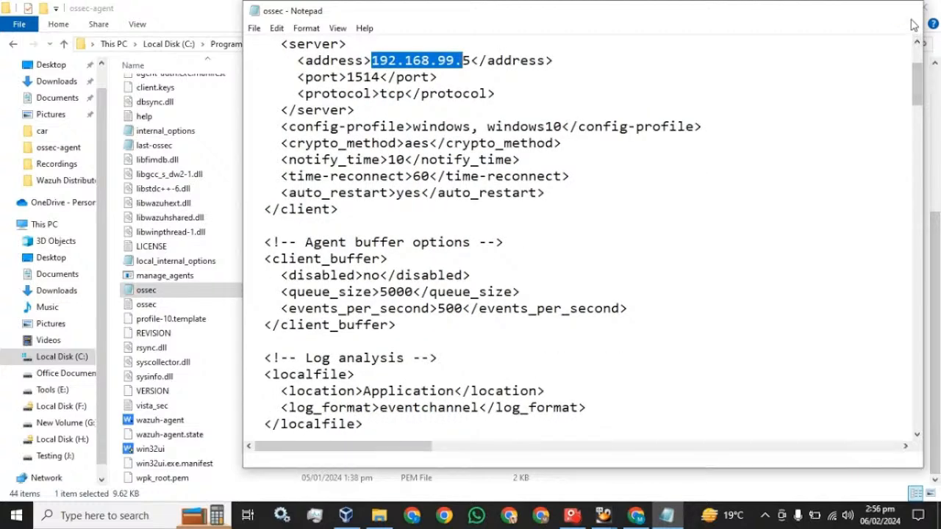
key(alt+F4)
- Restart the Wazuh agent from win32ui Agent Manager, then return to the dashboard tab
click(151, 450)
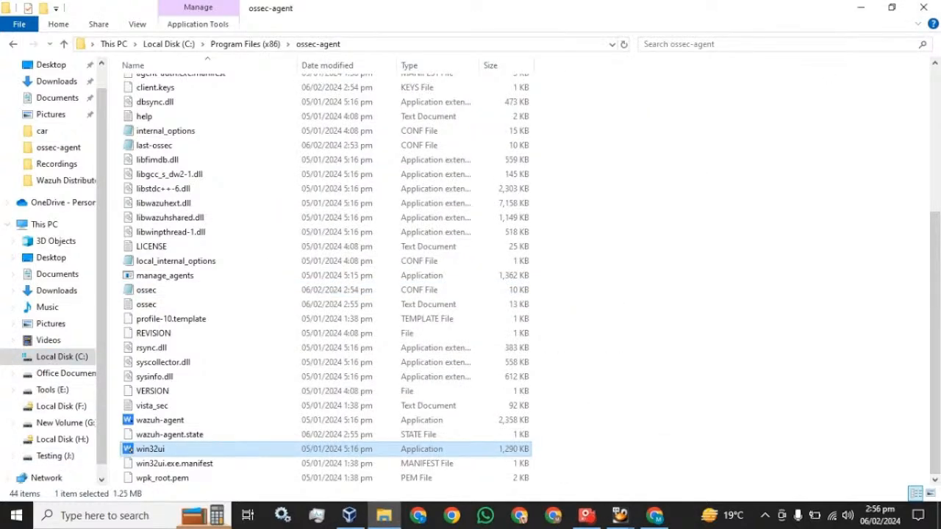
key(Return)
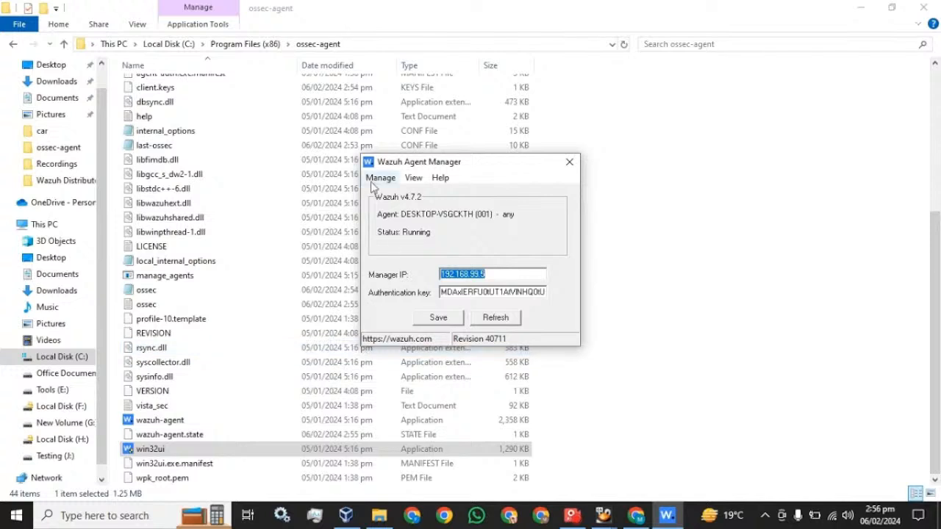
click(376, 179)
click(389, 223)
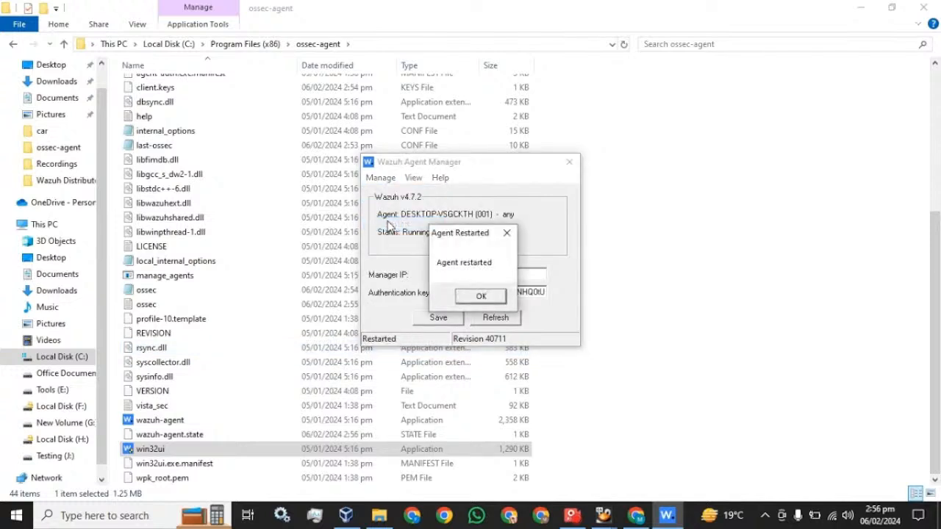
click(488, 298)
click(485, 322)
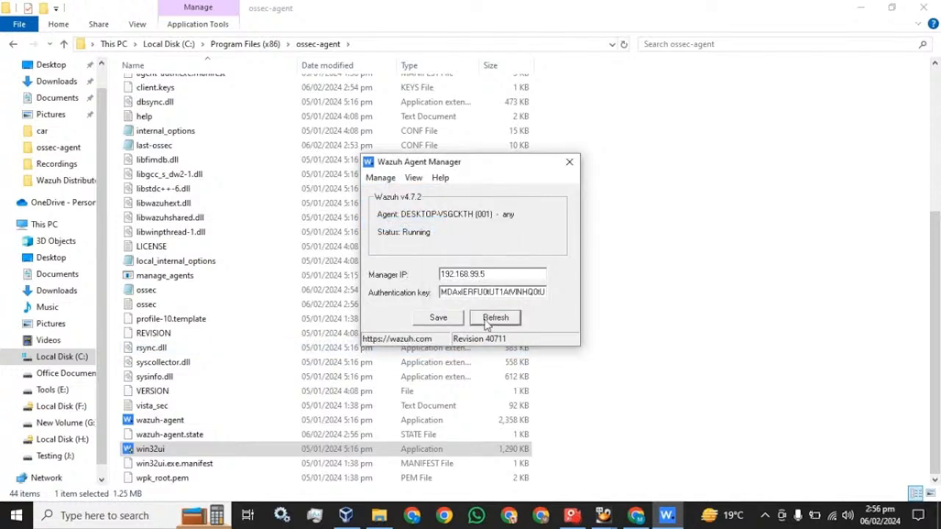
click(439, 318)
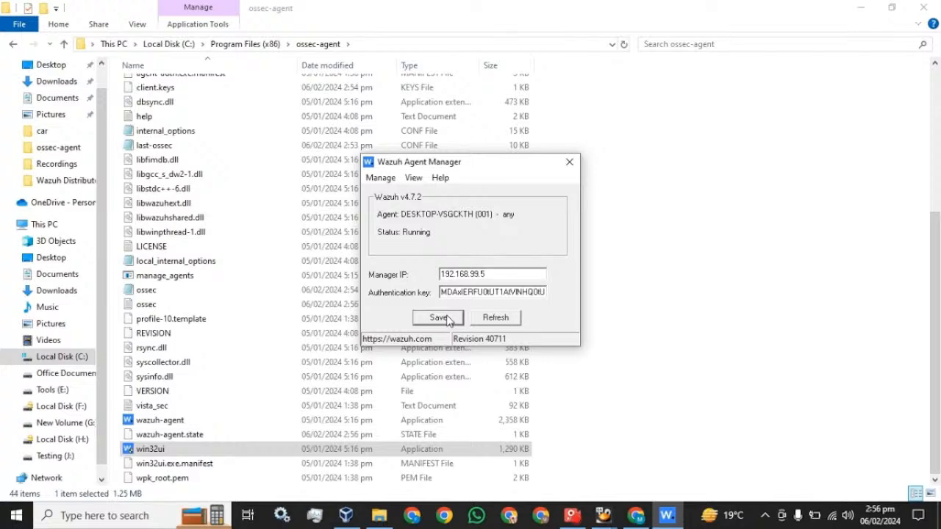
click(569, 162)
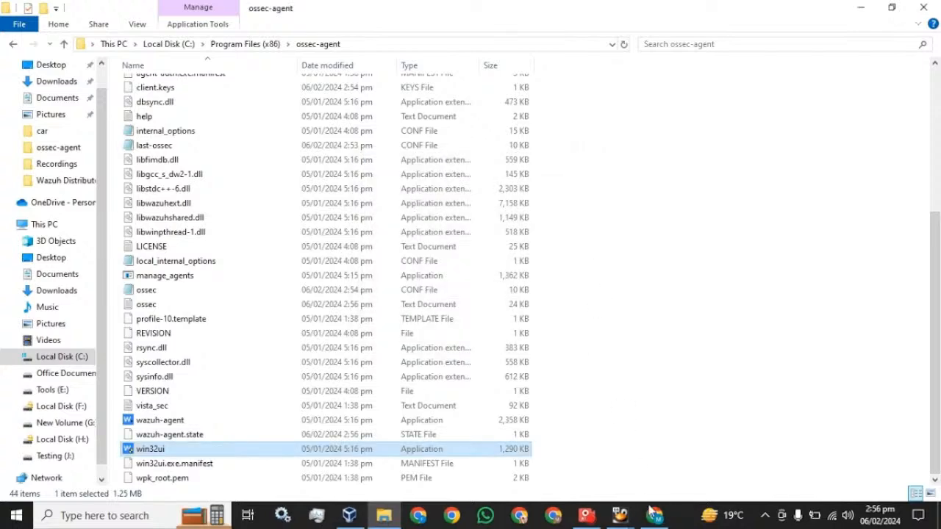
click(653, 514)
click(566, 9)
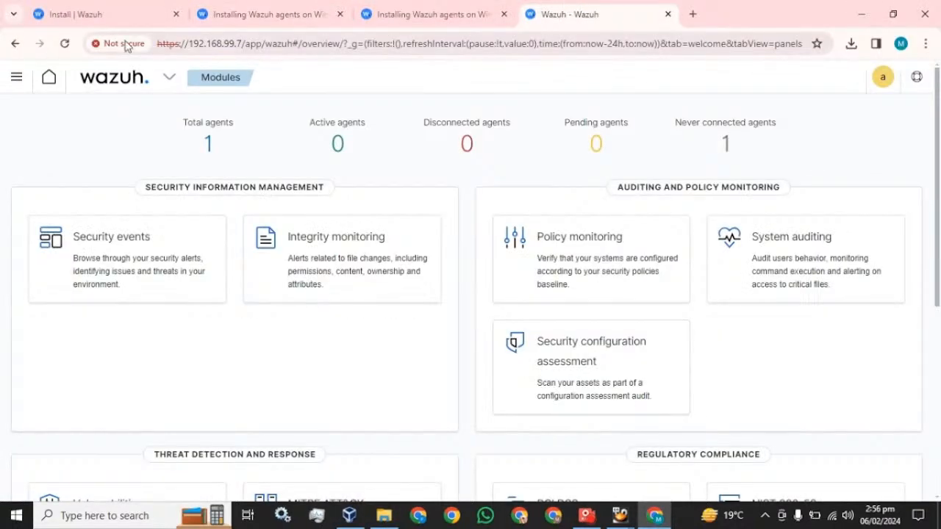
- Reload and check the never-connected agent, then reload the Modules overview twice
click(66, 44)
click(724, 143)
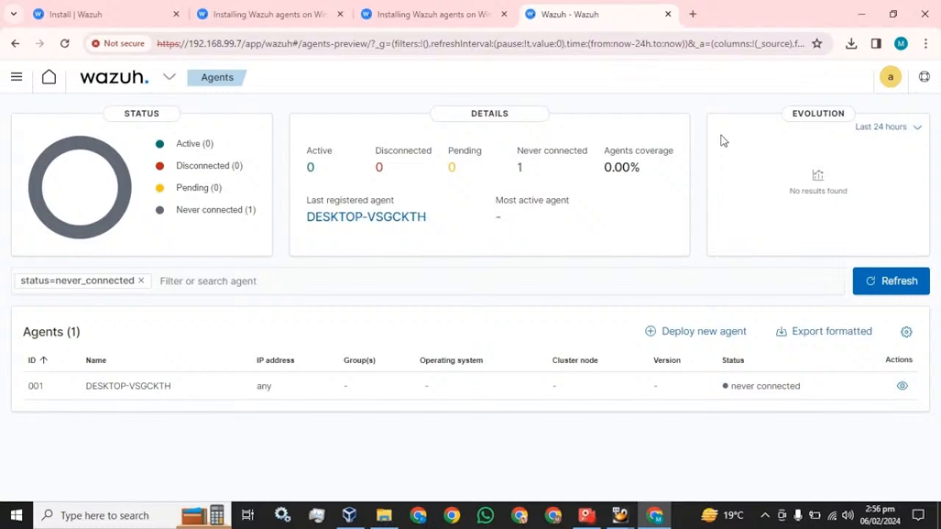
click(16, 77)
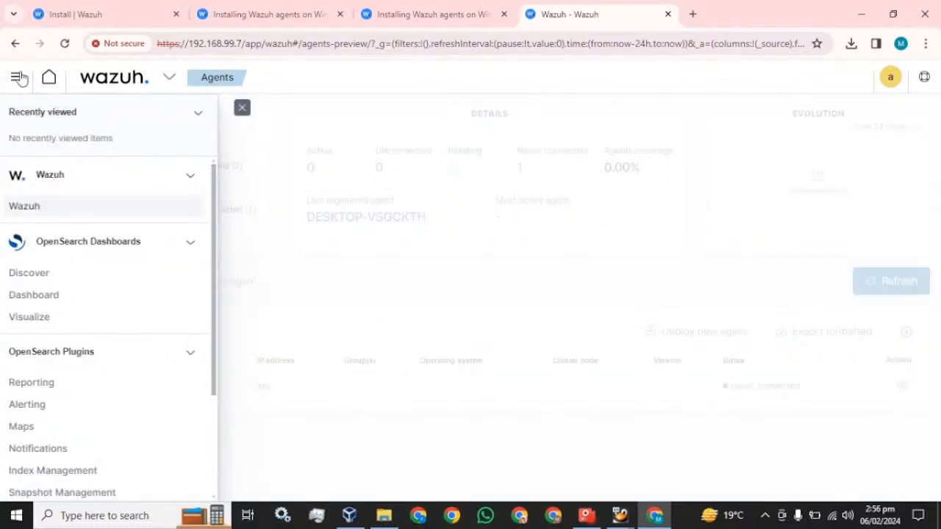
click(34, 203)
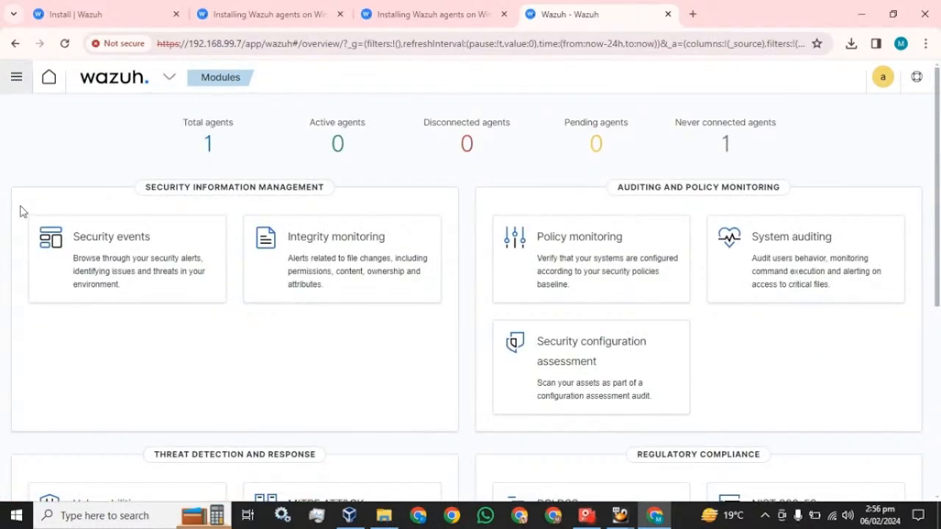
click(66, 43)
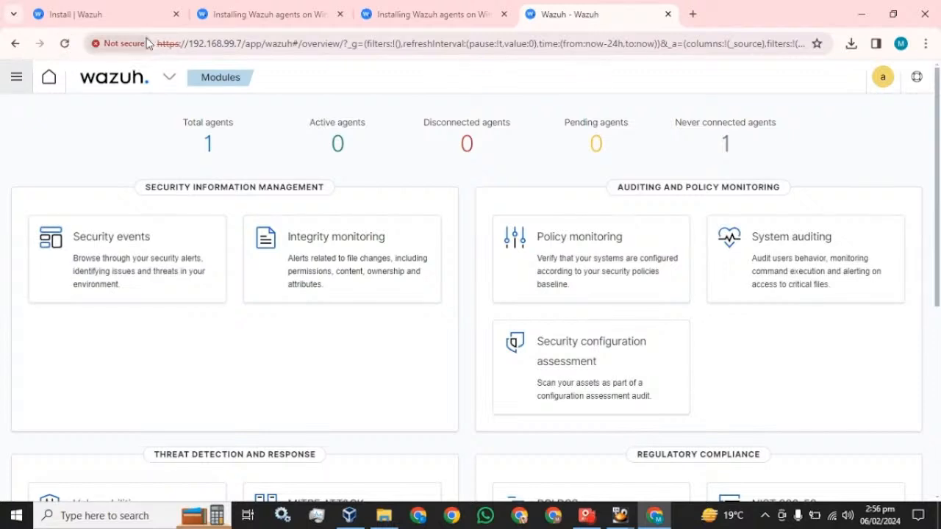
click(69, 48)
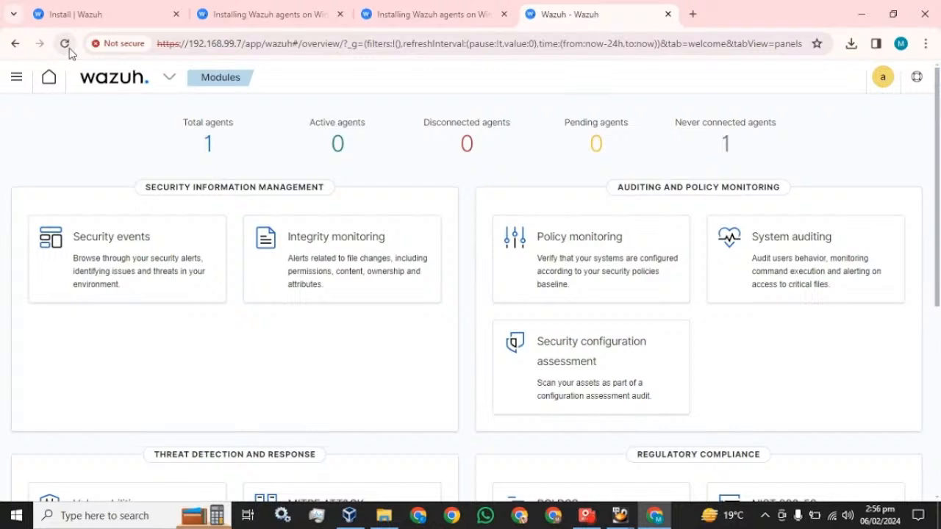
click(64, 516)
- Open the Services console from the taskbar search
text(co)
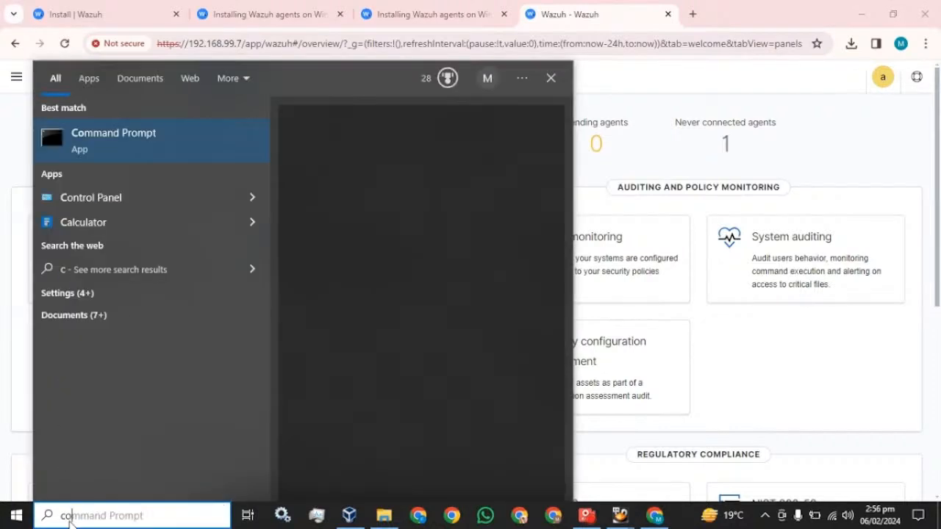
key(BackSpace)
key(BackSpace)
text(se)
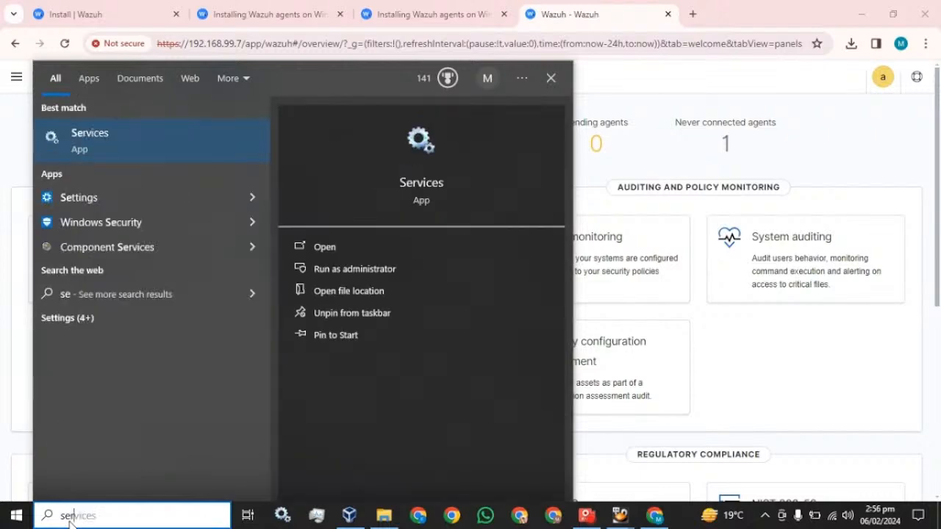
text(rv)
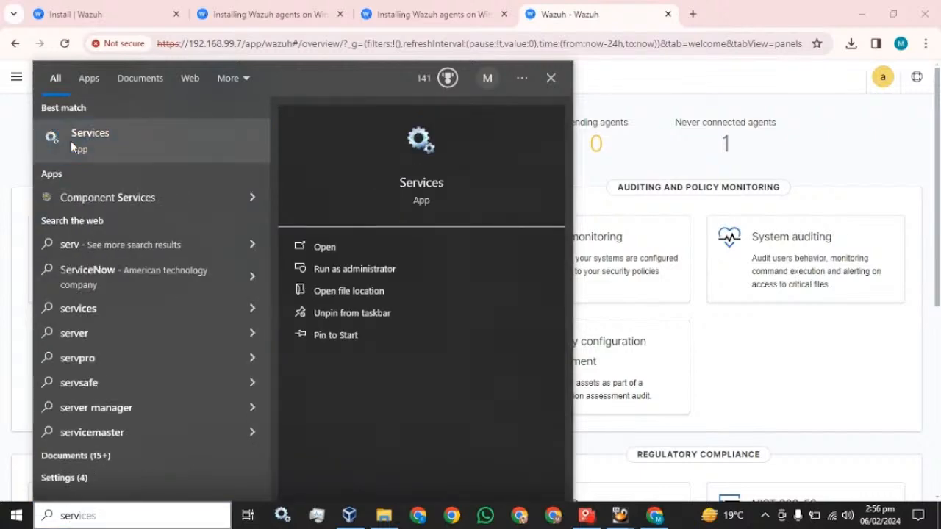
click(71, 146)
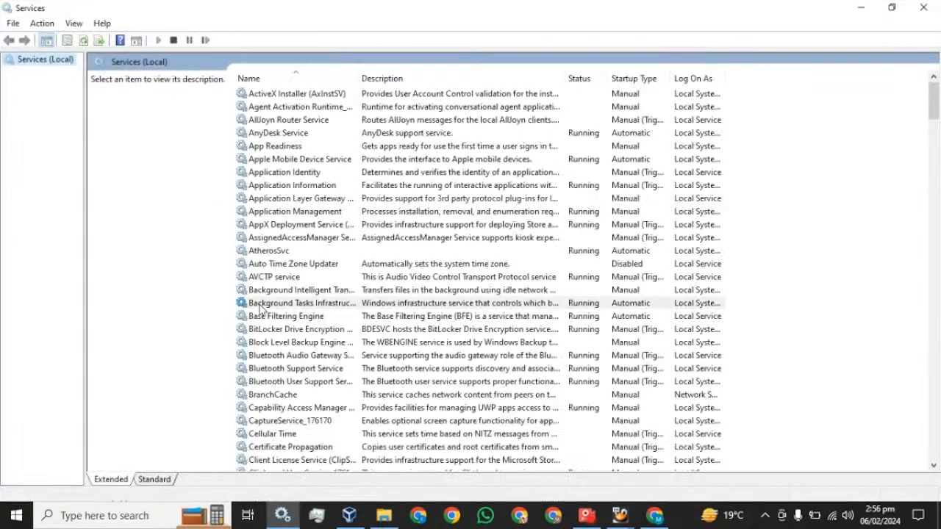
- Restart the Wazuh agent service, close Services and reload the Wazuh dashboard
click(261, 309)
key(w)
key(Down)
key(Down)
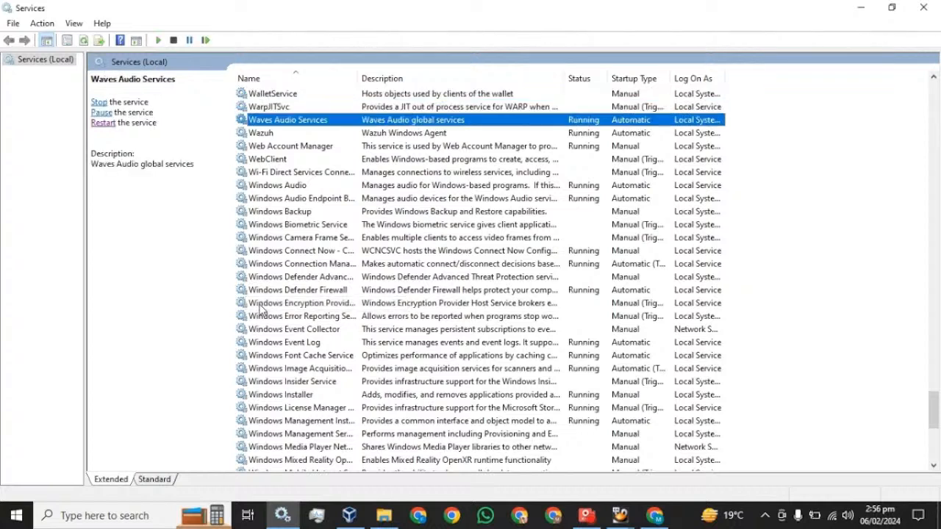
key(Down)
click(97, 111)
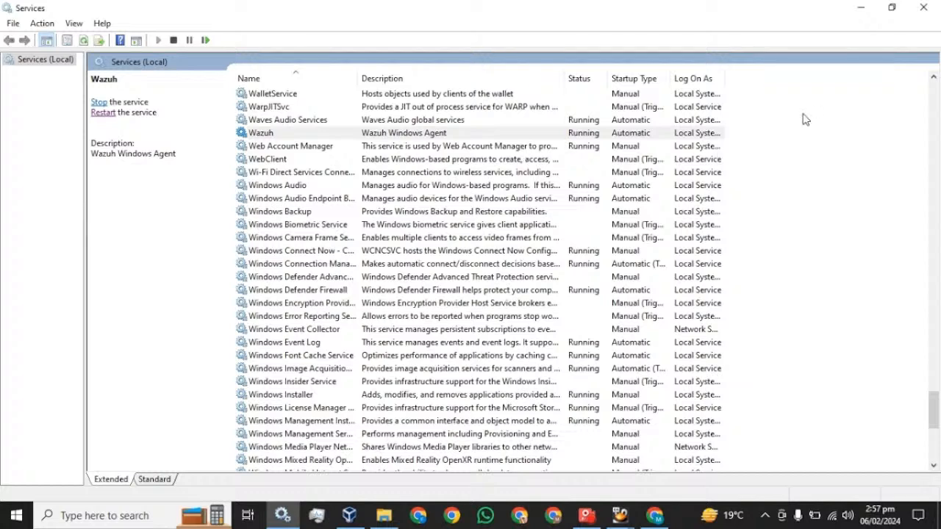
click(923, 8)
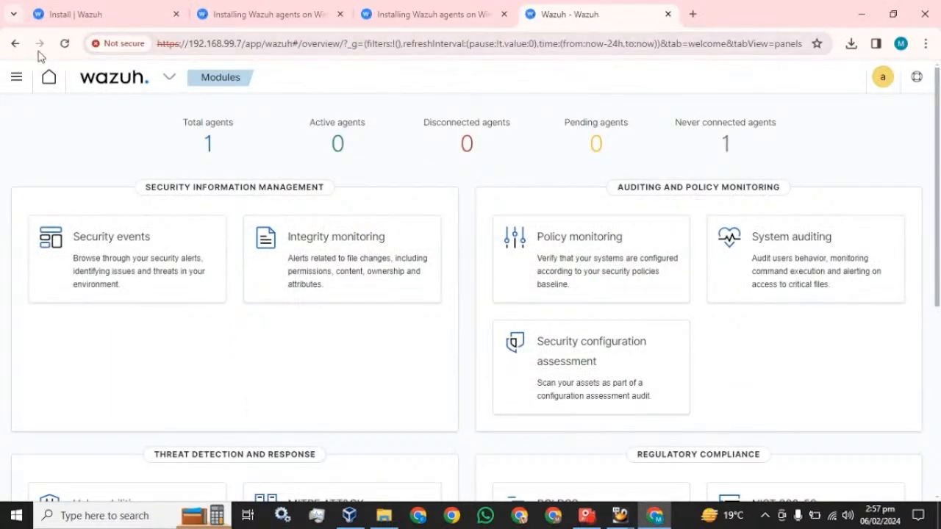
click(65, 43)
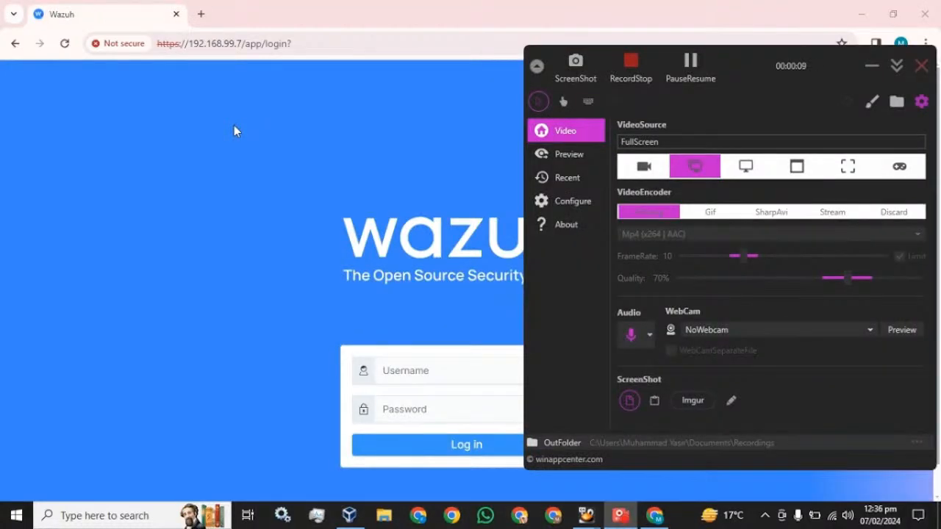
- Log in with the dashboard credentials and open Agents, showing agent 001 never connected
click(234, 125)
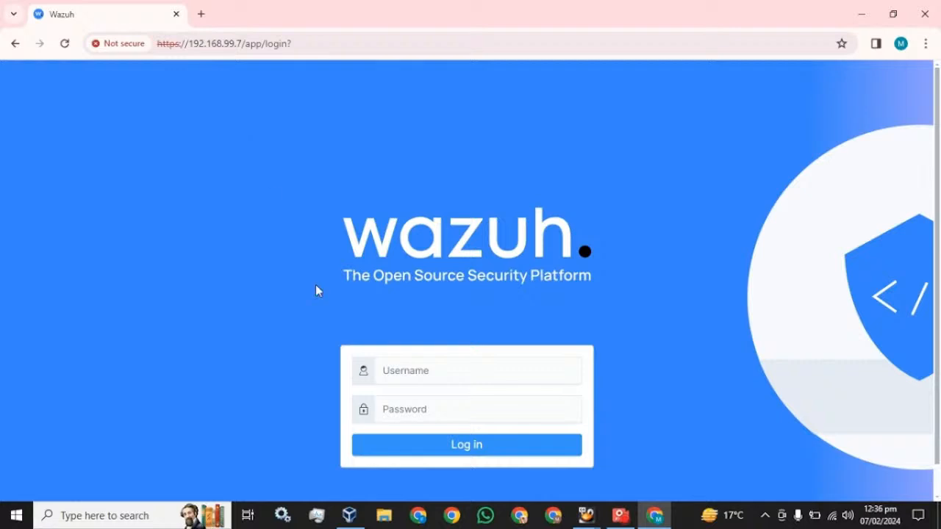
click(422, 376)
text(Ad)
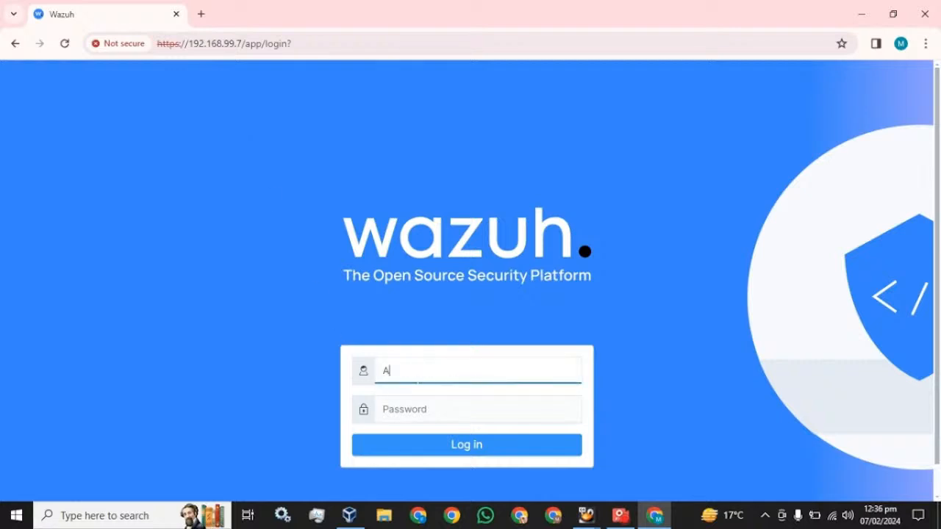
key(BackSpace)
key(BackSpace)
text(admin)
key(Tab)
text(admin)
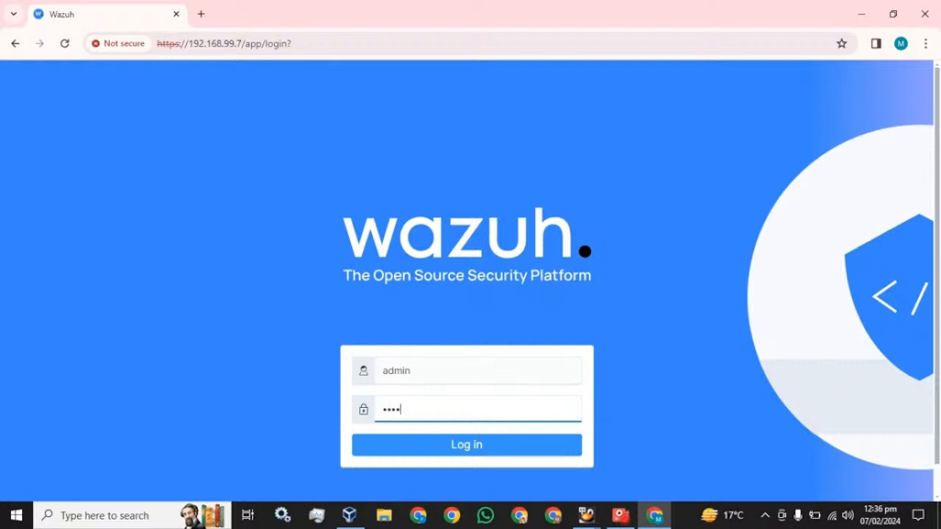
key(Return)
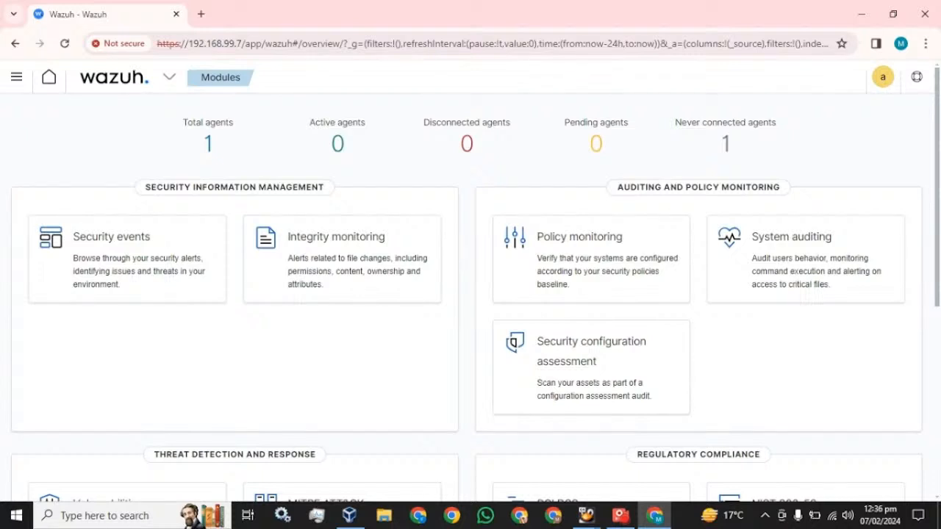
click(169, 86)
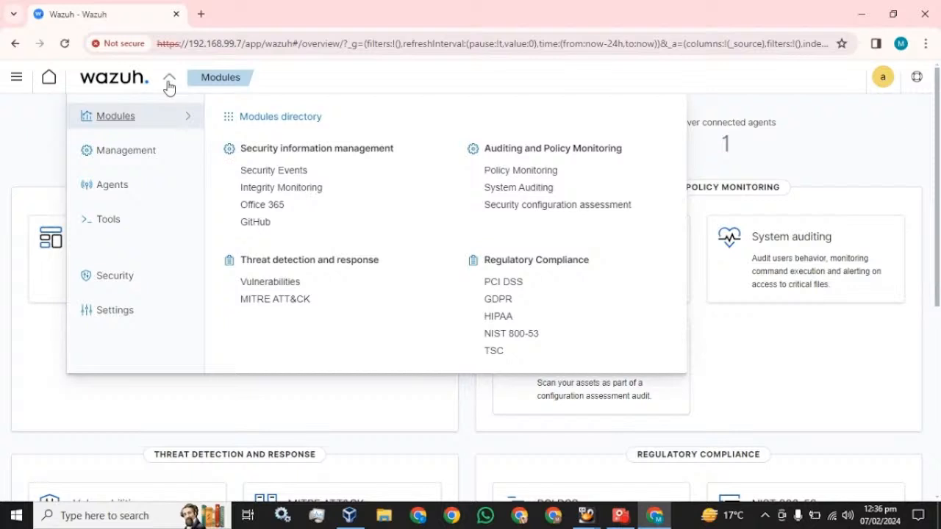
click(110, 193)
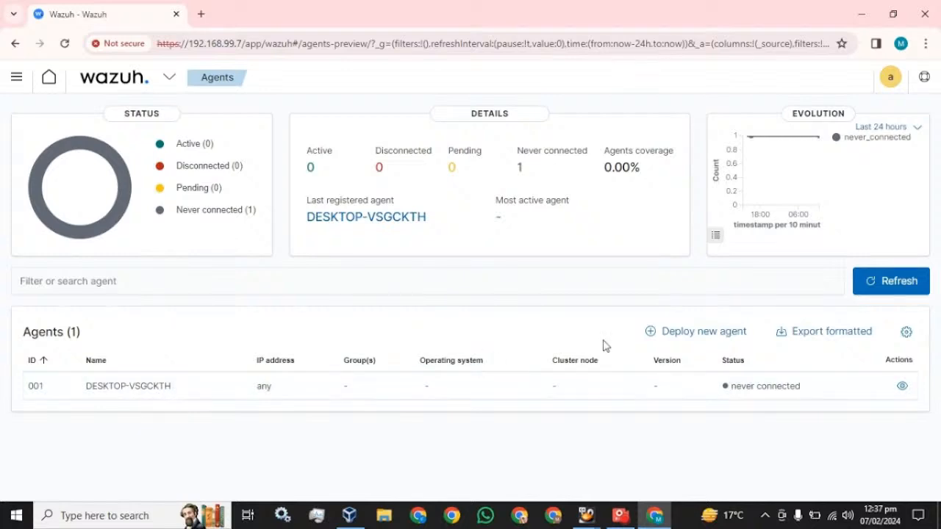
- Start deploying a new agent with Windows as its operating system
click(680, 334)
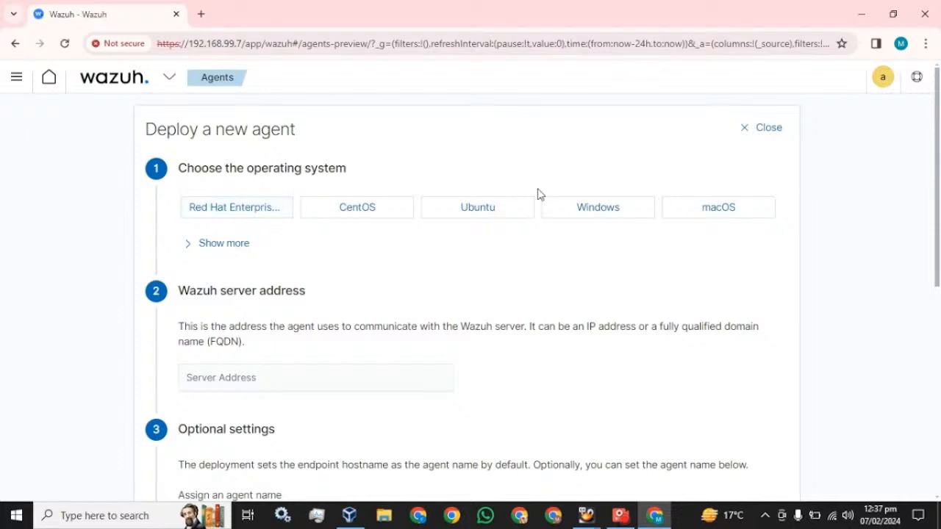
click(617, 216)
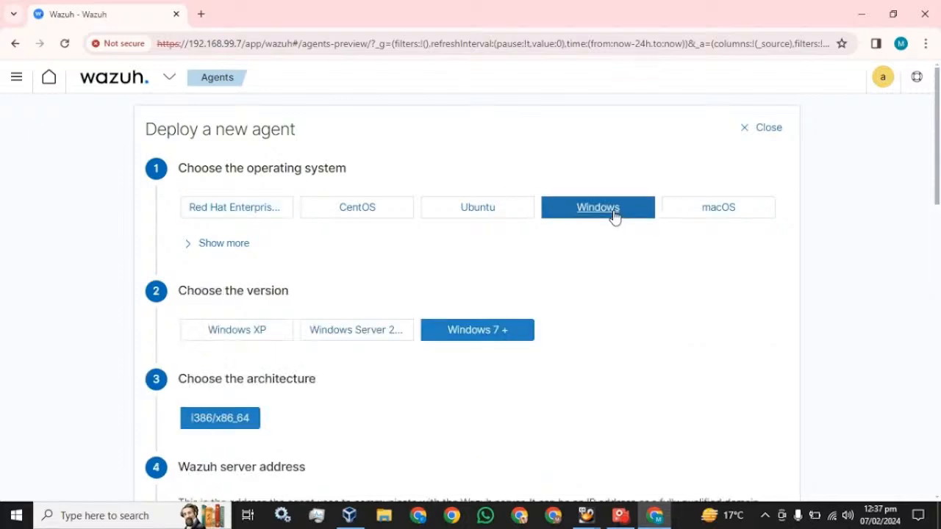
scroll(496, 374, down, 2)
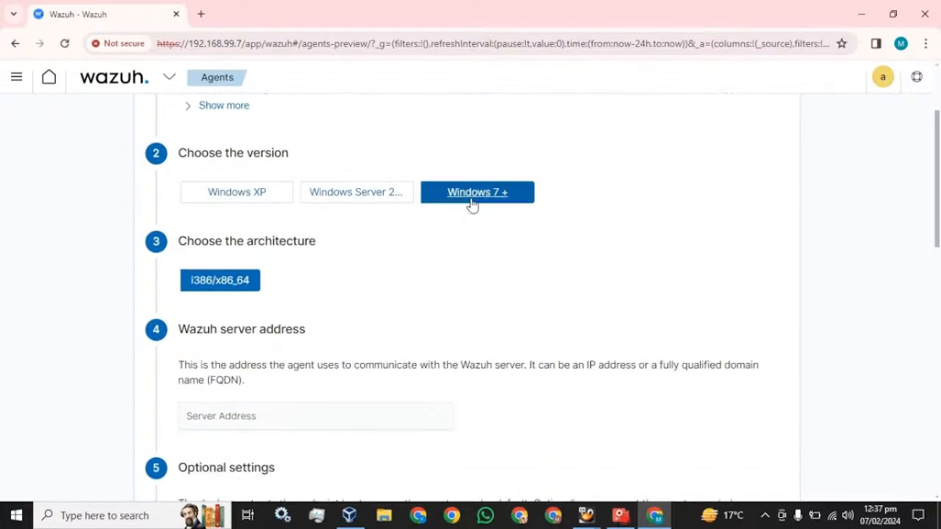
scroll(235, 302, down, 2)
- Enter server address 192.168.99.5 and agent name My-machine, and assign group default
click(236, 278)
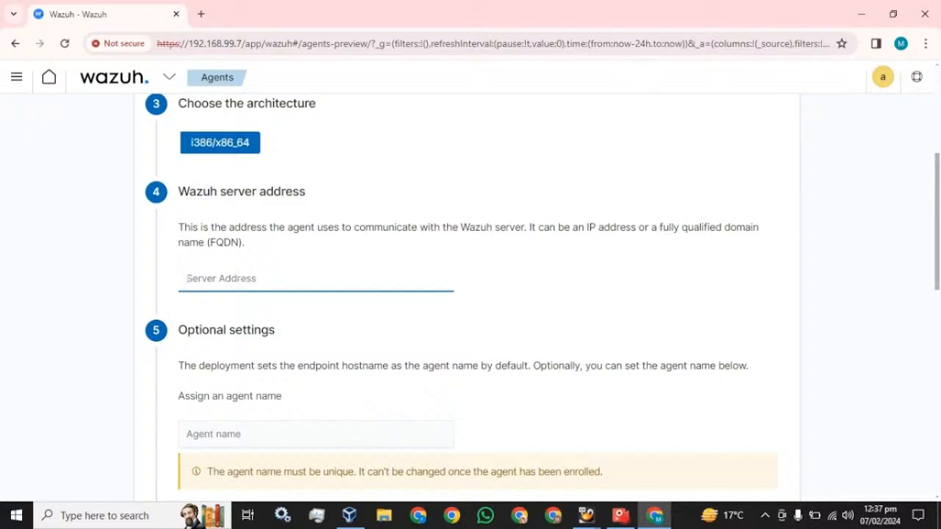
text(192.168.99.5)
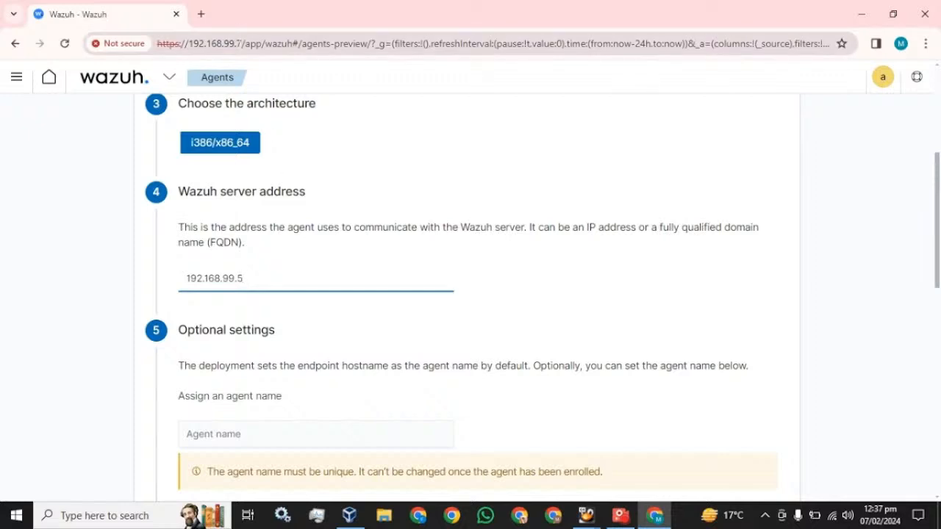
scroll(286, 300, down, 3)
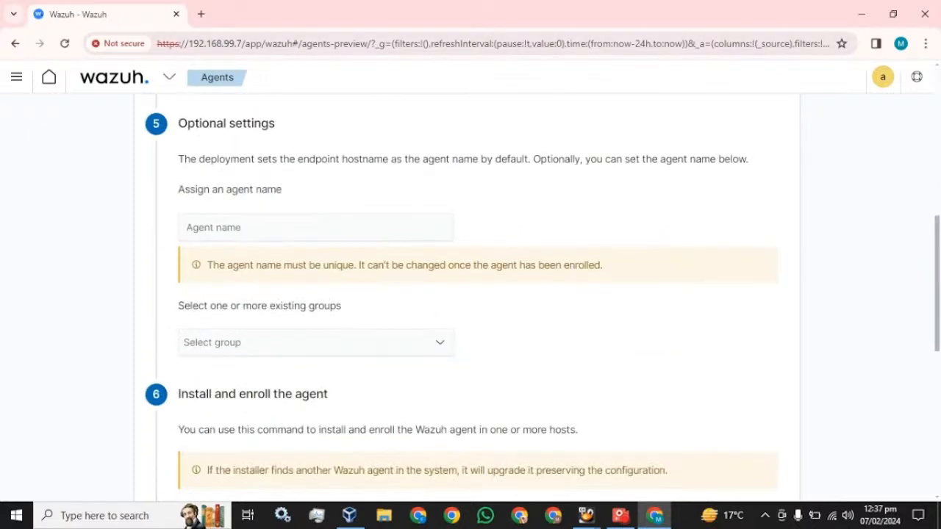
click(187, 227)
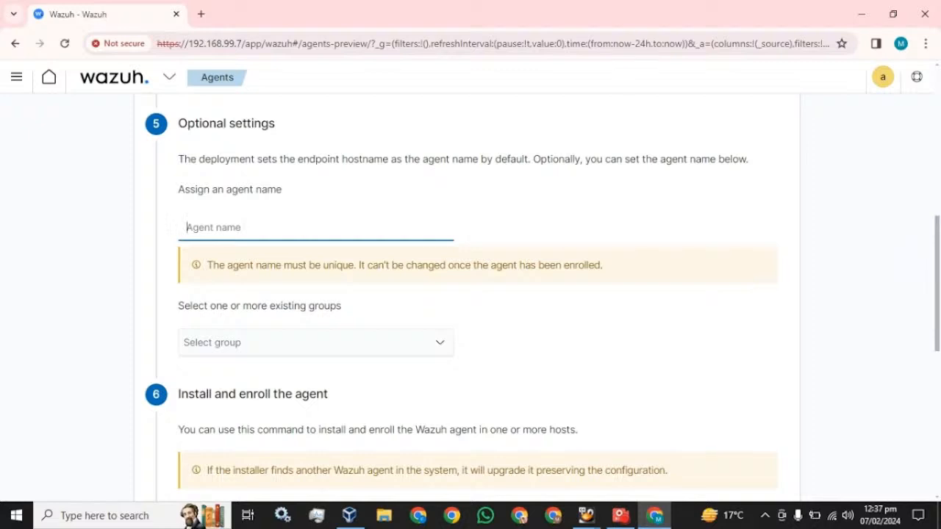
text(My)
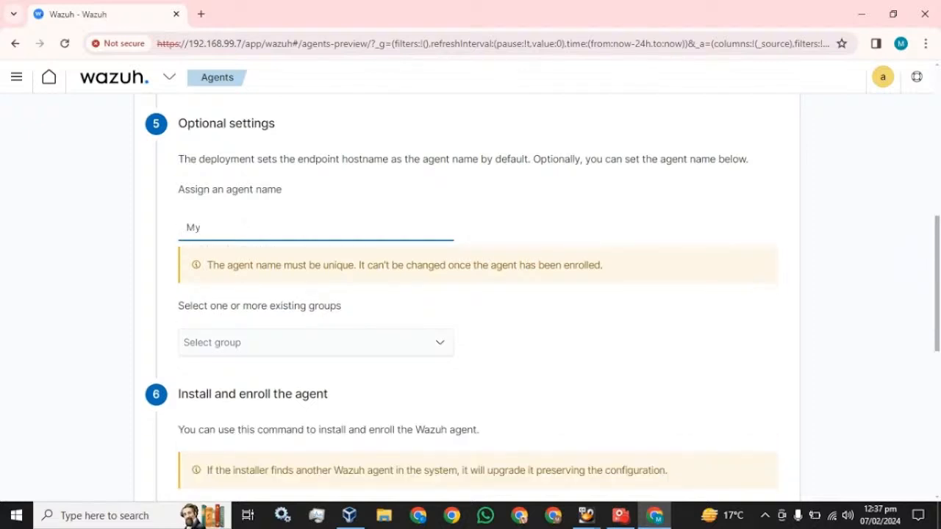
text(-machine)
click(220, 344)
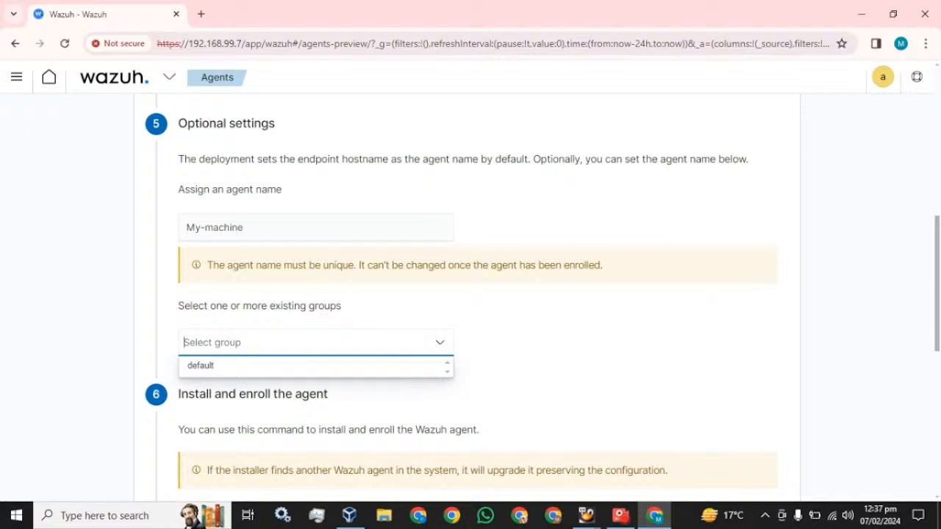
click(200, 365)
scroll(463, 318, down, 3)
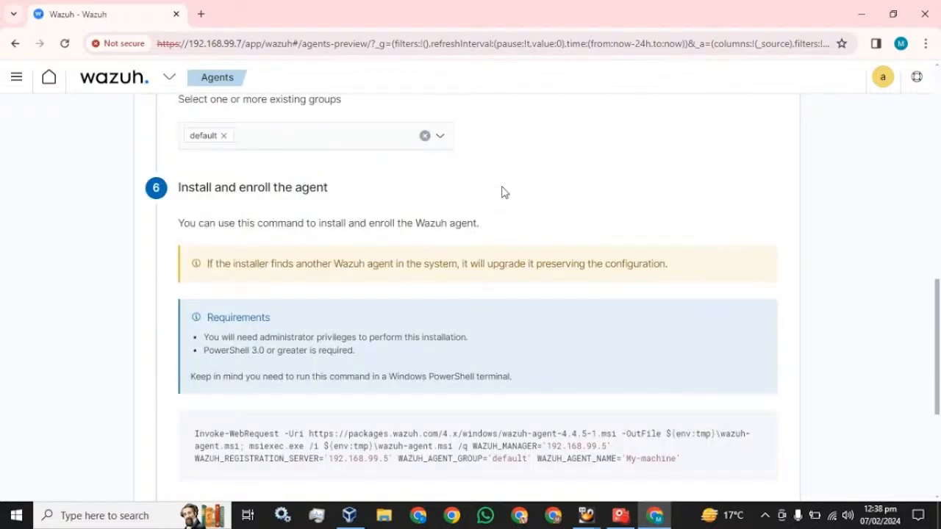
scroll(494, 222, down, 2)
mouse_move(484, 323)
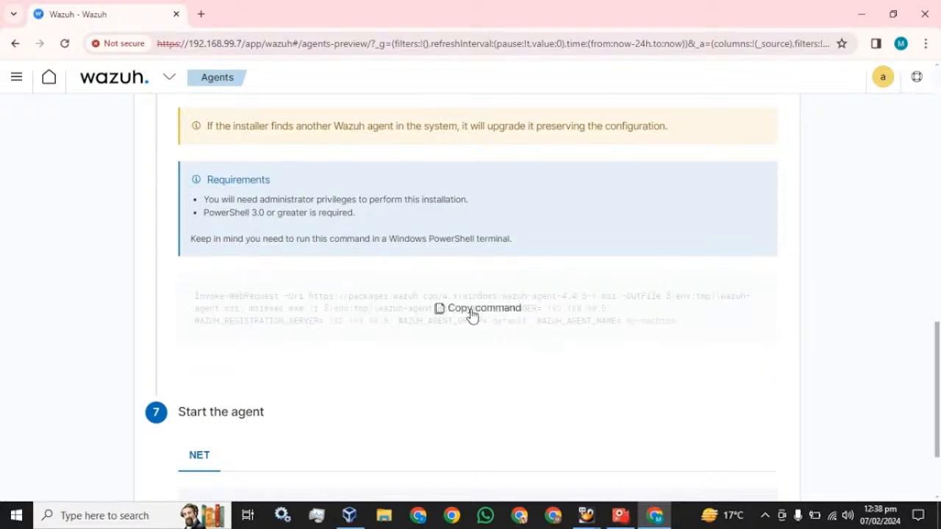
- Copy the generated install command and launch Windows PowerShell as administrator
click(472, 311)
click(107, 516)
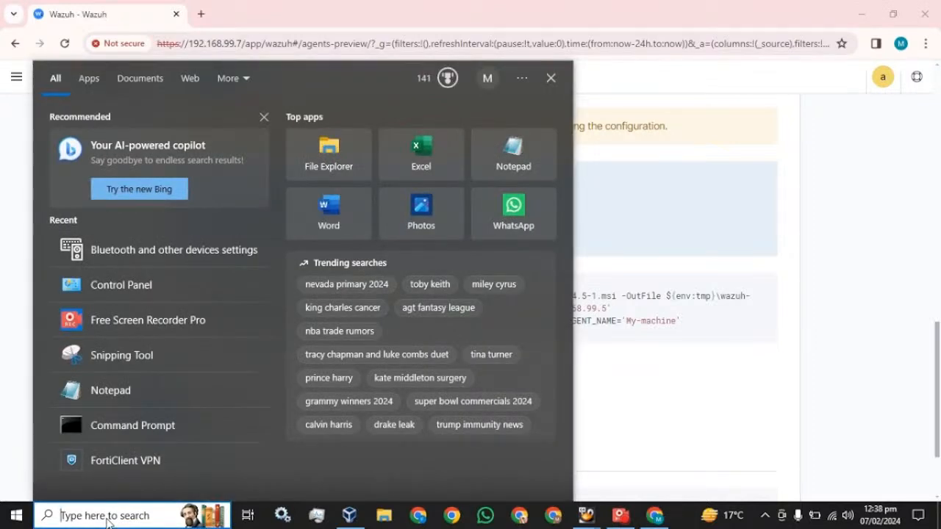
text(po)
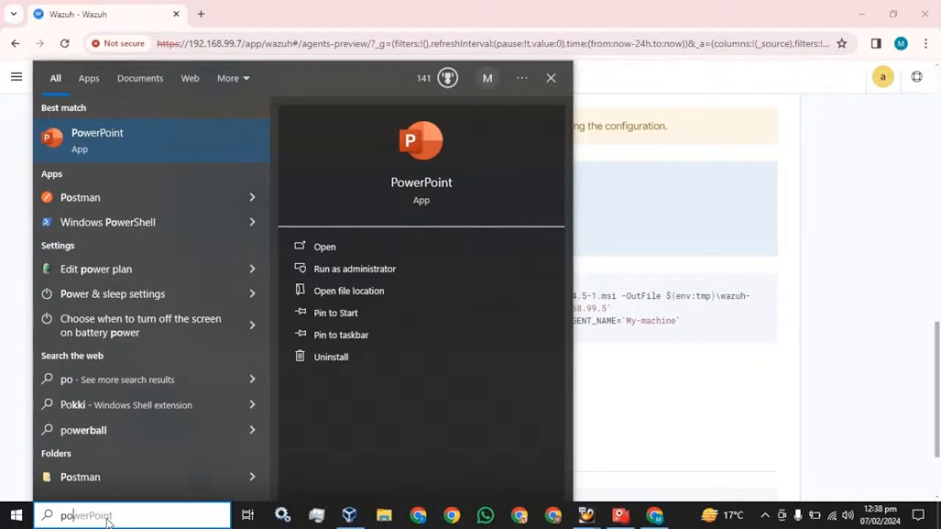
text(we)
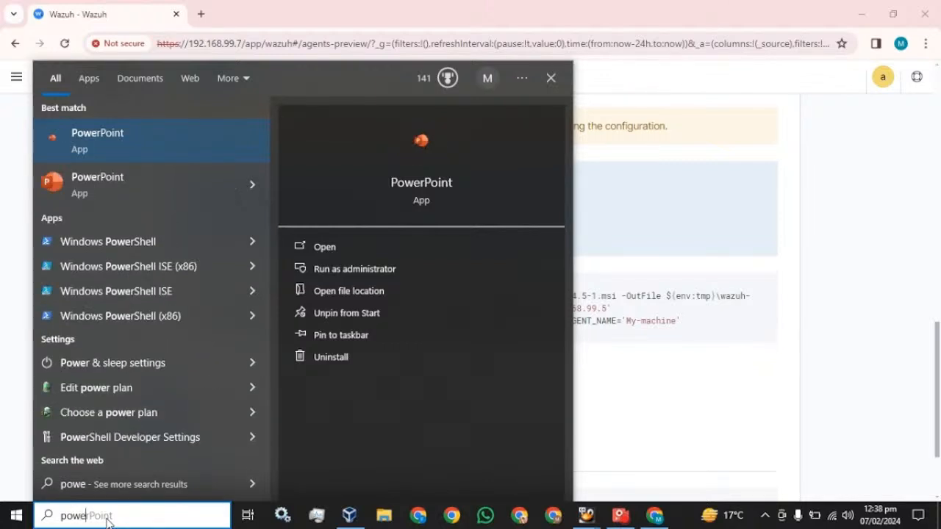
right_click(77, 241)
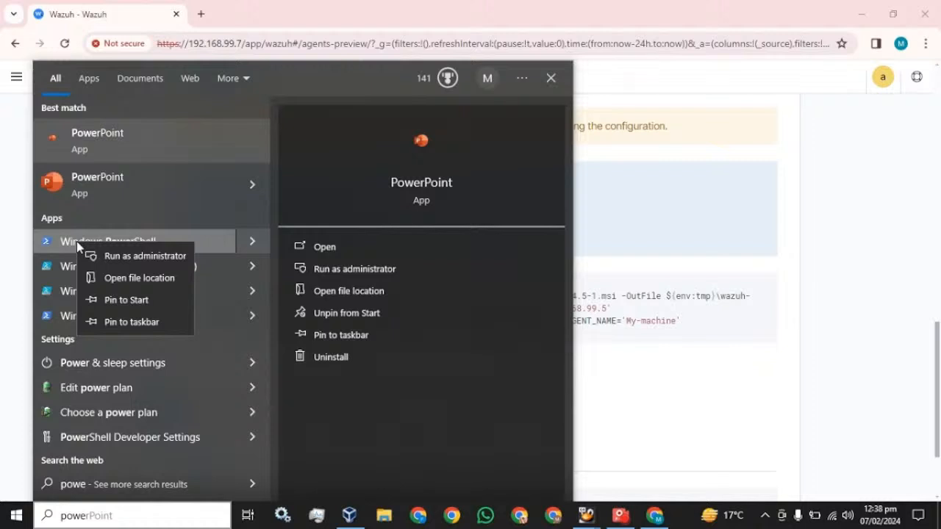
click(109, 260)
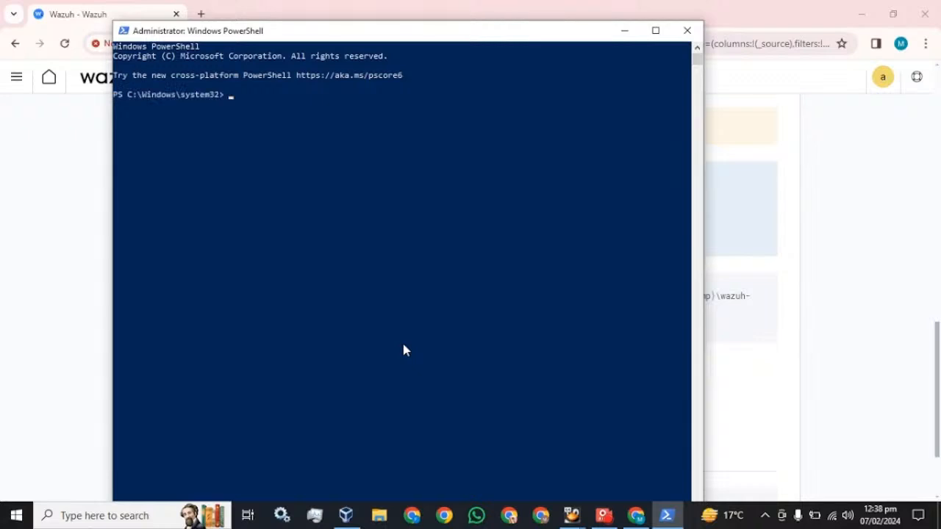
- Maximize PowerShell and run the pasted Wazuh agent install command
click(655, 30)
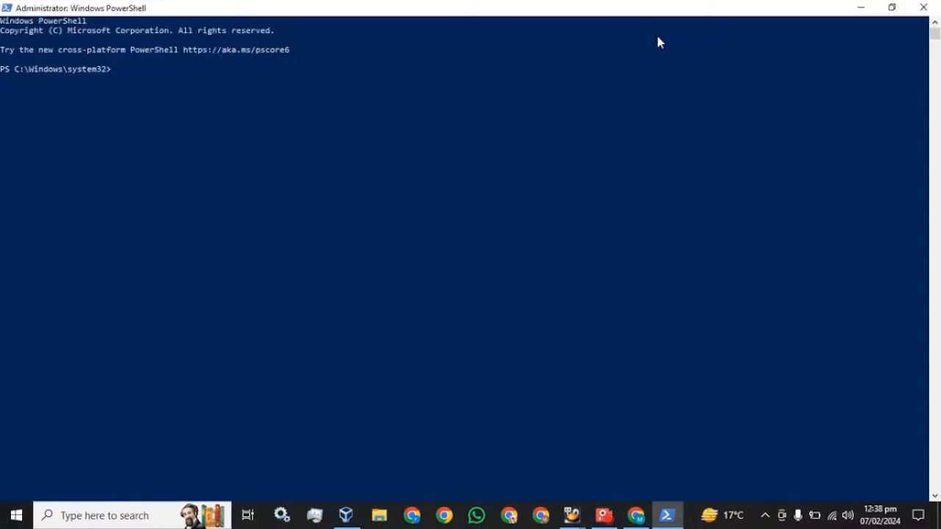
right_click(332, 133)
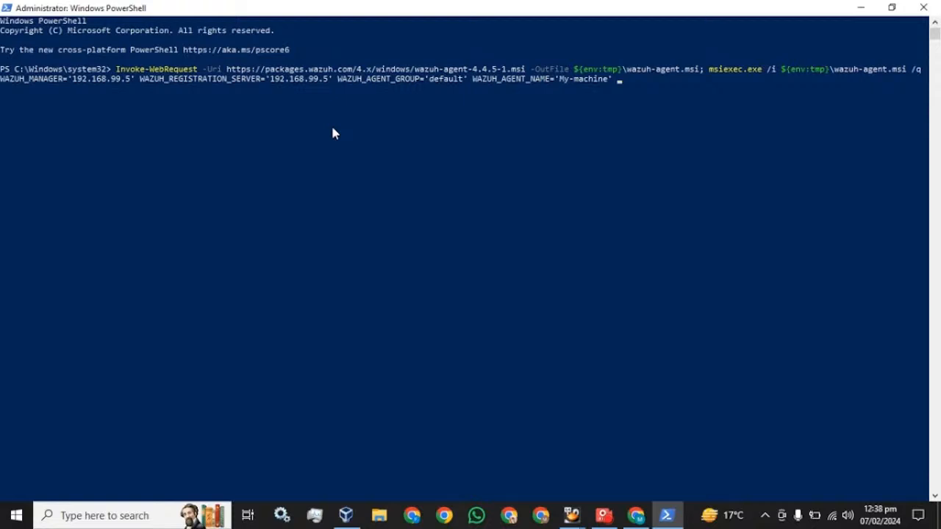
key(Return)
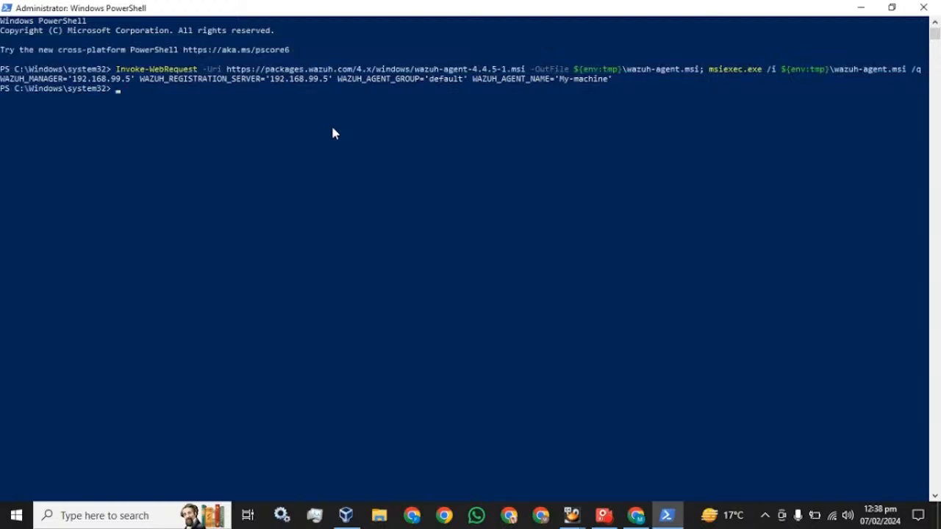
- Copy NET START WazuhSvc from the setup page and run it in PowerShell
click(636, 515)
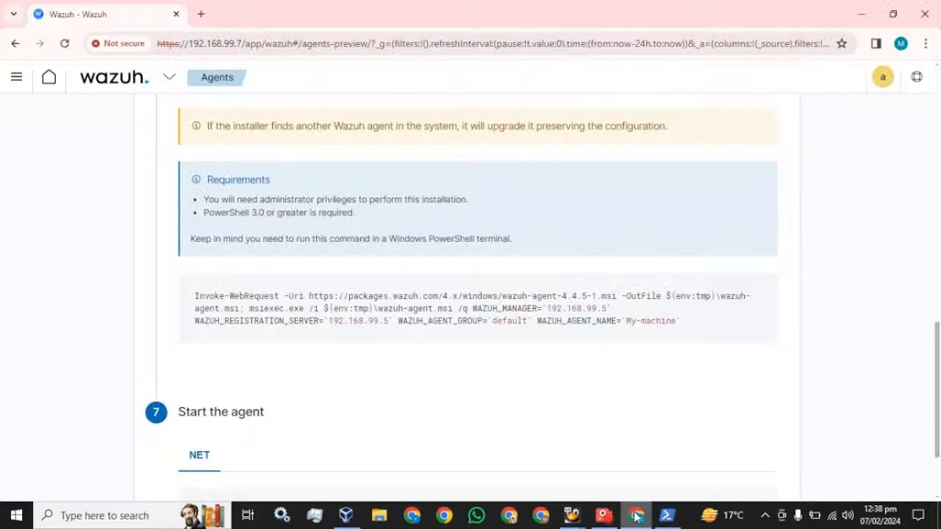
scroll(224, 338, down, 2)
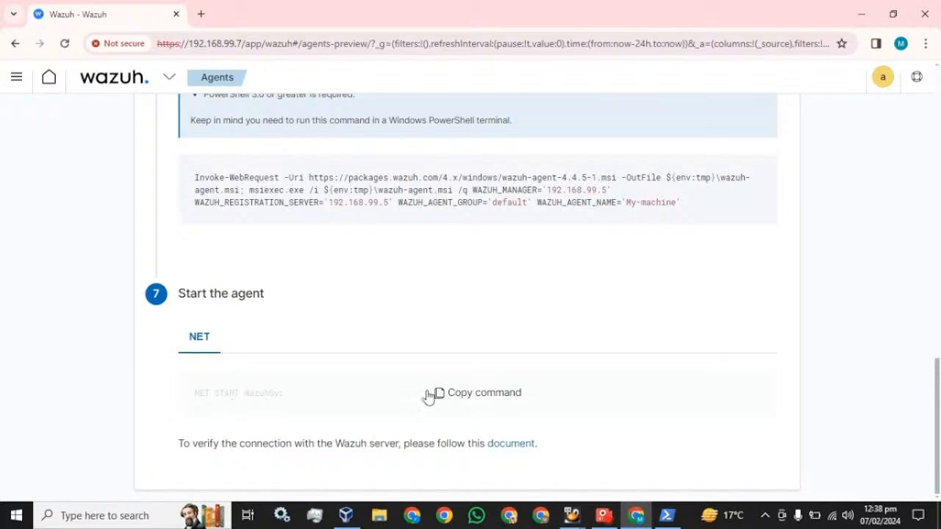
click(483, 398)
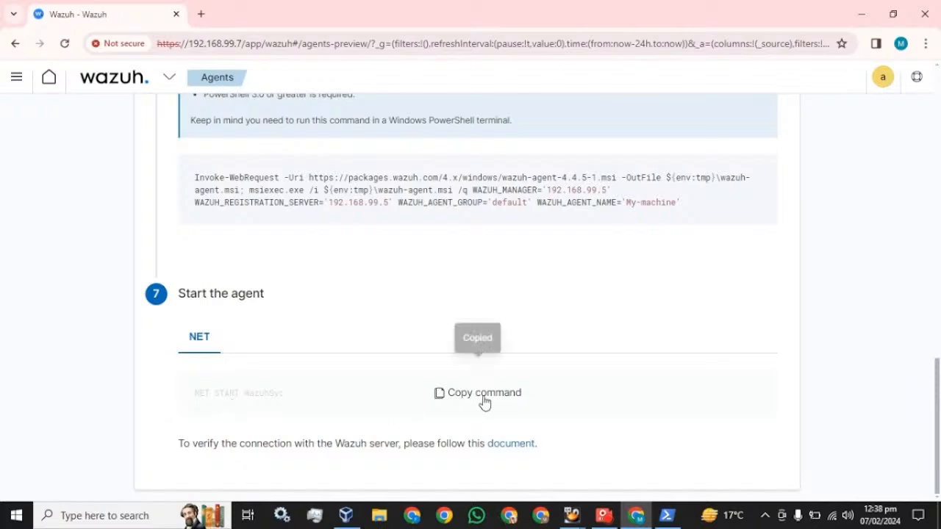
click(666, 515)
right_click(322, 177)
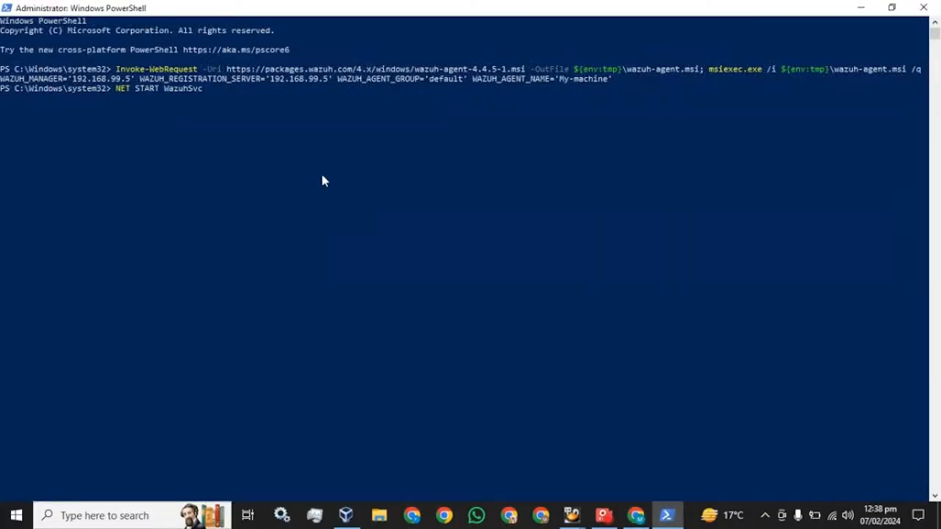
key(Return)
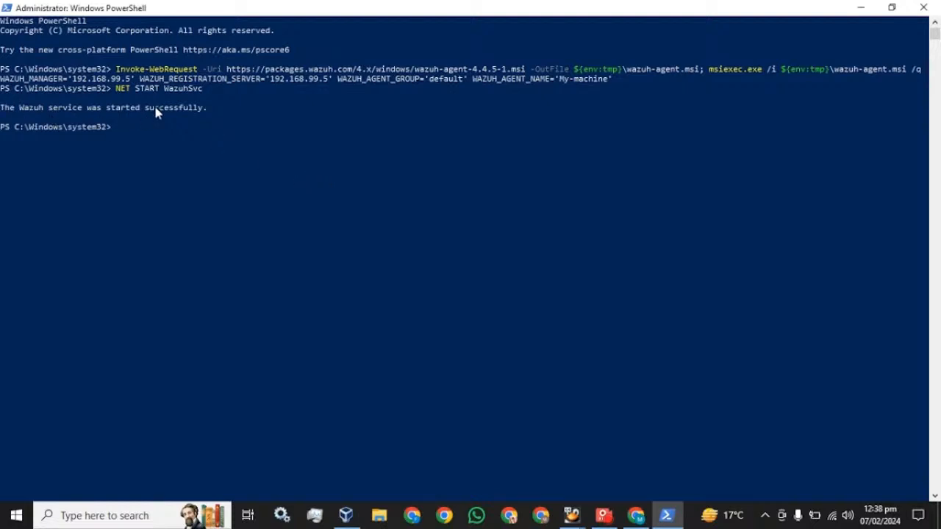
click(636, 515)
- Go to the Agents page, then on to the Wazuh modules overview
scroll(427, 220, up, 10)
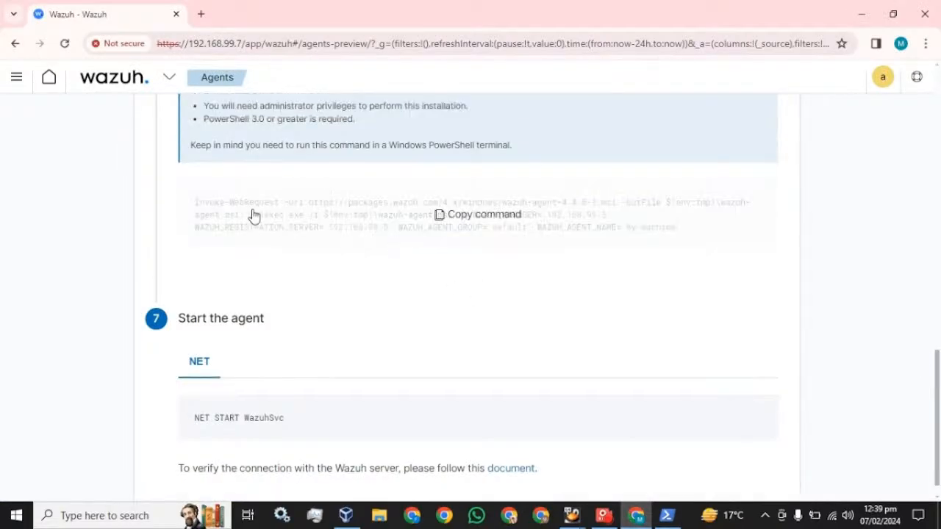
click(154, 86)
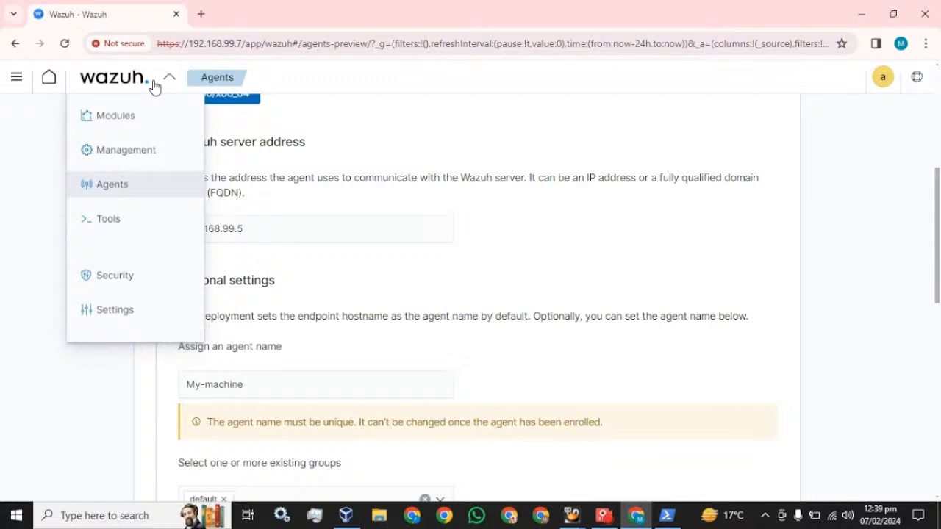
click(111, 184)
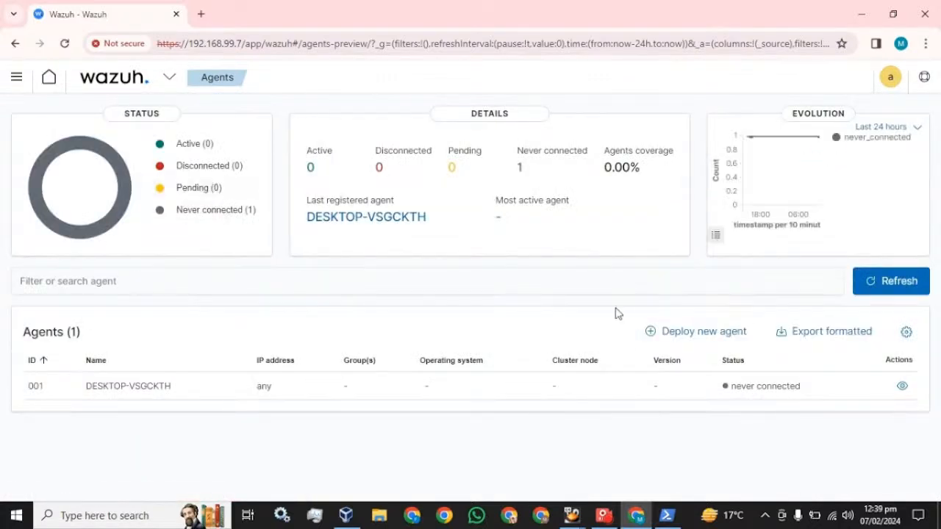
click(15, 77)
click(23, 209)
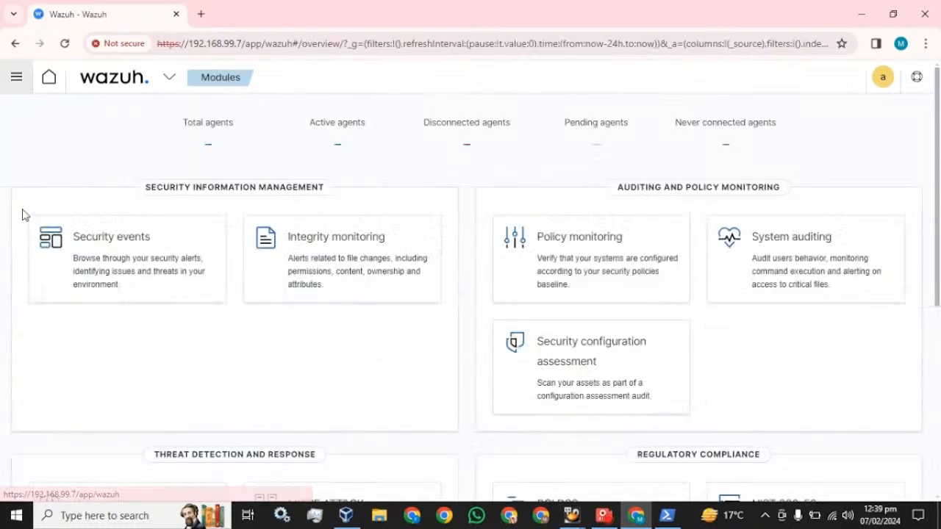
- Reload the overview until Active agents shows 1, then list the active agents
click(65, 45)
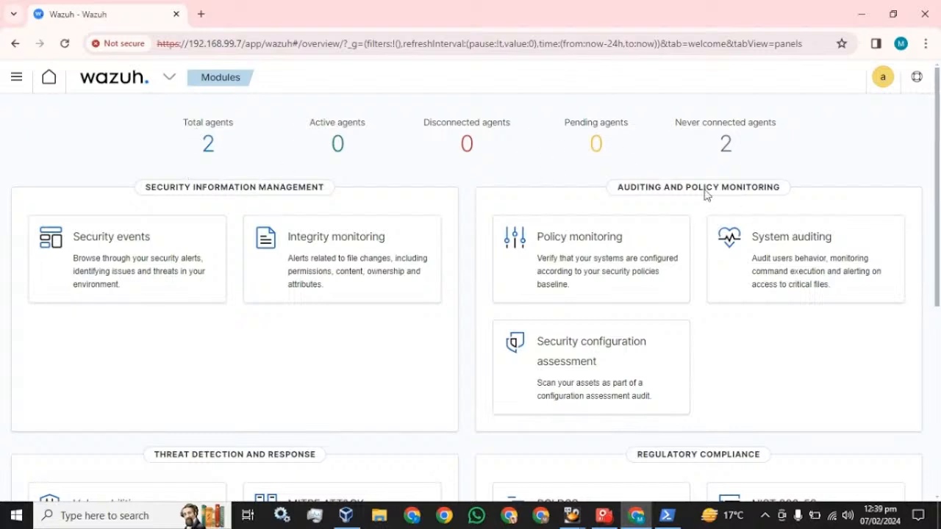
click(64, 45)
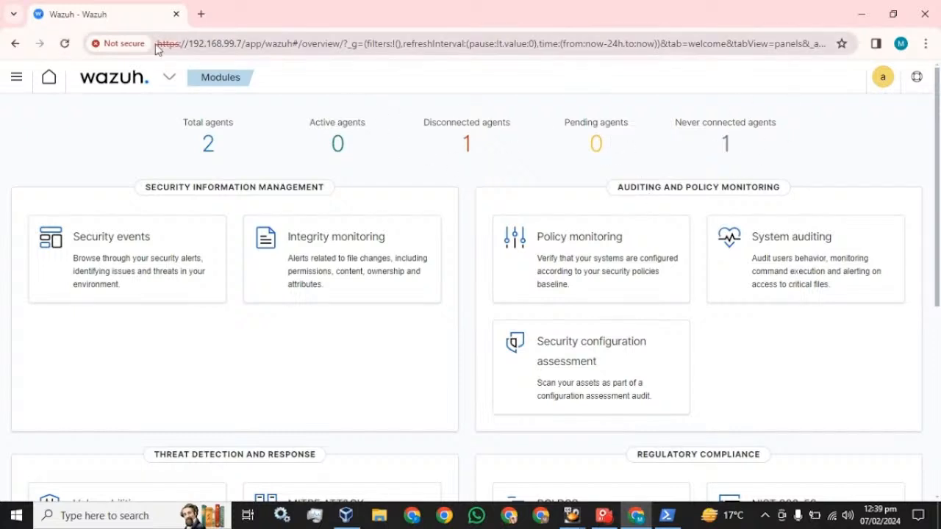
click(65, 44)
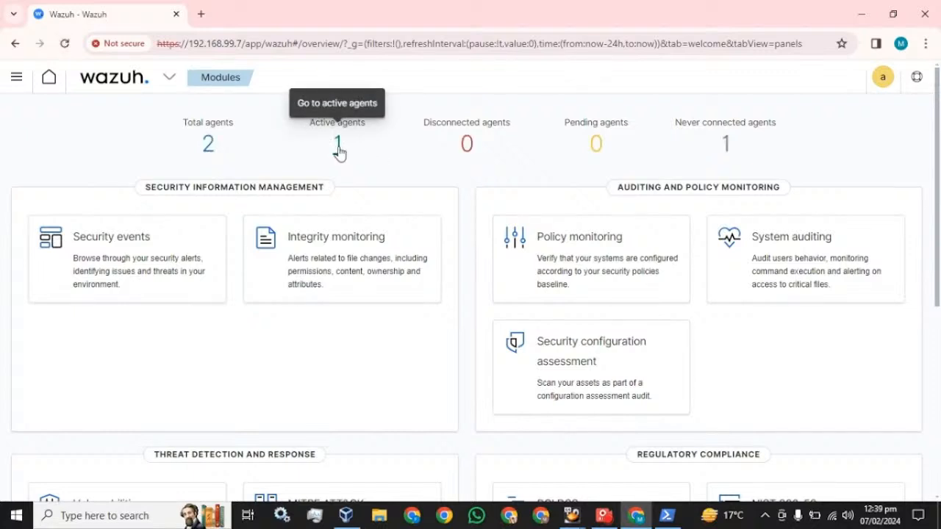
click(338, 153)
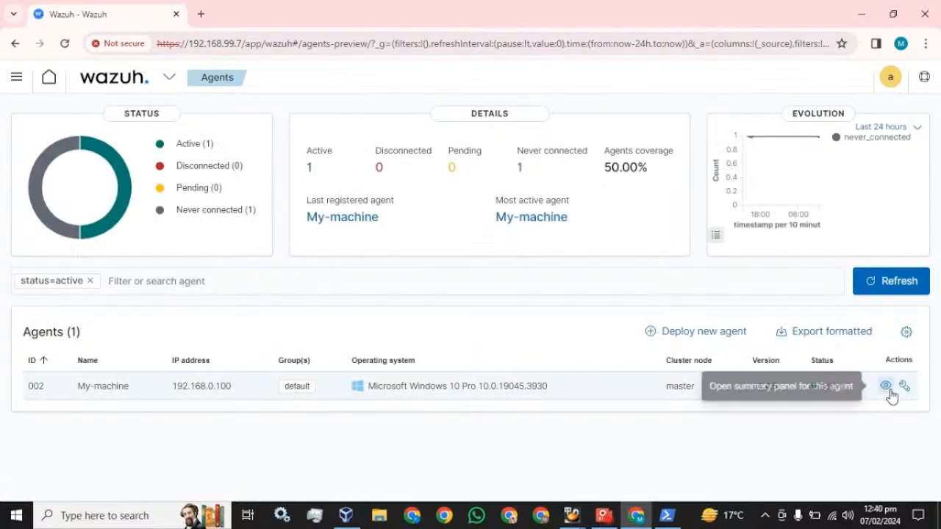
- Open the Security events dashboard from the Wazuh modules overview
click(18, 78)
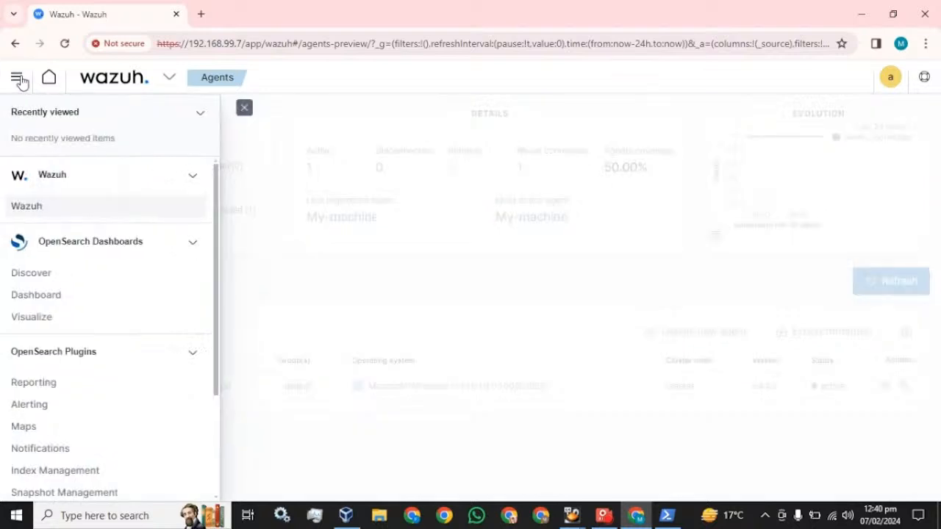
click(26, 207)
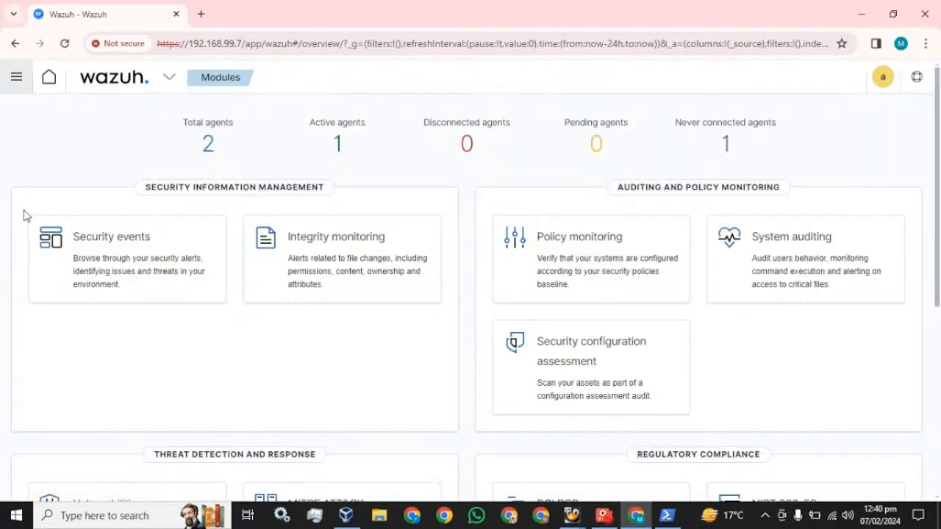
click(132, 249)
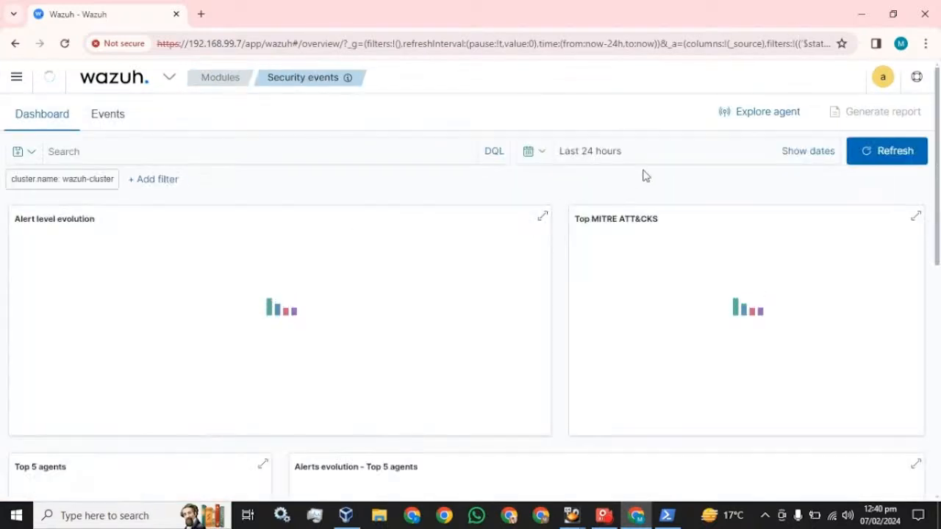
- Limit Security events to the My-machine agent for Today and scroll through its alerts
click(777, 120)
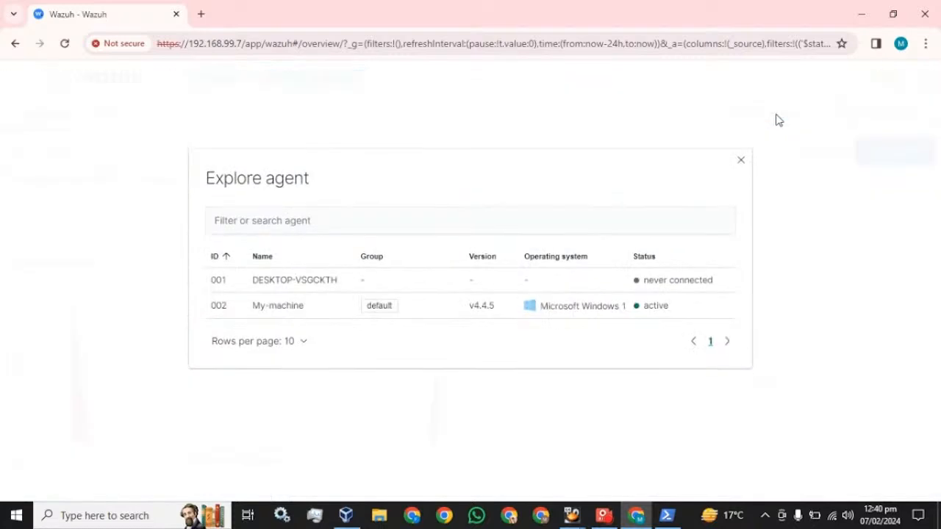
click(282, 311)
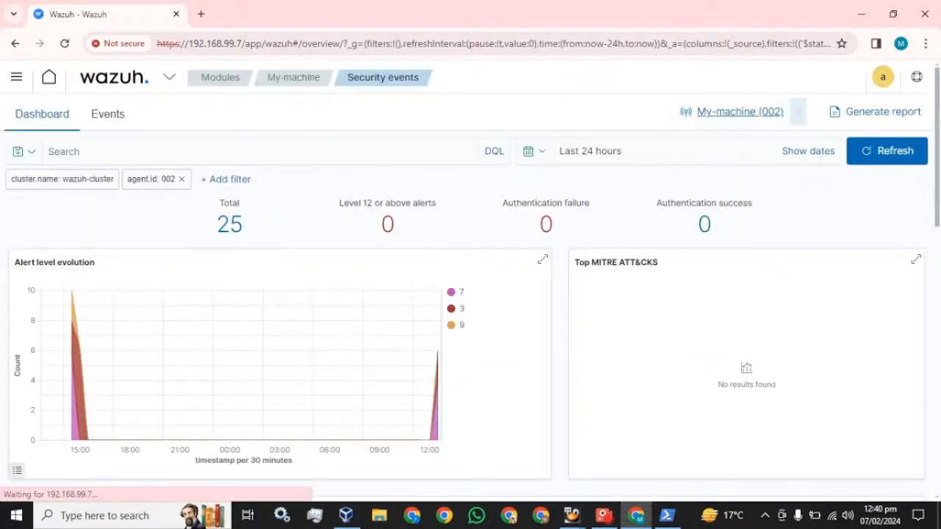
click(549, 151)
click(560, 271)
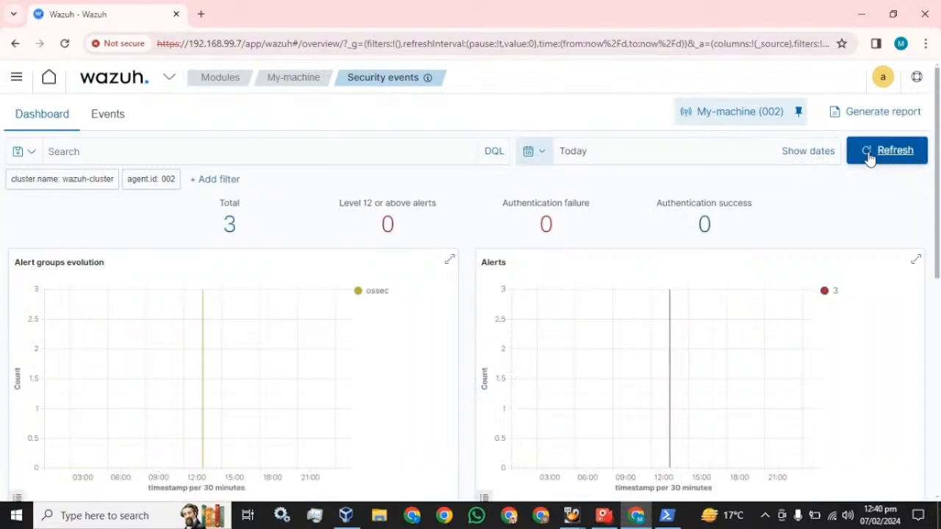
scroll(361, 296, down, 6)
scroll(361, 296, down, 1)
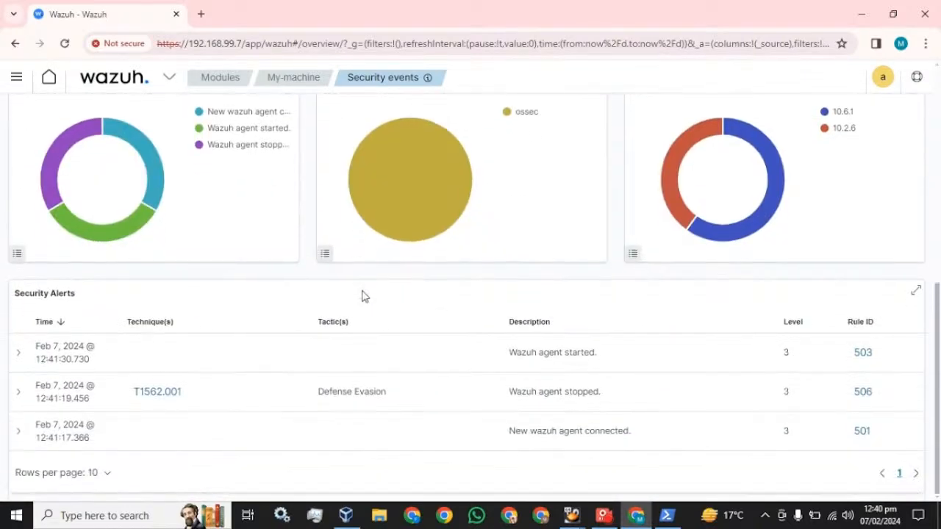
scroll(361, 296, up, 7)
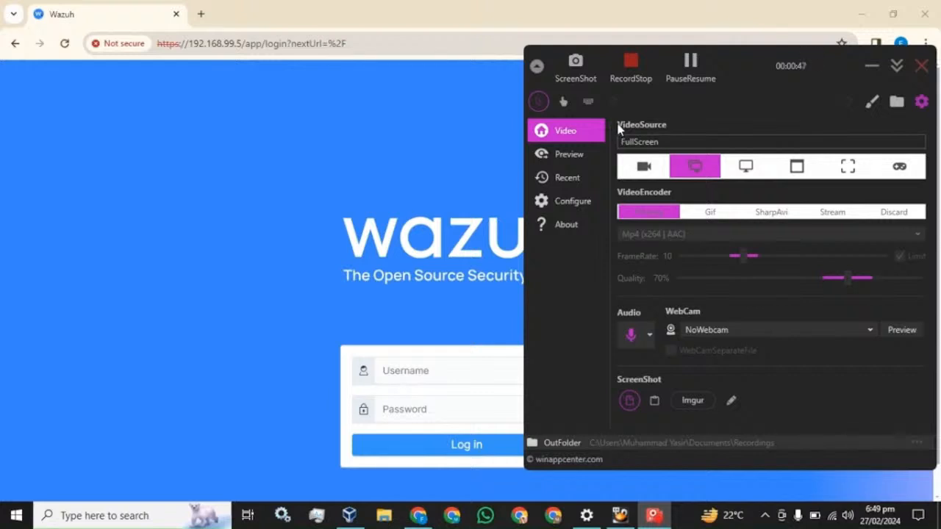
- Sign in with the dashboard credentials and dismiss Chrome's breached-password warning
click(292, 14)
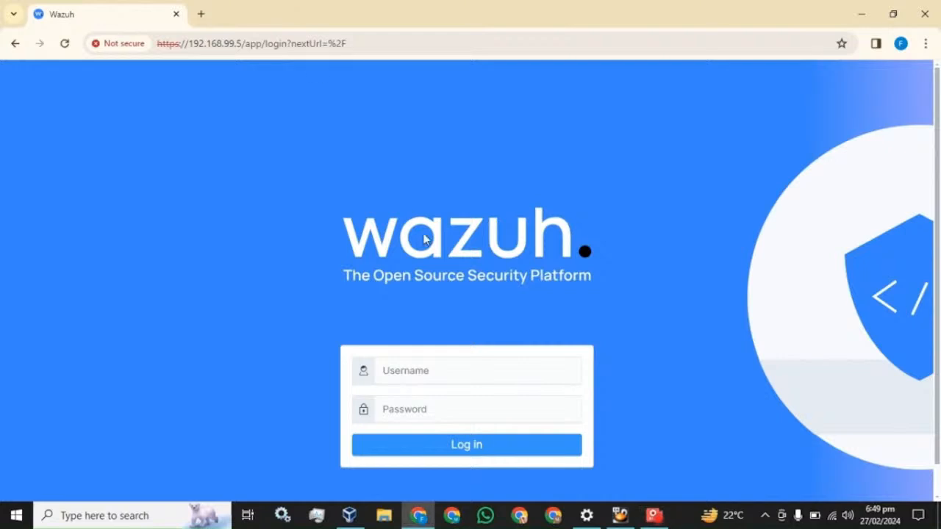
click(440, 370)
text(ad)
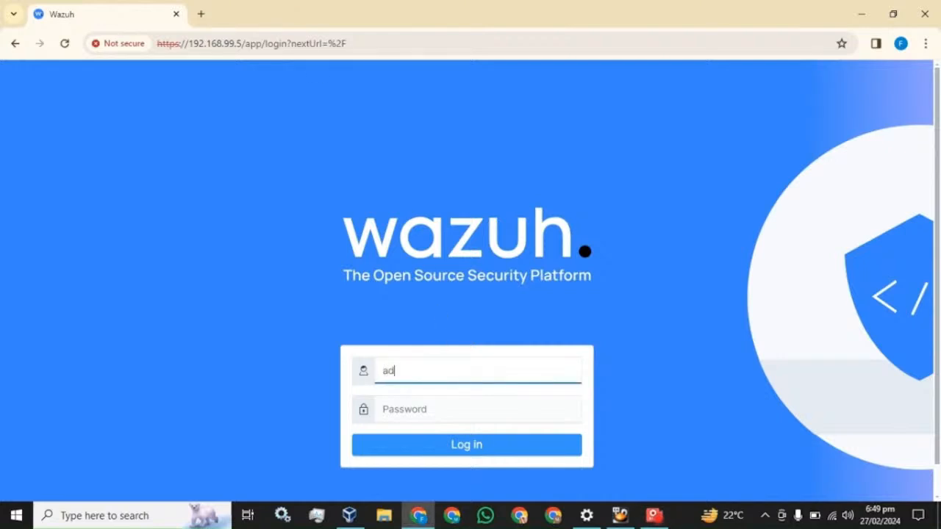
text(min)
key(Tab)
text(admi)
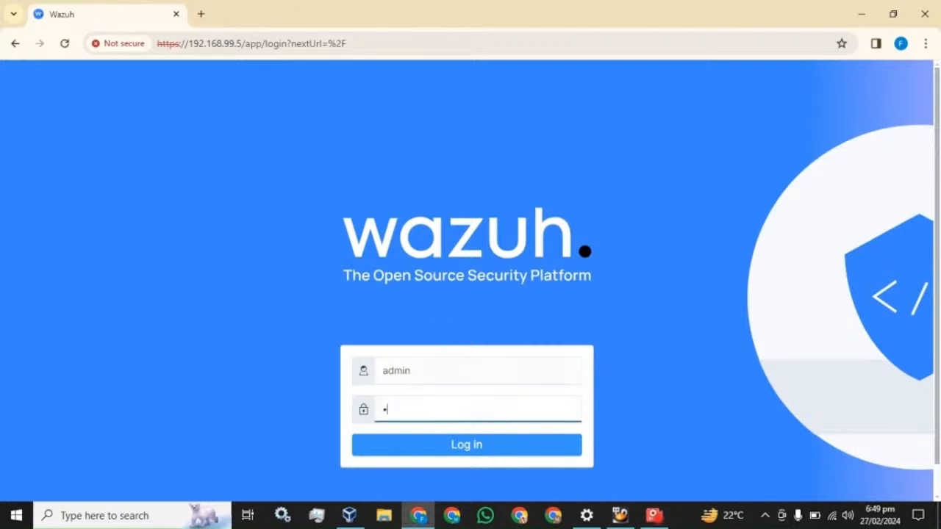
text(n)
key(Return)
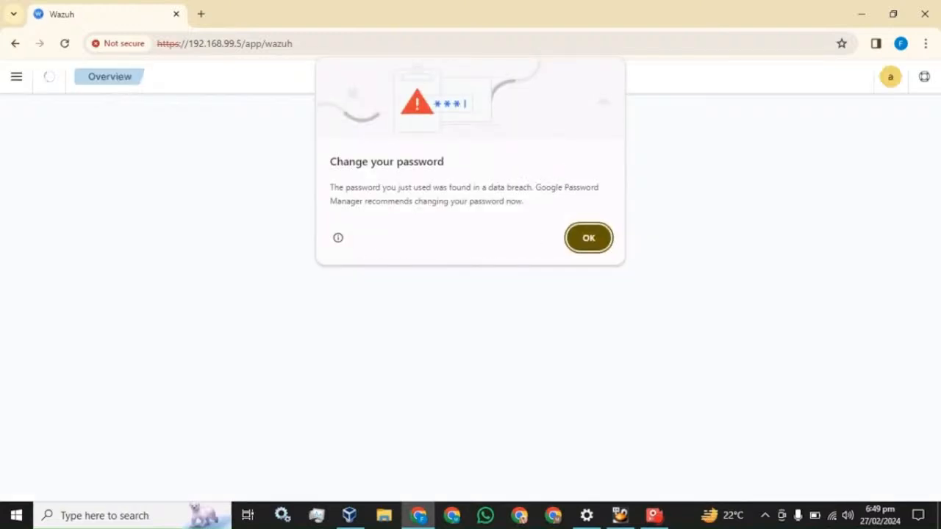
click(588, 238)
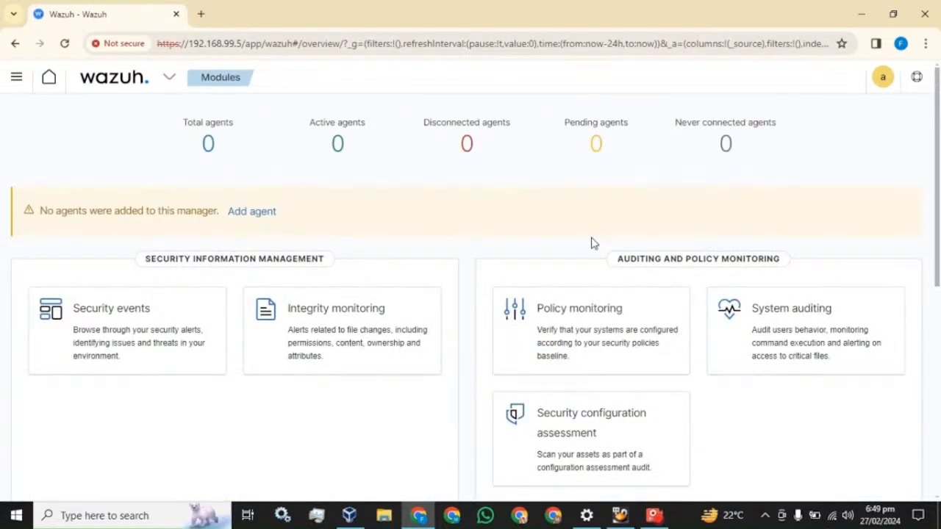
- Start adding a new agent with Windows as its operating system
click(257, 212)
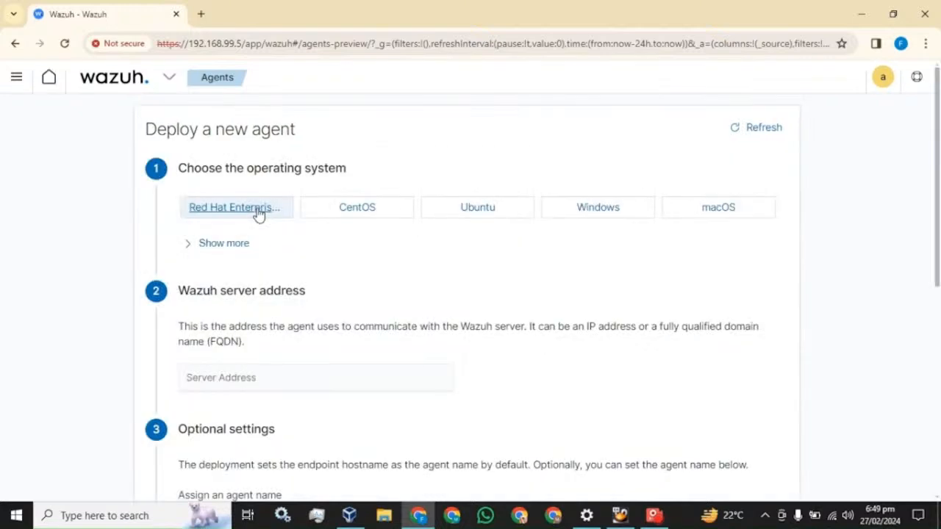
click(590, 215)
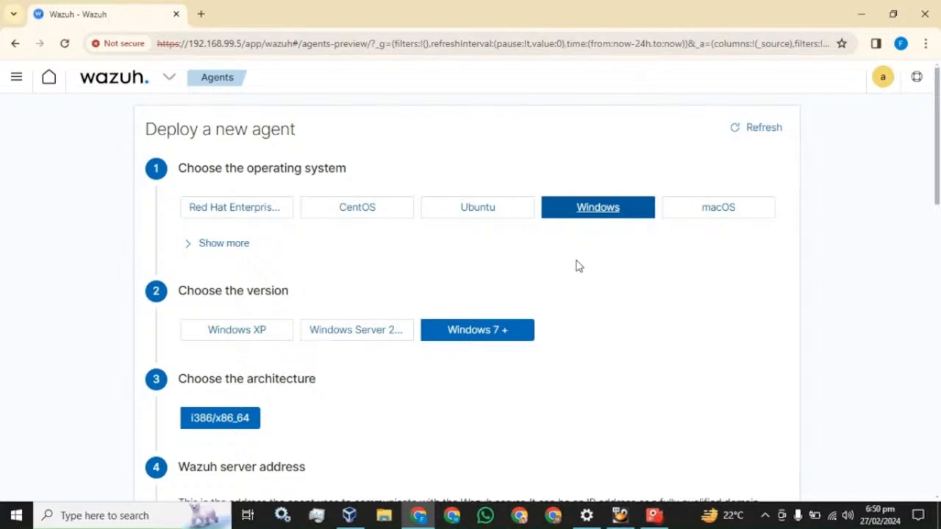
scroll(467, 281, down, 1)
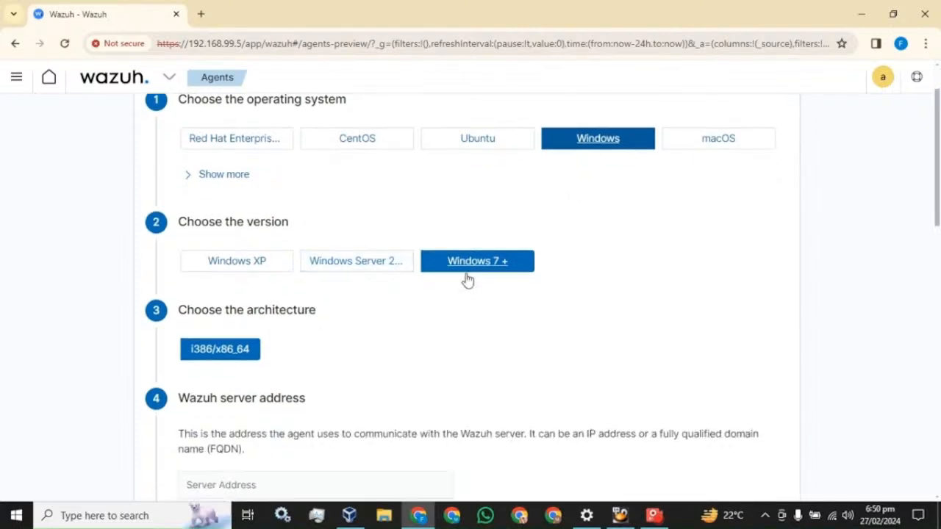
scroll(250, 339, down, 5)
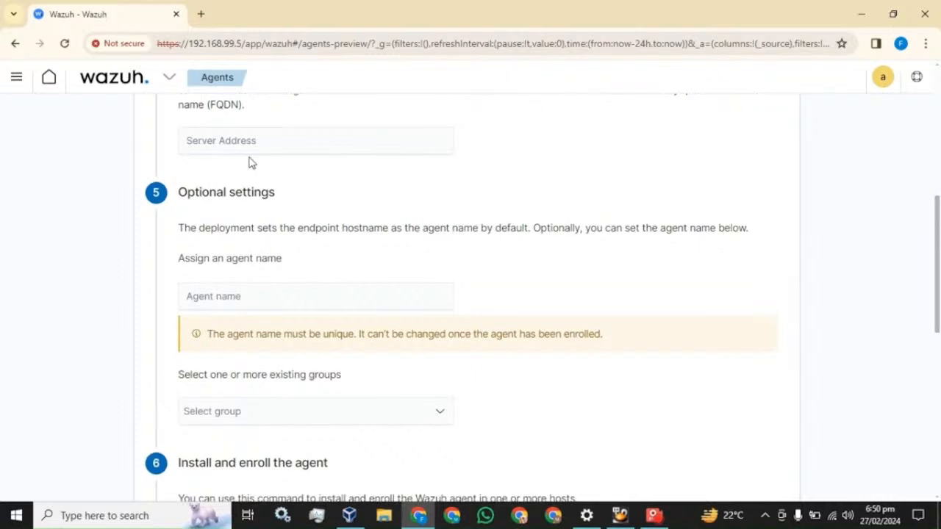
- Set server address 192.168.99.5, copied from the page URL, and agent name my-machine
click(220, 140)
drag(243, 43, 188, 44)
key(ctrl+c)
click(298, 143)
key(ctrl+v)
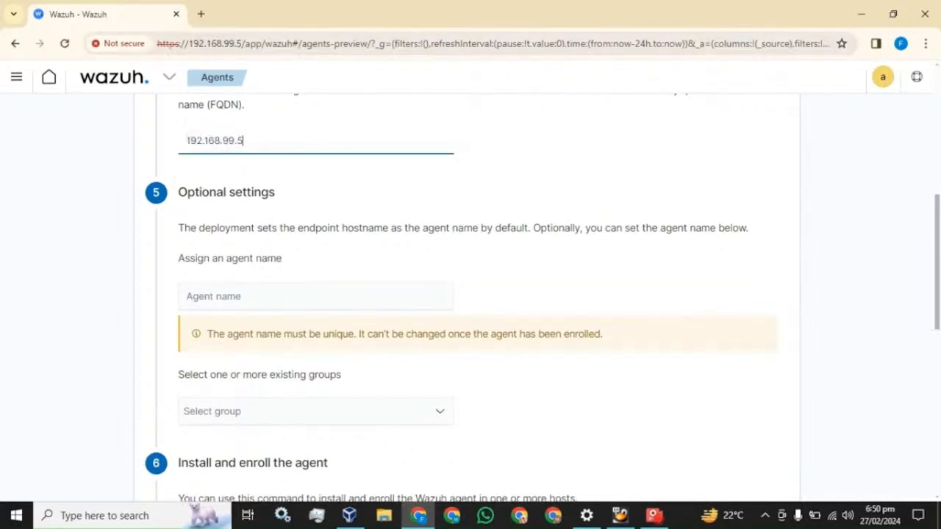
click(187, 296)
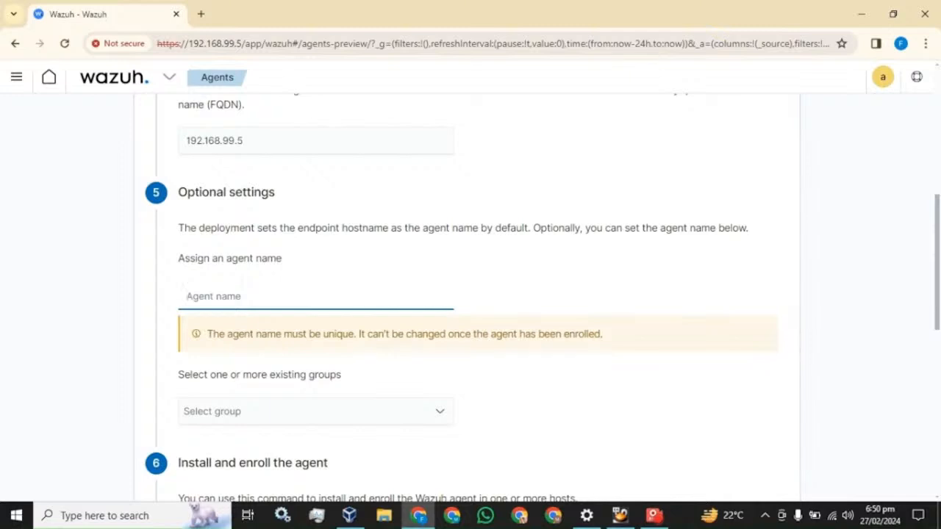
text(my)
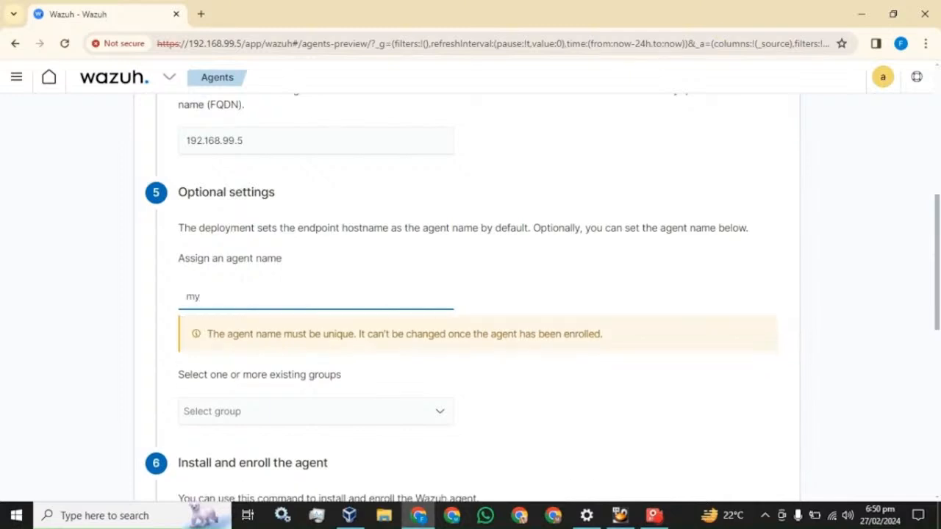
text(-machine)
- Copy the generated agent install command
scroll(243, 279, down, 2)
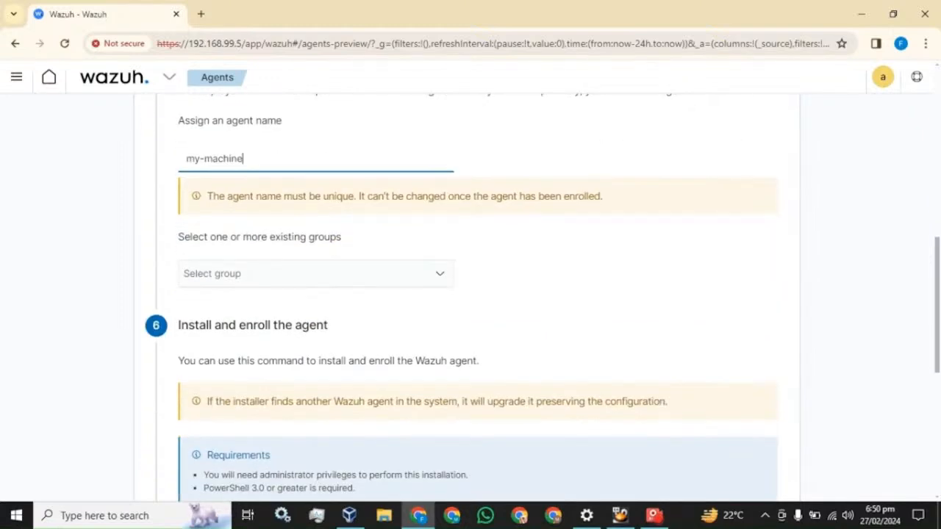
scroll(247, 283, down, 1)
scroll(250, 284, down, 2)
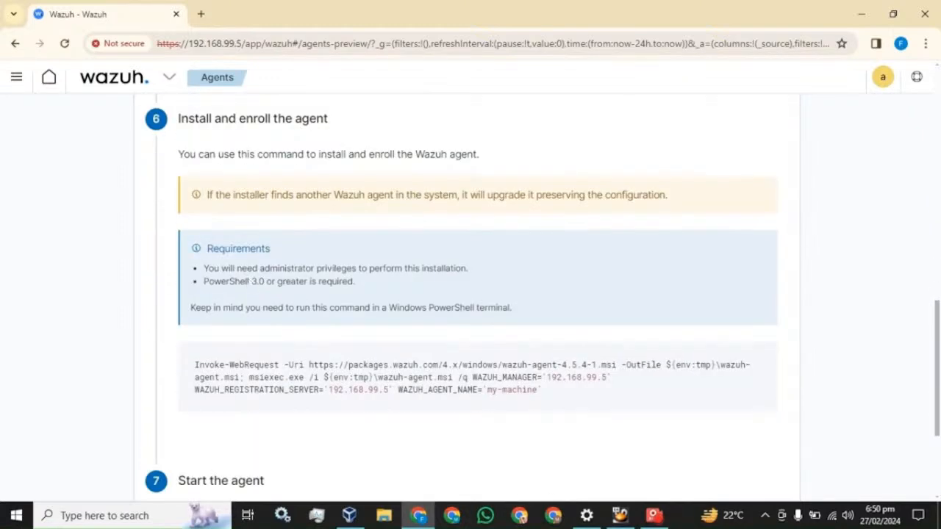
scroll(512, 256, down, 2)
mouse_move(493, 247)
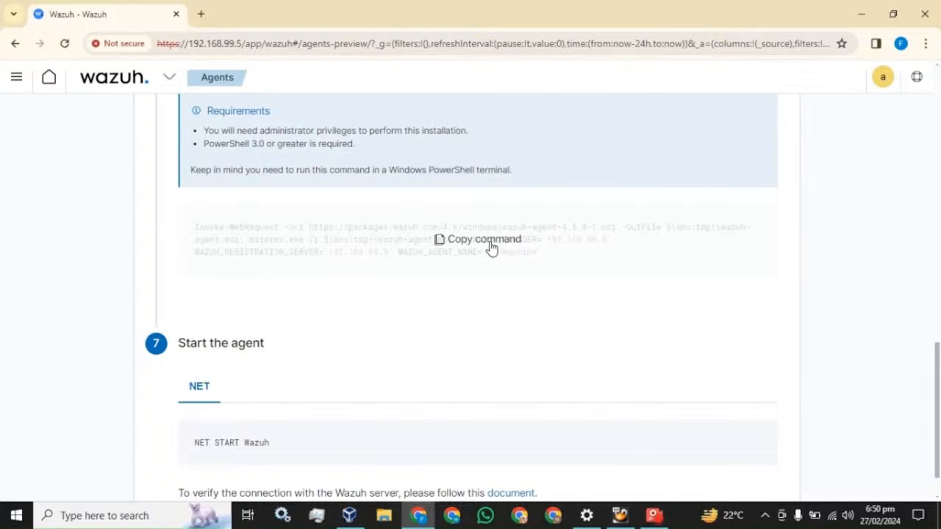
click(490, 248)
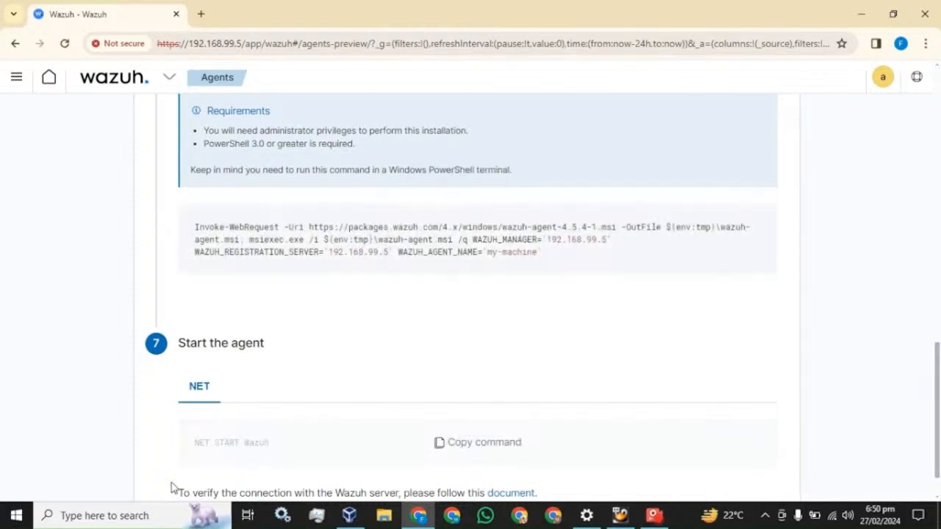
click(170, 515)
- Launch PowerShell as administrator and run the pasted Wazuh agent install command
text(po)
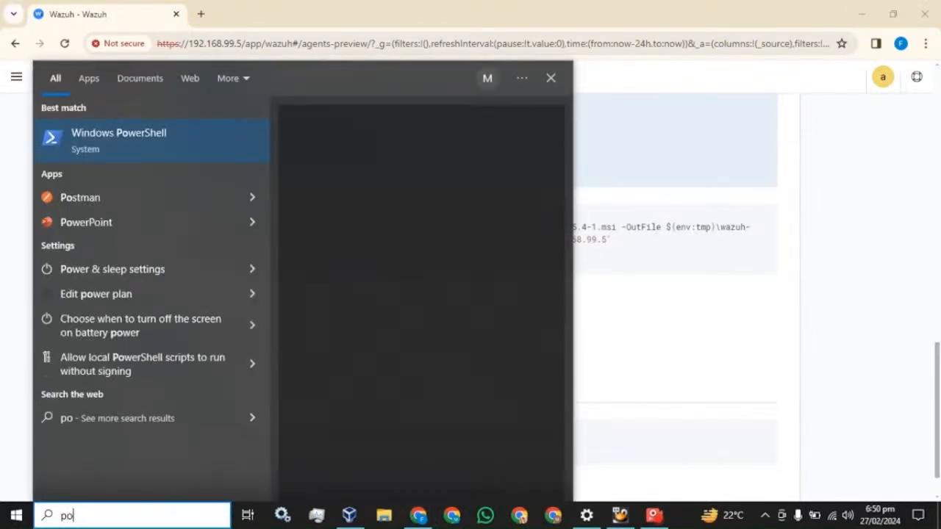
text(wer)
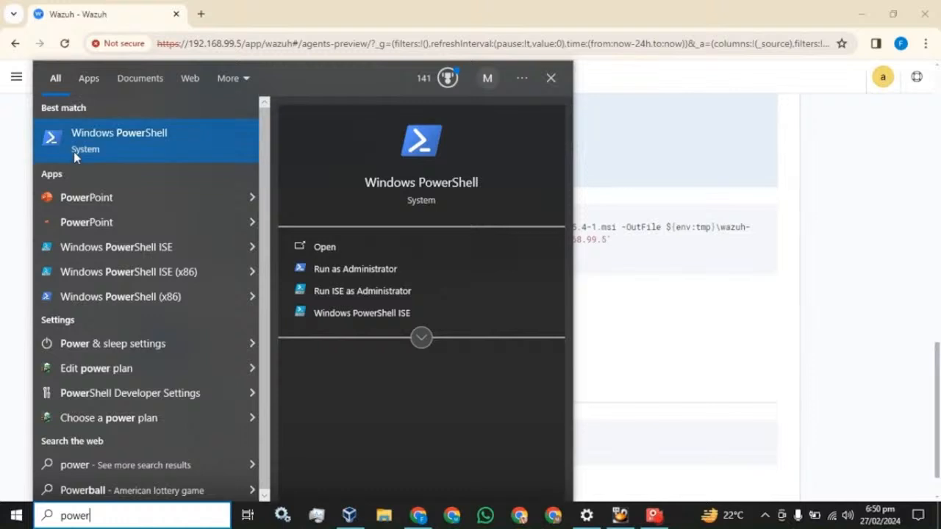
right_click(83, 138)
click(119, 149)
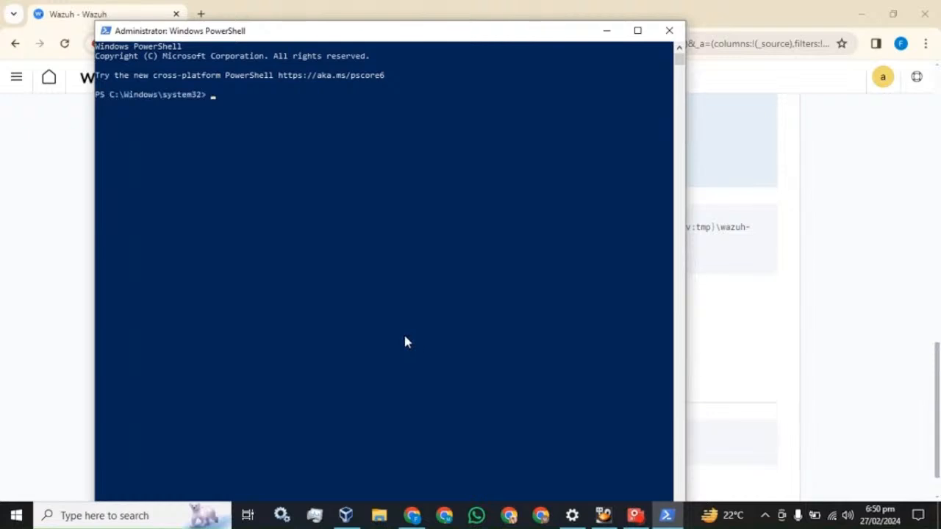
key(ctrl+v)
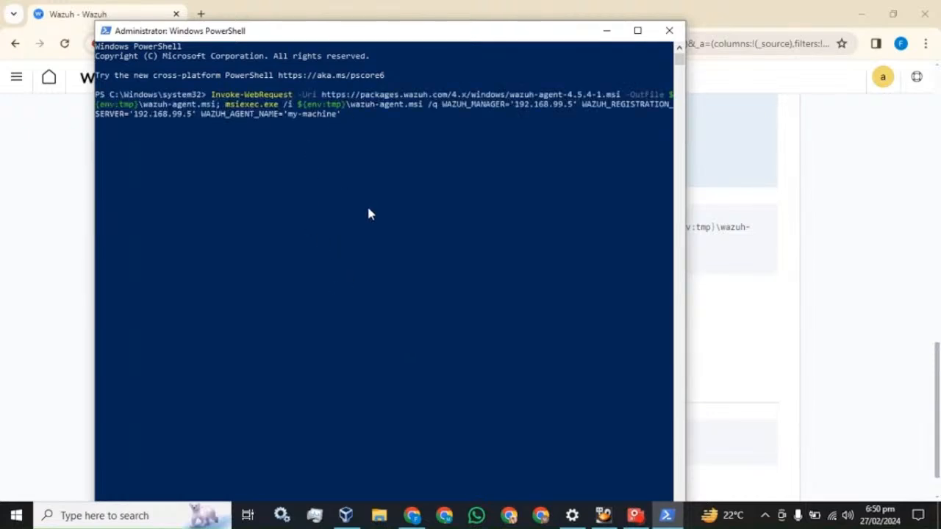
key(Return)
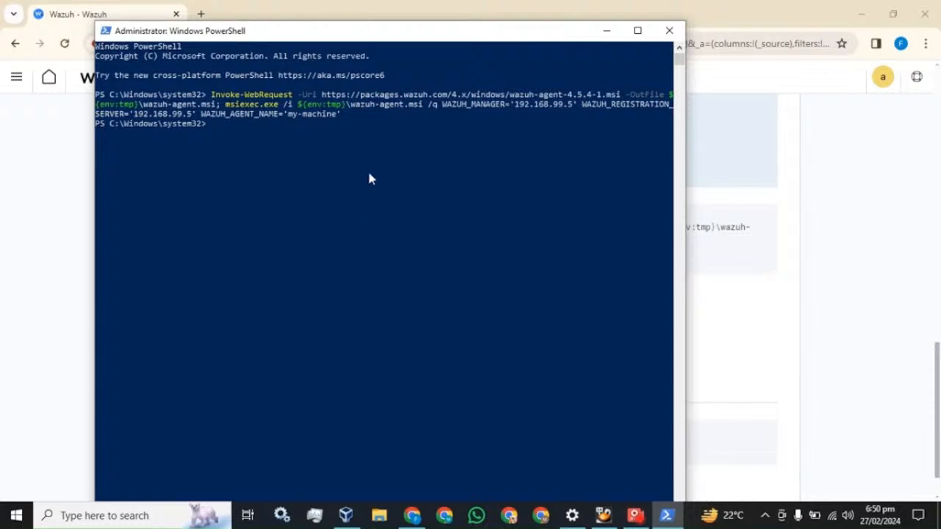
- Copy the NET START Wazuh command from the deployment page into PowerShell
click(397, 6)
scroll(359, 261, down, 1)
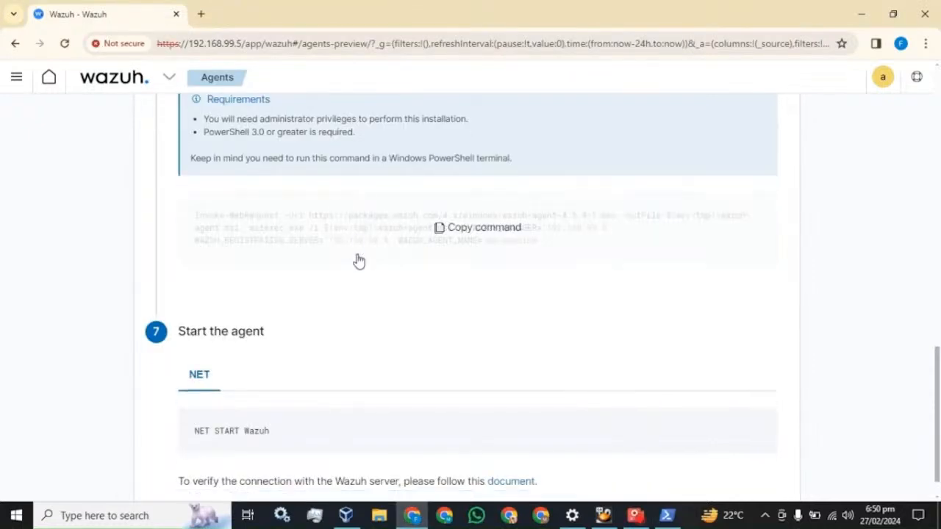
scroll(359, 261, down, 1)
click(477, 395)
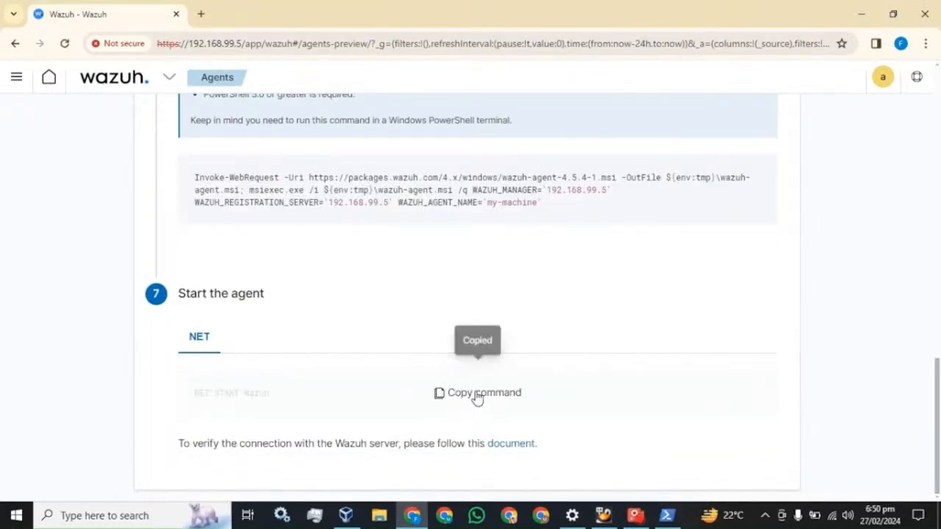
click(666, 514)
right_click(403, 262)
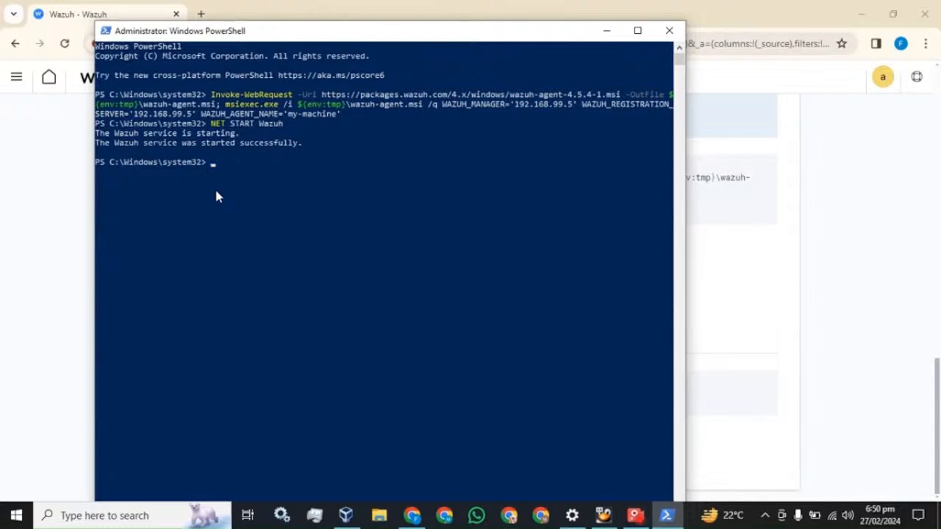
click(110, 516)
- Check in Services that the Wazuh Windows Agent is Running with Automatic startup, then return to Chrome
text(s)
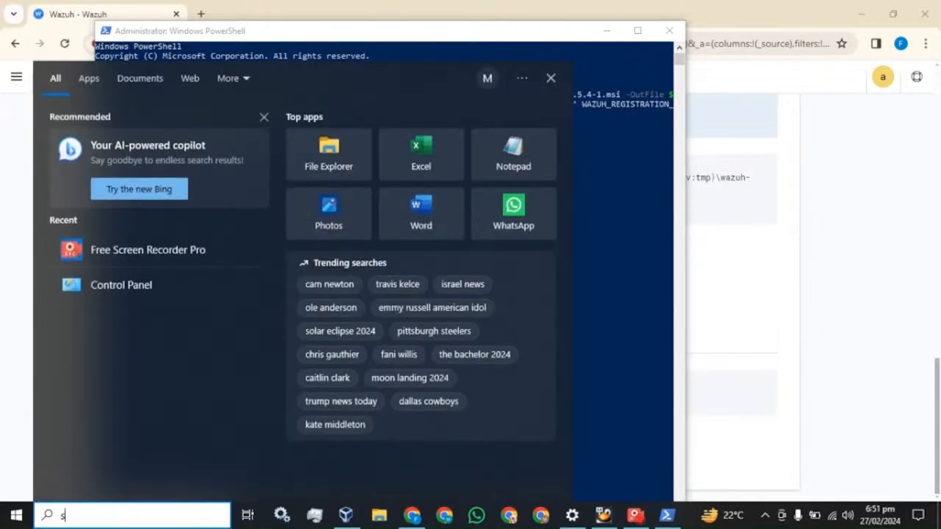
text(ervic)
click(116, 146)
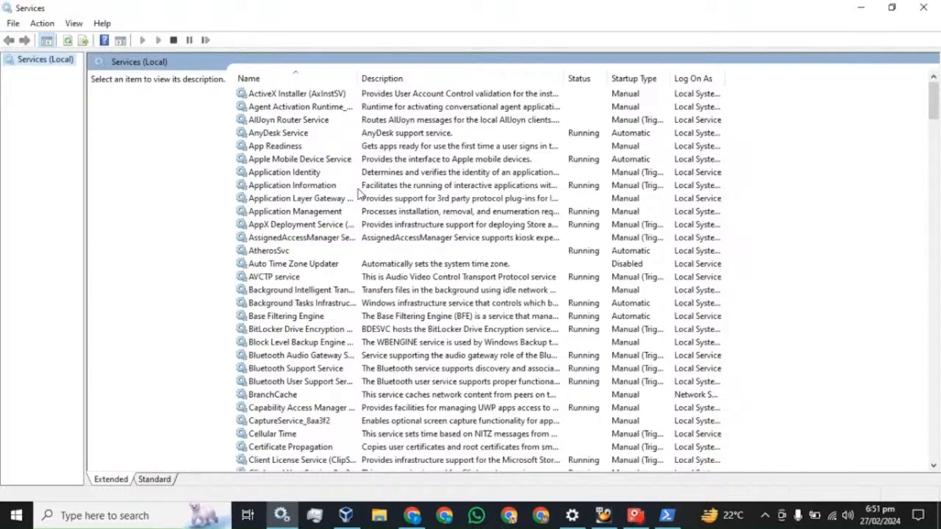
click(302, 212)
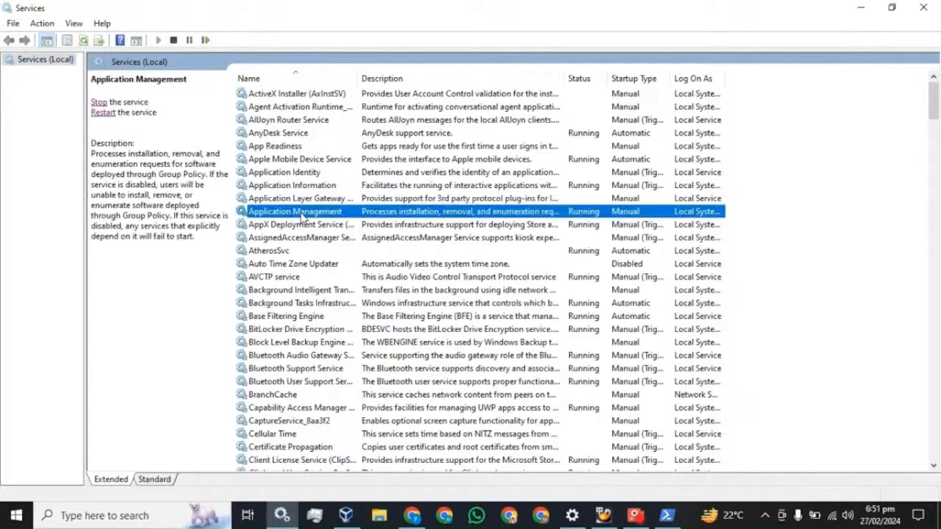
key(w)
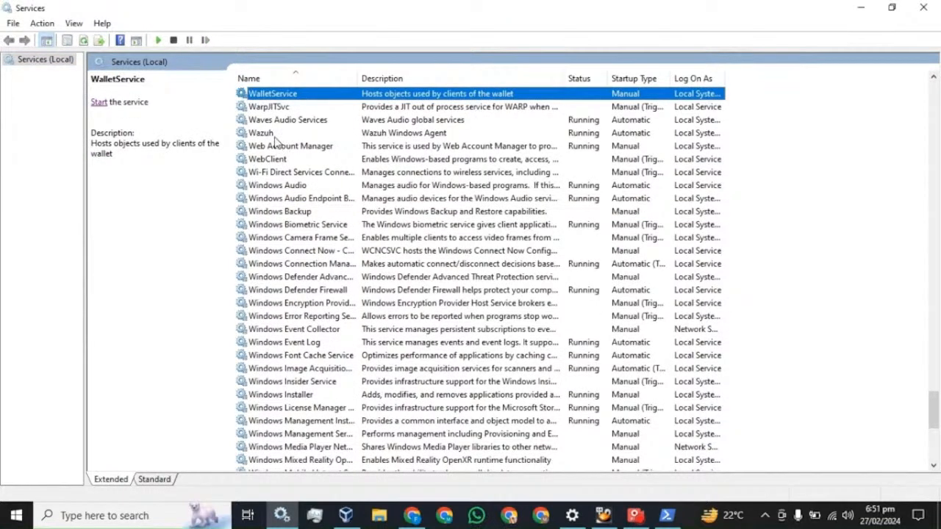
click(273, 135)
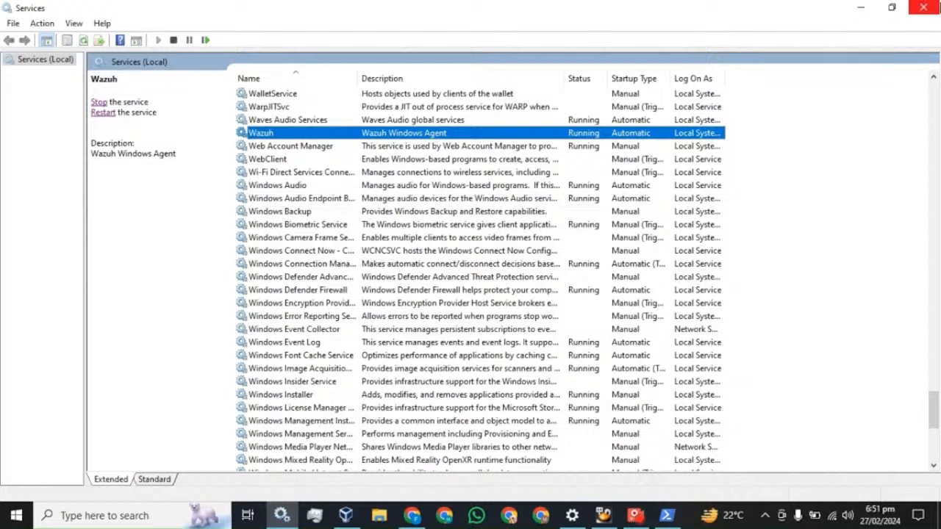
click(923, 7)
click(786, 8)
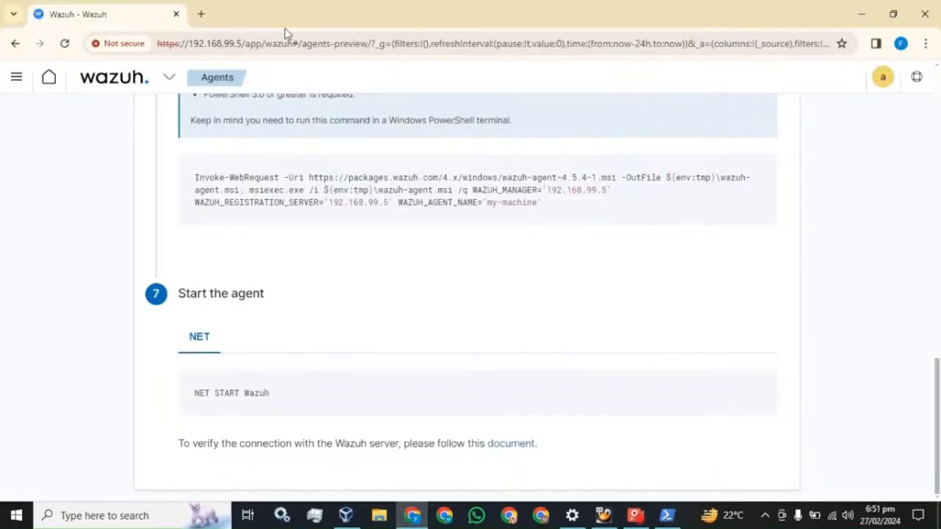
- Return to the Wazuh modules overview and reload it until it shows 1 total and 1 active agent
click(18, 77)
click(27, 207)
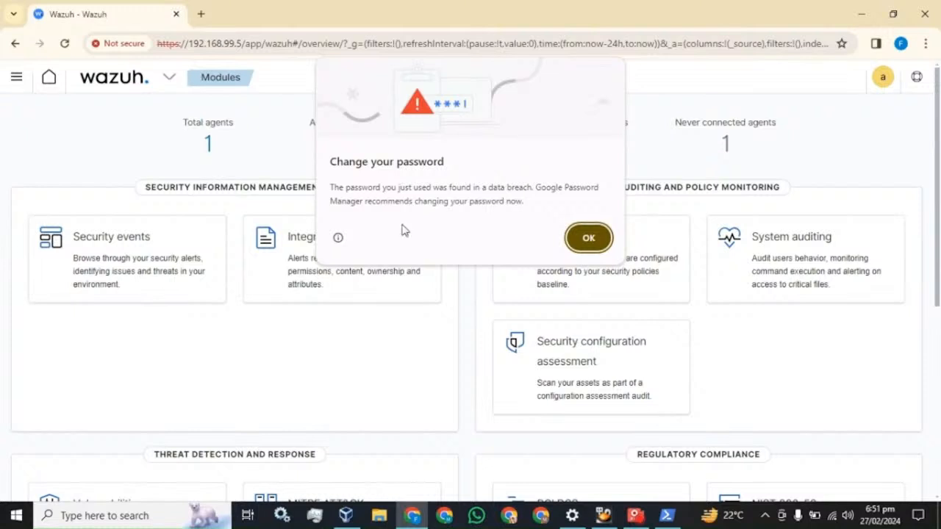
click(593, 236)
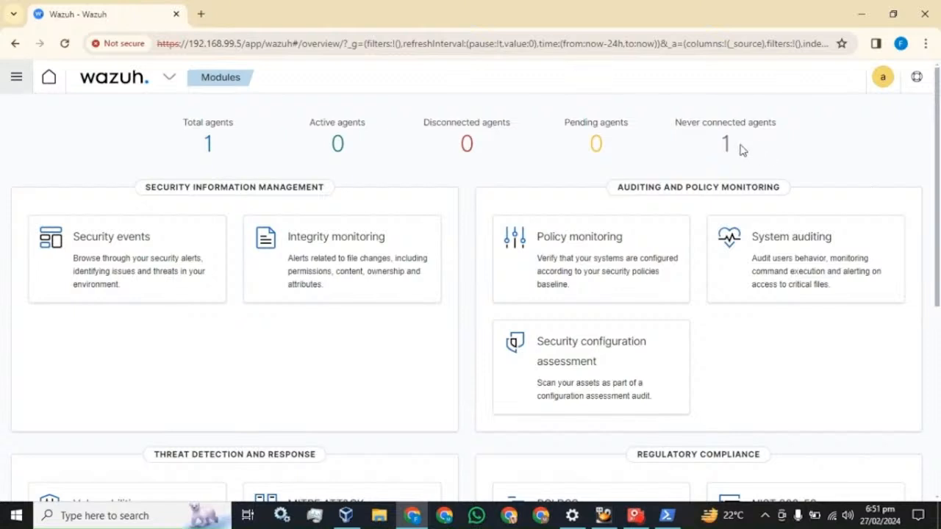
click(64, 44)
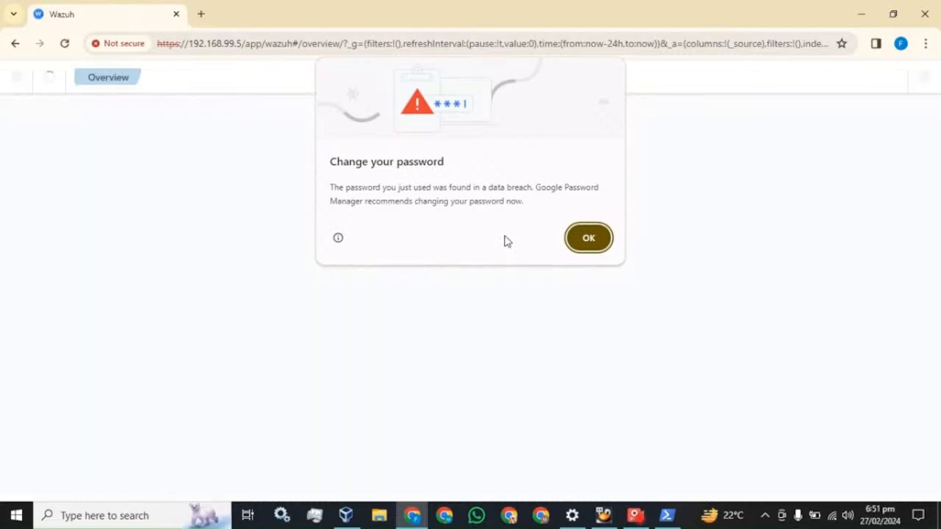
click(587, 238)
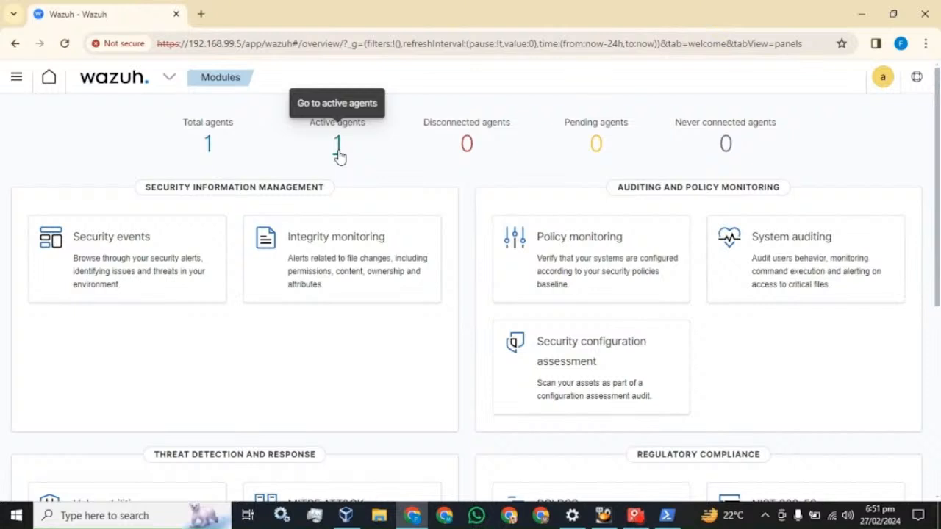
- Open the Security events dashboard and show 50 Security Alerts rows per page
click(99, 251)
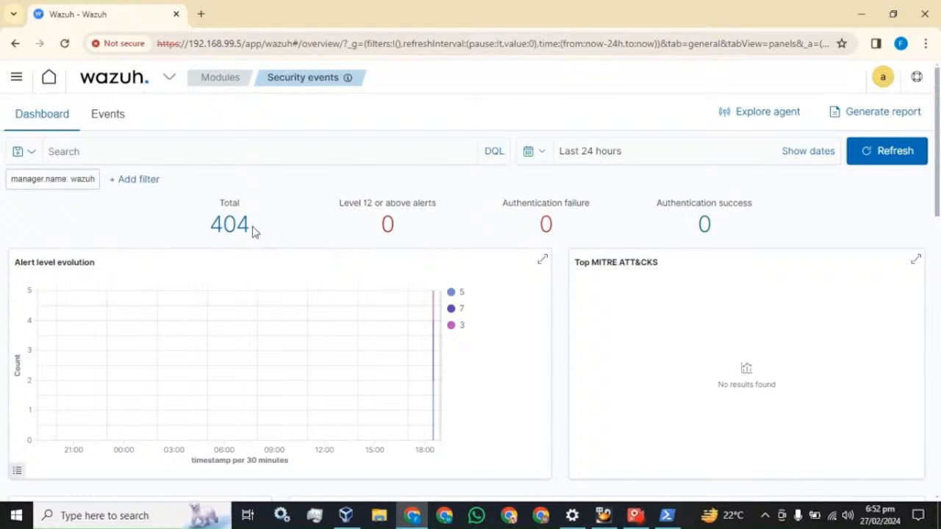
drag(252, 232, 210, 225)
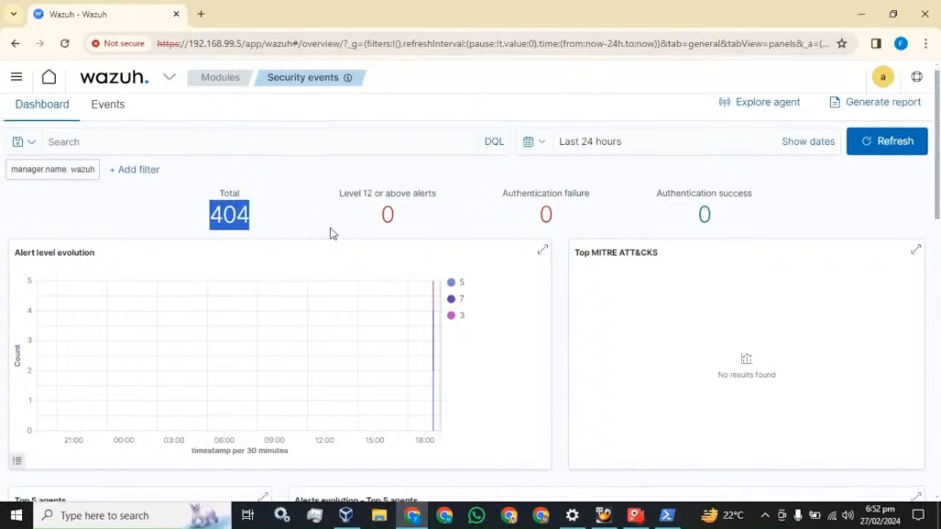
scroll(330, 233, down, 5)
scroll(391, 257, down, 3)
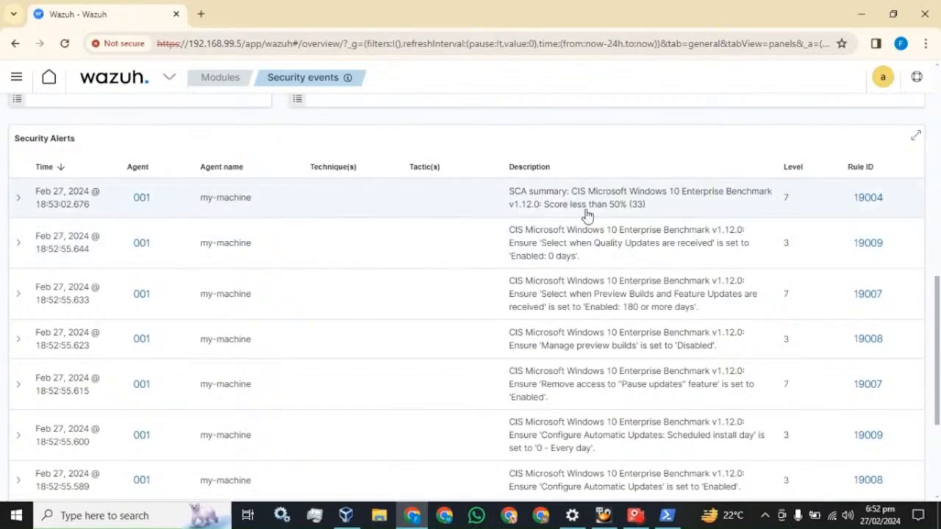
scroll(591, 217, down, 4)
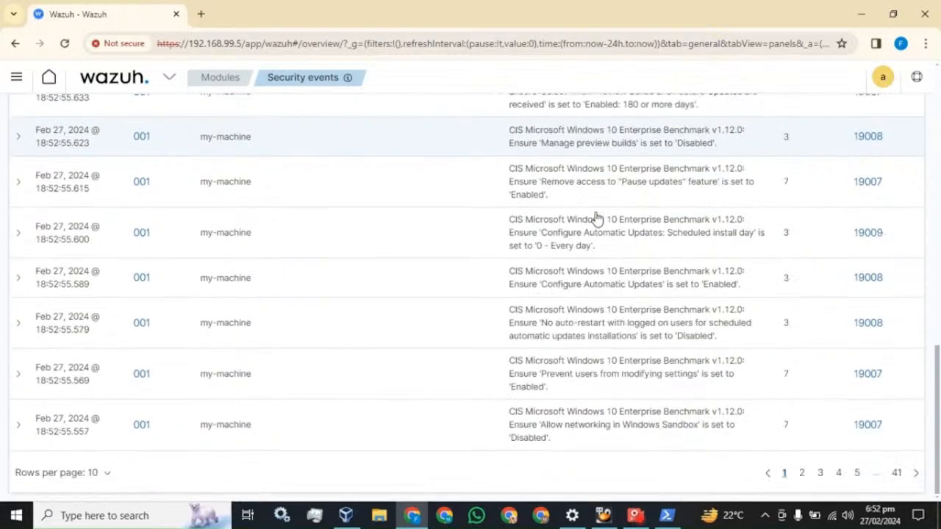
click(105, 472)
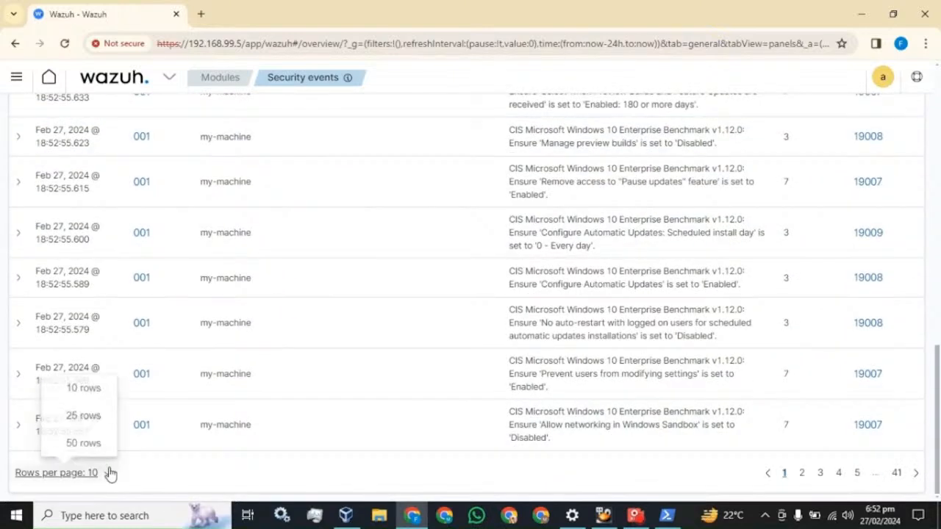
click(83, 444)
- Refresh the Security events dashboard and scroll through the updated my-machine alerts
scroll(323, 352, down, 15)
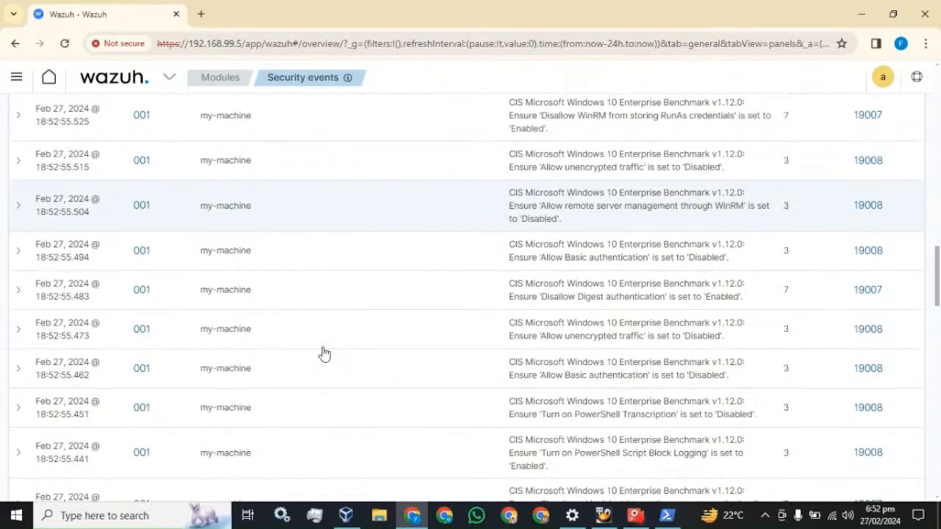
scroll(324, 354, down, 8)
scroll(338, 352, up, 15)
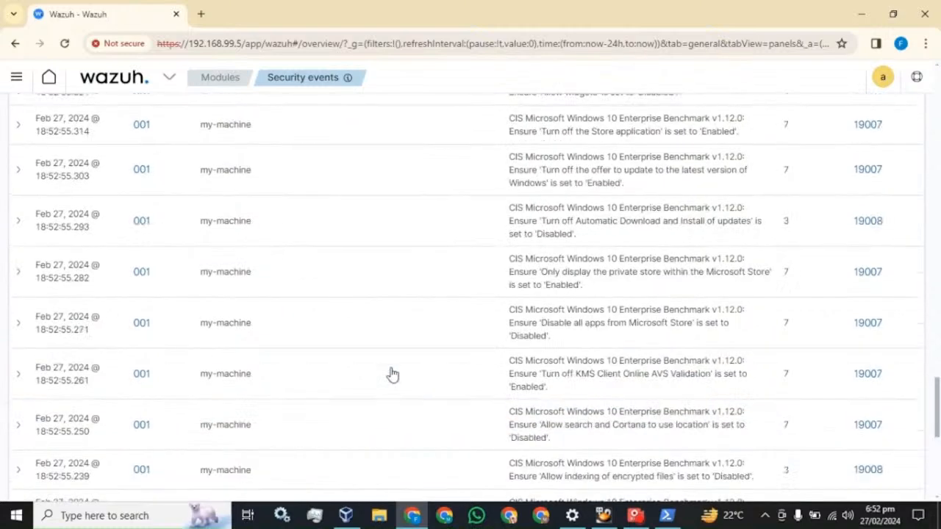
scroll(391, 374, up, 20)
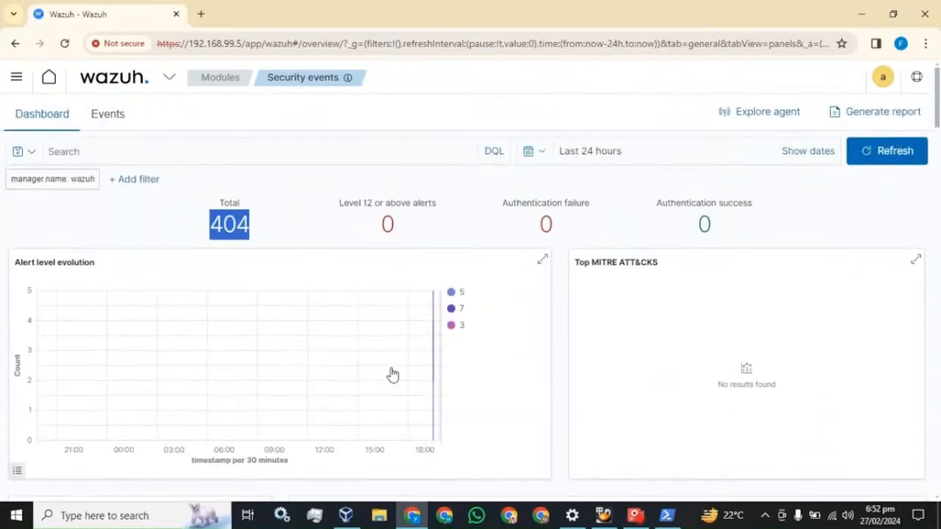
click(877, 152)
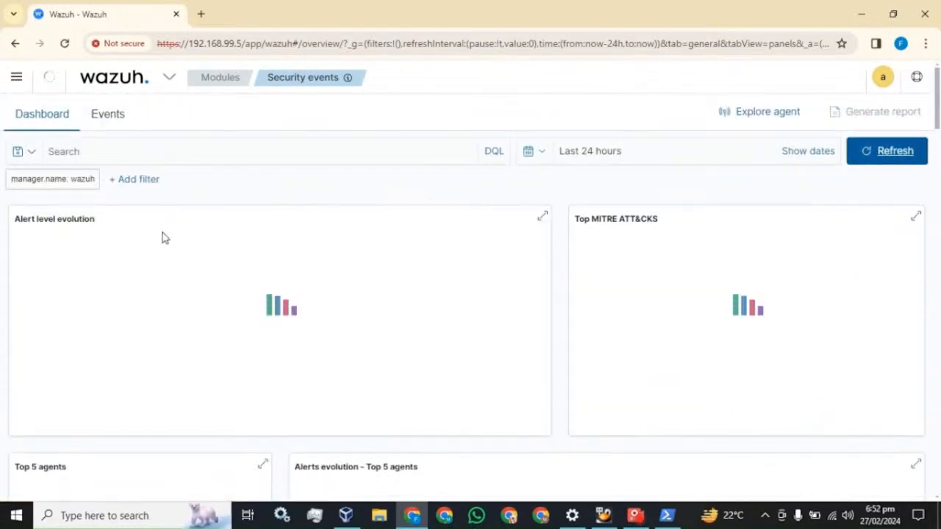
scroll(294, 288, down, 7)
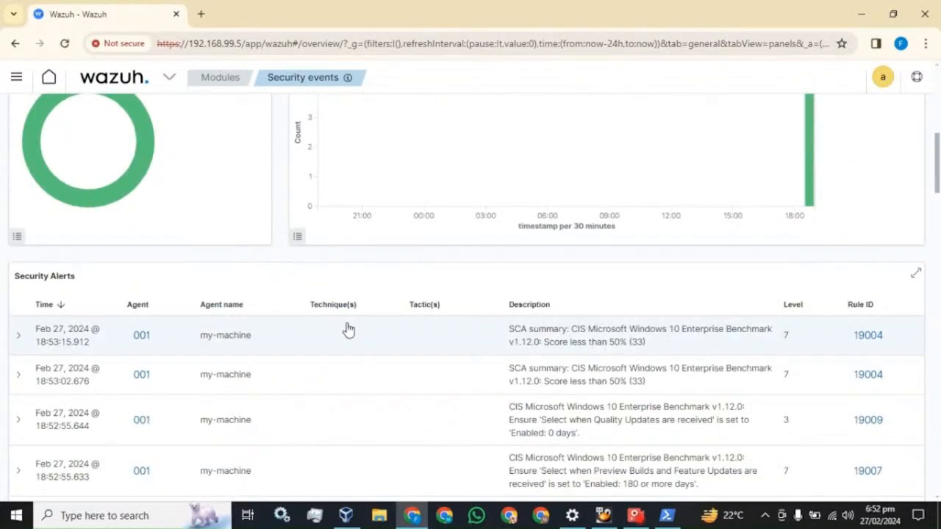
scroll(348, 330, up, 8)
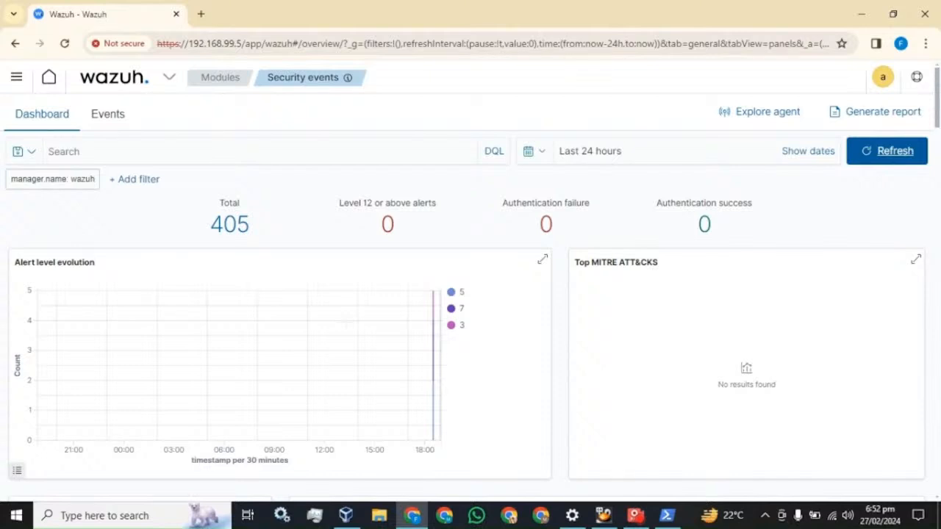
scroll(358, 356, down, 7)
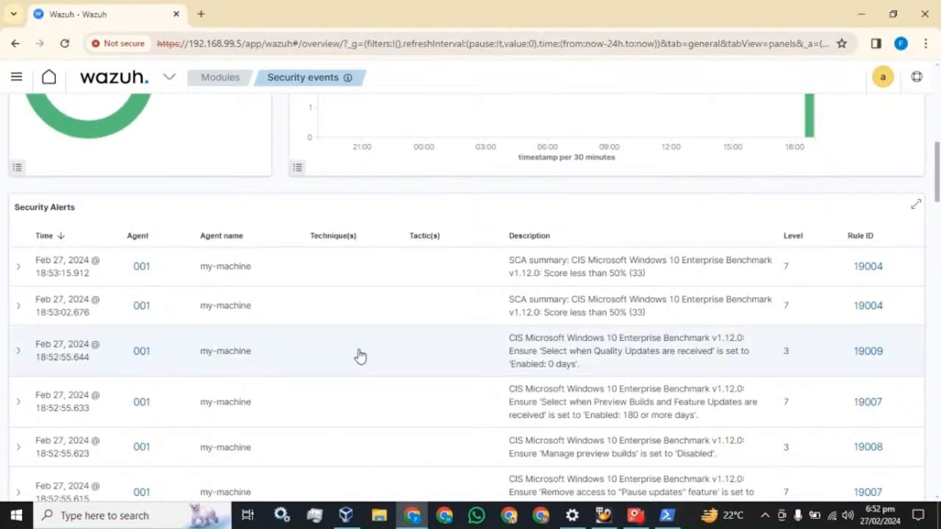
scroll(358, 357, up, 7)
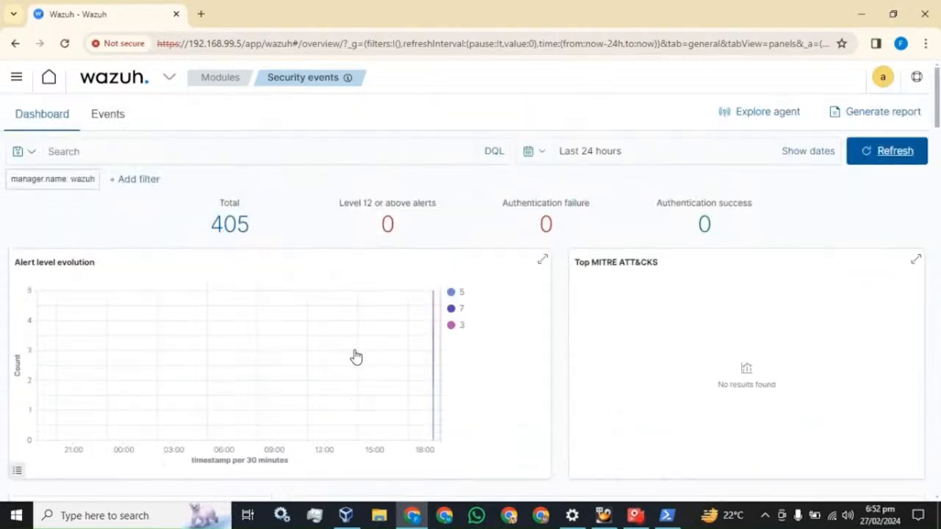
- Refresh again so the alert total reaches 405, including CIS Windows 10 benchmark results
click(874, 155)
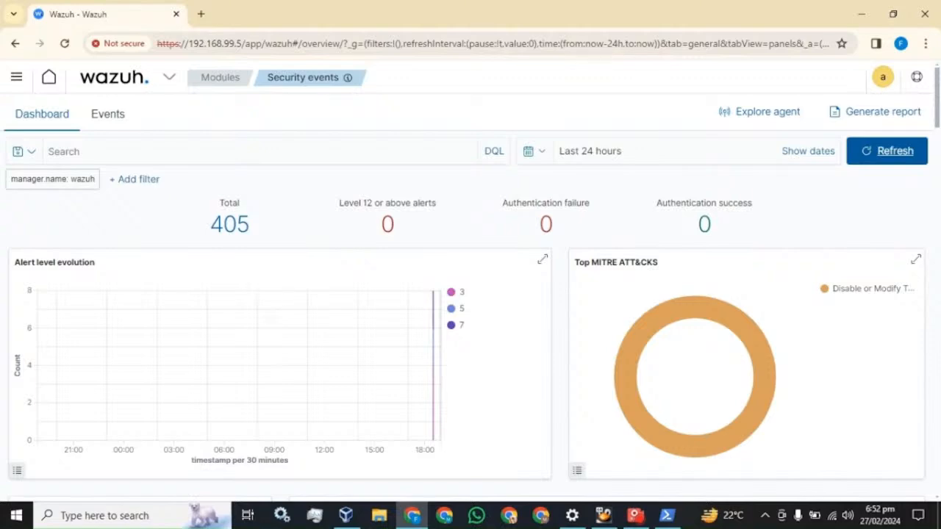
scroll(272, 324, down, 6)
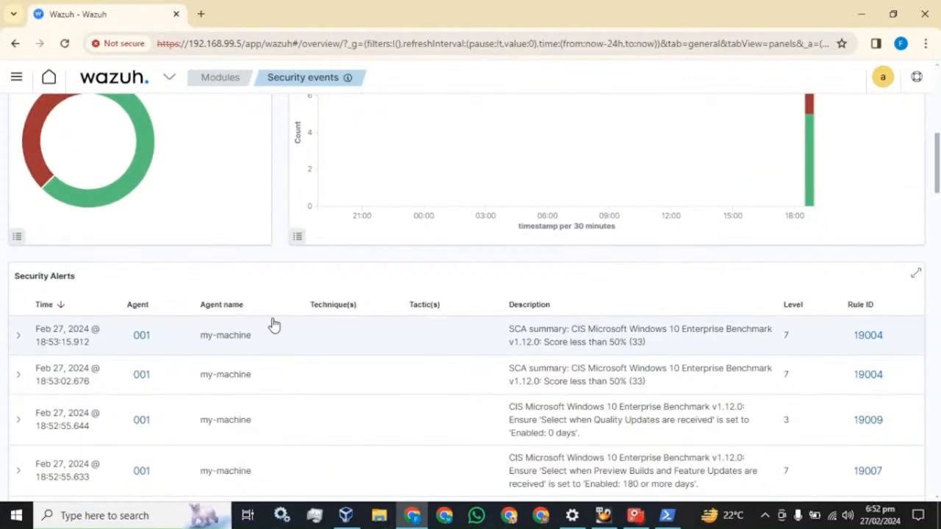
scroll(274, 324, down, 3)
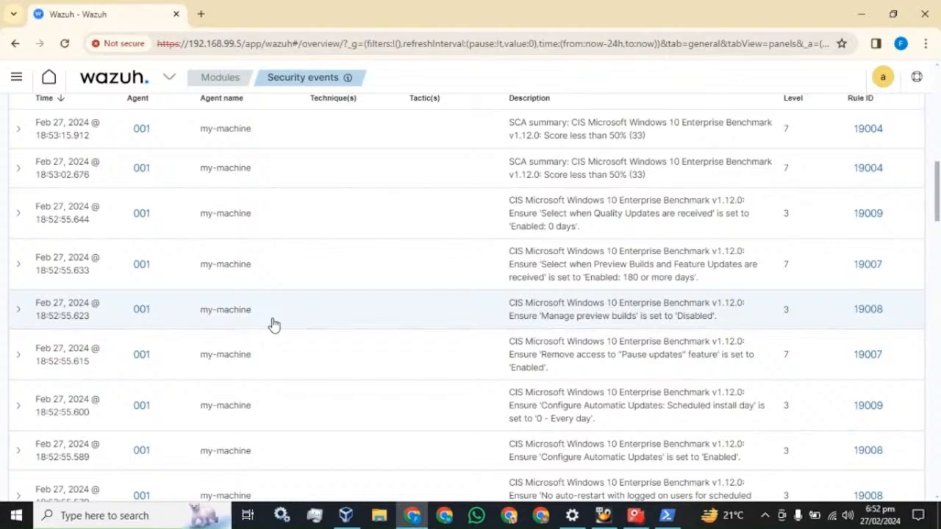
scroll(273, 324, up, 10)
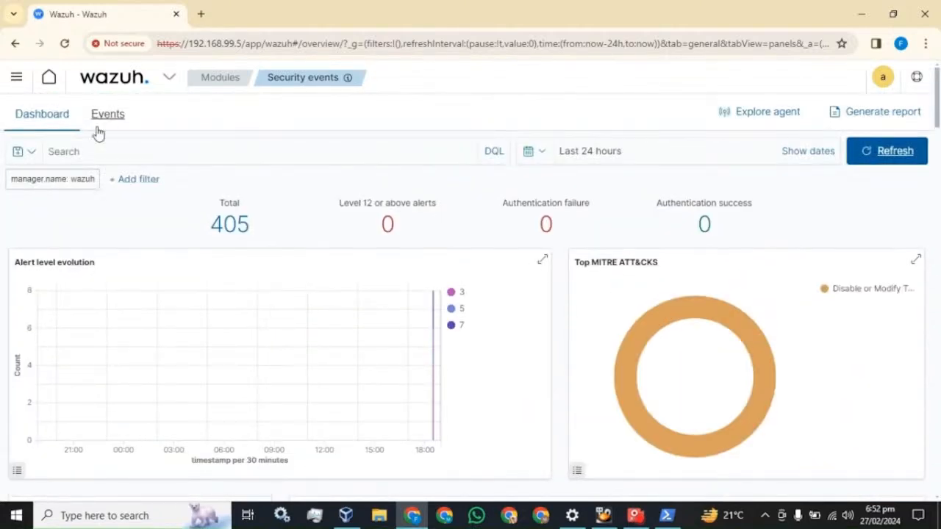
scroll(310, 265, down, 5)
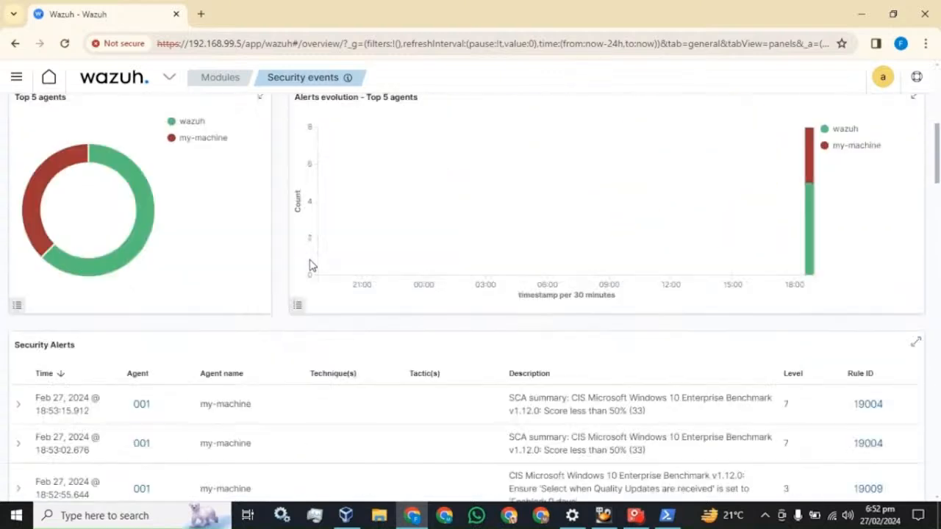
scroll(309, 266, down, 1)
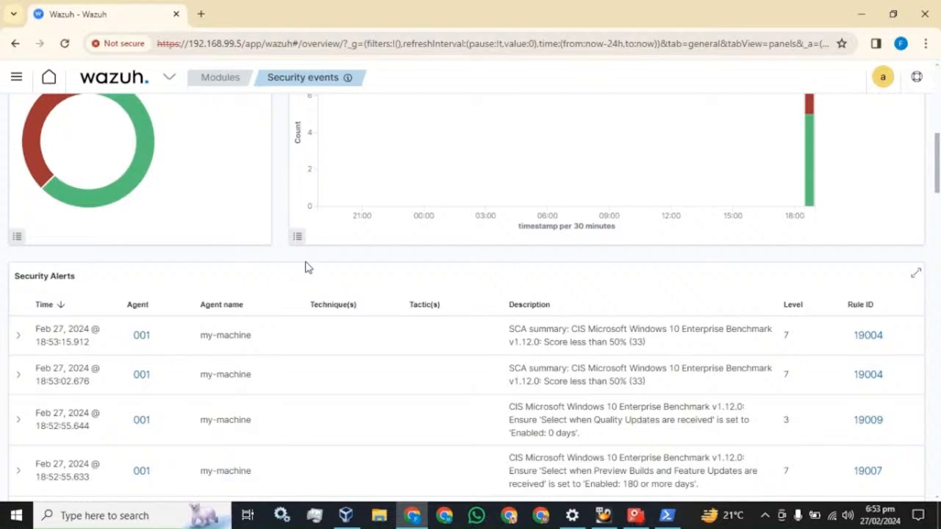
click(16, 79)
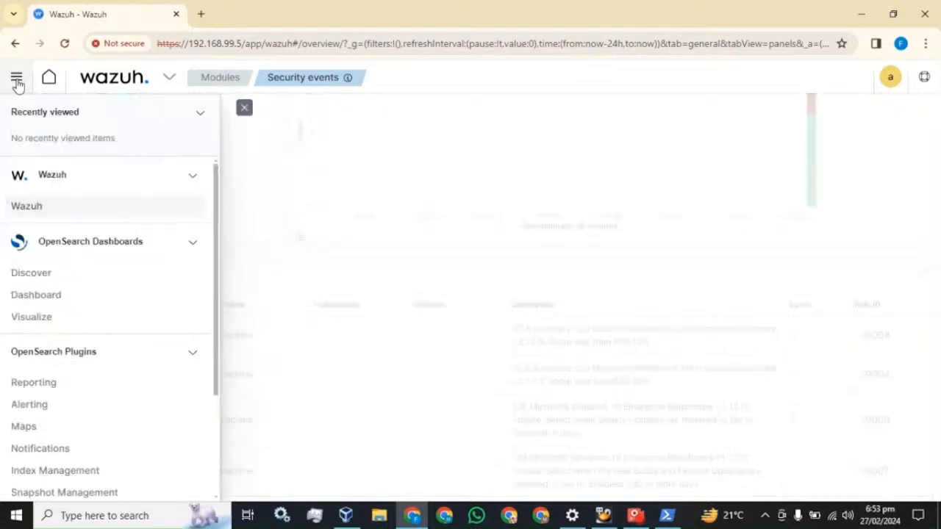
- In Discover, start a new filter on the agent.name field and open its operator list
click(36, 280)
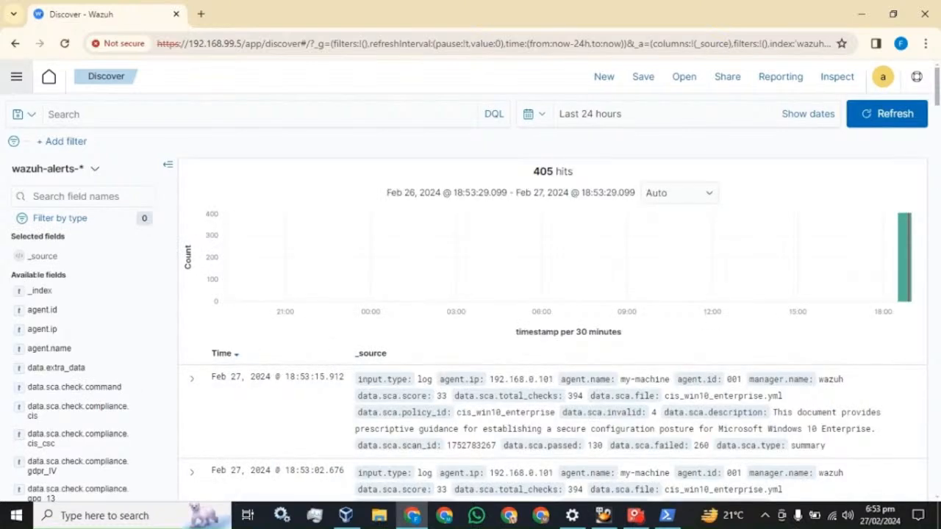
click(73, 147)
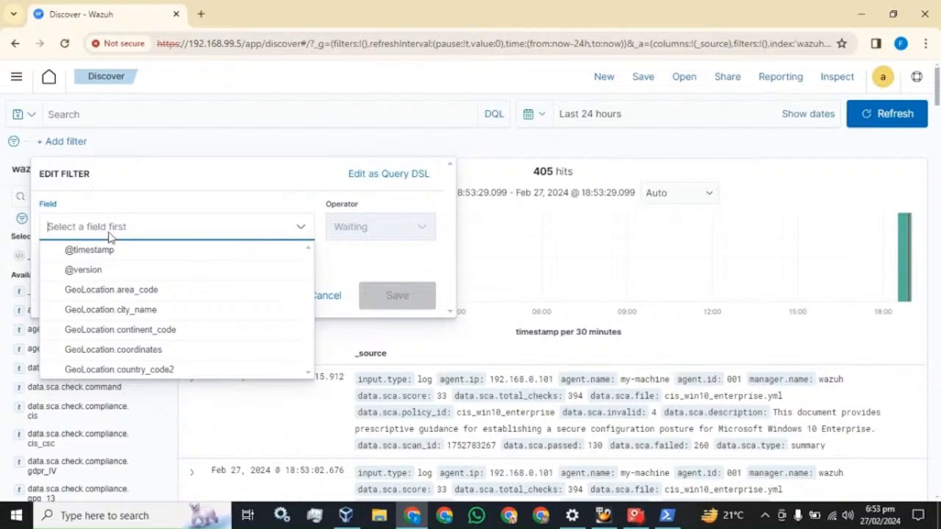
text(age)
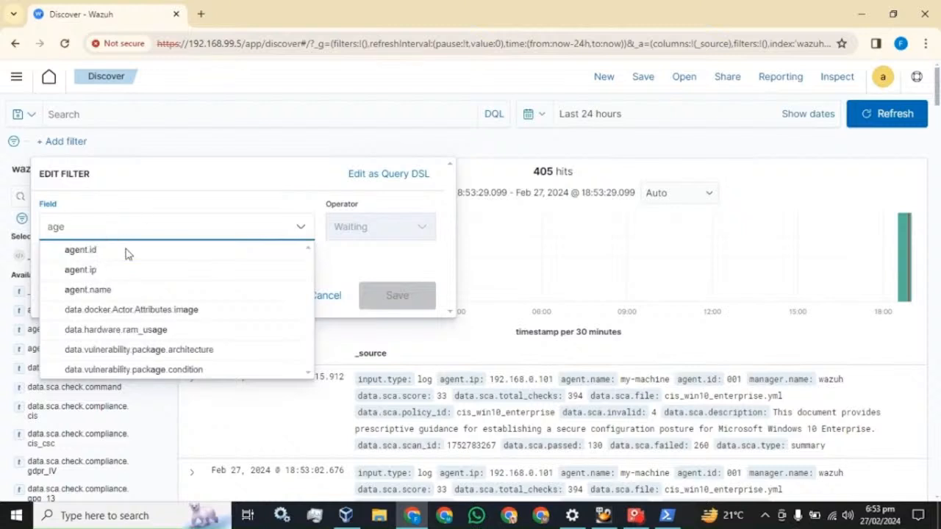
click(98, 291)
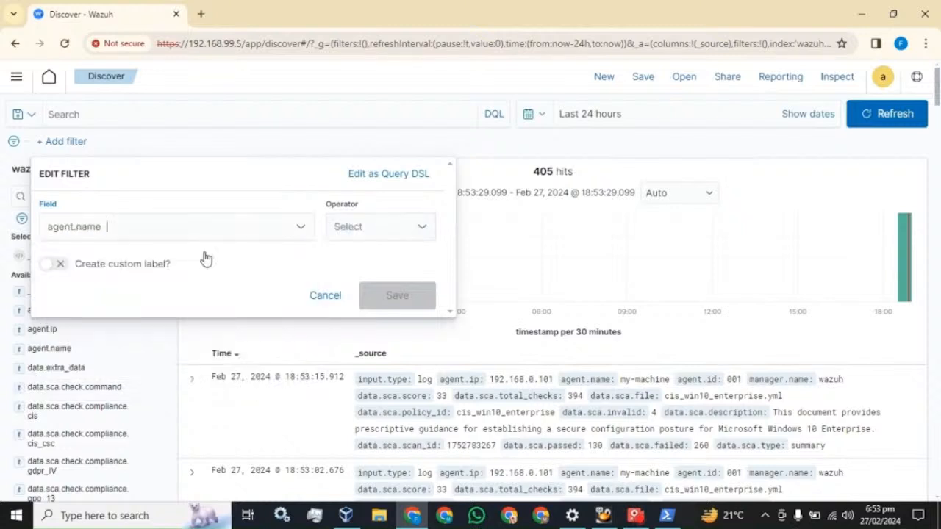
click(395, 235)
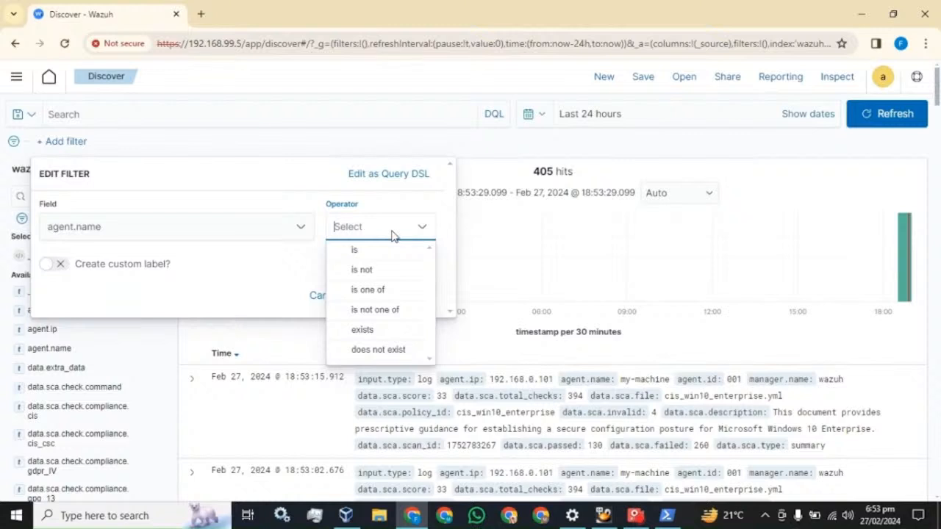
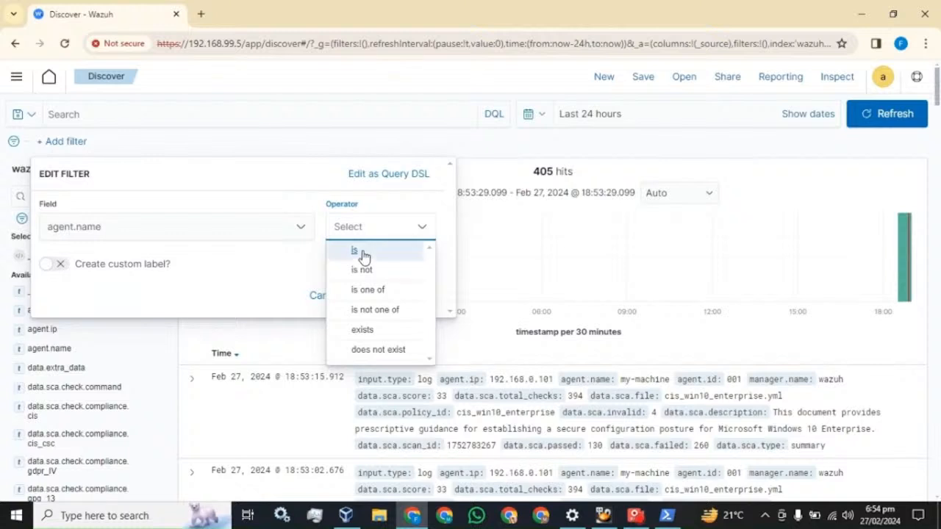
- Filter Discover to agent.name is my-machine, leaving 405 hits
click(385, 250)
click(219, 275)
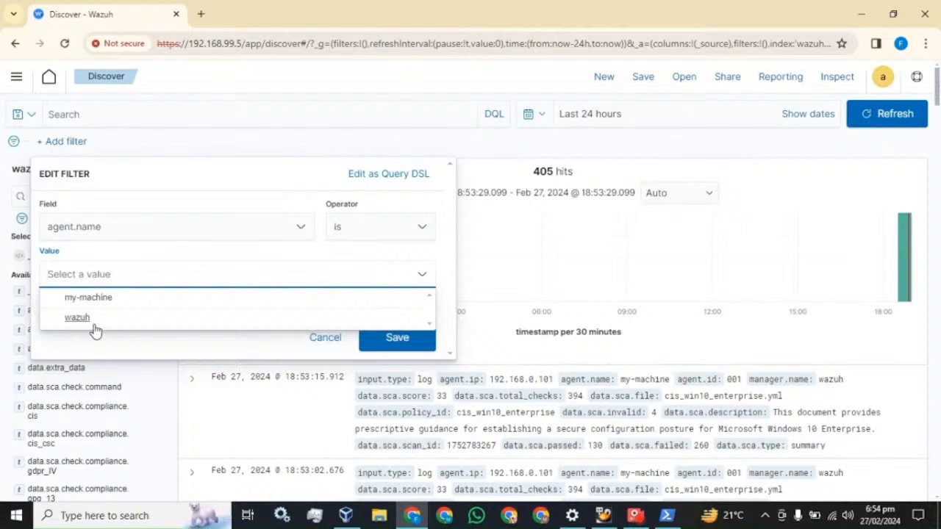
click(88, 298)
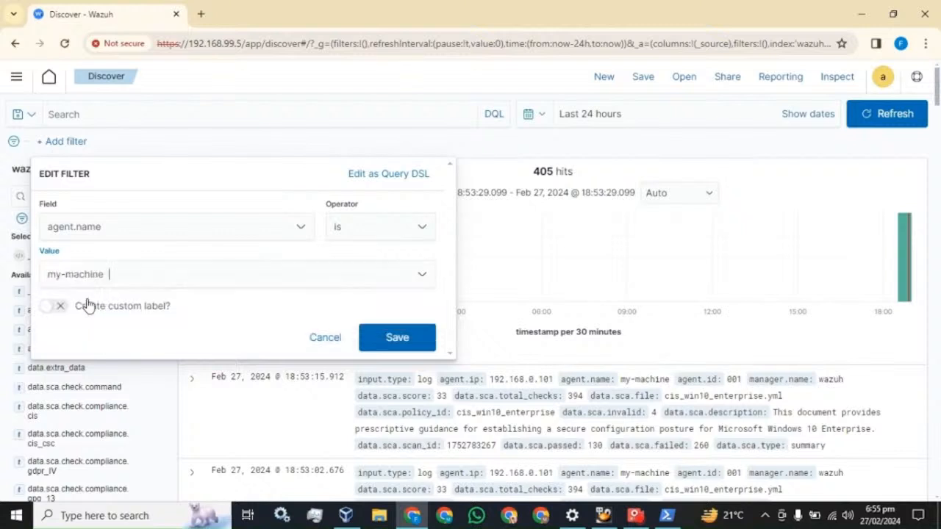
click(397, 338)
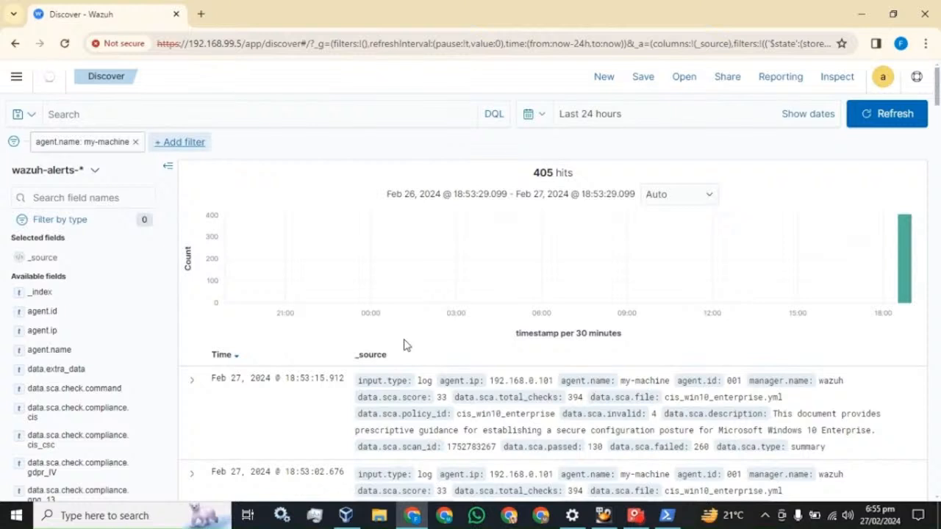
click(590, 238)
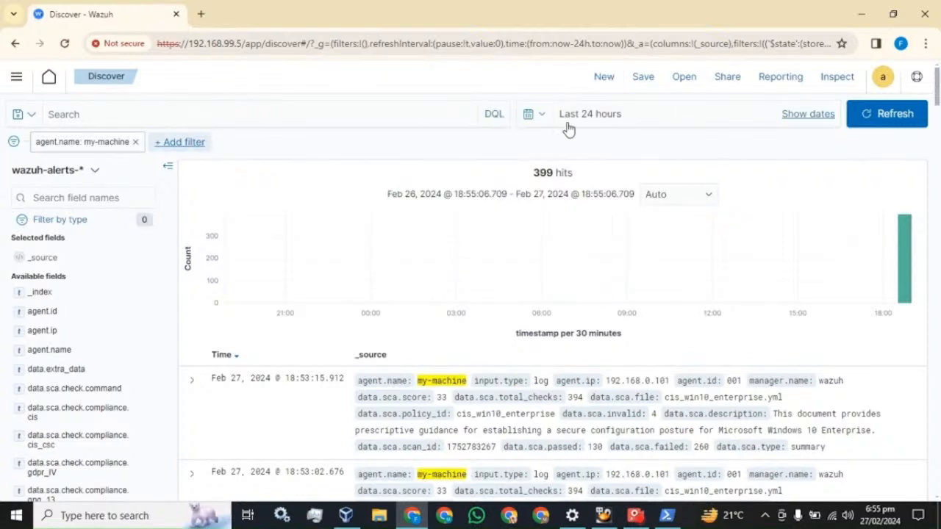
click(546, 122)
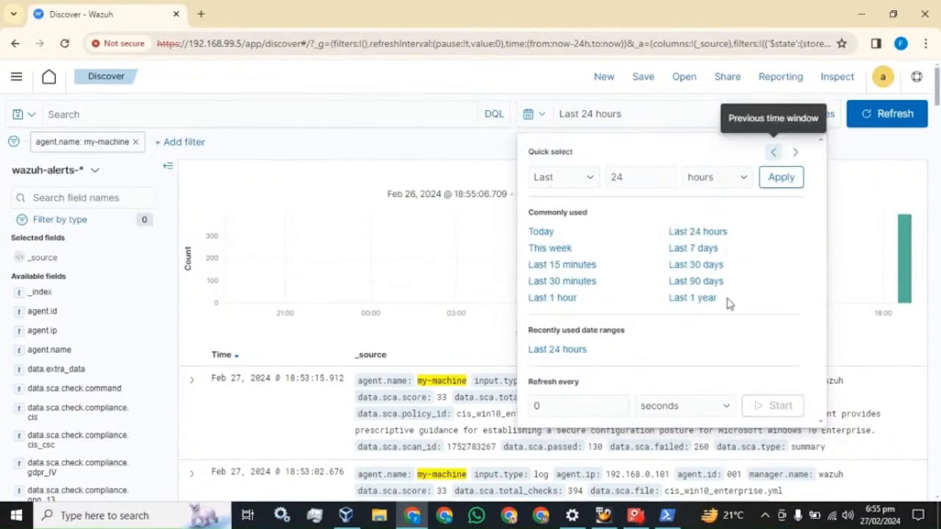
click(516, 87)
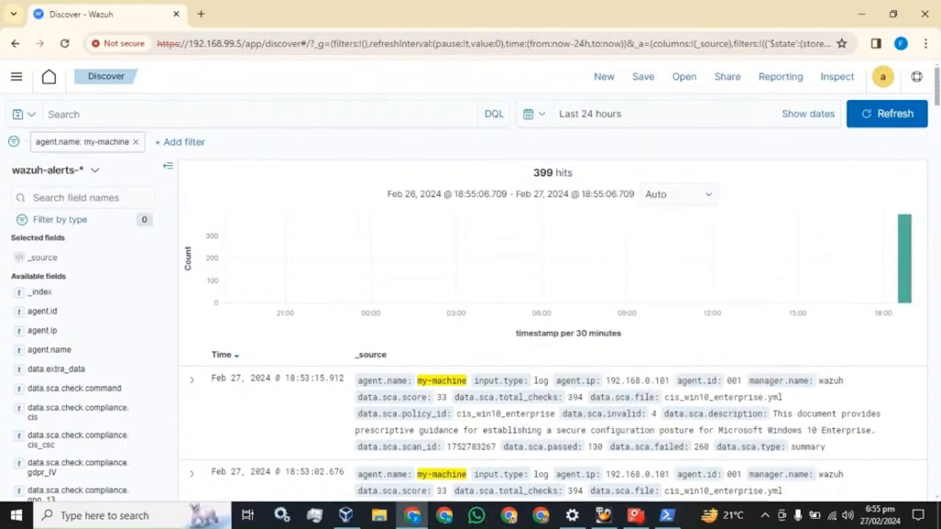
scroll(347, 342, down, 2)
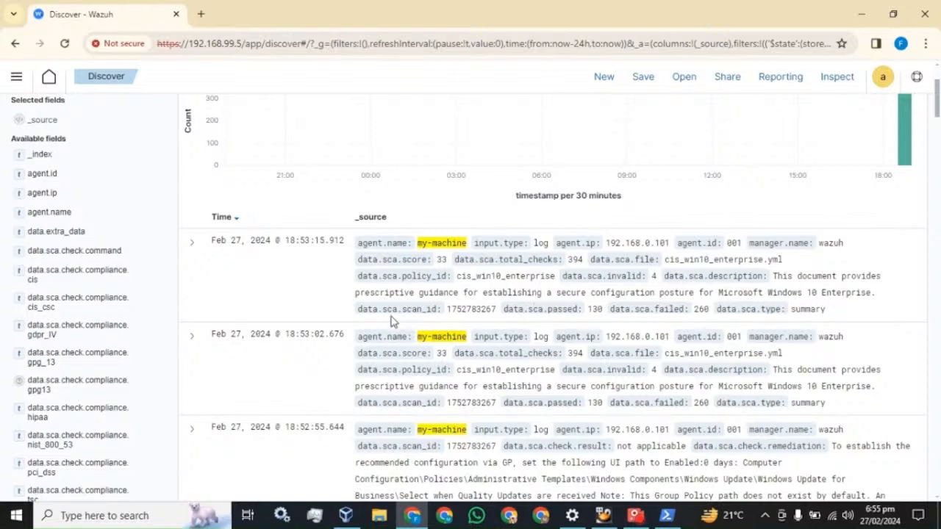
scroll(330, 308, up, 2)
click(62, 195)
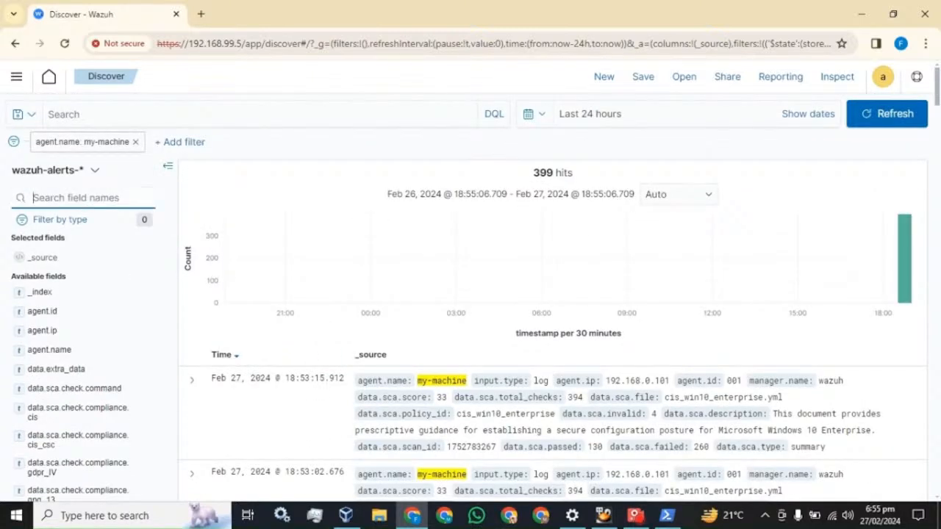
- Find the agent.name field and add it as a results table column
text(agent)
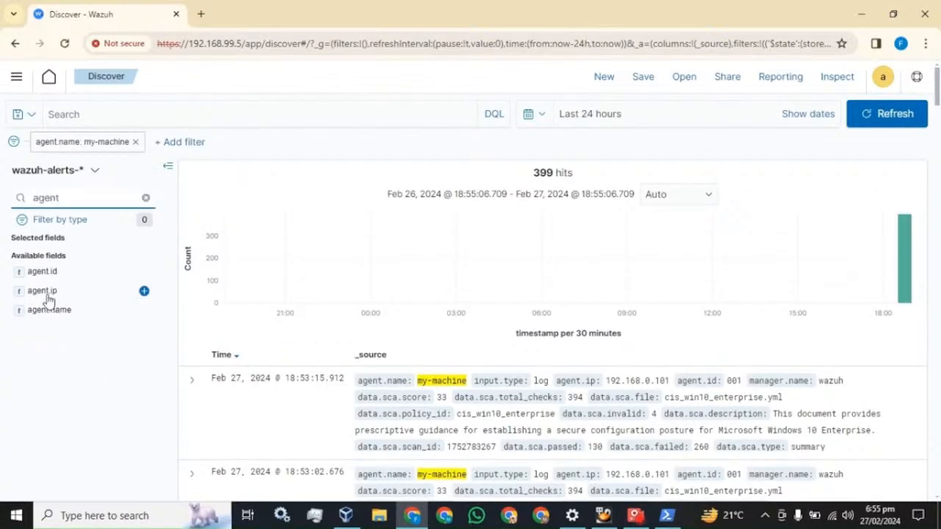
click(49, 310)
click(144, 310)
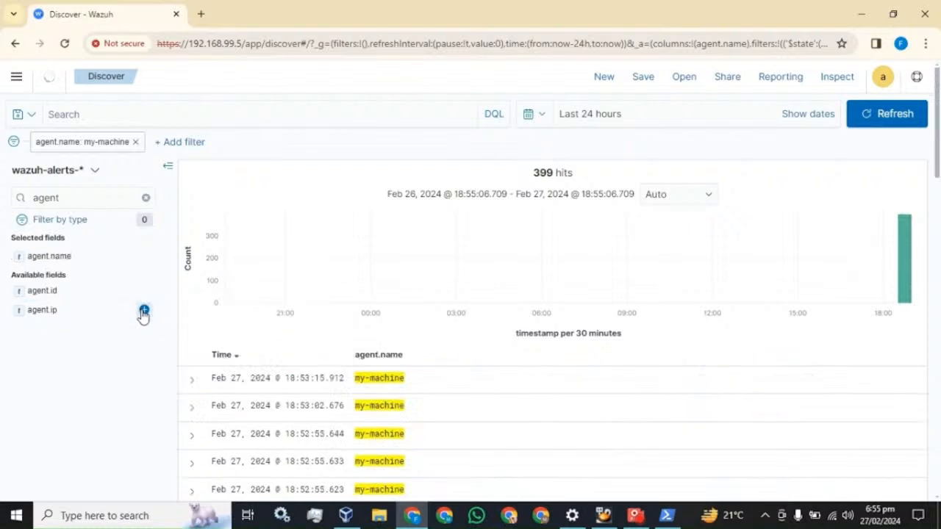
scroll(418, 424, down, 2)
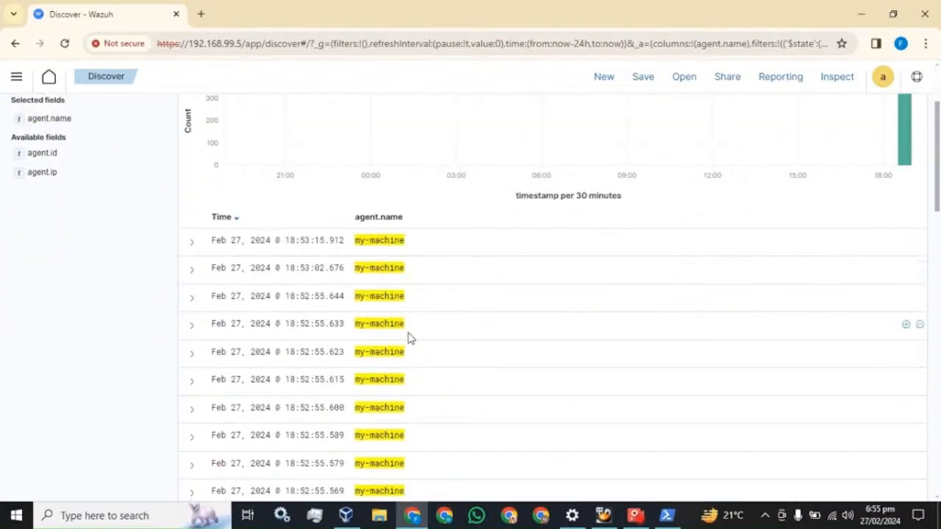
scroll(410, 338, up, 2)
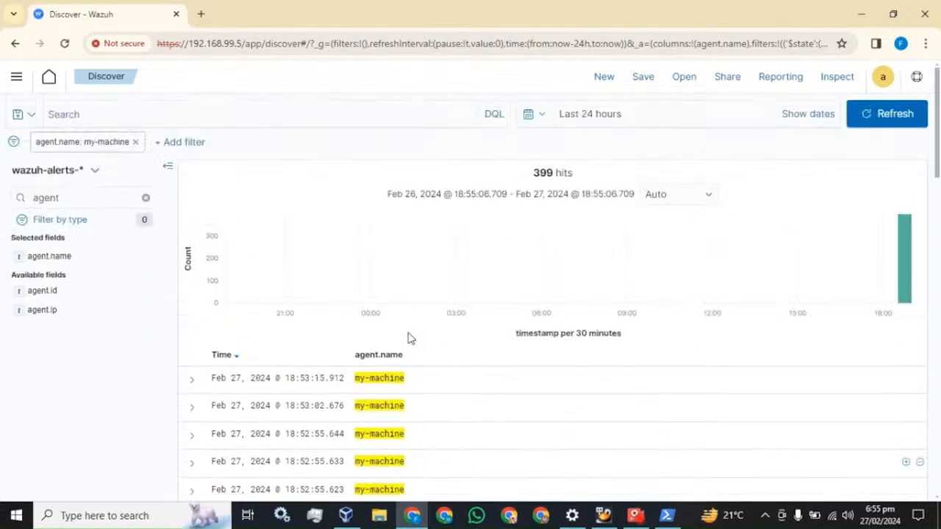
click(146, 197)
- Add rule.description and rule.id as columns in the alert table
text(des)
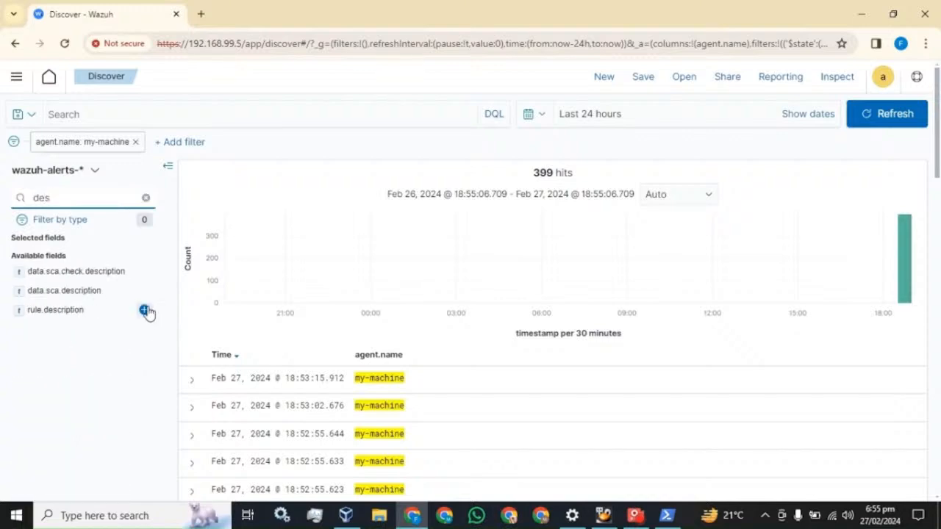
click(145, 310)
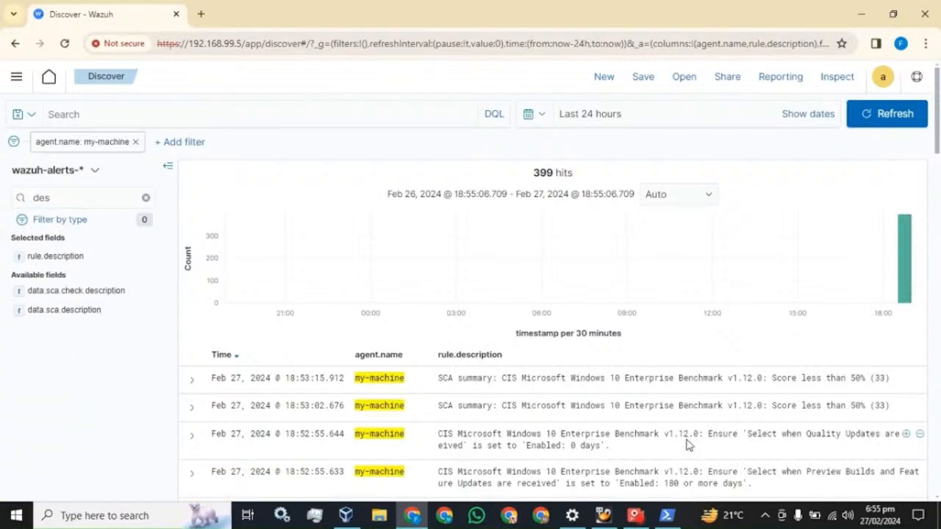
scroll(687, 445, down, 2)
scroll(687, 445, up, 2)
click(145, 198)
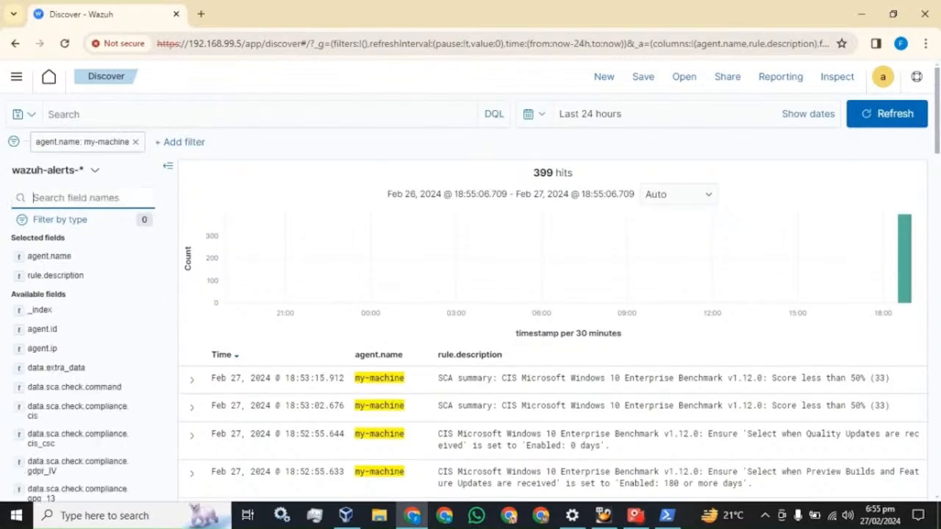
text(rul)
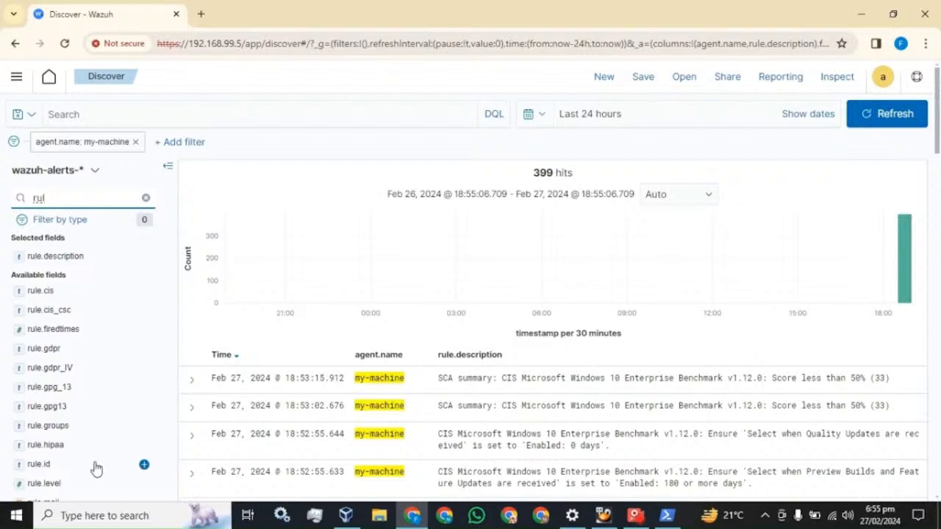
click(144, 466)
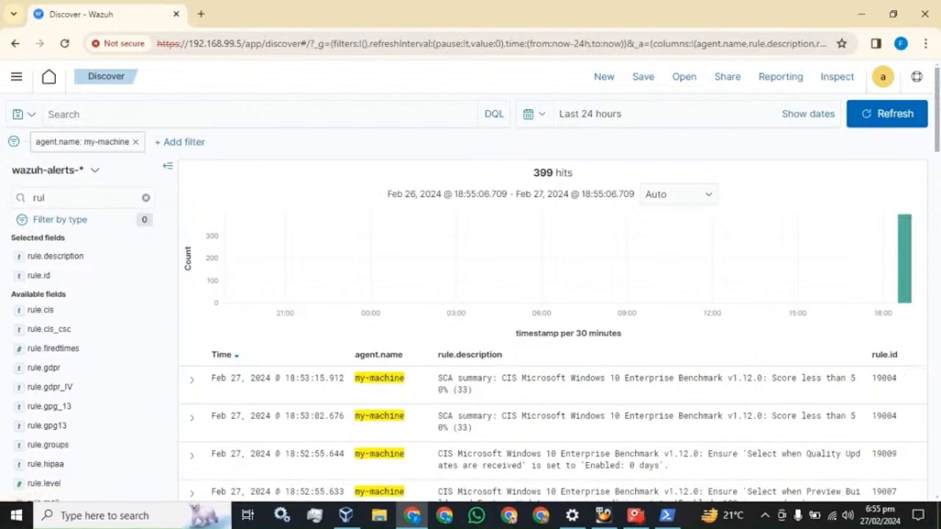
click(146, 198)
- Try searching the field list for eventID, then clear the search
text(even)
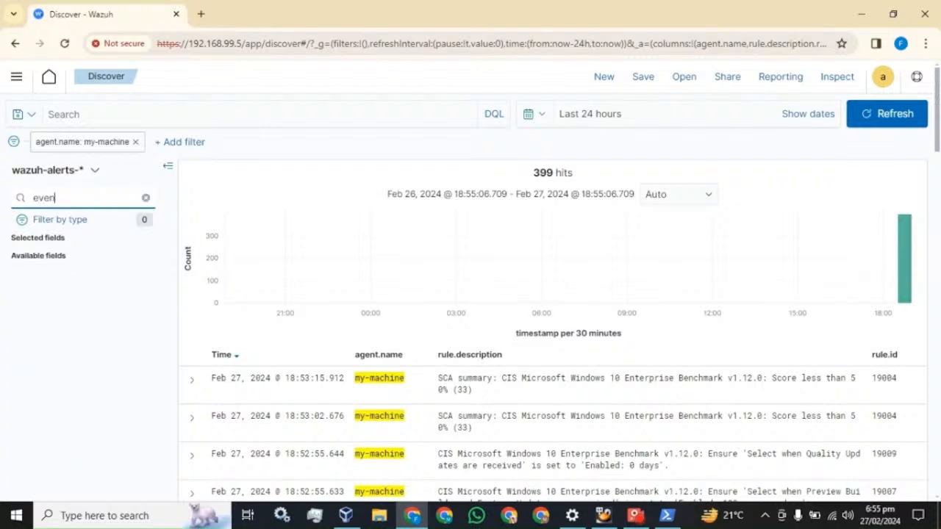
text(tIS)
key(BackSpace)
key(BackSpace)
key(BackSpace)
key(BackSpace)
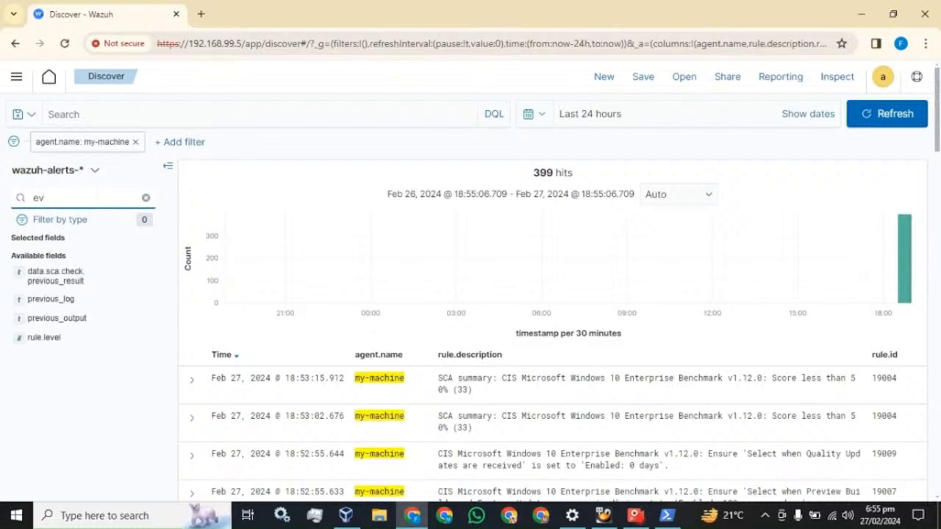
key(BackSpace)
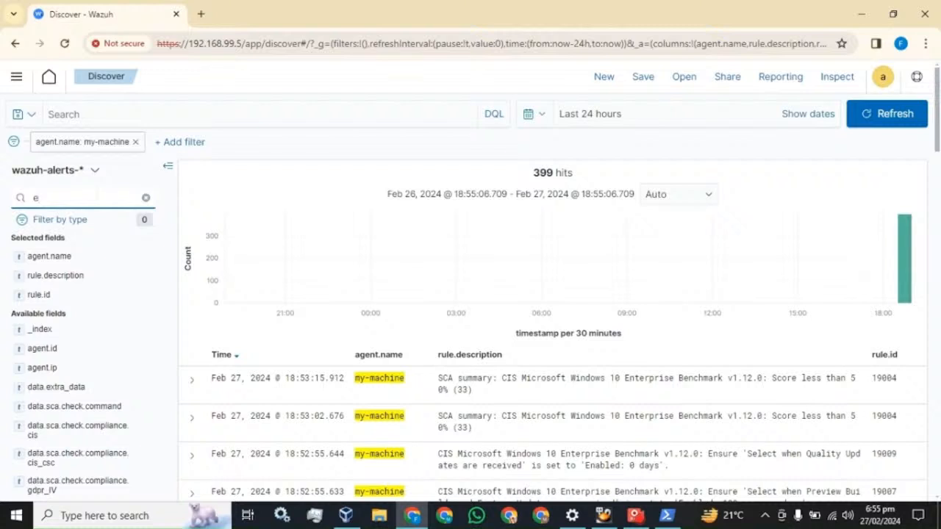
key(BackSpace)
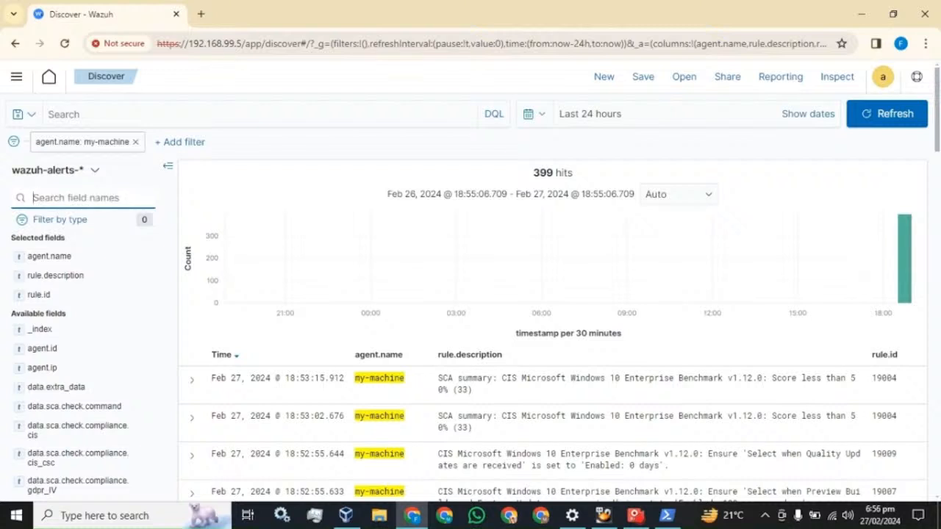
click(193, 380)
scroll(297, 368, down, 4)
scroll(298, 367, down, 3)
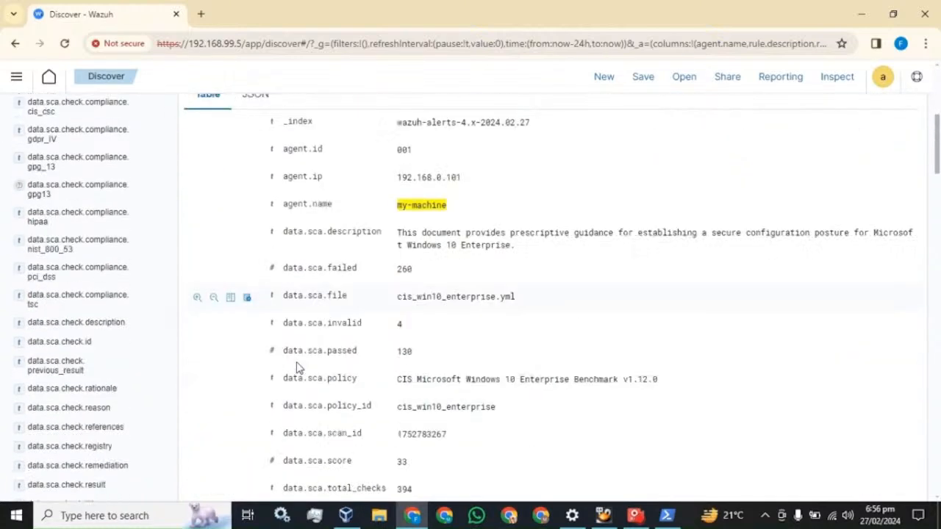
scroll(323, 323, down, 3)
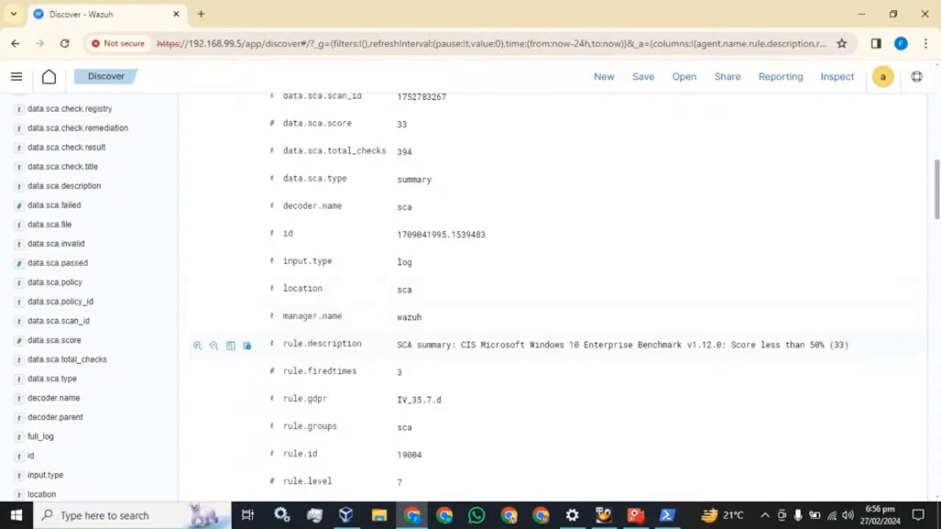
scroll(309, 346, down, 2)
scroll(309, 347, down, 1)
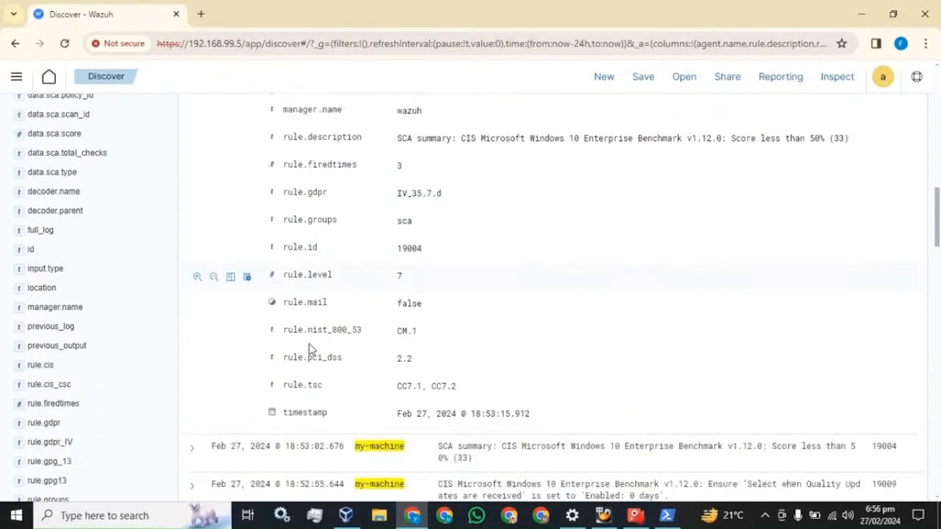
scroll(309, 353, up, 12)
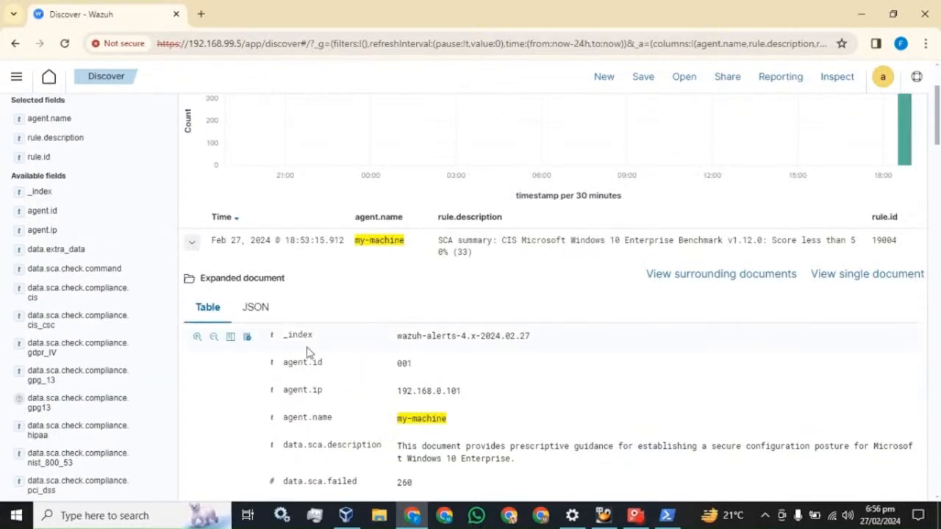
click(192, 243)
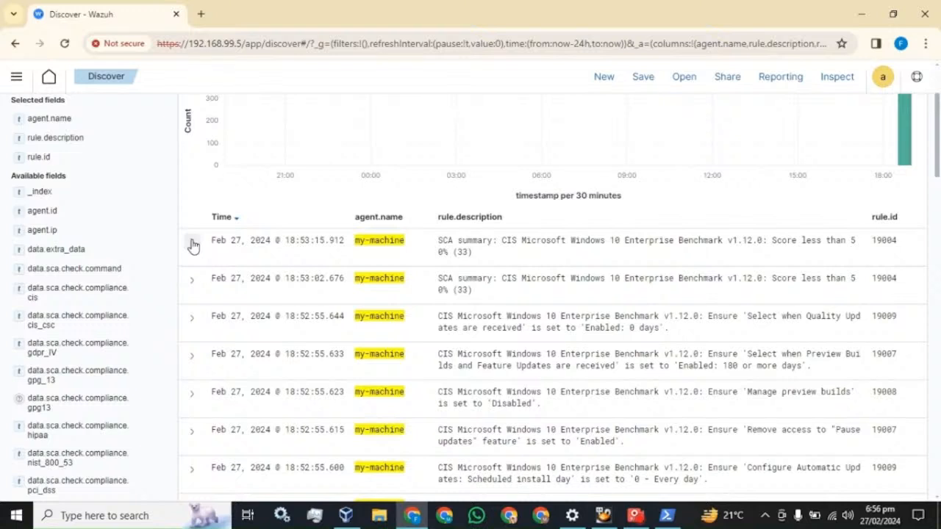
scroll(113, 225, up, 2)
click(73, 198)
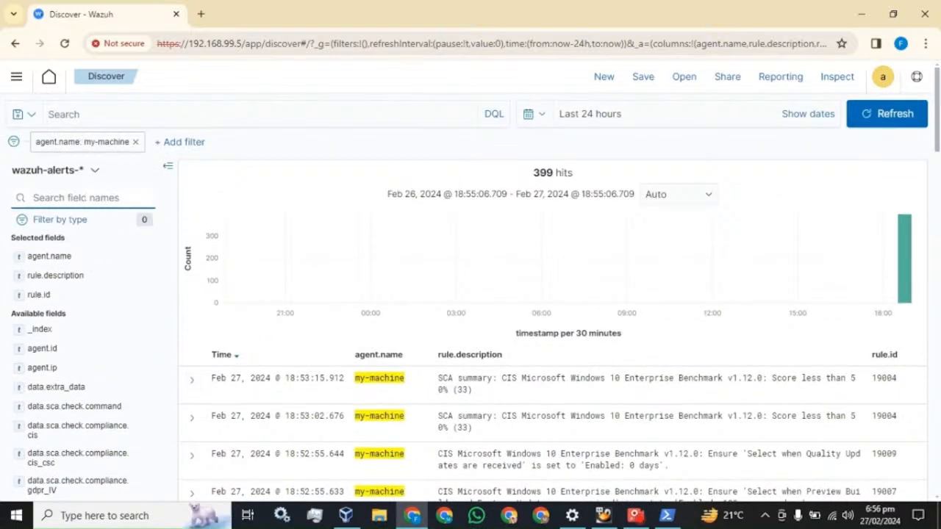
- Browse the rule. and eve field matches, clear the field search, and switch to File Explorer
text(rule)
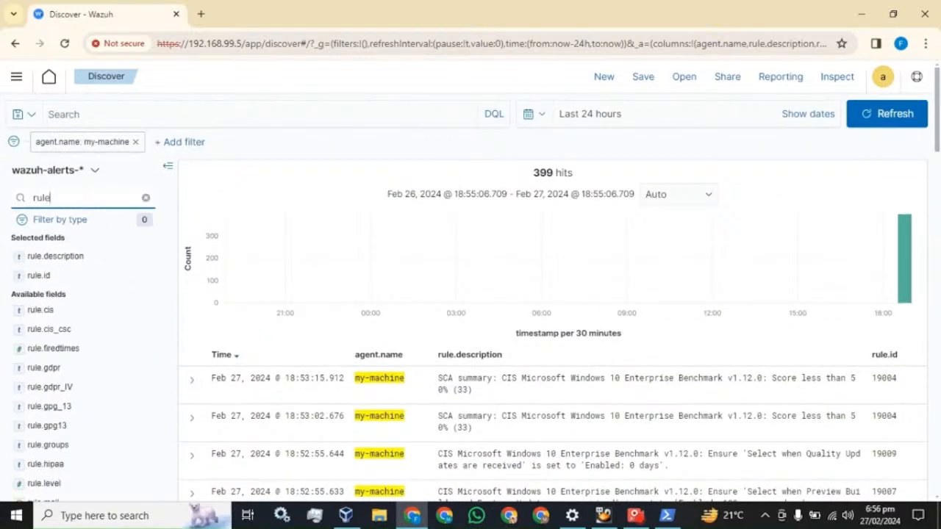
text(.)
scroll(85, 272, down, 3)
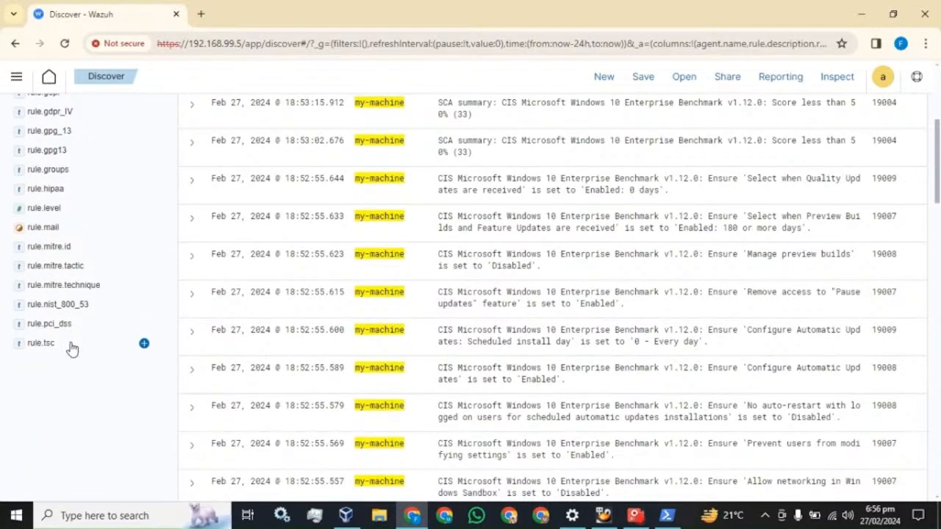
scroll(69, 342, up, 3)
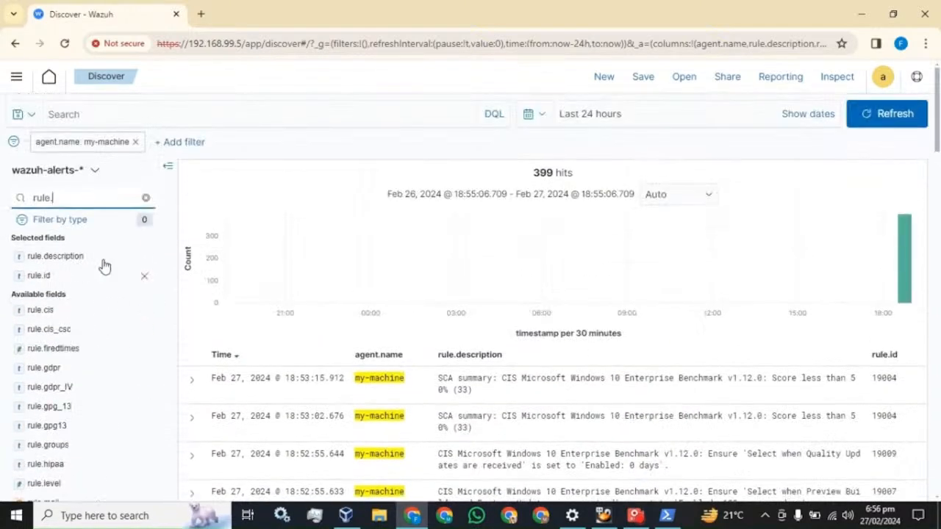
click(146, 197)
text(eve)
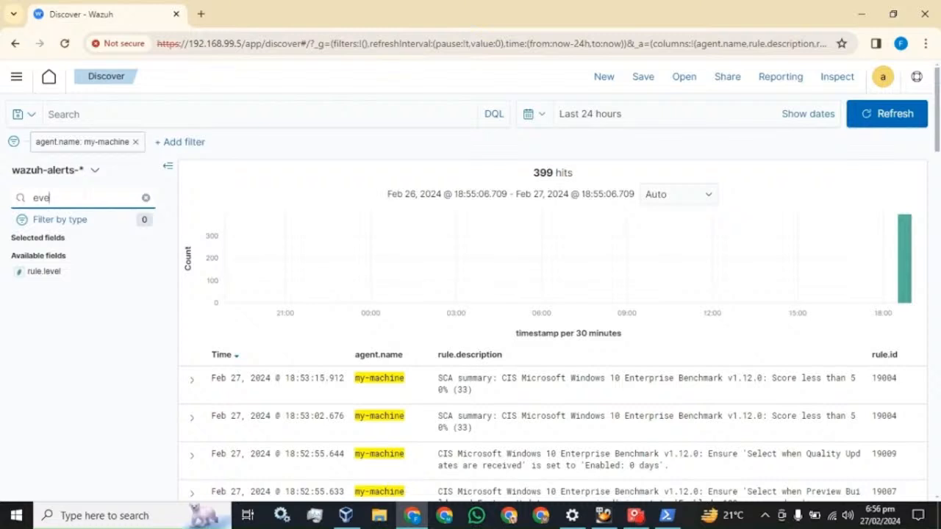
key(BackSpace)
key(BackSpace)
key(BackSpace)
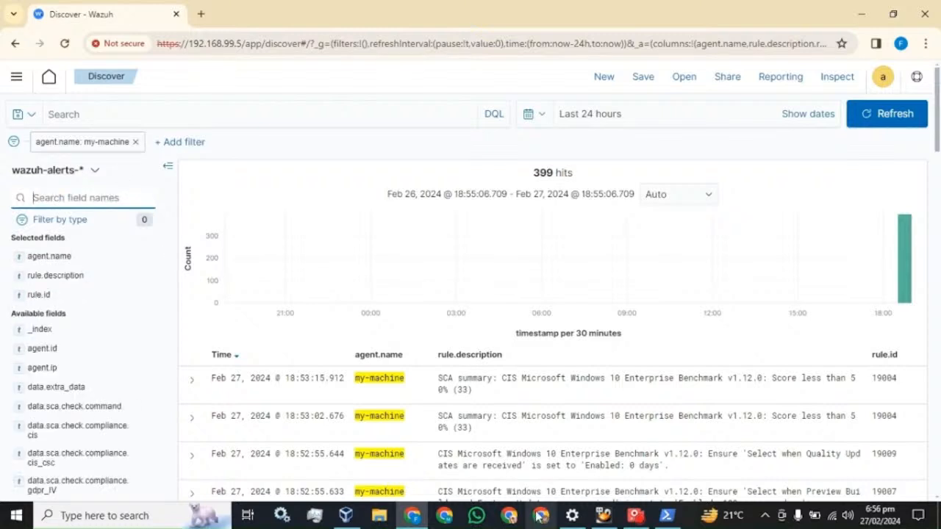
click(381, 518)
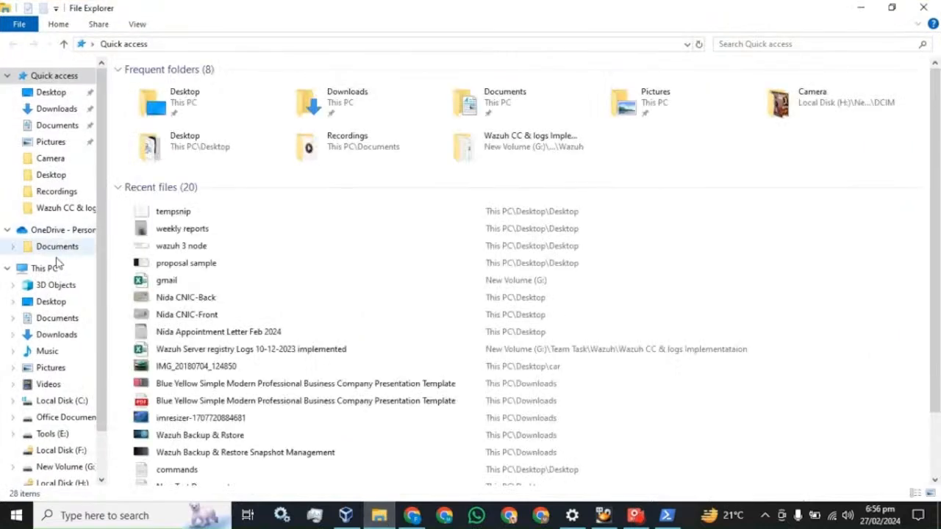
- Browse to C:\Program Files (x86)\ossec-agent and open the ossec config file in Notepad
click(22, 268)
click(7, 267)
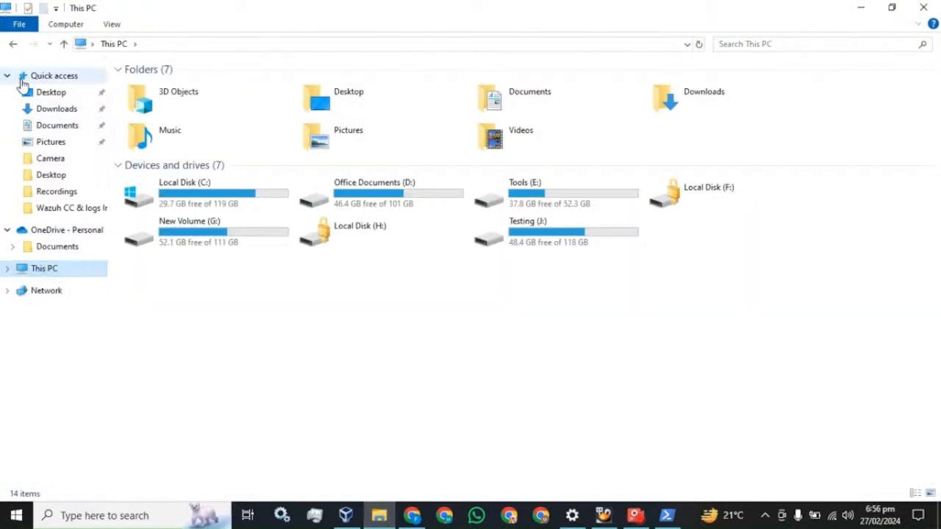
click(7, 76)
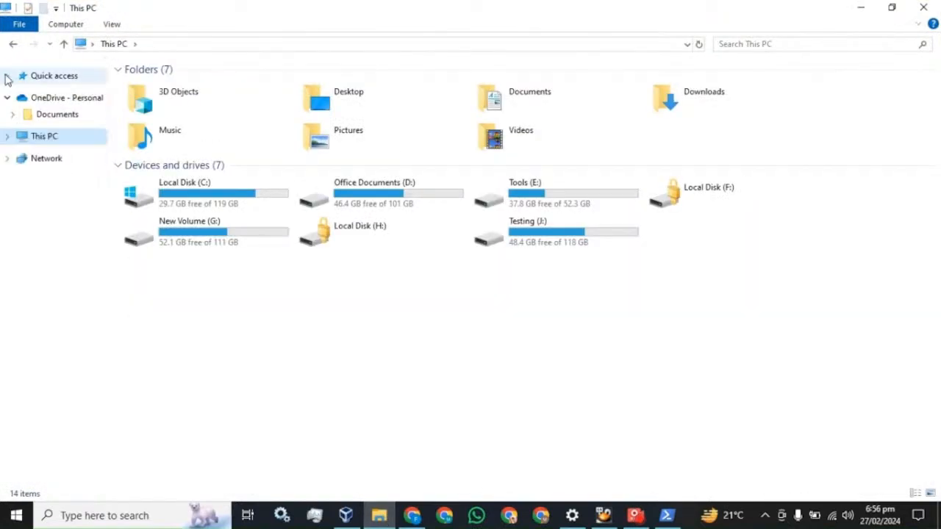
double_click(184, 203)
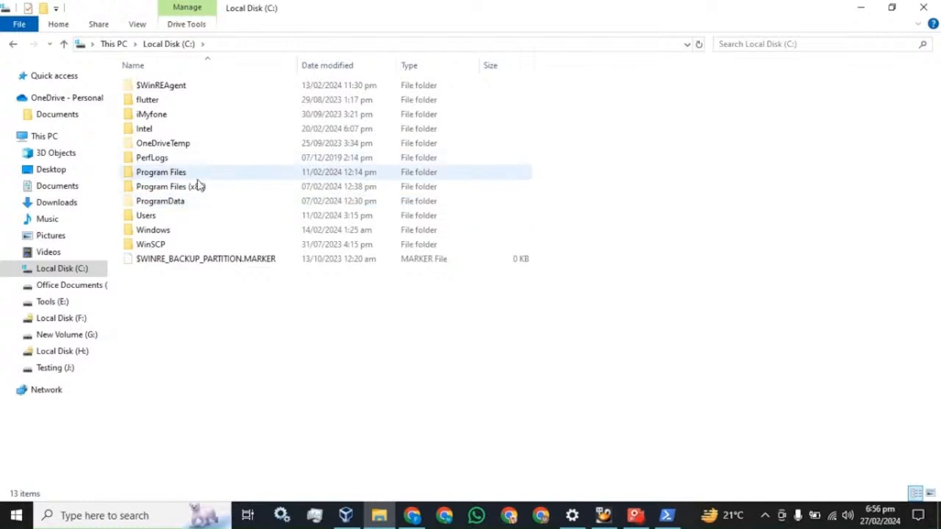
double_click(194, 187)
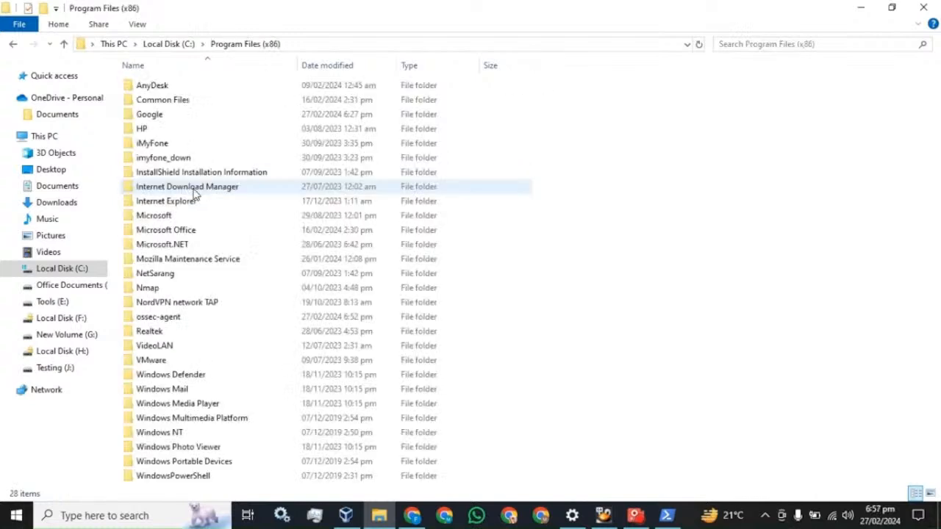
double_click(160, 318)
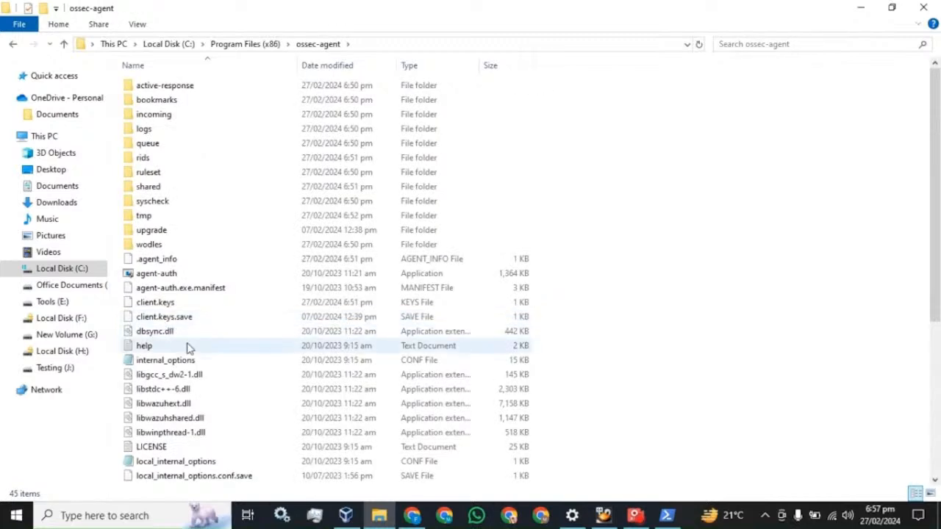
scroll(152, 339, down, 4)
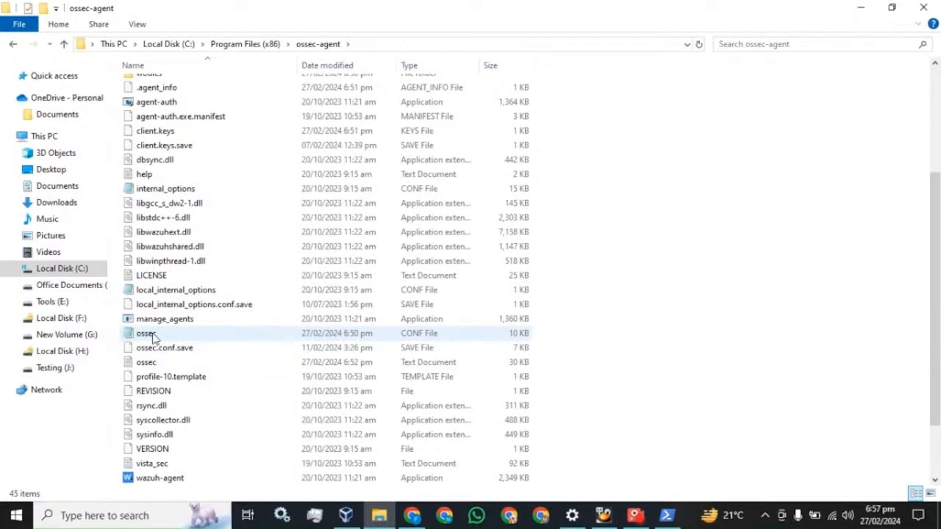
double_click(153, 334)
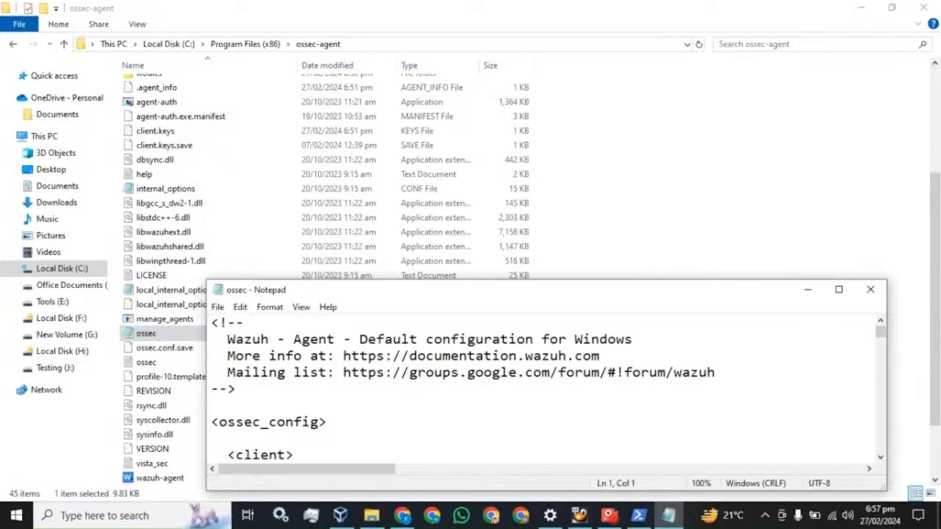
- Maximize Notepad, highlight the Security localfile block with its EventID exclusion query, then return to Chrome
click(839, 288)
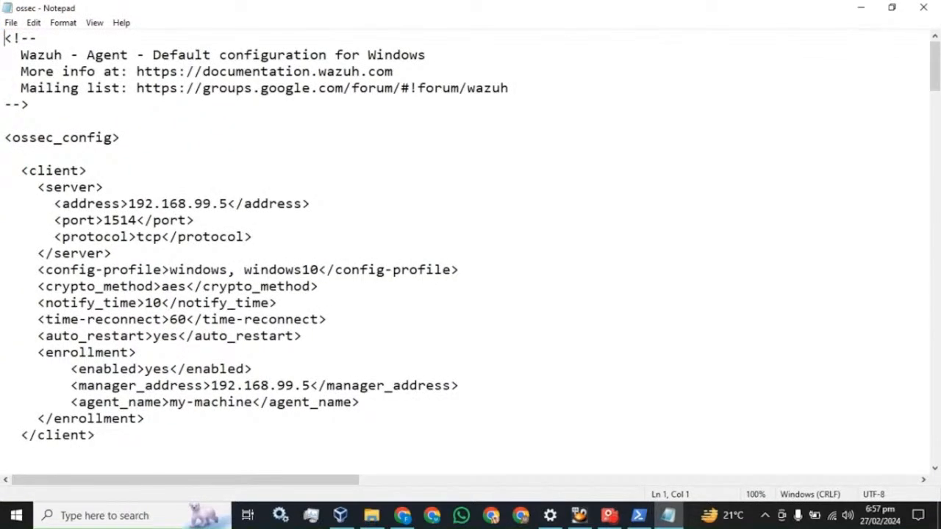
scroll(470, 249, down, 6)
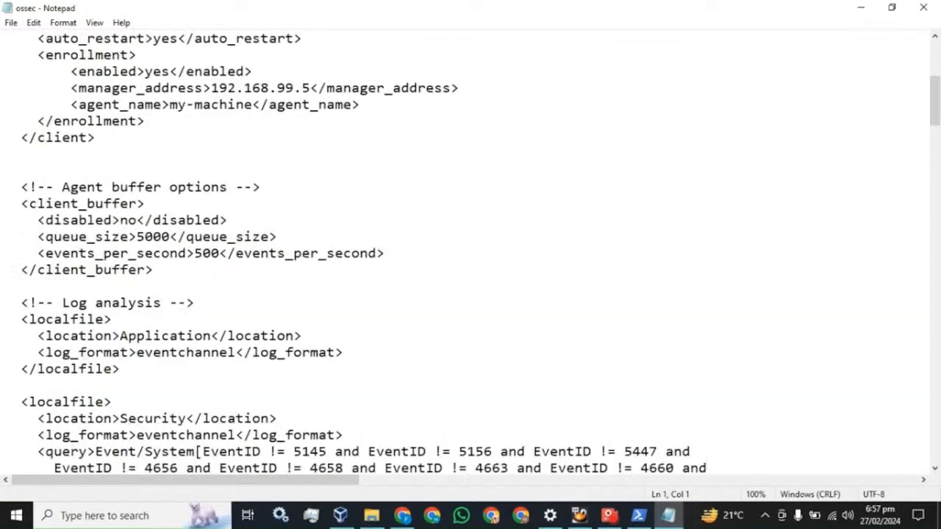
scroll(470, 250, down, 1)
scroll(470, 250, down, 1)
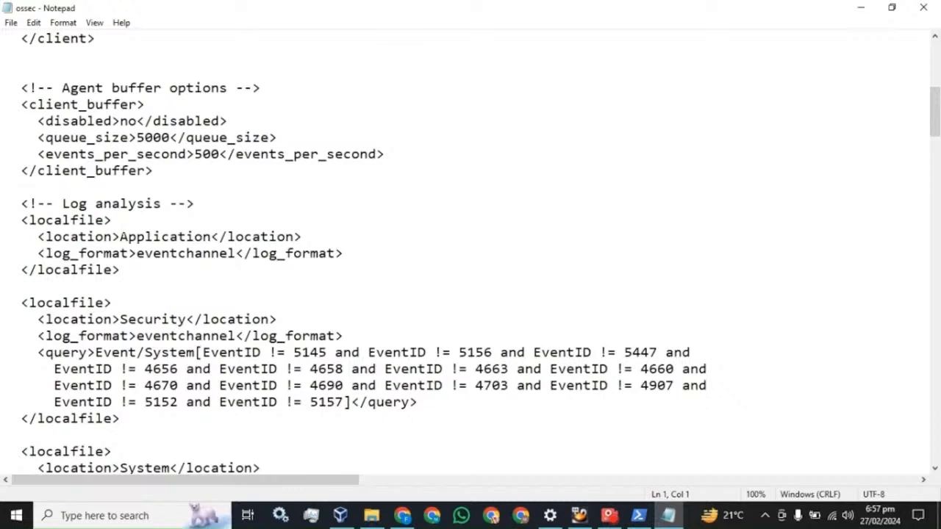
scroll(471, 250, down, 1)
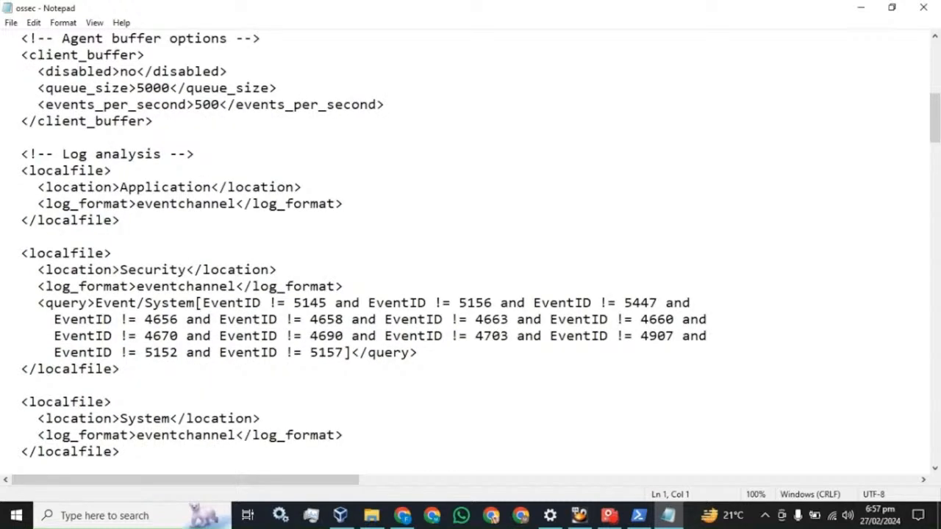
drag(22, 253, 130, 354)
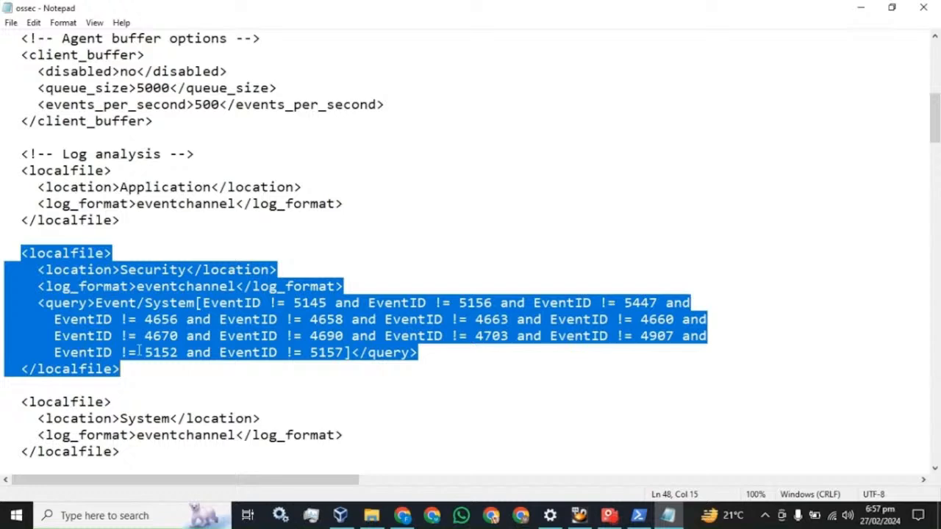
click(403, 520)
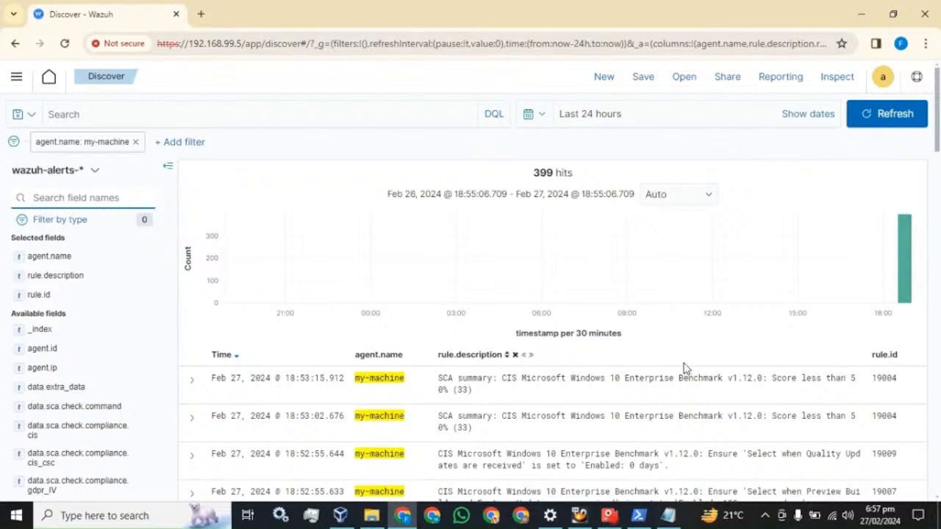
text(even)
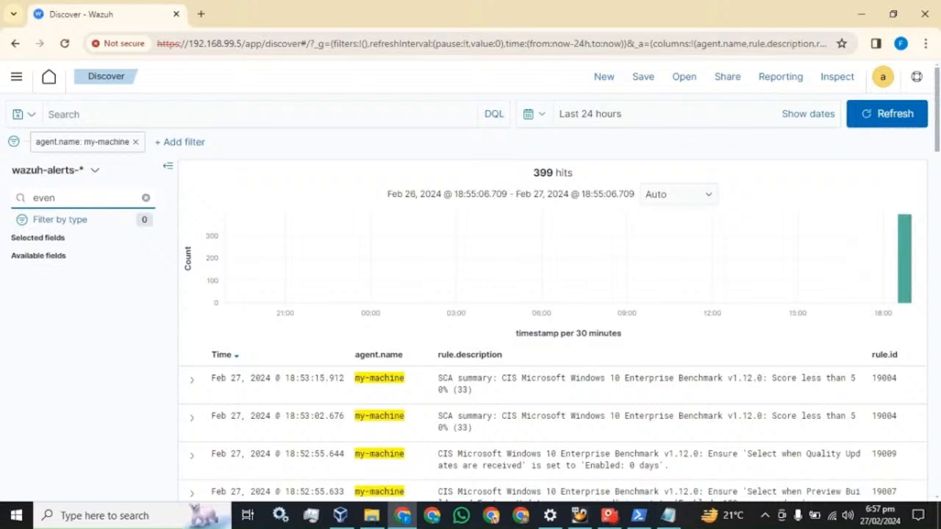
scroll(856, 377, down, 3)
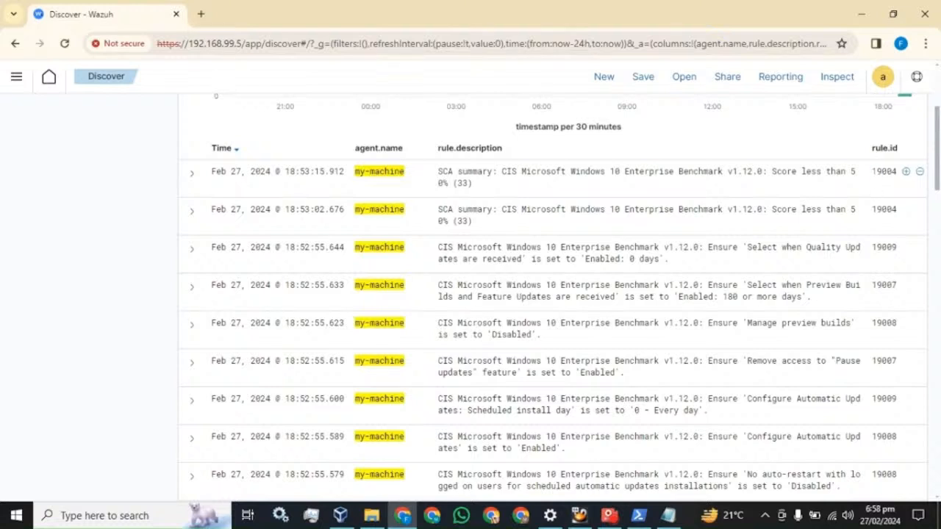
double_click(878, 172)
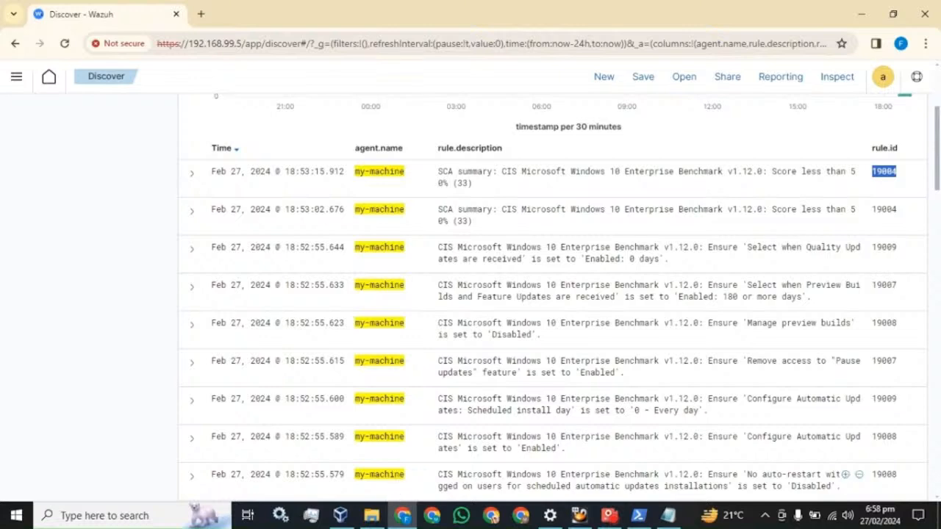
- Paste a duplicate ' and EventID != 5157' clause after the Security query's final 5157
click(673, 516)
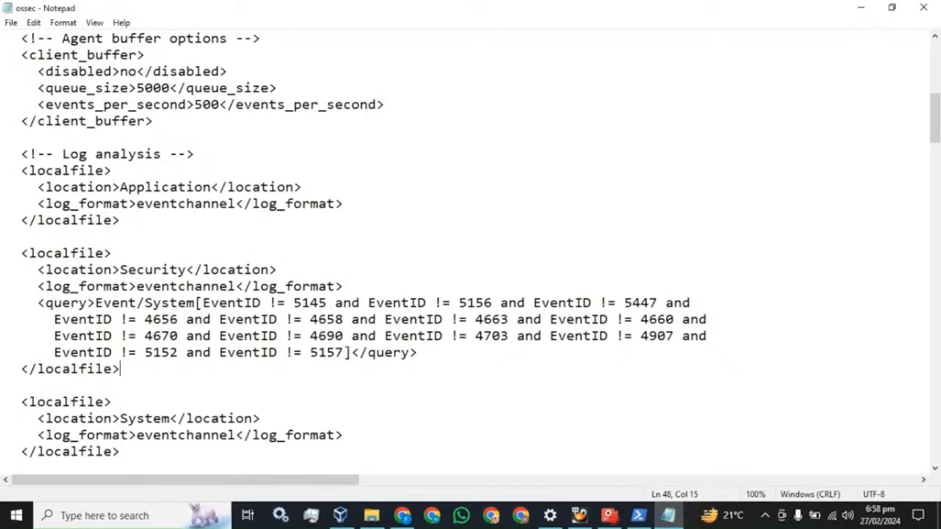
click(344, 353)
drag(344, 353, 178, 353)
key(ctrl+c)
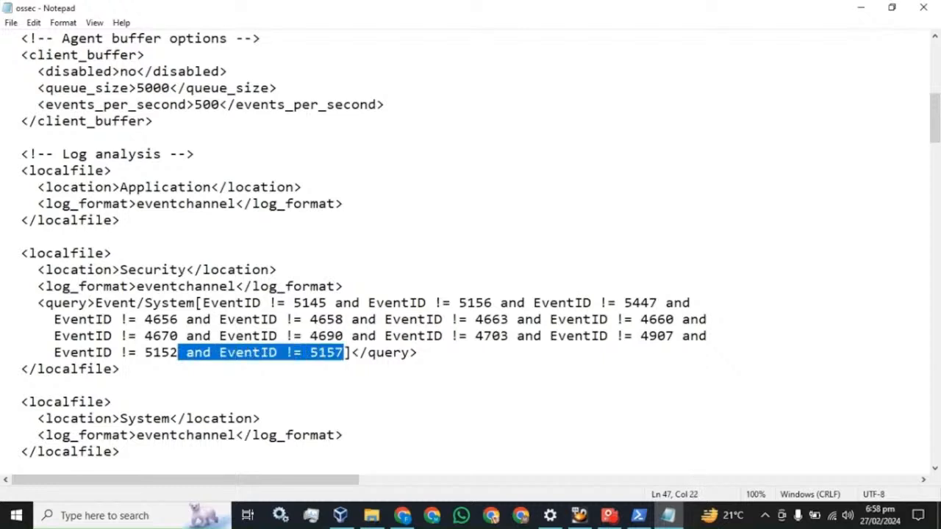
click(343, 353)
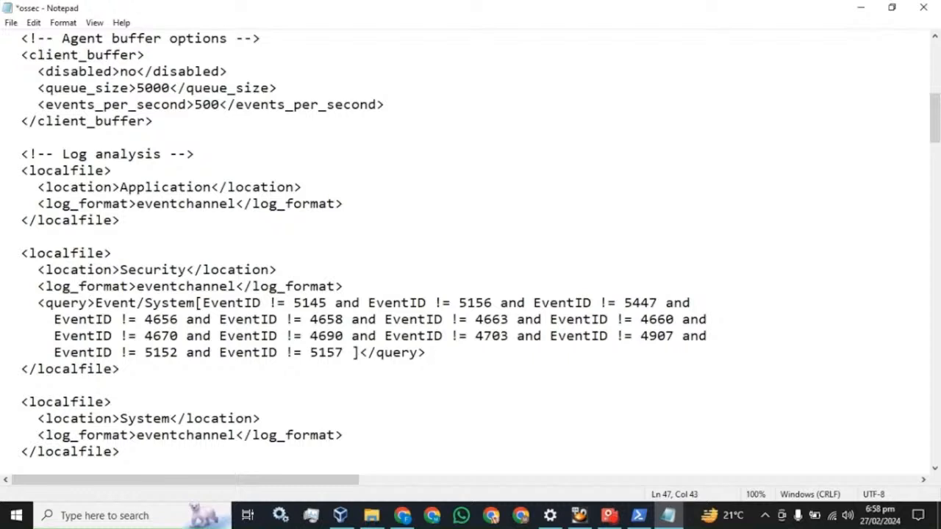
key(ctrl+v)
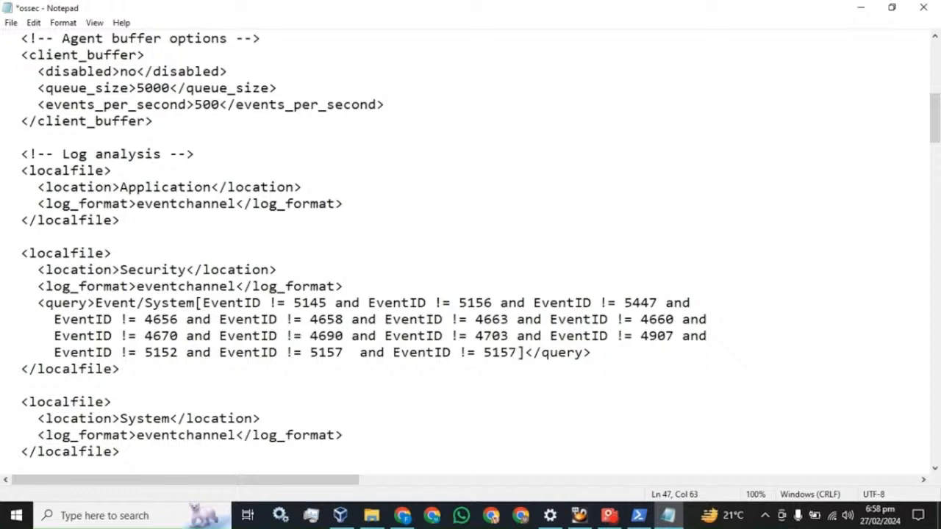
- Delete the duplicated EventID clause, save the ossec config, and close Notepad
key(shift+Left)
key(shift+Left)
key(shift+Left)
key(shift+Left)
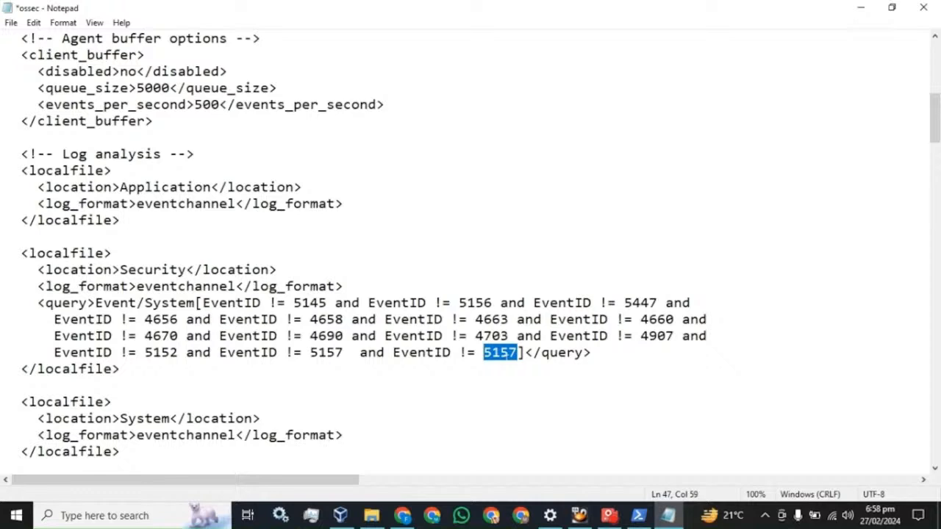
key(Left)
key(shift+End)
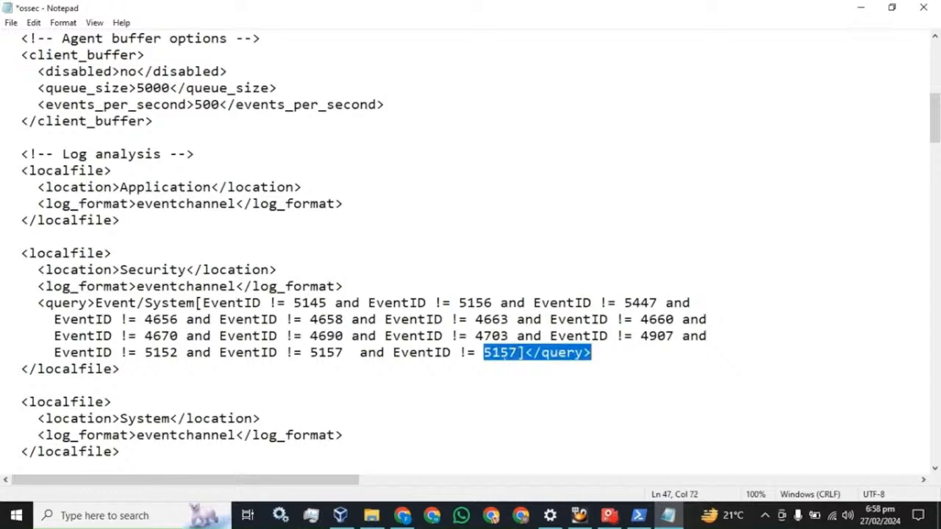
click(516, 362)
drag(517, 353, 351, 353)
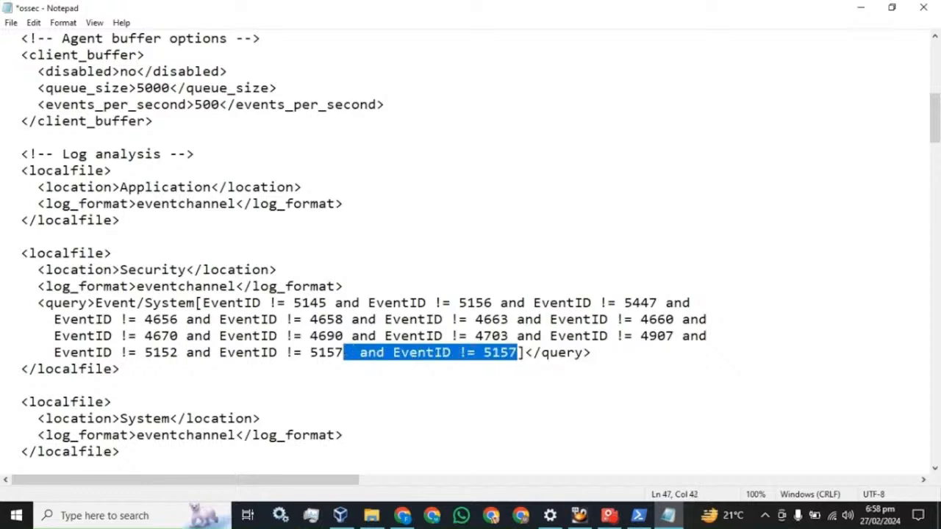
key(BackSpace)
key(BackSpace)
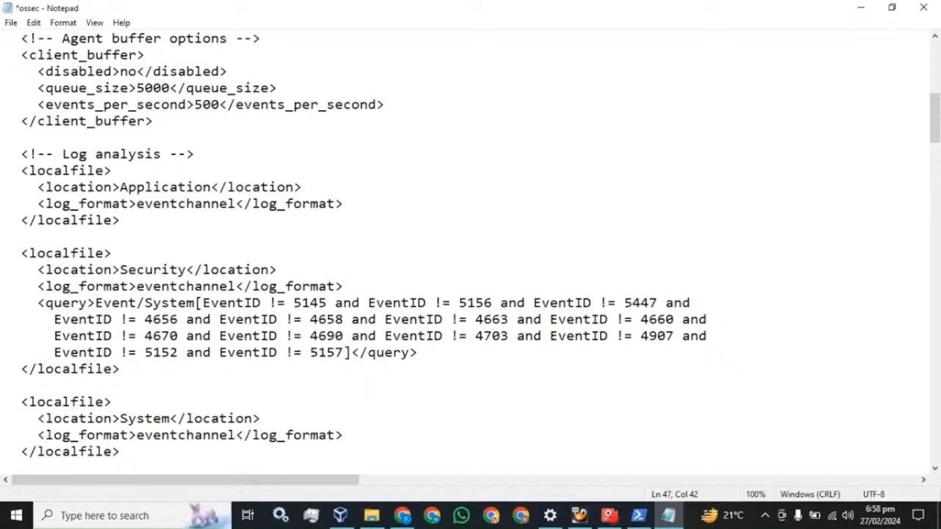
key(ctrl+s)
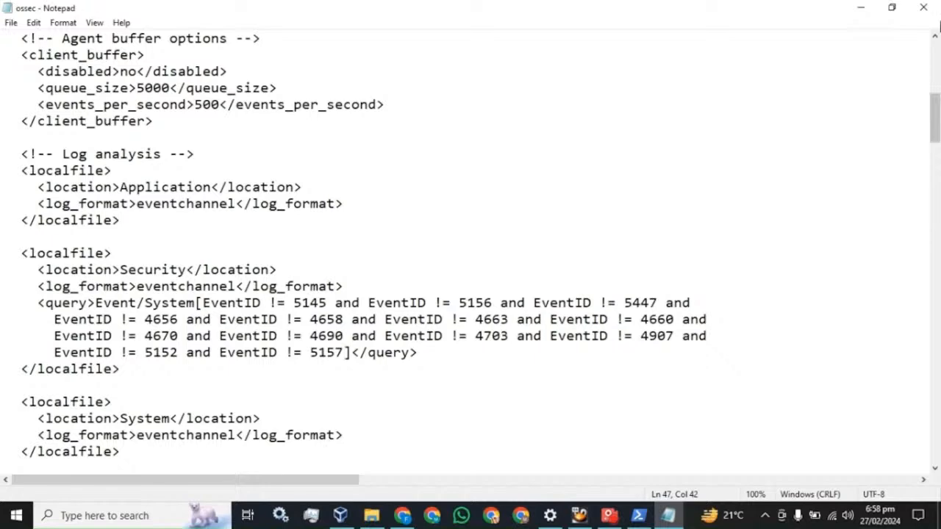
click(923, 7)
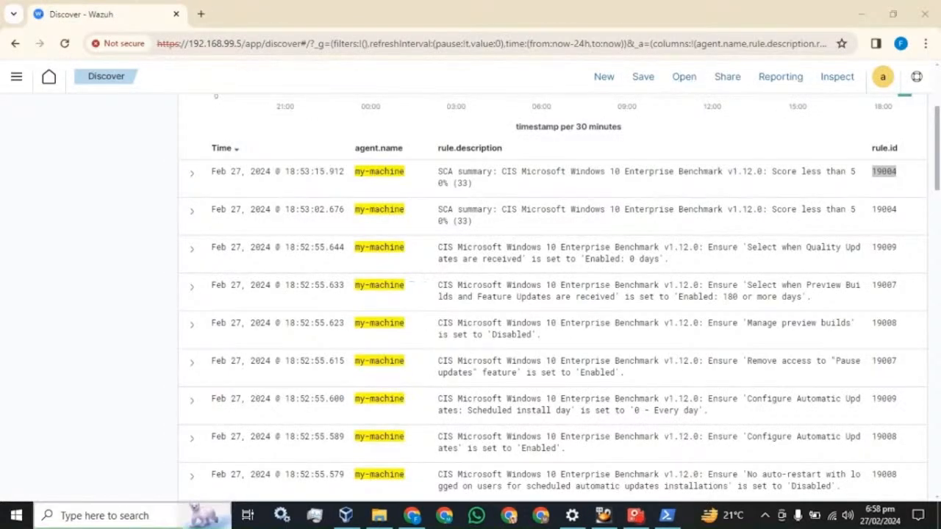
- Close Settings, confirm Wazuh Windows Agent is running in Services, then return to Chrome
click(572, 515)
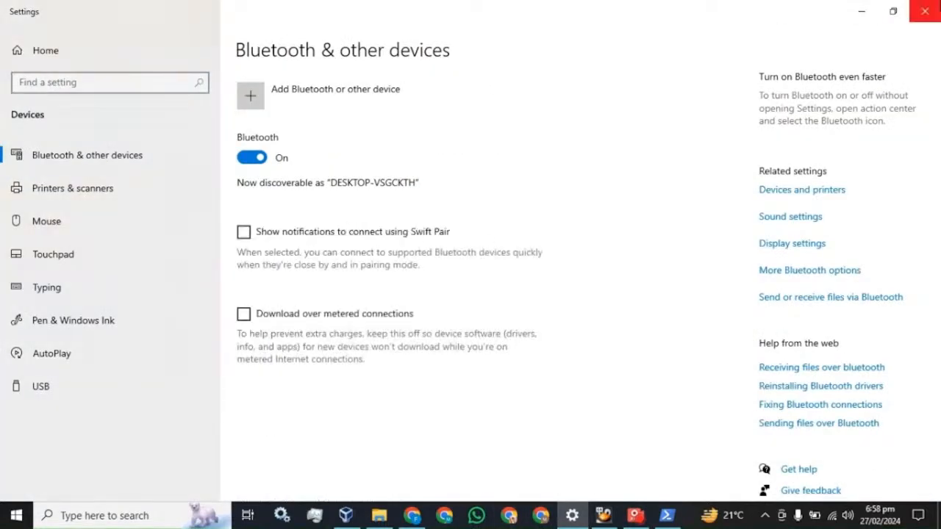
click(924, 11)
click(153, 515)
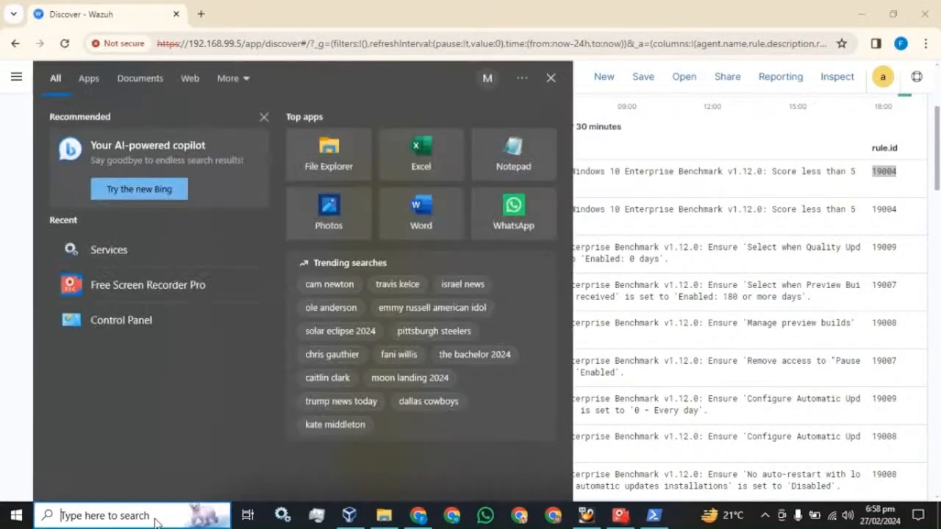
text(serv)
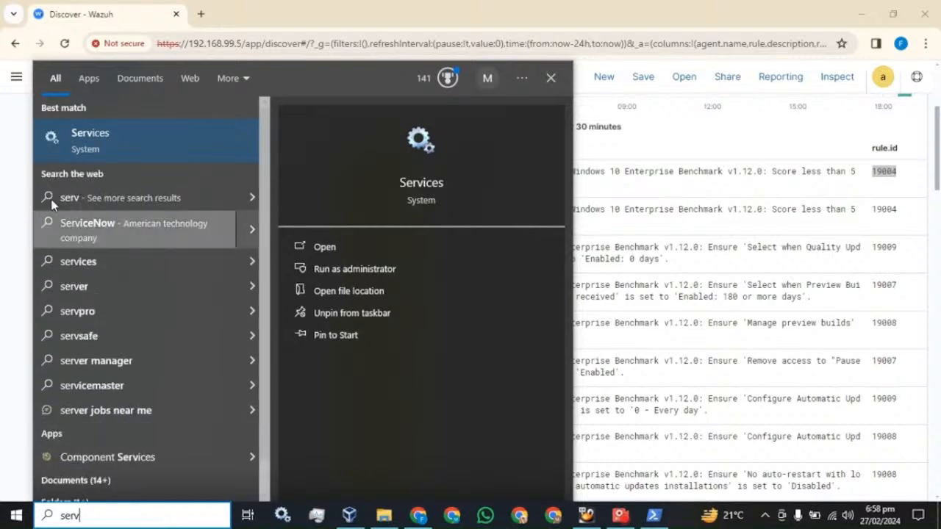
click(99, 151)
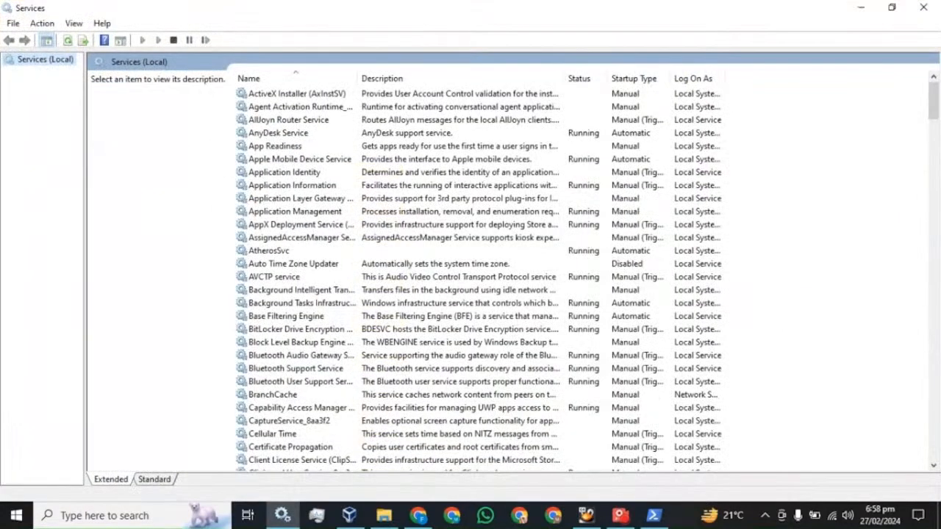
click(315, 163)
key(w)
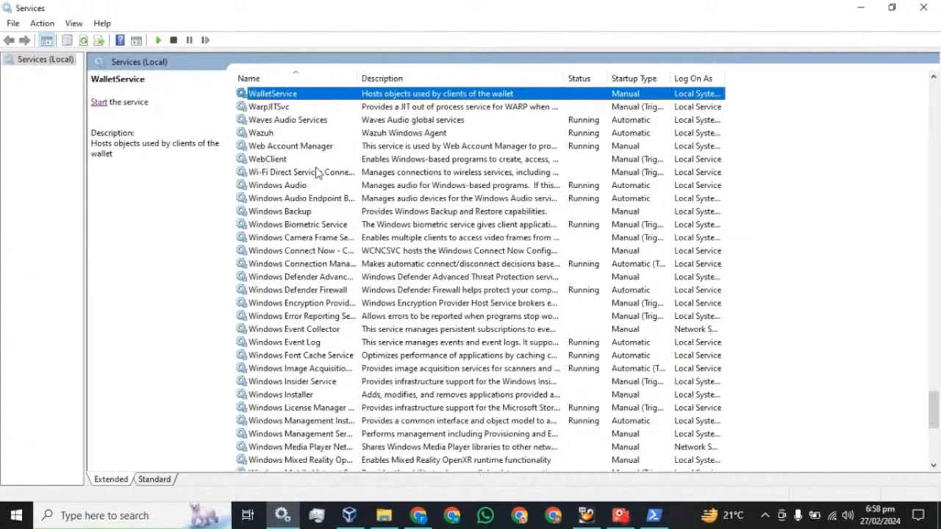
click(280, 133)
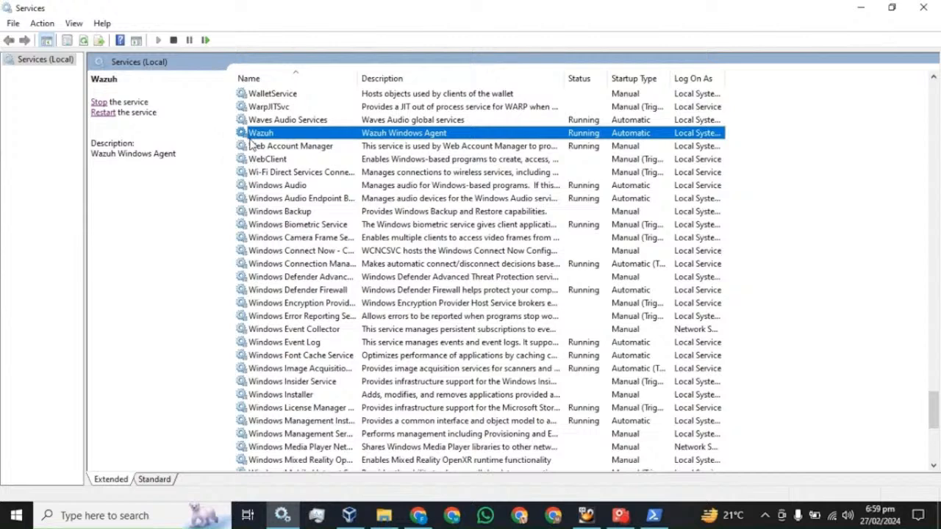
click(860, 7)
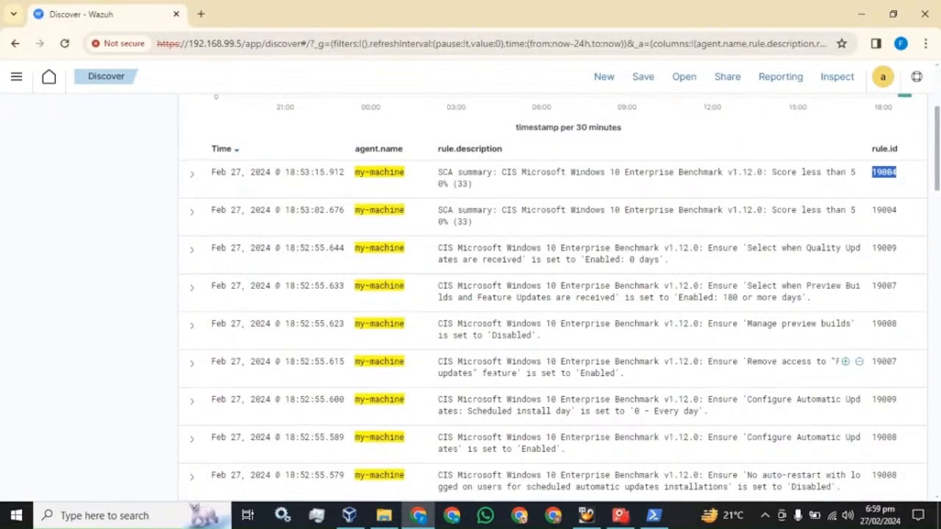
- Refresh Discover and add data.win.system.eventID as a column, showing 4624 for the logon alert
scroll(458, 331, up, 3)
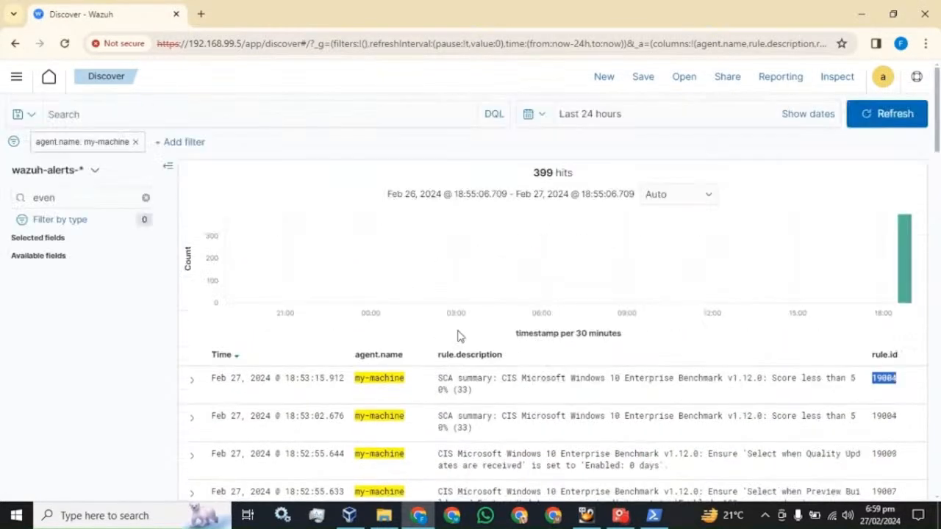
click(889, 119)
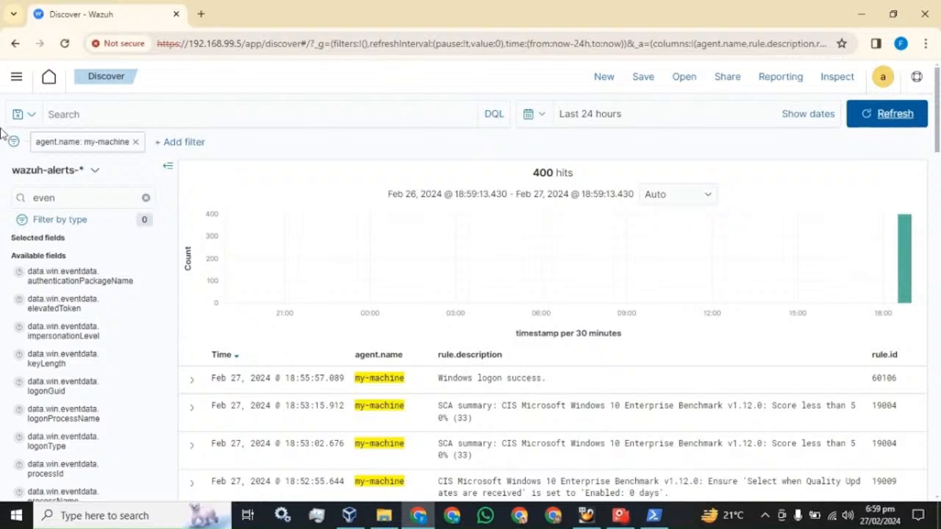
click(54, 197)
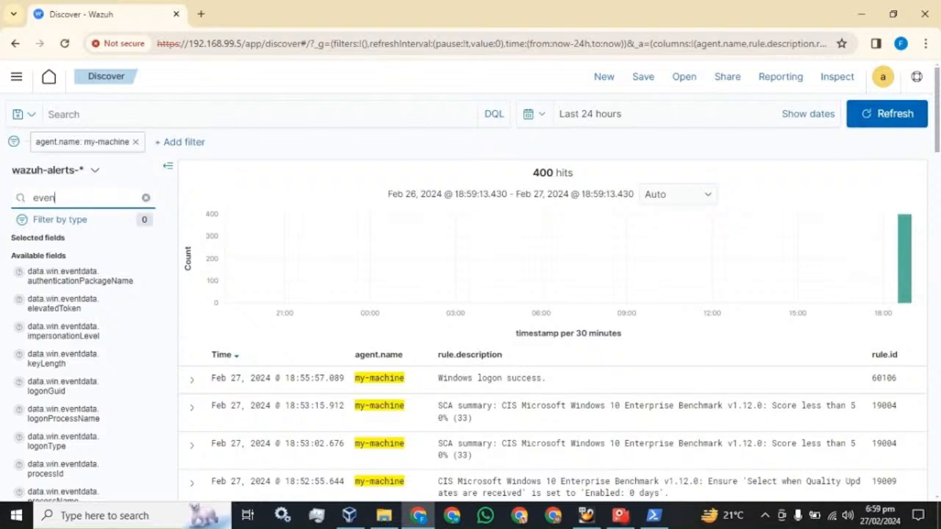
text(t)
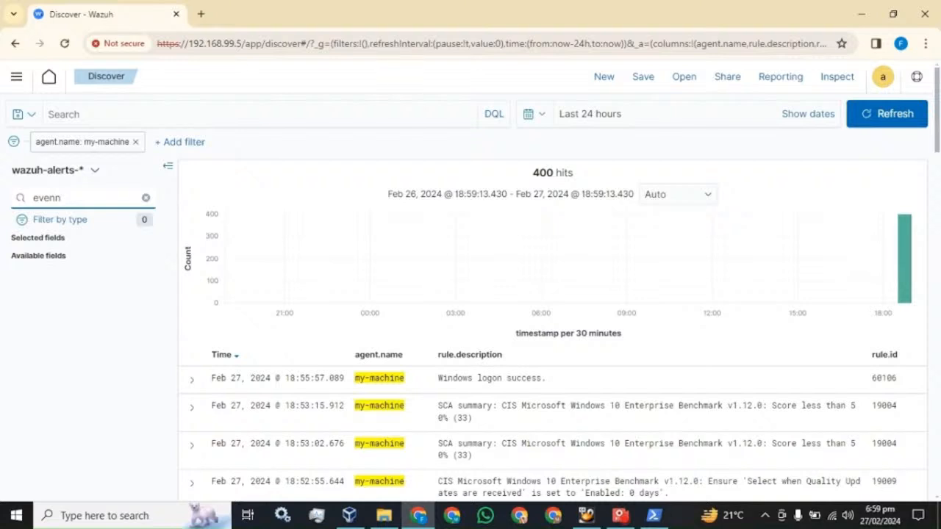
text(.ID)
key(BackSpace)
key(BackSpace)
key(BackSpace)
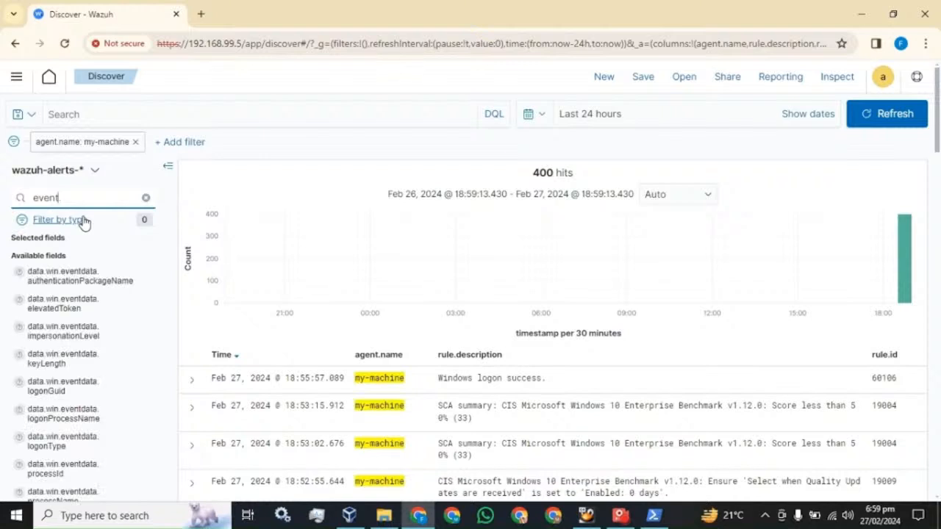
text(ID)
key(BackSpace)
key(BackSpace)
text(ID)
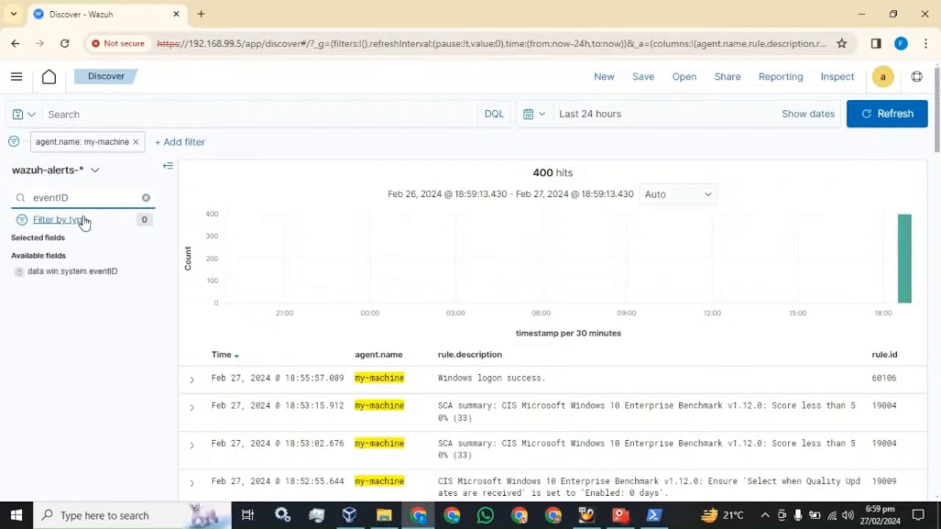
click(145, 272)
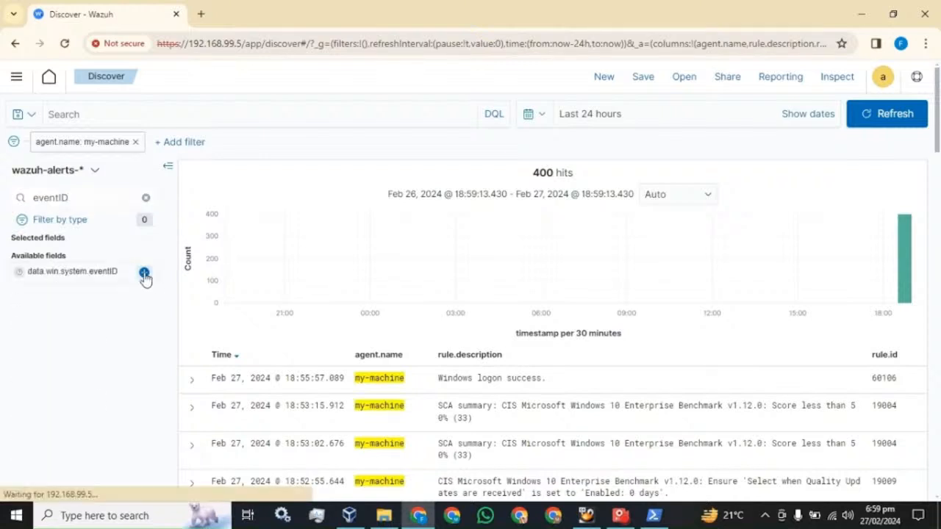
scroll(792, 392, down, 1)
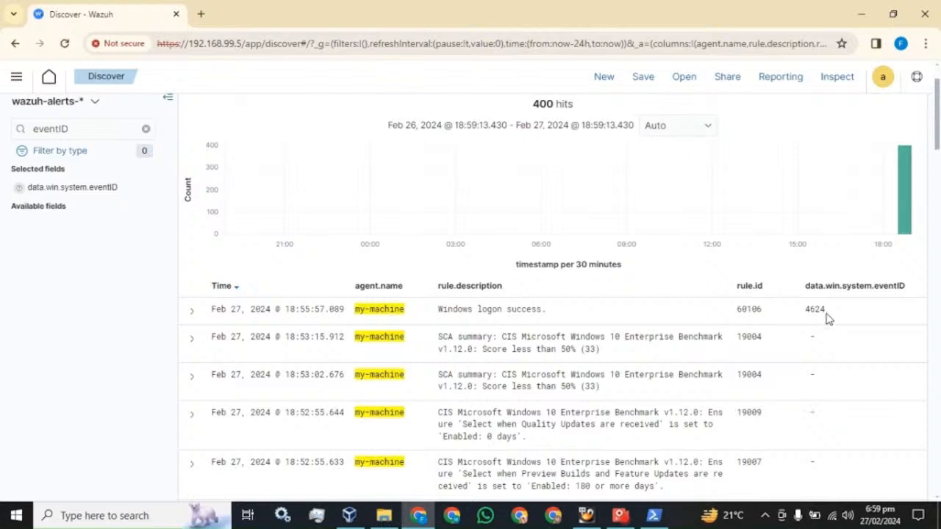
drag(826, 312, 804, 309)
drag(437, 312, 532, 321)
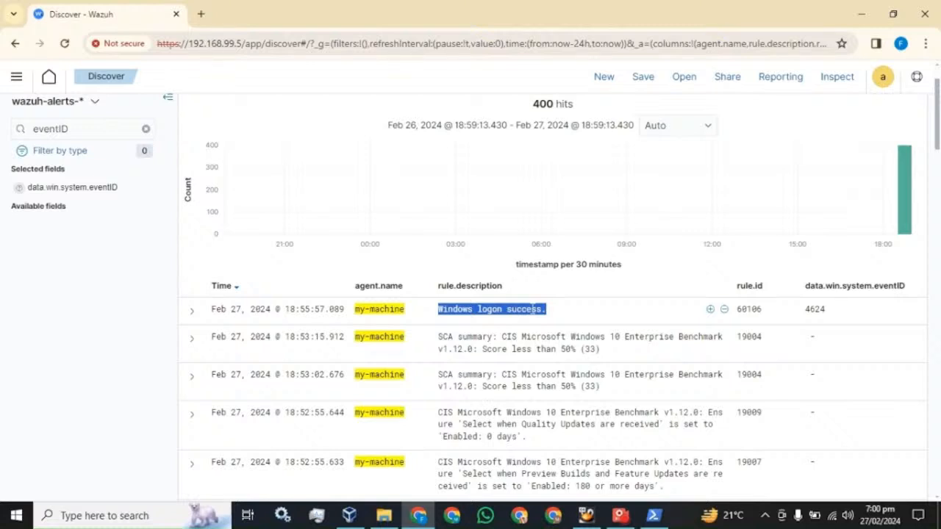
scroll(782, 211, up, 1)
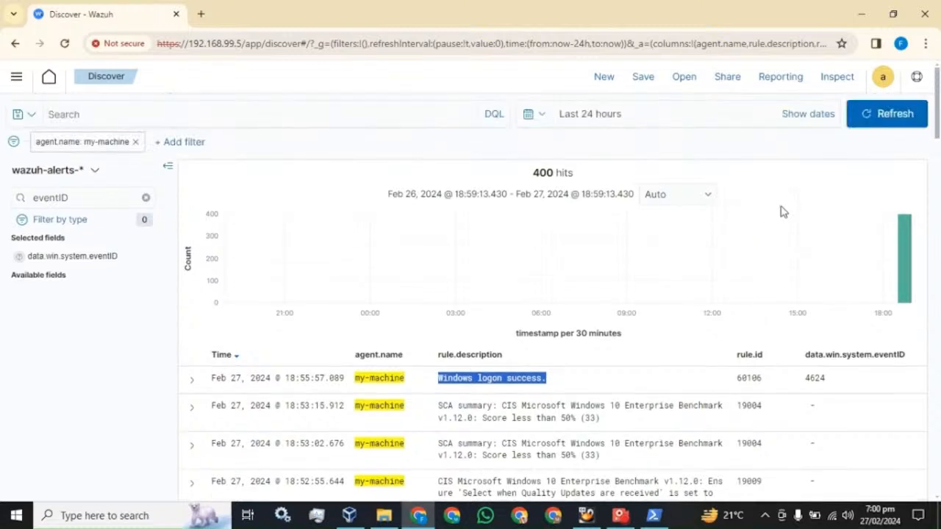
click(874, 112)
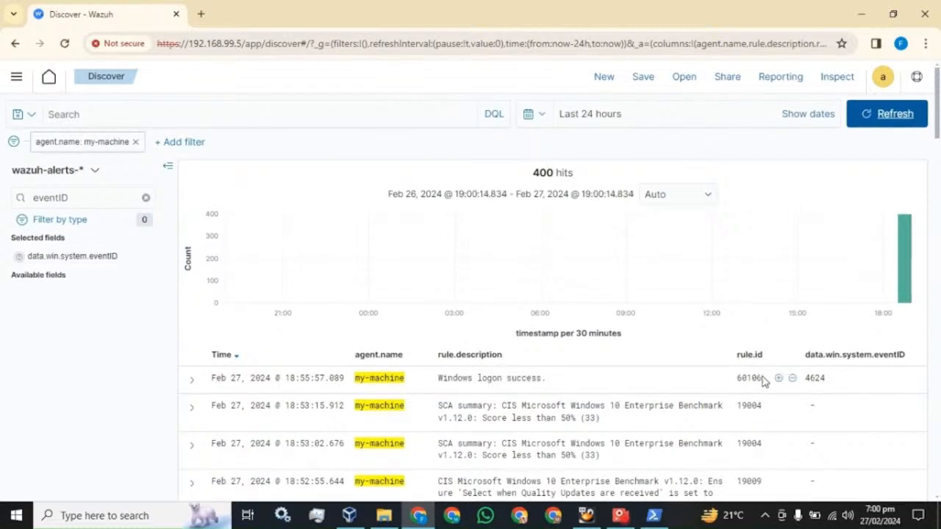
drag(762, 380, 735, 379)
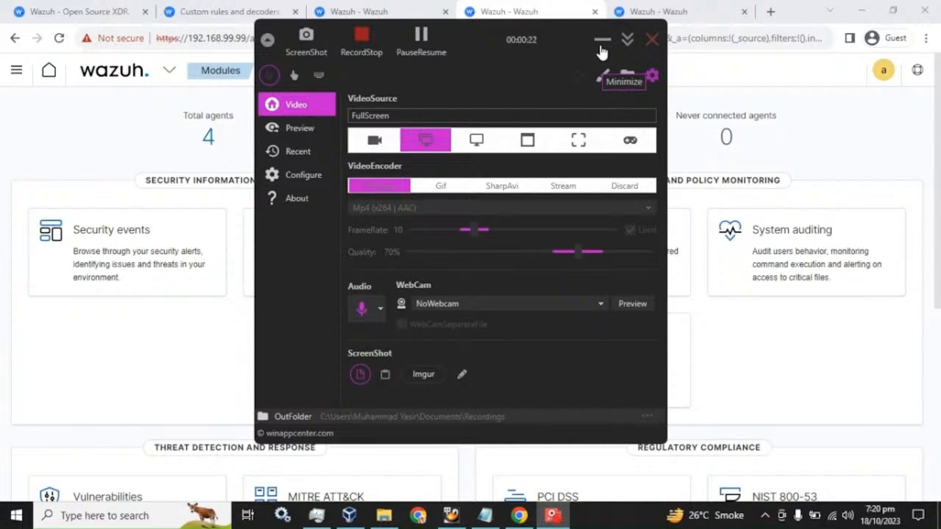
- On the Custom rules and decoders docs page, highlight the 100000 to 120000 custom rule ID range
click(601, 44)
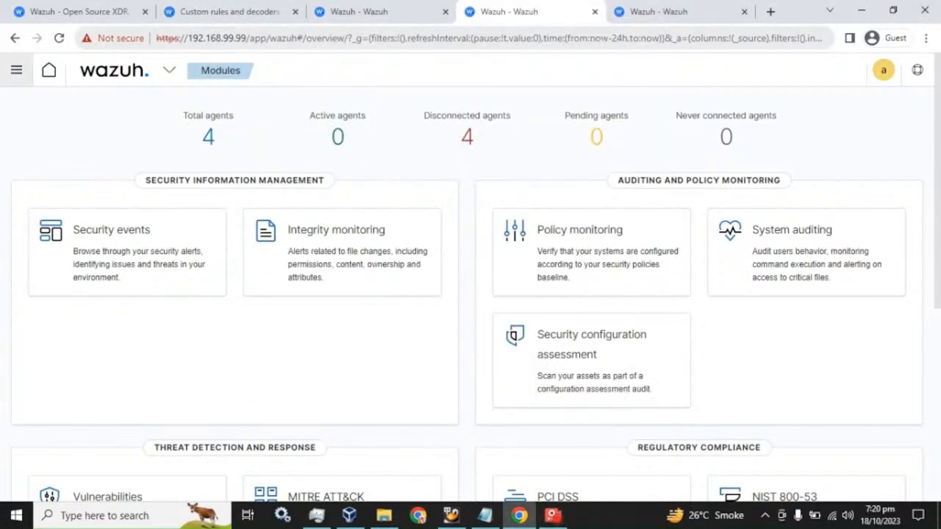
click(218, 9)
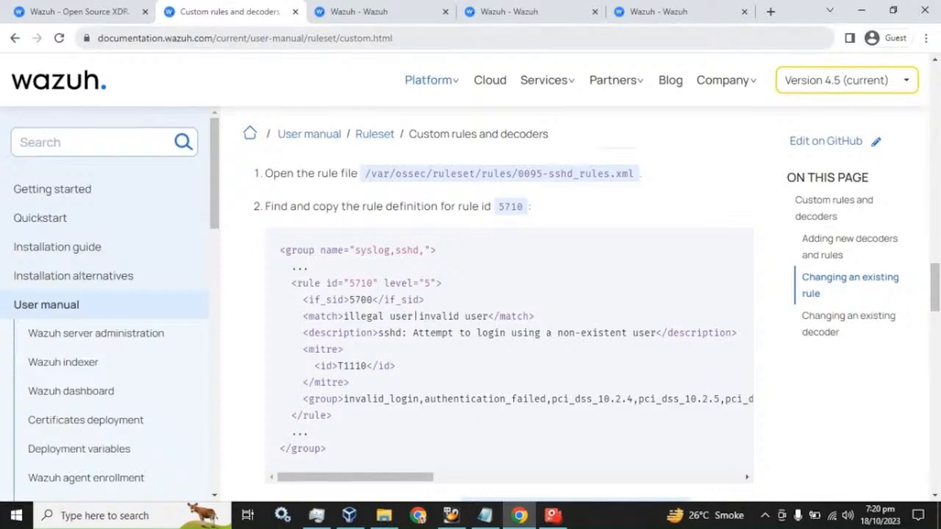
scroll(403, 292, up, 10)
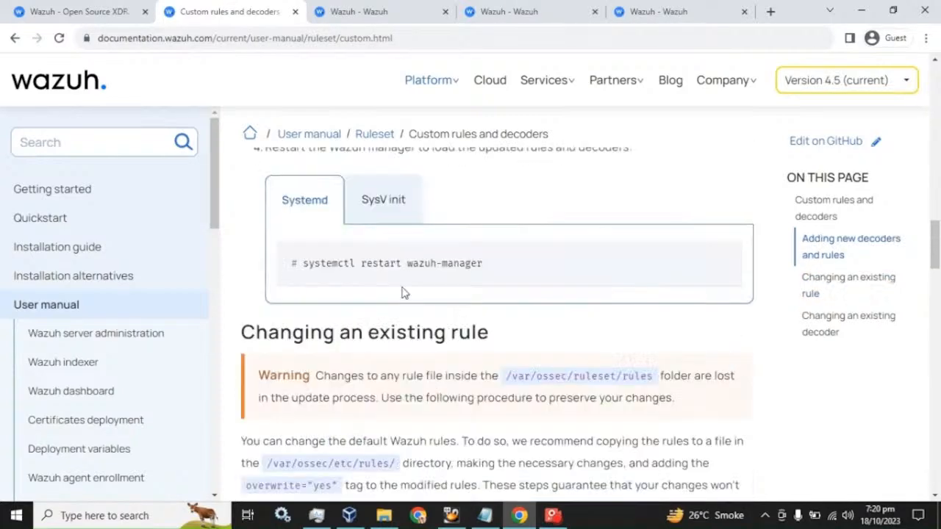
scroll(402, 292, up, 15)
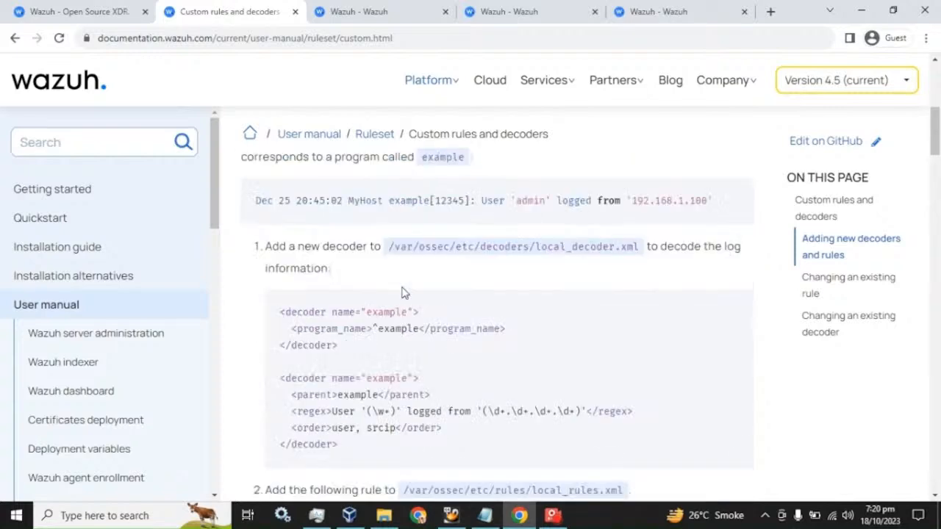
scroll(403, 291, down, 2)
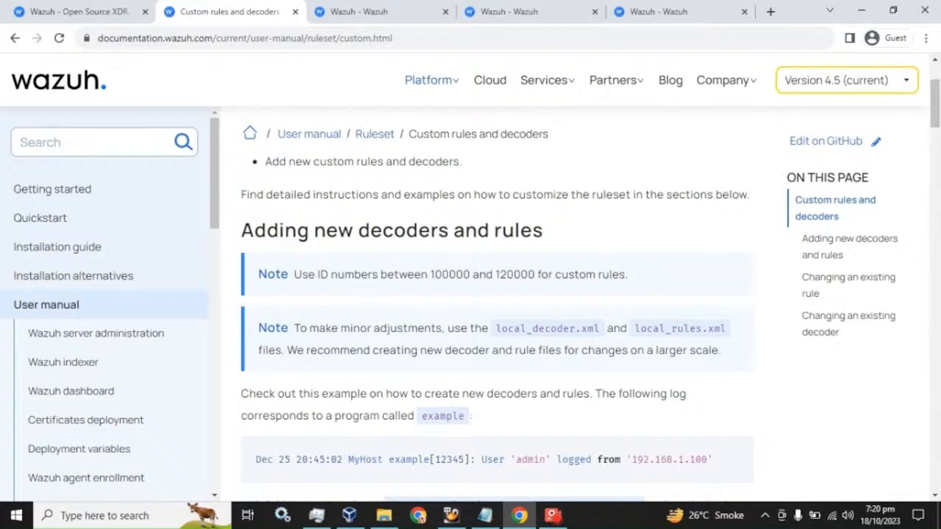
drag(431, 274, 534, 274)
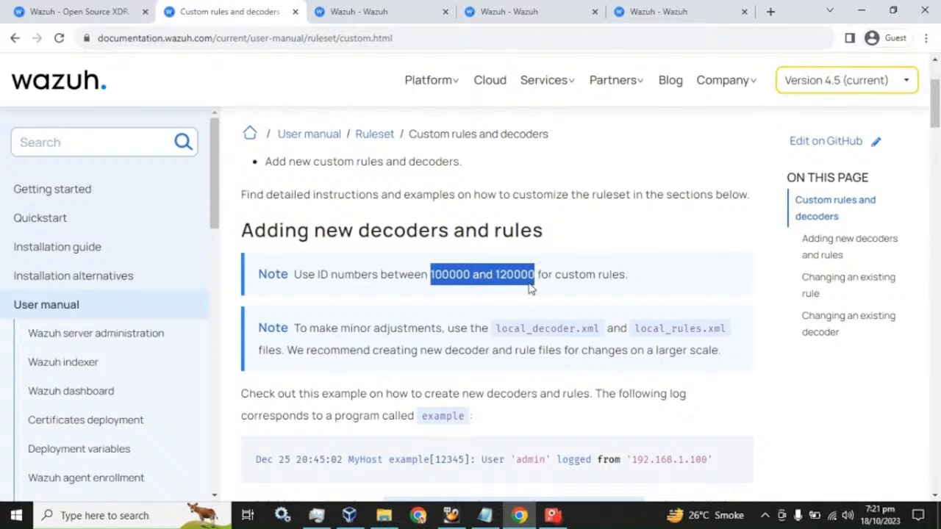
- Refresh Security events and scroll to the new rule 100020 ssh authentication alert
click(368, 9)
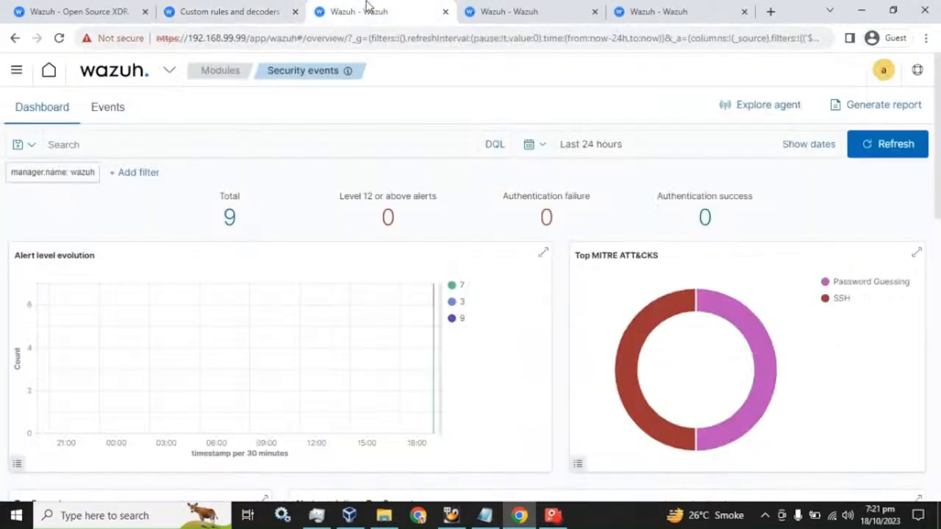
click(902, 145)
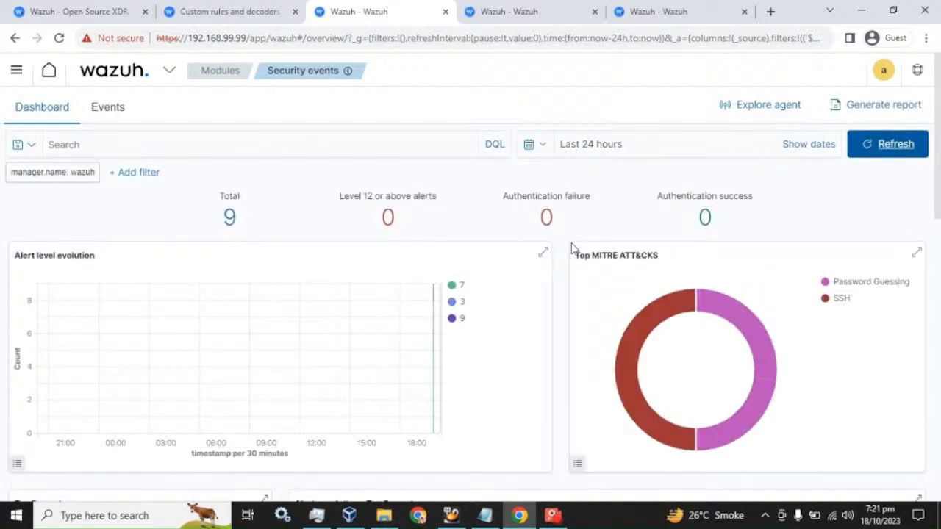
scroll(570, 250, down, 7)
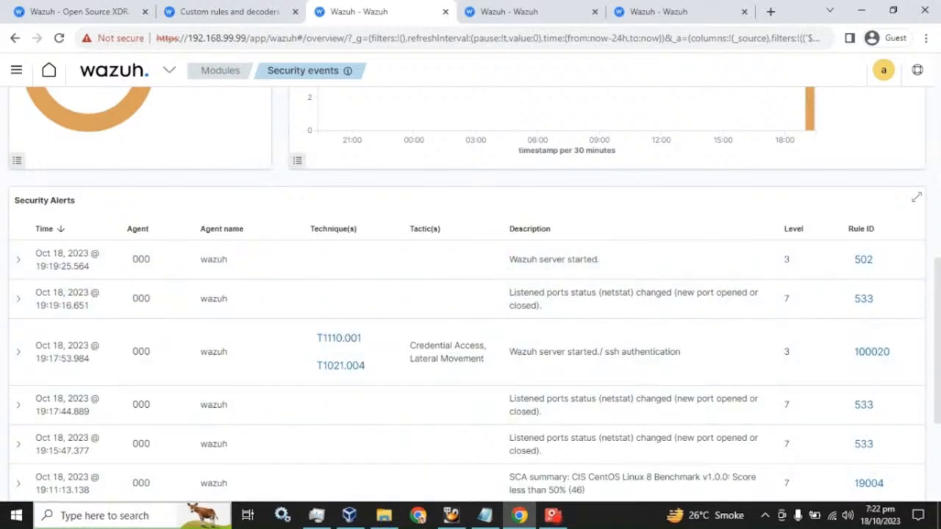
click(130, 515)
text(cmd)
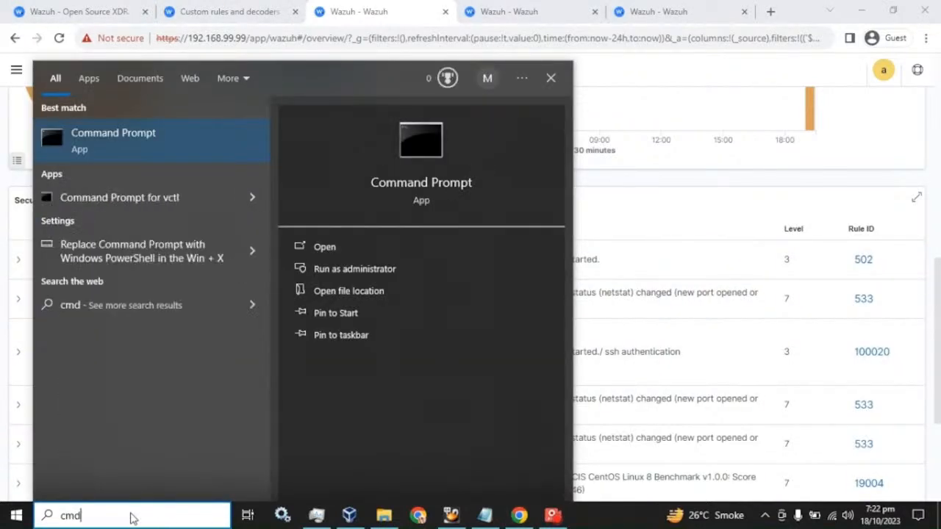
key(Return)
text(ss)
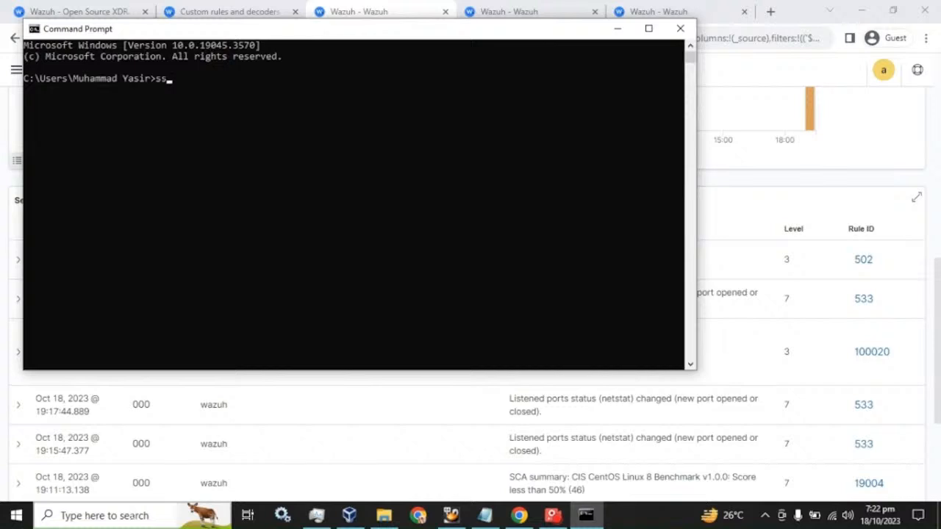
text(h root@192.168.99)
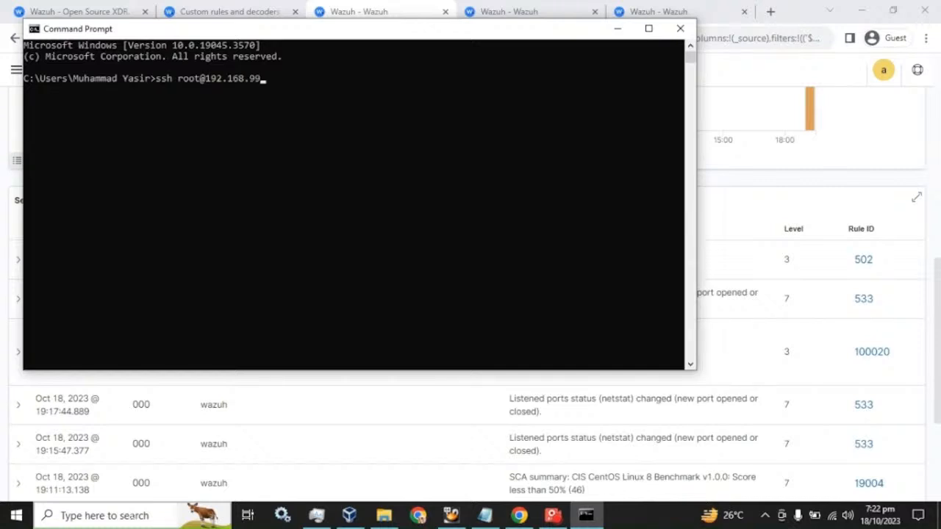
text(.99)
key(Return)
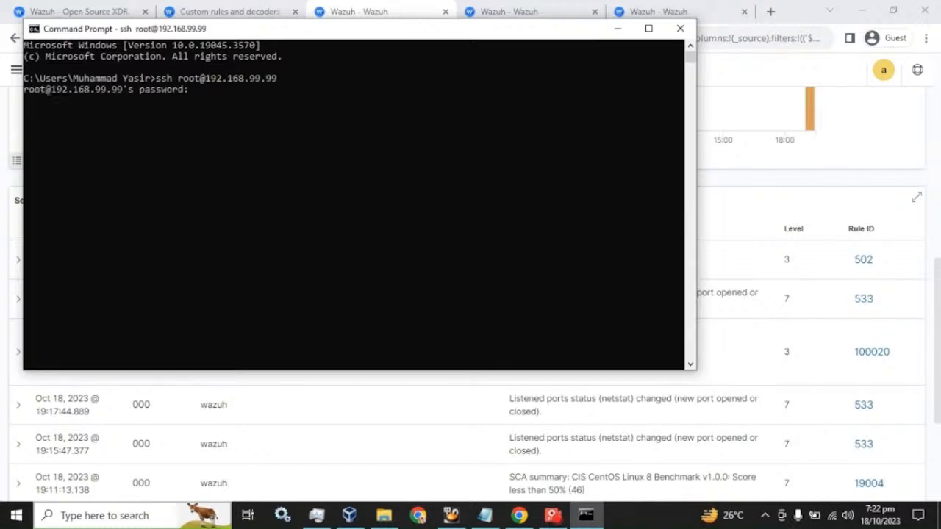
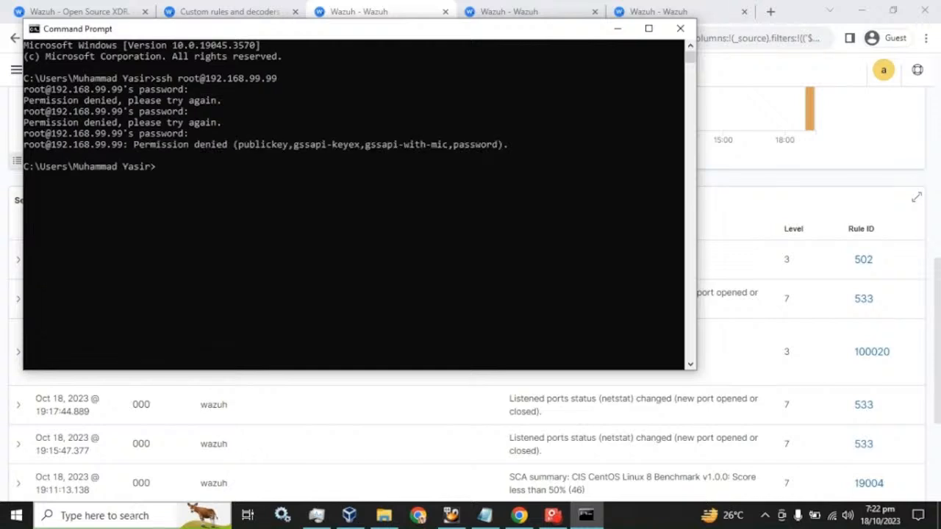
click(346, 18)
- Refresh Security events until the failed SSH logins show as rule 5760 alerts, then view the Modules overview
scroll(653, 208, up, 10)
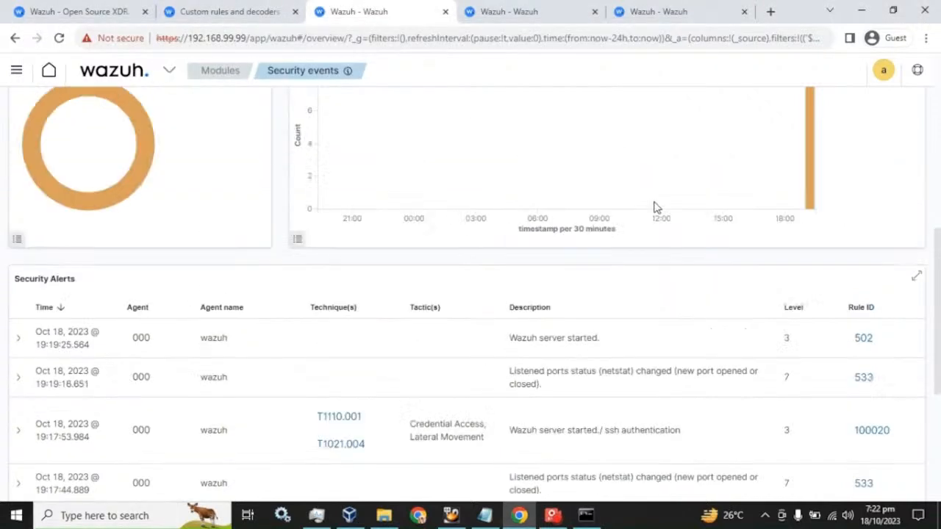
click(884, 146)
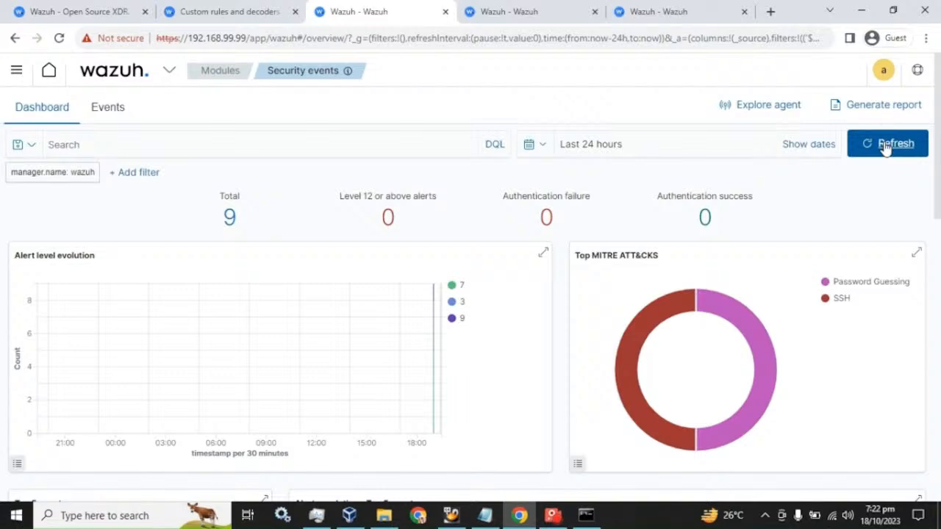
click(886, 146)
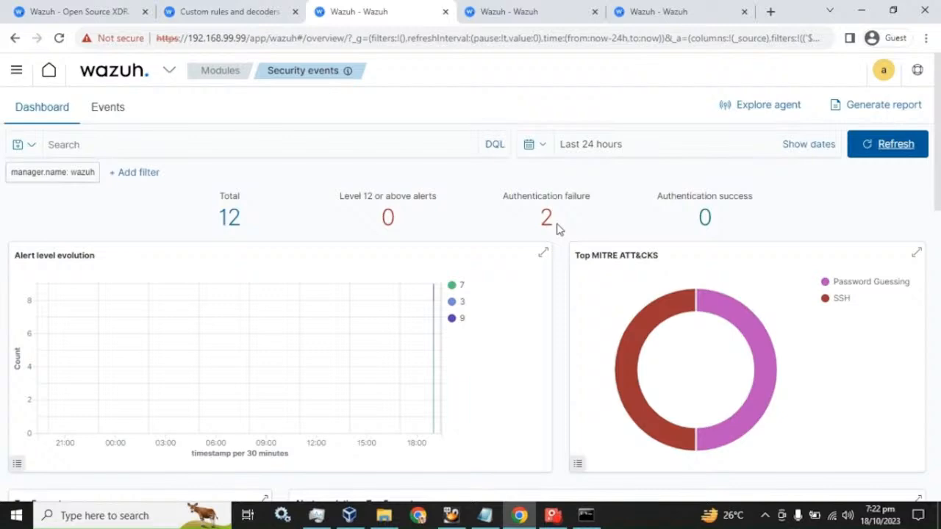
scroll(556, 231, down, 10)
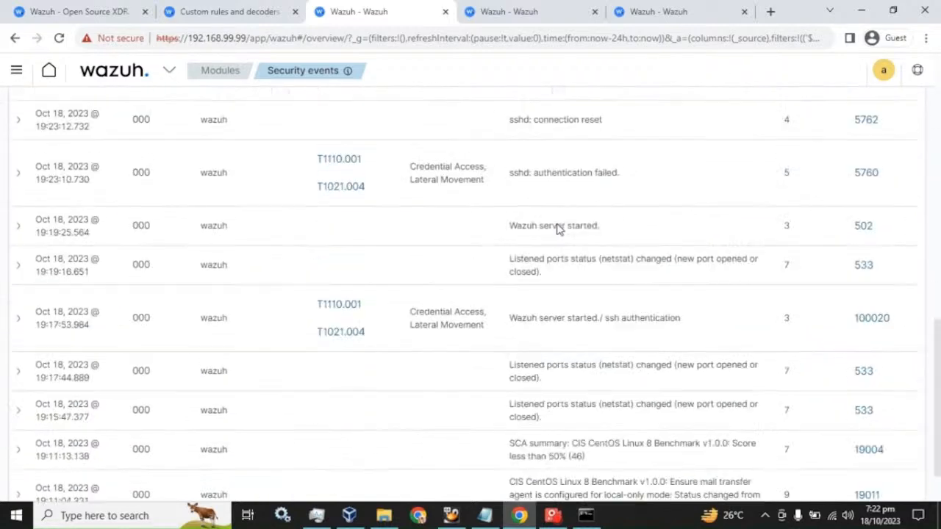
scroll(550, 284, up, 3)
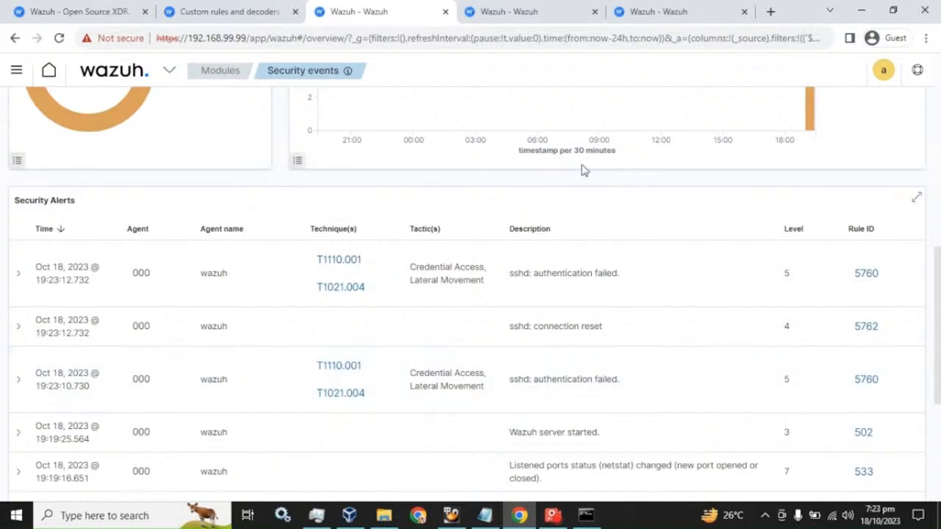
click(519, 8)
- Go to Management > Rules, filter by 'local_rules', and view local_rules.xml's contents
click(154, 78)
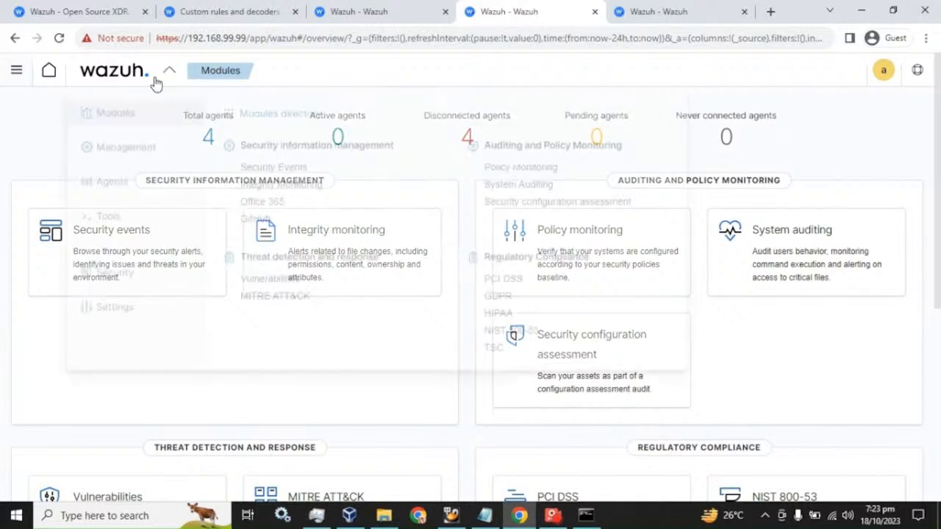
click(125, 155)
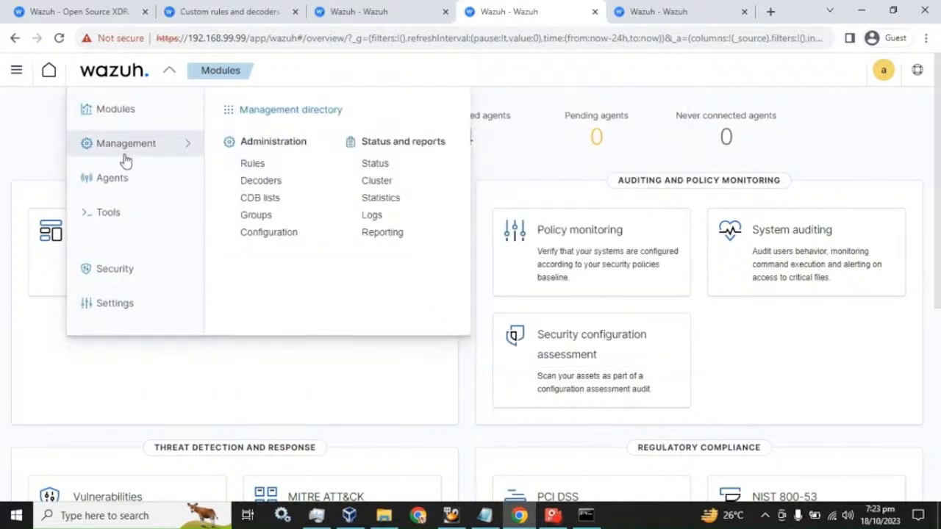
click(252, 164)
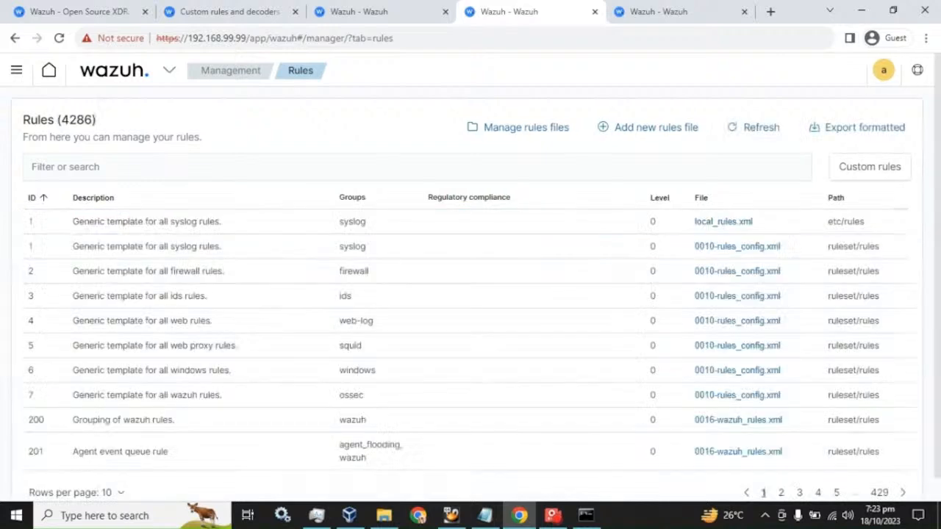
click(220, 166)
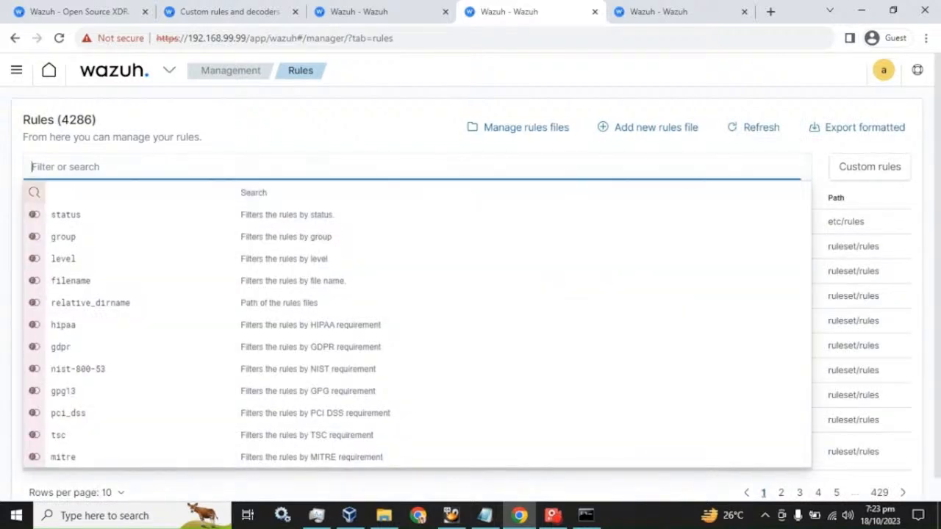
text(local)
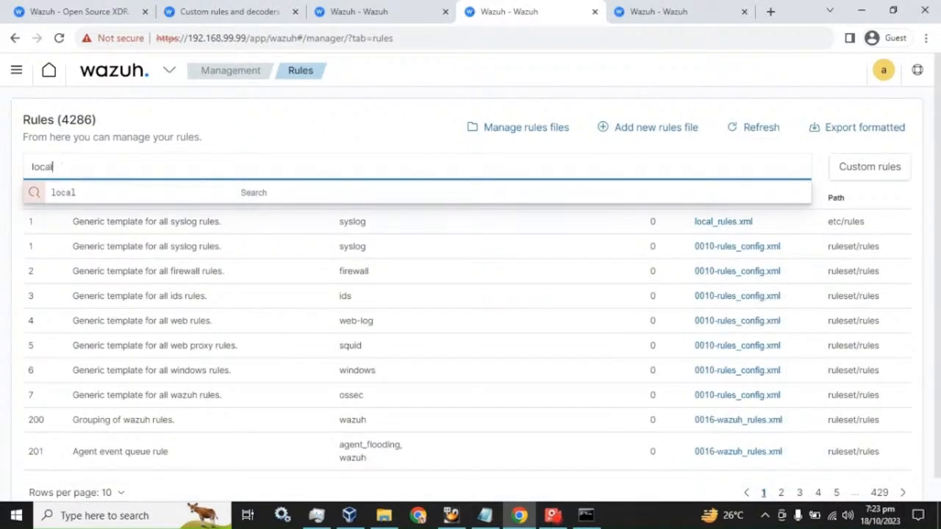
text(_rules)
key(Return)
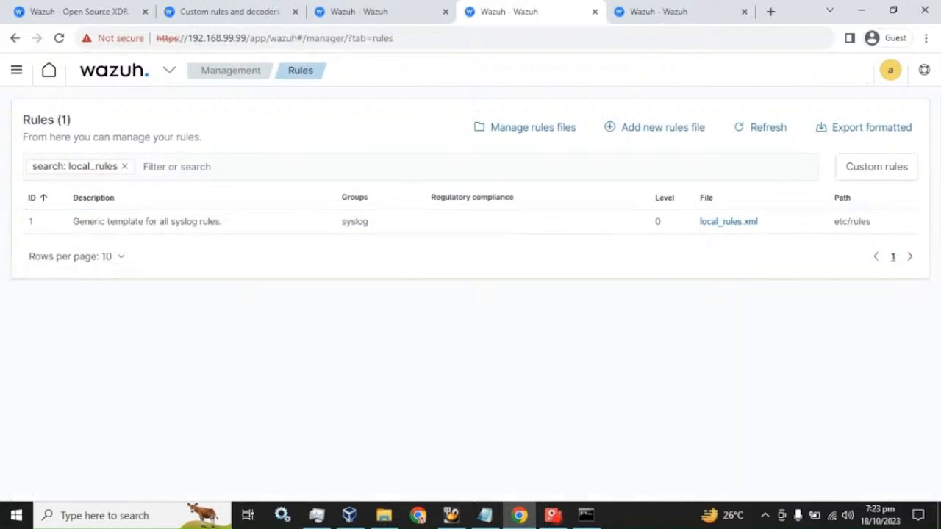
click(727, 227)
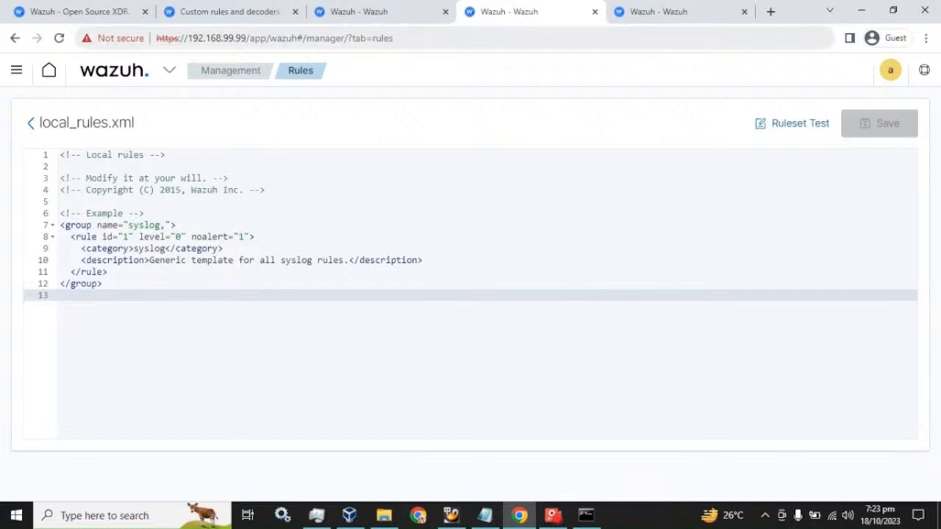
click(617, 12)
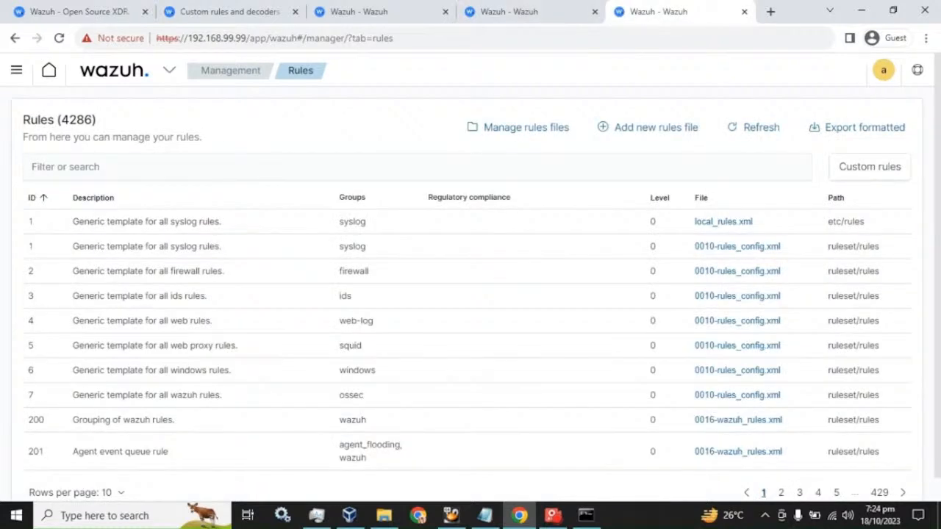
- Filter rules by 502, open 0015-ossec_rules.xml and select its ossec group opening line
click(147, 166)
click(360, 12)
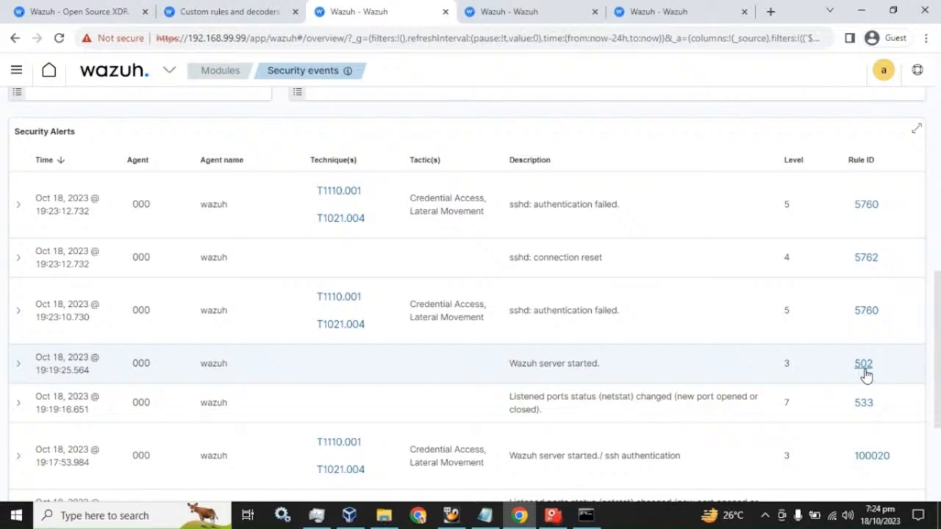
click(653, 9)
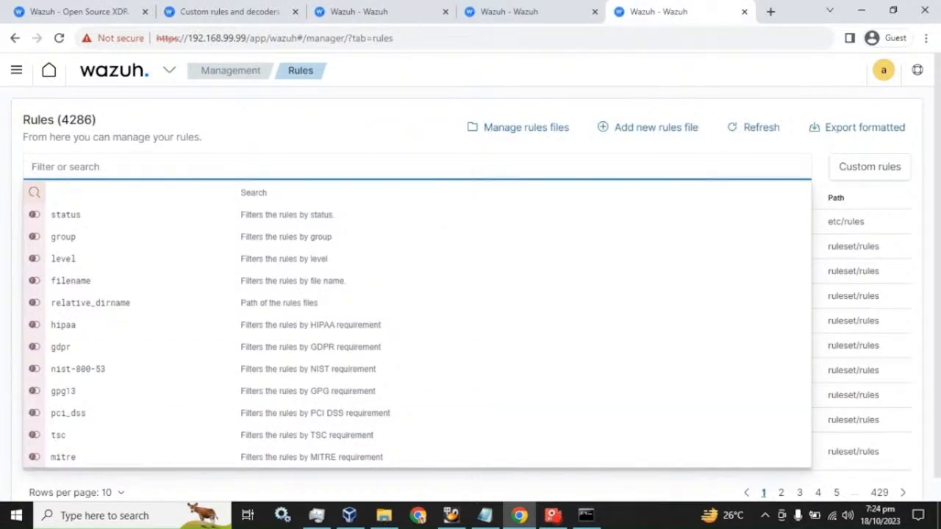
text(502)
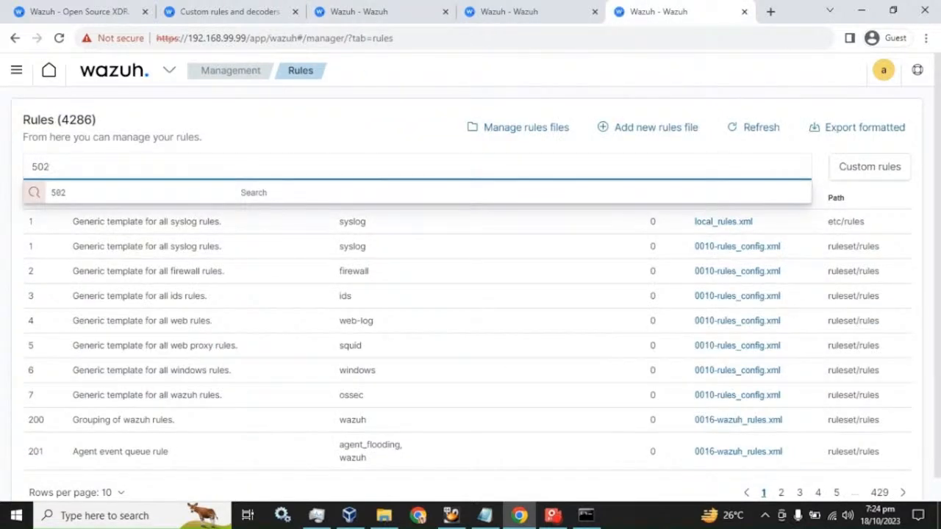
key(Return)
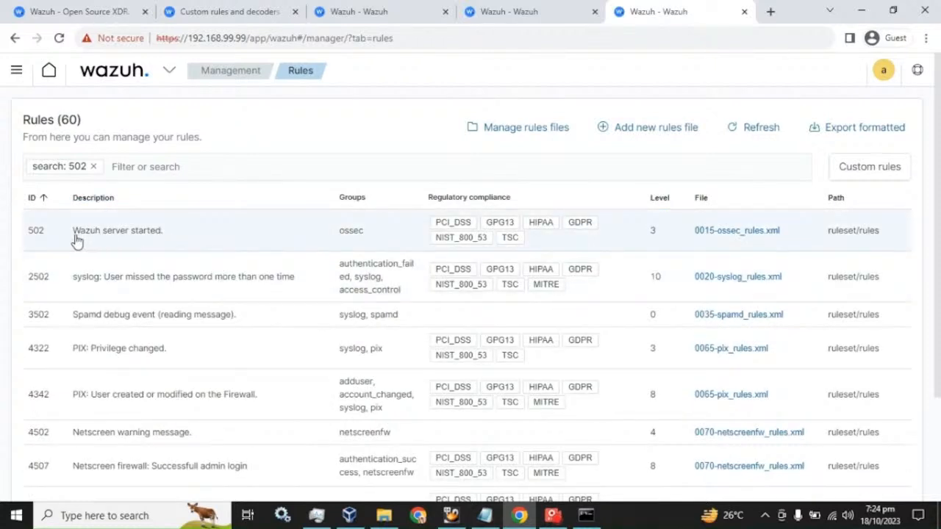
click(746, 233)
scroll(470, 290, down, 3)
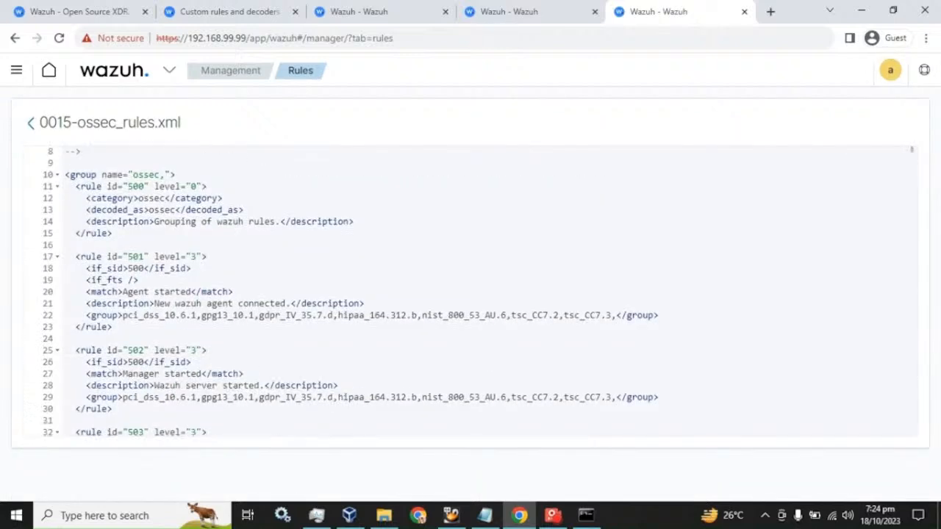
scroll(470, 290, up, 2)
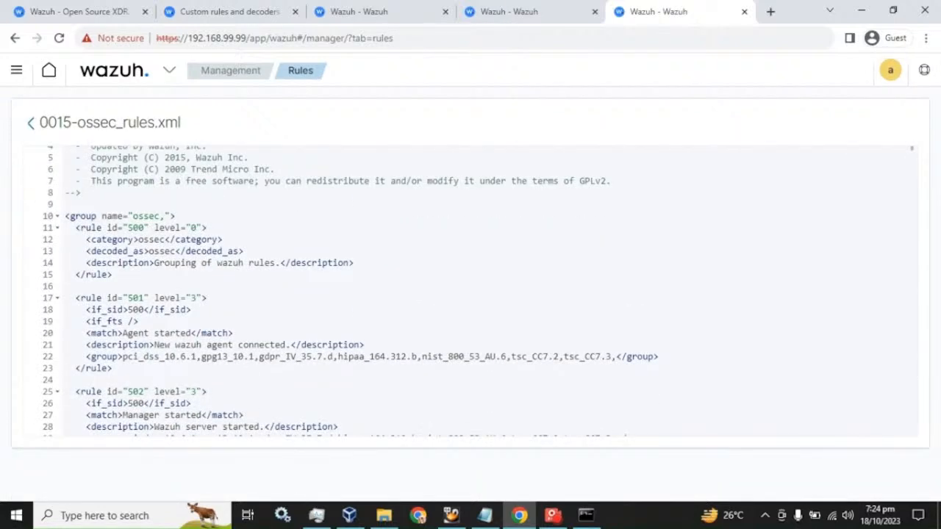
drag(176, 215, 65, 216)
key(ctrl+c)
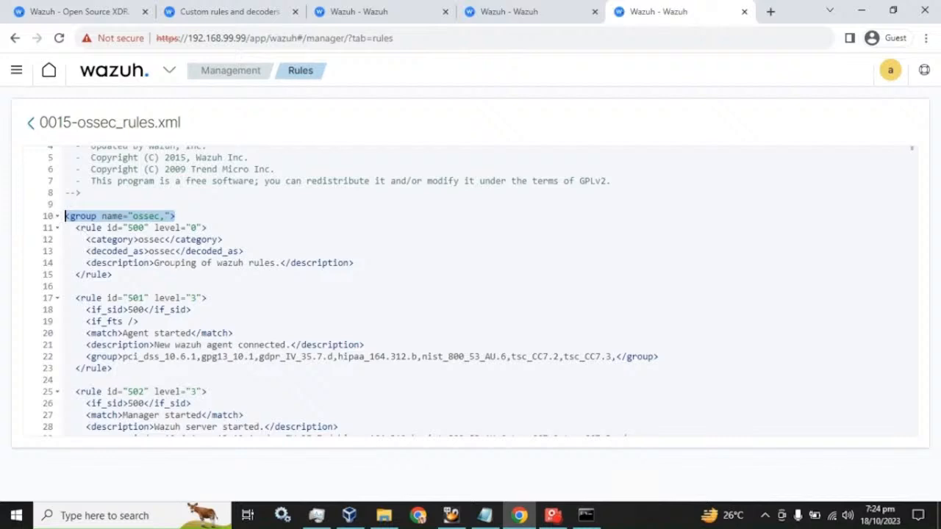
- Replace the example syslog group in local_rules.xml with the ossec group line
click(518, 8)
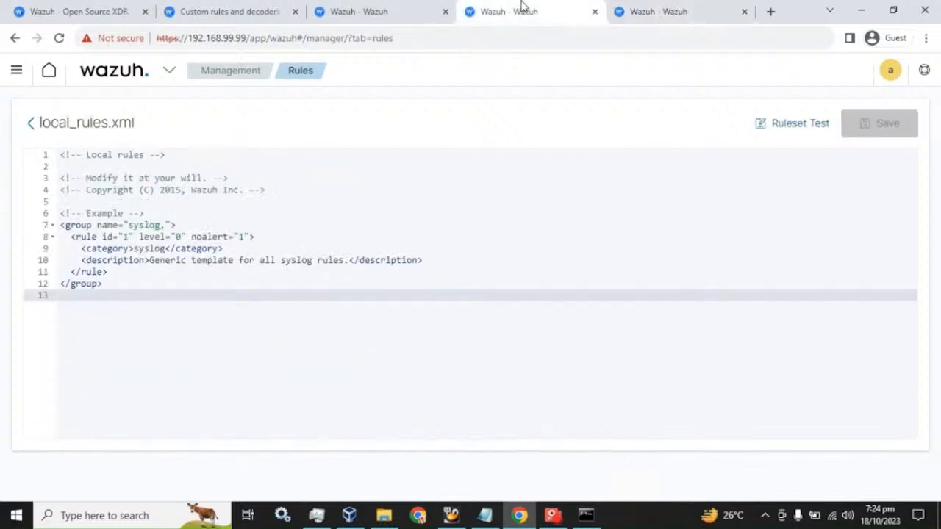
click(388, 7)
click(516, 7)
drag(108, 272, 61, 224)
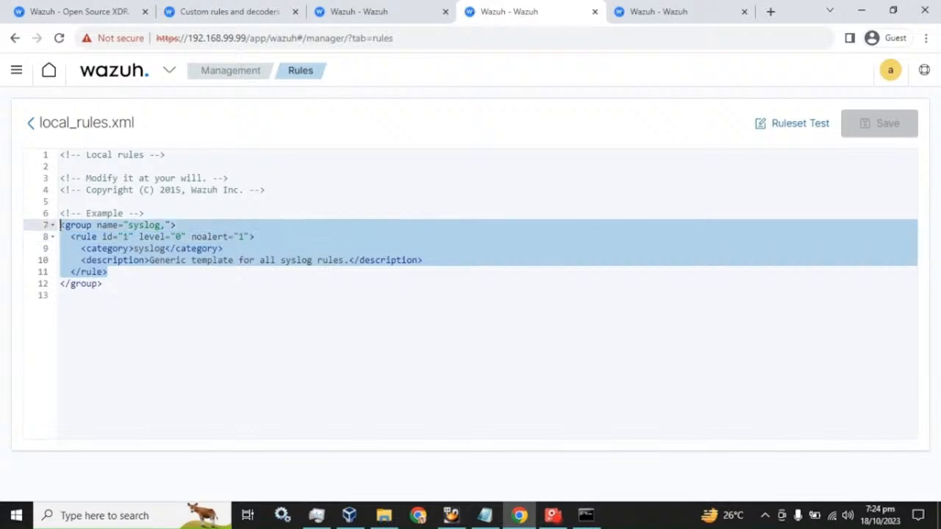
key(ctrl+v)
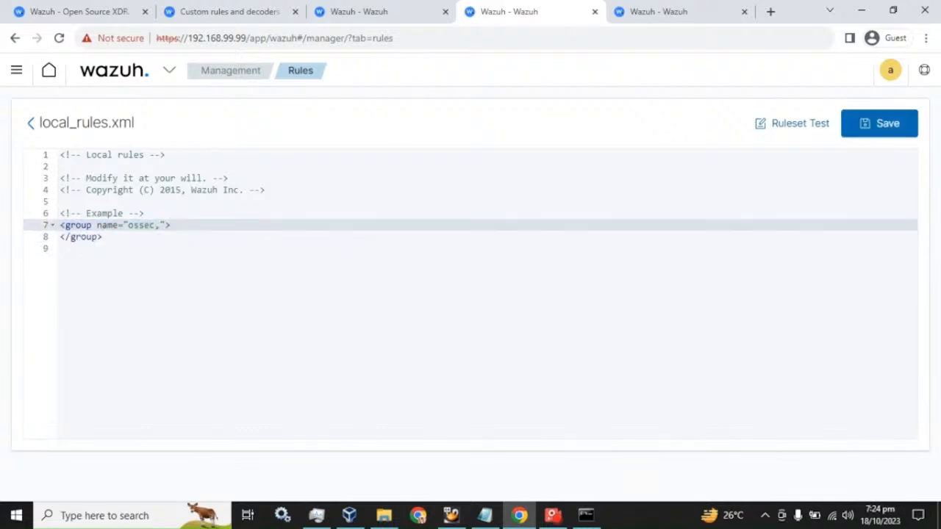
key(Return)
- Copy the whole rule 502 block from 0015-ossec_rules.xml into the ossec group
click(661, 11)
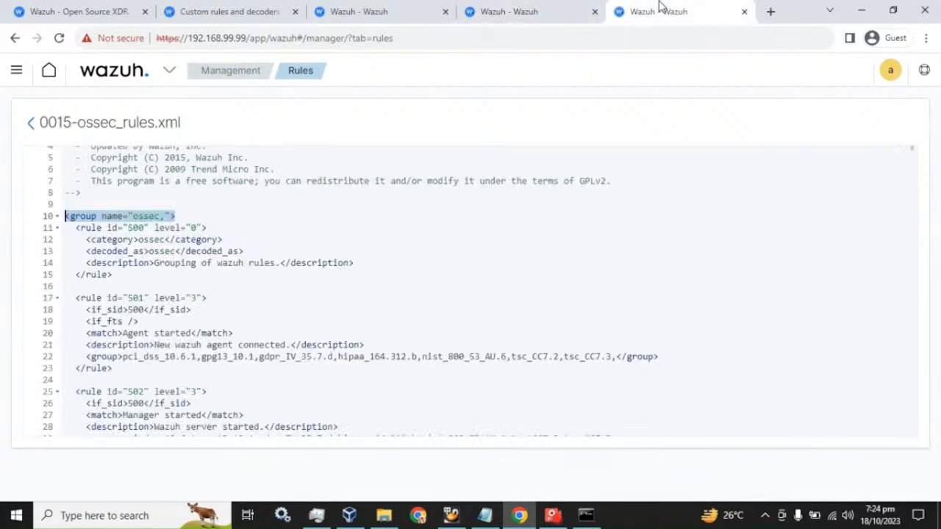
scroll(470, 290, down, 2)
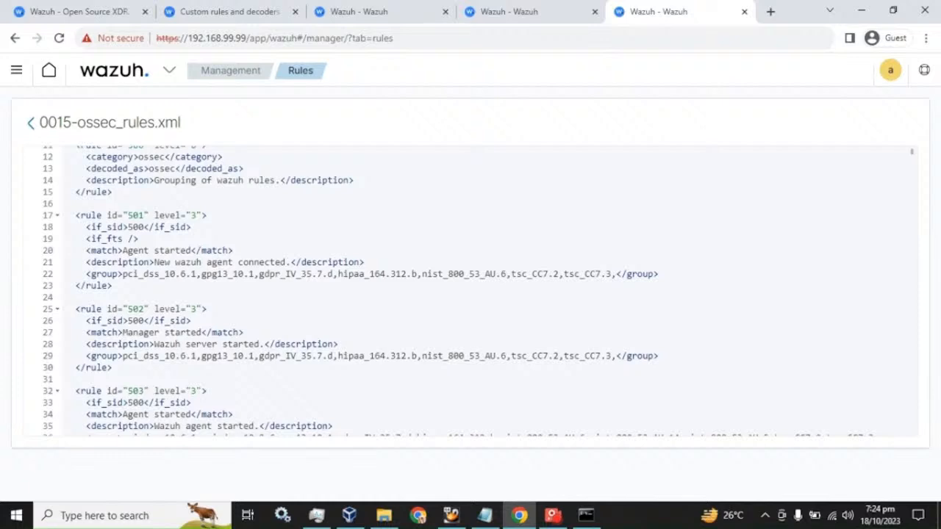
drag(112, 367, 75, 309)
key(ctrl+c)
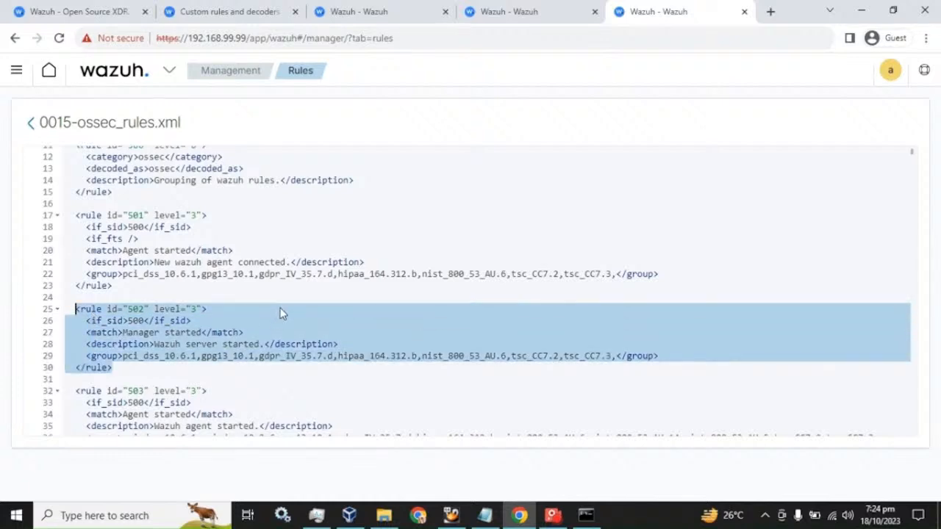
click(541, 9)
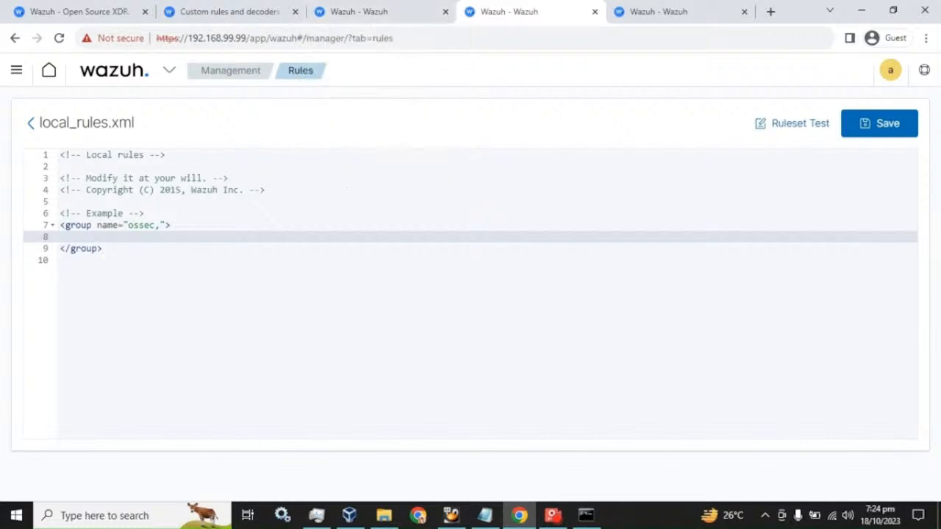
key(ctrl+v)
- Check the custom rules docs for 100000, the first allowed custom rule ID
click(129, 237)
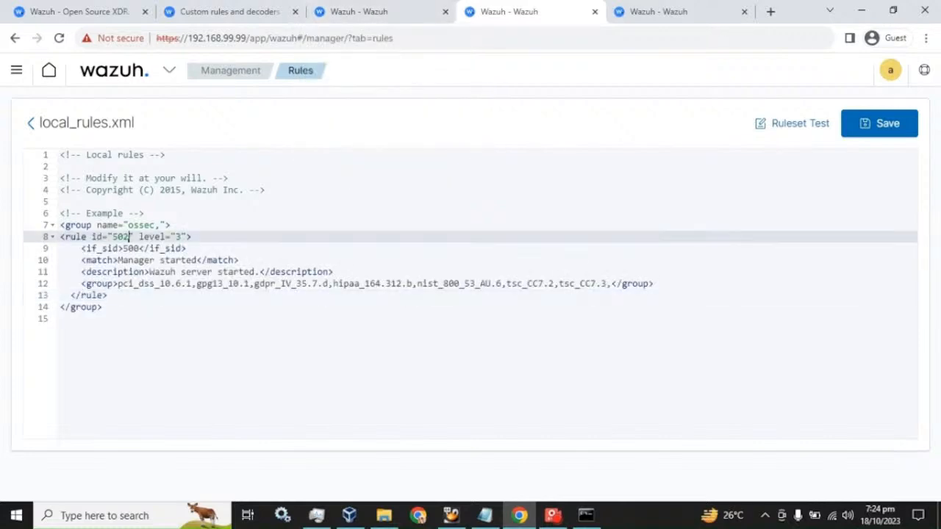
click(183, 10)
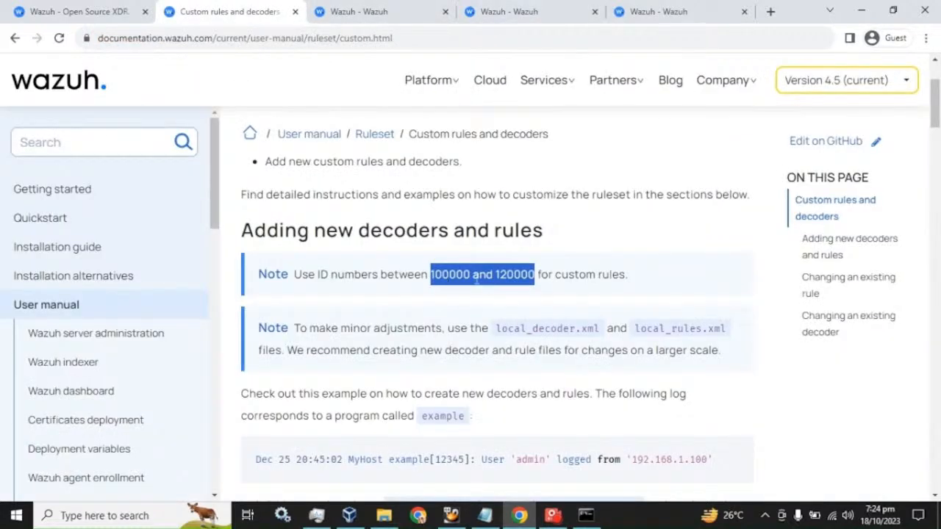
mouse_move(473, 274)
mouse_down()
mouse_move(430, 274)
mouse_move(455, 274)
mouse_up()
click(436, 277)
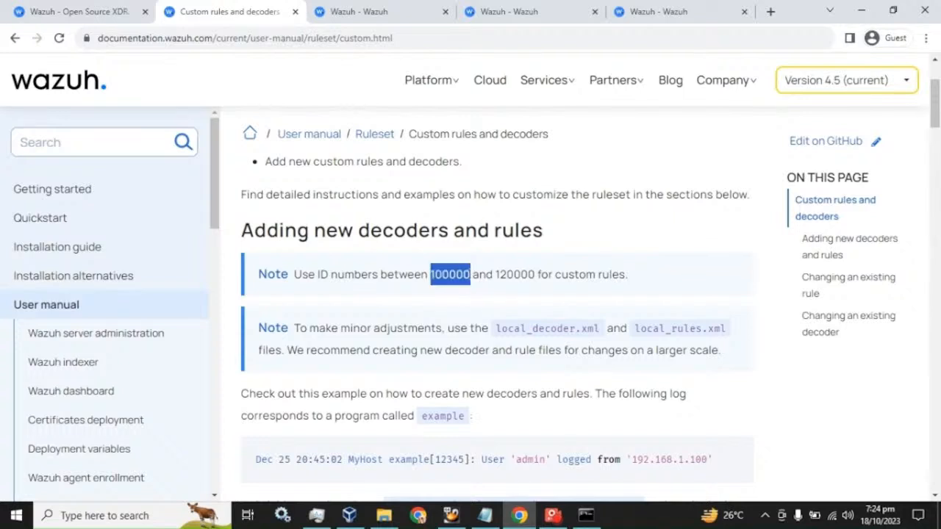
click(661, 11)
click(508, 11)
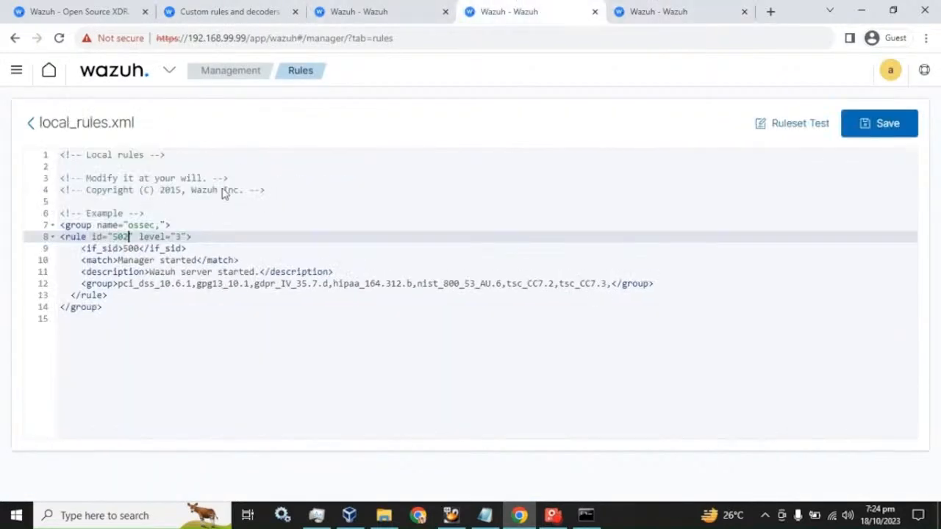
- Change the pasted rule's id from 502 to 100001
click(124, 237)
double_click(121, 237)
text(100000)
key(BackSpace)
text(1)
- Add overwrite="yes" to the rule 100001 tag, copied from the Notepad example
click(202, 236)
click(485, 515)
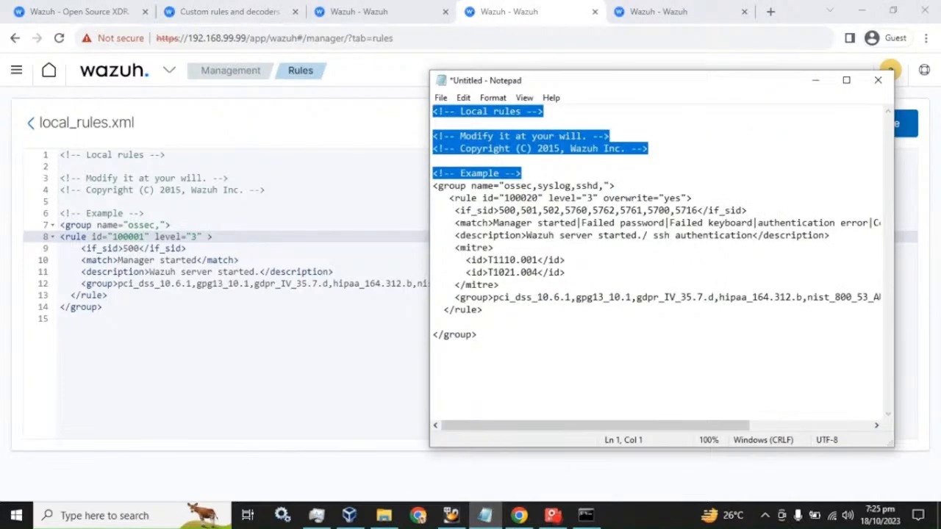
click(521, 172)
drag(603, 197, 686, 198)
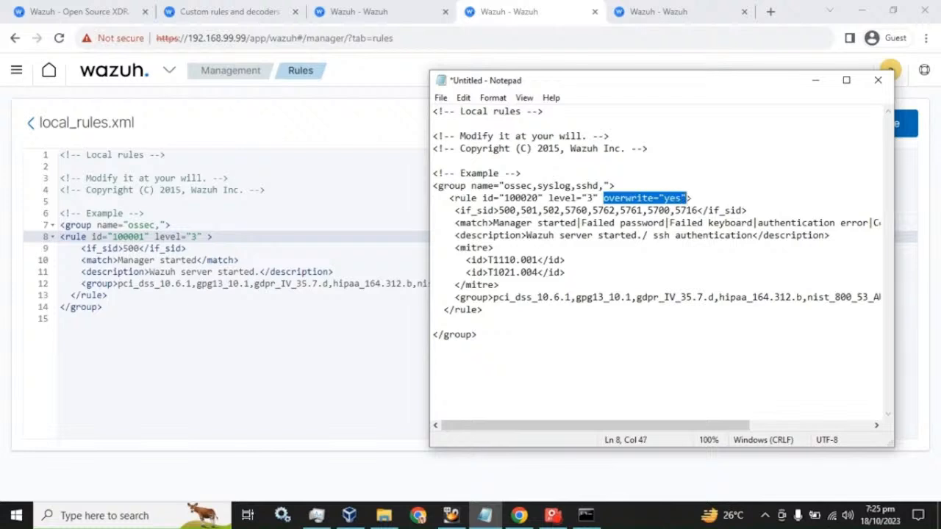
key(ctrl+c)
click(574, 8)
key(ctrl+v)
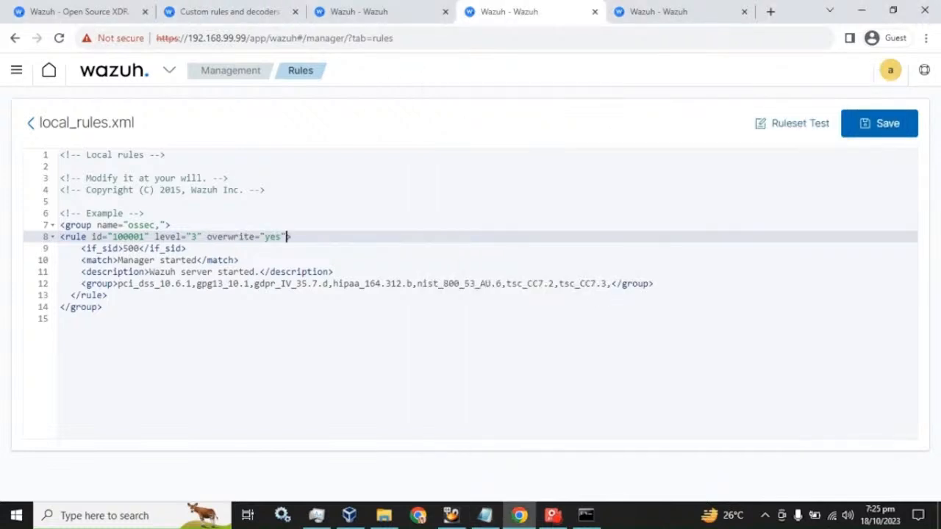
- Change the if_sid value from 500 to 502
click(139, 248)
key(BackSpace)
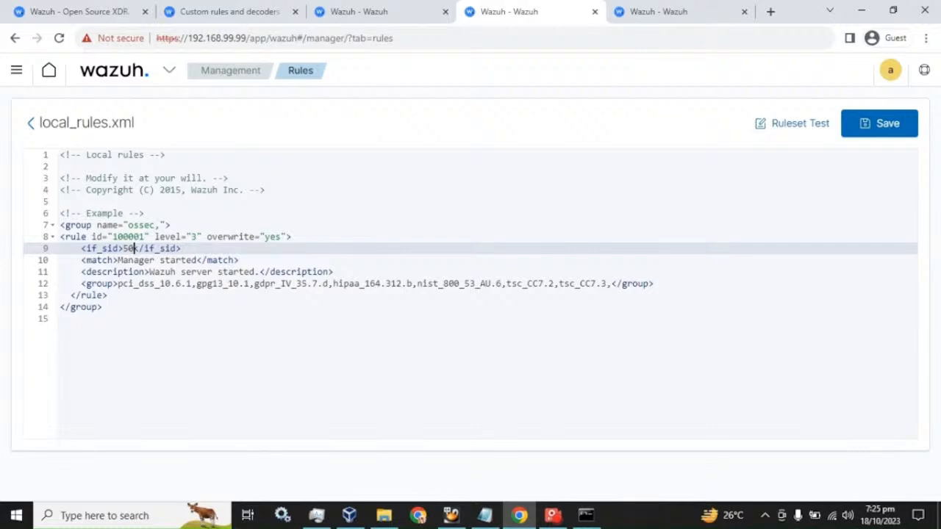
text(2,)
click(351, 9)
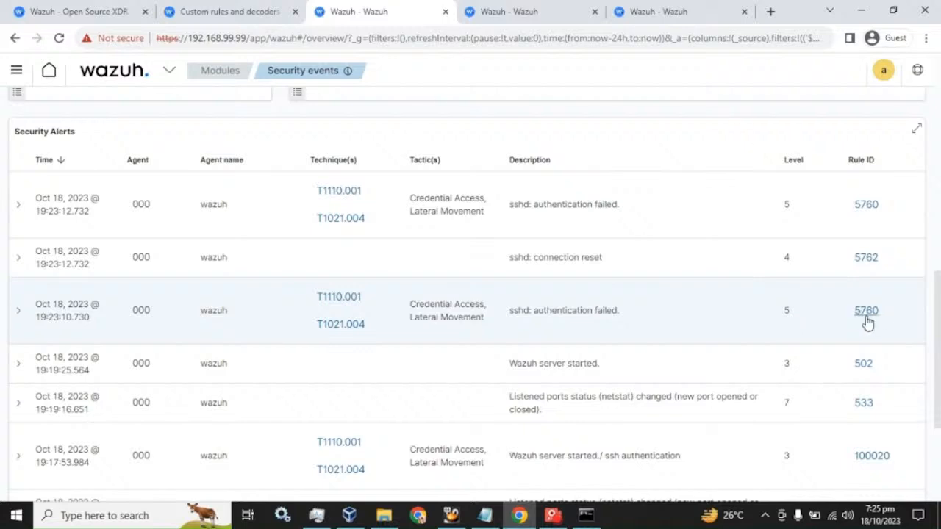
- Search the rules list for 5760 and look at that rule's details
click(665, 11)
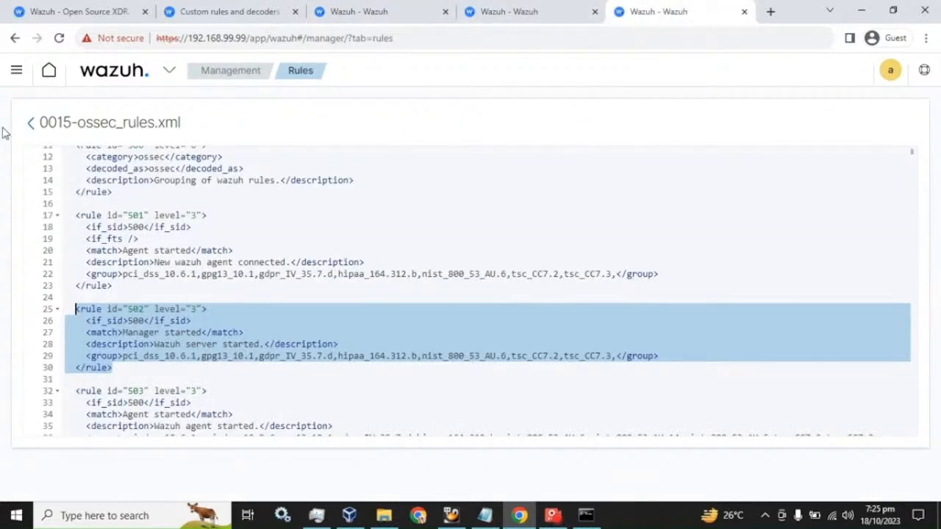
click(29, 123)
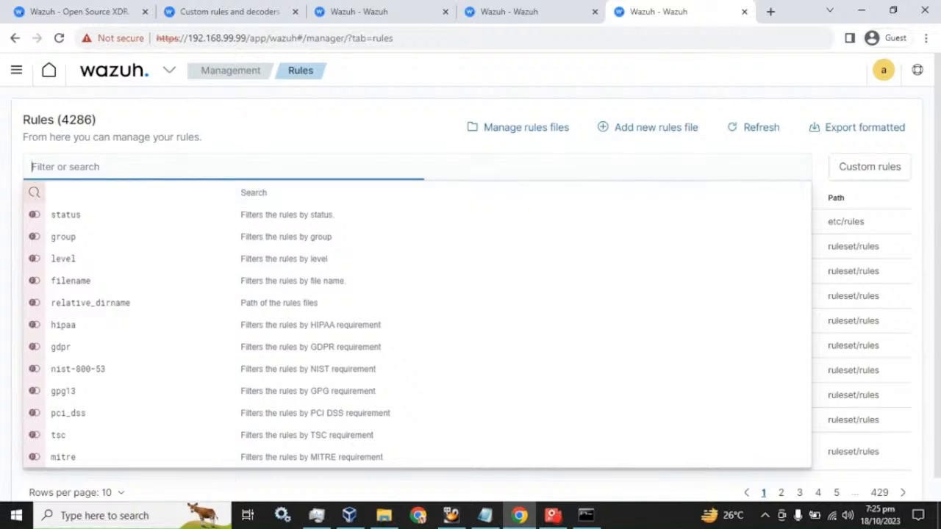
text(5760)
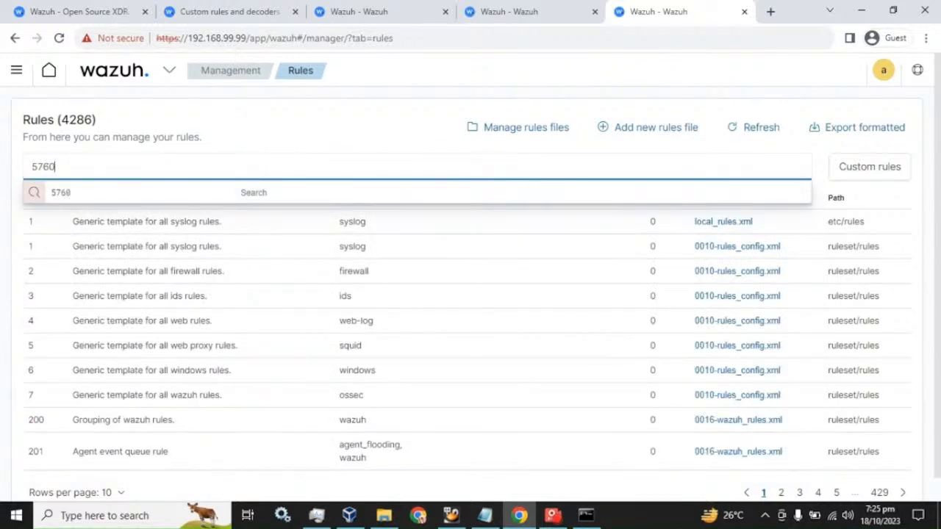
key(Return)
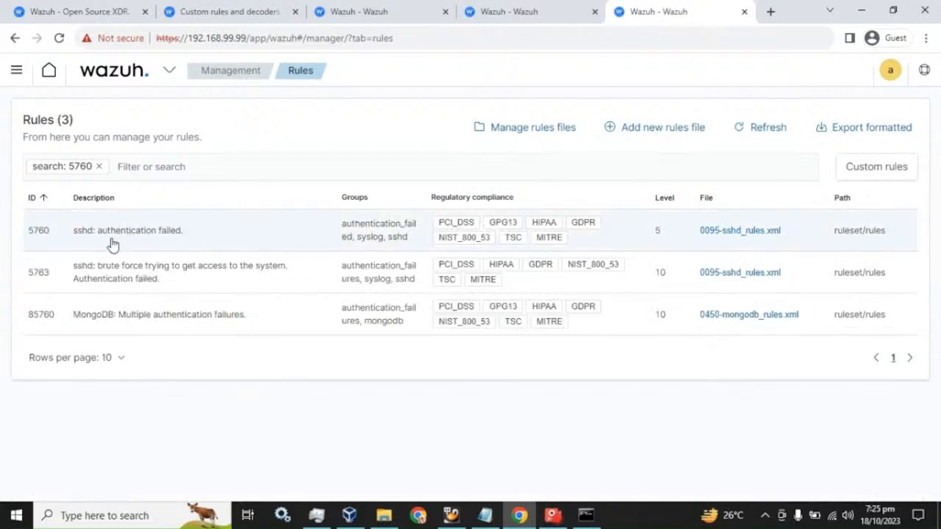
click(727, 242)
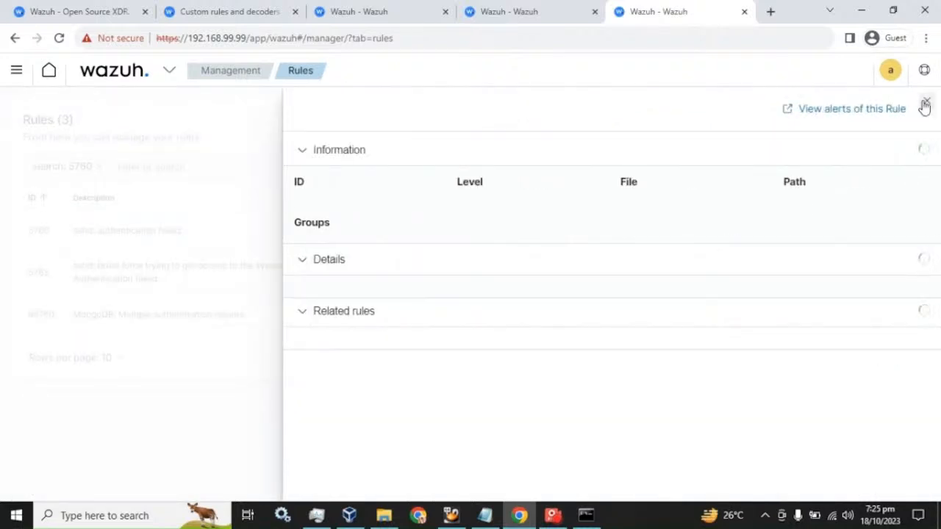
click(927, 98)
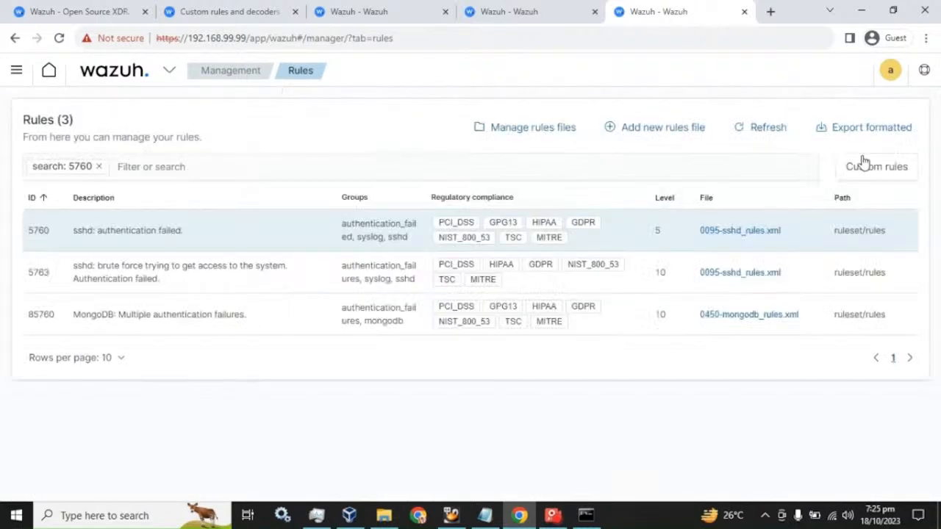
- Open 0095-sshd_rules.xml and copy rule id 5760 from line 456
click(728, 234)
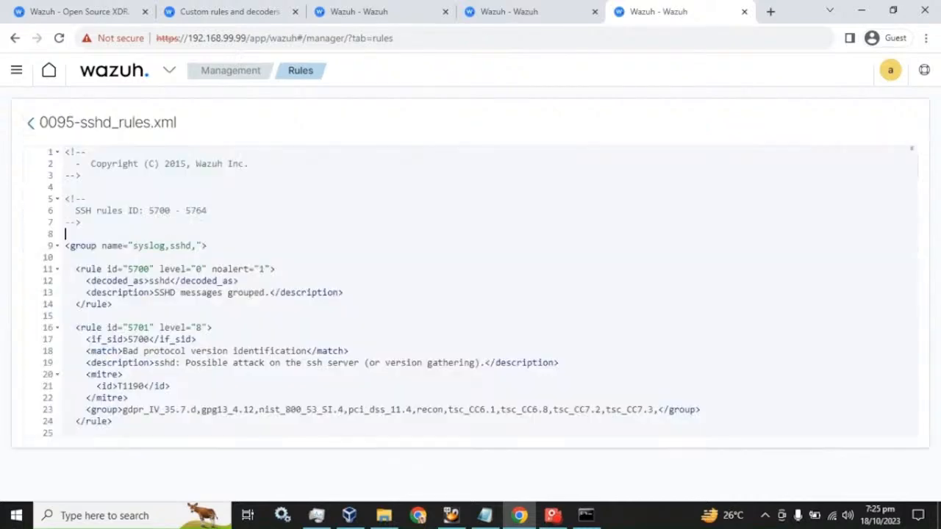
scroll(470, 294, down, 17)
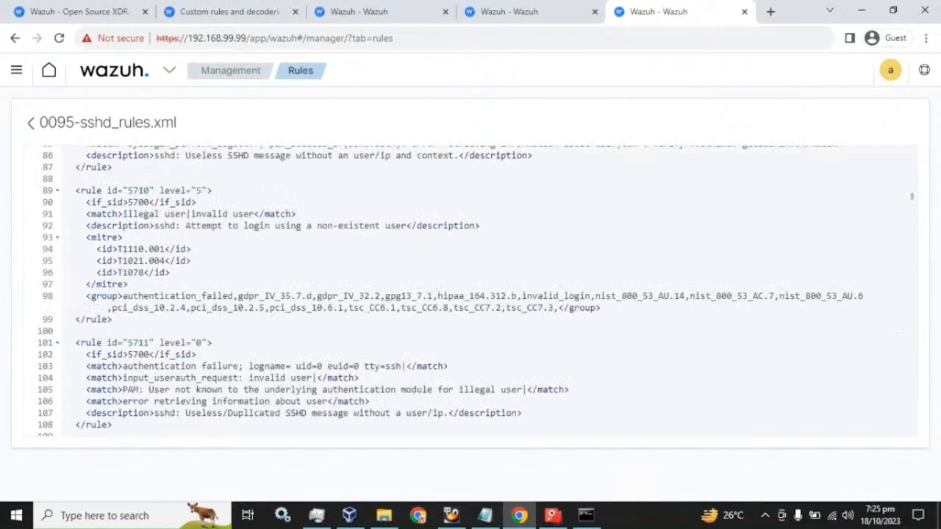
scroll(470, 294, down, 20)
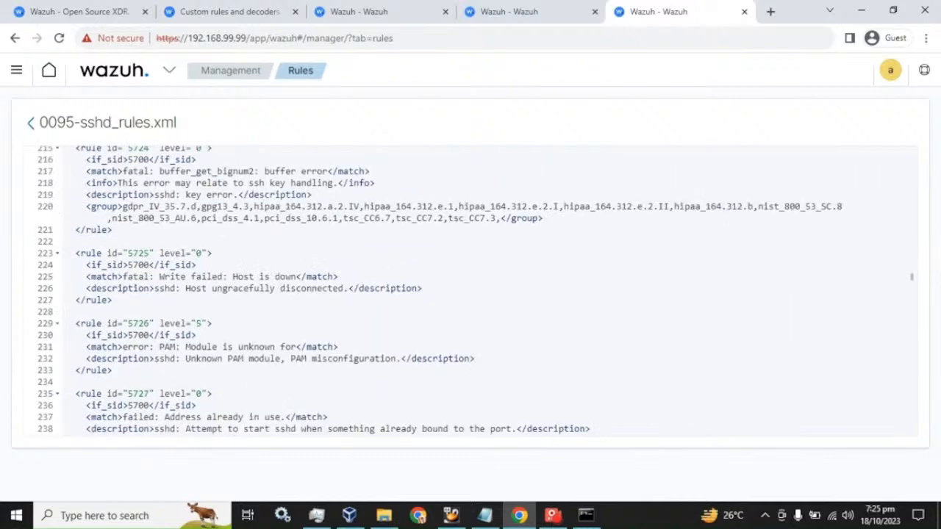
scroll(470, 294, down, 20)
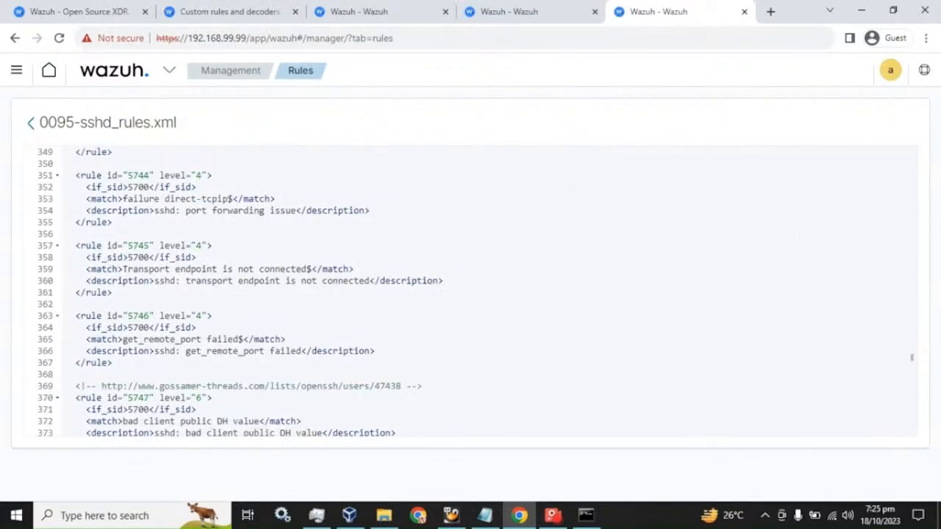
scroll(470, 294, down, 7)
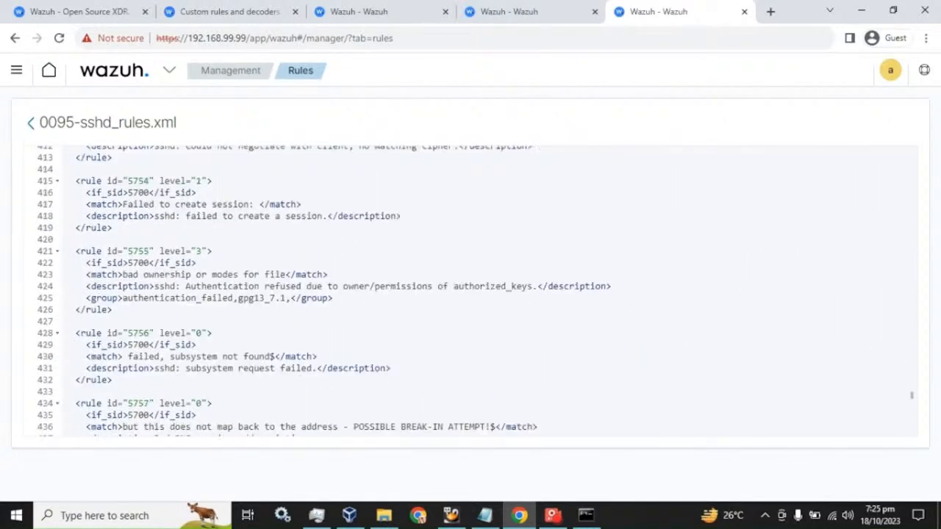
scroll(470, 294, down, 2)
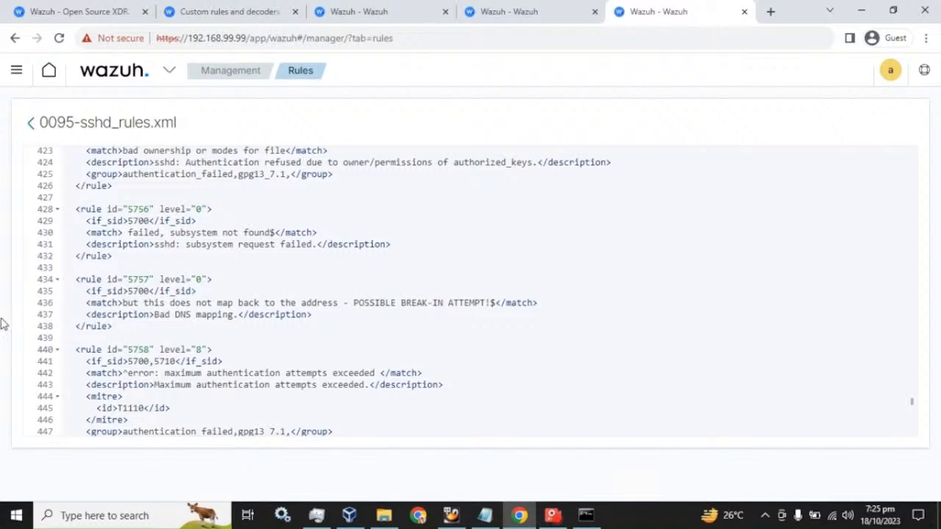
scroll(470, 294, down, 5)
scroll(471, 294, down, 2)
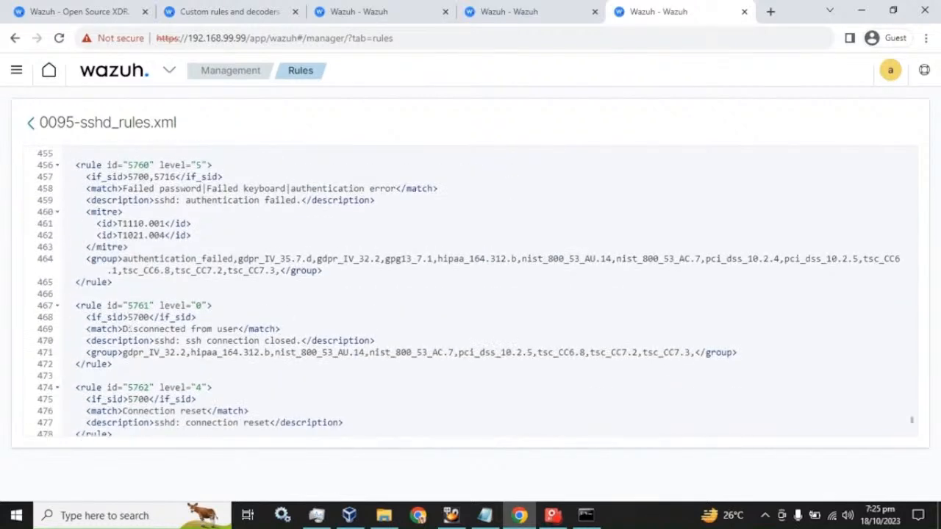
scroll(470, 294, up, 2)
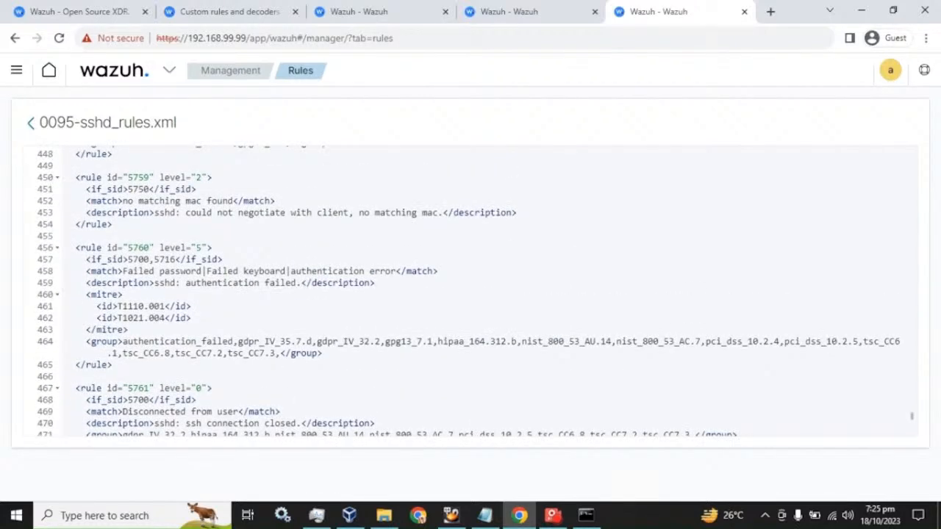
drag(149, 247, 128, 247)
key(ctrl+c)
click(430, 9)
- Add 5760 to rule 100001's if_sid list after 502
click(508, 11)
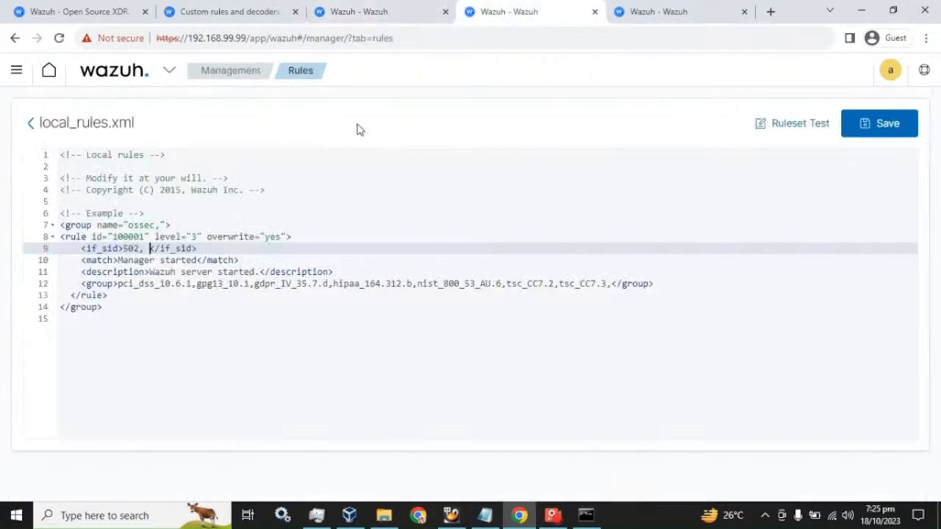
key(BackSpace)
key(ctrl+v)
text(,)
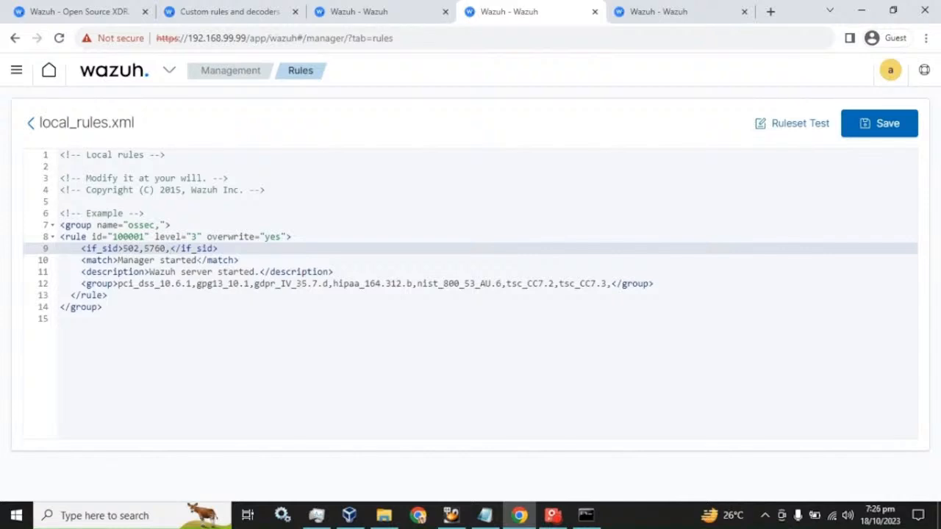
- Append rule 5760's Failed password and authentication error patterns to the match line
click(197, 260)
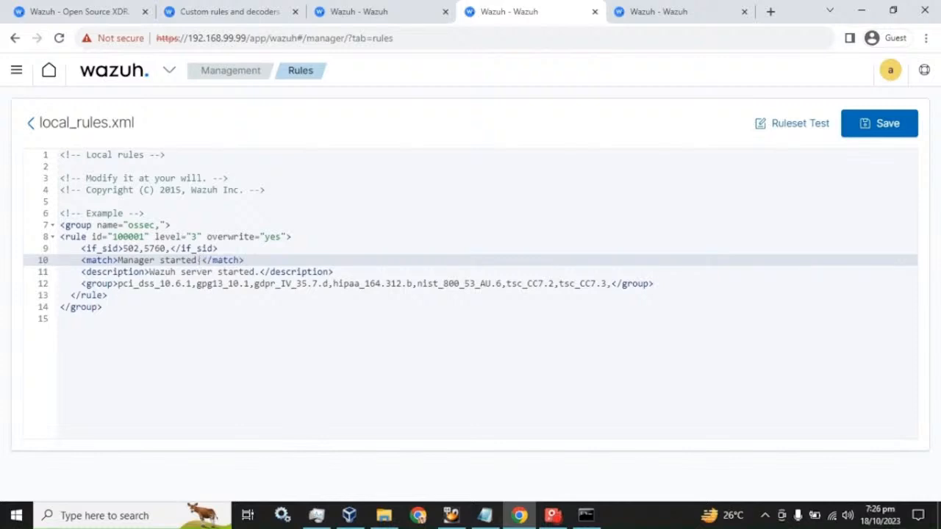
click(640, 16)
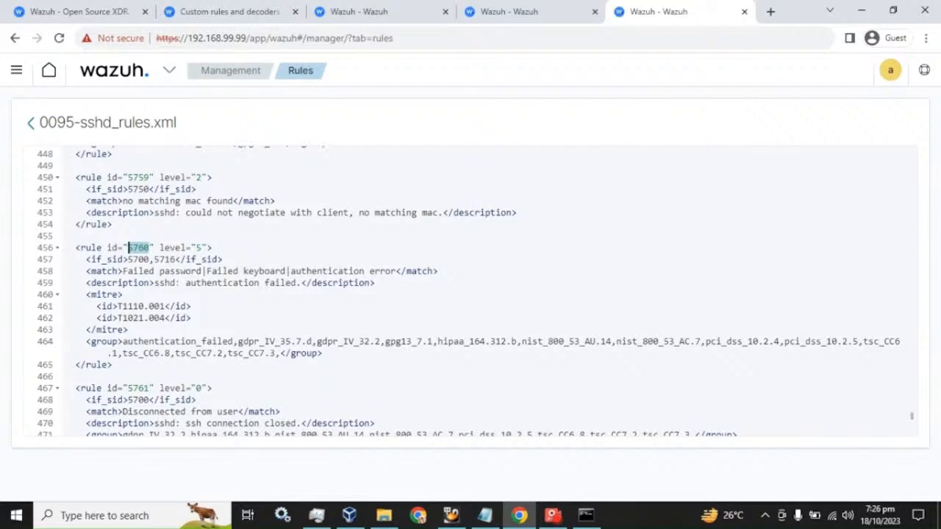
drag(124, 271, 396, 271)
key(ctrl+c)
click(408, 16)
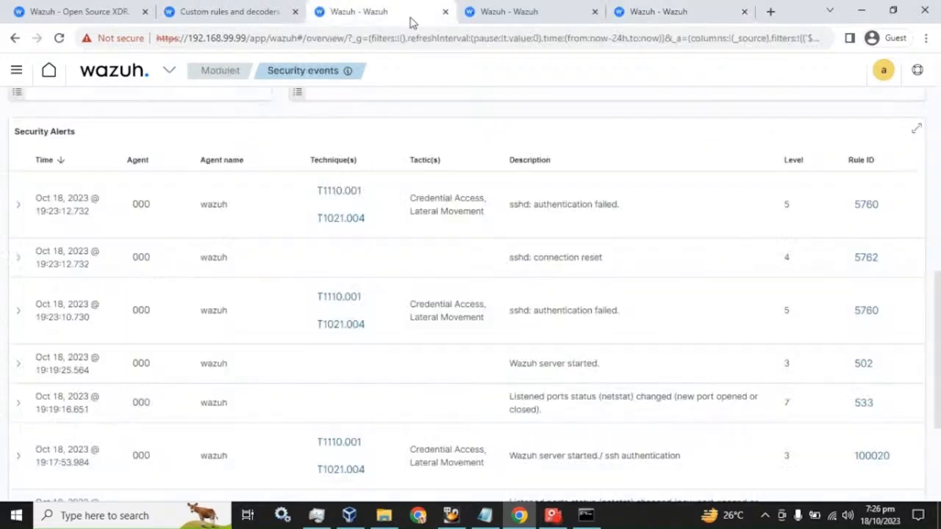
key(ctrl+Tab)
key(ctrl+v)
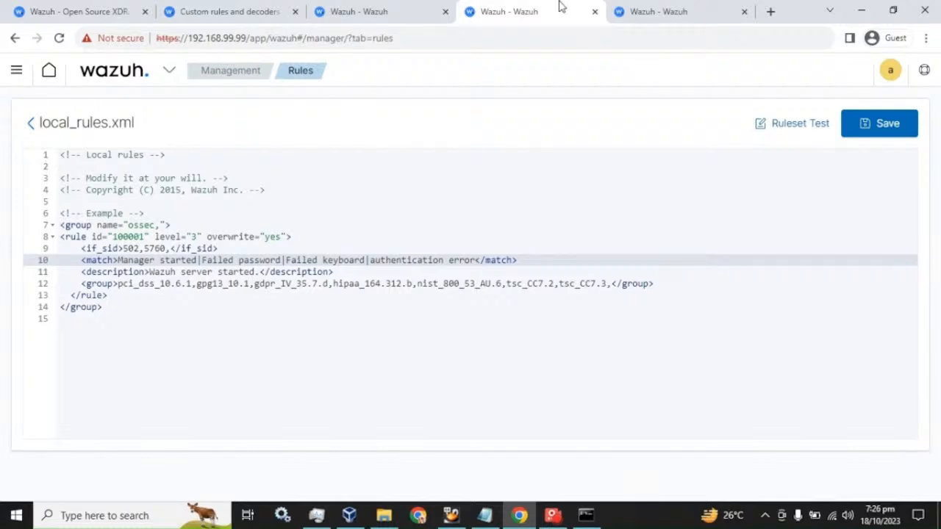
- Copy rule id 5762 from the sshd rules file and add it to the if_sid list
click(657, 11)
scroll(470, 294, down, 1)
scroll(470, 294, down, 1)
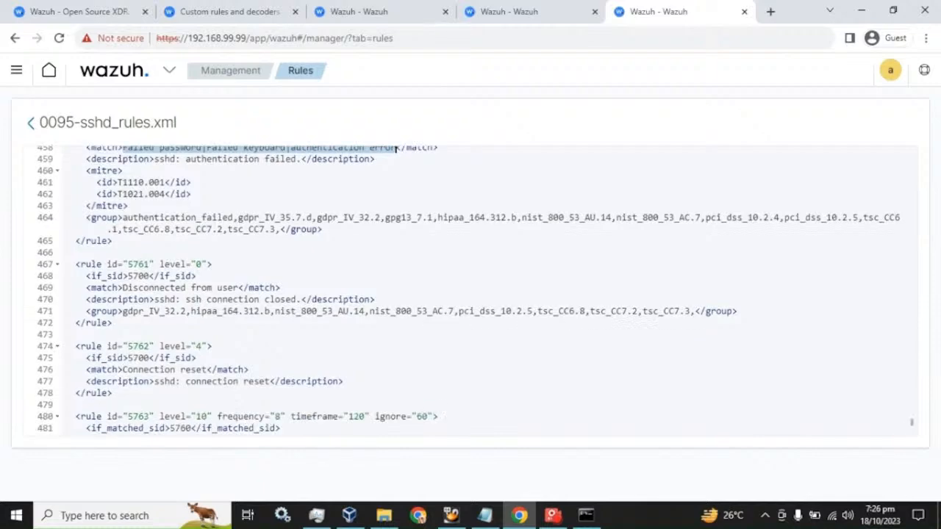
drag(151, 346, 128, 346)
key(ctrl+c)
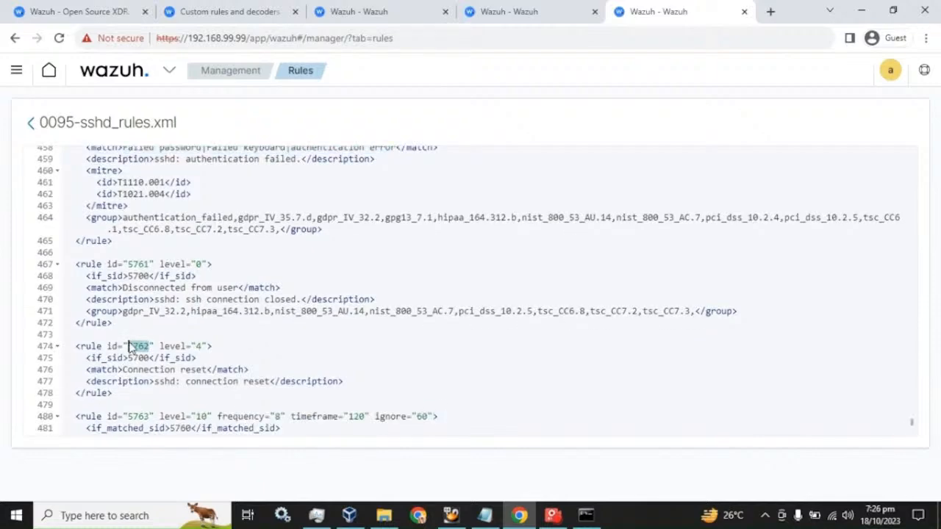
click(235, 11)
click(354, 11)
click(507, 11)
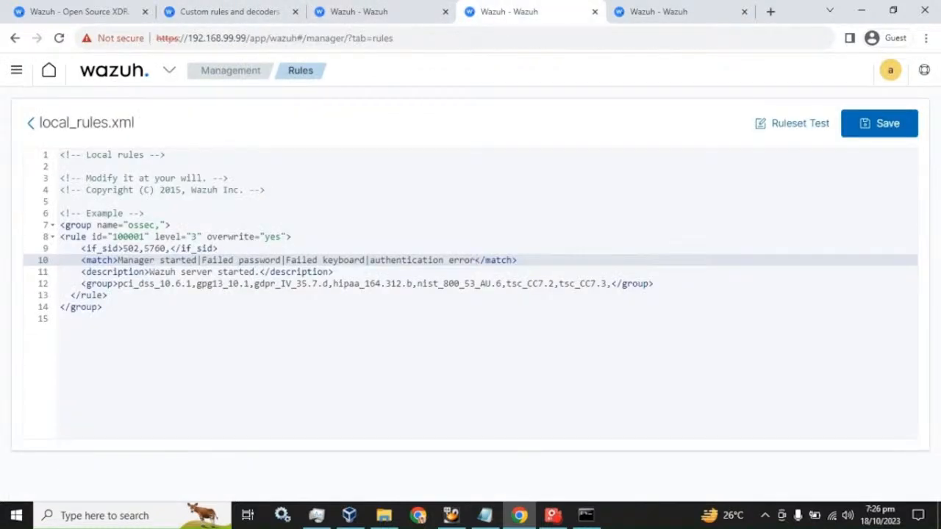
click(169, 248)
key(ctrl+v)
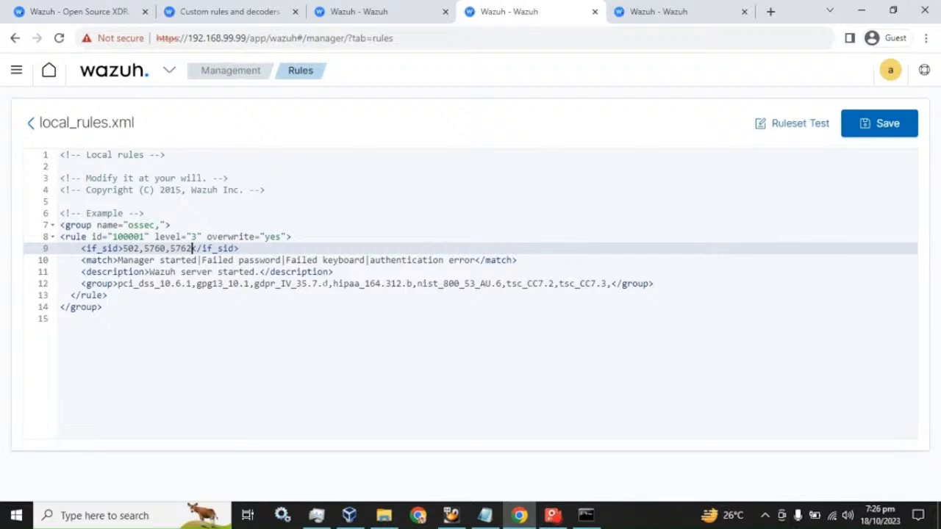
- Copy rule 5762's Connection reset text and append it to the match as '|Connection reset'
click(654, 9)
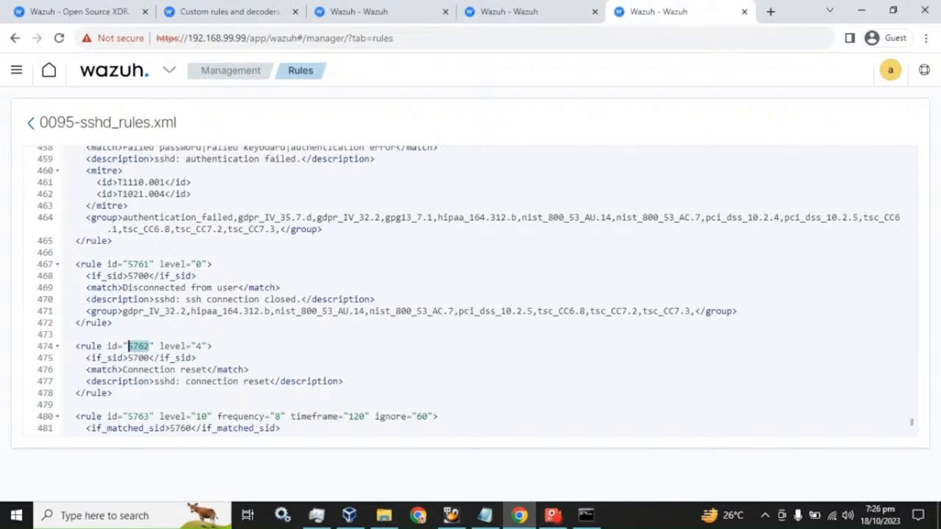
drag(122, 370, 208, 370)
key(ctrl+c)
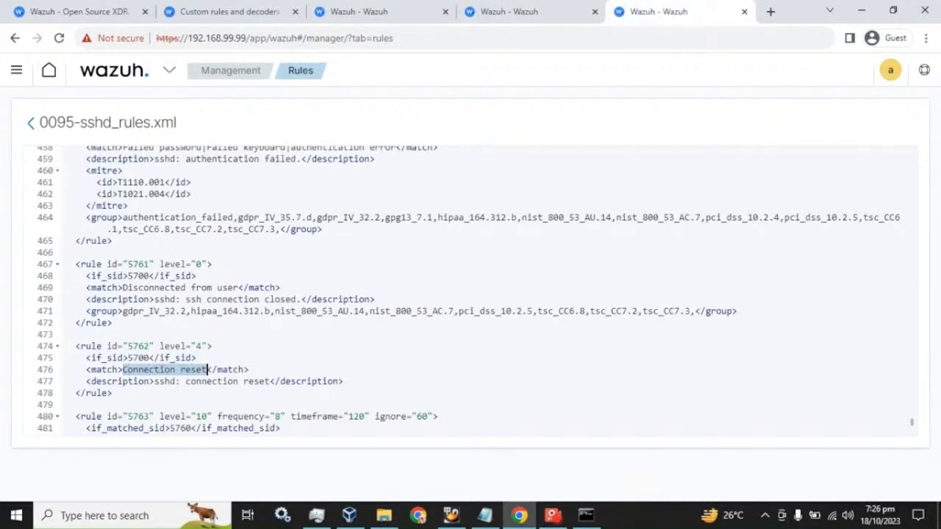
click(492, 11)
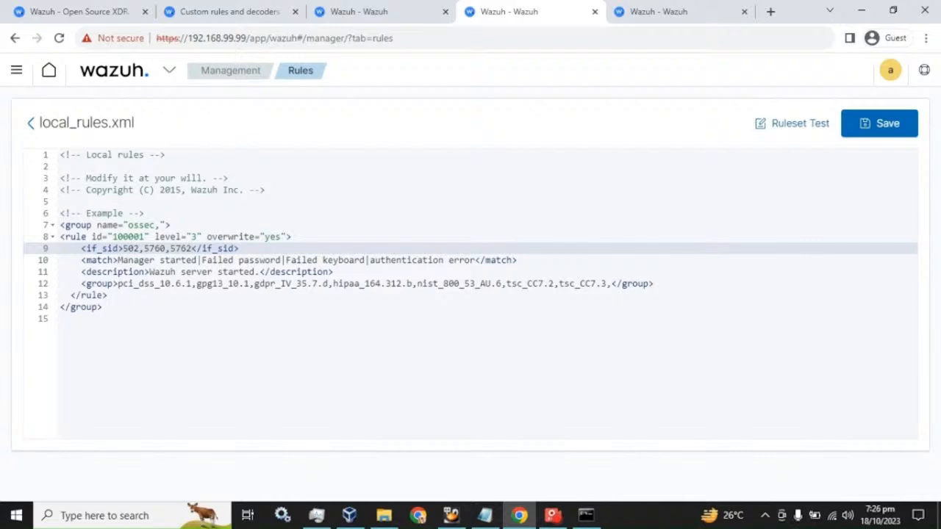
click(476, 260)
text(|)
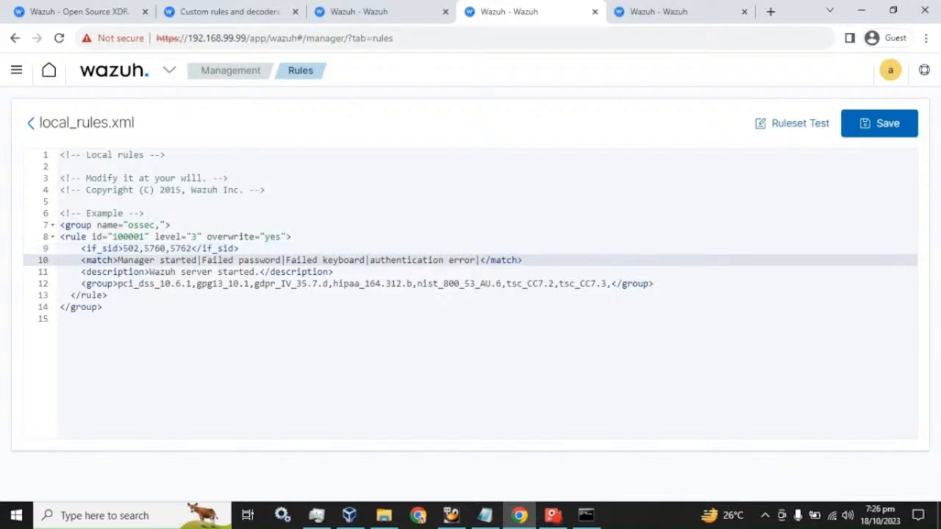
key(ctrl+v)
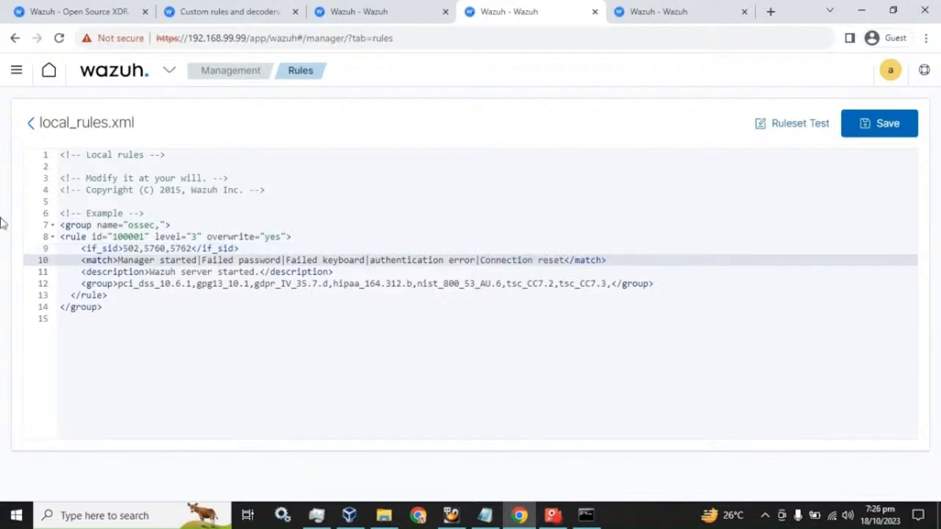
- Copy the 'syslog,sshd,' group names from 0095-sshd_rules.xml
click(661, 11)
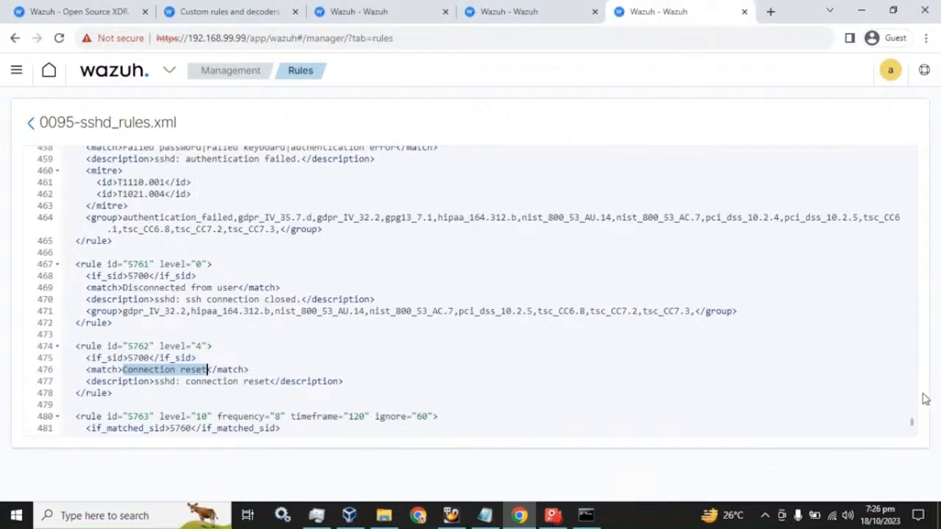
scroll(919, 389, up, 6)
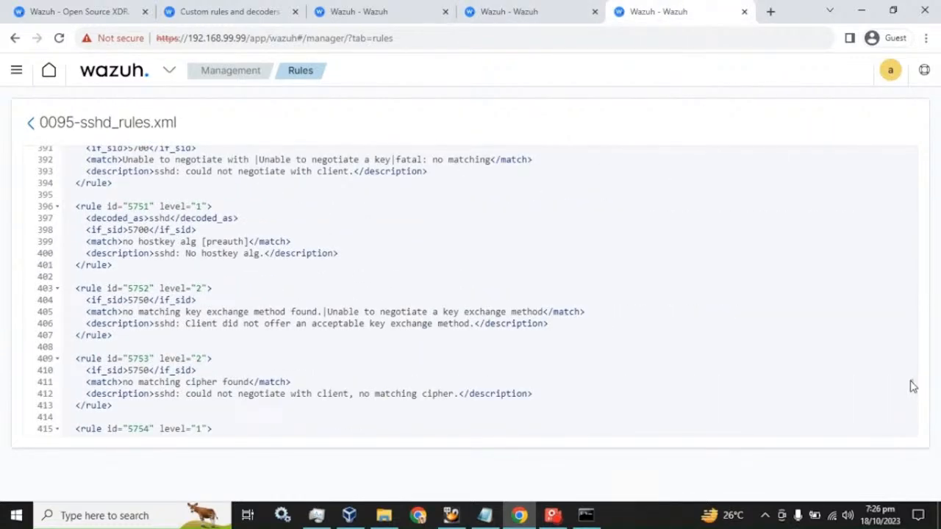
drag(912, 384, 916, 153)
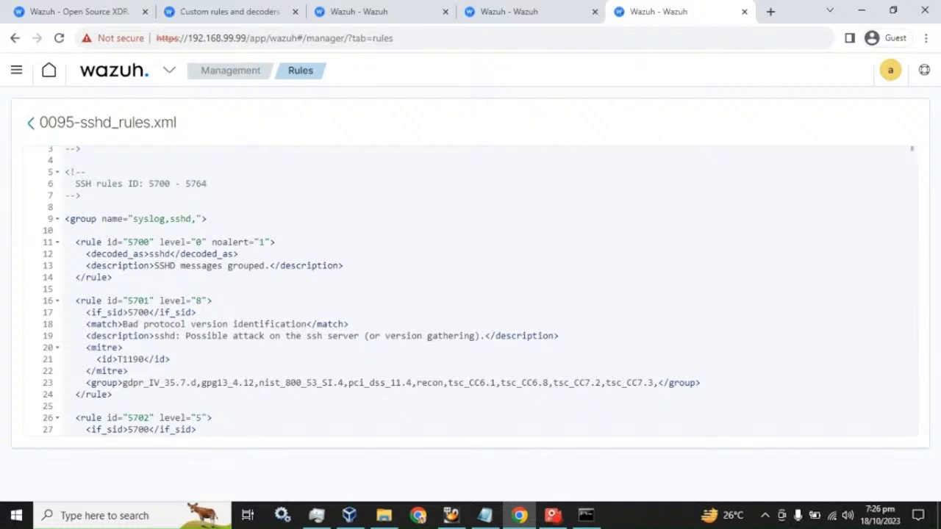
drag(133, 219, 197, 218)
key(ctrl+c)
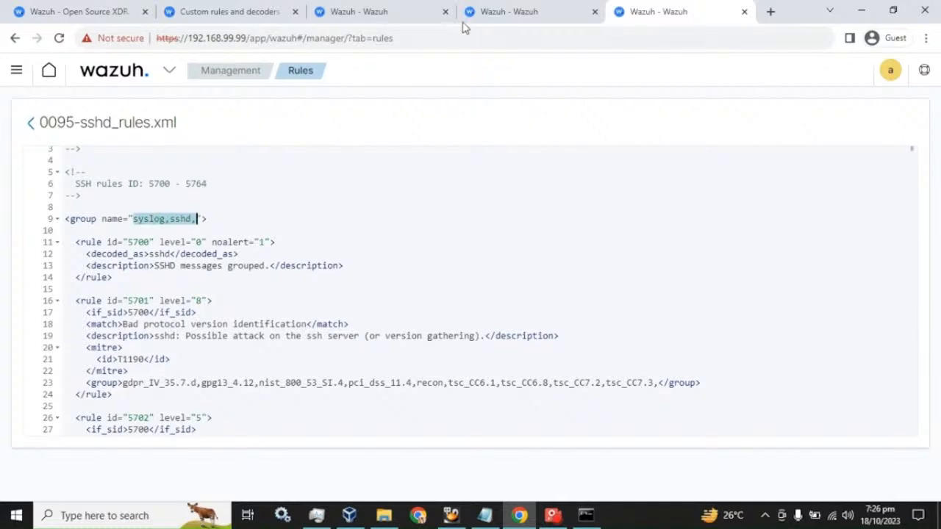
click(486, 11)
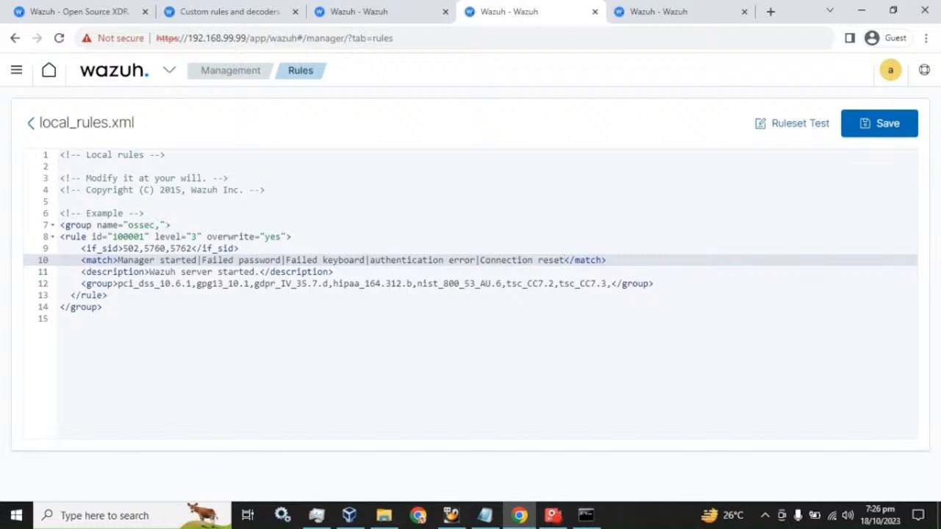
- Make the group name read 'ossec,syslog,sshd,' by pasting after a comma
click(154, 225)
key(ctrl+v)
key(ctrl+z)
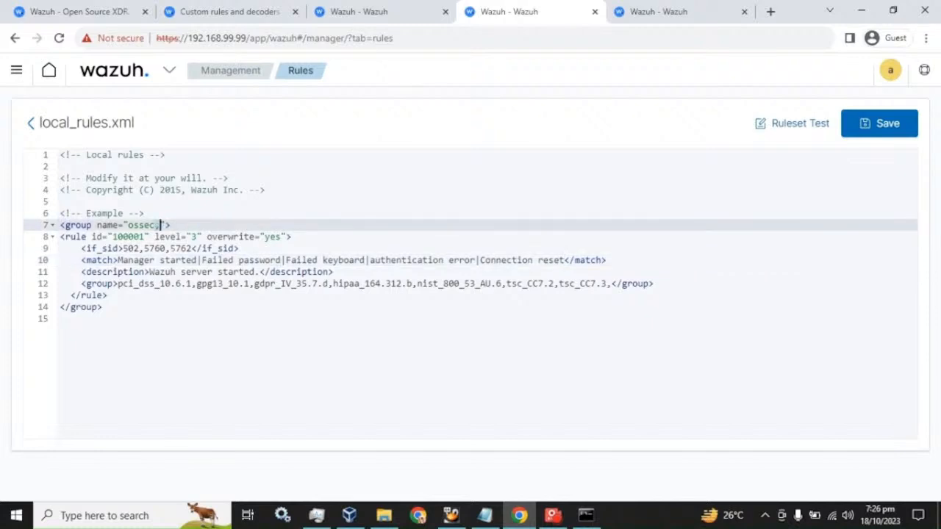
text(,)
key(ctrl+v)
- Highlight the ossec, syslog and sshd groups, rule id 100001, level 3 and overwrite attribute
drag(155, 224, 129, 225)
drag(192, 225, 160, 225)
drag(219, 224, 196, 225)
click(112, 237)
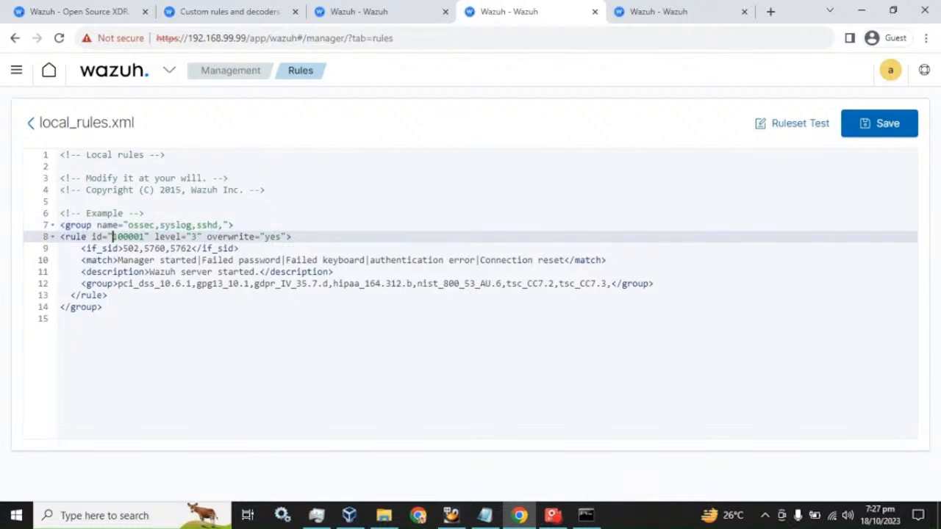
drag(112, 237, 140, 237)
drag(197, 237, 191, 237)
drag(208, 237, 288, 236)
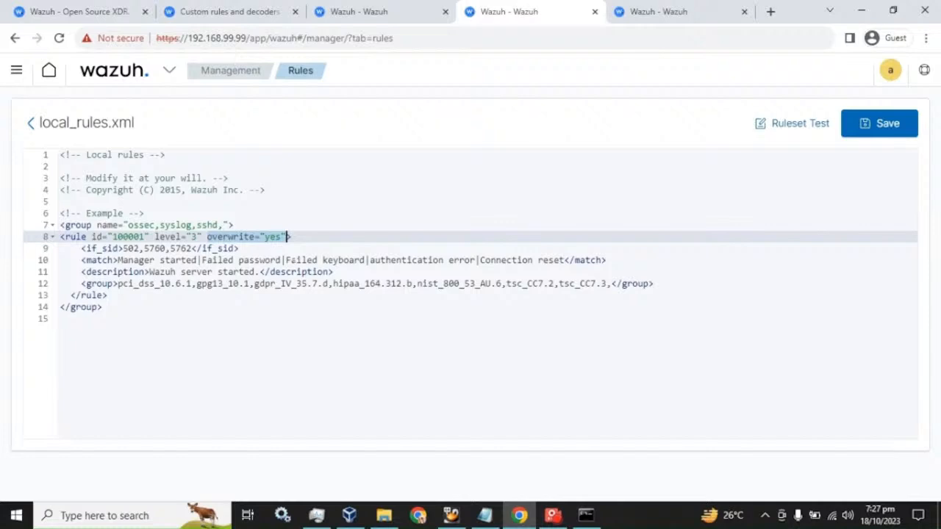
- Highlight parent rule IDs 502,5760,5762 and each pattern on the match line
click(736, 9)
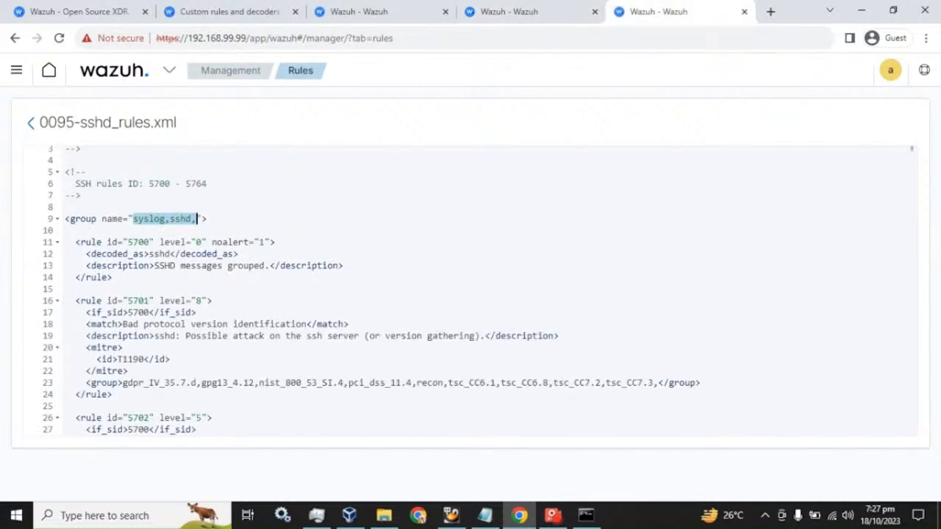
drag(38, 122, 181, 131)
click(485, 11)
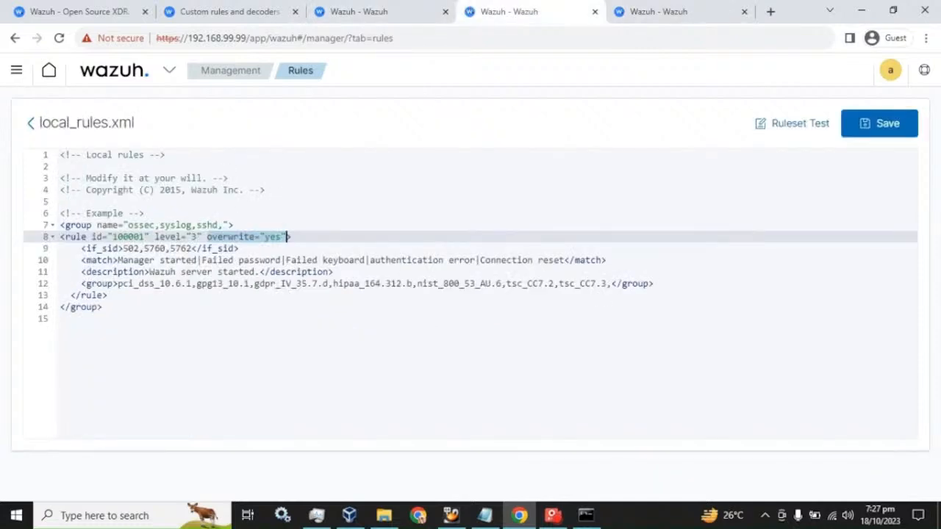
drag(122, 248, 194, 248)
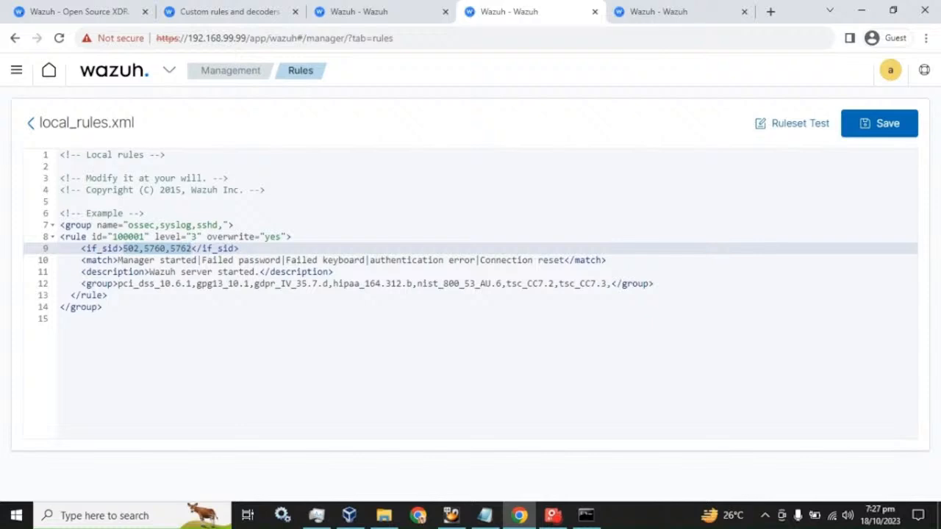
drag(118, 260, 280, 260)
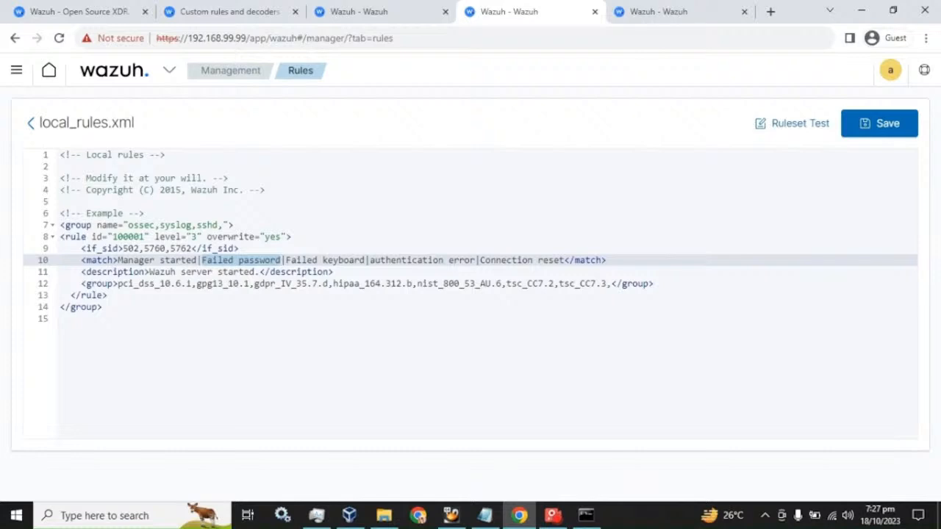
- Append '/authentication failed' to the 'Wazuh server started.' description and save local_rules.xml
click(259, 272)
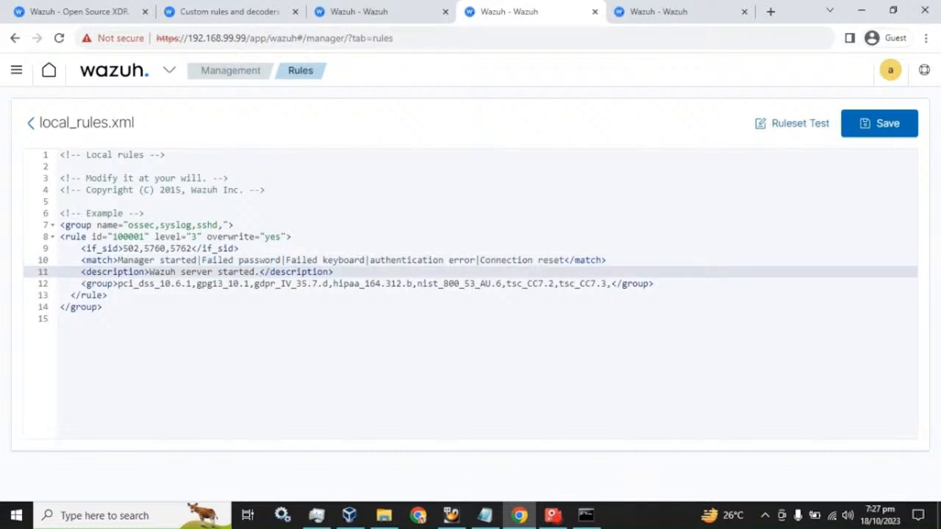
text(/ath)
key(BackSpace)
key(BackSpace)
text(uthenti)
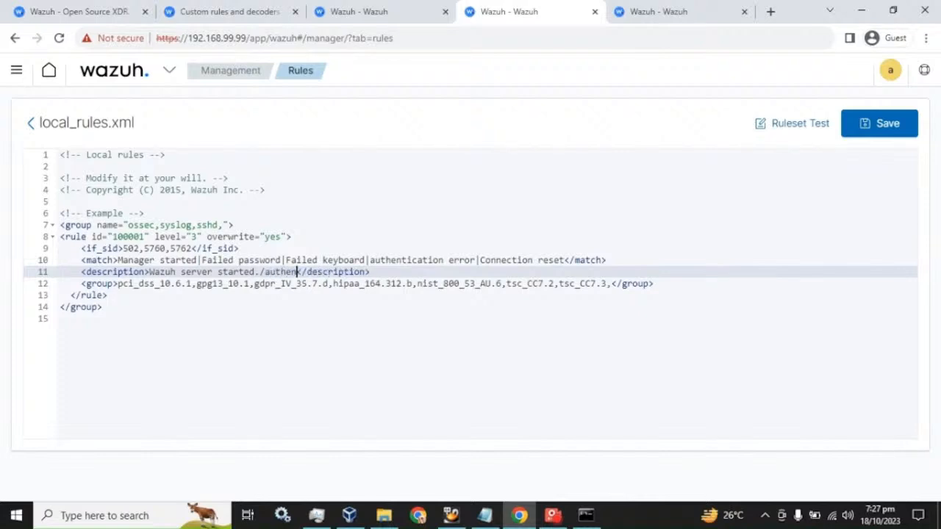
text(cation )
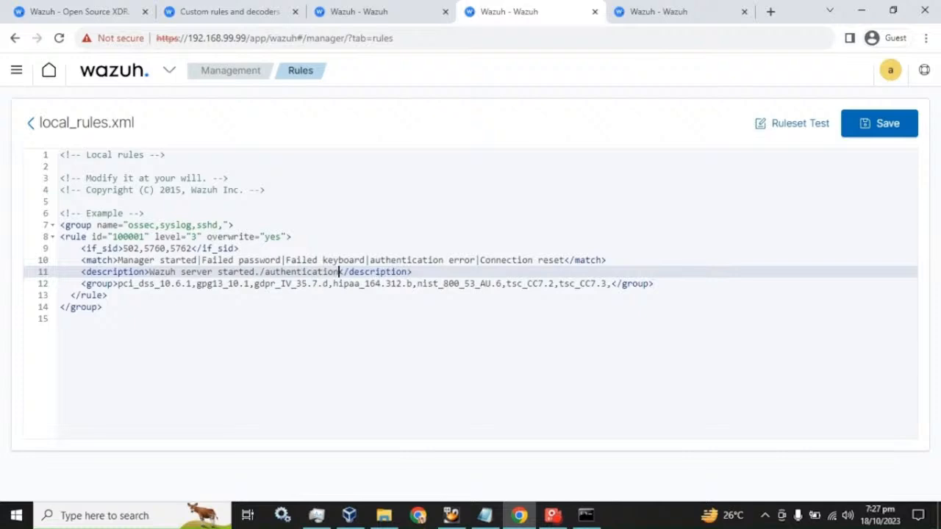
text(failed)
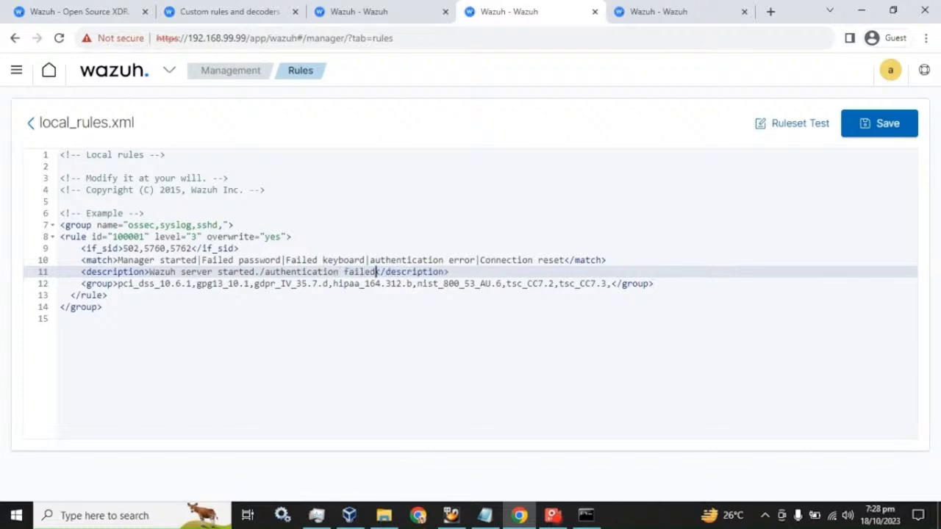
click(884, 125)
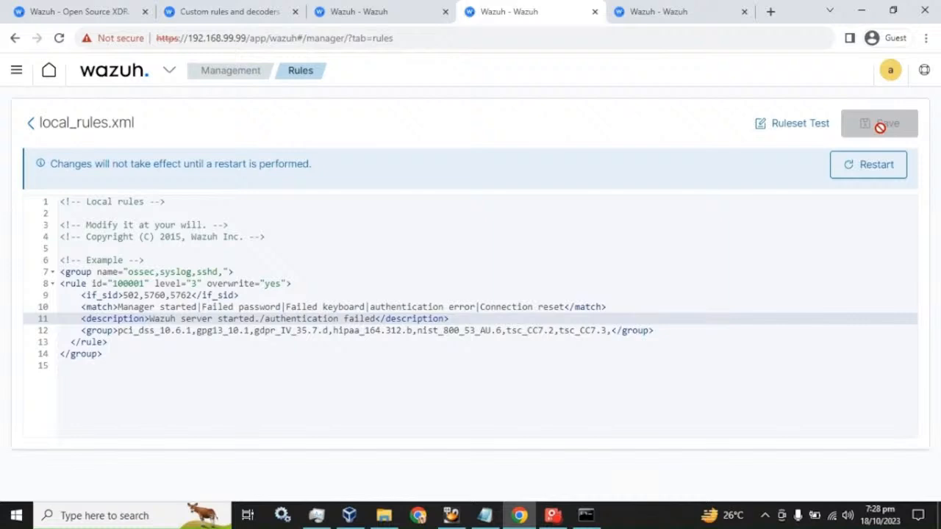
- Restart the Wazuh manager, confirming the prompt, then go back to the Security events alerts
click(872, 173)
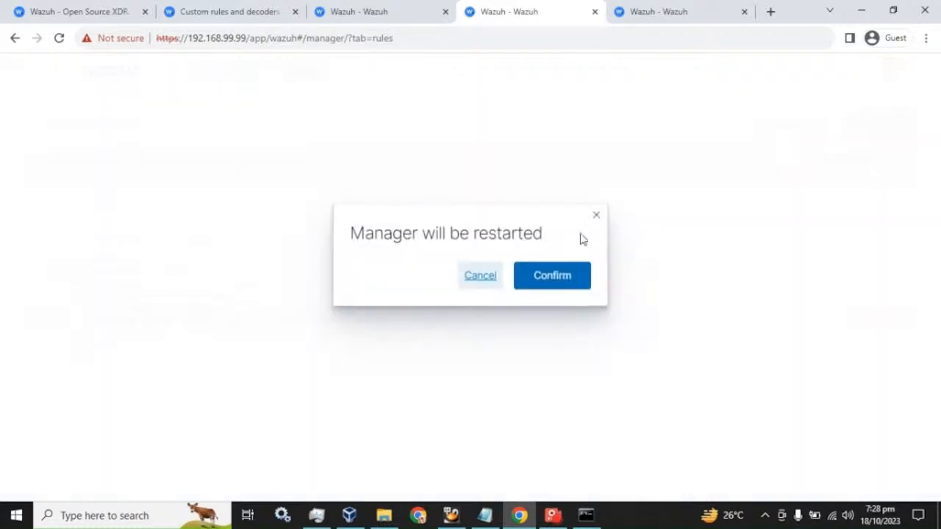
click(546, 283)
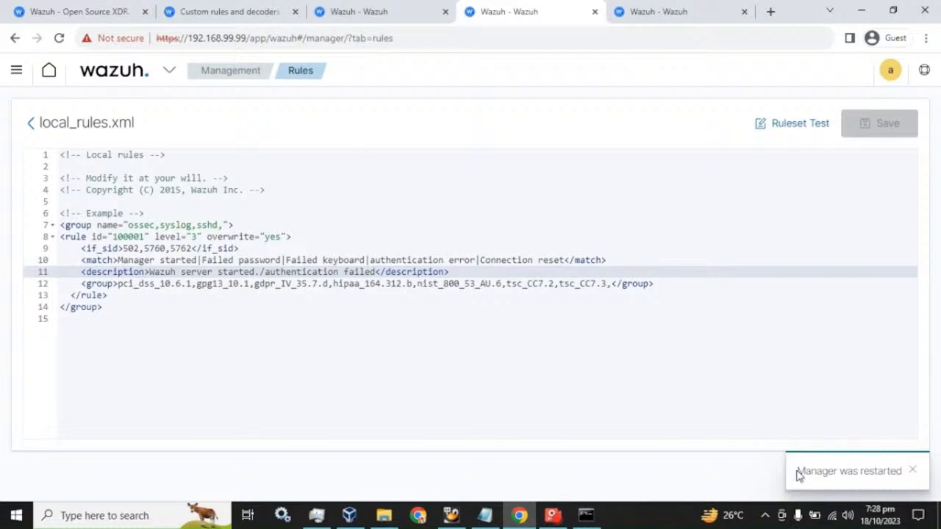
click(399, 11)
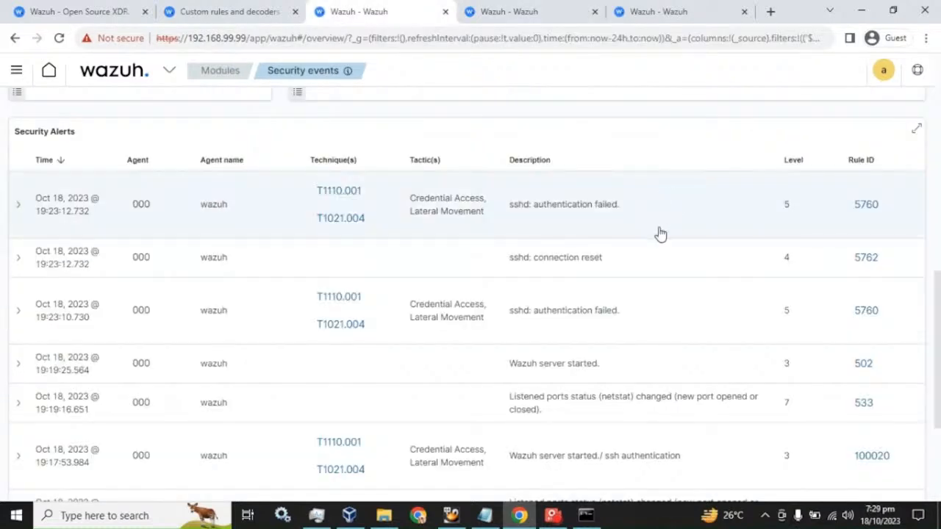
- Refresh Security events and find the level 3 rule 100001 alert in Security Alerts
scroll(656, 233, up, 5)
scroll(899, 184, up, 2)
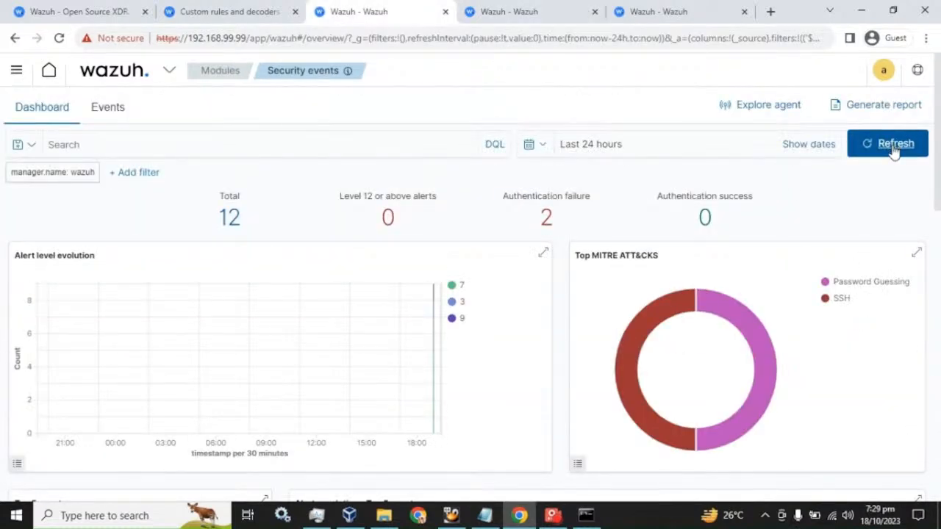
click(894, 147)
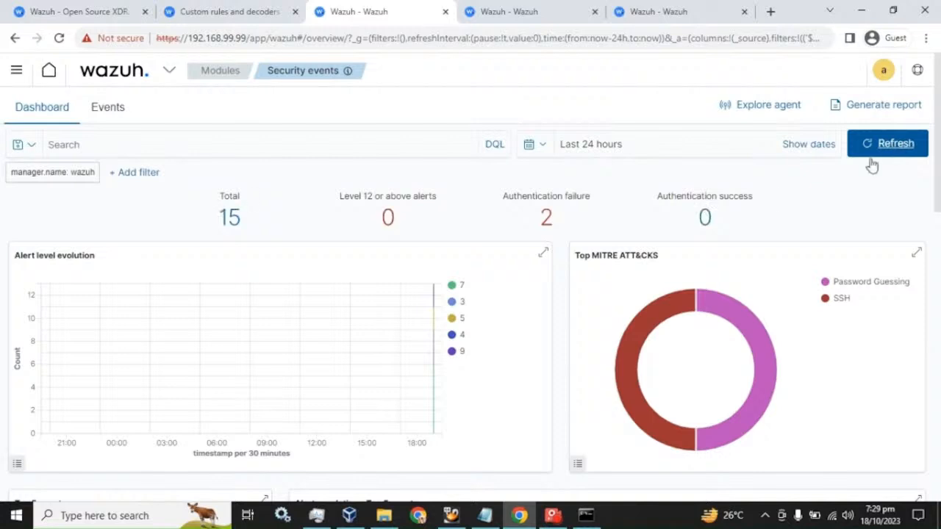
scroll(590, 225, down, 6)
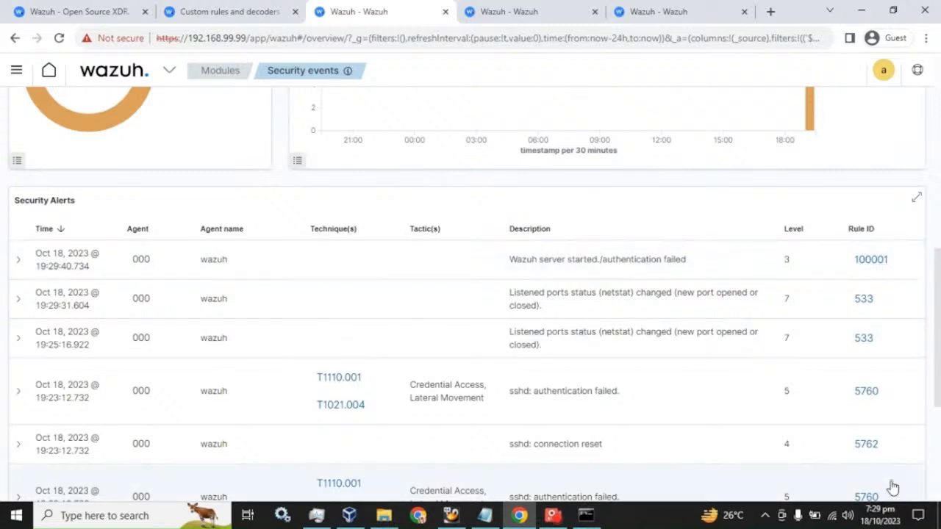
scroll(882, 482, down, 1)
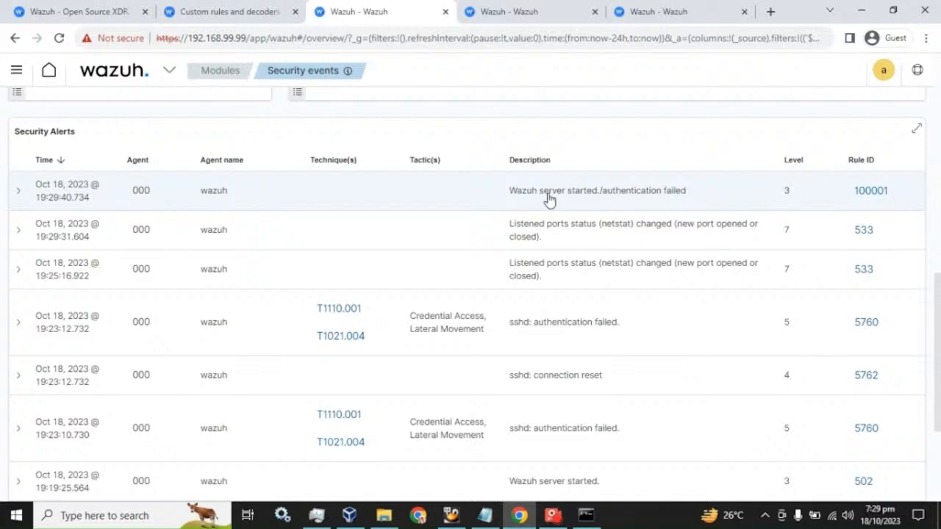
- Cross-check rule 100001's id and description in local_rules.xml against the alert table
click(536, 13)
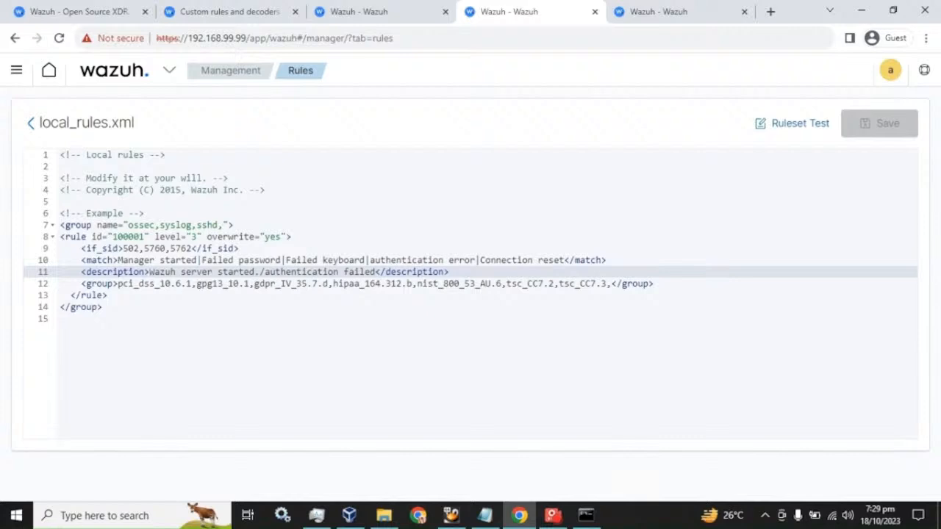
drag(150, 272, 375, 272)
double_click(126, 236)
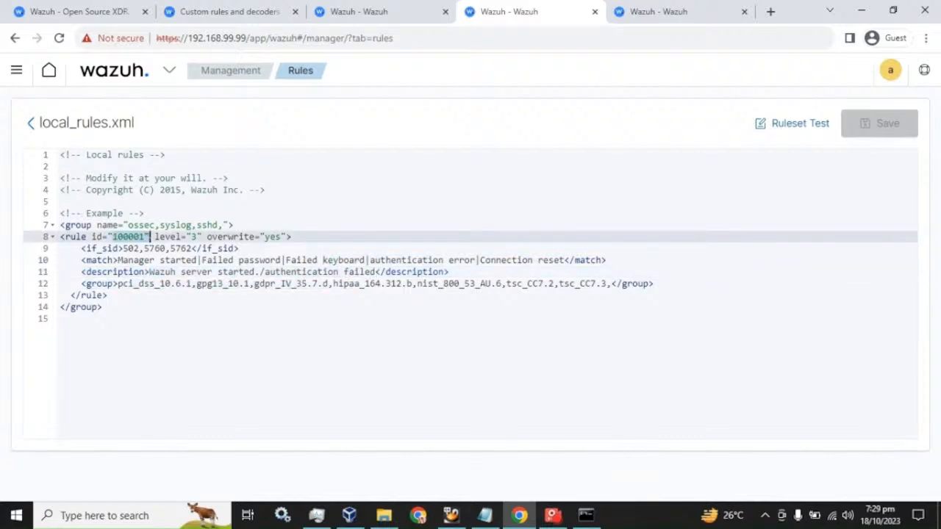
shift+click(144, 248)
drag(144, 248, 144, 237)
click(382, 11)
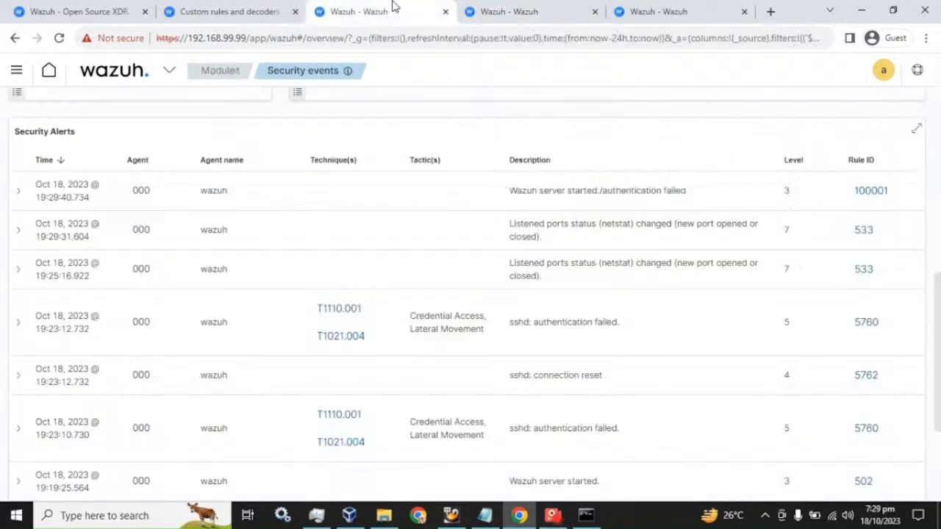
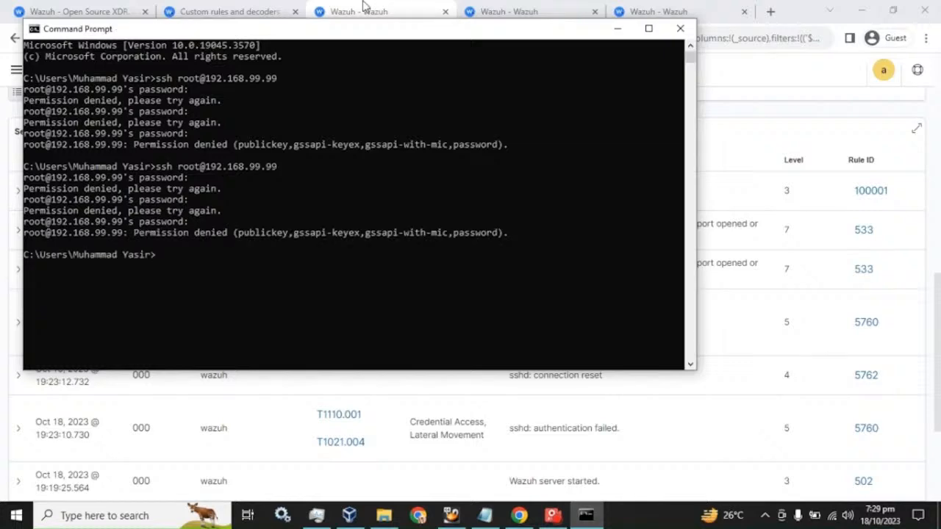
- Bring Security events forward, refresh it and inspect the Authentication failure count of 2
click(364, 7)
scroll(609, 287, up, 10)
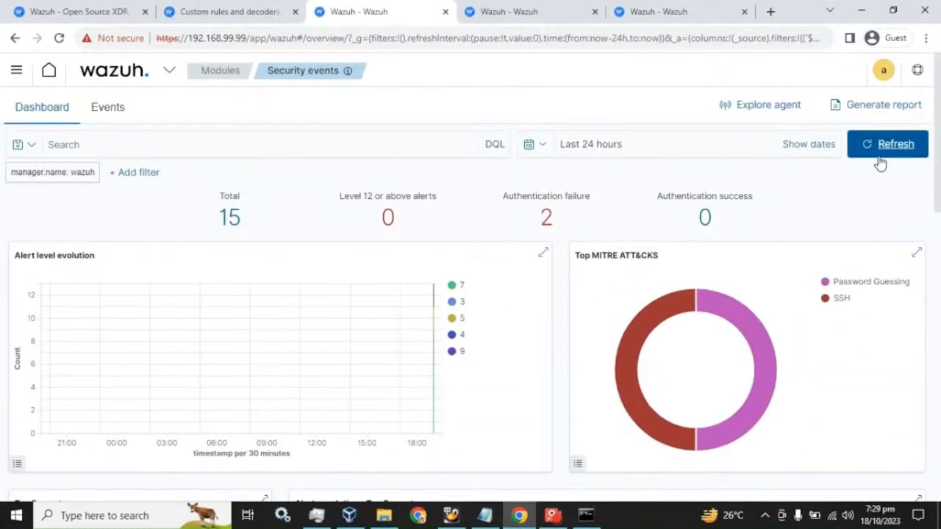
click(880, 154)
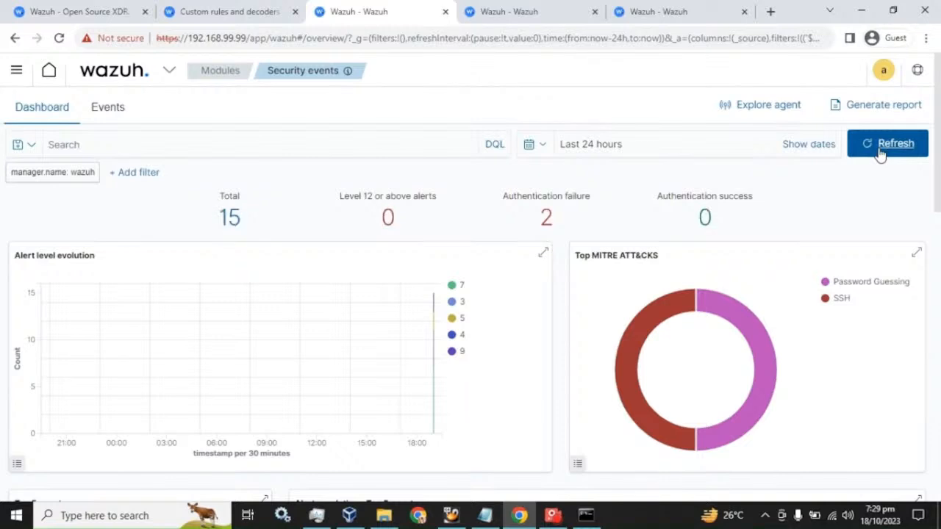
double_click(547, 219)
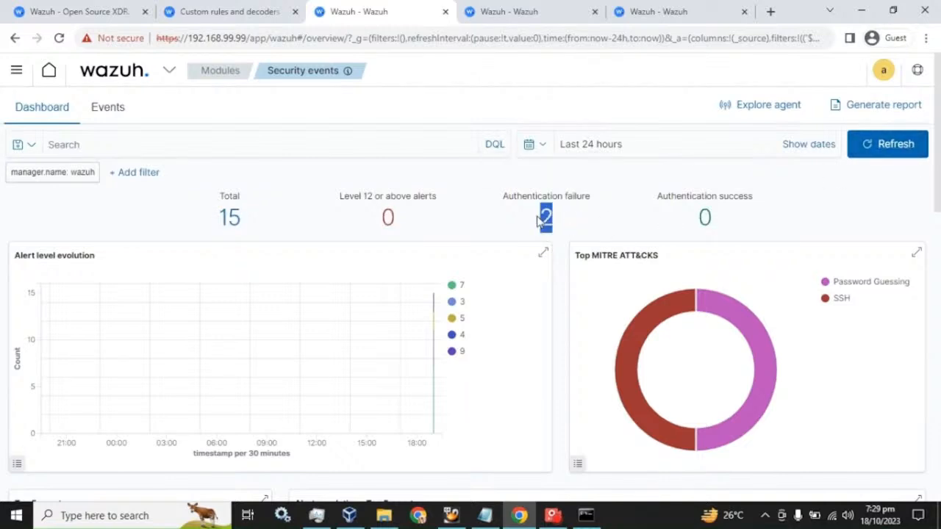
click(819, 178)
- Refresh repeatedly until the total reaches 18, then scroll down to the Security Alerts table
click(891, 146)
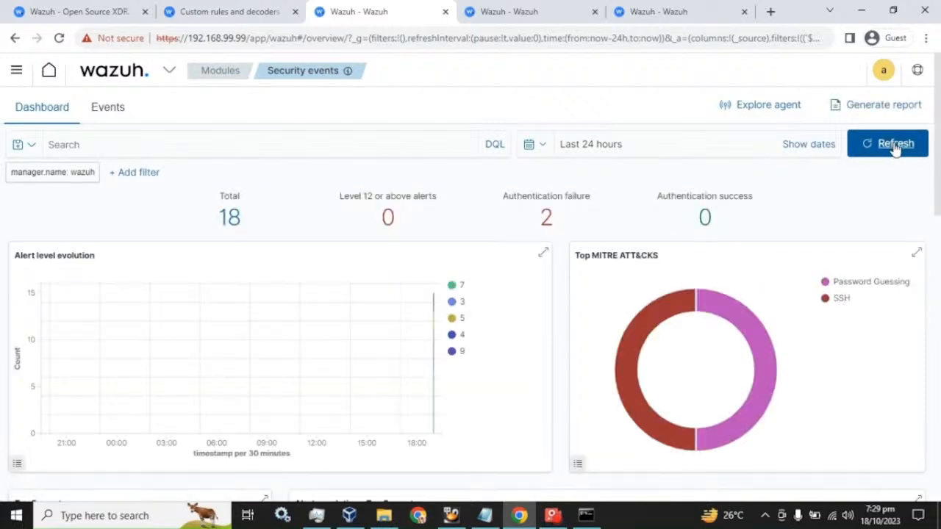
click(894, 146)
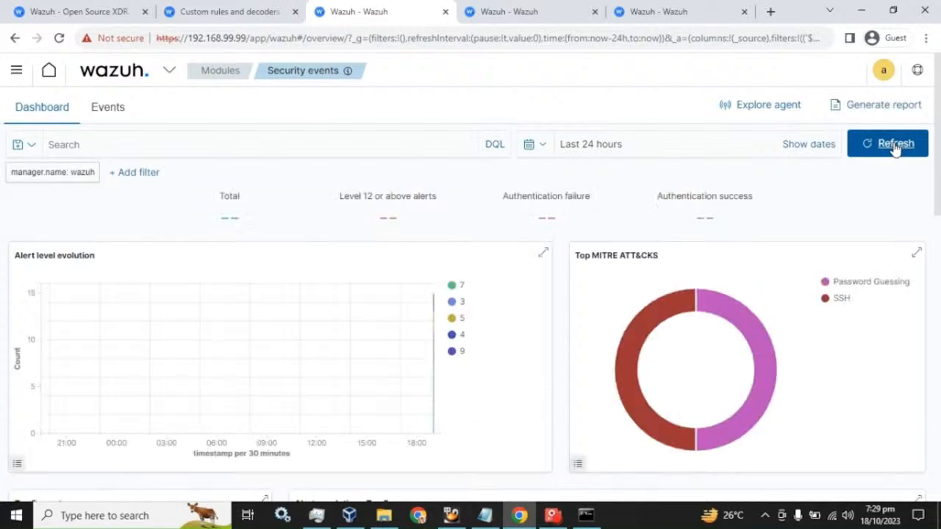
click(894, 146)
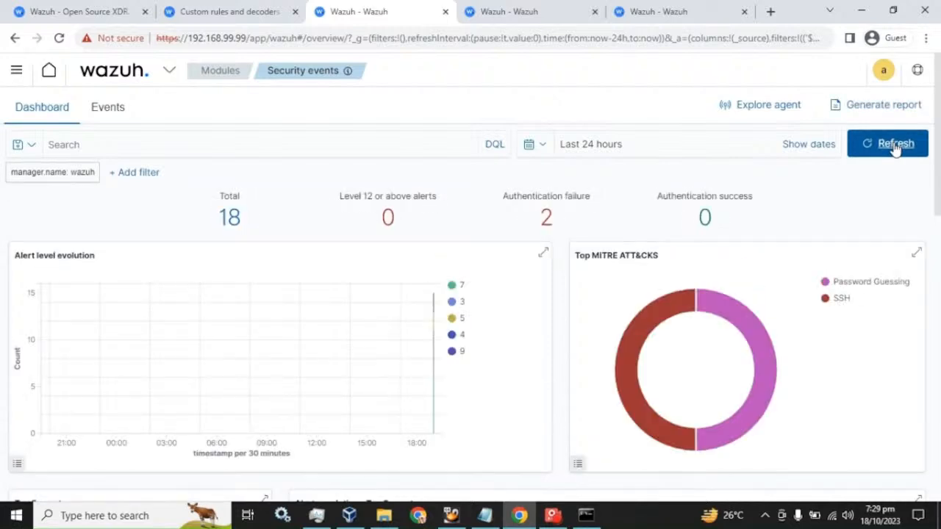
click(894, 146)
scroll(813, 262, down, 7)
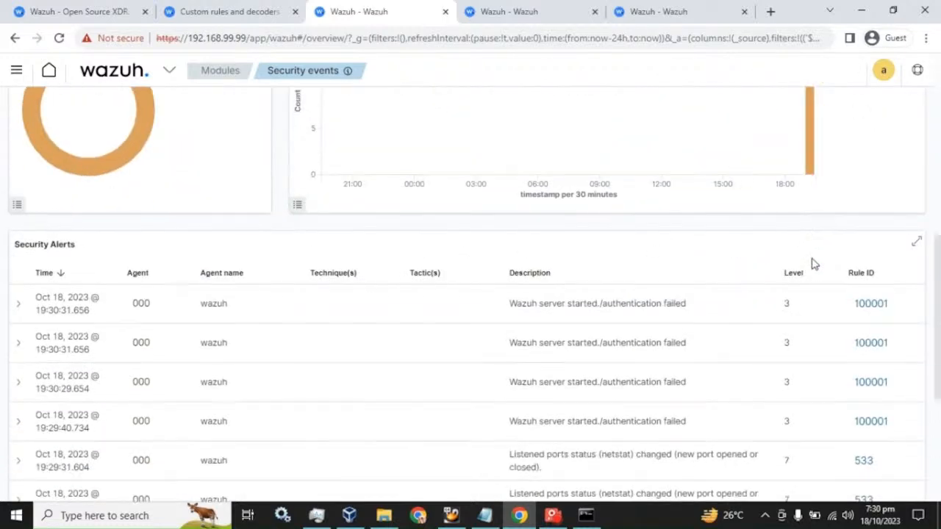
scroll(813, 262, down, 2)
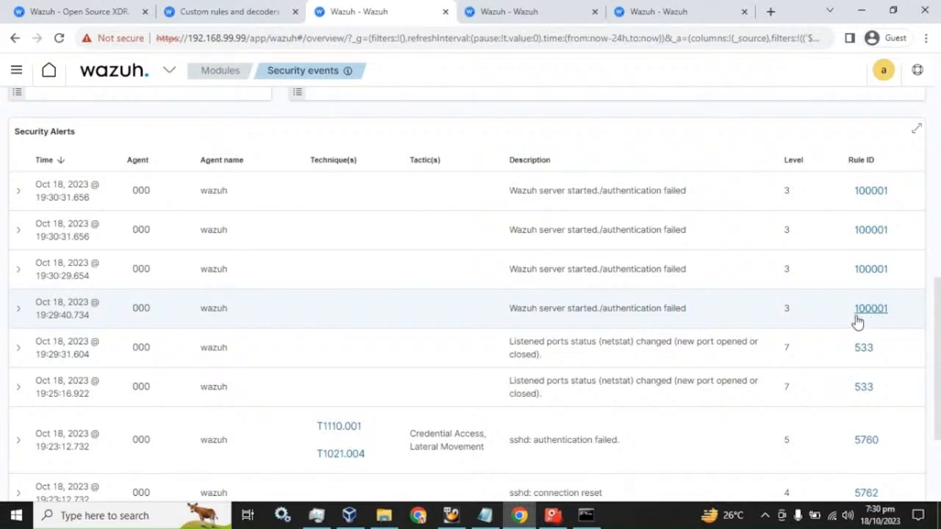
- Expand the 19:29:40.734 alert and read its manager.name and full_log 'ossec: Manager started.'
click(14, 313)
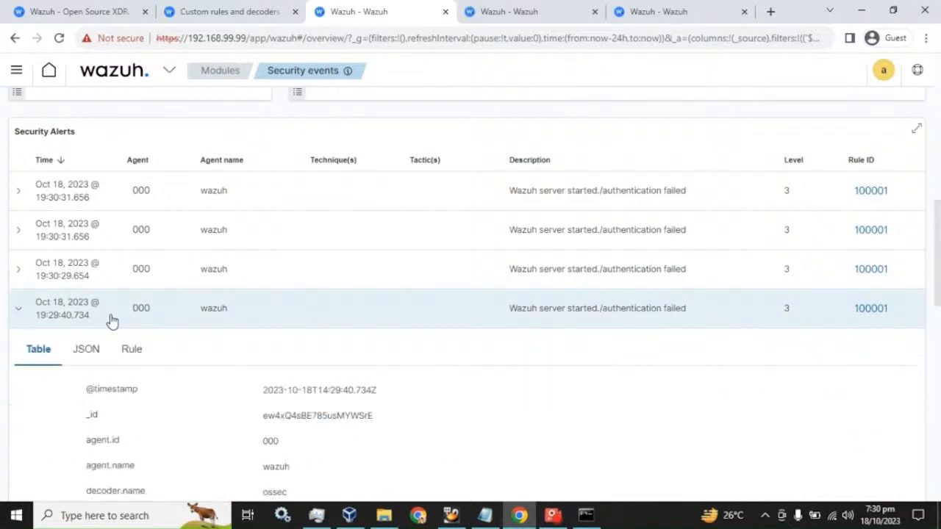
scroll(281, 304, down, 5)
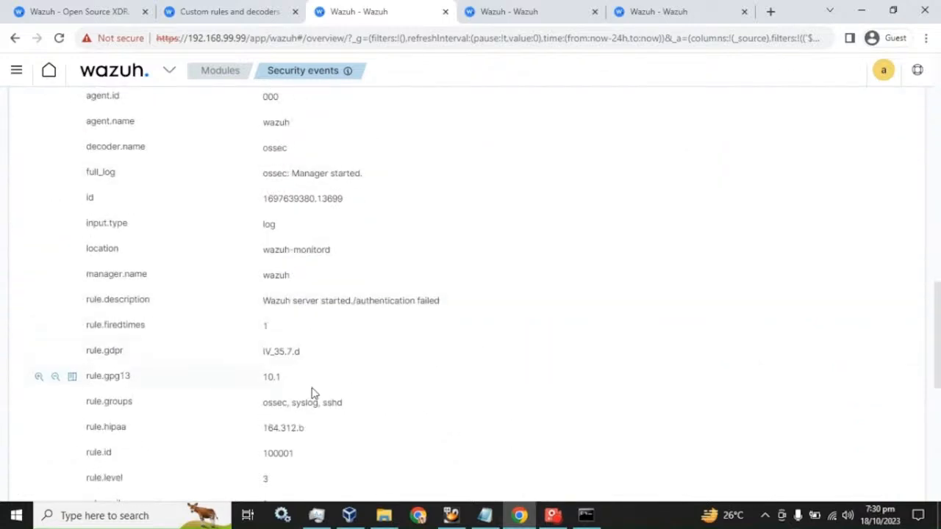
scroll(338, 394, down, 3)
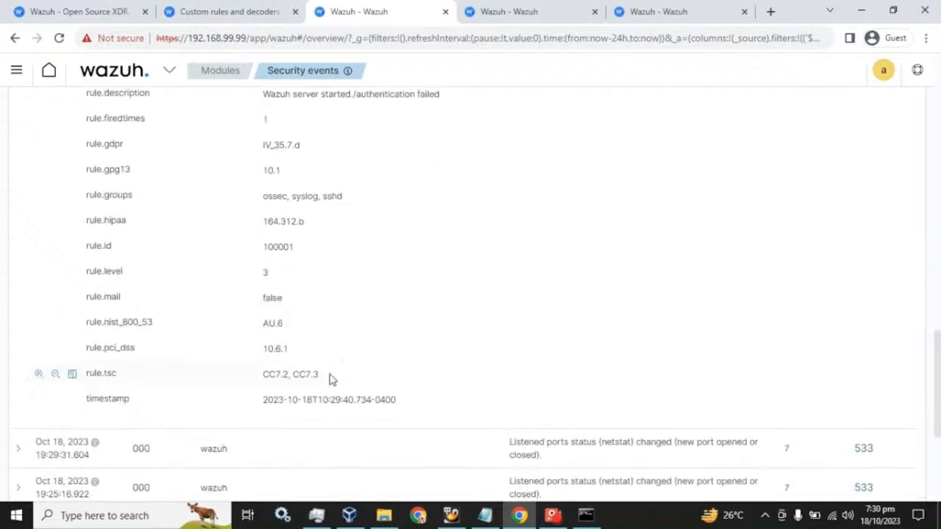
scroll(331, 375, up, 5)
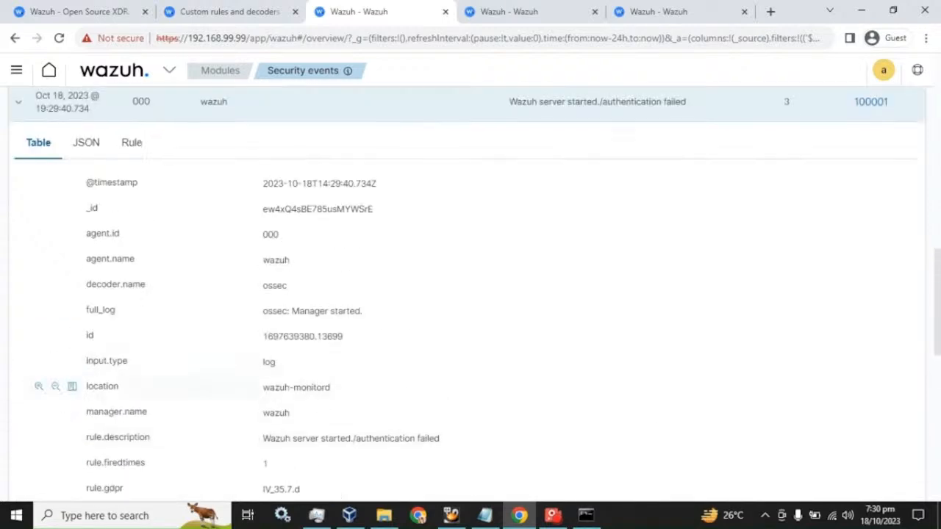
drag(262, 387, 330, 388)
drag(262, 413, 285, 413)
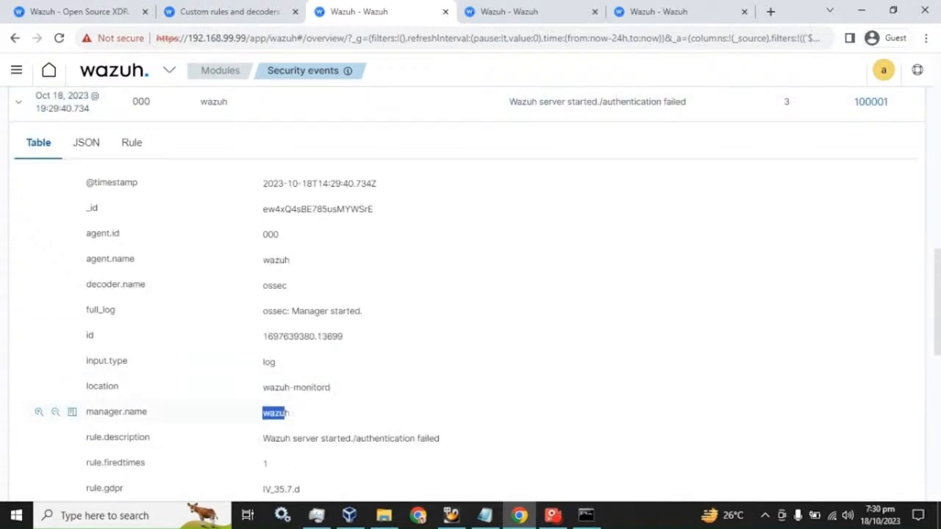
drag(263, 312, 364, 318)
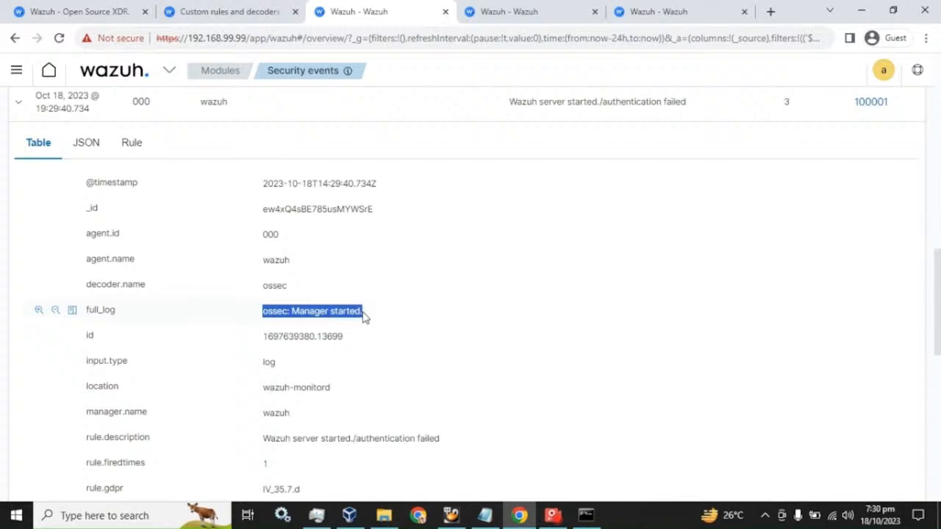
click(270, 312)
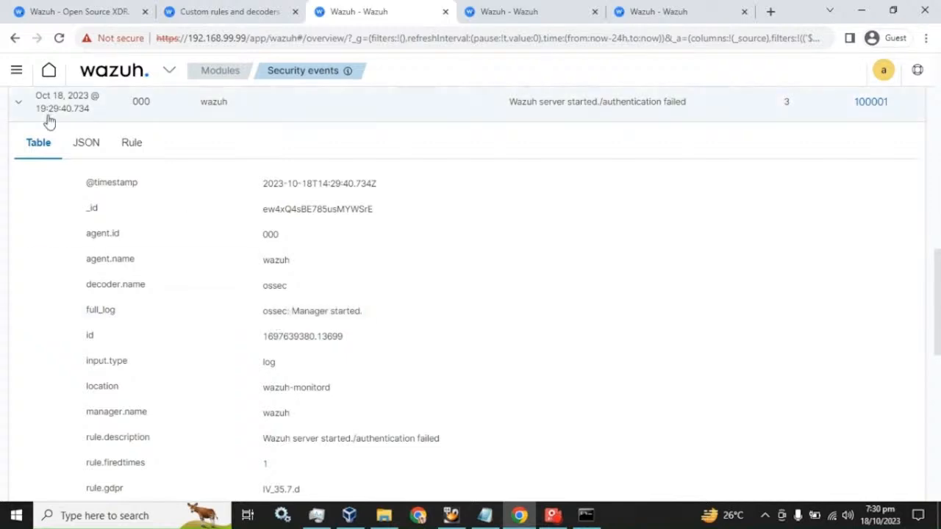
click(22, 108)
scroll(120, 246, up, 3)
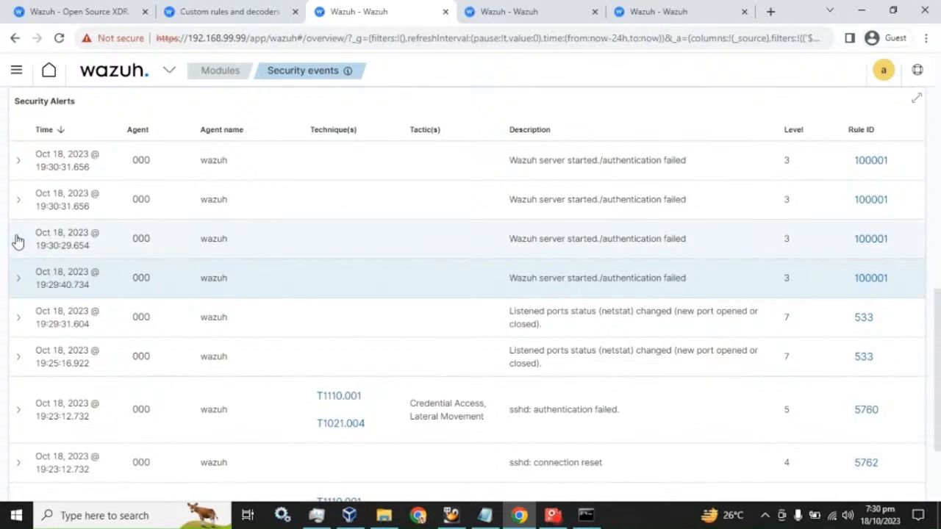
- Expand the 19:30:29.654 alert and read the failed root password message in full_log
click(18, 240)
scroll(232, 317, down, 3)
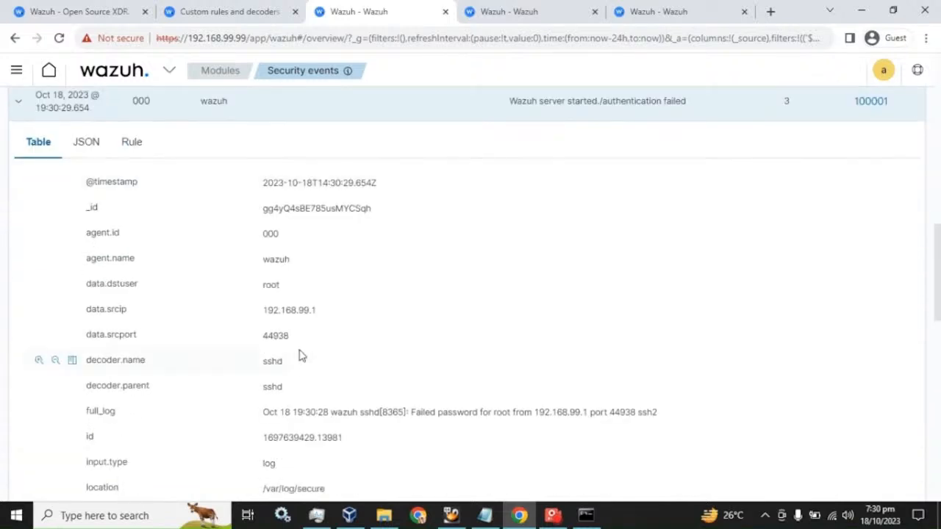
scroll(299, 356, down, 1)
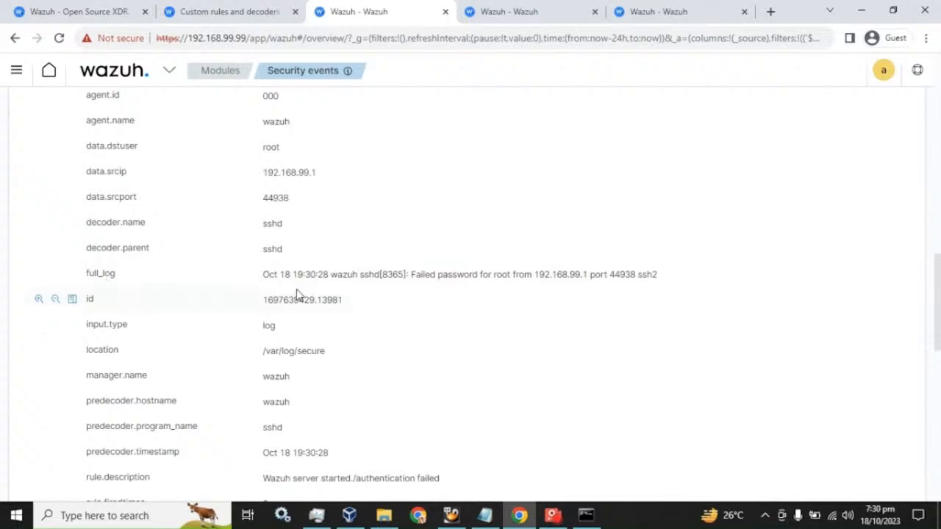
drag(410, 274, 657, 275)
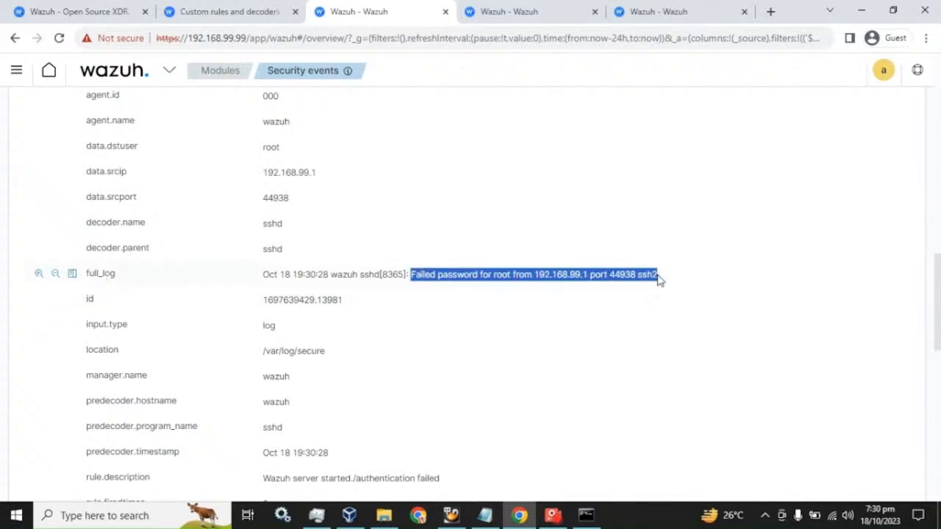
scroll(224, 208, up, 3)
scroll(224, 208, up, 3)
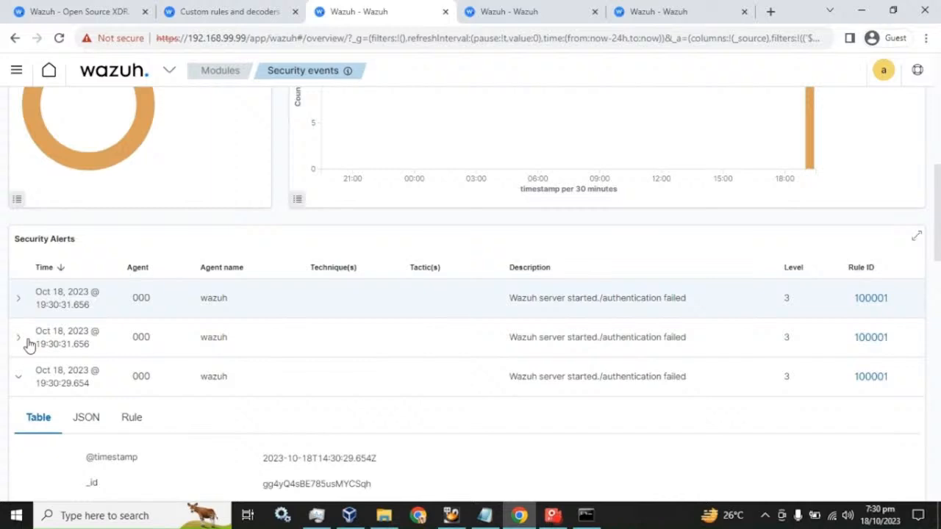
click(17, 376)
scroll(595, 300, down, 2)
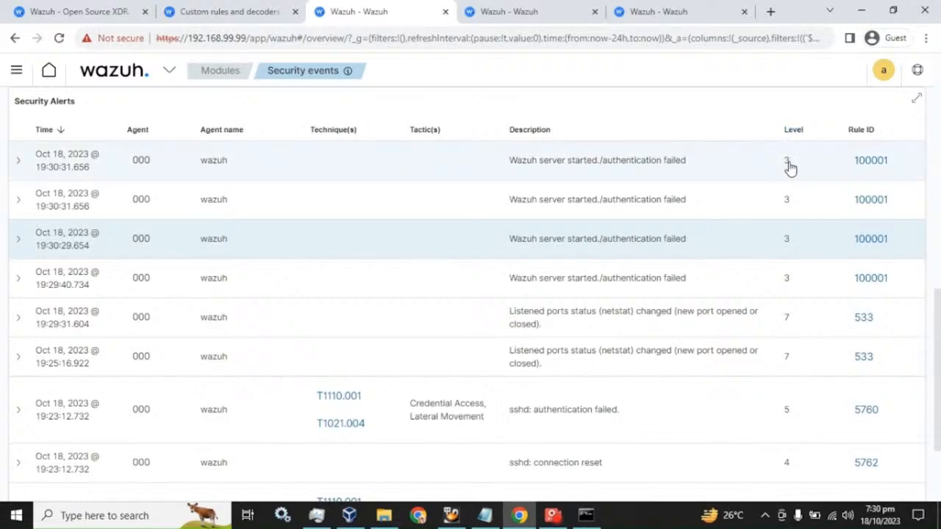
scroll(573, 265, up, 5)
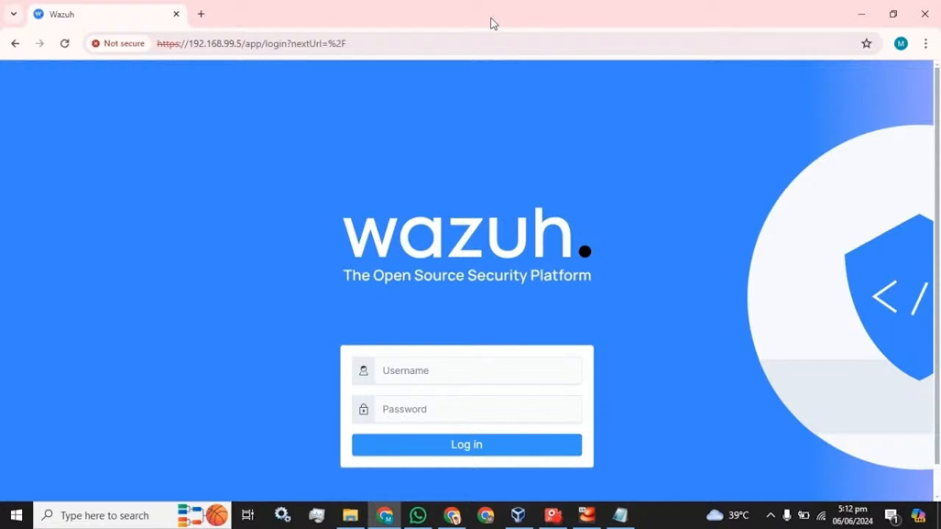
- Log in as admin with the account password and dismiss Chrome's password breach warning
click(431, 367)
text(a)
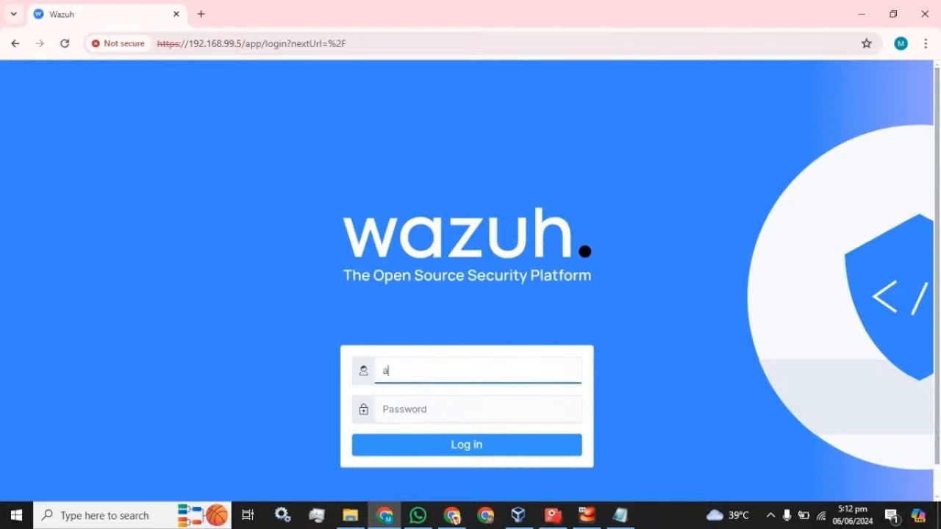
text(dmin)
key(Tab)
text(admi)
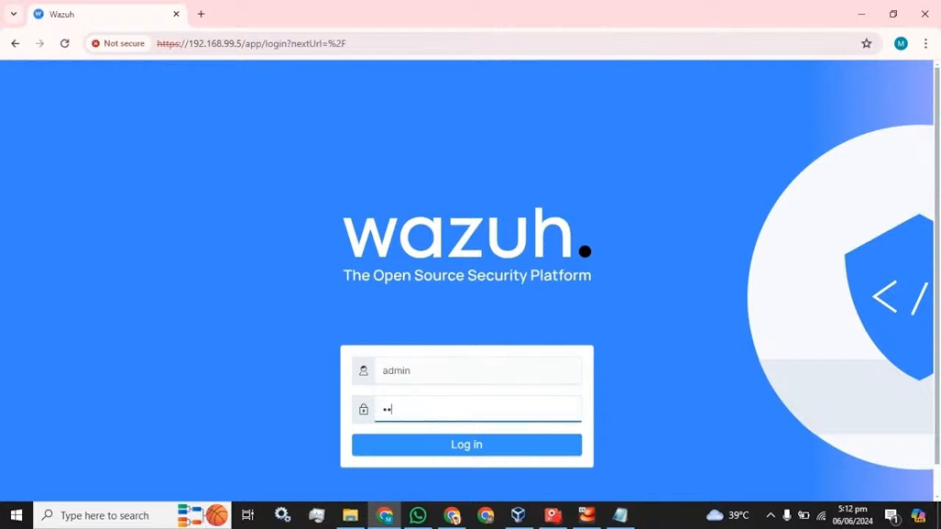
text(n)
key(Return)
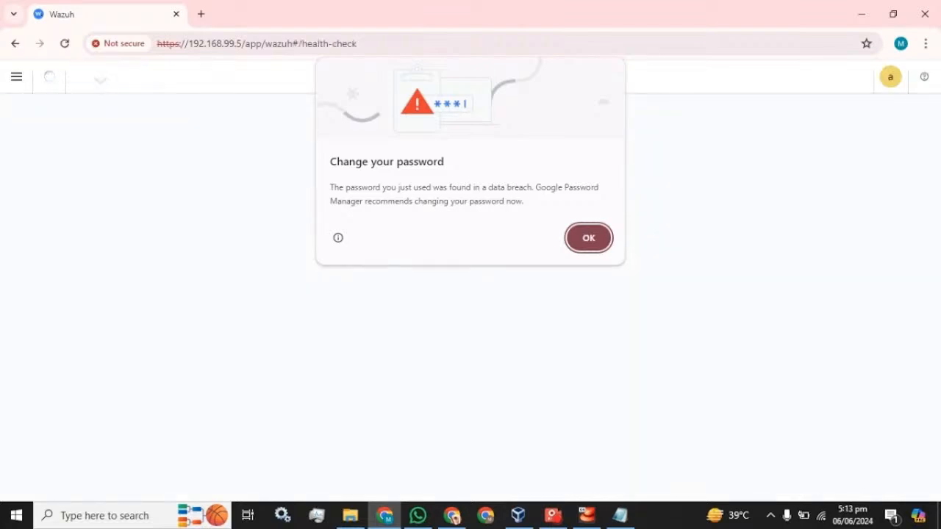
click(591, 237)
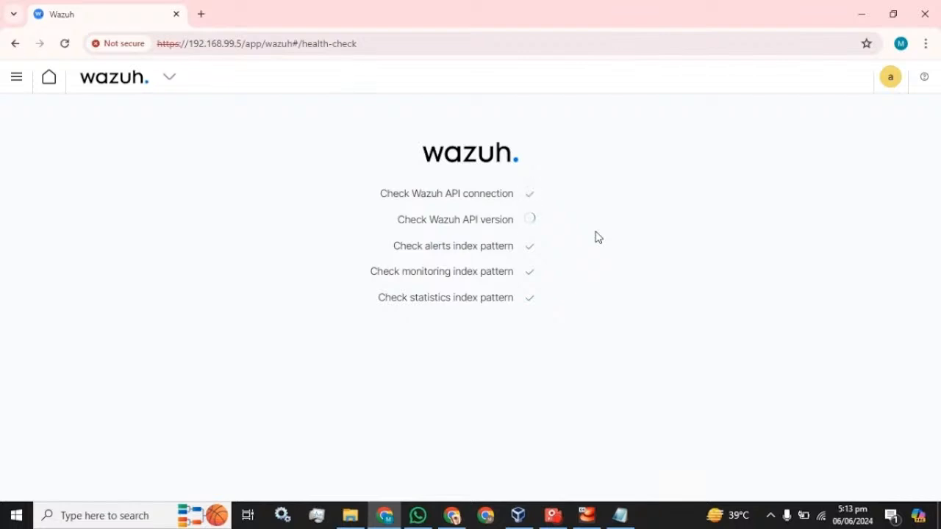
click(553, 515)
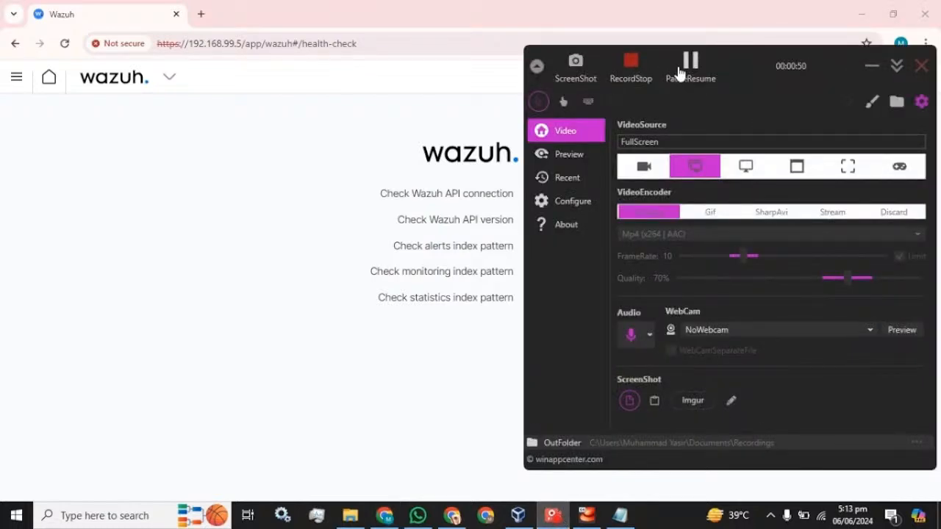
click(871, 66)
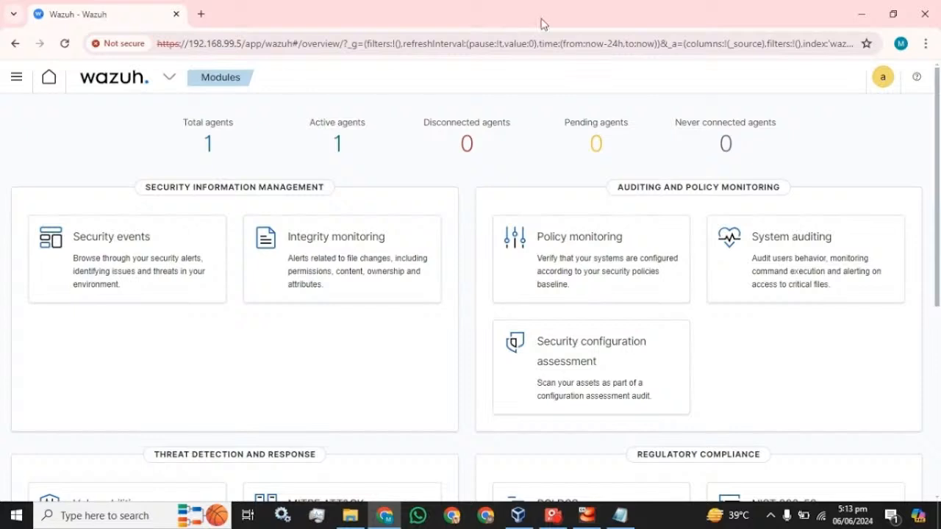
- Open the side navigation and go to the Security settings
click(18, 79)
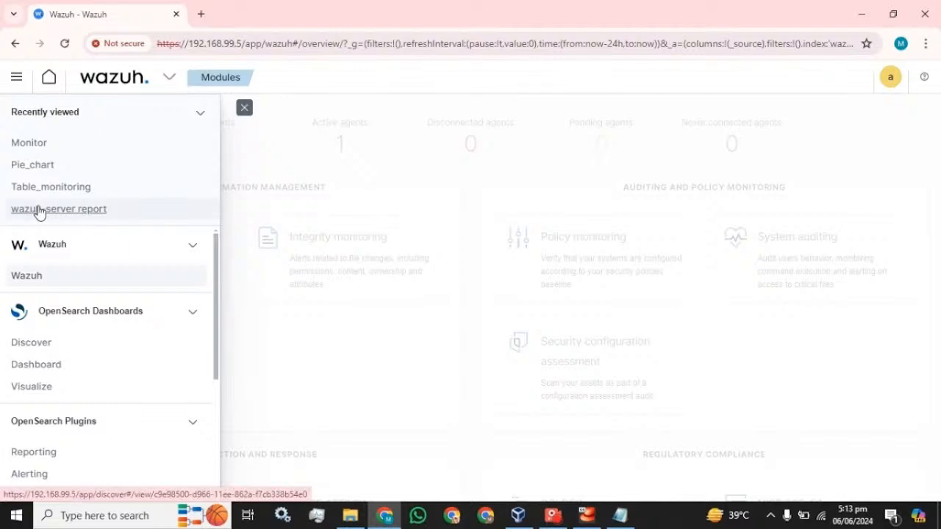
scroll(94, 288, down, 3)
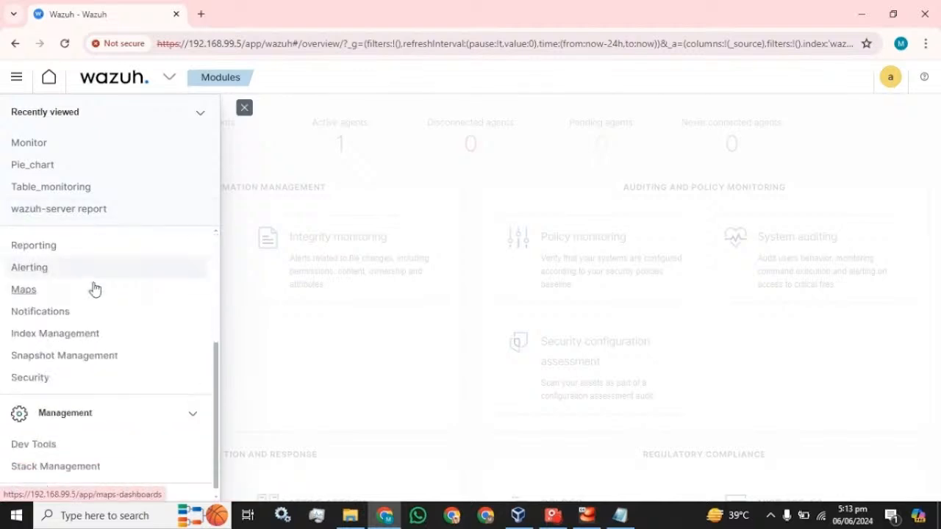
click(201, 115)
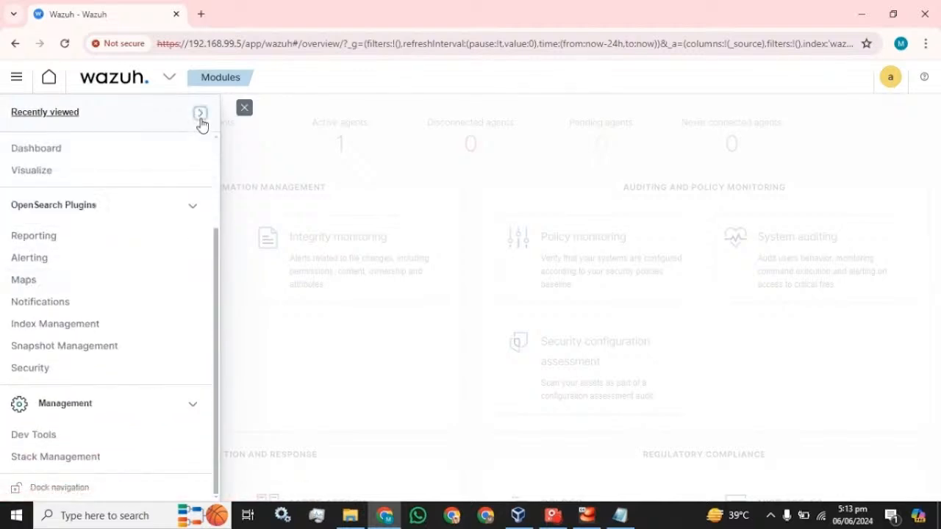
click(35, 369)
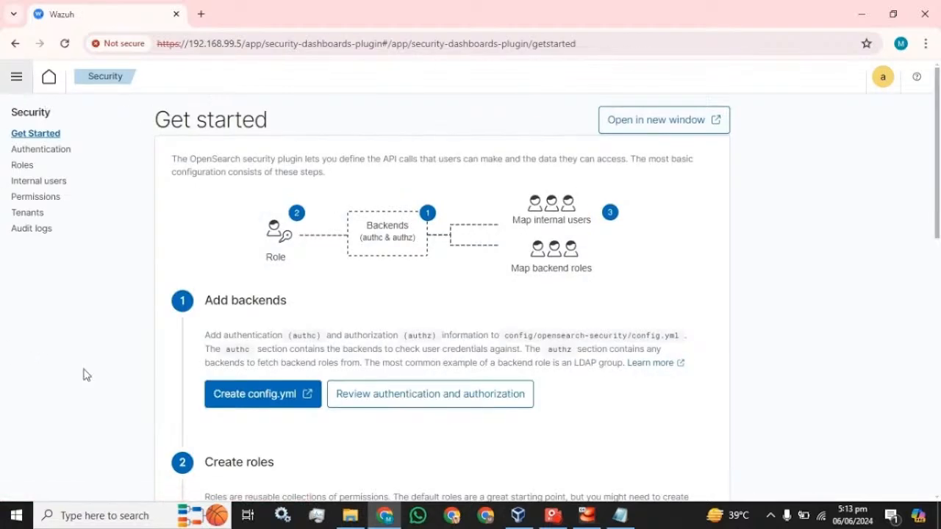
- Open Internal users, check the admin user's available actions, then start creating a new internal user
click(42, 188)
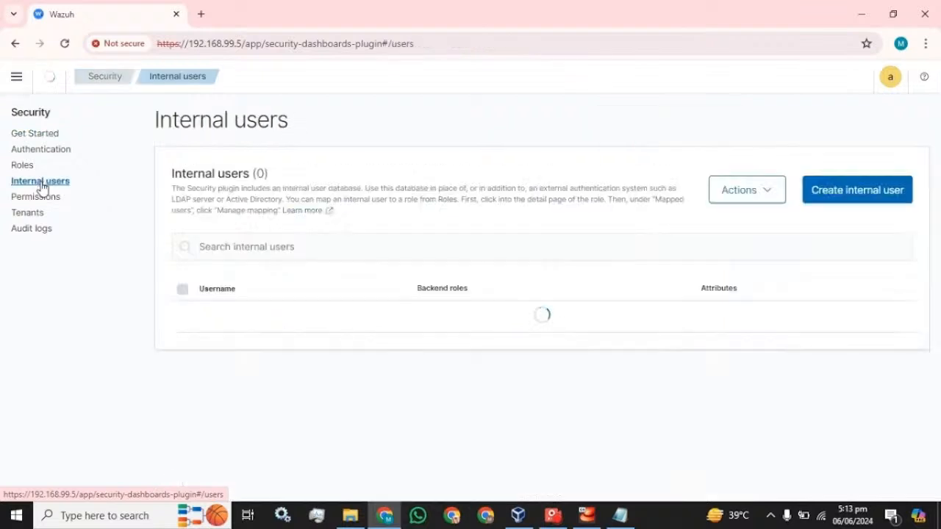
scroll(184, 296, down, 2)
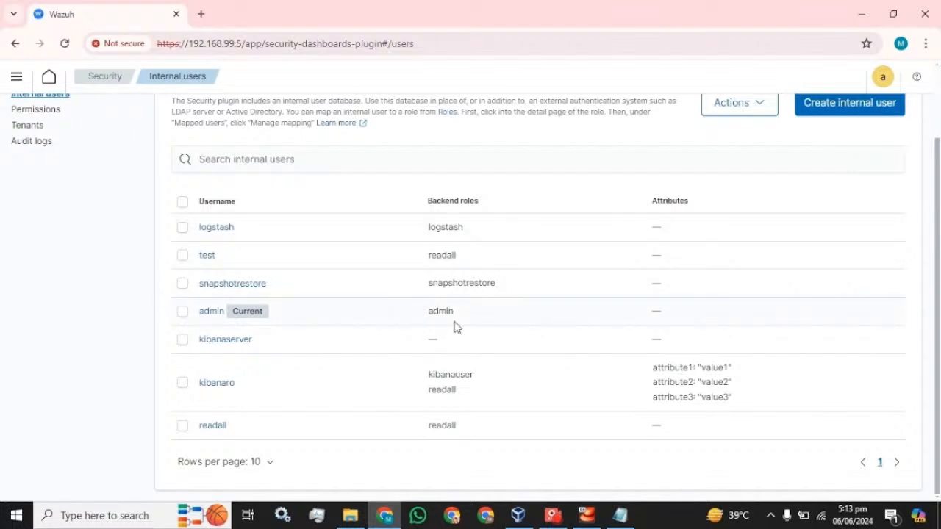
scroll(617, 237, up, 2)
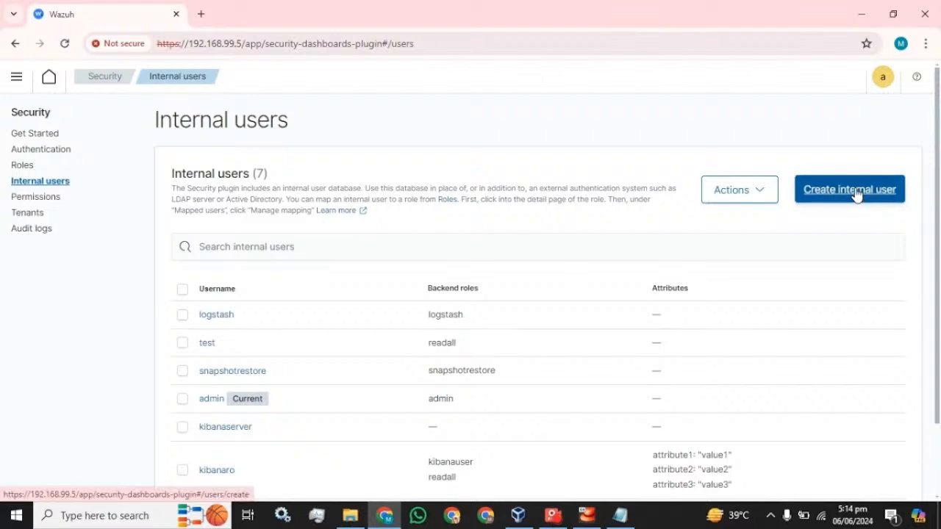
scroll(479, 287, down, 1)
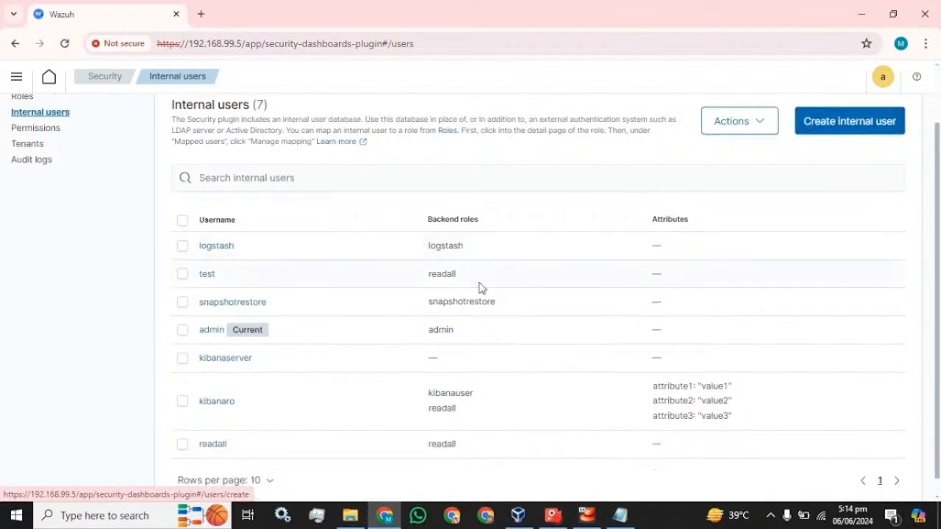
click(182, 330)
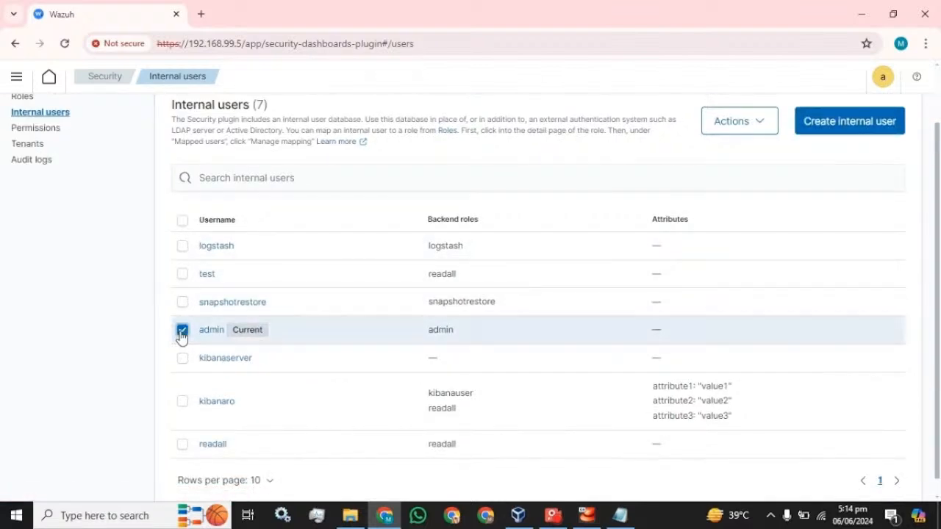
click(771, 123)
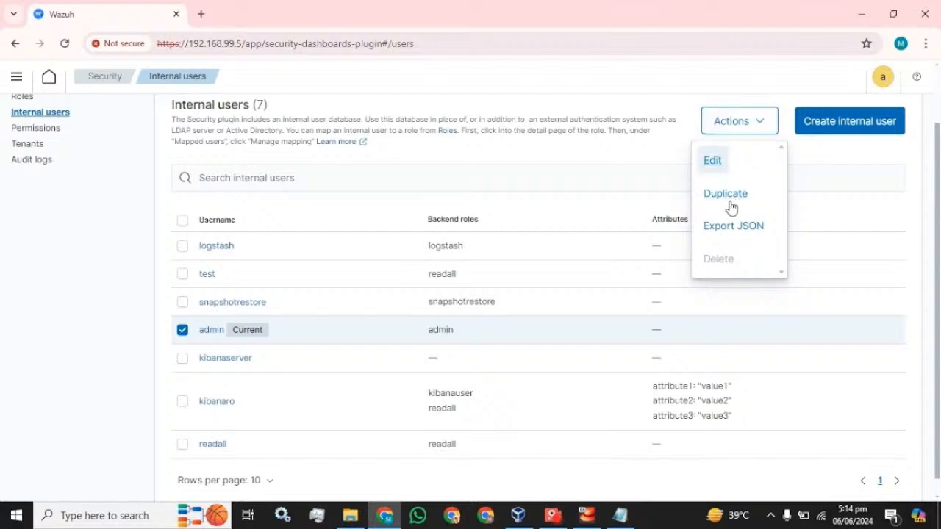
click(823, 149)
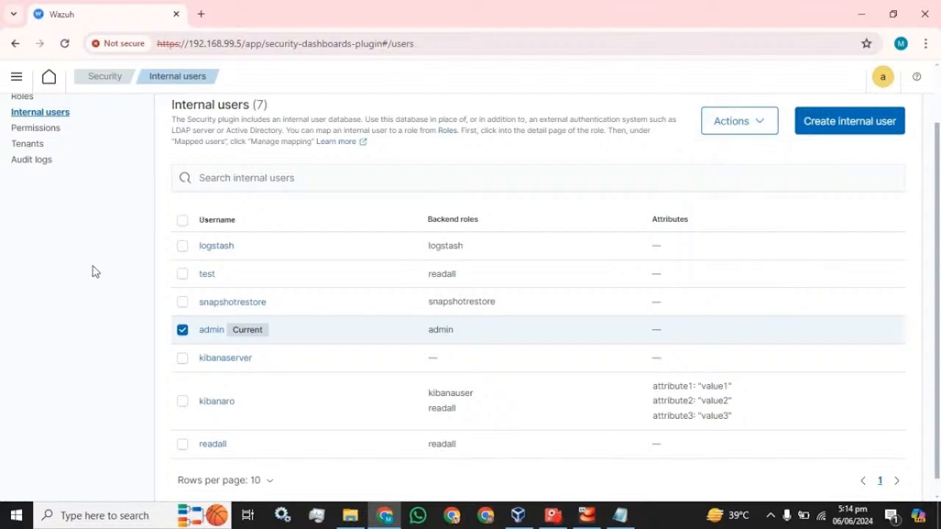
click(182, 330)
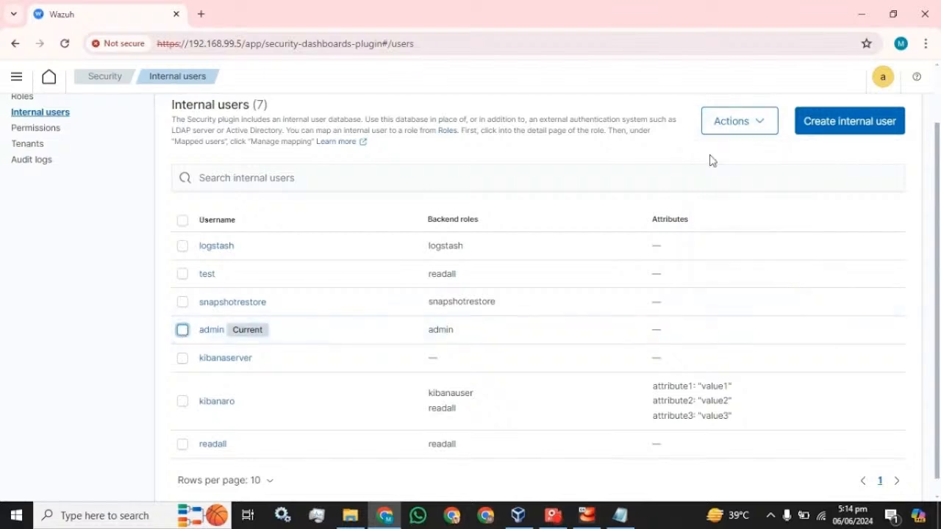
click(862, 125)
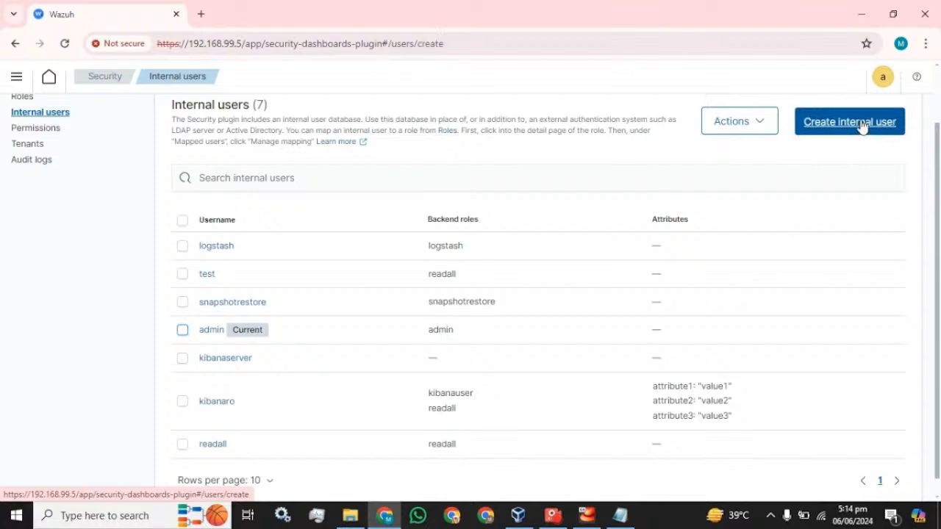
- Enter username test and paste the password from Notepad into both password fields
click(160, 194)
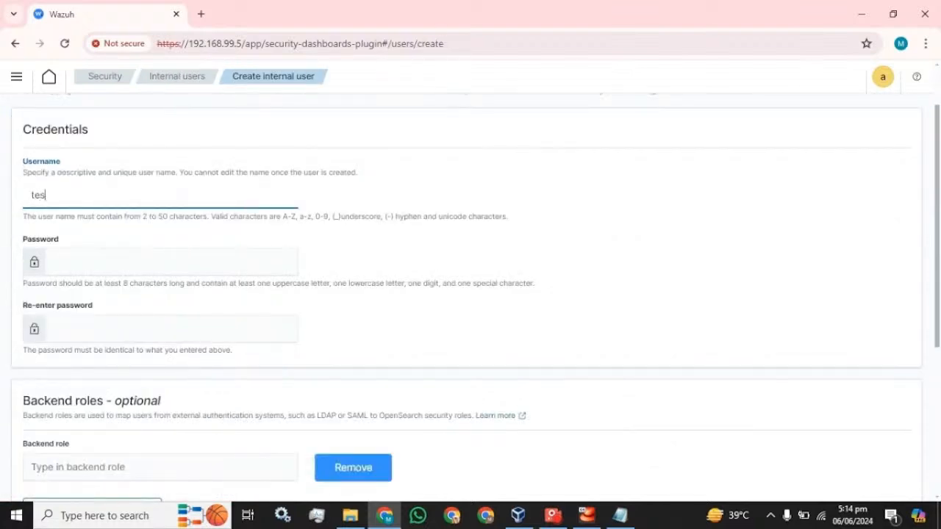
scroll(470, 294, down, 2)
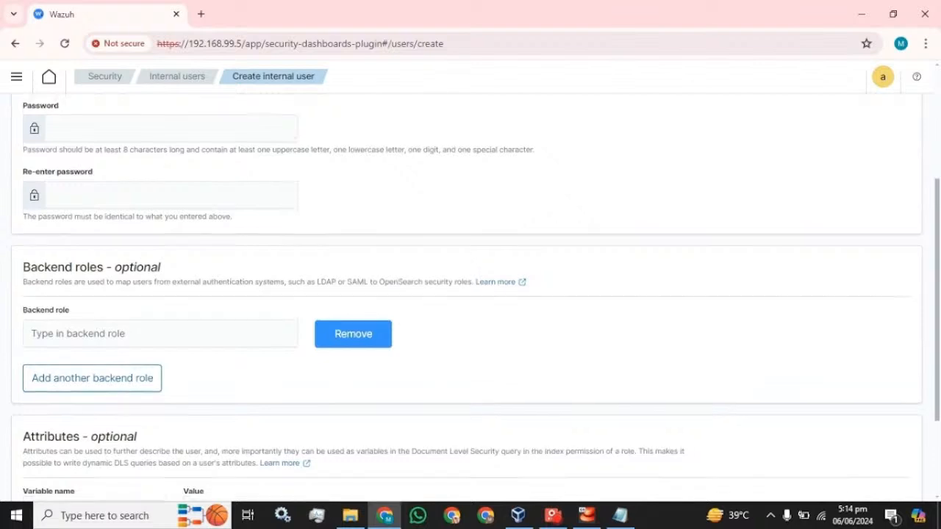
scroll(470, 294, up, 1)
click(628, 513)
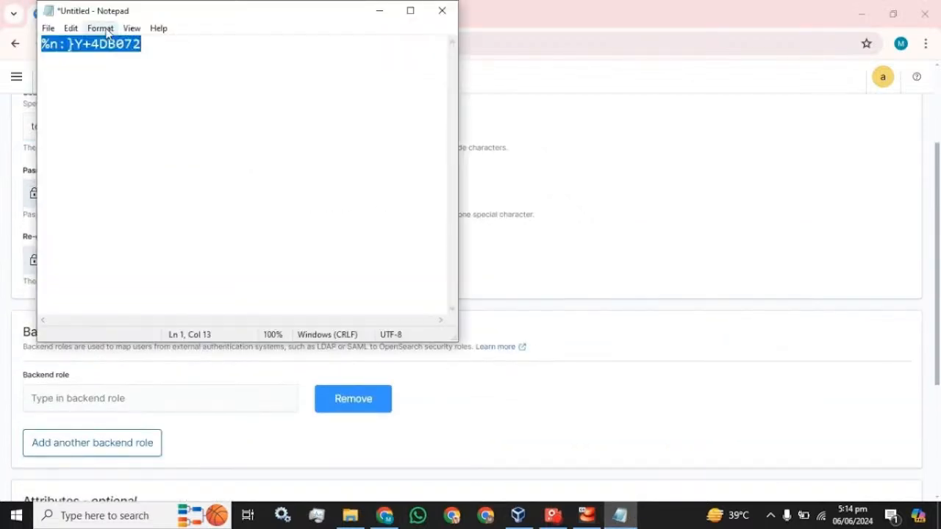
click(539, 12)
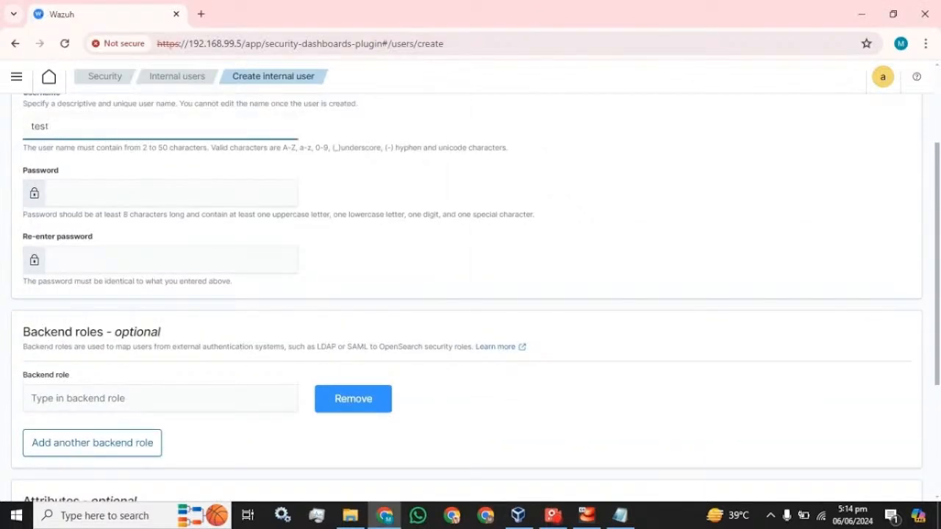
key(Tab)
key(ctrl+v)
key(Tab)
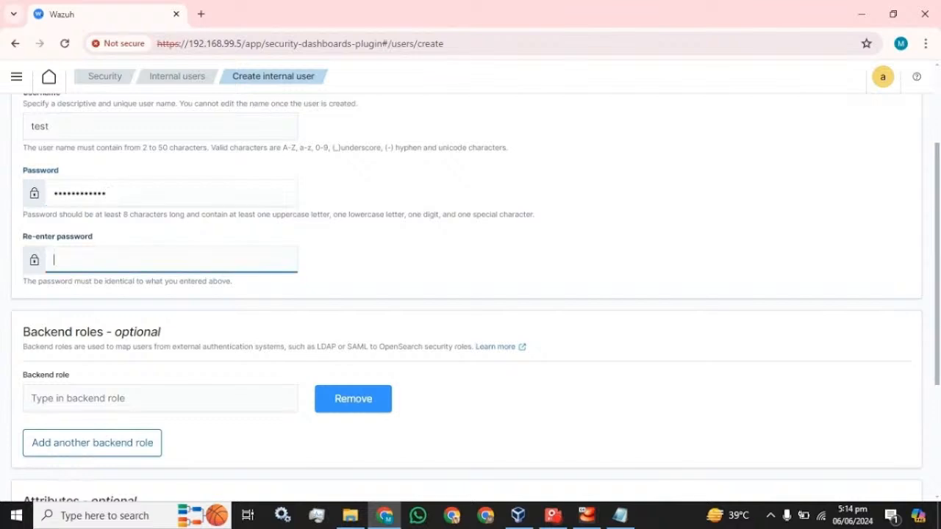
key(ctrl+v)
drag(509, 148, 144, 149)
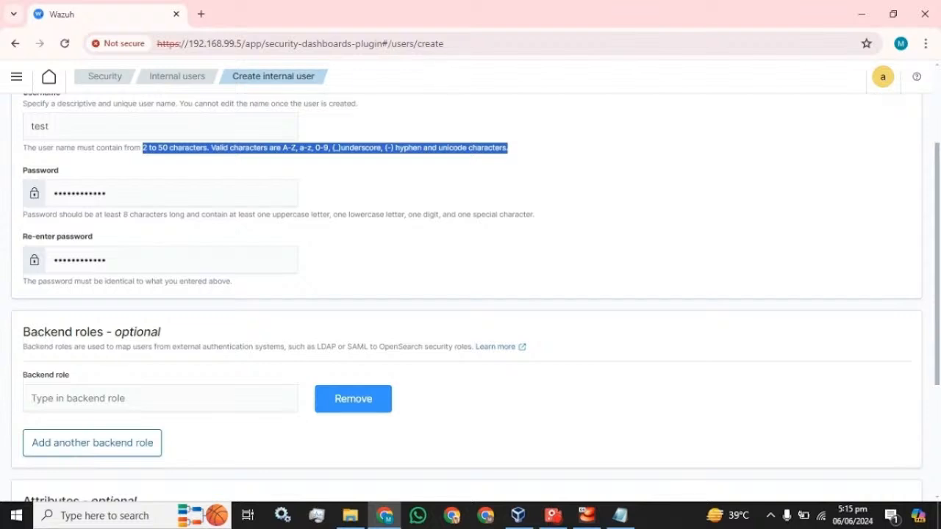
- Duplicate the browser tab and focus the new user's Backend role field in the original
right_click(113, 18)
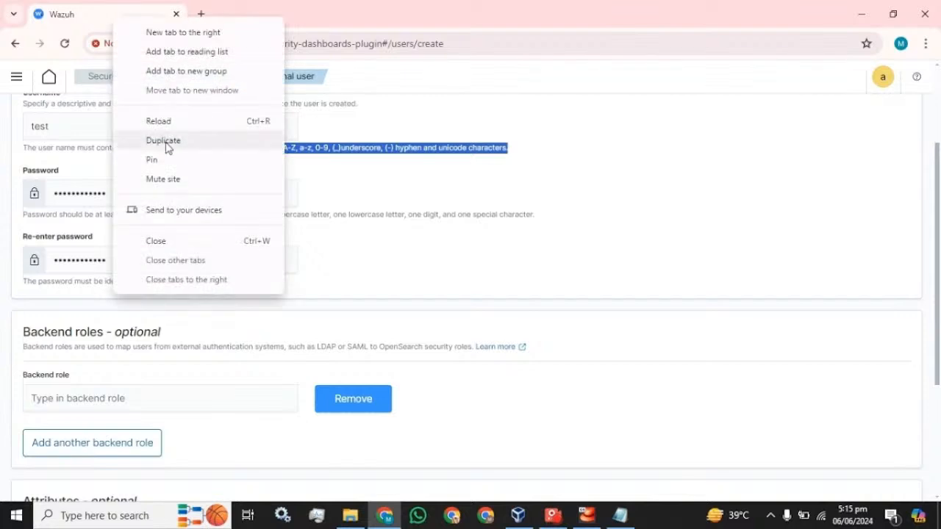
click(165, 140)
click(87, 21)
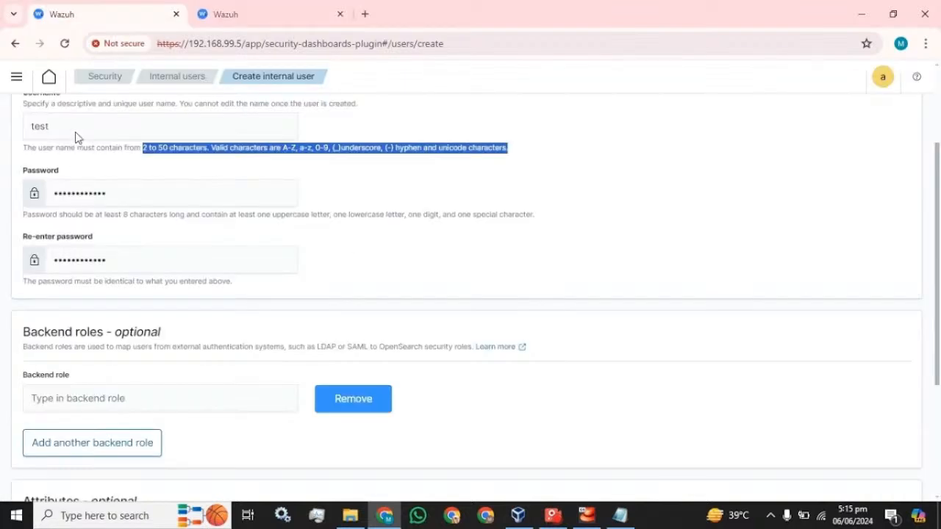
scroll(470, 294, down, 2)
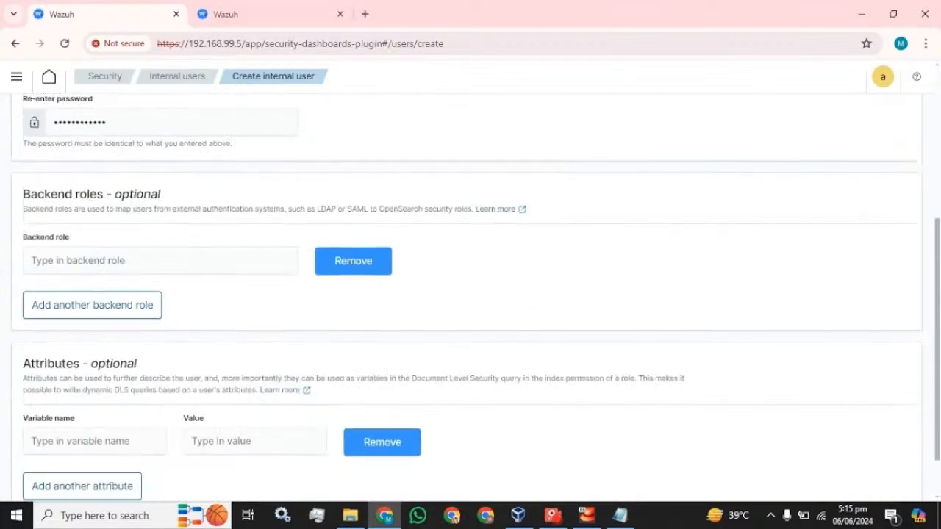
click(160, 260)
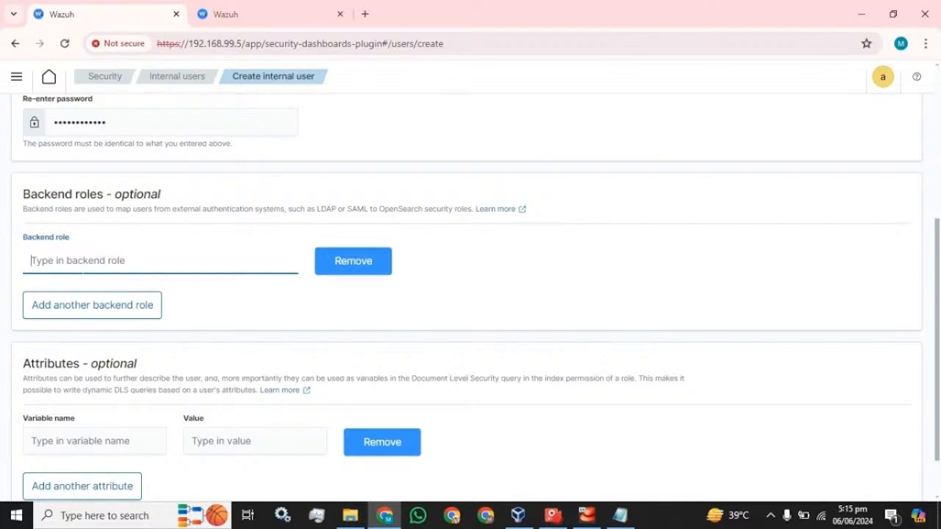
- Check existing backend roles on the Roles page in the duplicate tab, then enter admin as backend role
click(261, 16)
click(103, 78)
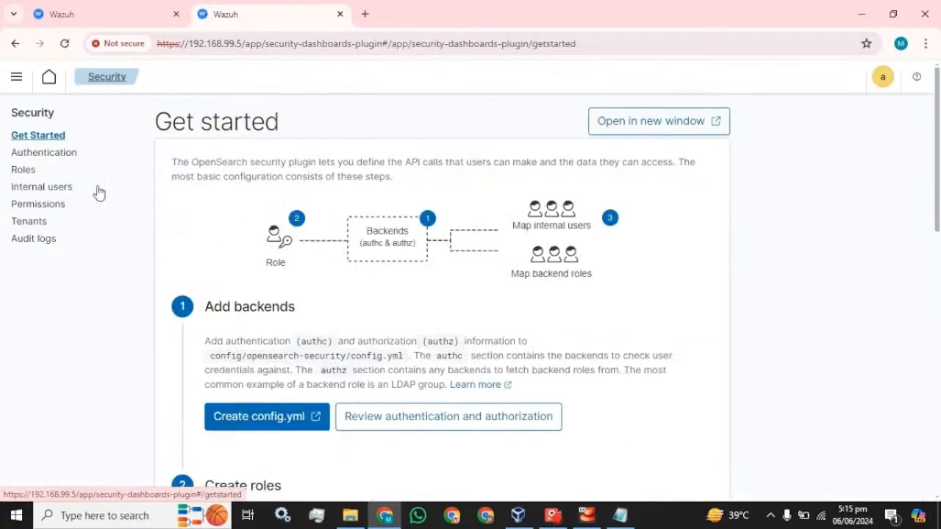
click(21, 173)
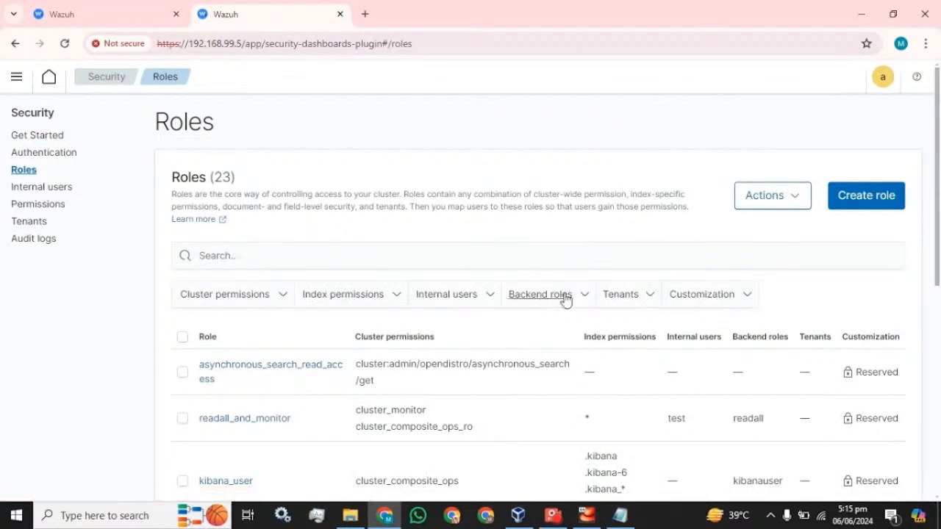
click(569, 296)
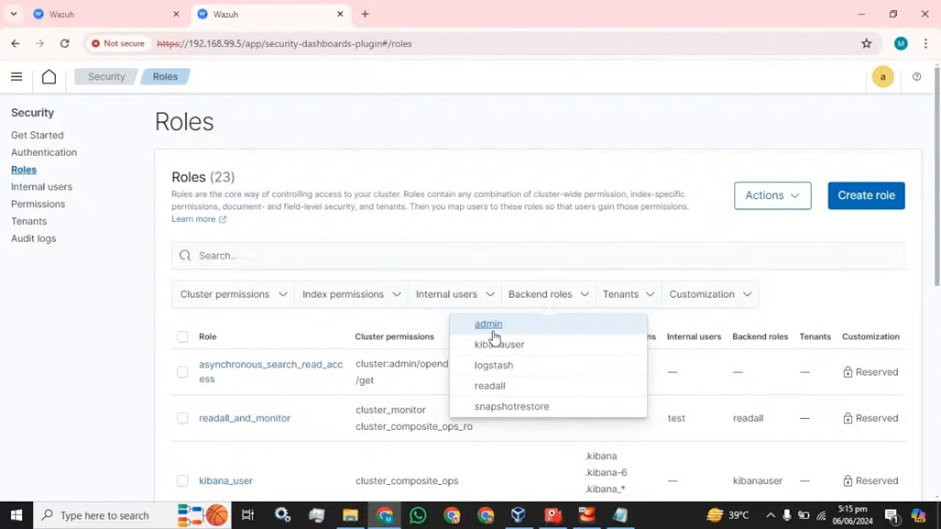
click(115, 14)
text(ad)
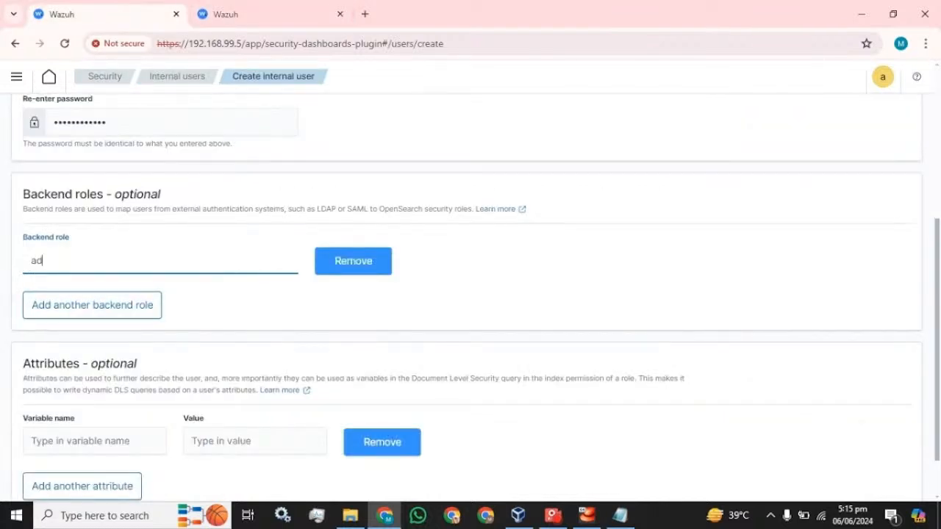
text(min)
- Create user test with the admin backend role and locate it in the Internal users list
scroll(330, 298, down, 1)
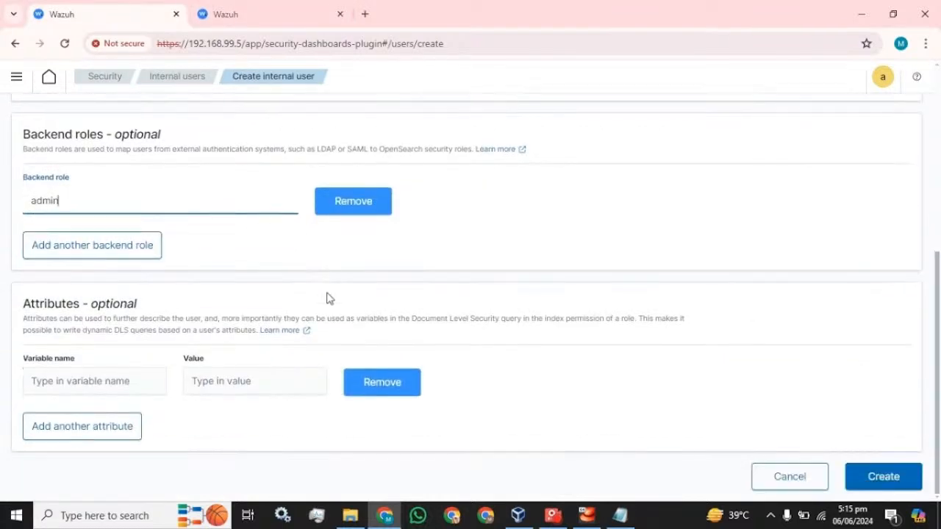
click(885, 477)
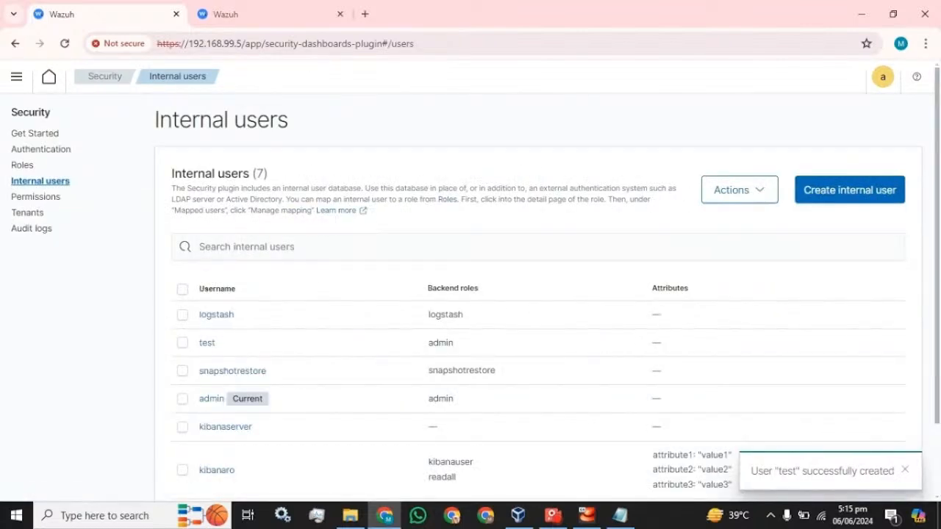
drag(221, 347, 195, 348)
click(882, 79)
- Log out, then sign in as test using the password copied from Notepad
click(819, 212)
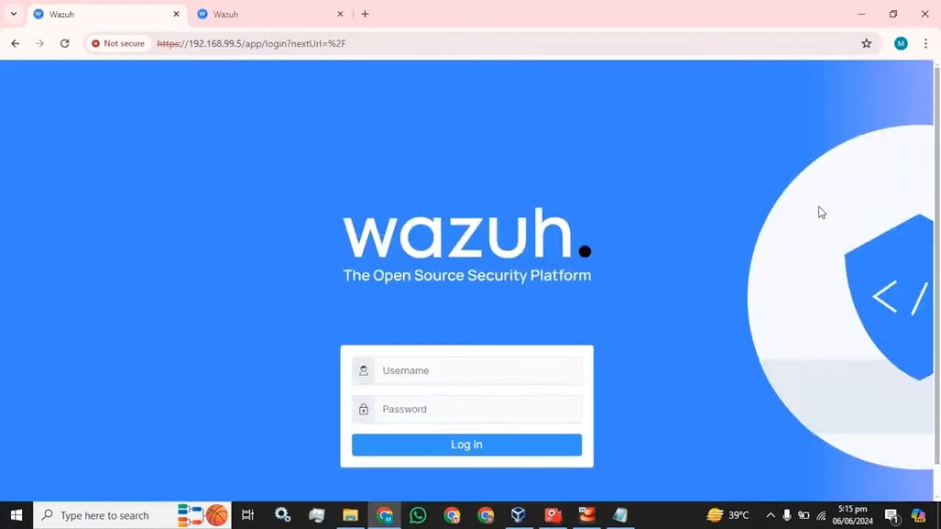
click(478, 370)
text(test)
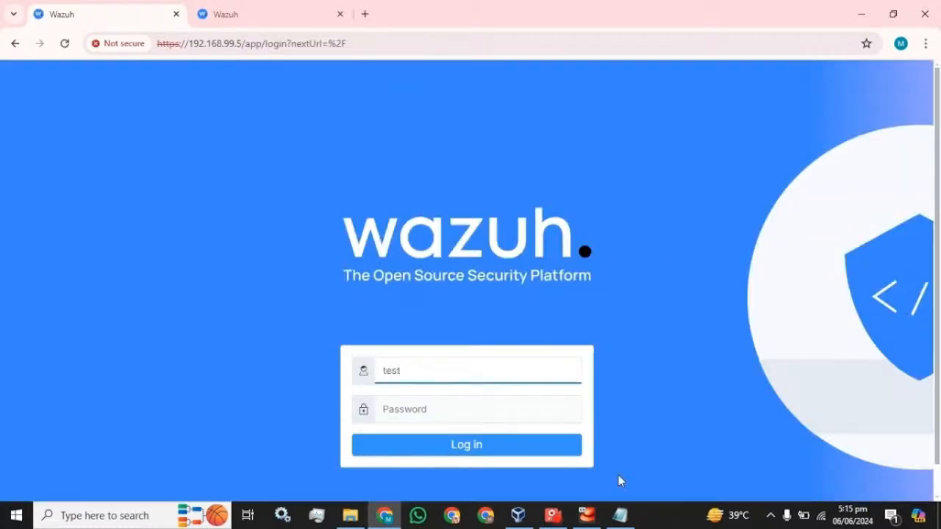
click(620, 514)
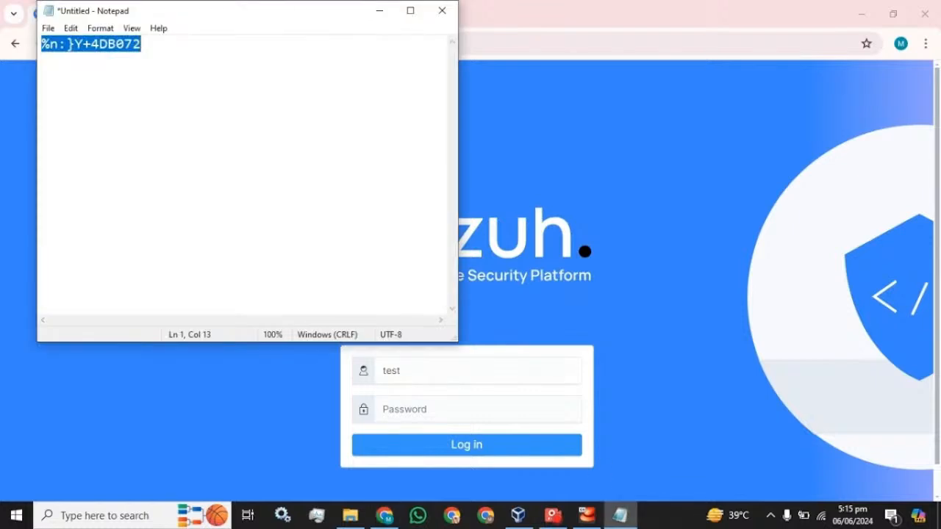
click(531, 7)
key(Tab)
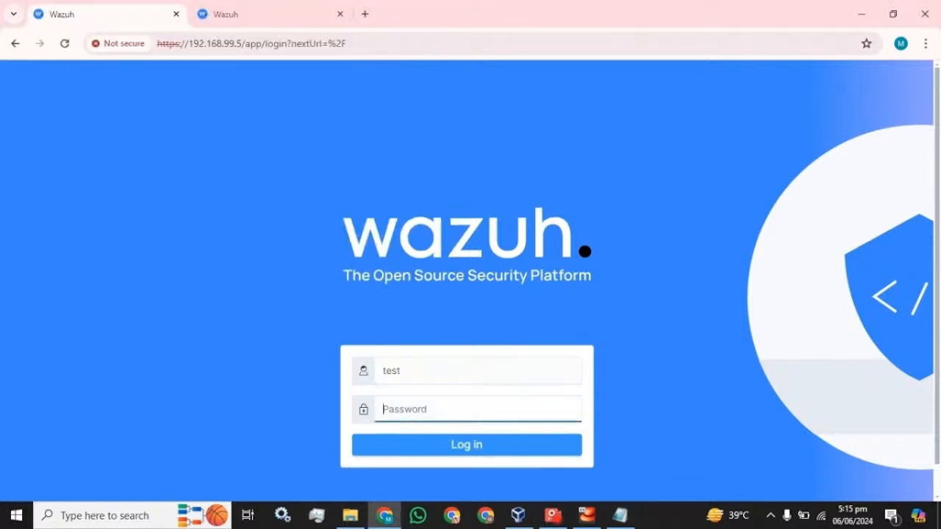
key(ctrl+v)
click(441, 452)
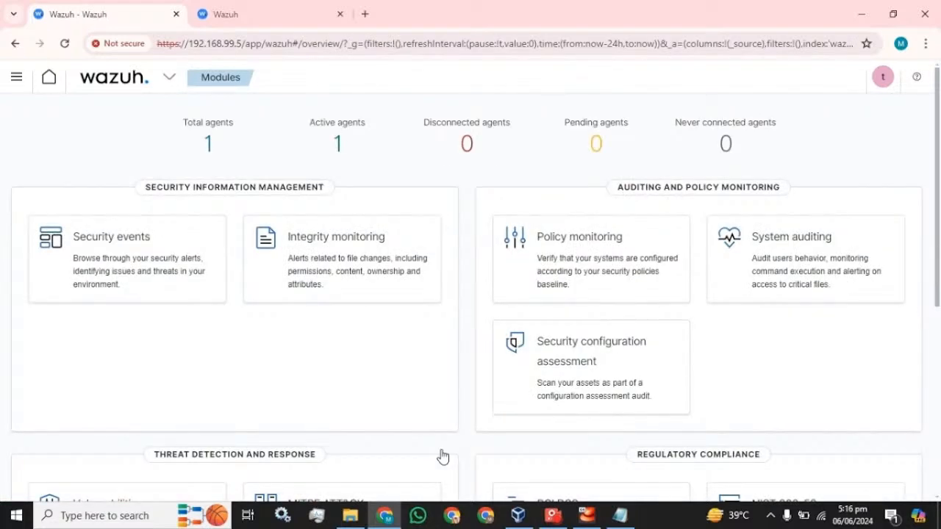
- Start a password reset from the account menu, cancel it, and show the main navigation list
click(885, 79)
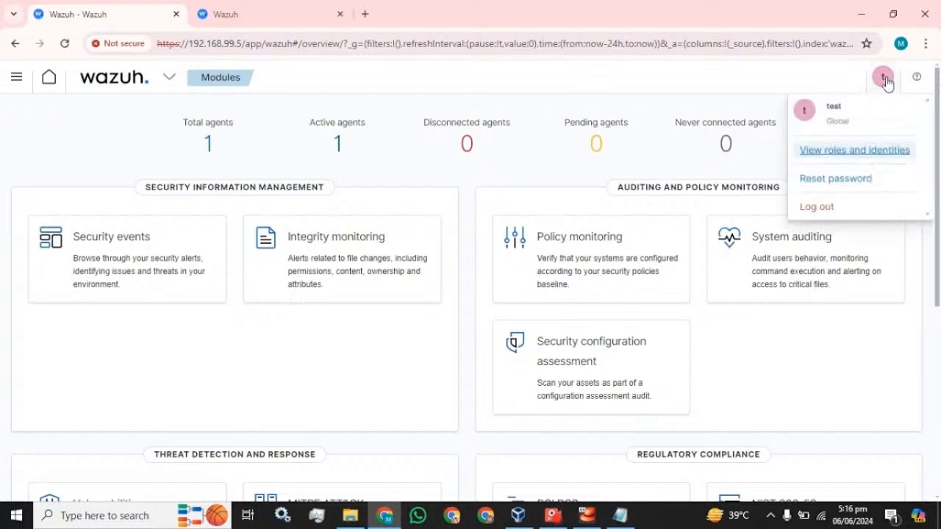
click(813, 187)
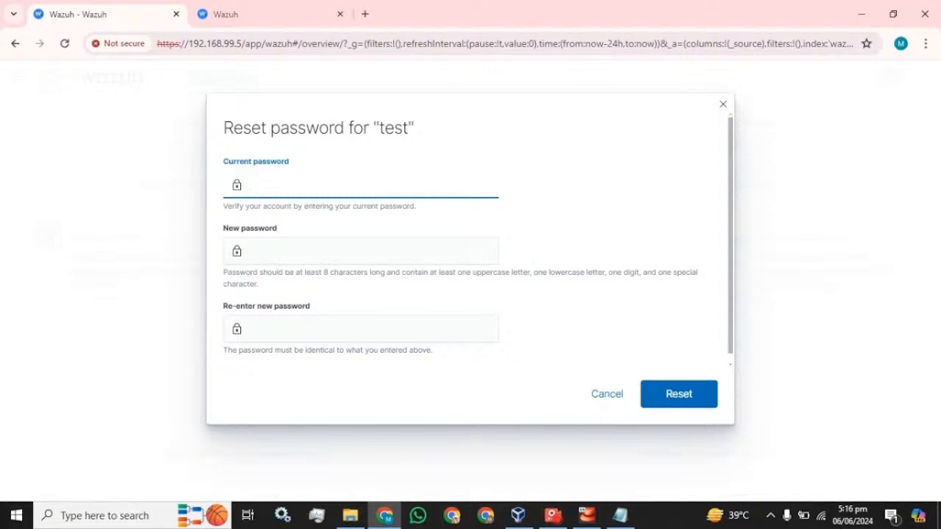
click(592, 399)
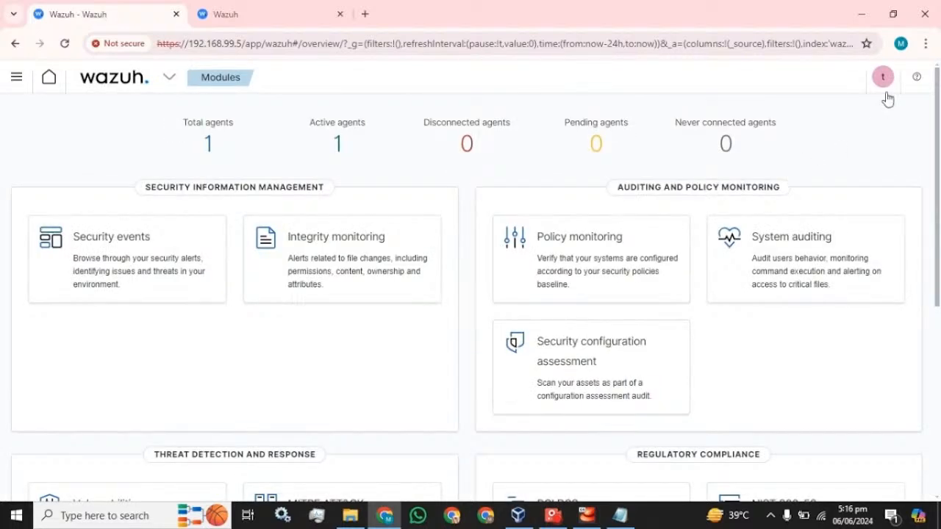
click(17, 78)
- In Security > Internal users, select user test and duplicate it via Actions
scroll(59, 311, down, 3)
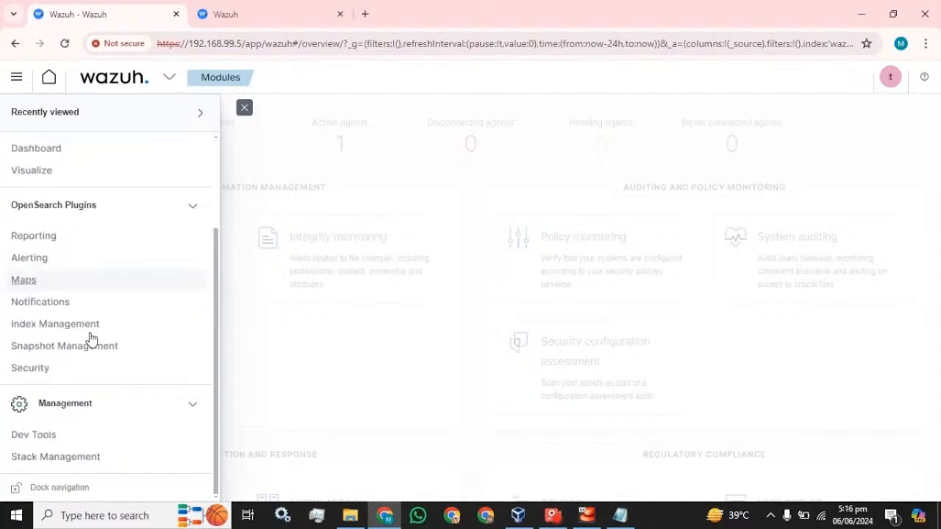
click(30, 369)
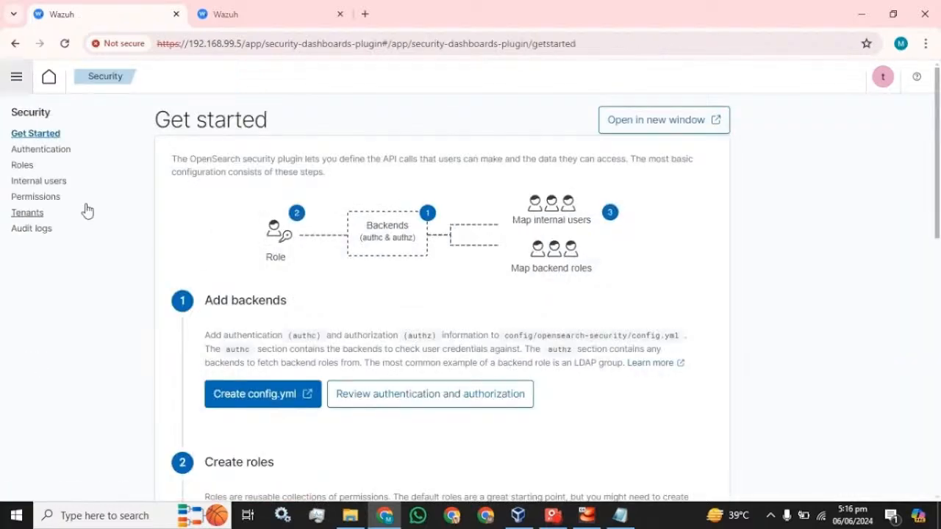
click(41, 181)
scroll(206, 274, down, 2)
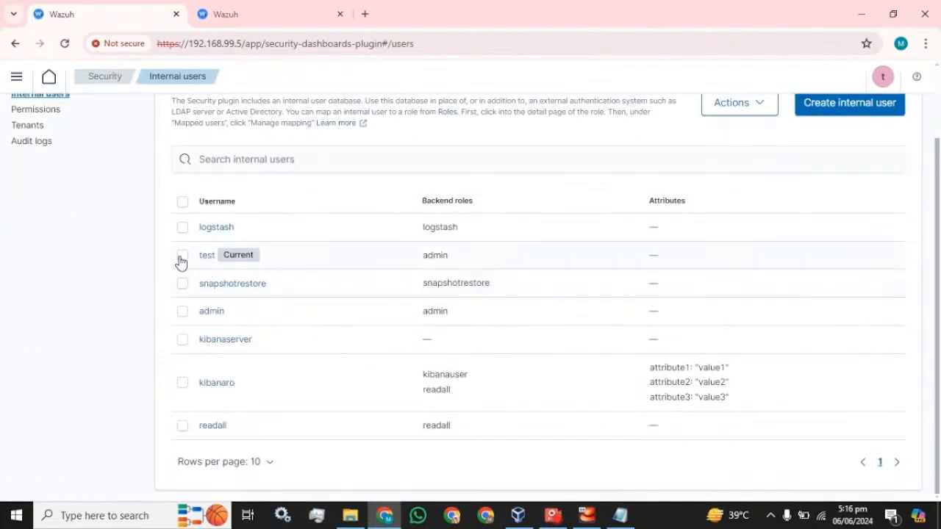
click(182, 255)
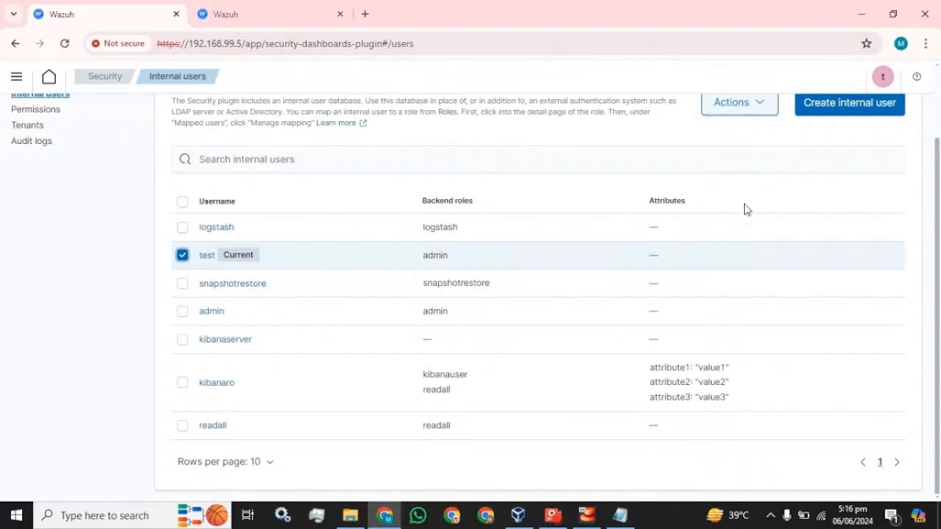
scroll(764, 202, up, 1)
click(764, 181)
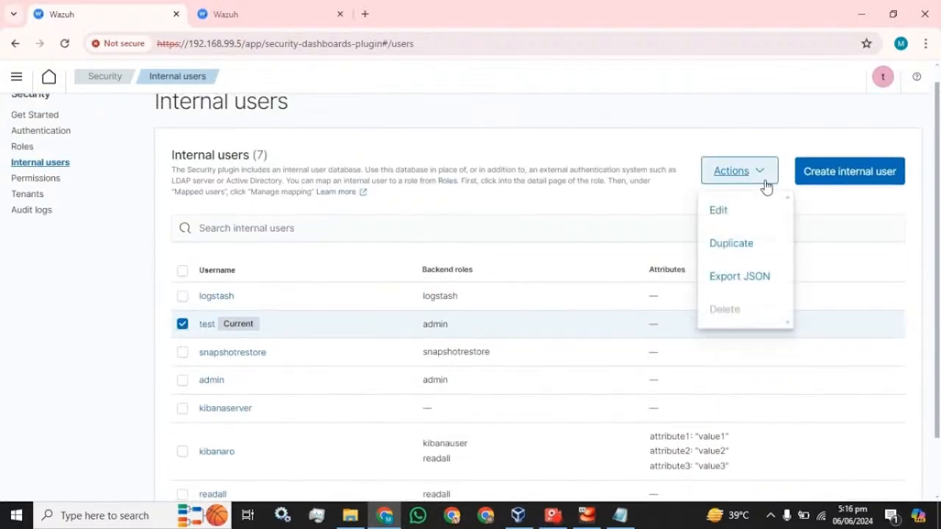
click(744, 252)
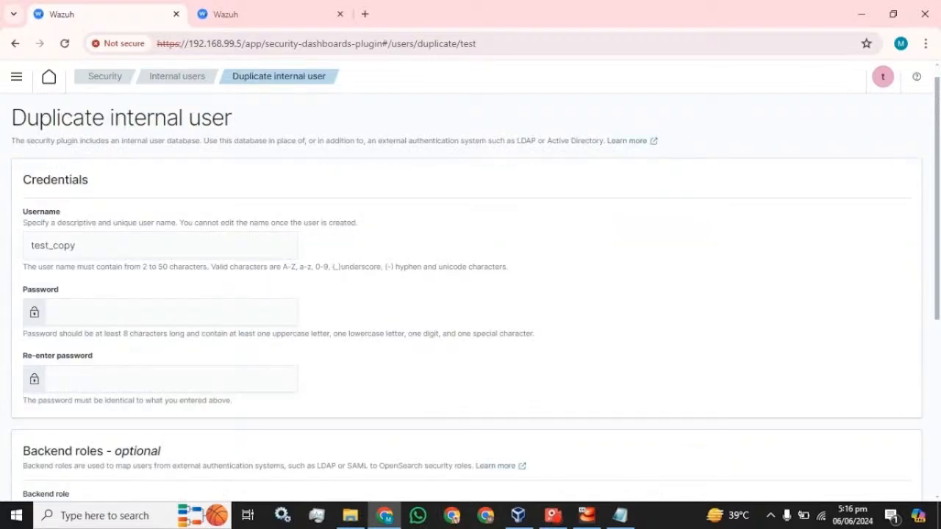
- Paste a password into both password fields and create the duplicated user test_copy
scroll(686, 265, down, 1)
scroll(134, 283, down, 1)
scroll(139, 260, up, 2)
click(140, 250)
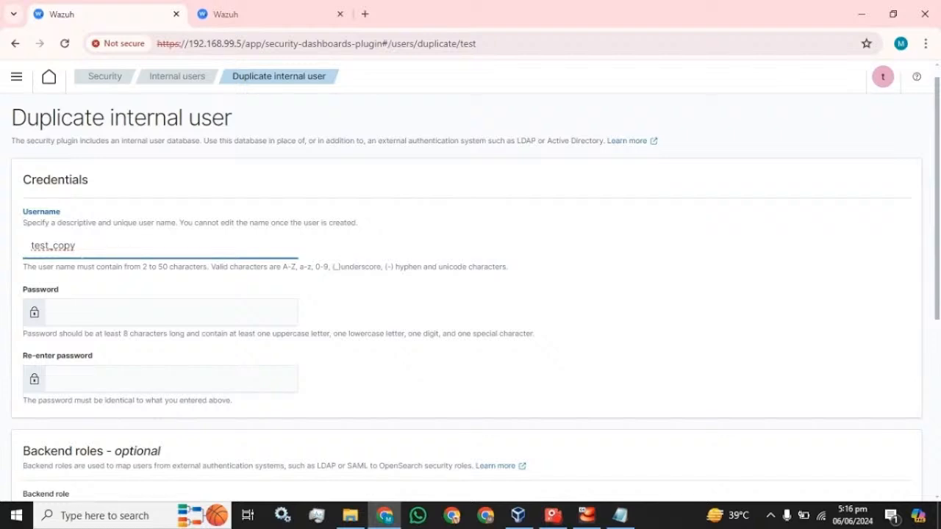
key(Tab)
key(ctrl+v)
key(Tab)
key(ctrl+v)
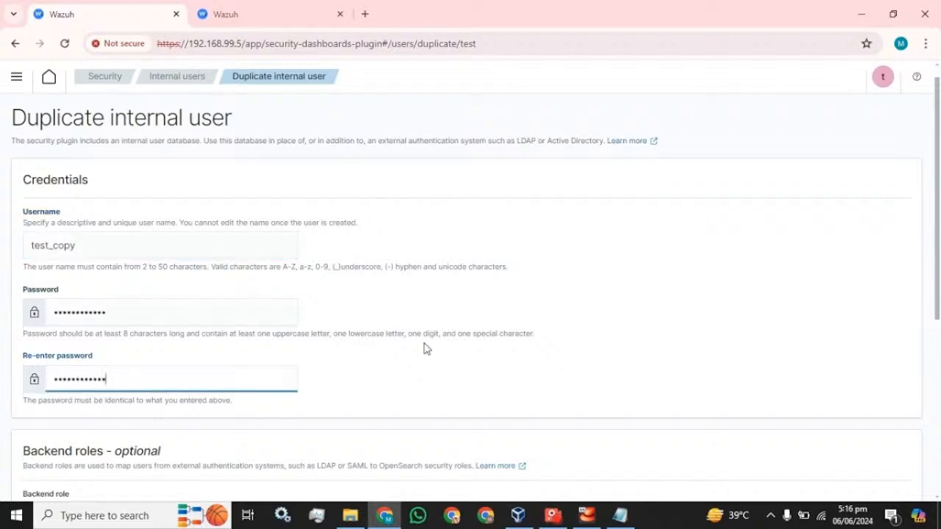
scroll(436, 345, down, 1)
scroll(143, 357, down, 2)
scroll(143, 357, up, 3)
scroll(77, 340, down, 3)
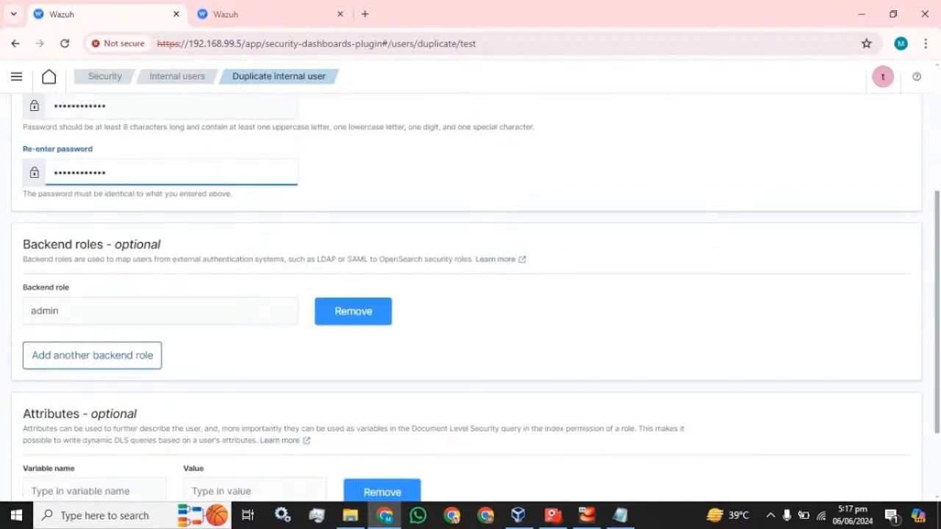
scroll(471, 353, down, 2)
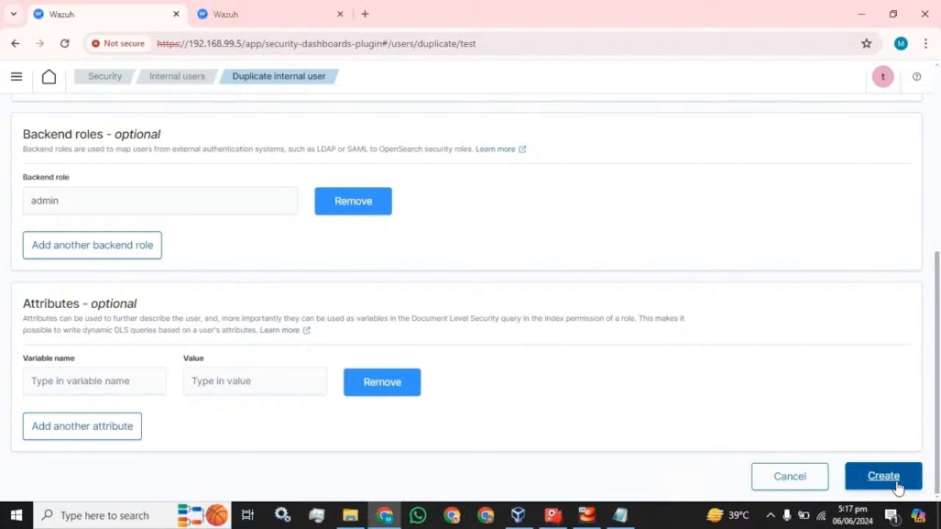
click(897, 485)
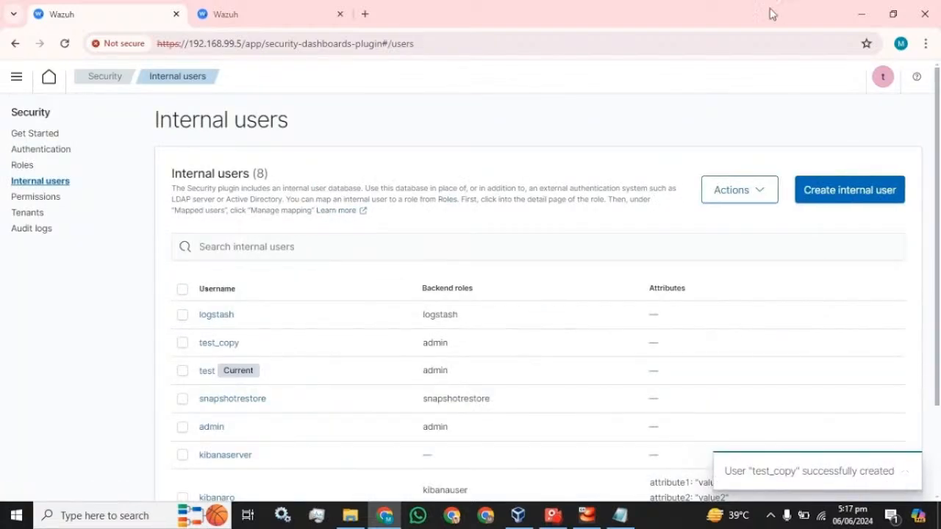
- Log out and sign back in as test_copy, pasting the saved password from Notepad
click(883, 79)
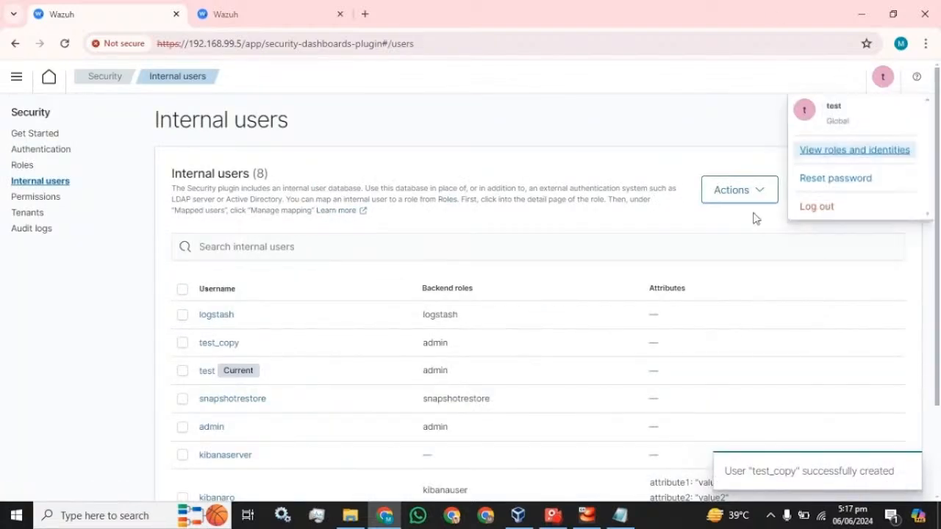
click(806, 209)
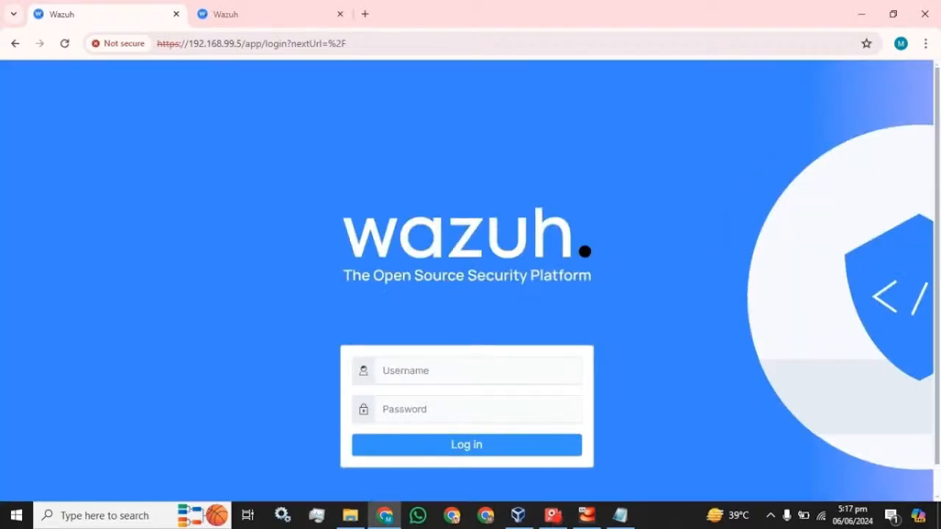
text(test_copy)
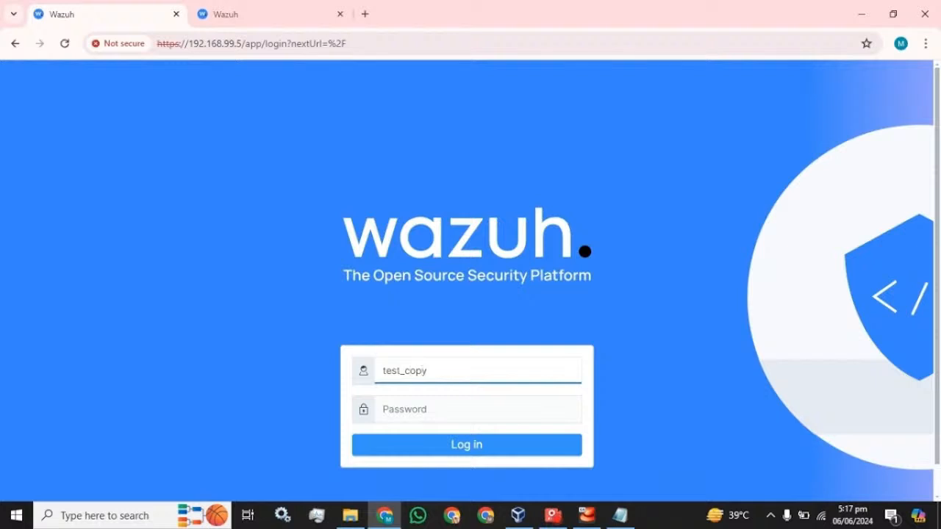
click(616, 515)
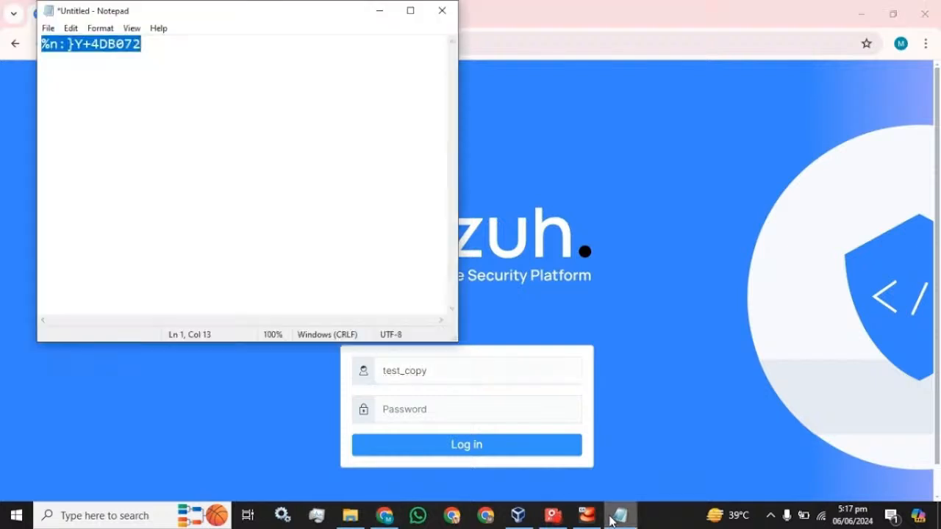
click(595, 7)
key(Tab)
key(ctrl+v)
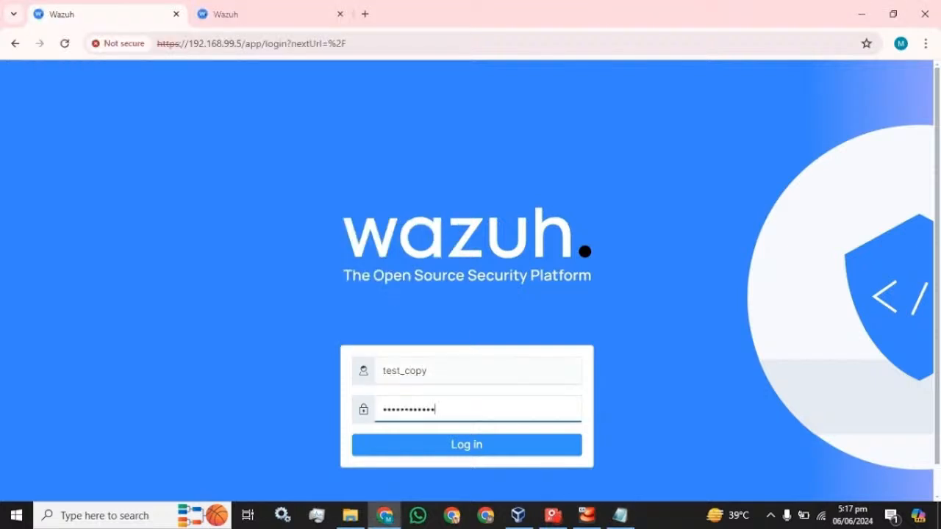
click(458, 454)
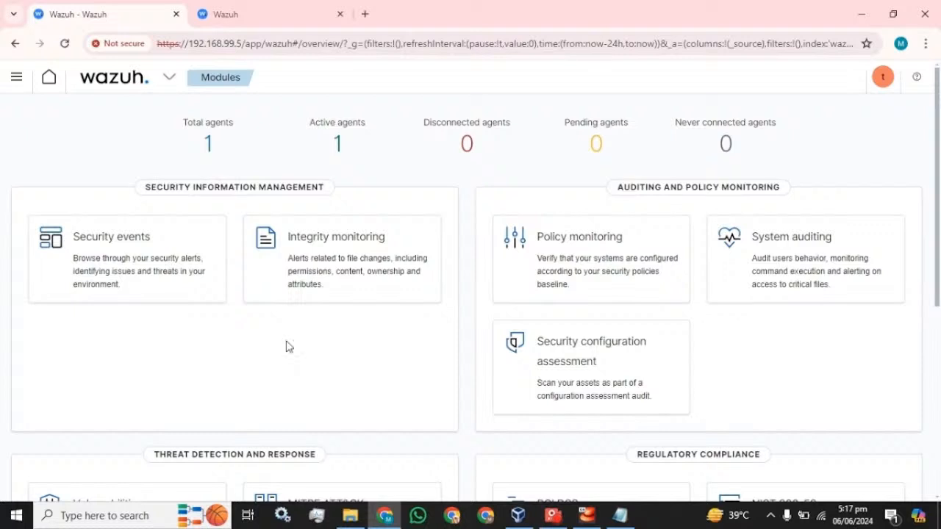
click(246, 18)
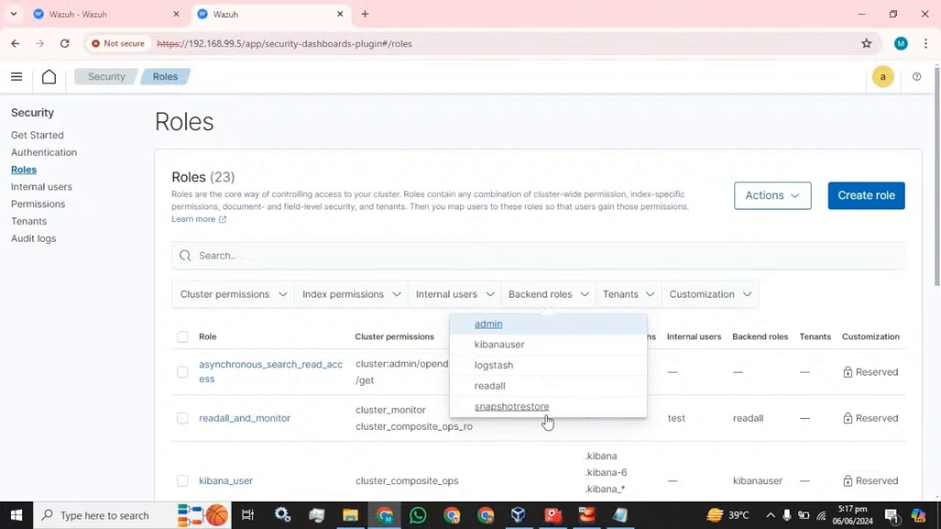
scroll(298, 351, down, 3)
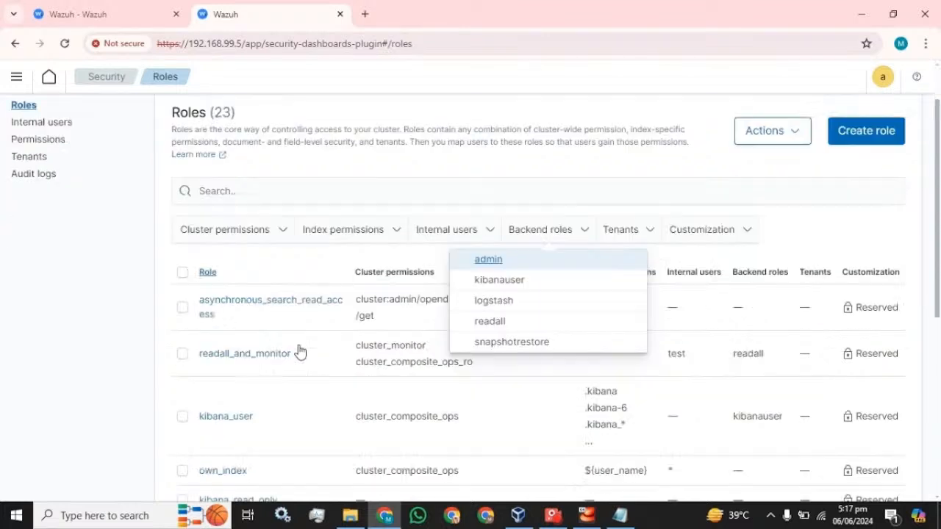
click(140, 184)
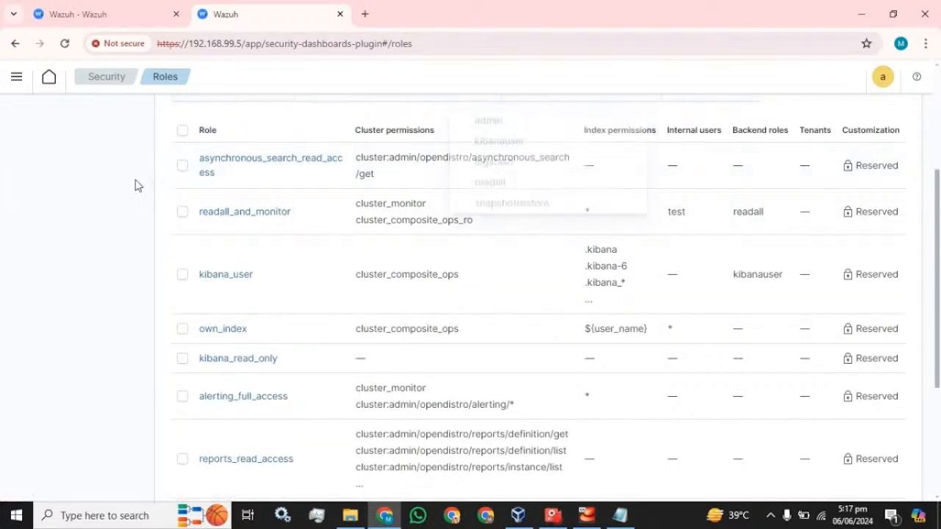
scroll(242, 226, down, 2)
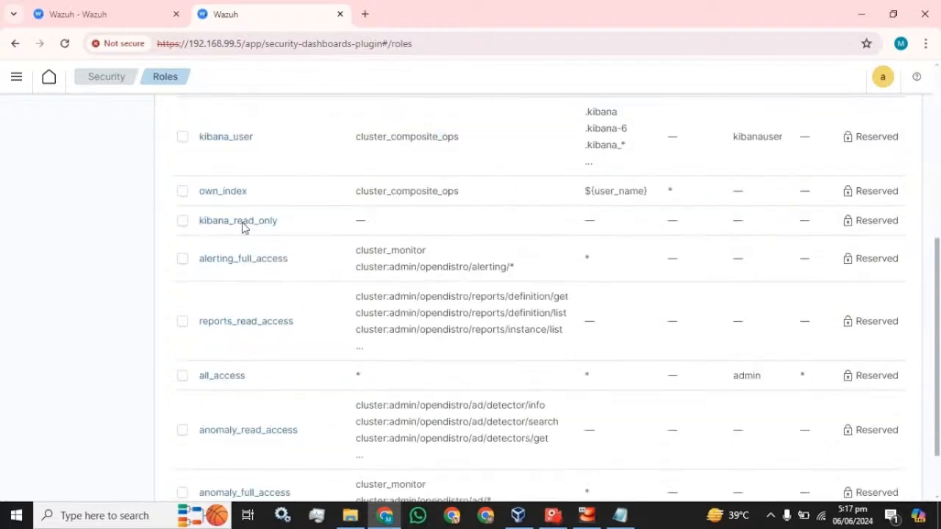
scroll(288, 359, up, 2)
scroll(286, 346, up, 3)
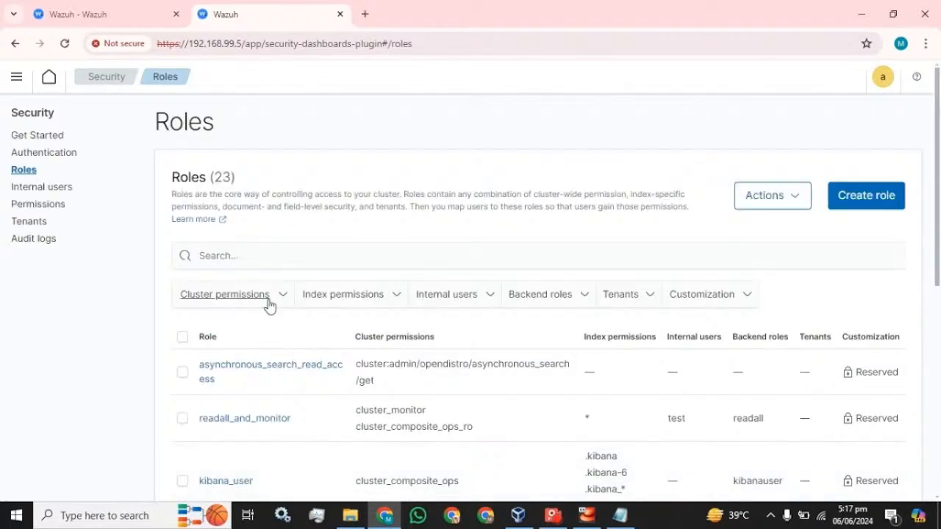
scroll(265, 305, down, 1)
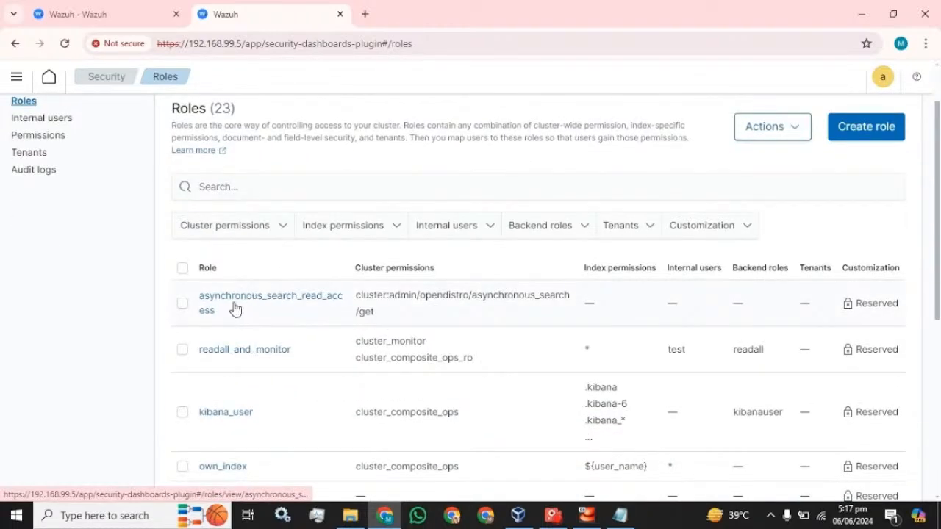
scroll(246, 353, down, 4)
scroll(250, 372, up, 5)
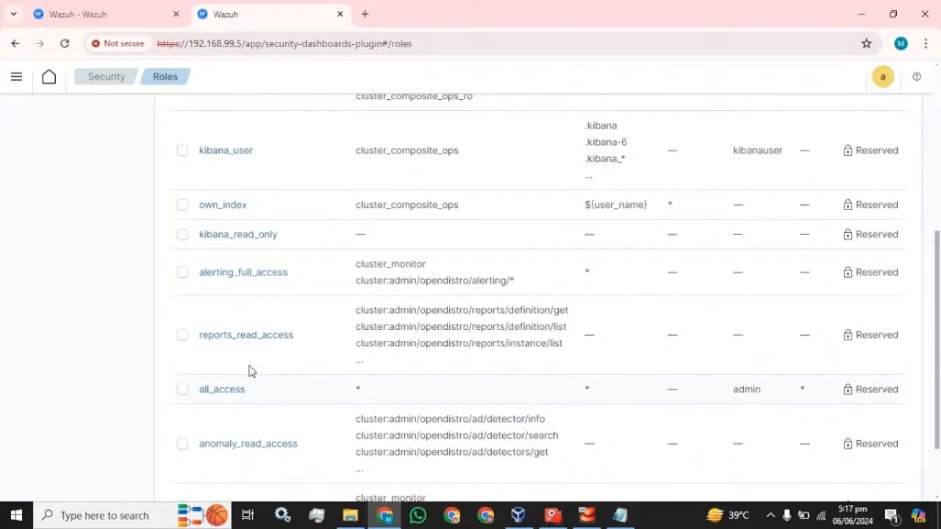
click(874, 204)
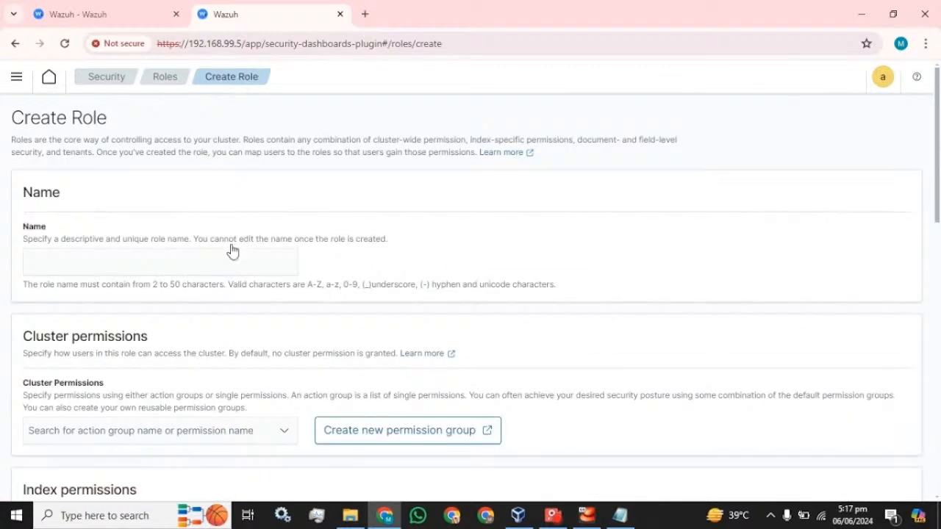
scroll(216, 264, down, 4)
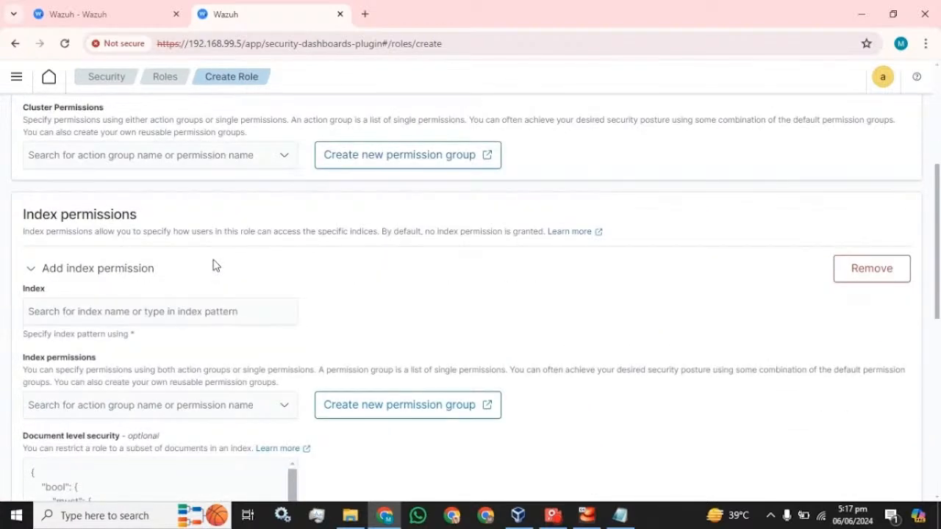
scroll(279, 275, down, 8)
- Abandon the new role and open the reports_read_access role's Mapped users
click(790, 475)
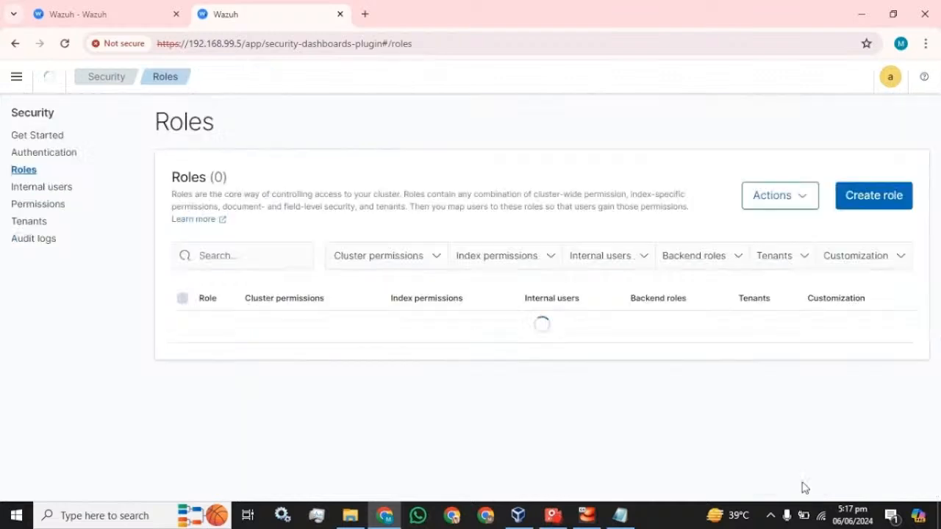
scroll(340, 340, down, 2)
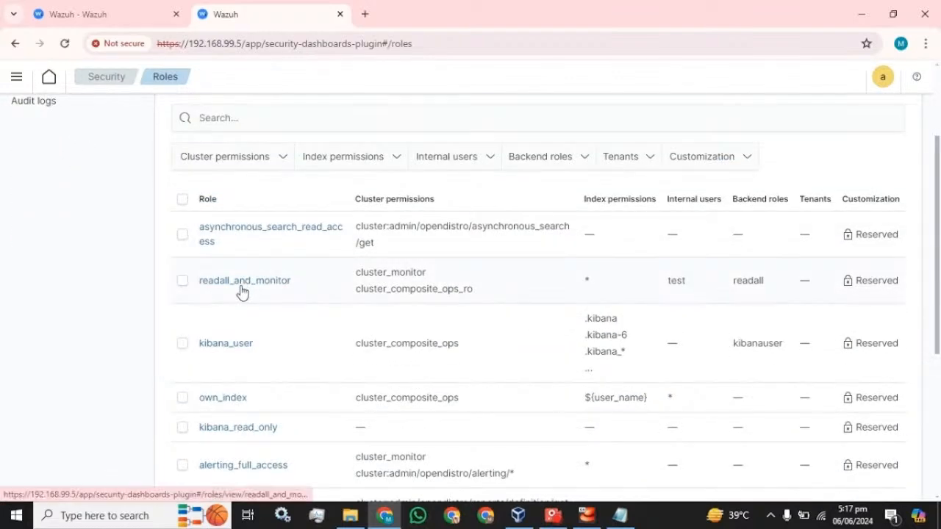
scroll(222, 341, down, 4)
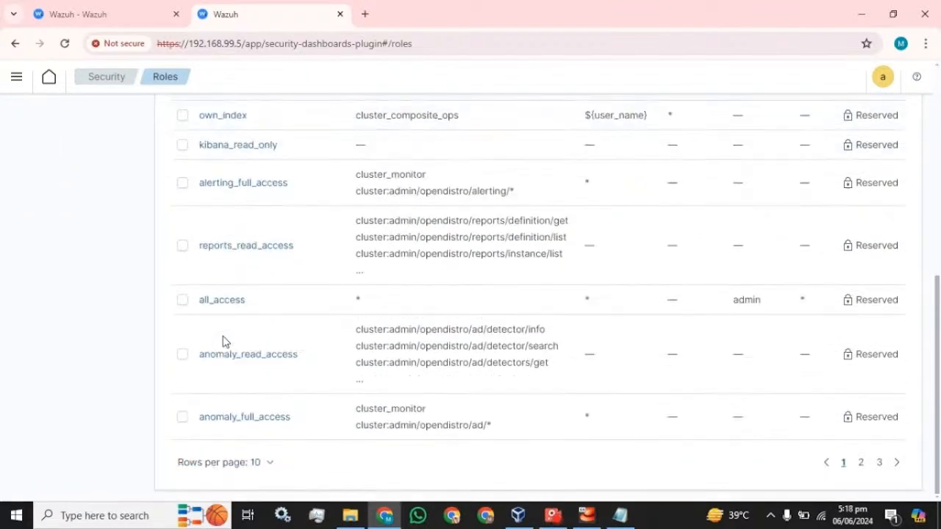
click(240, 249)
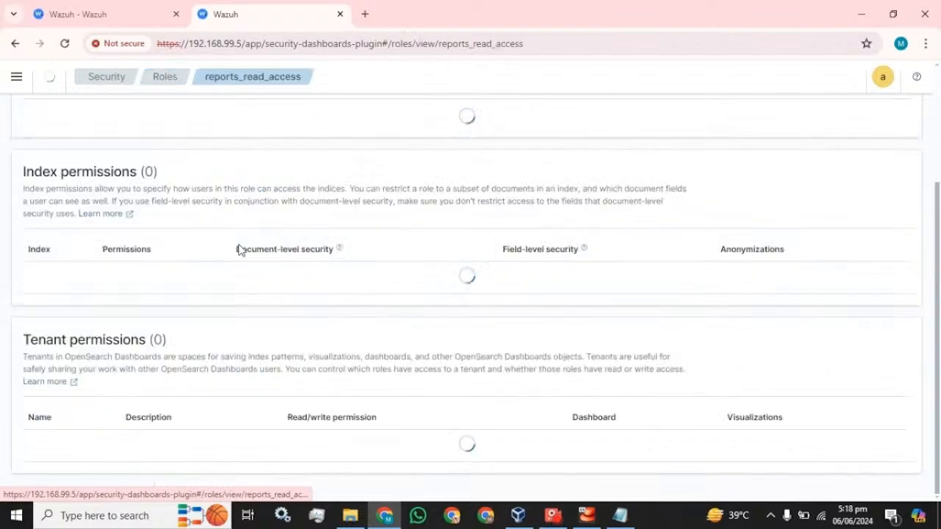
scroll(223, 255, up, 6)
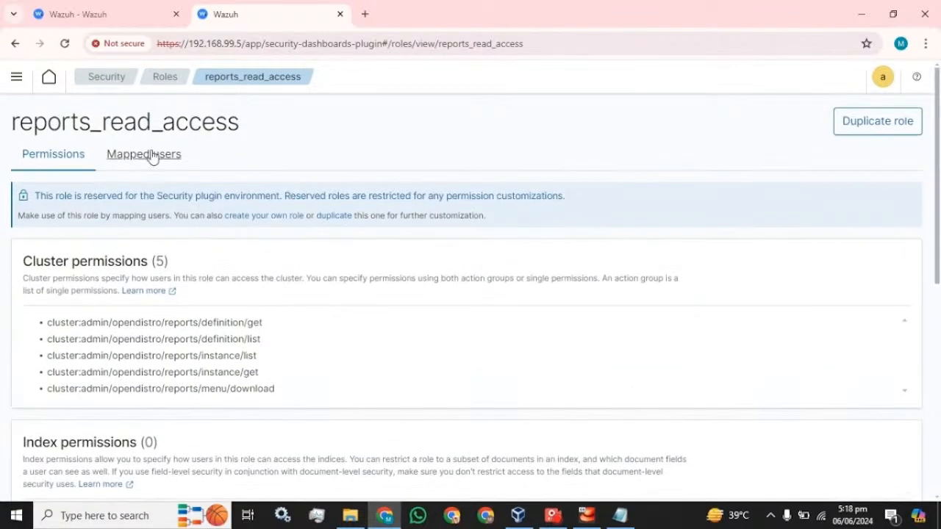
click(148, 161)
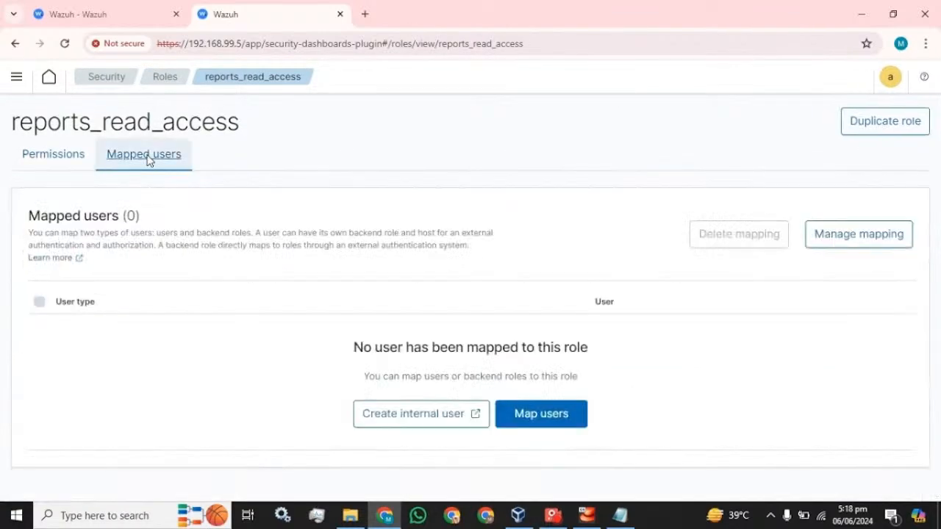
- Map internal user test to reports_read_access and view its permissions
click(845, 248)
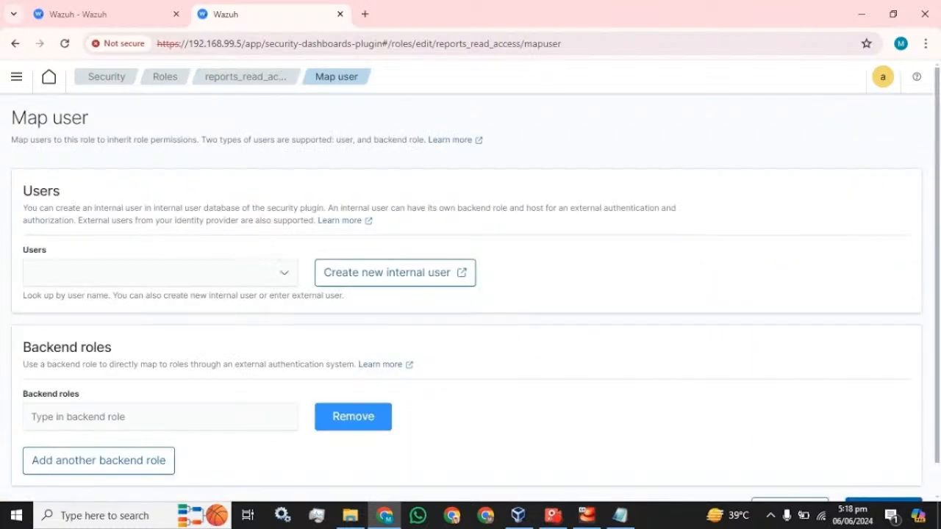
click(154, 272)
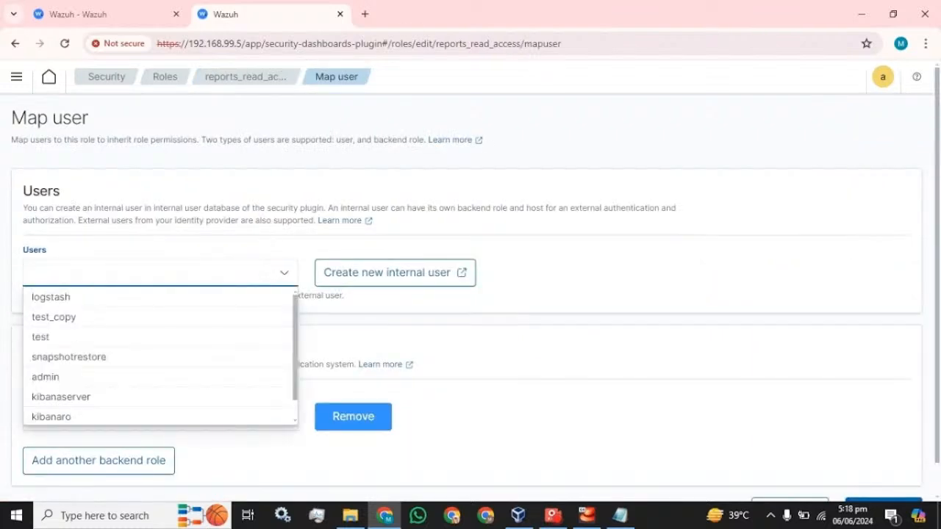
click(56, 338)
click(509, 307)
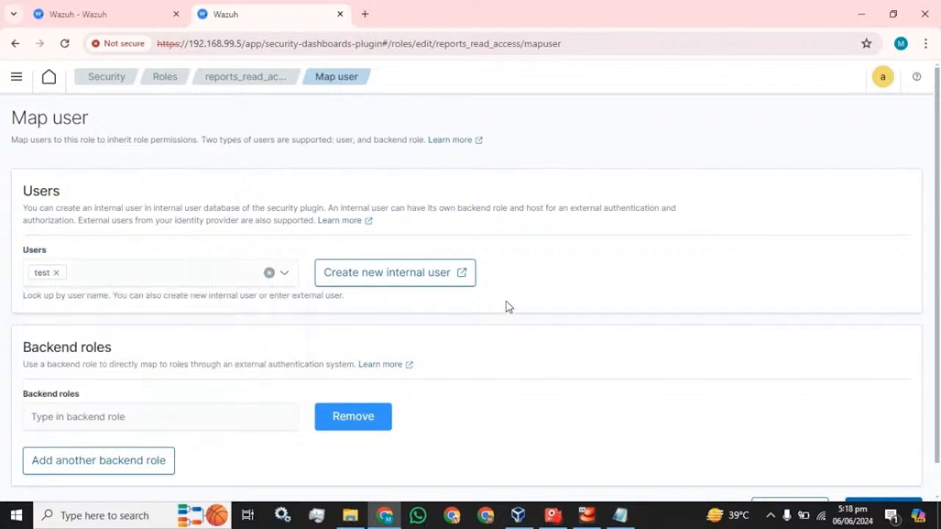
scroll(505, 307, down, 1)
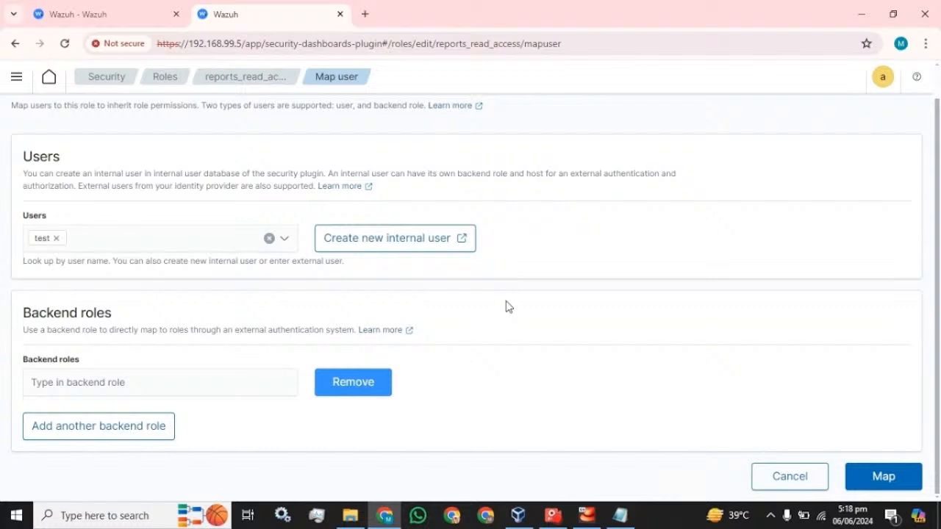
click(878, 476)
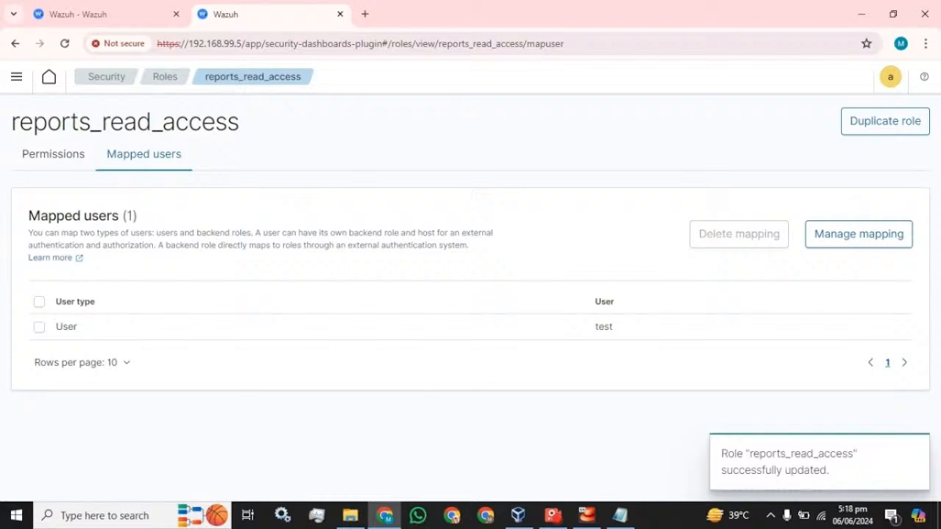
click(37, 152)
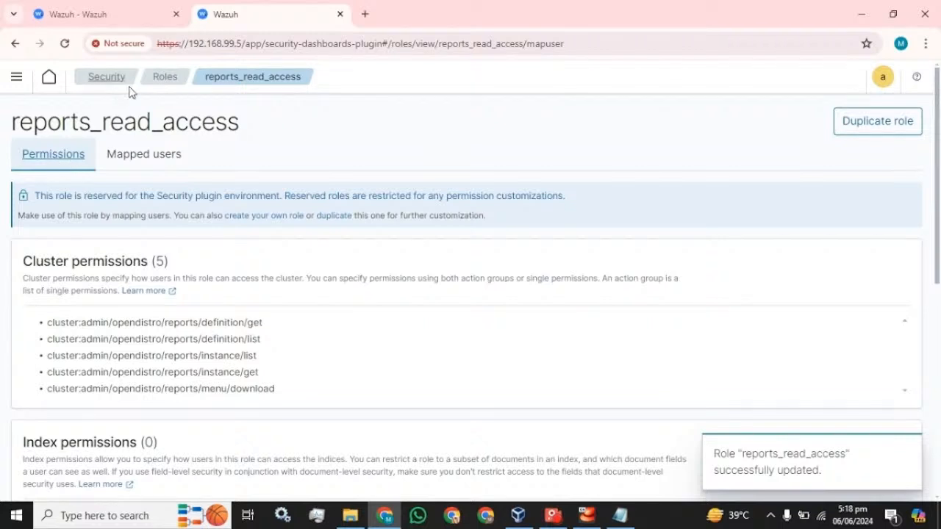
- Go back to the Roles list, show 50 rows per page, and scroll through all 23 roles
click(165, 76)
scroll(271, 290, down, 6)
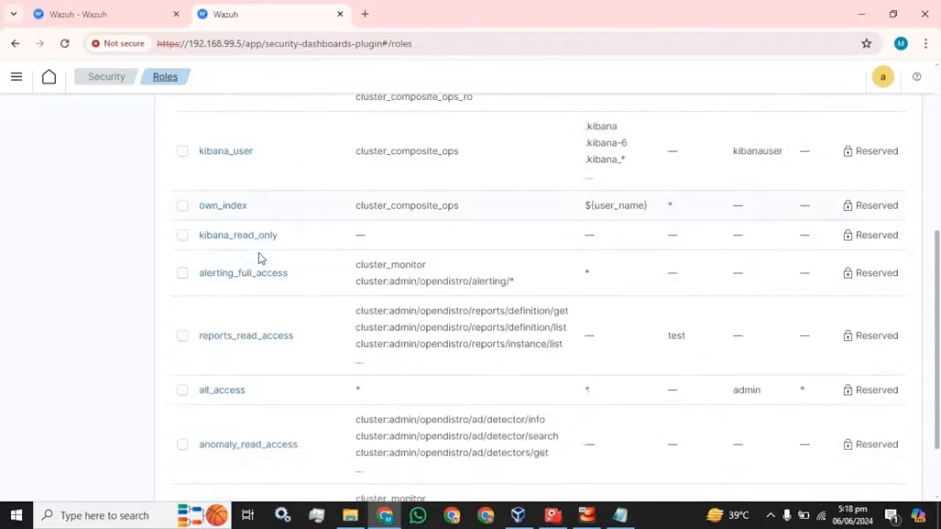
click(273, 462)
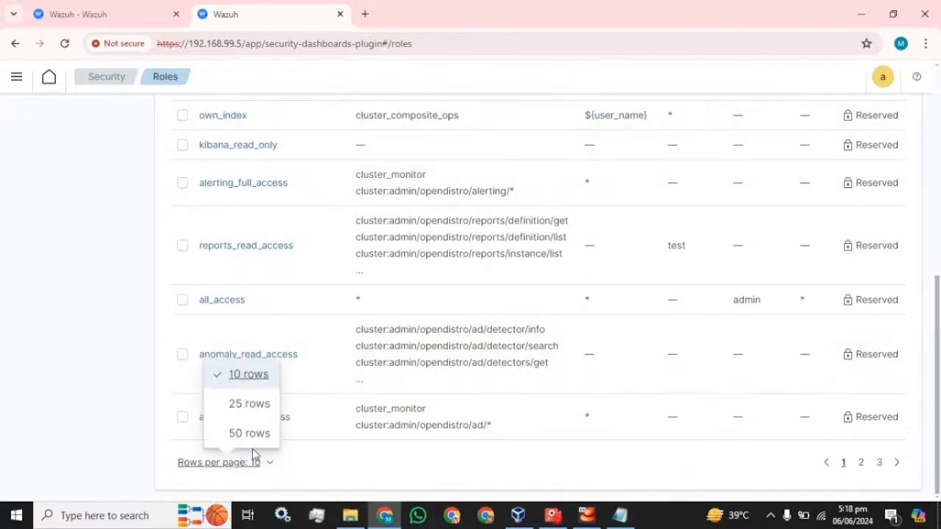
click(250, 435)
scroll(375, 371, down, 5)
scroll(392, 359, down, 7)
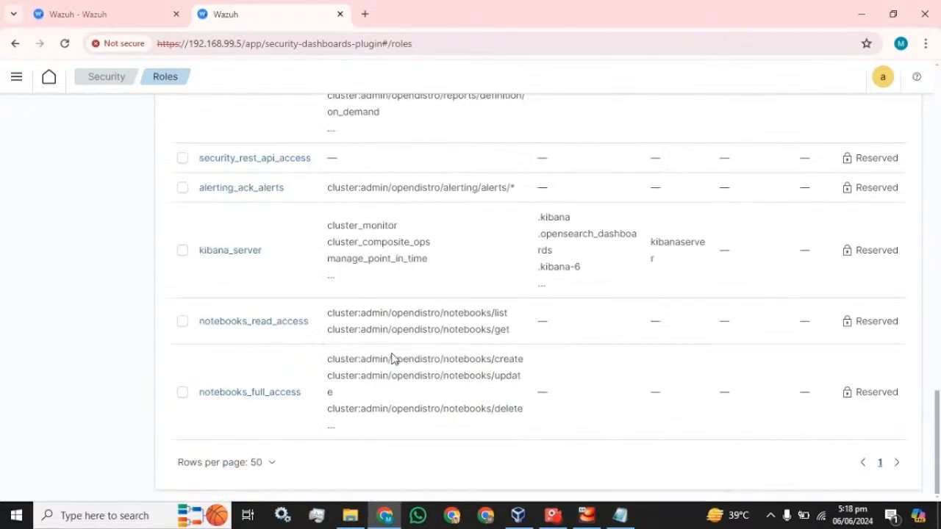
scroll(392, 359, up, 12)
scroll(392, 359, up, 8)
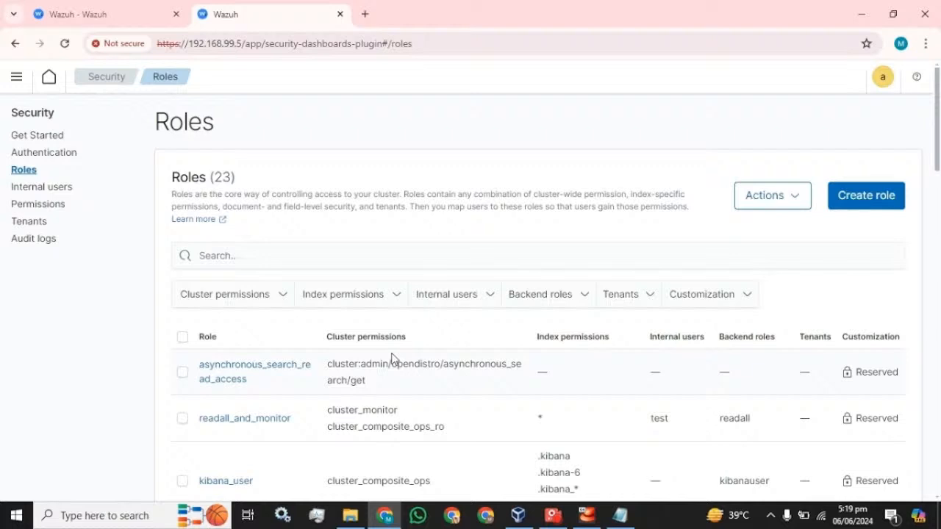
- In Internal users, select the first user and review its Actions menu (Edit, Duplicate, Export JSON, Delete)
click(38, 186)
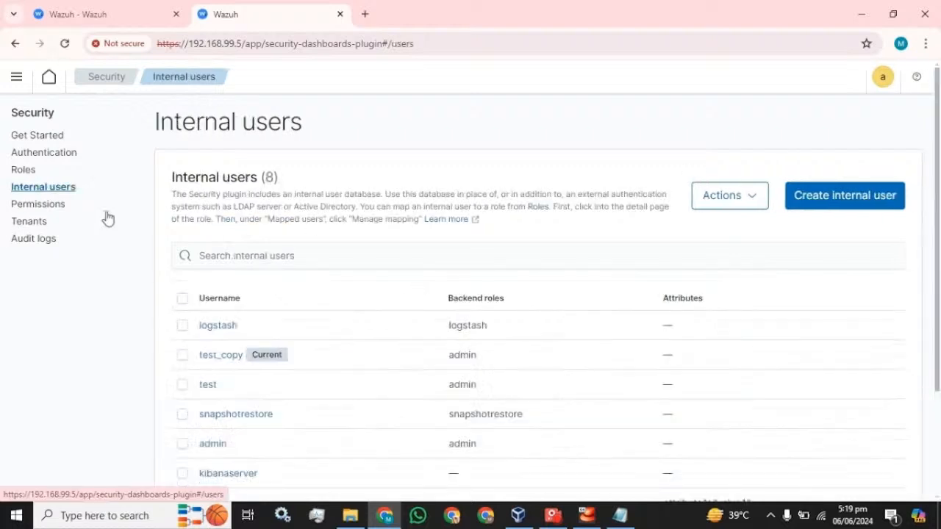
click(181, 327)
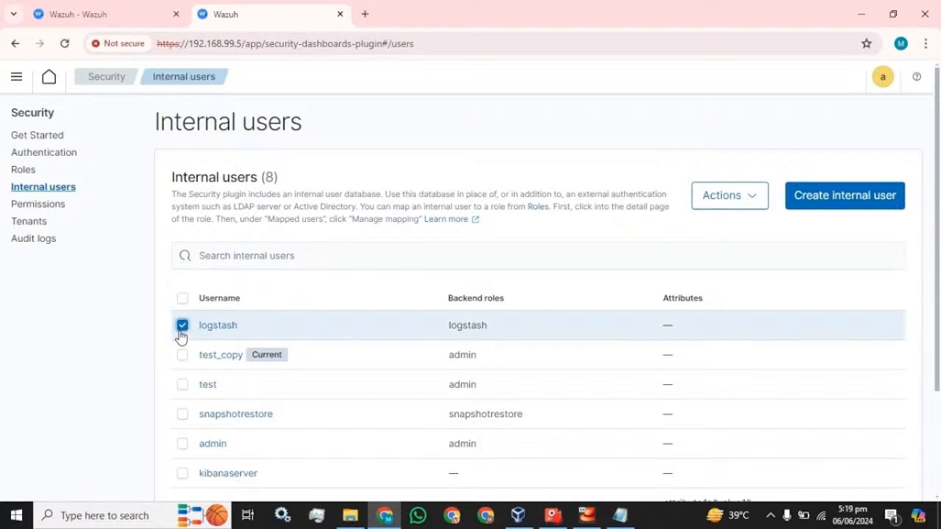
click(729, 199)
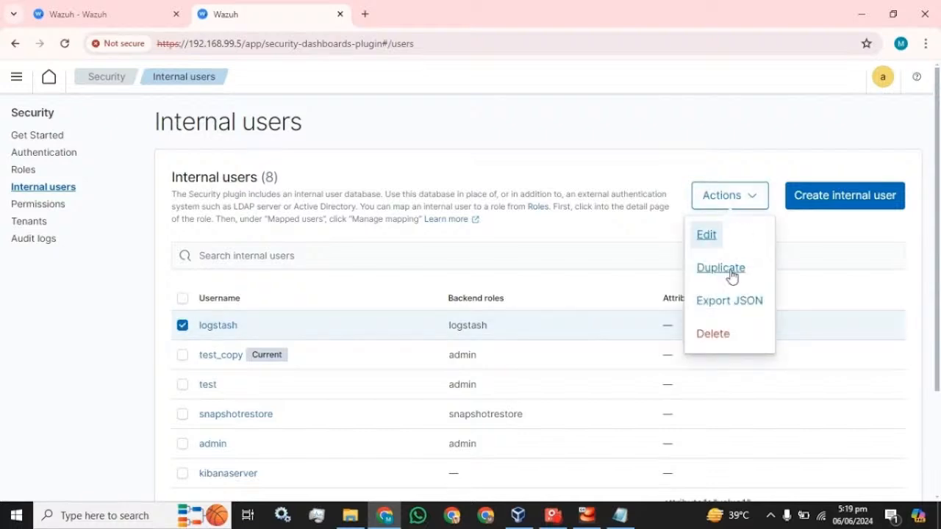
click(796, 237)
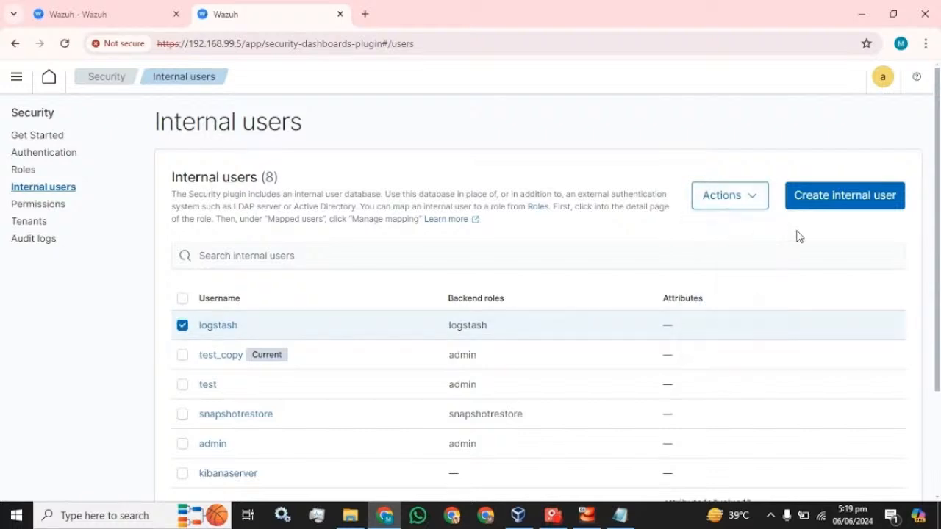
click(753, 209)
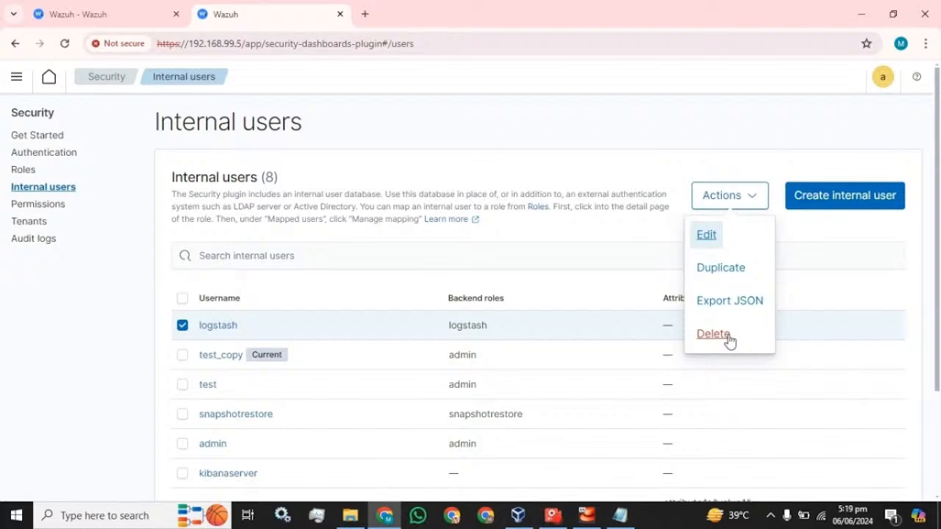
click(814, 241)
scroll(570, 324, down, 2)
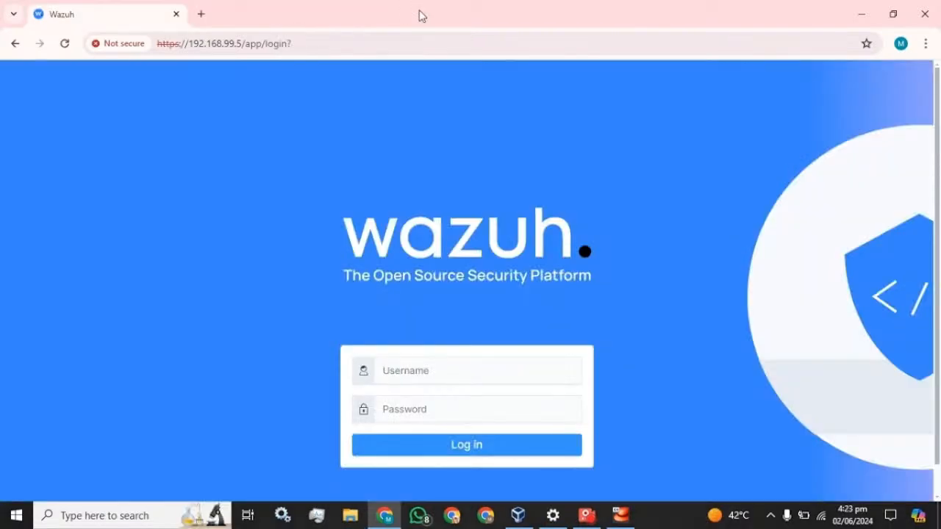
- Sign in as admin with the admin password and dismiss Chrome's password breach warning
click(431, 370)
text(y)
key(BackSpace)
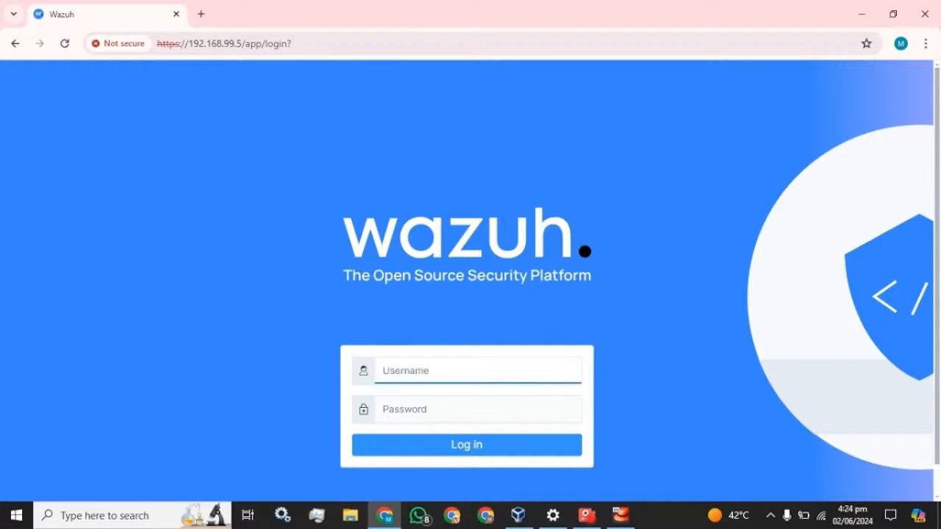
text(admin)
key(Tab)
text(a)
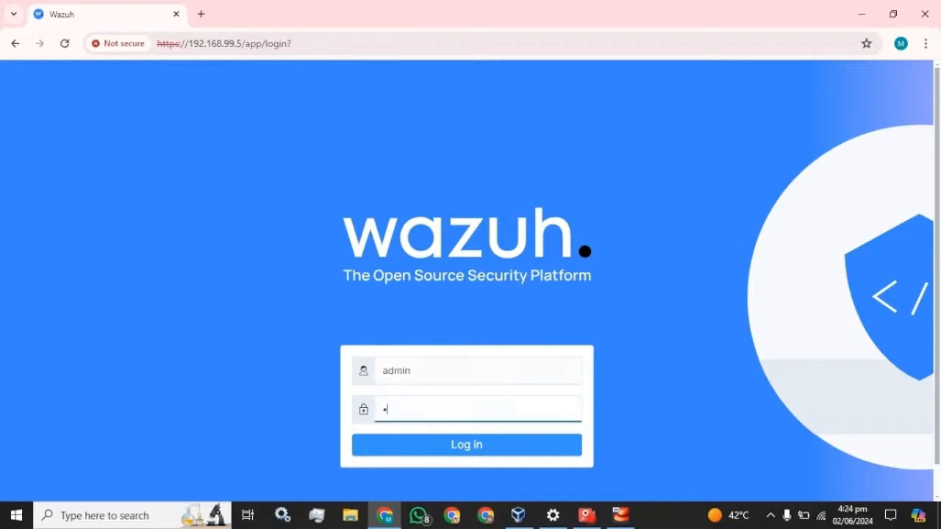
text(dmin)
key(Return)
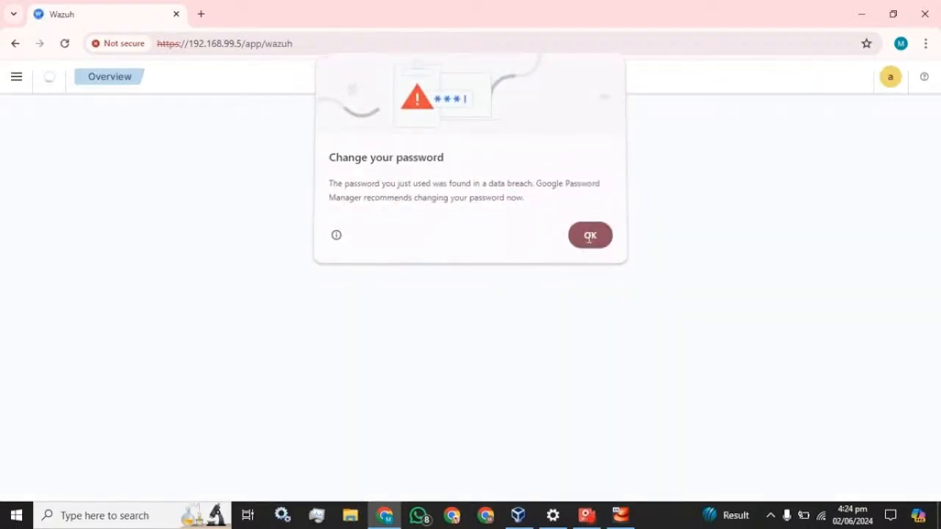
click(589, 235)
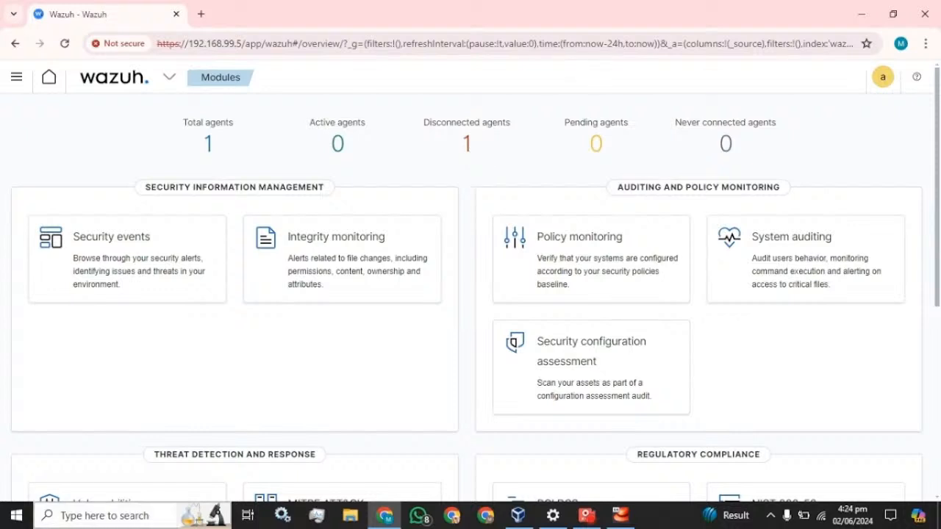
click(129, 519)
- Open Windows Services and the Wazuh Windows Agent service's properties
text(serv)
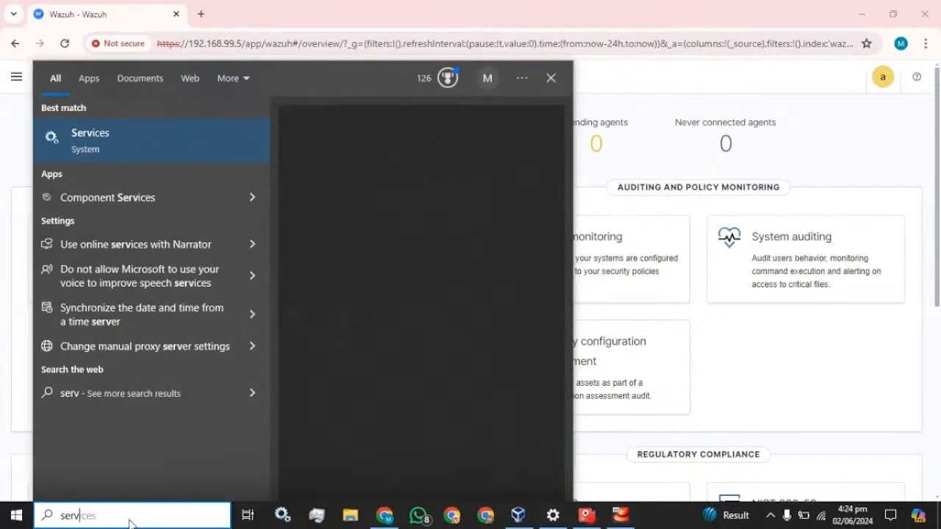
key(Escape)
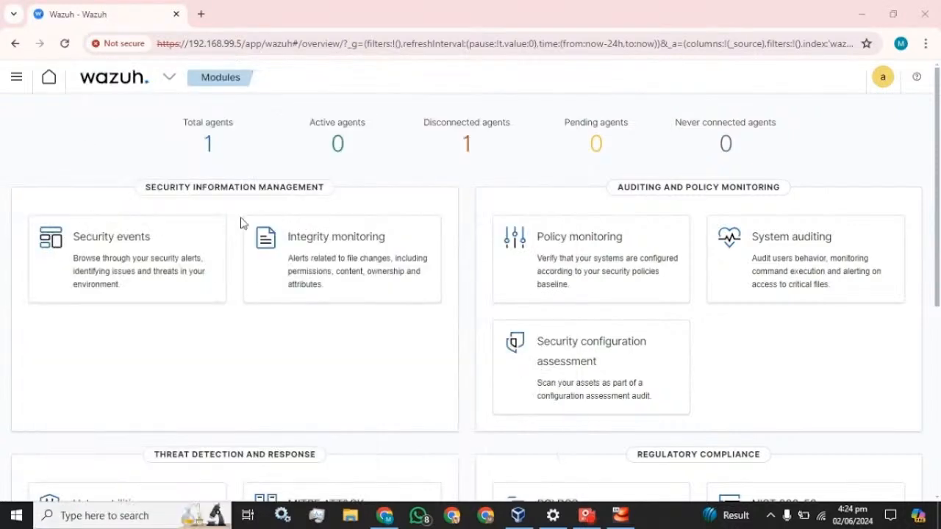
click(331, 239)
text(war)
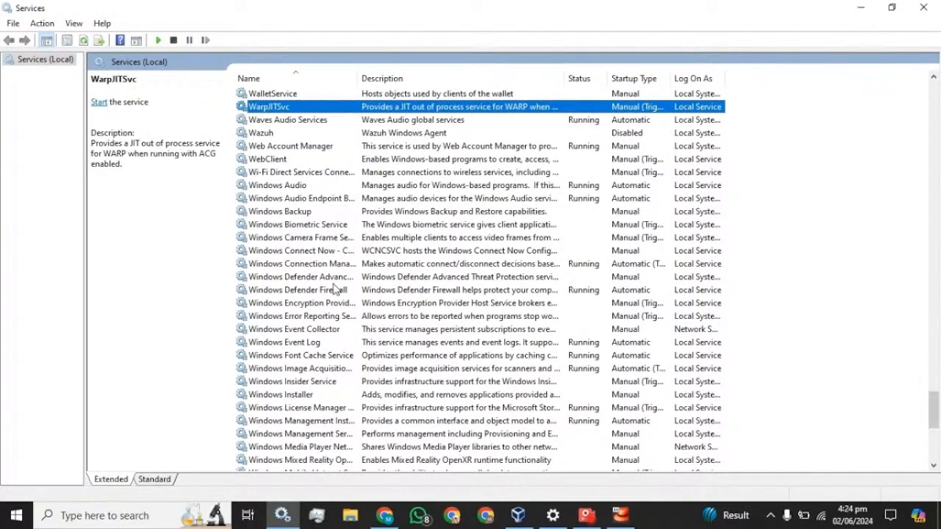
click(266, 132)
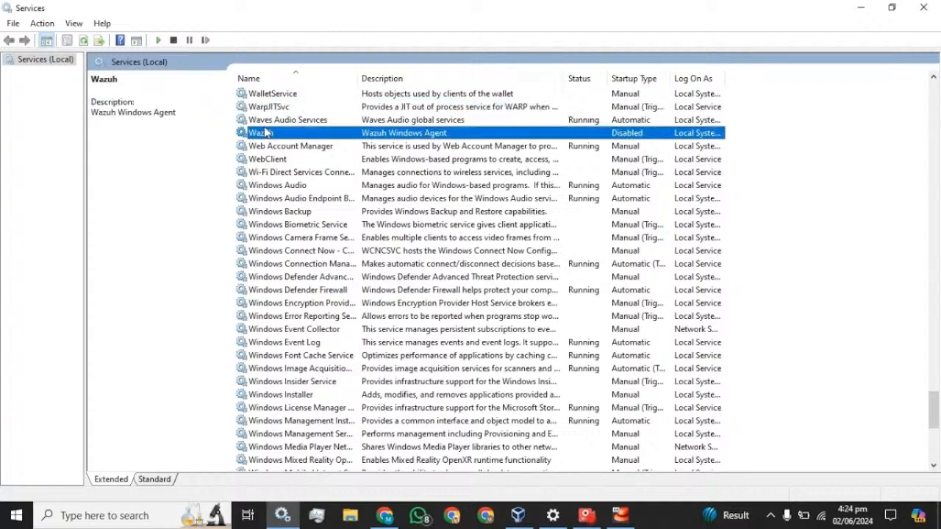
right_click(260, 133)
click(294, 263)
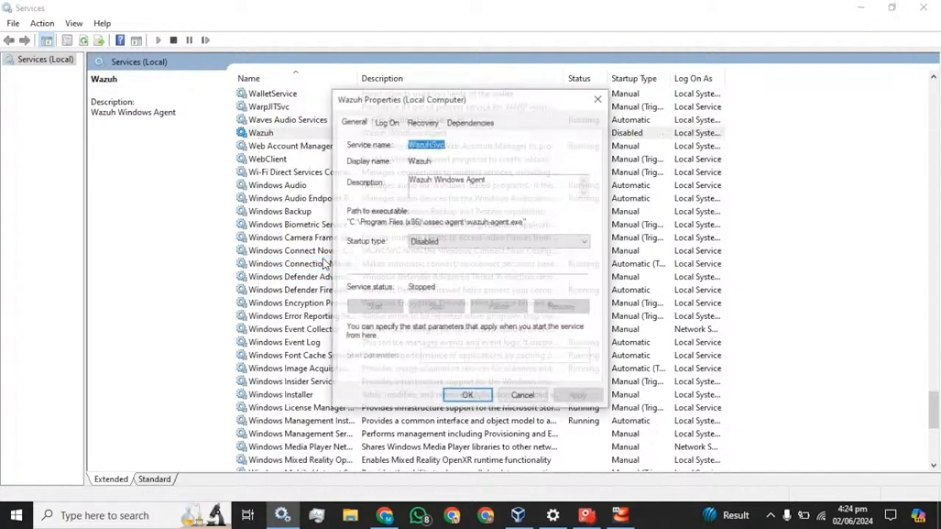
- Set the Wazuh agent's startup type to Manual, apply it, and start the service
click(472, 243)
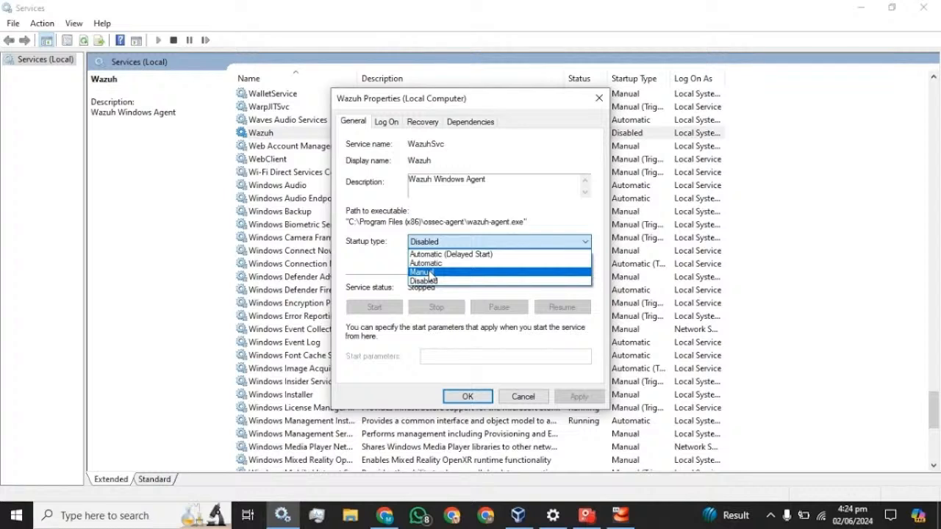
click(430, 273)
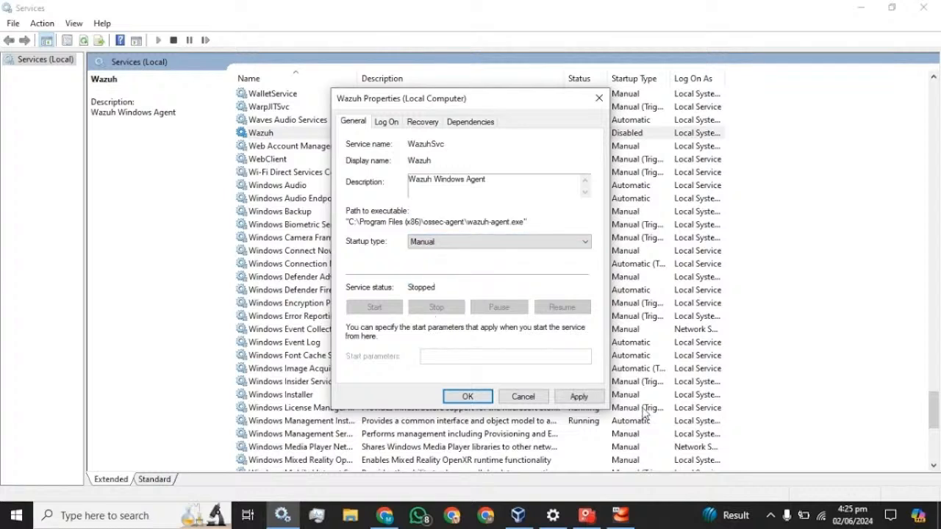
click(593, 398)
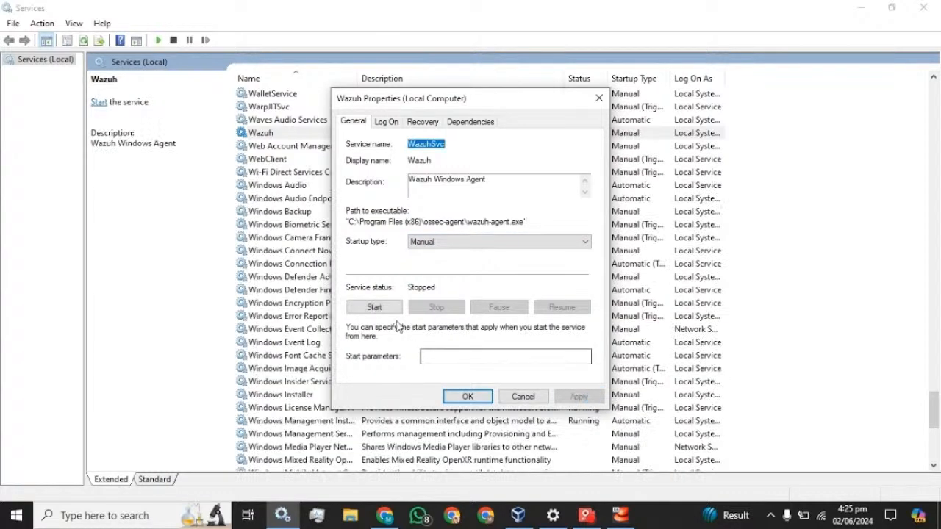
click(374, 307)
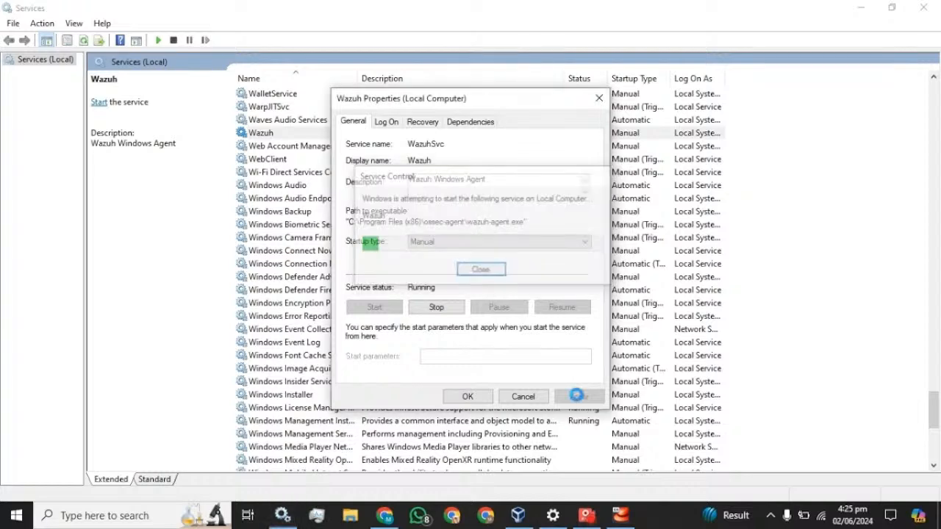
click(486, 400)
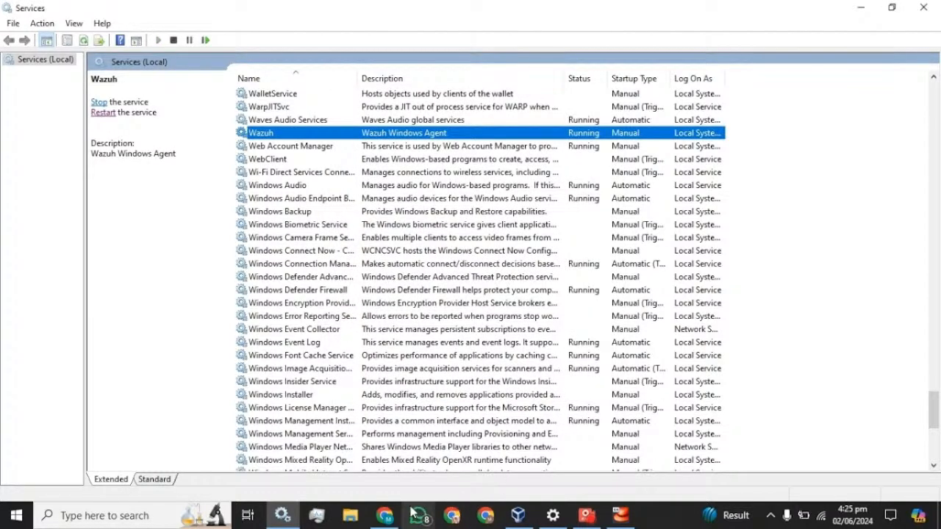
click(391, 518)
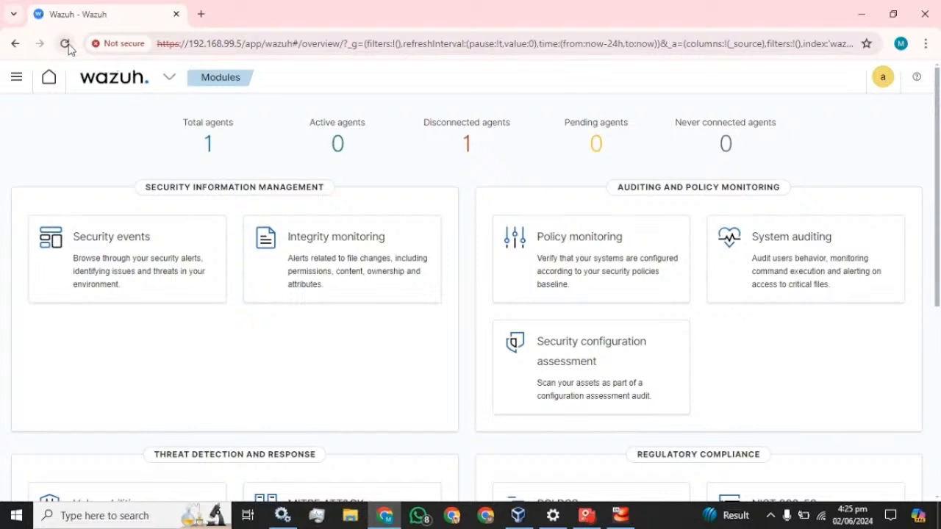
- Reload the overview to show 1 active agent, then go to the Dashboards page
click(66, 44)
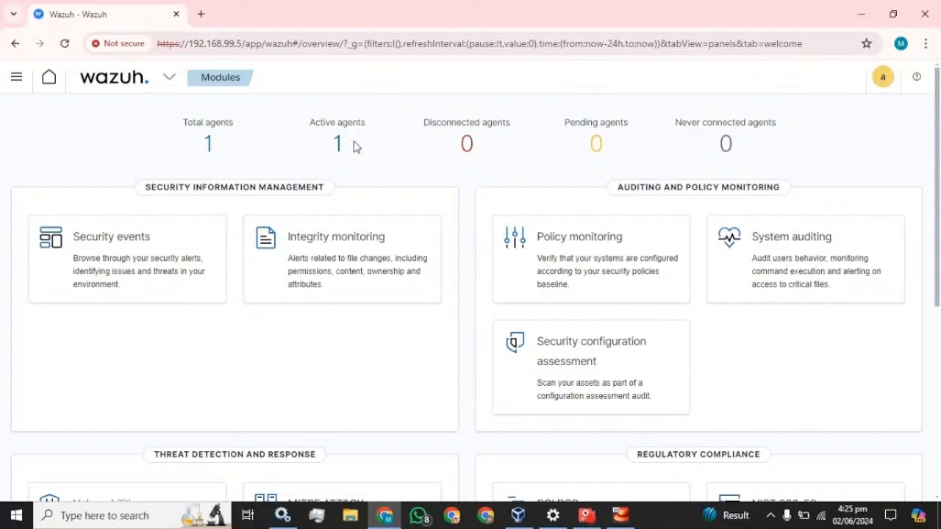
click(16, 77)
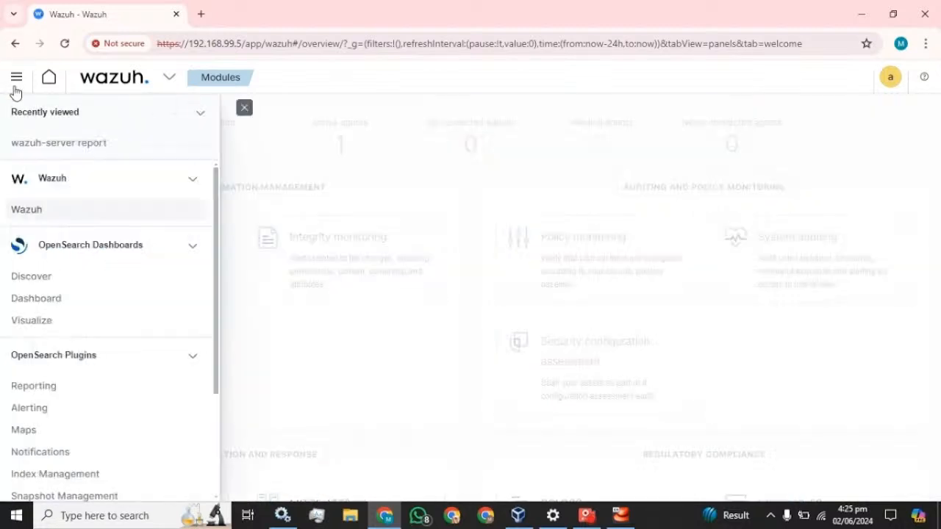
click(37, 299)
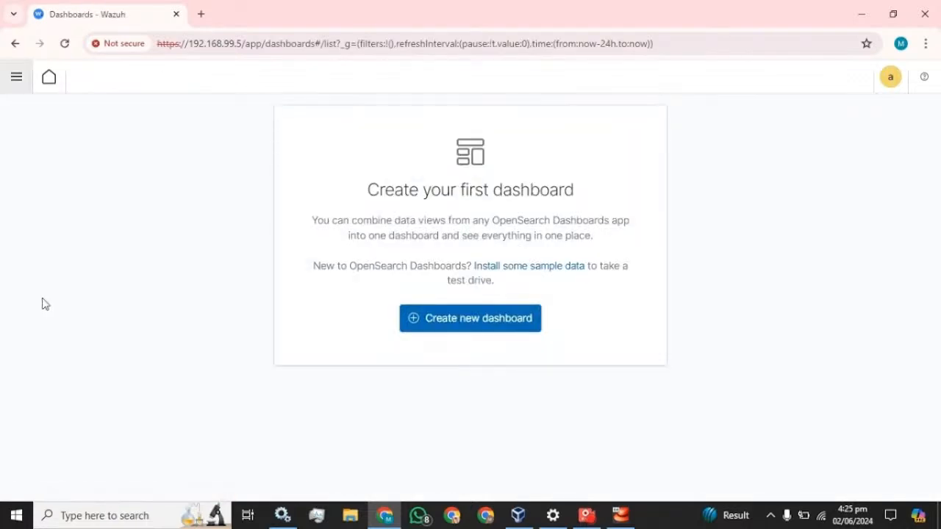
- Create a new dashboard with a Data Table visualization on wazuh-alerts-*
click(423, 317)
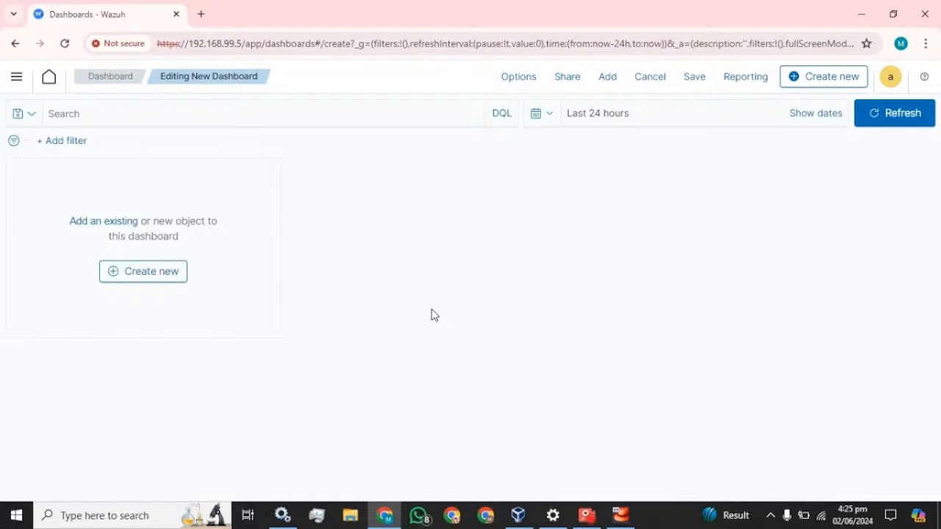
click(133, 273)
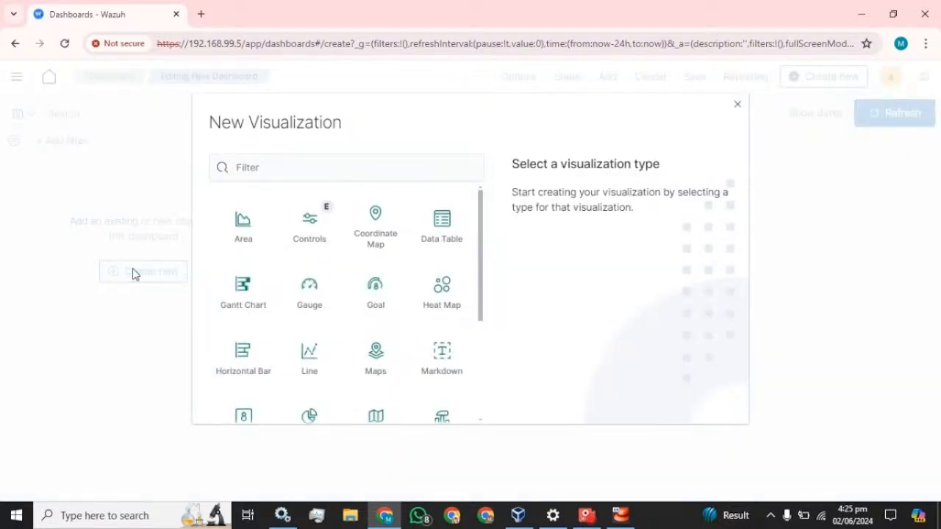
click(453, 241)
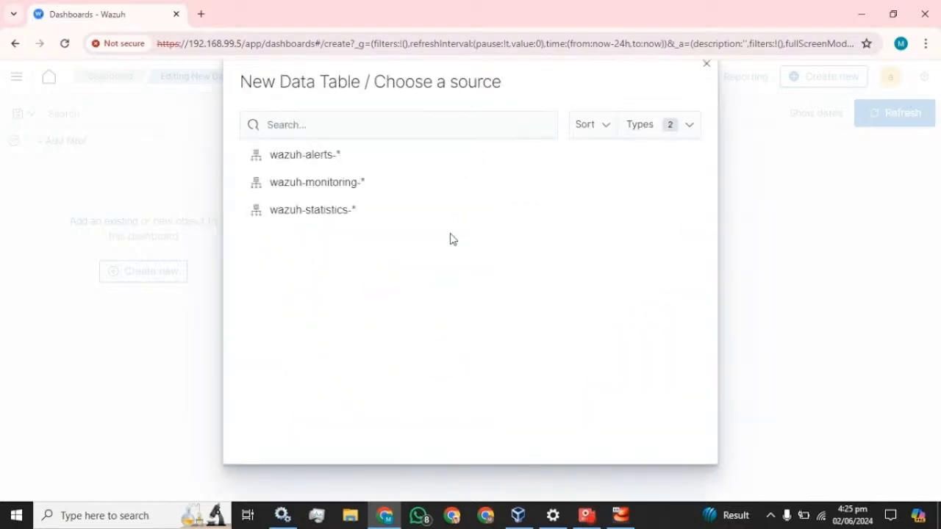
click(315, 162)
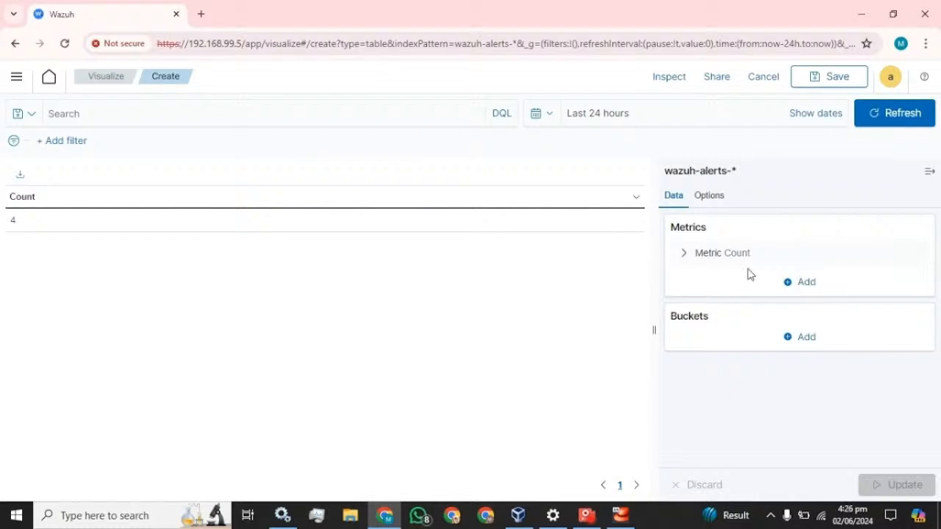
- Add a Split table bucket using the Terms aggregation
click(805, 284)
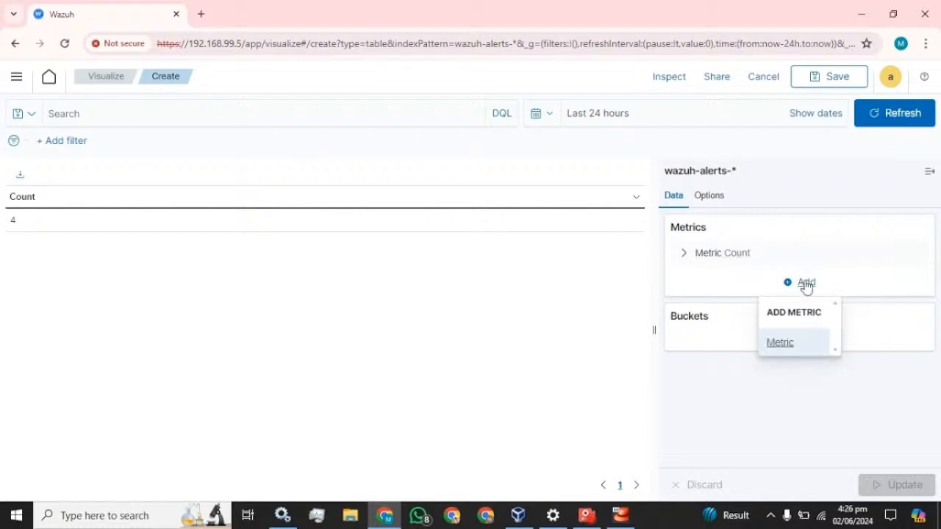
click(804, 285)
click(801, 341)
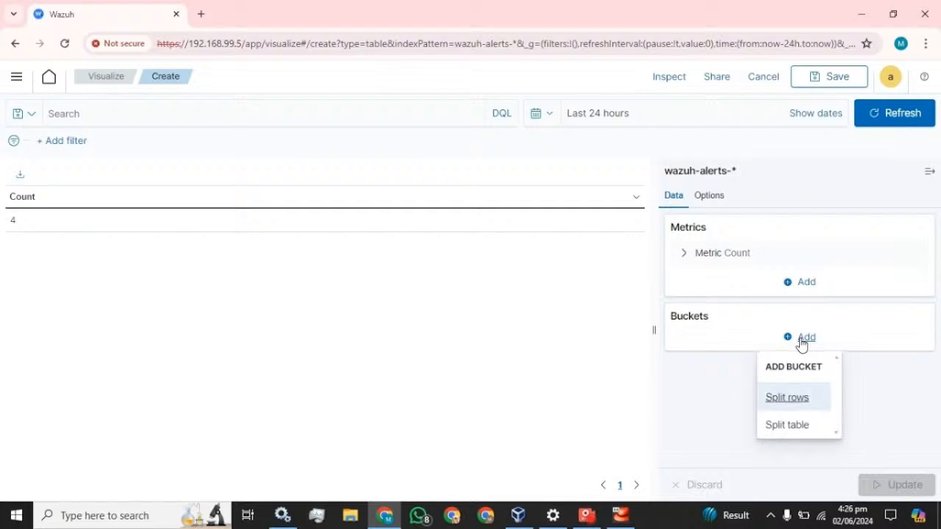
click(788, 426)
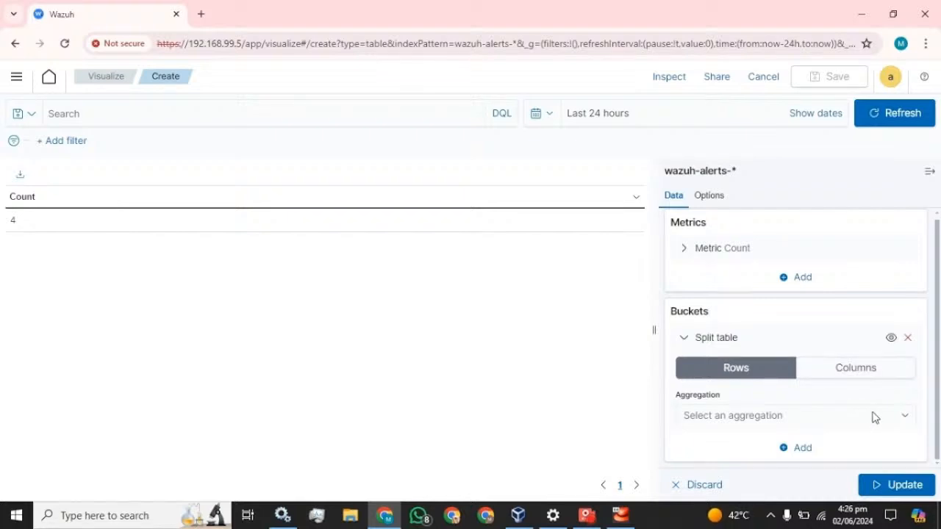
click(877, 376)
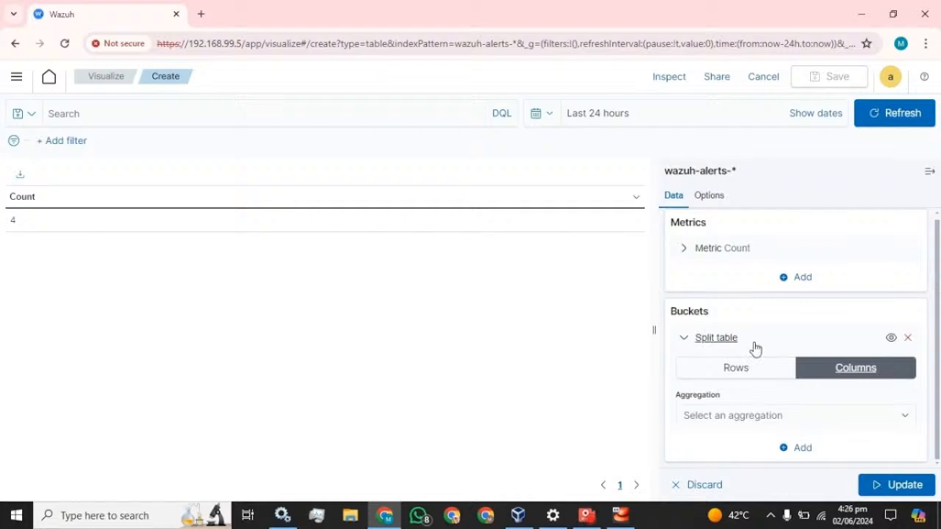
click(905, 418)
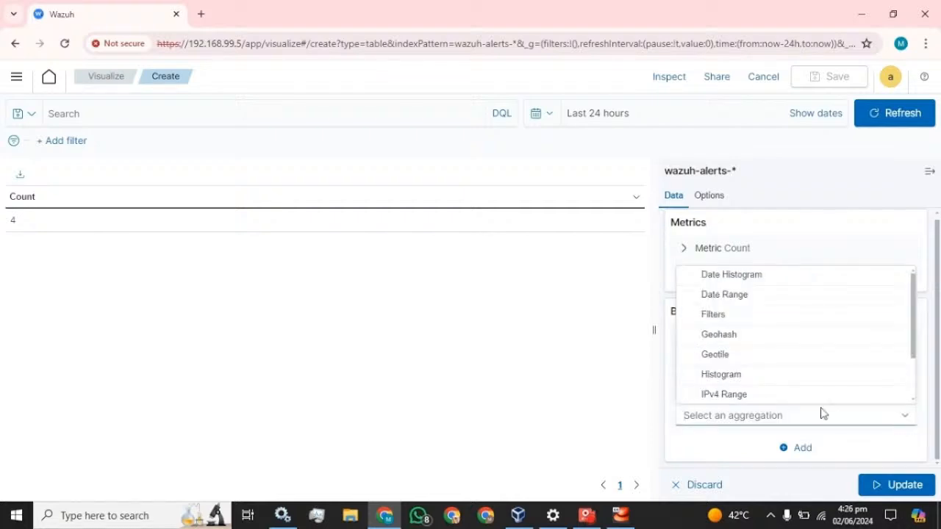
scroll(756, 332, down, 2)
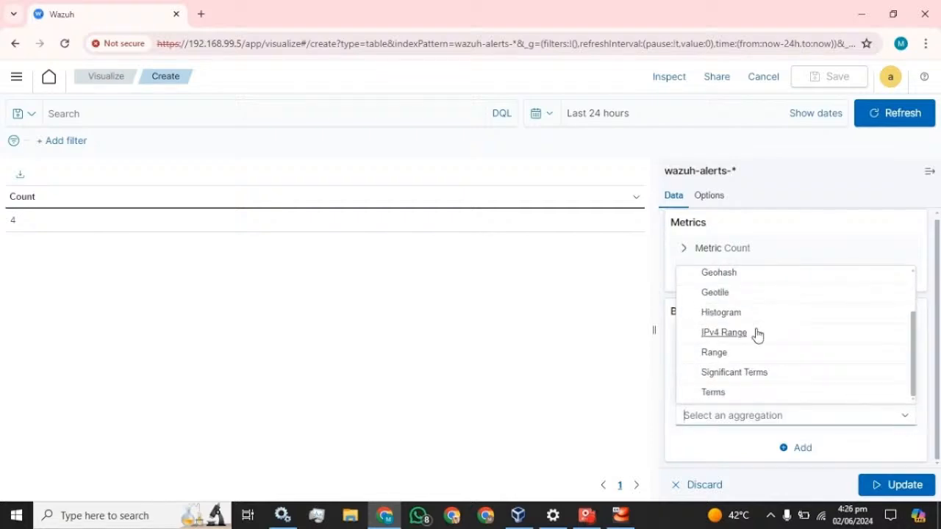
click(724, 391)
scroll(762, 379, down, 2)
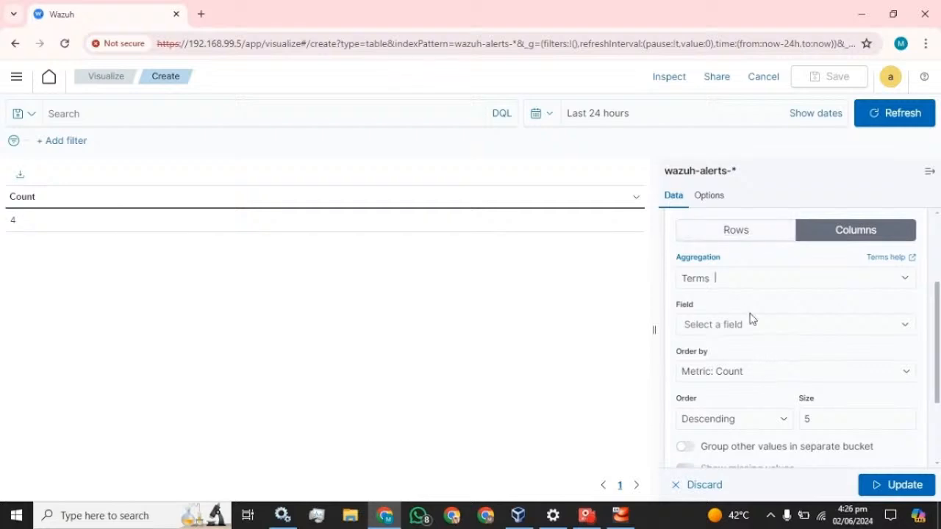
click(730, 285)
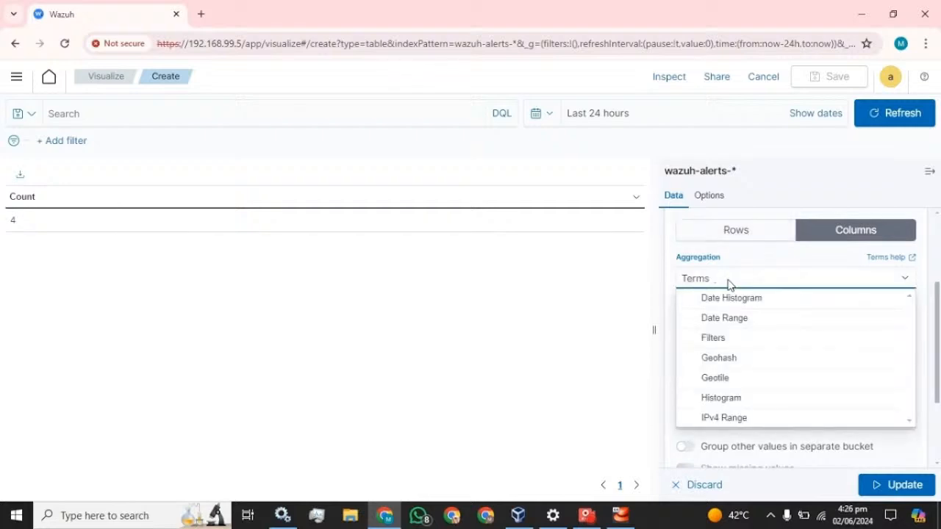
click(628, 273)
click(721, 324)
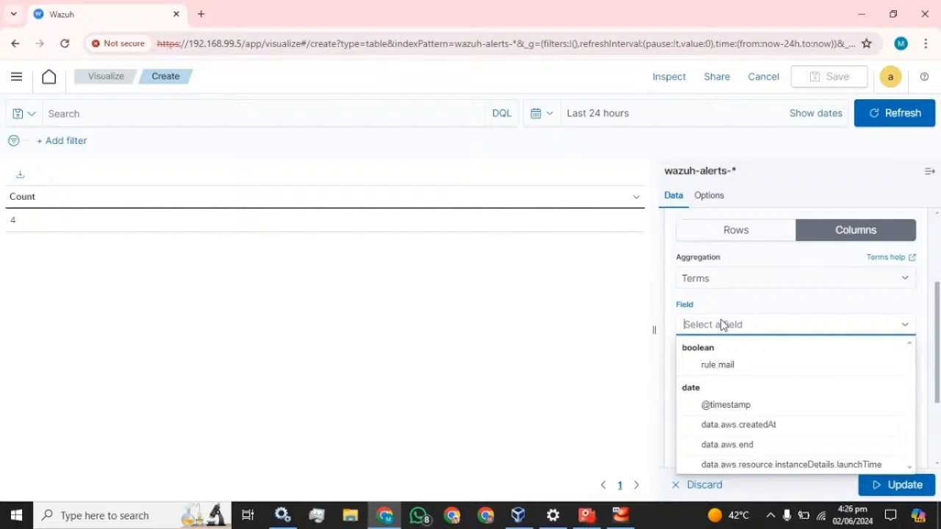
click(745, 413)
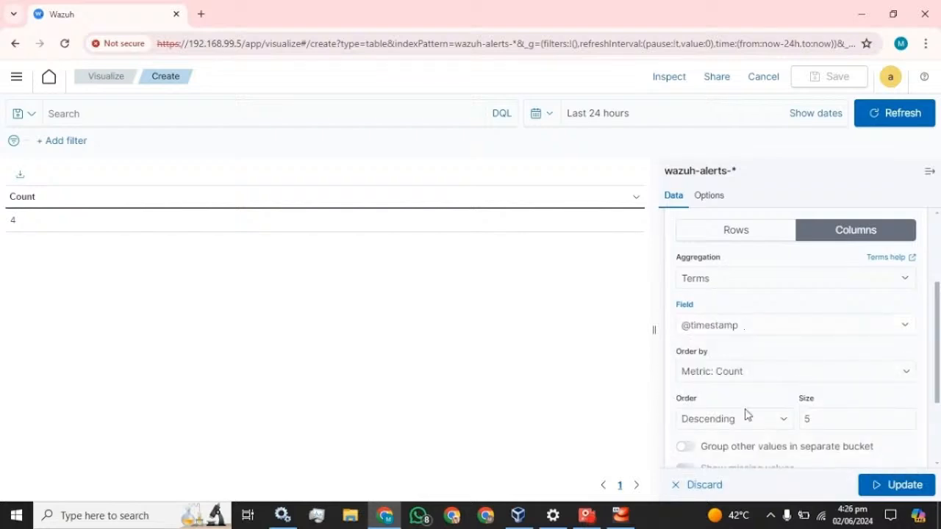
scroll(813, 330, down, 1)
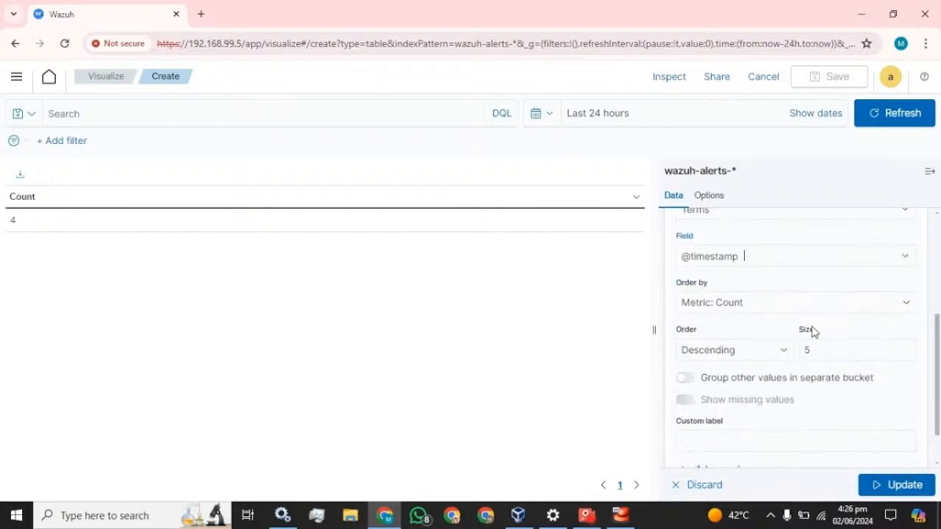
click(776, 349)
click(707, 379)
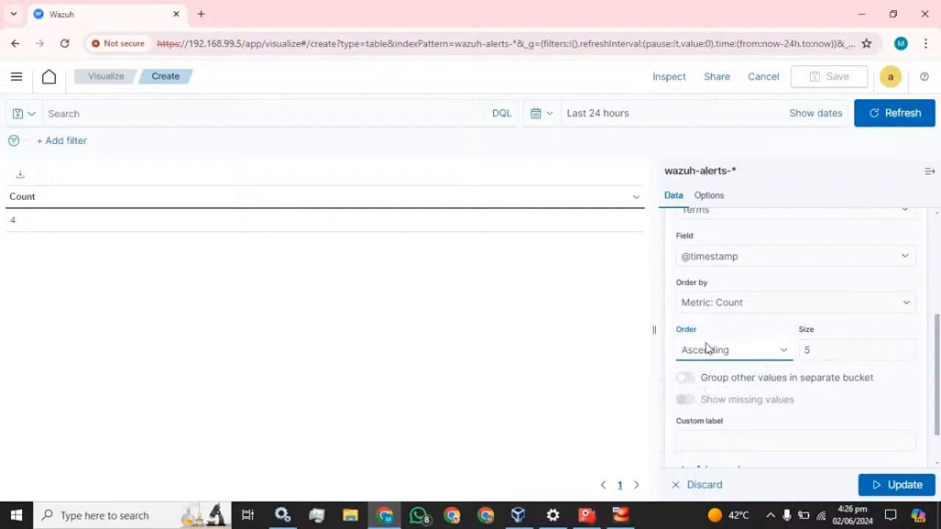
double_click(806, 350)
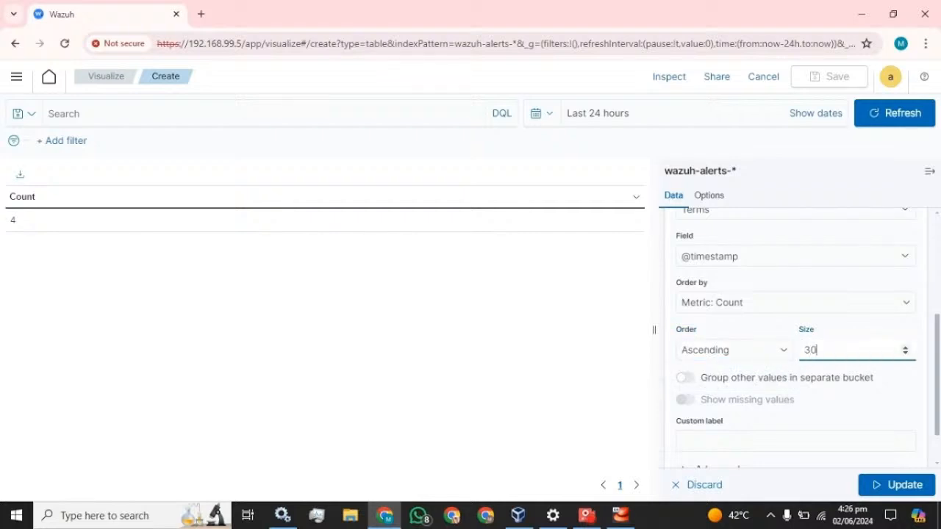
click(761, 333)
scroll(788, 388, down, 2)
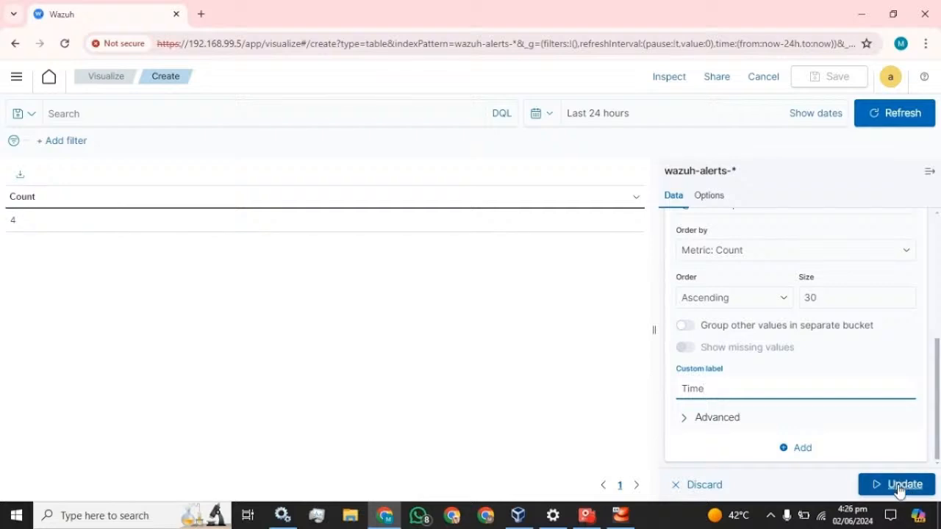
- Apply the Time split, then try laying the split tables out in rows
click(898, 489)
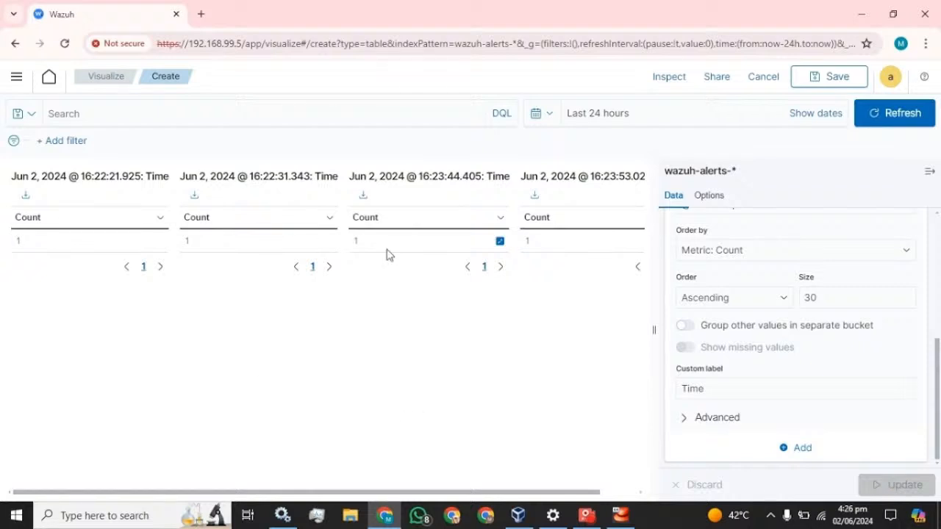
scroll(757, 352, up, 5)
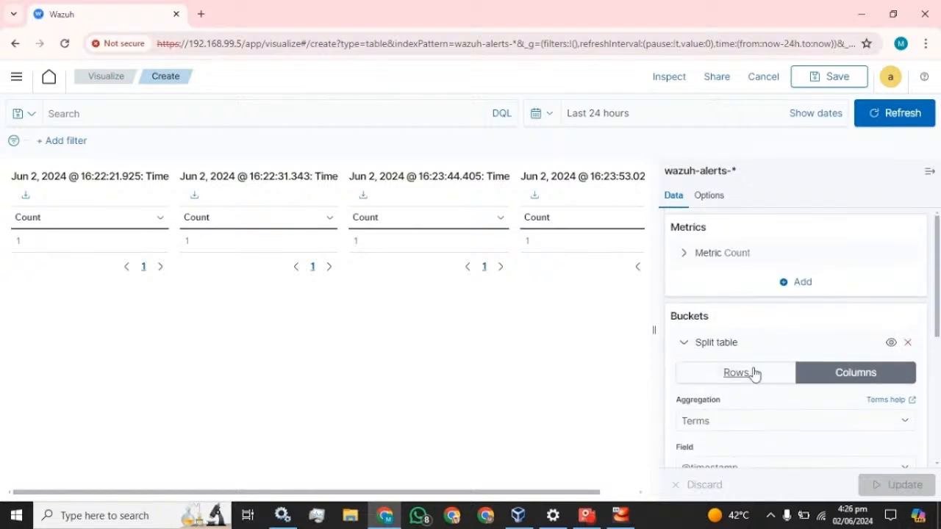
click(743, 373)
click(895, 482)
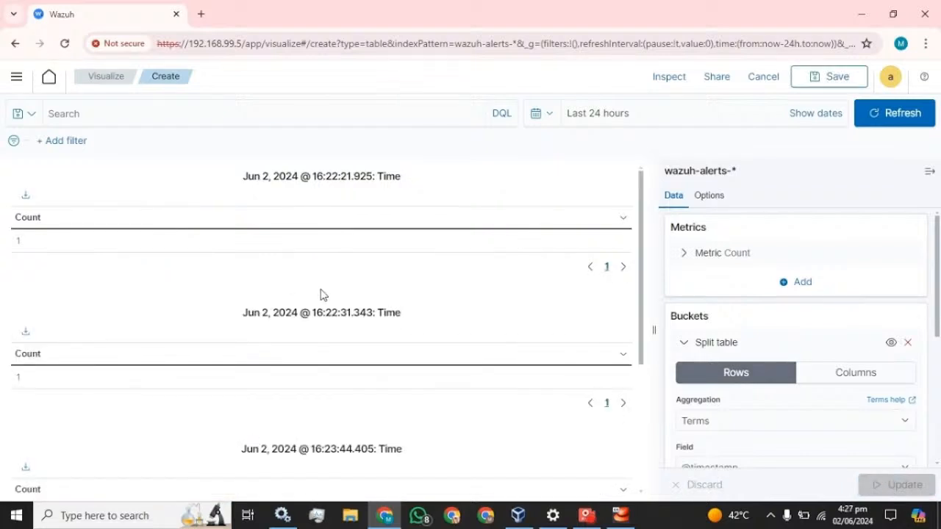
- Switch the split tables back to columns and update, giving one table per timestamp
scroll(321, 294, down, 3)
scroll(321, 293, up, 3)
scroll(321, 293, down, 2)
click(854, 373)
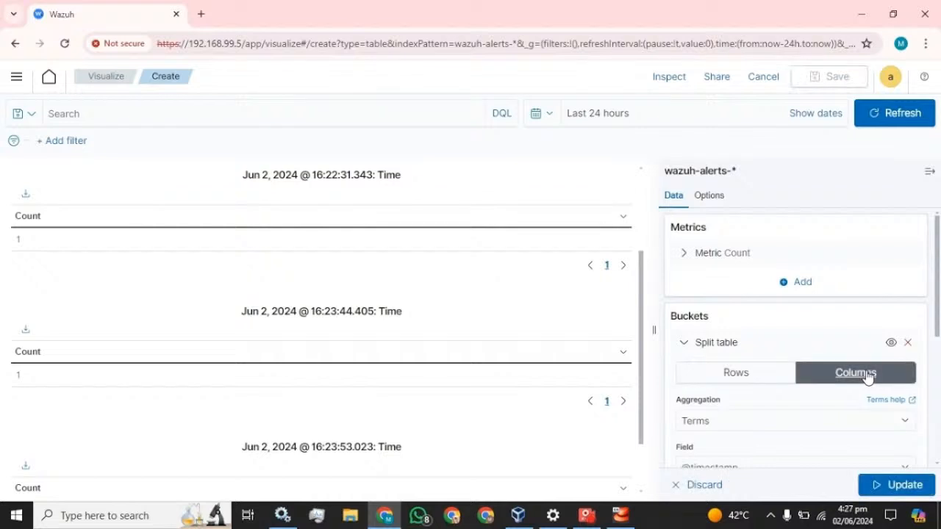
click(904, 482)
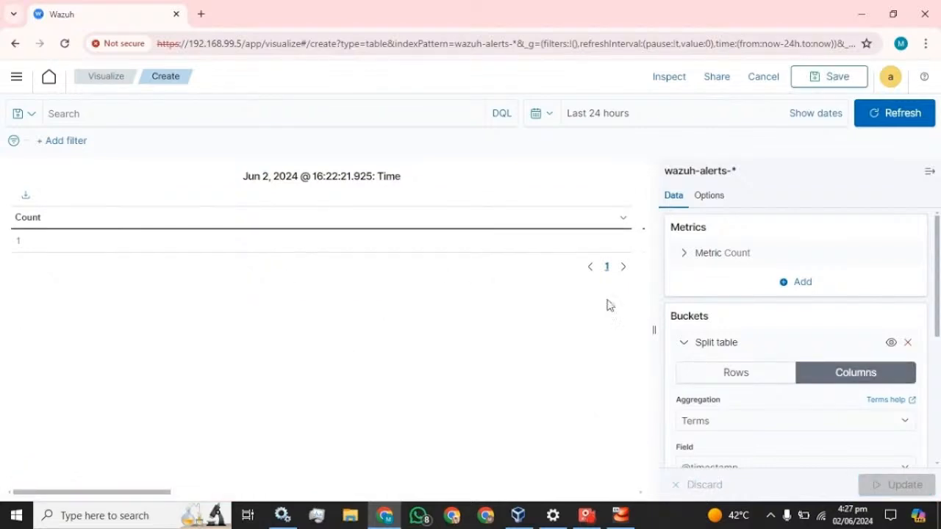
click(929, 171)
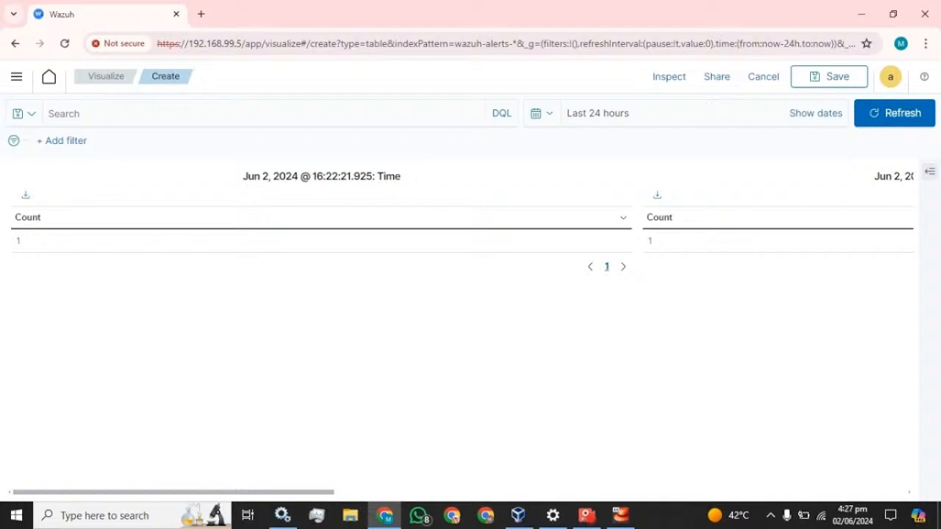
click(929, 173)
scroll(727, 281, down, 1)
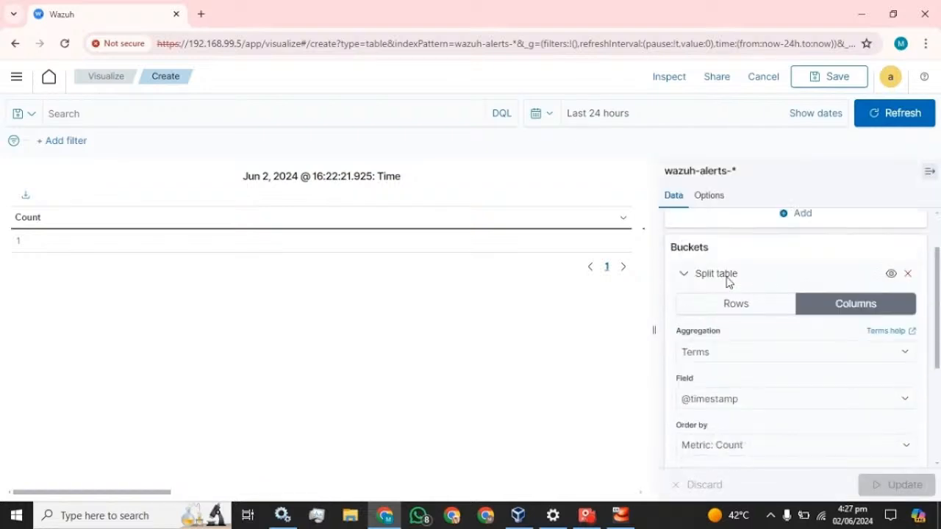
scroll(727, 280, down, 3)
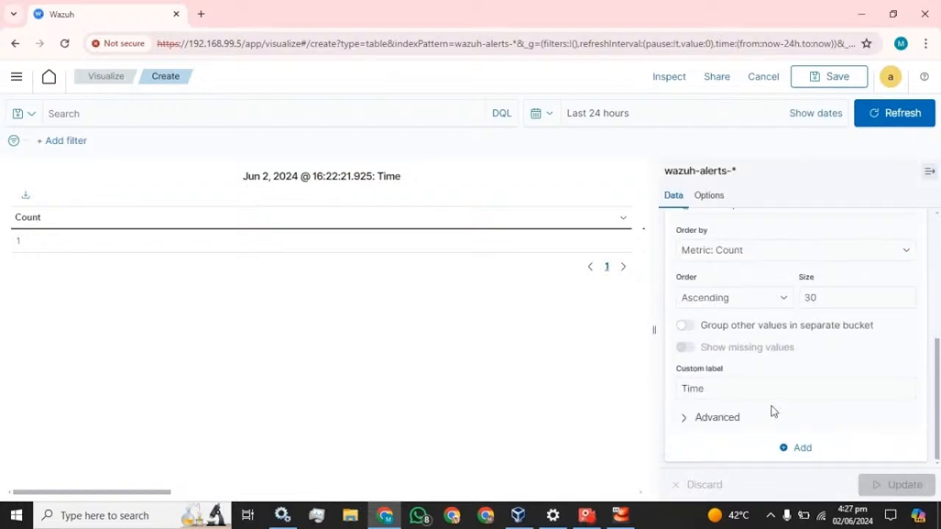
click(796, 454)
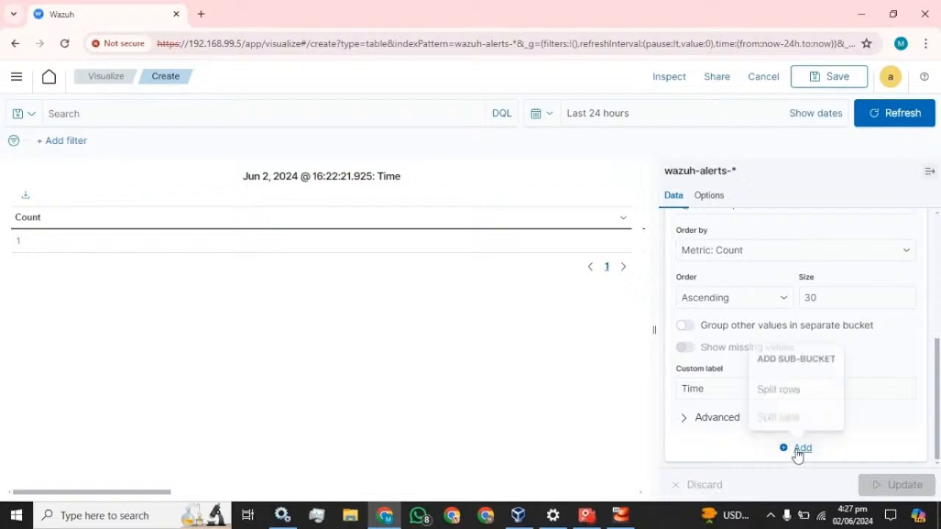
click(784, 394)
scroll(747, 388, up, 3)
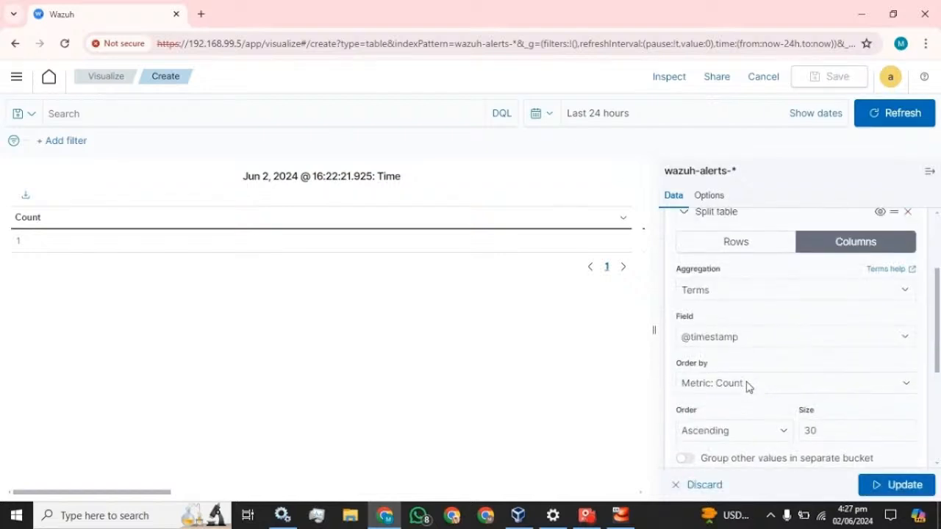
scroll(747, 387, up, 2)
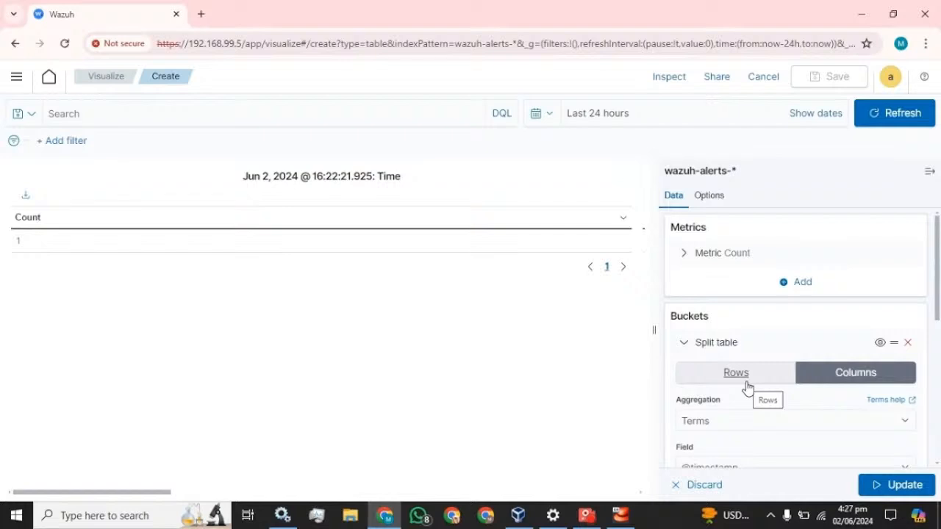
click(692, 344)
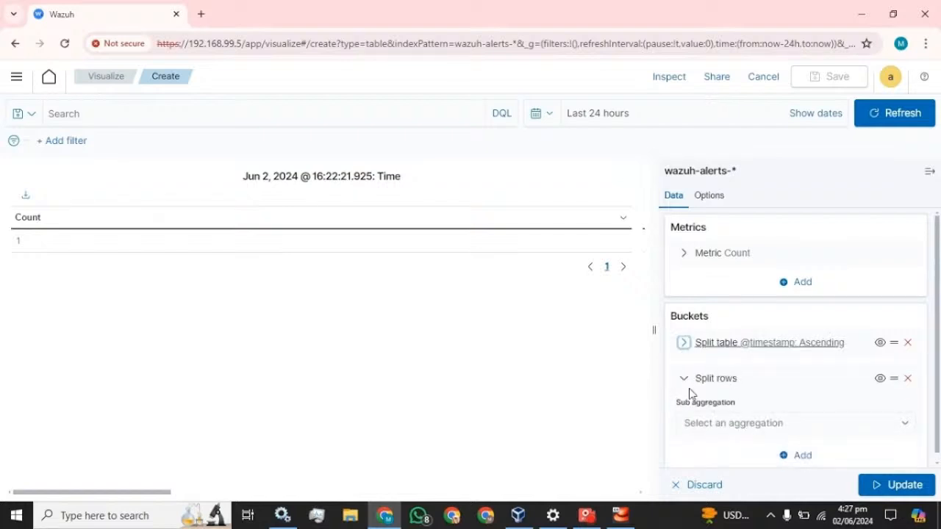
click(684, 343)
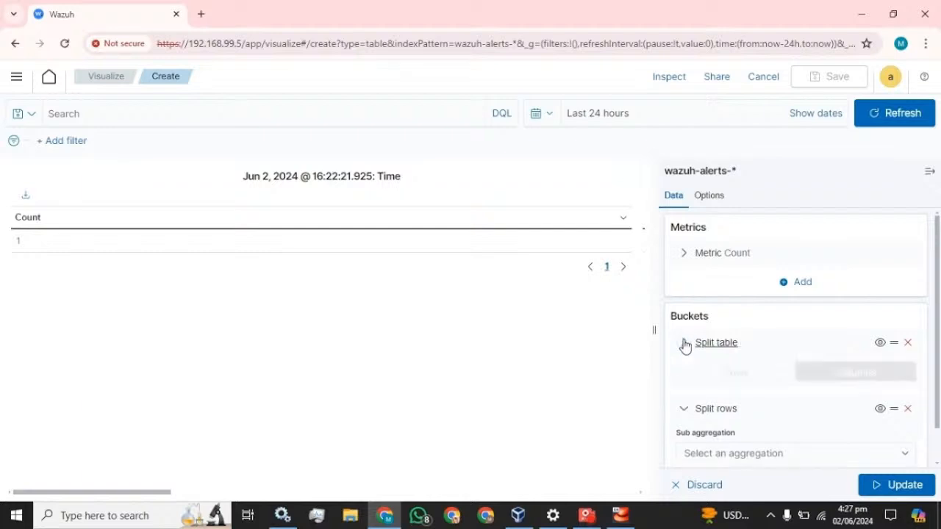
click(684, 343)
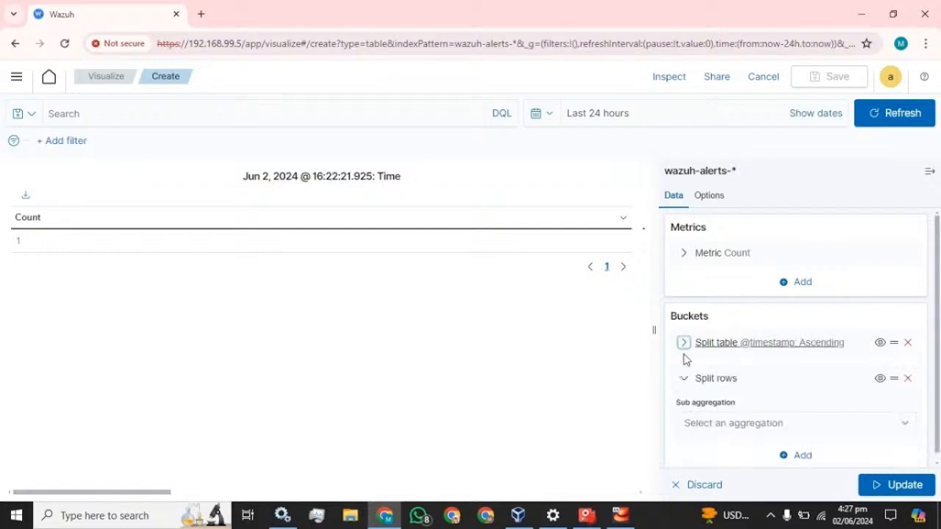
click(682, 379)
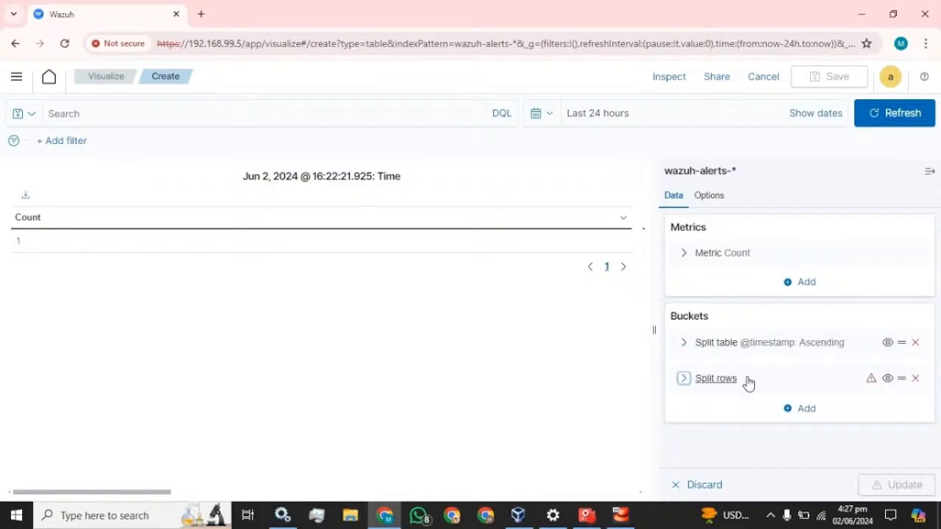
click(683, 378)
- Set the new row split to a Terms aggregation and filter its field list by 'hos'
click(806, 421)
scroll(751, 375, down, 2)
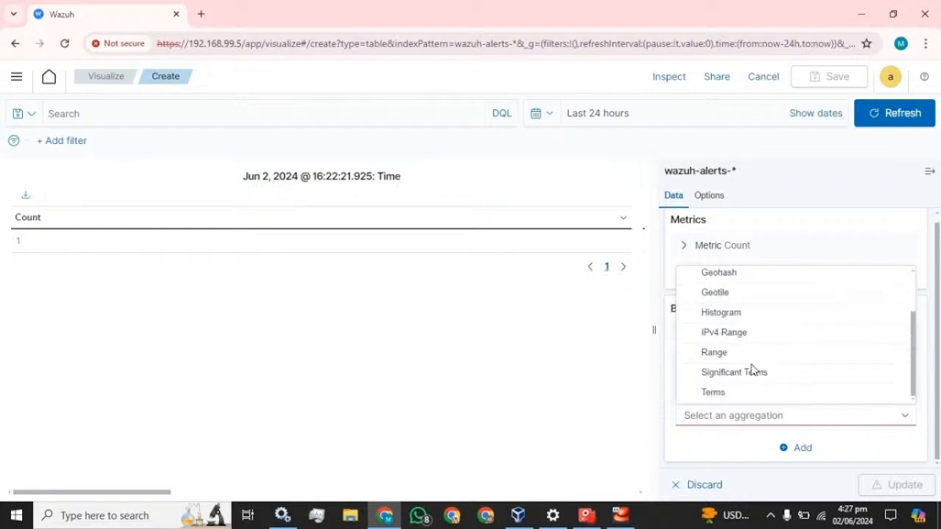
click(716, 393)
scroll(777, 400, down, 3)
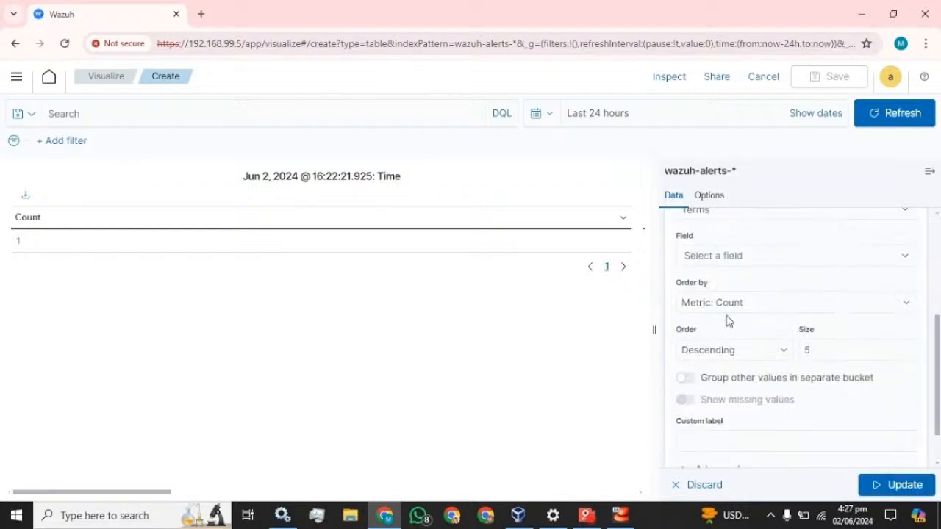
click(744, 263)
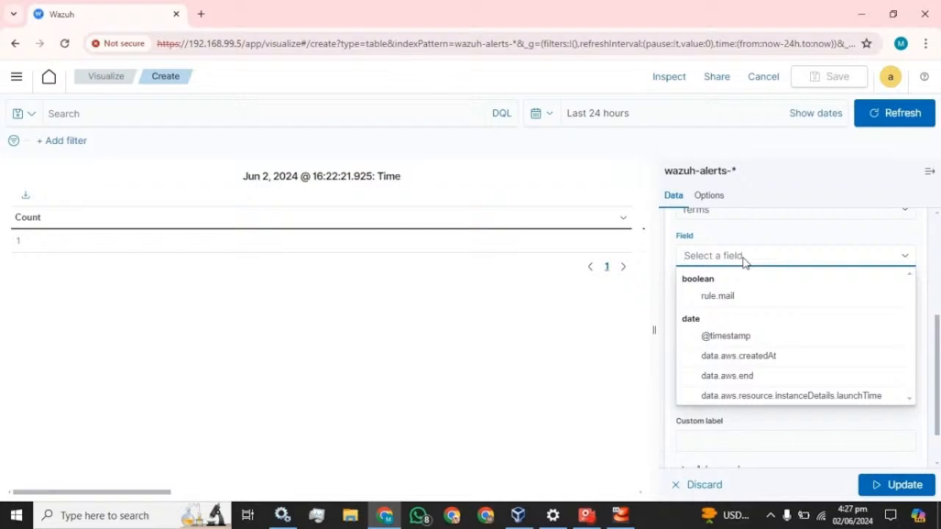
text(hos)
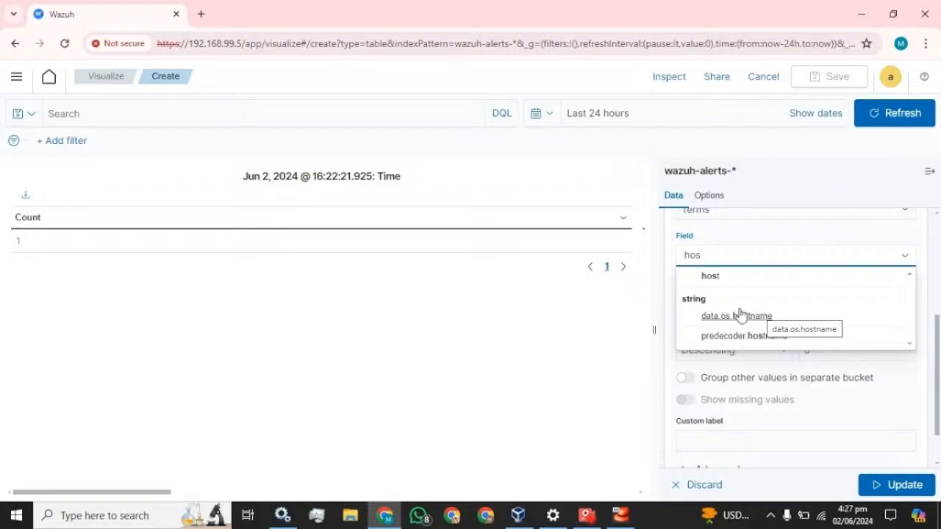
right_click(92, 21)
- Duplicate the Wazuh tab and open the Security events dashboard in the copy
click(138, 143)
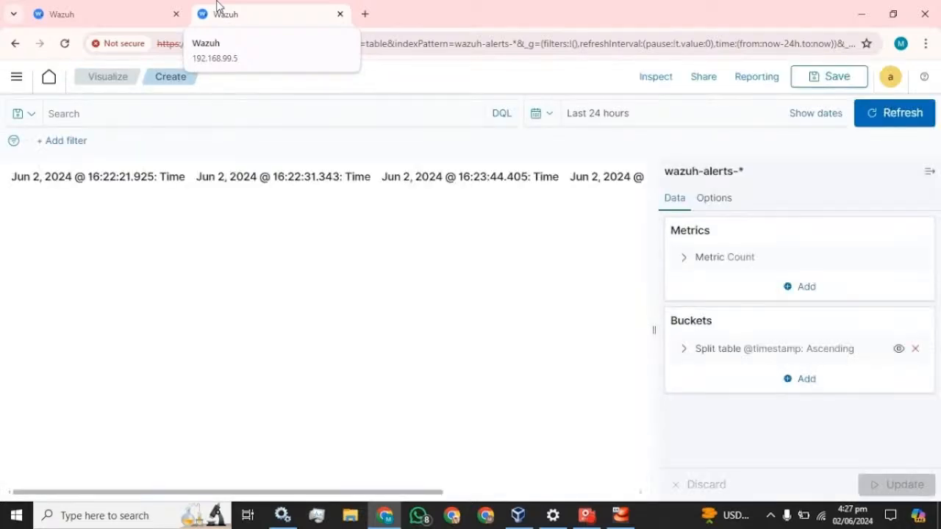
click(13, 79)
click(26, 211)
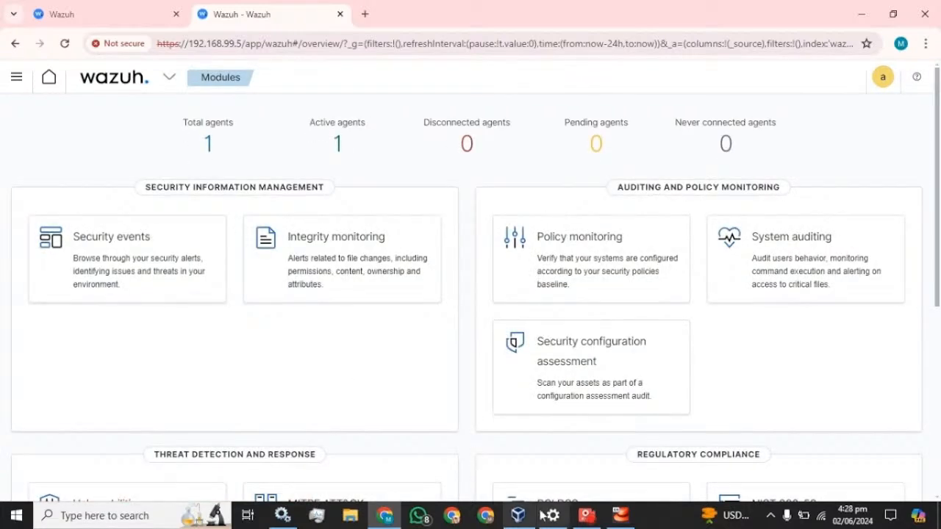
click(98, 237)
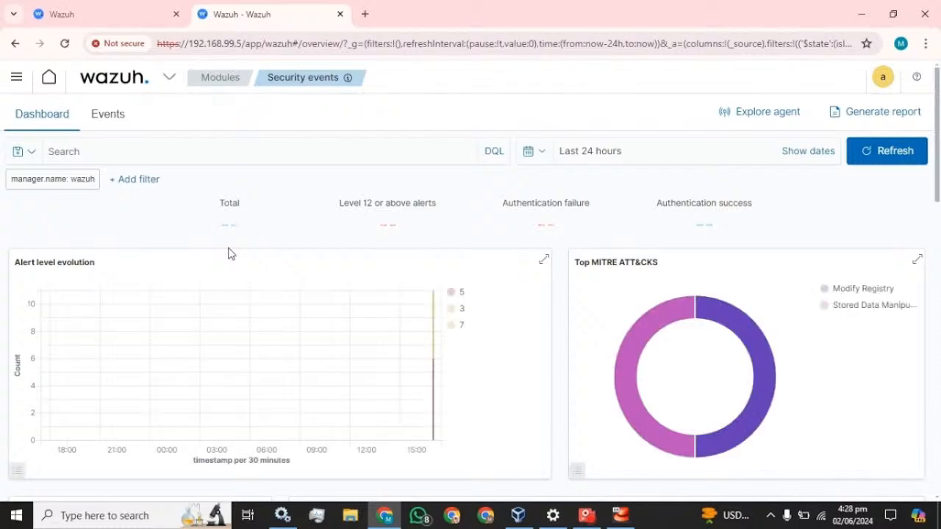
- Expand the netstat alert, select its agent.name field name, and return to the visualization
scroll(228, 252, down, 5)
scroll(227, 252, down, 5)
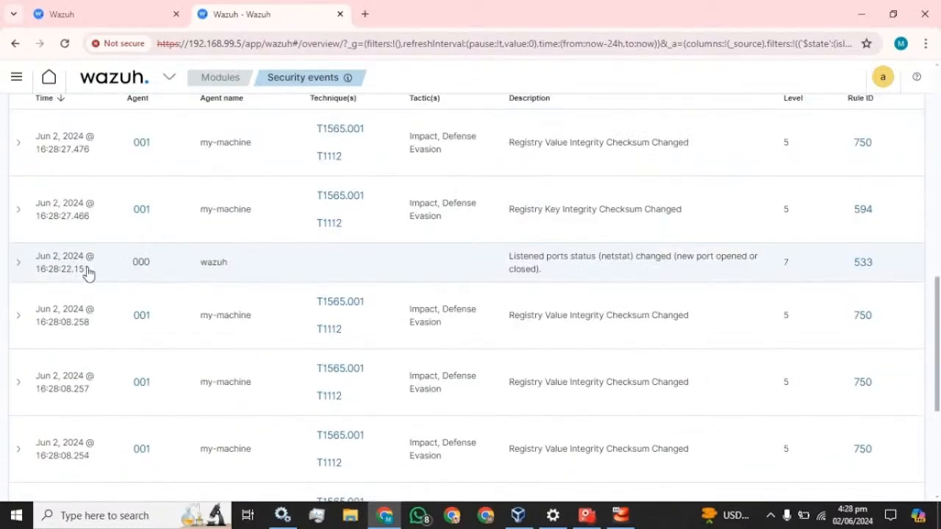
click(18, 266)
scroll(263, 281, down, 2)
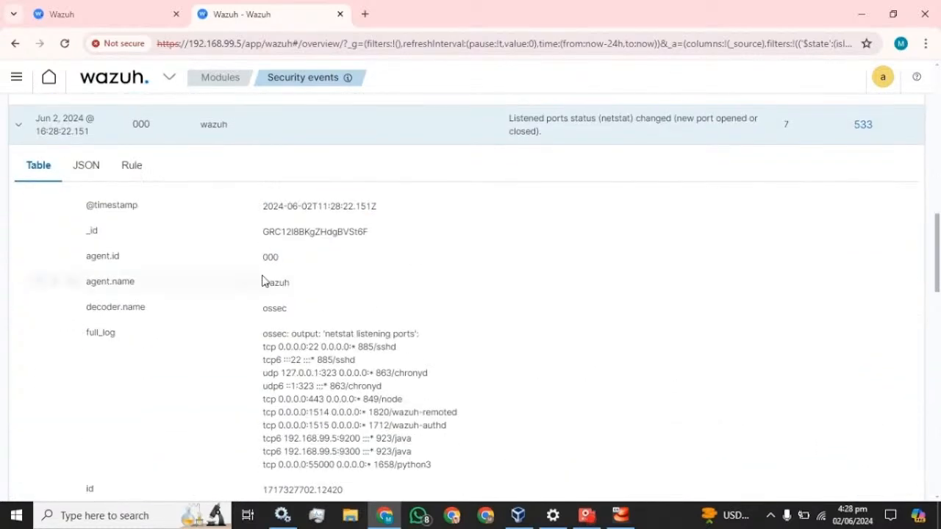
drag(136, 287, 86, 285)
key(ctrl+c)
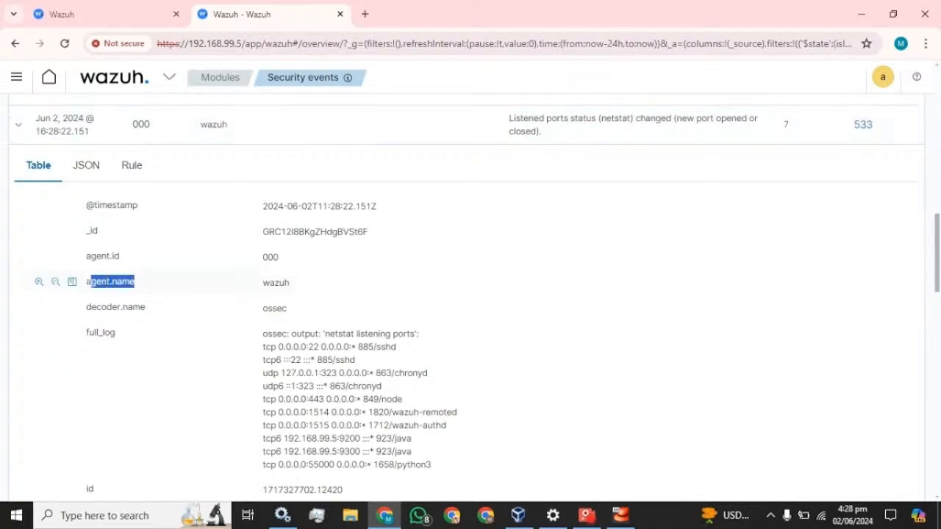
click(108, 7)
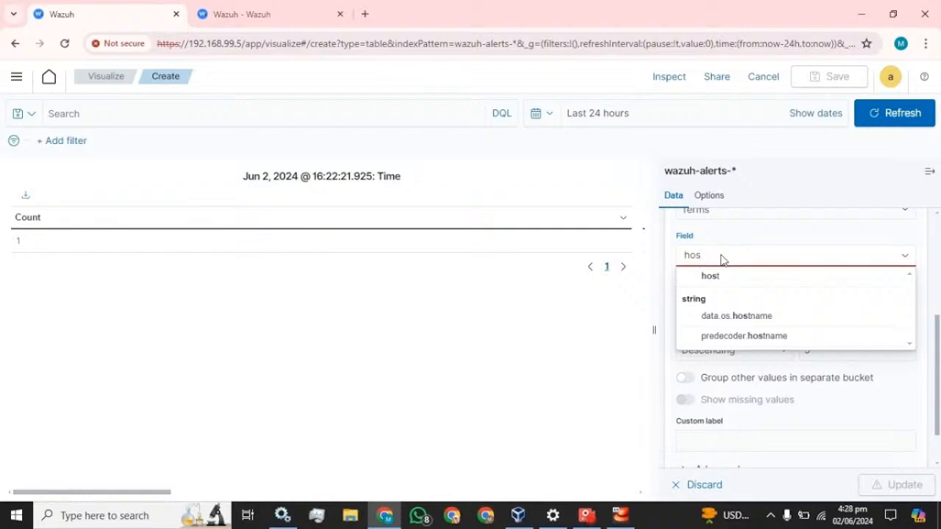
- Split rows by agent.name, ascending, size 20, labelled Agent_name, and update the table
key(BackSpace)
key(BackSpace)
key(BackSpace)
key(ctrl+v)
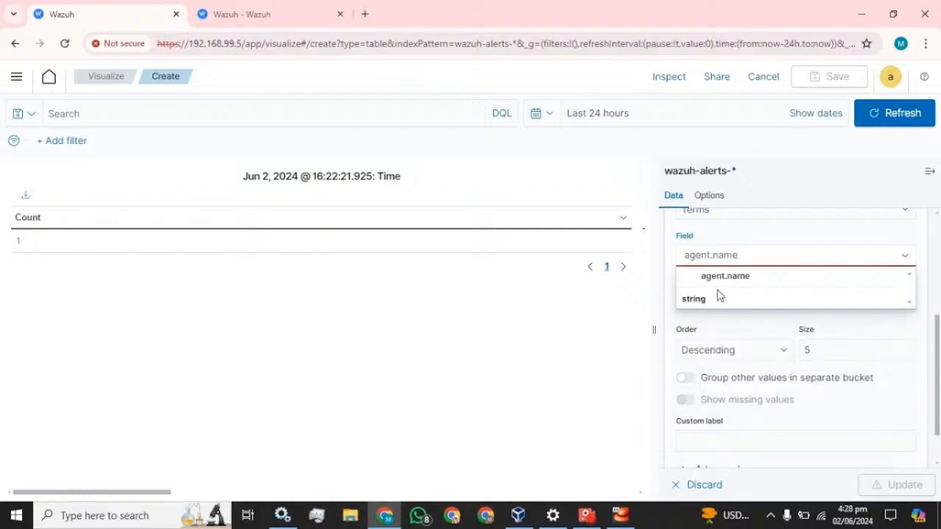
click(718, 282)
click(755, 353)
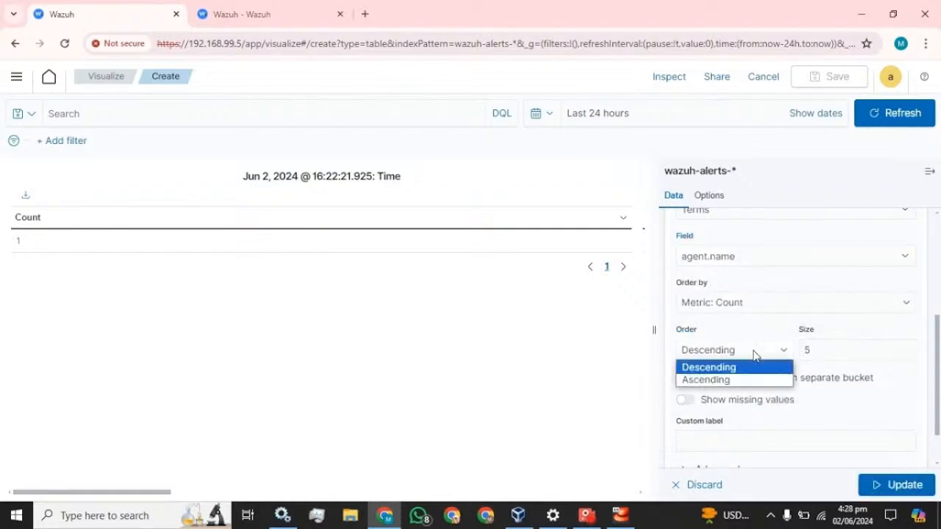
click(726, 378)
click(830, 349)
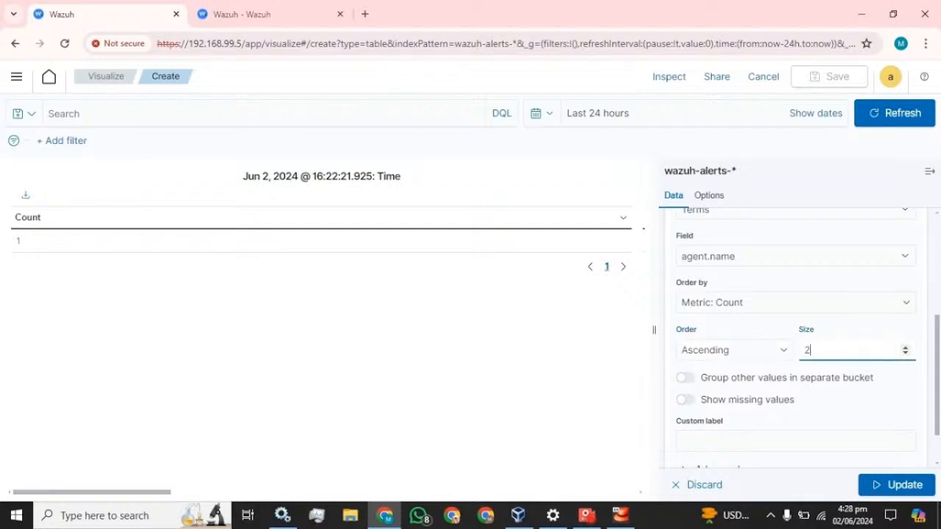
text(20)
scroll(813, 402, down, 1)
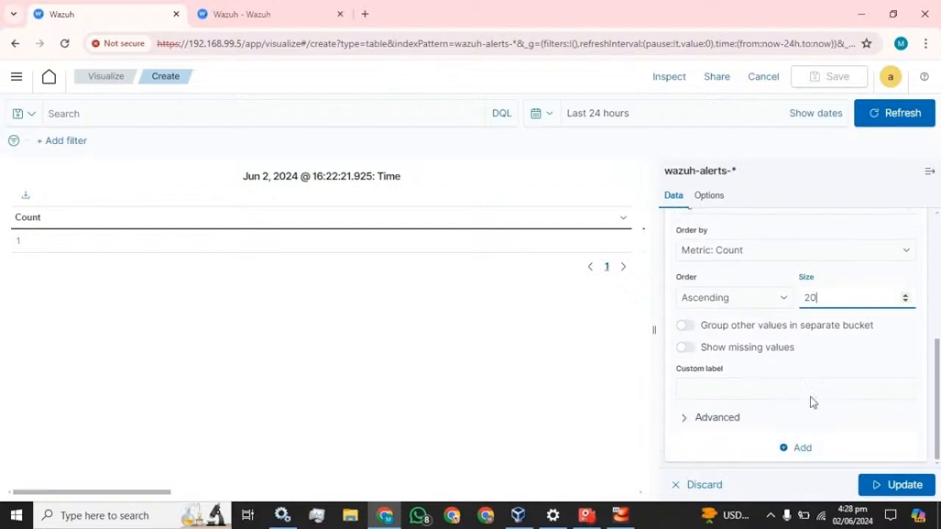
click(795, 388)
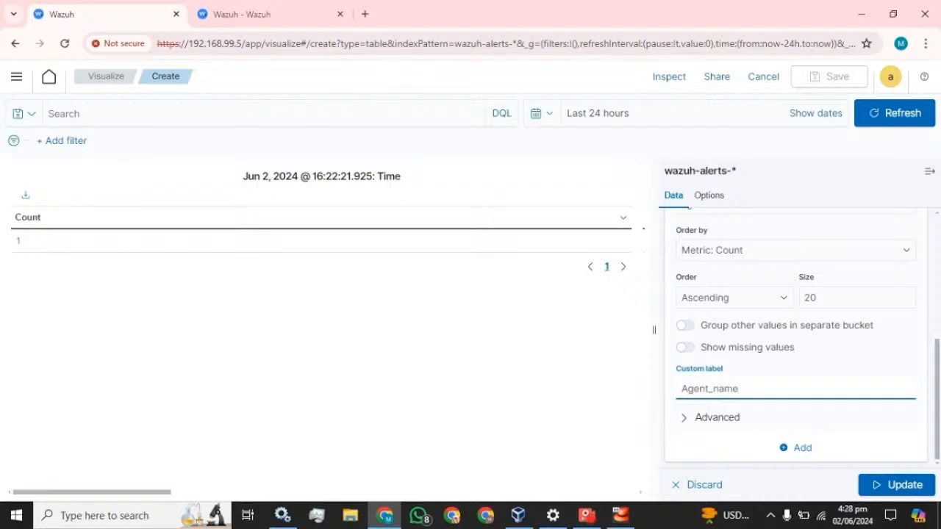
click(892, 485)
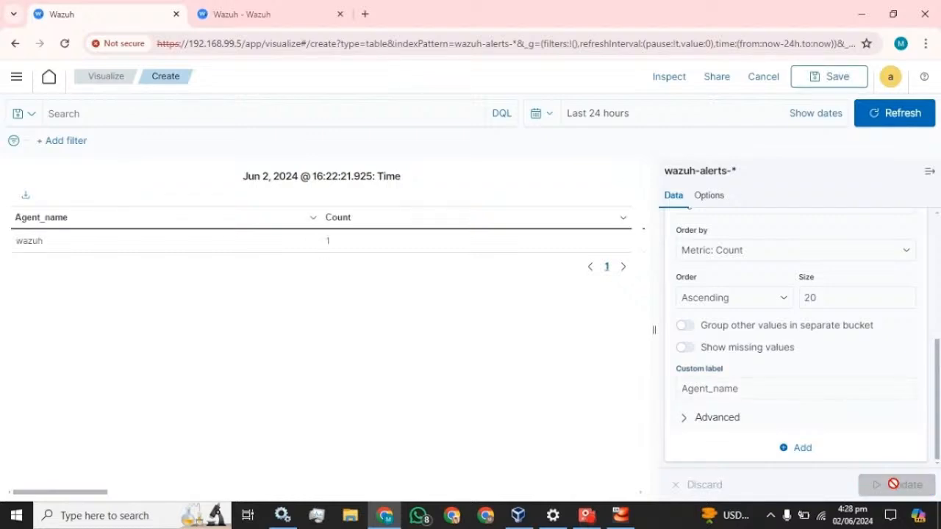
- Collapse the agent.name bucket and add another Split rows bucket
scroll(787, 374, up, 5)
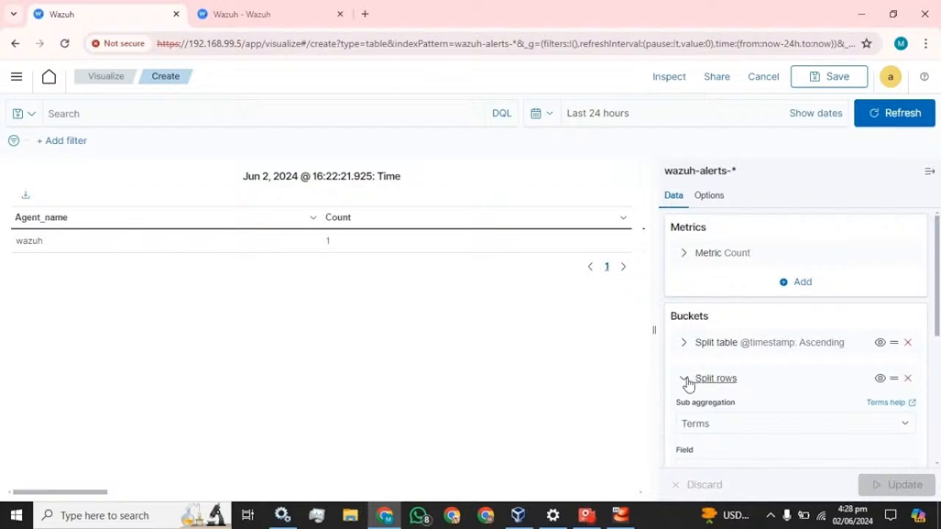
click(684, 379)
click(805, 409)
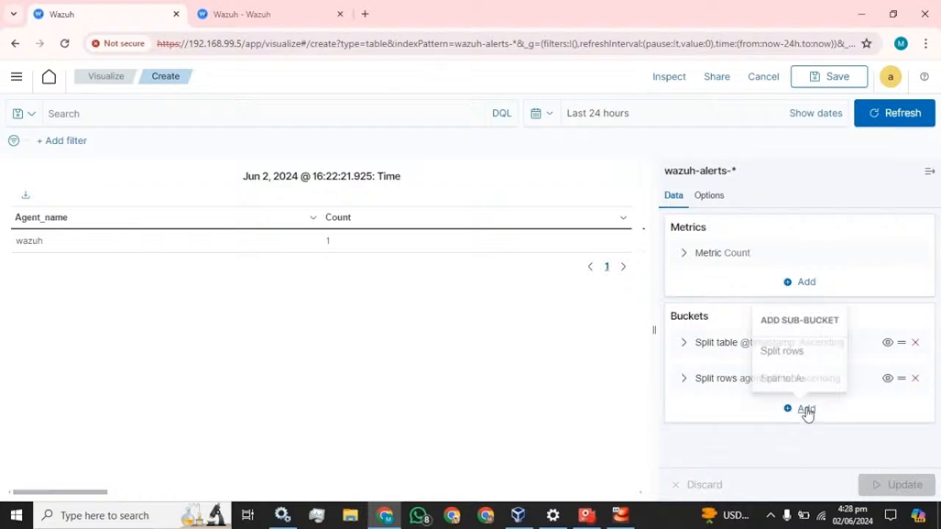
click(776, 355)
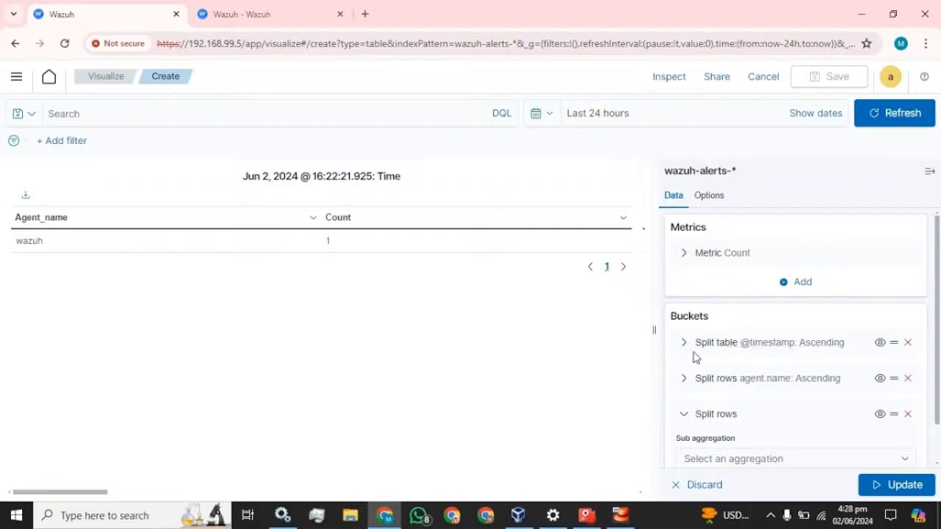
click(906, 342)
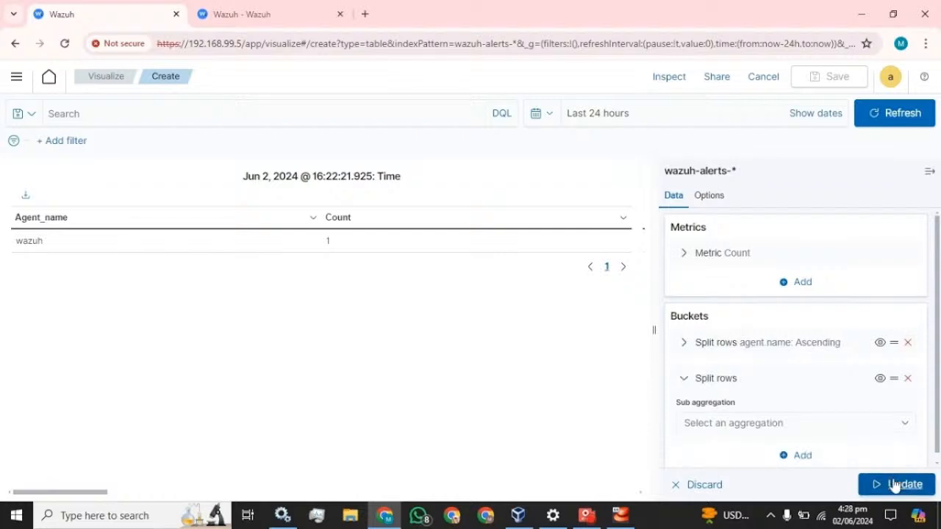
click(893, 486)
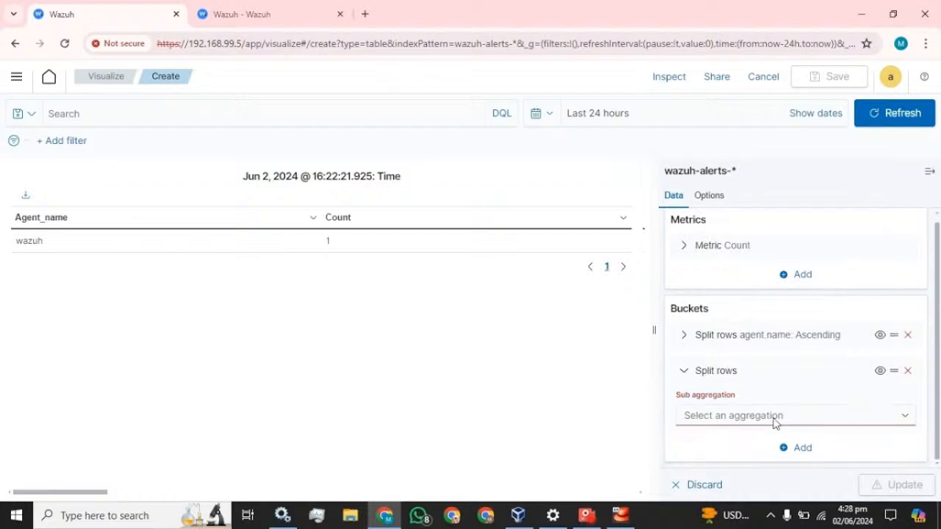
click(774, 418)
scroll(735, 374, down, 2)
click(713, 390)
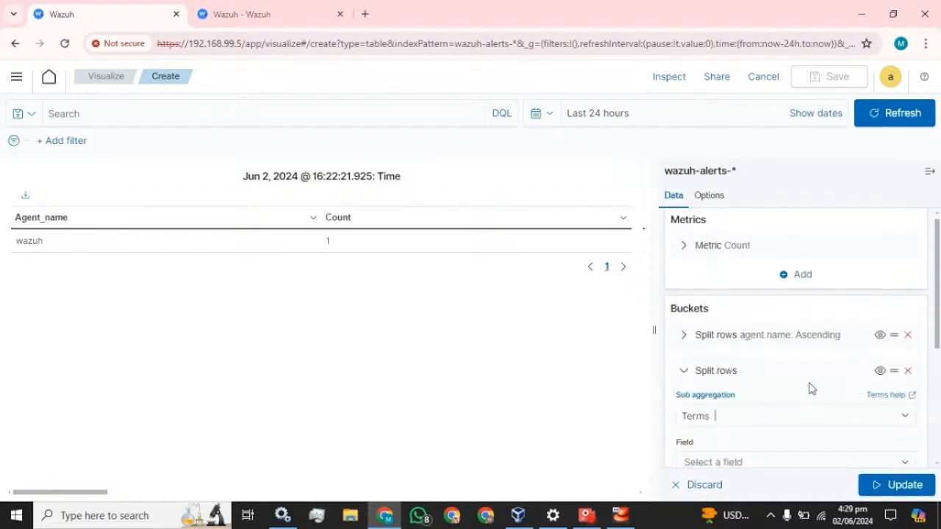
scroll(811, 386, down, 3)
click(737, 262)
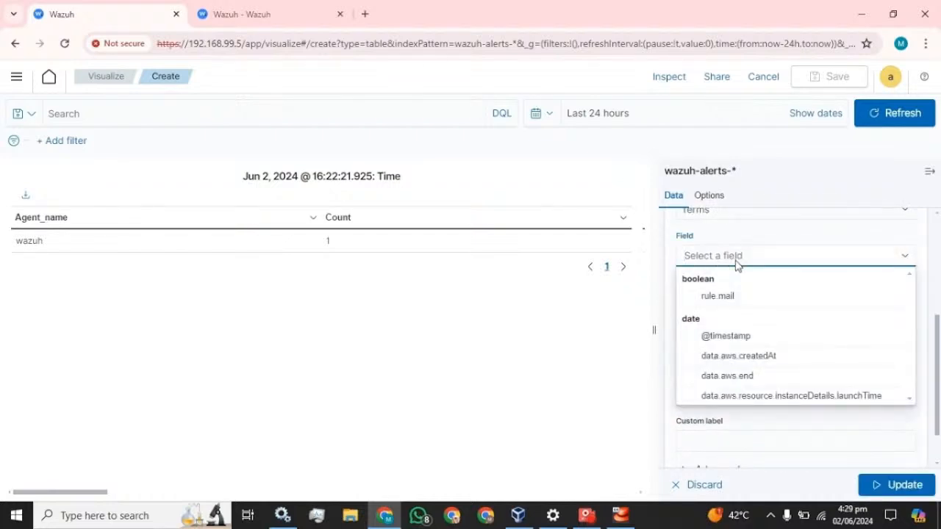
click(243, 13)
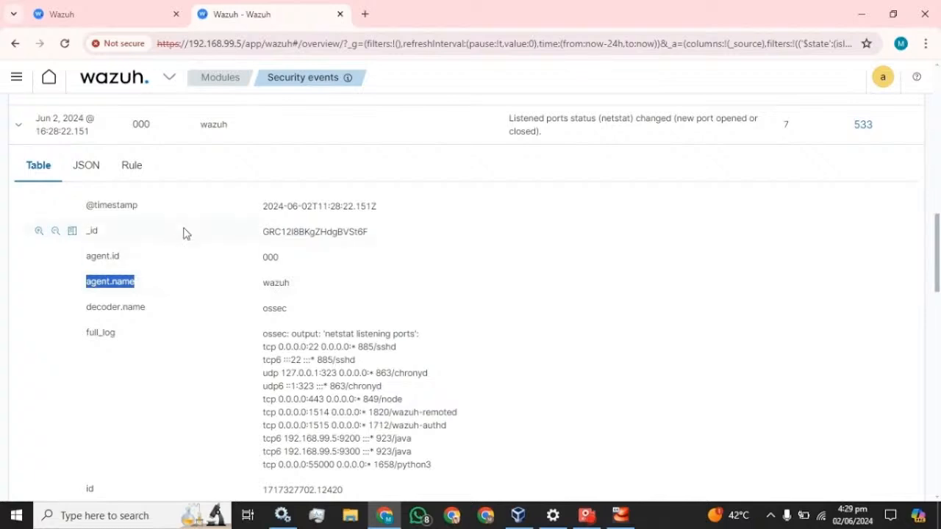
- Select the rule.groups field name in the netstat alert details and return to the Visualize tab
scroll(197, 273, down, 4)
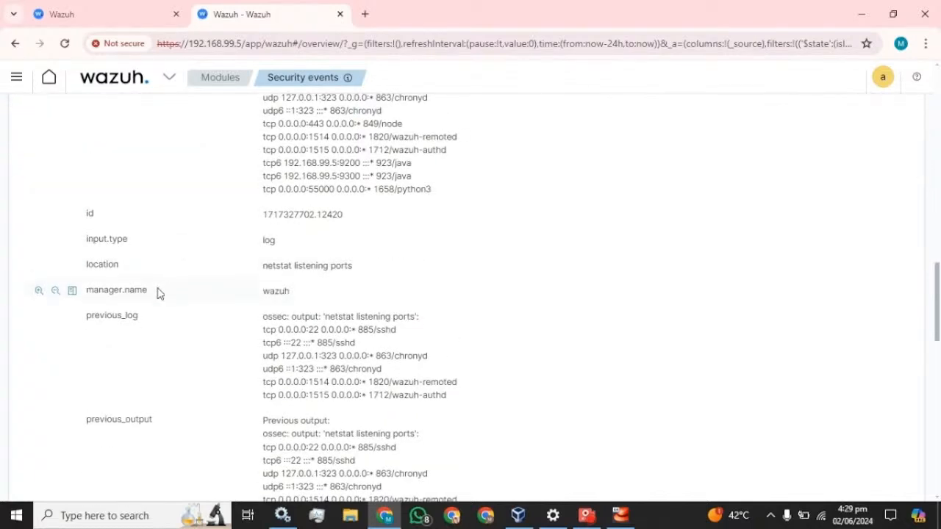
scroll(158, 294, down, 4)
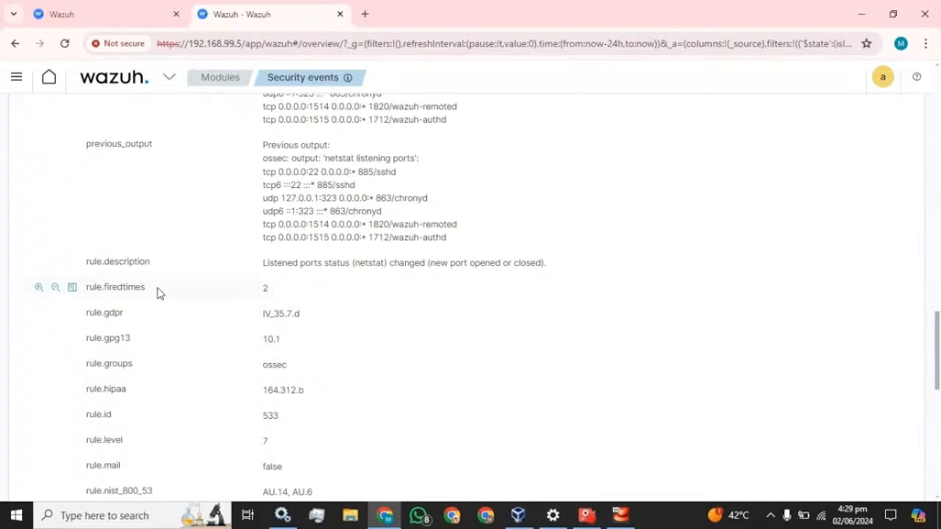
scroll(158, 293, down, 1)
double_click(132, 295)
key(ctrl+c)
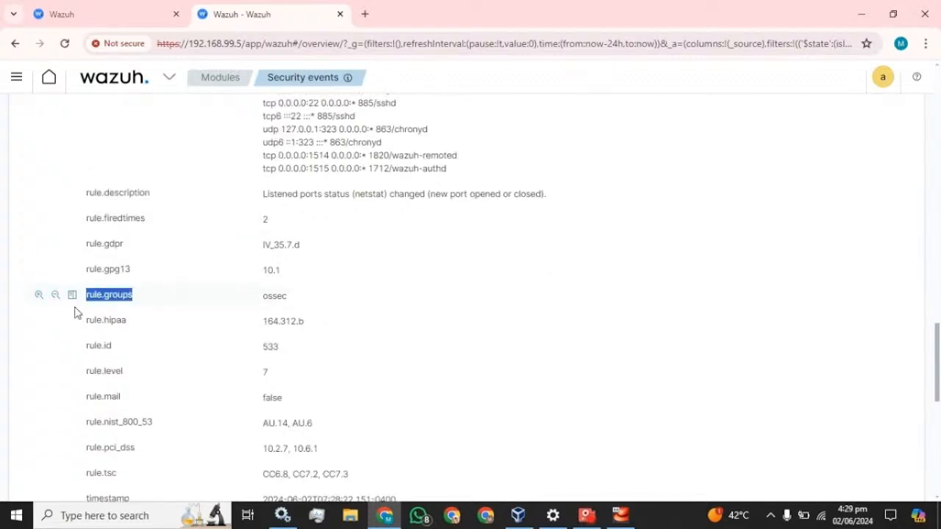
click(130, 9)
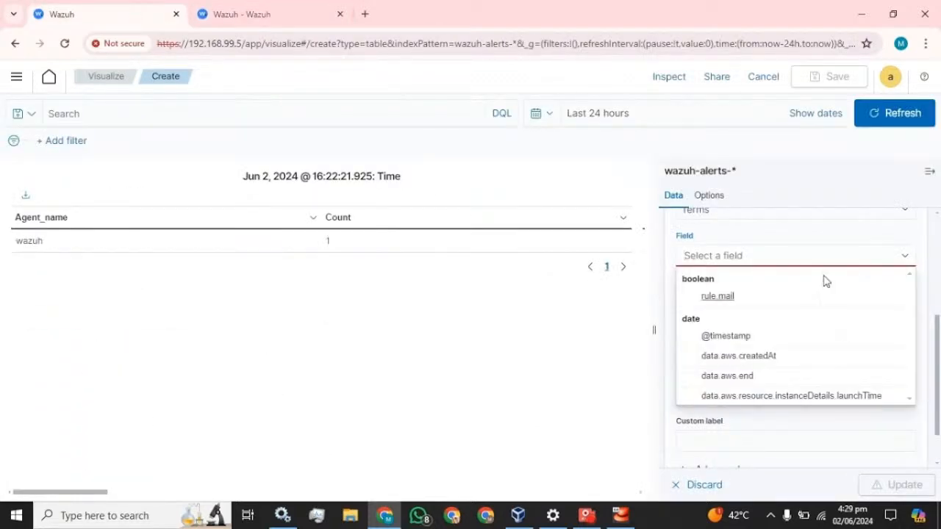
- Split rows by rule.groups, ascending, size 18, labelled Group, and update the table
key(ctrl+v)
click(720, 280)
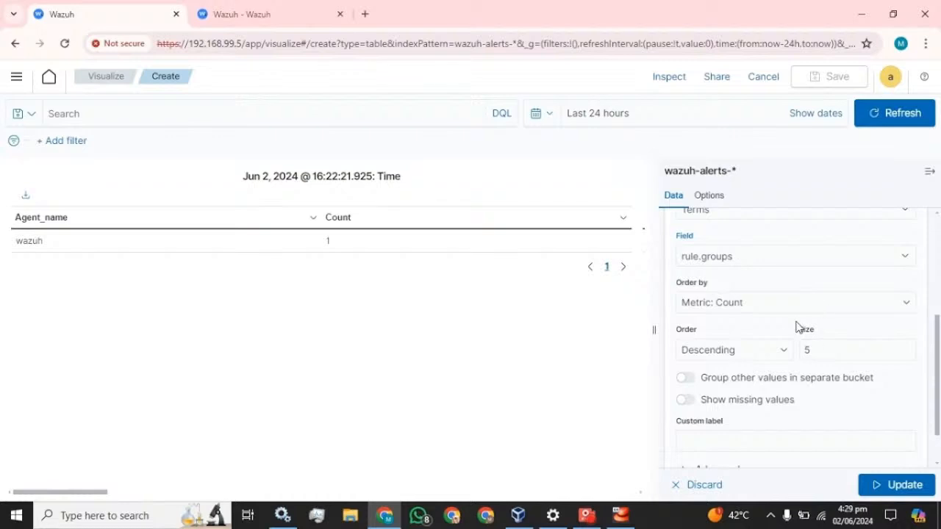
click(750, 358)
click(705, 379)
click(816, 350)
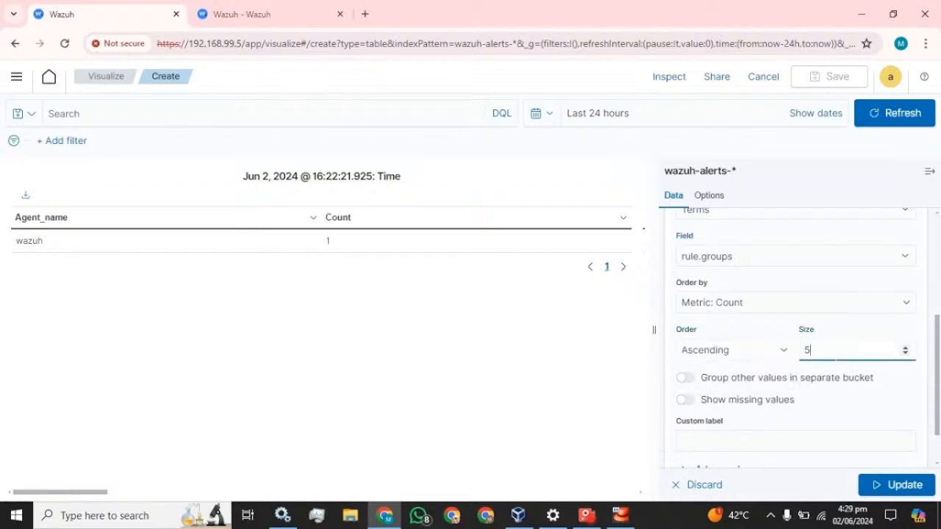
text(20)
key(BackSpace)
key(BackSpace)
text(18)
scroll(793, 331, down, 1)
click(794, 388)
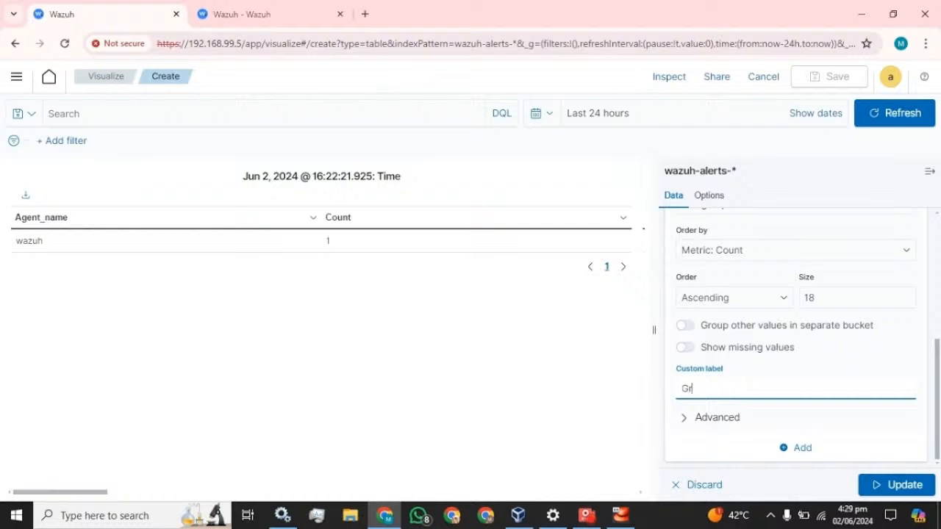
click(910, 480)
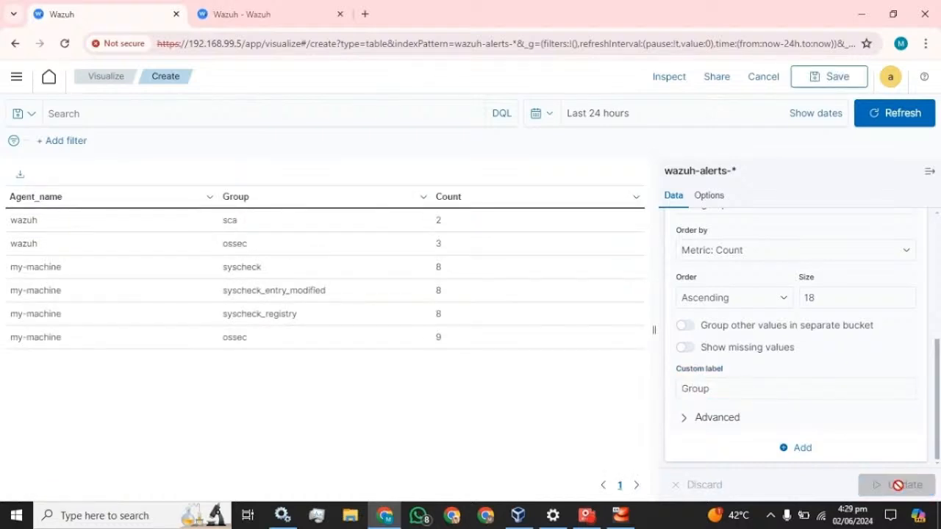
- Hide and reopen the editor panel, then collapse the rule.groups split settings
click(929, 171)
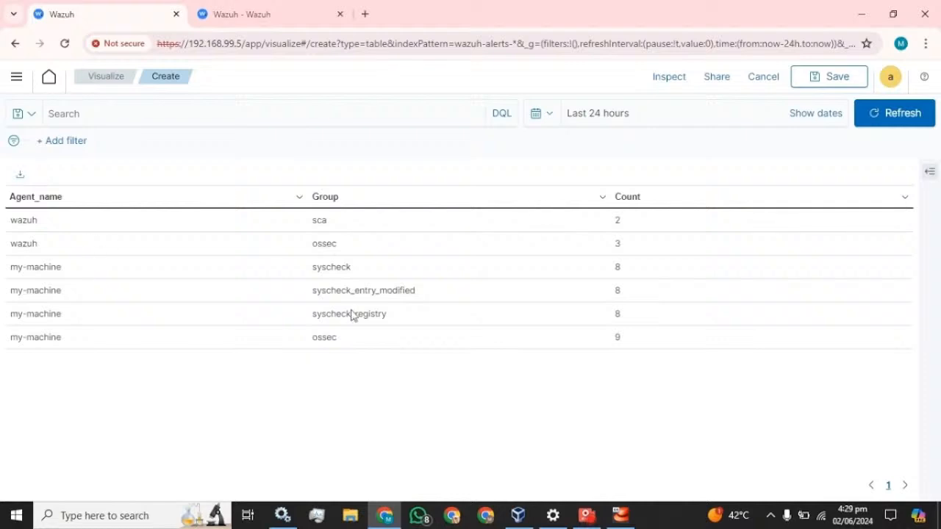
click(930, 172)
scroll(753, 324, down, 2)
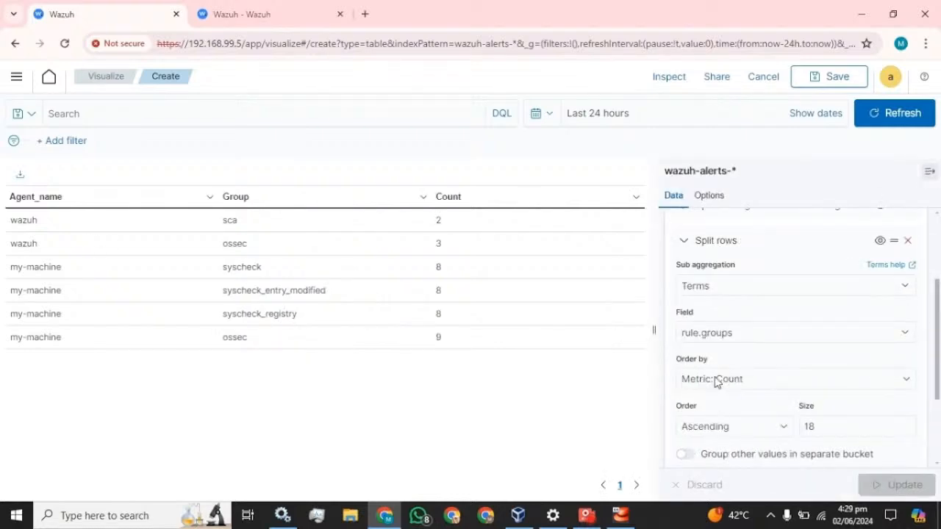
scroll(698, 345, up, 2)
click(682, 313)
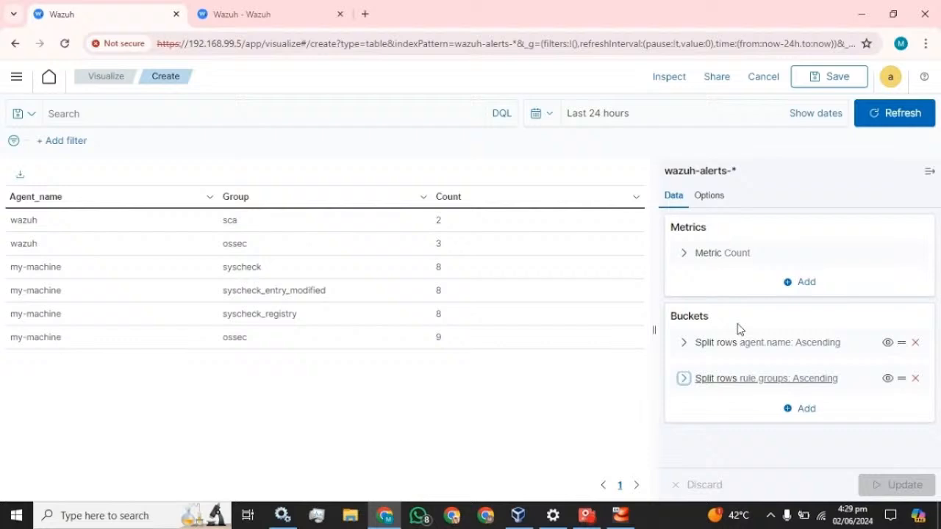
click(804, 408)
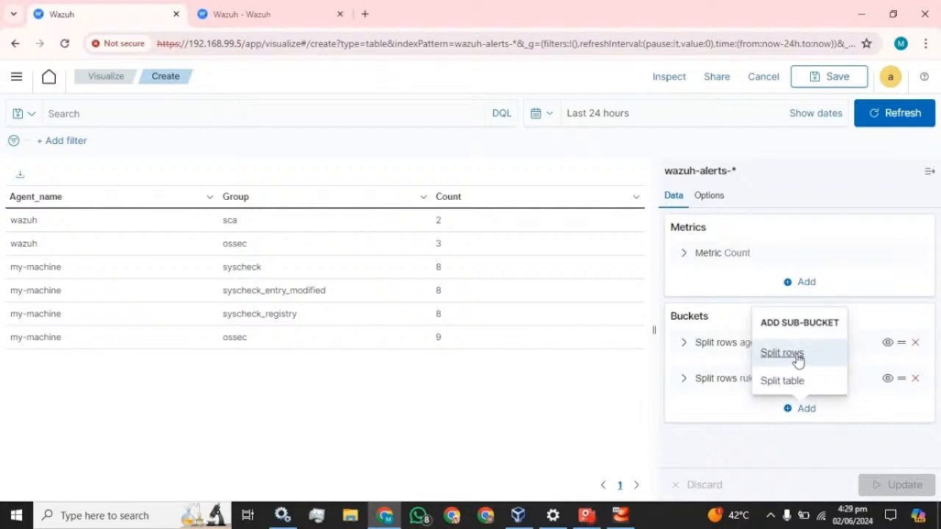
click(795, 354)
click(785, 416)
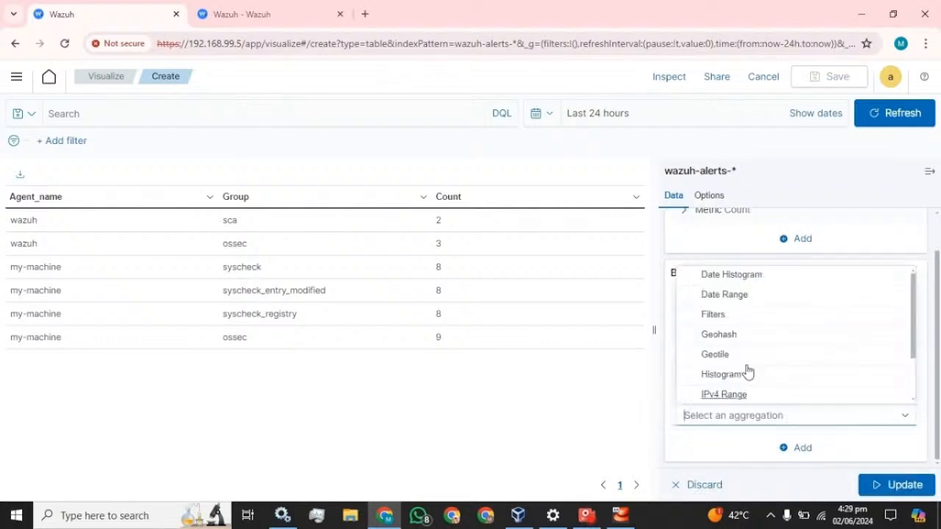
scroll(746, 372, down, 2)
click(720, 393)
scroll(792, 378, down, 3)
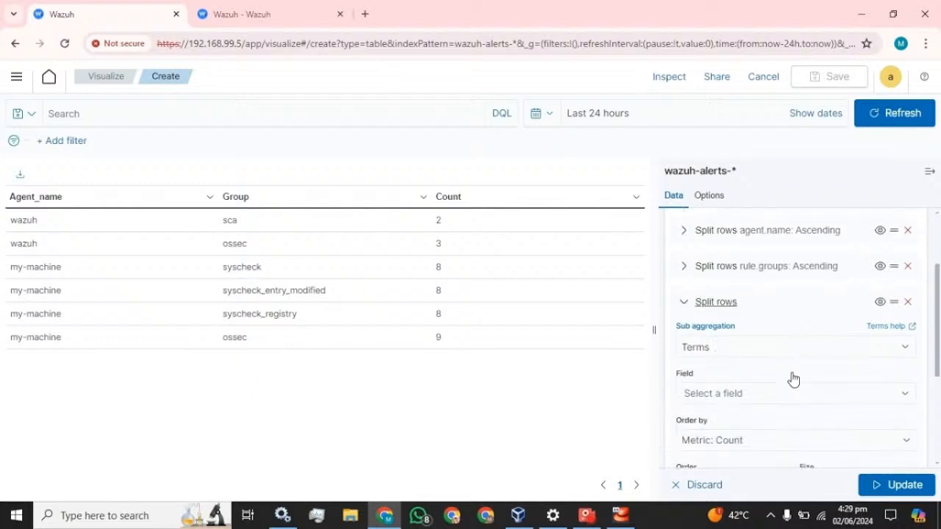
scroll(760, 340, up, 1)
click(733, 327)
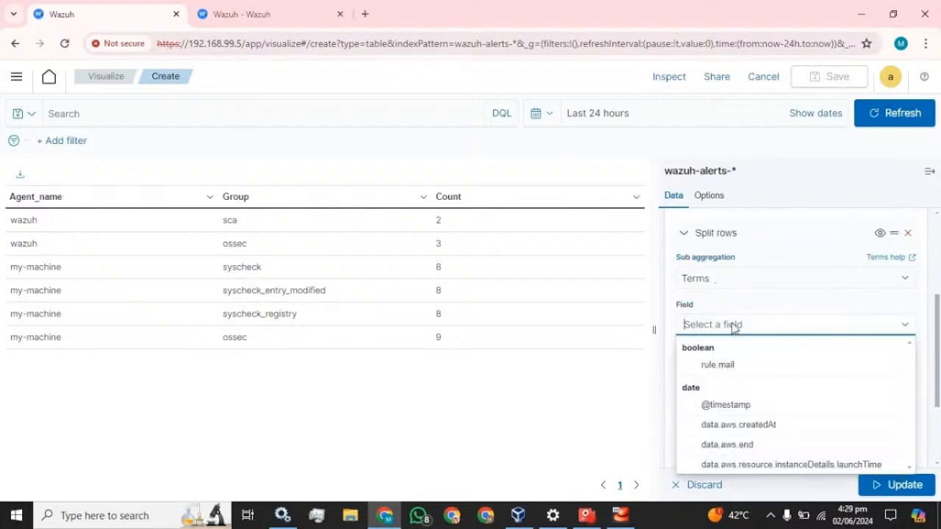
click(730, 405)
scroll(834, 337, down, 1)
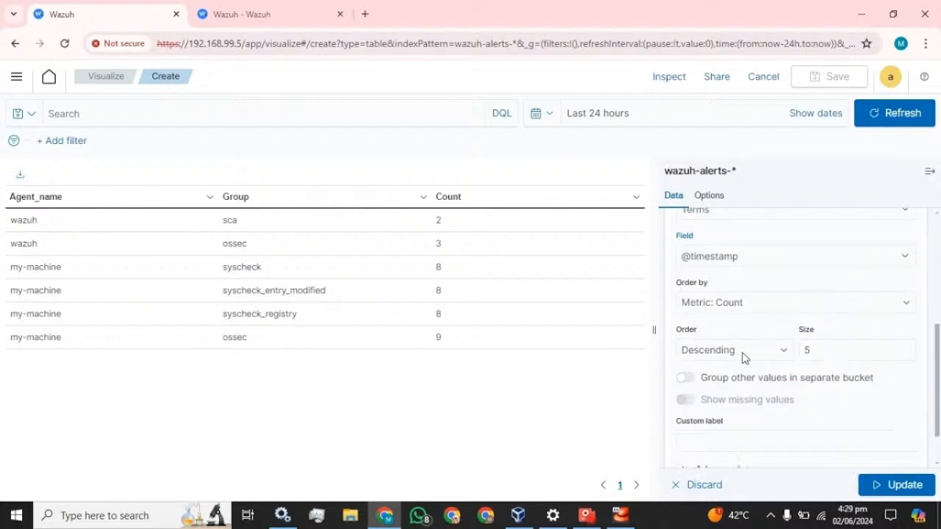
click(741, 352)
click(739, 367)
click(734, 352)
click(735, 379)
double_click(806, 349)
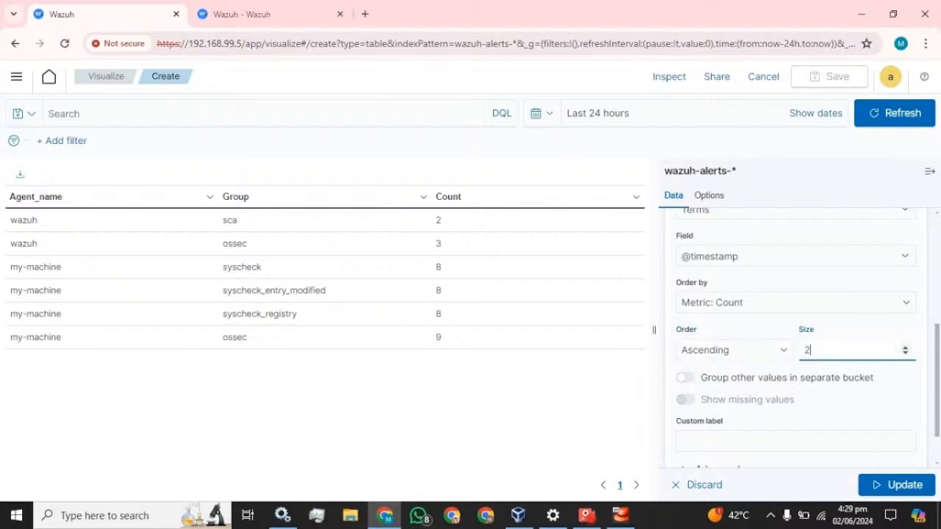
scroll(794, 330, down, 1)
click(794, 388)
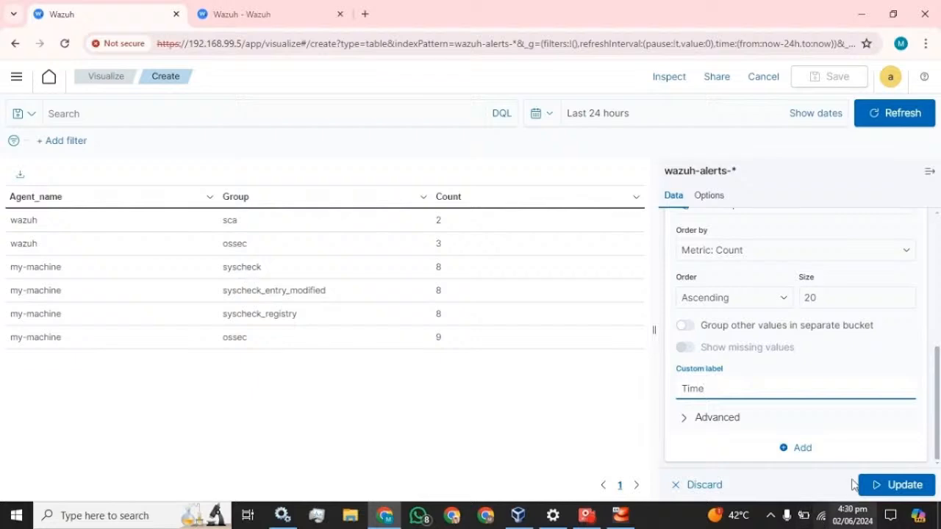
click(890, 482)
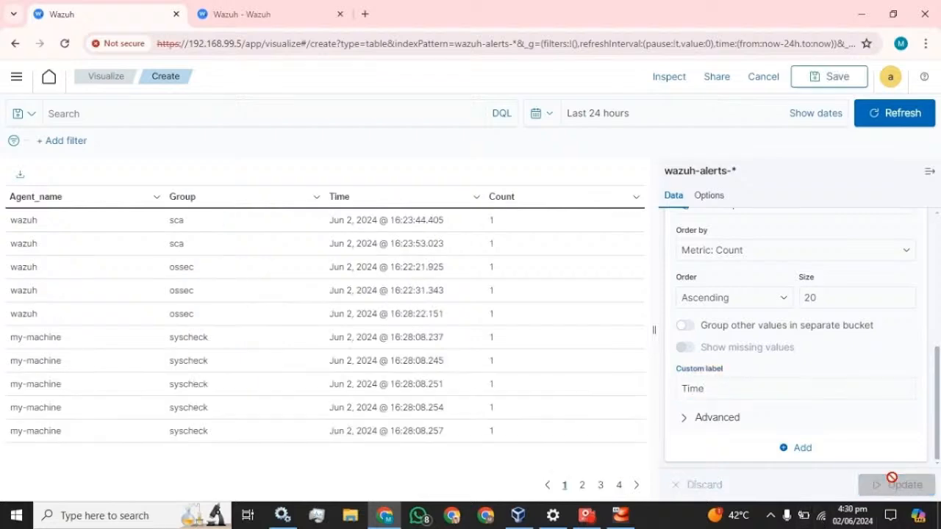
click(929, 174)
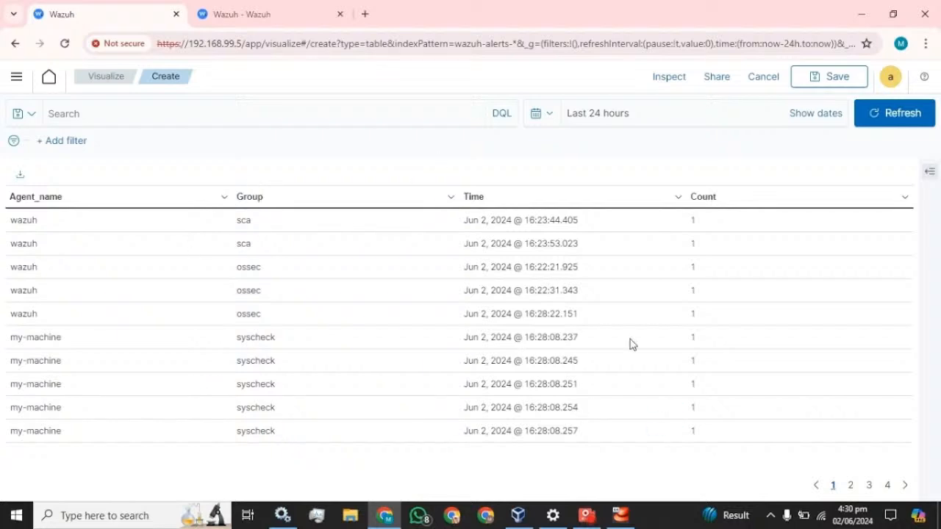
click(928, 172)
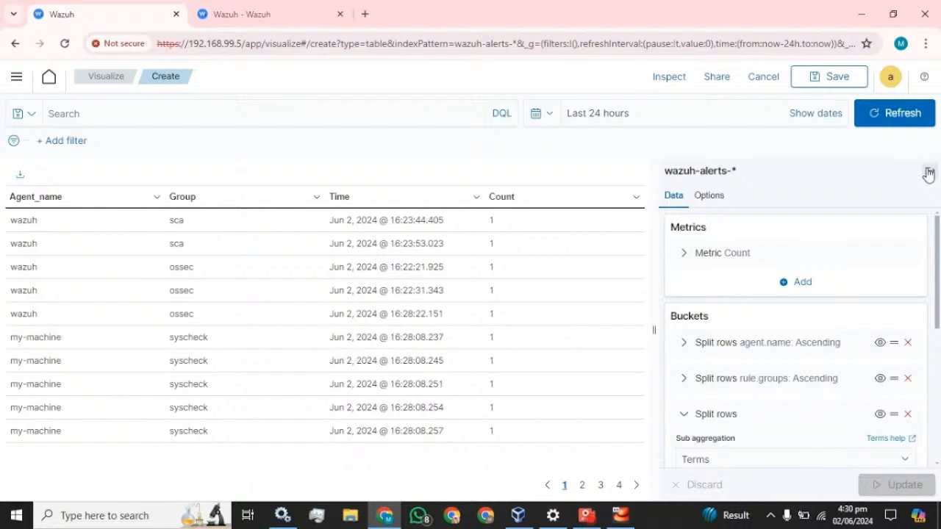
scroll(764, 309, down, 3)
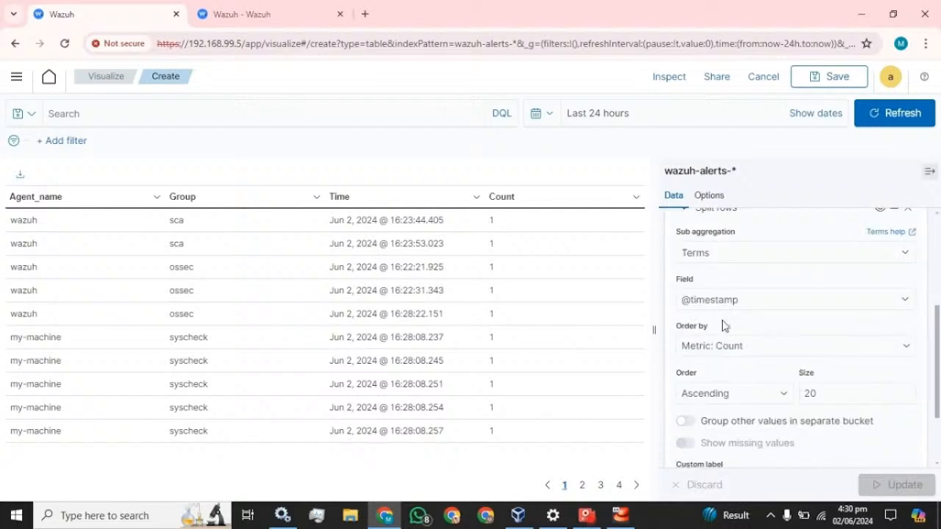
scroll(724, 325, up, 3)
click(683, 345)
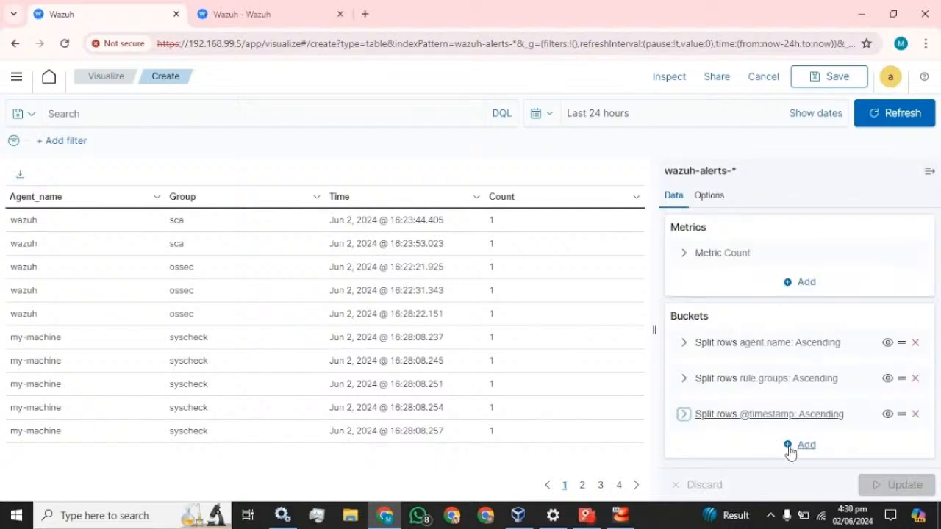
click(789, 446)
click(802, 390)
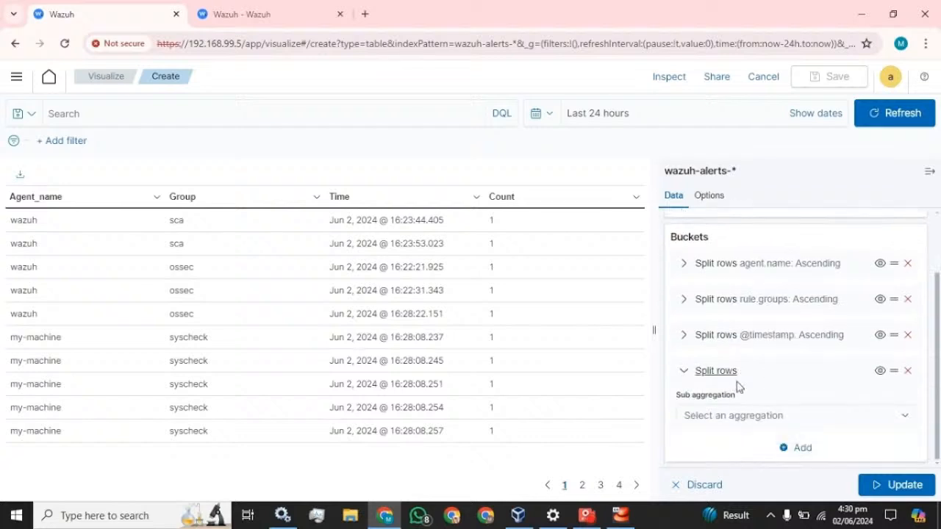
- Set the fourth row split to Terms on rule.description
click(751, 412)
scroll(772, 360, down, 2)
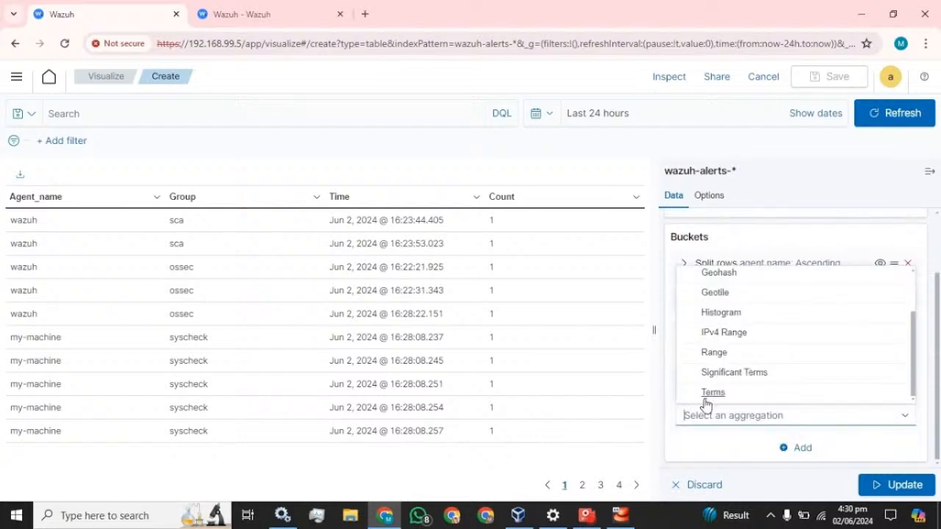
click(763, 394)
scroll(748, 379, down, 3)
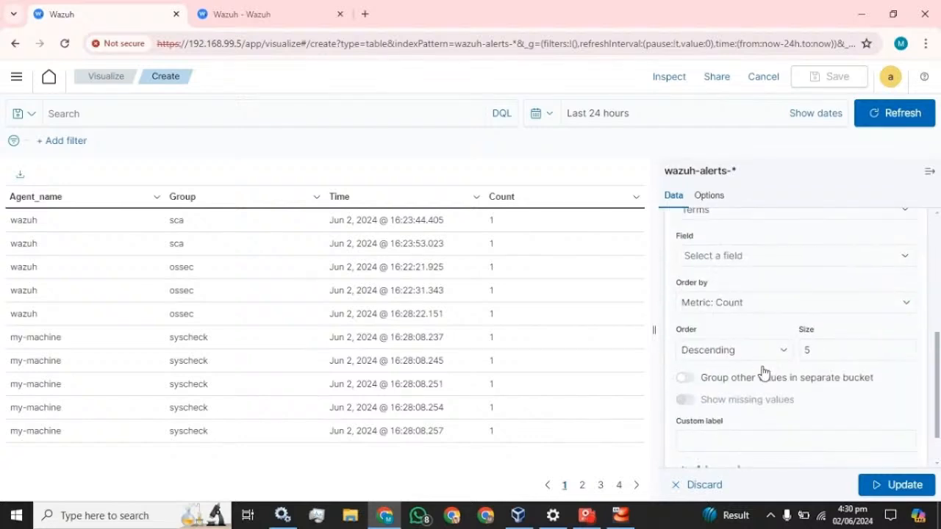
click(738, 256)
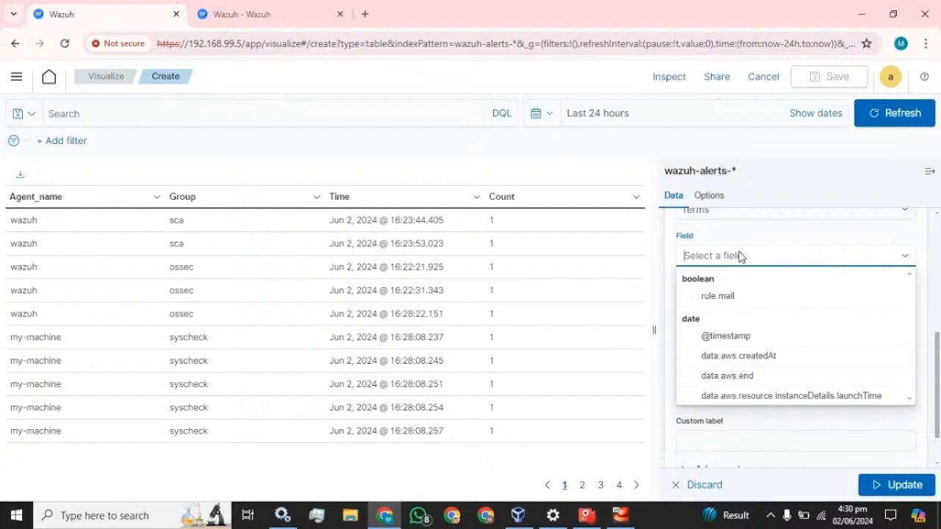
text(des)
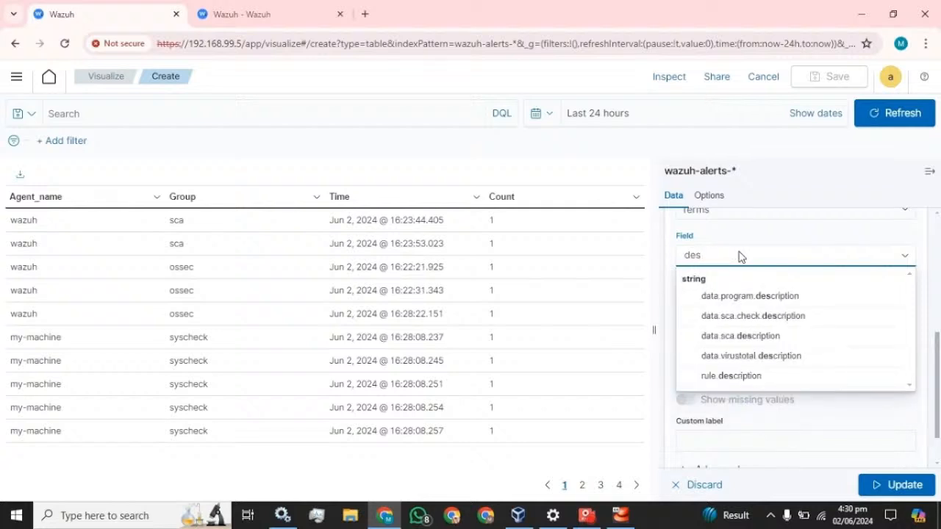
click(734, 379)
- Order rule.description ascending, size 20, label it Description, and update the table
click(755, 357)
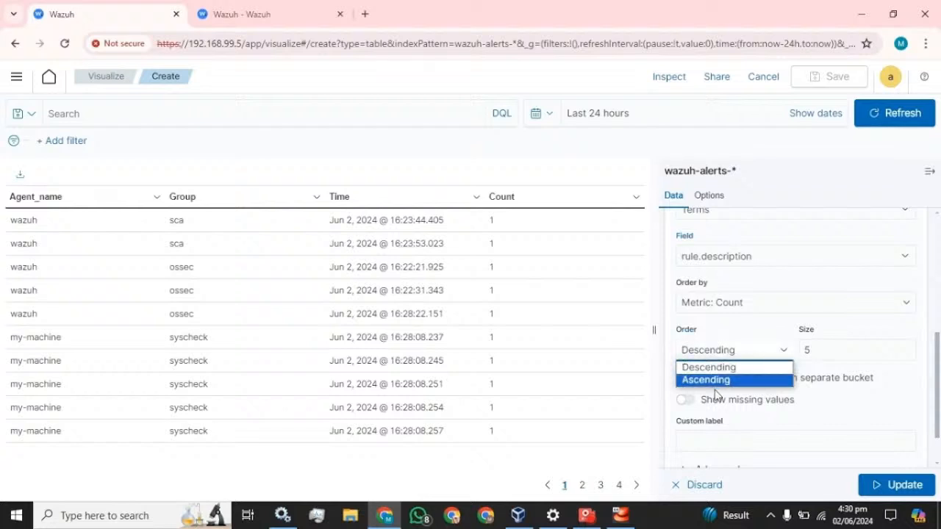
click(719, 367)
click(723, 354)
click(707, 380)
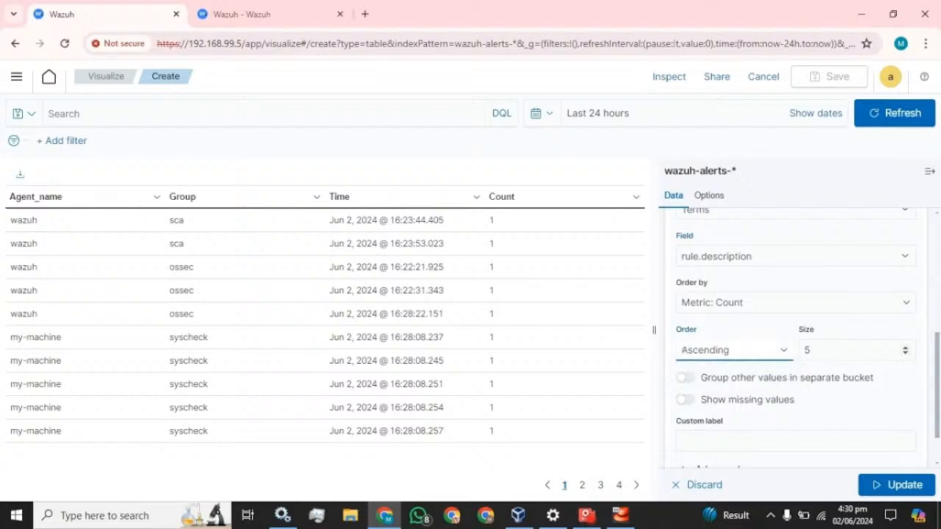
key(Tab)
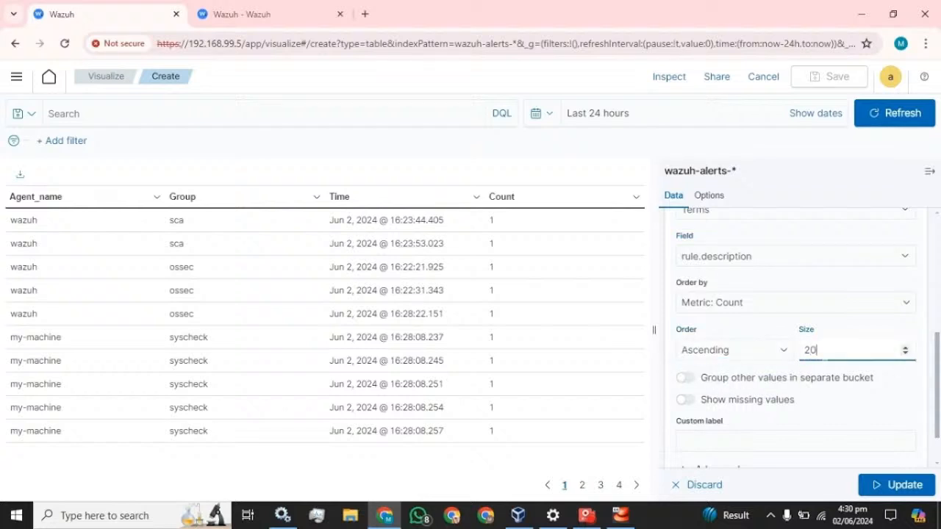
click(772, 440)
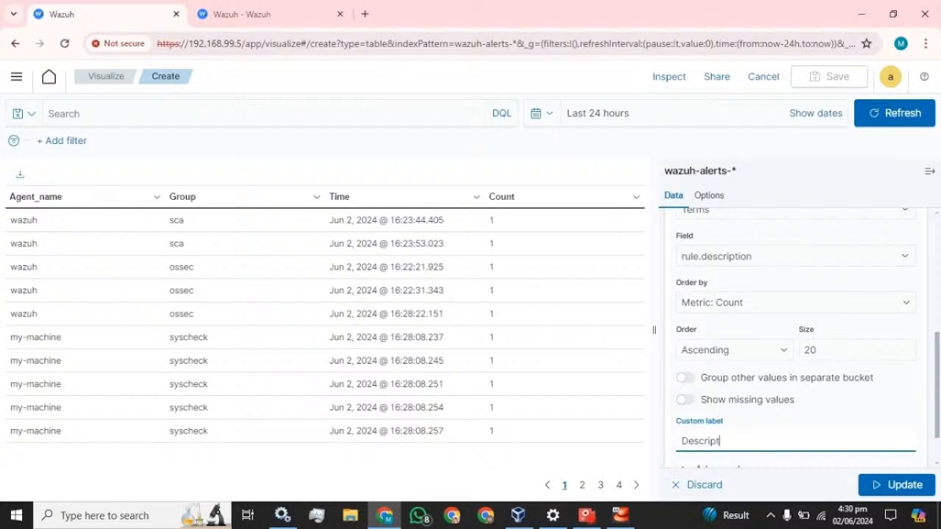
scroll(794, 353, down, 1)
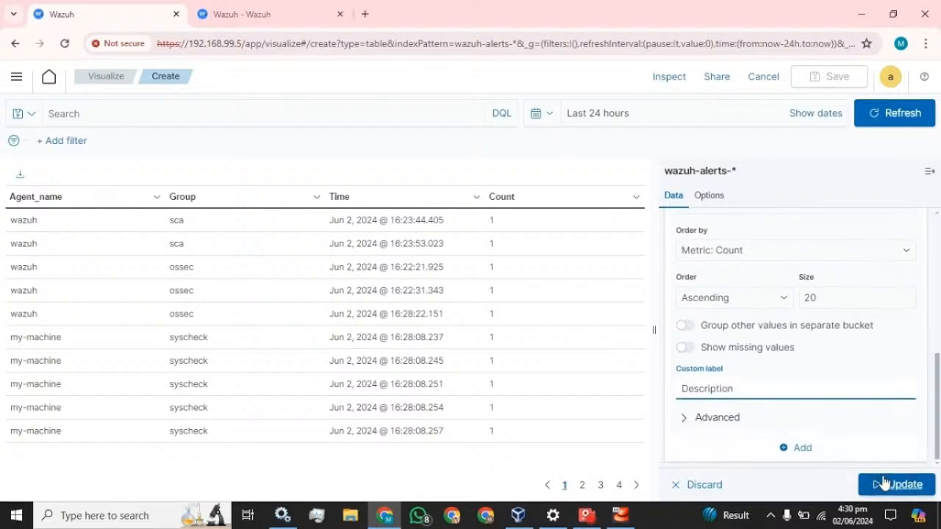
click(882, 484)
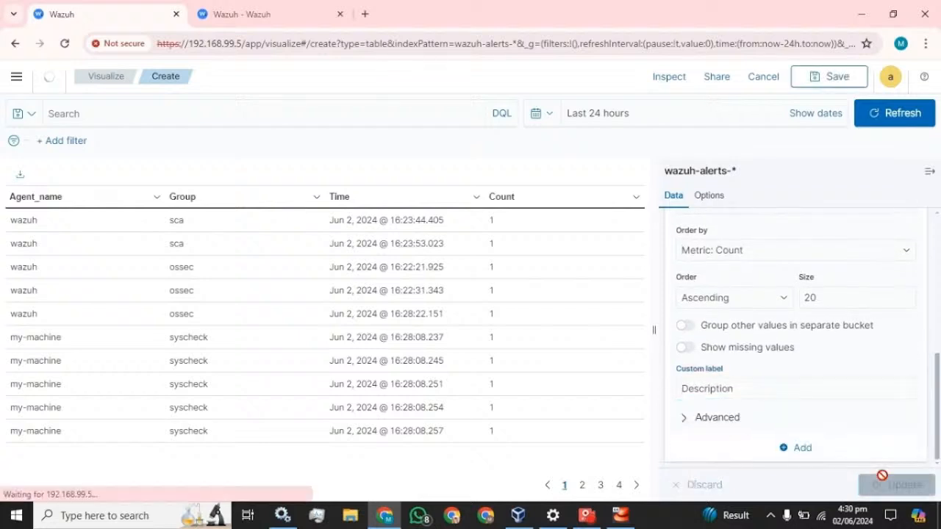
click(930, 171)
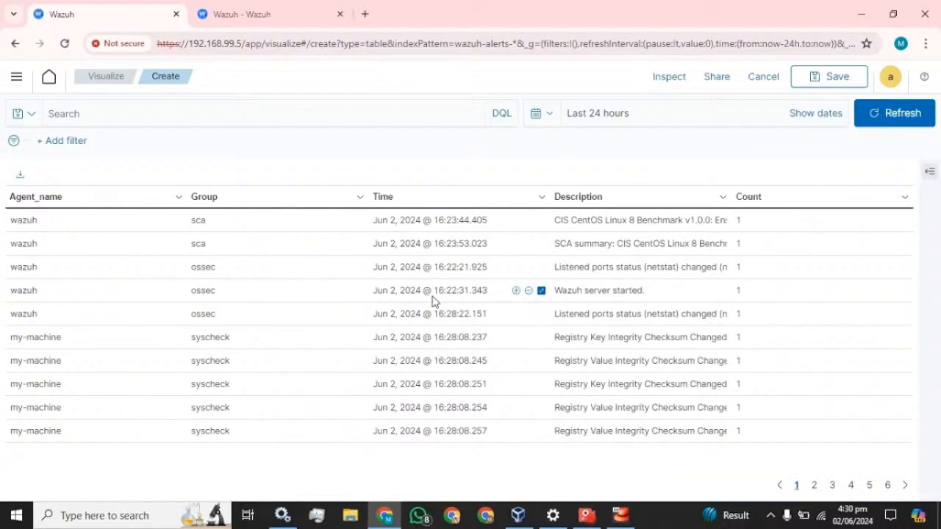
click(931, 171)
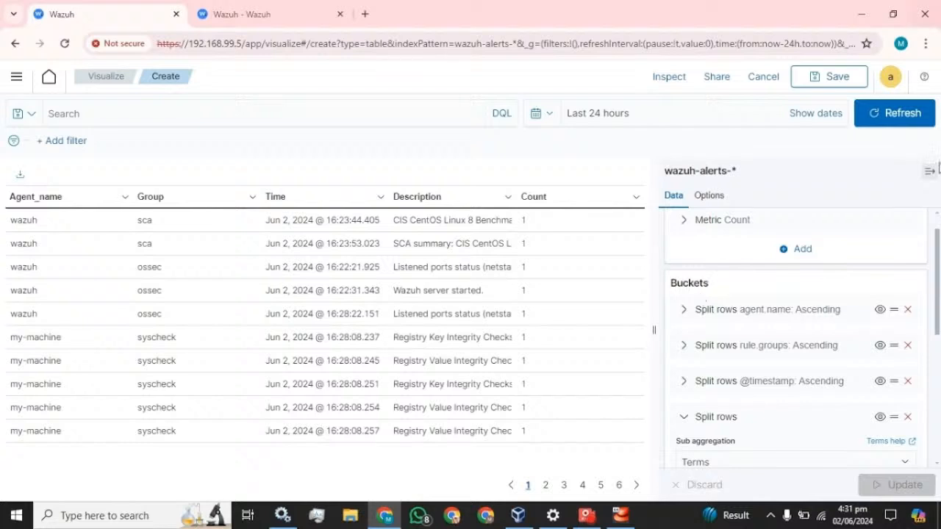
- Collapse the sidebar and save the table as 'Table_monitoring', adding it to a new dashboard
click(929, 171)
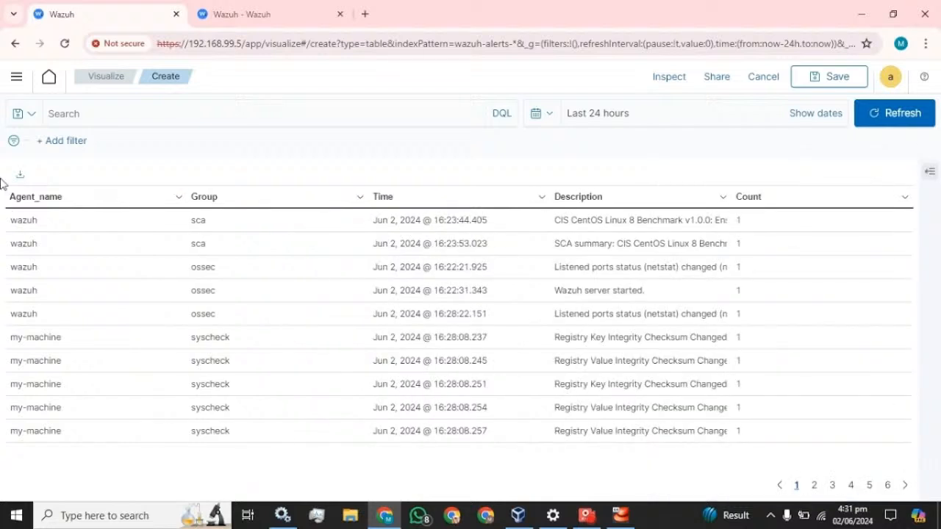
click(831, 81)
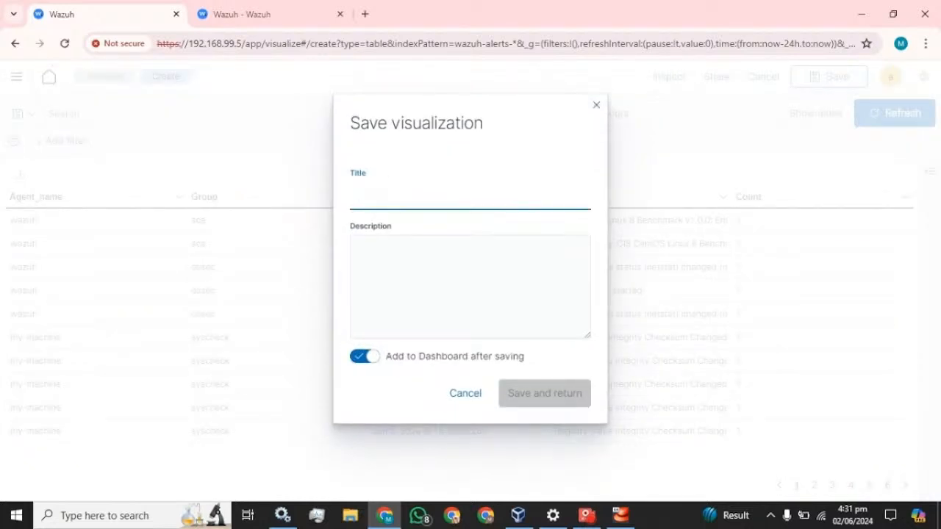
text(Table_monitoring)
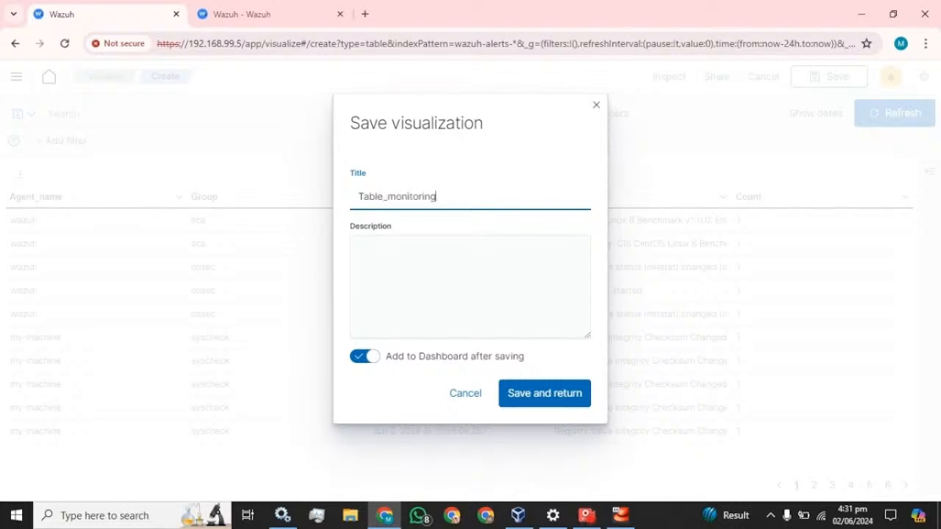
click(546, 393)
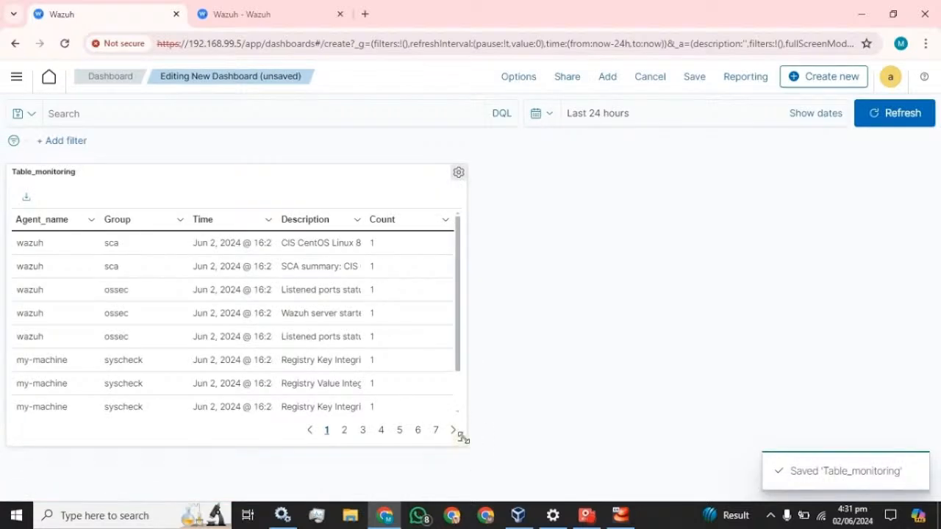
- Stretch the Table_monitoring panel to full width and close the dashboard save dialog without saving
drag(463, 437, 940, 488)
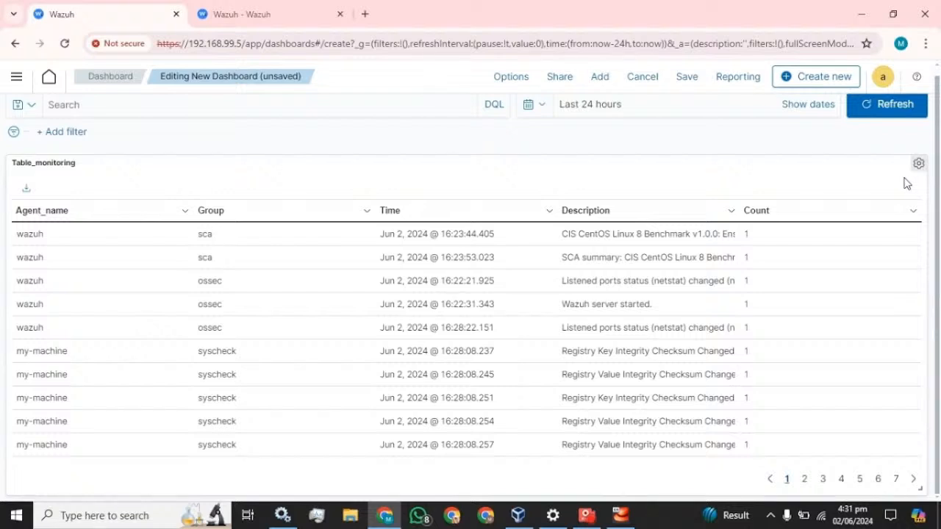
click(683, 81)
click(596, 103)
click(16, 77)
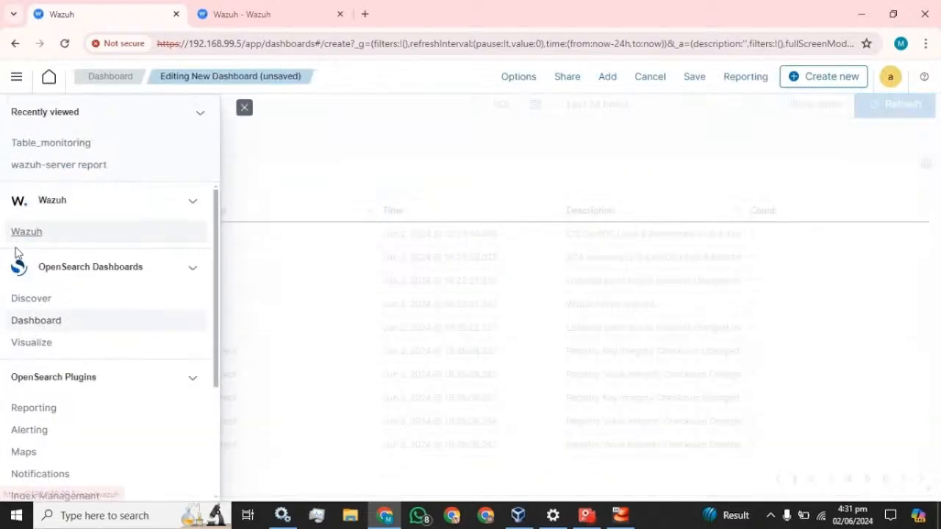
- Create a new empty dashboard and leave its edit mode
click(33, 324)
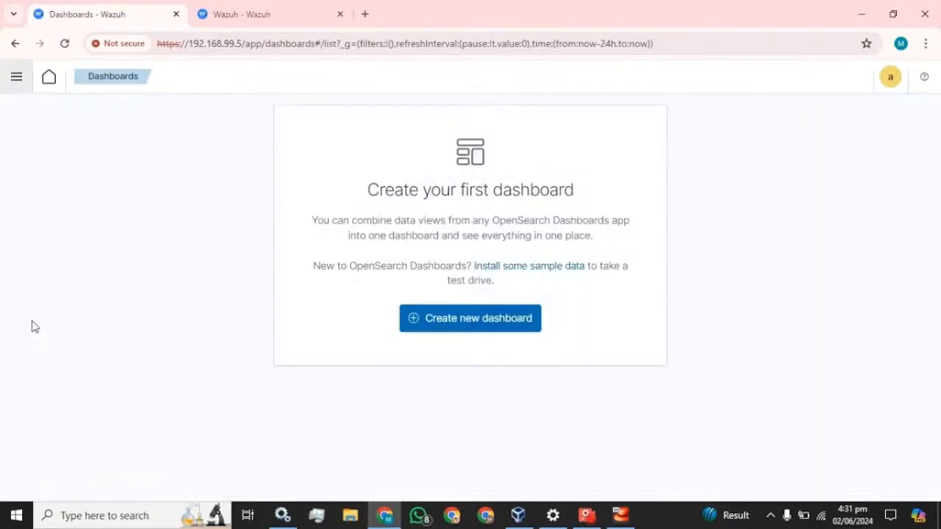
click(3, 87)
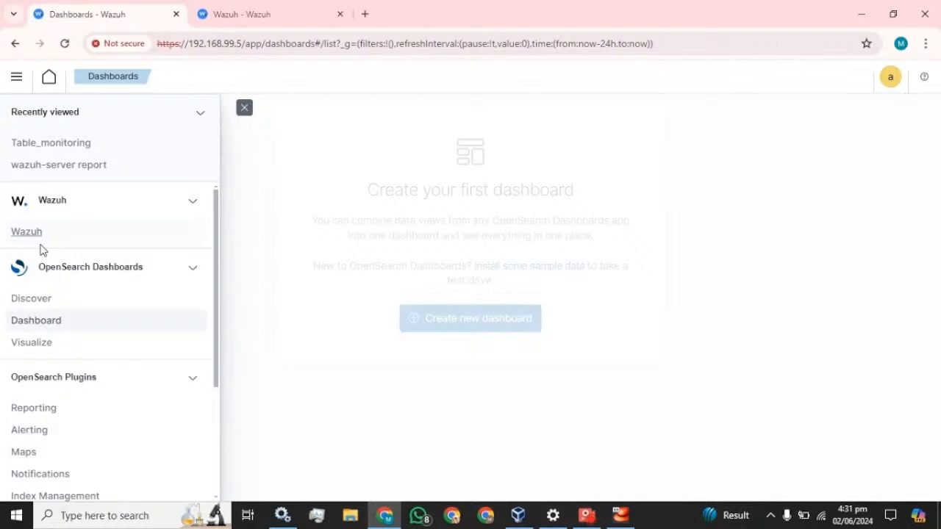
click(34, 329)
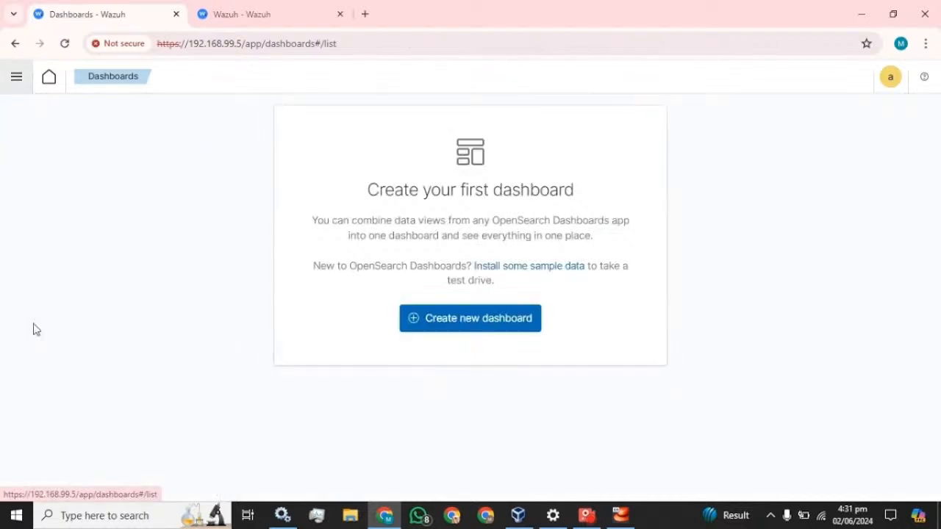
click(479, 321)
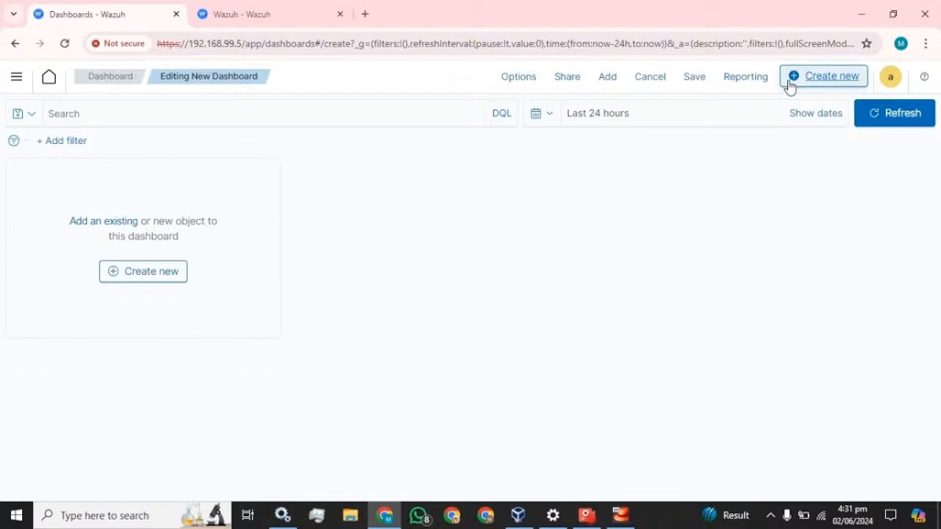
click(152, 280)
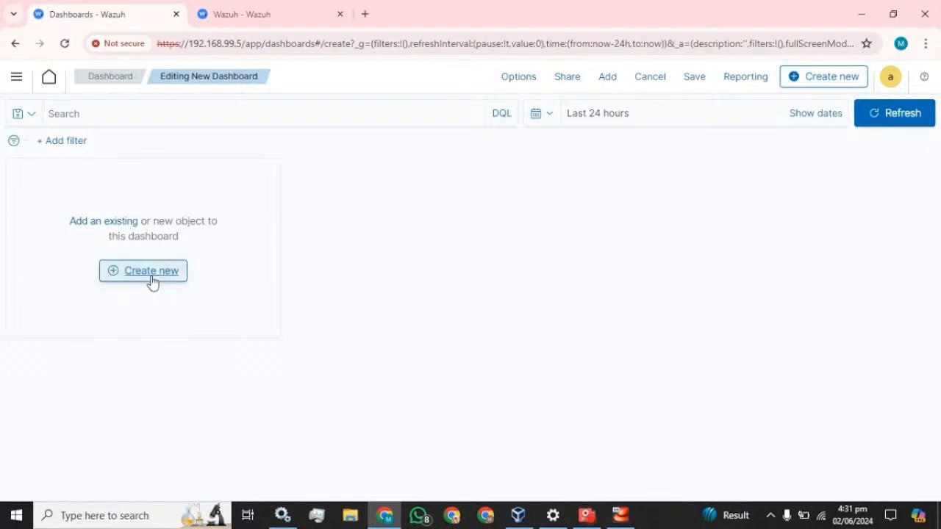
click(650, 77)
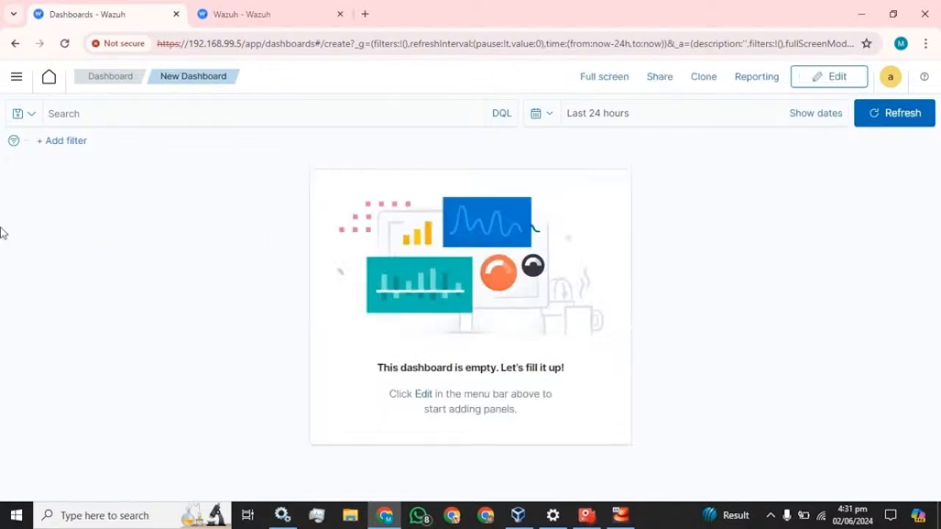
- Reopen the Table_monitoring visualization and save it again under the same title
click(16, 76)
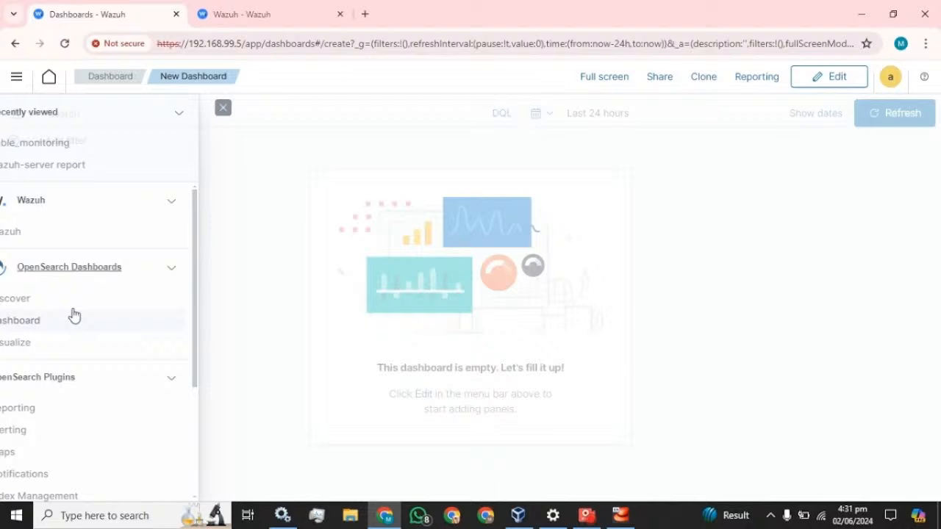
click(33, 342)
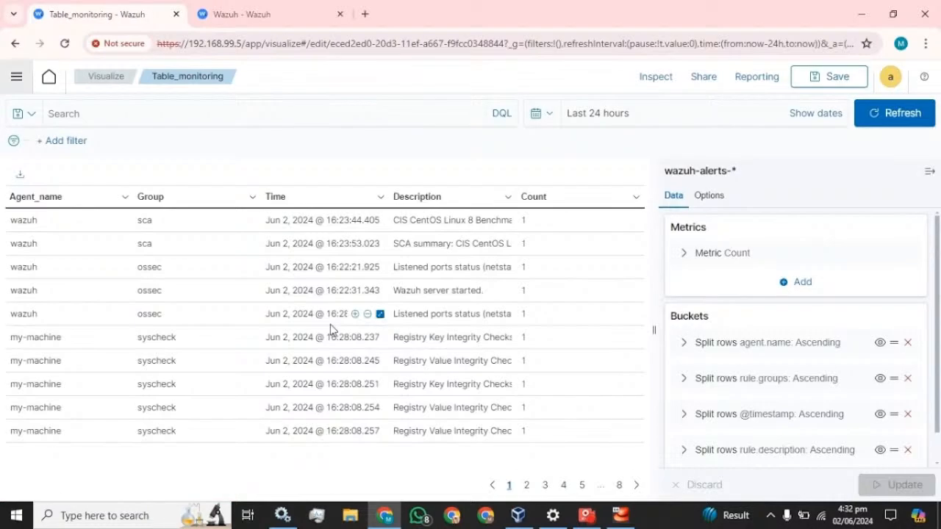
click(830, 78)
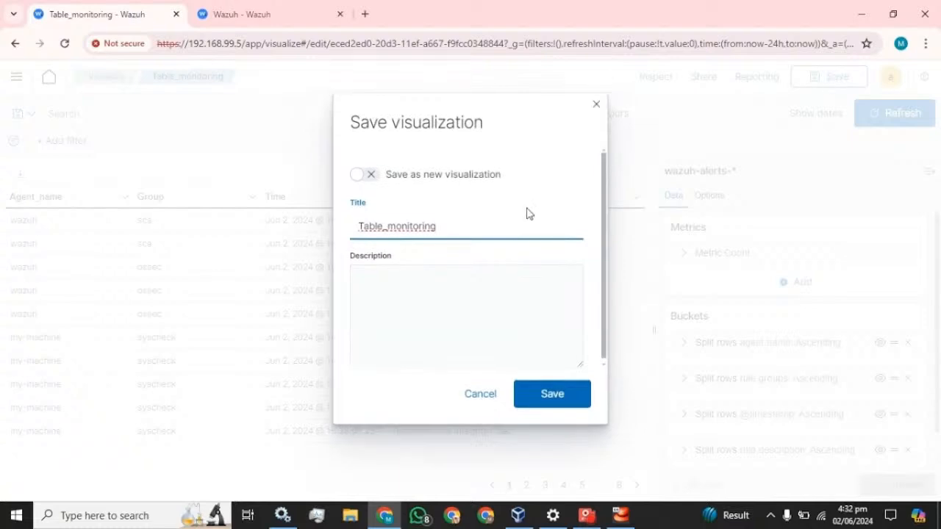
click(558, 389)
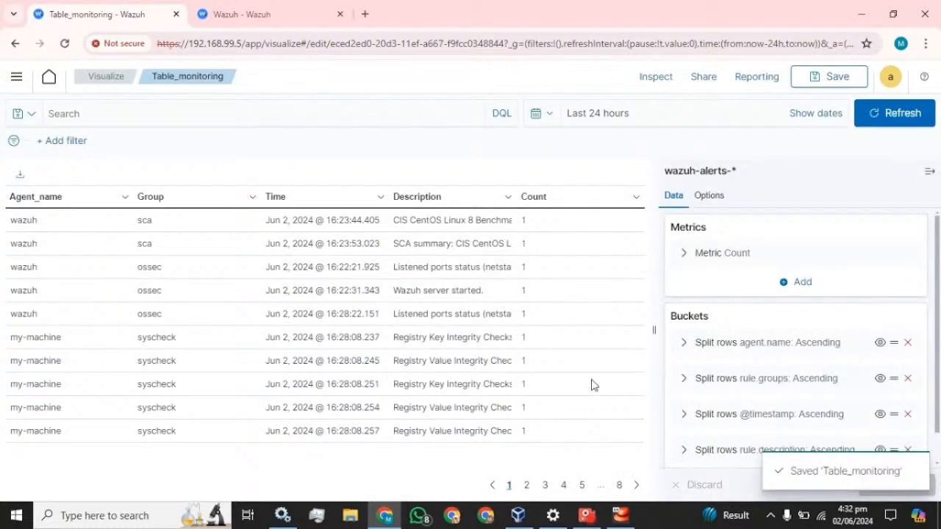
click(16, 76)
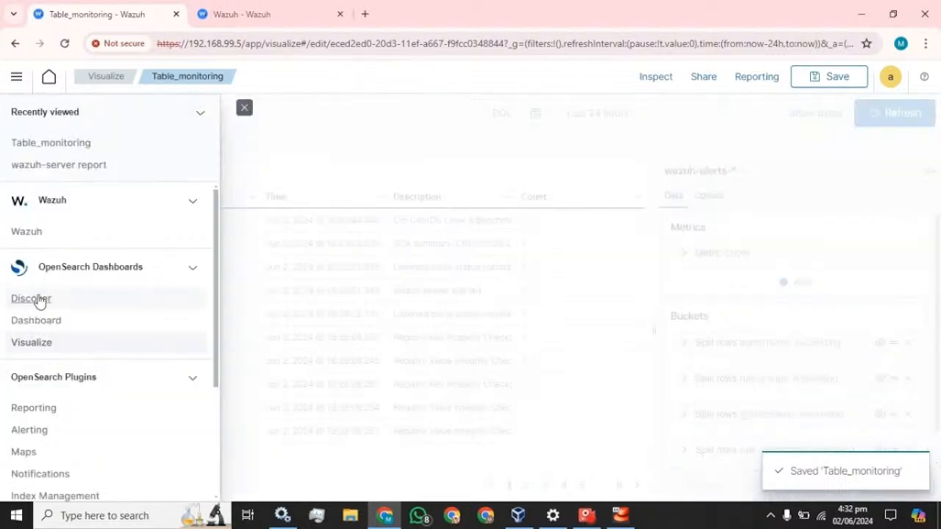
- Return to the new dashboard and switch it into edit mode
click(38, 341)
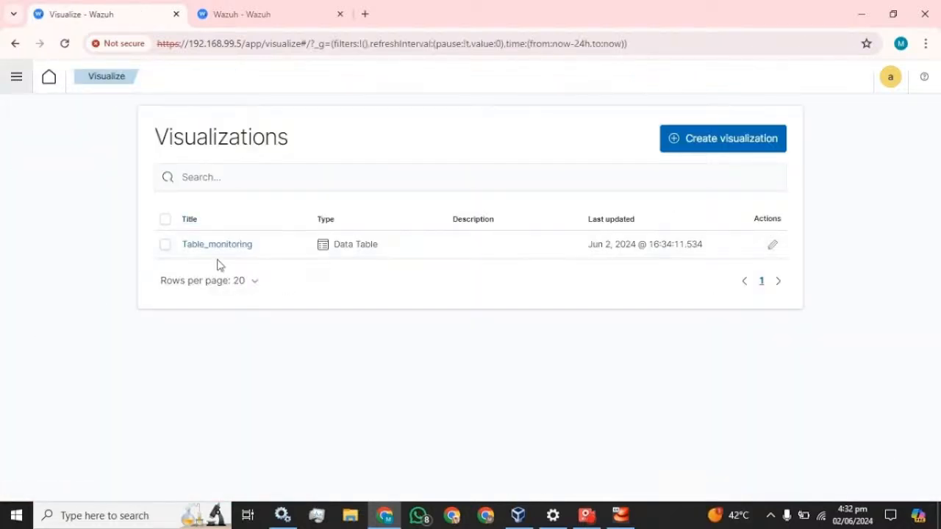
click(16, 79)
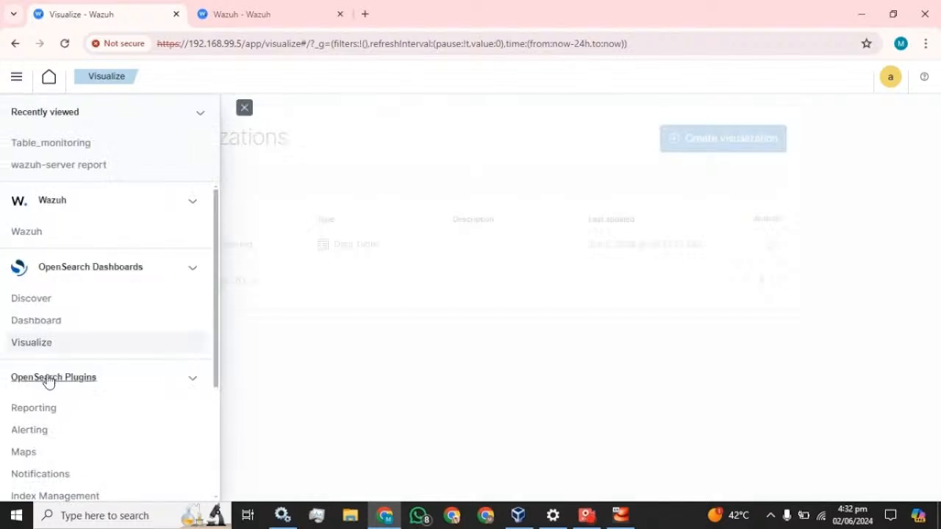
click(28, 322)
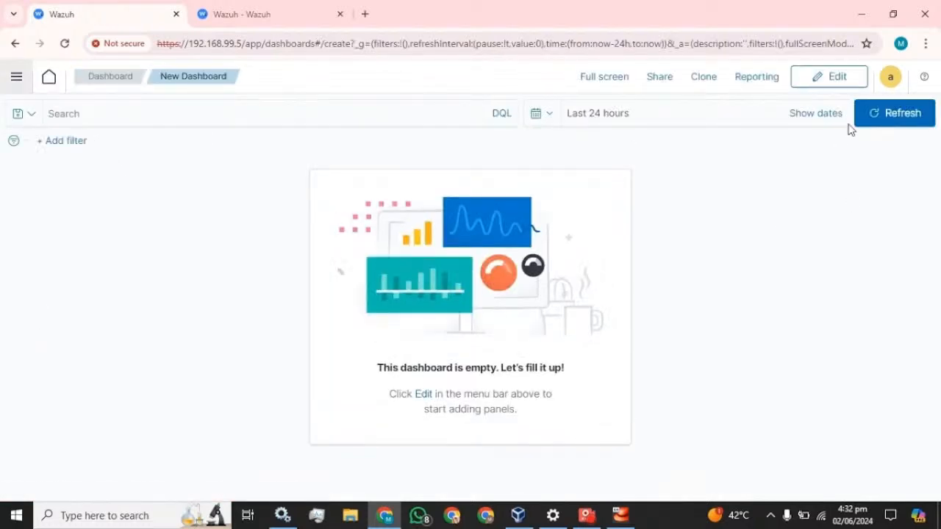
click(816, 87)
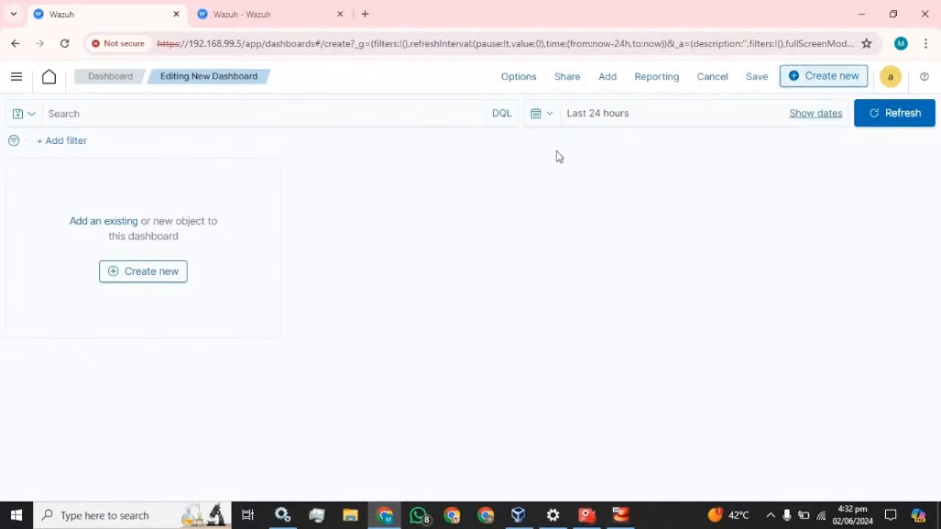
- Add the existing Table_monitoring panel and stretch it to full dashboard width
click(106, 222)
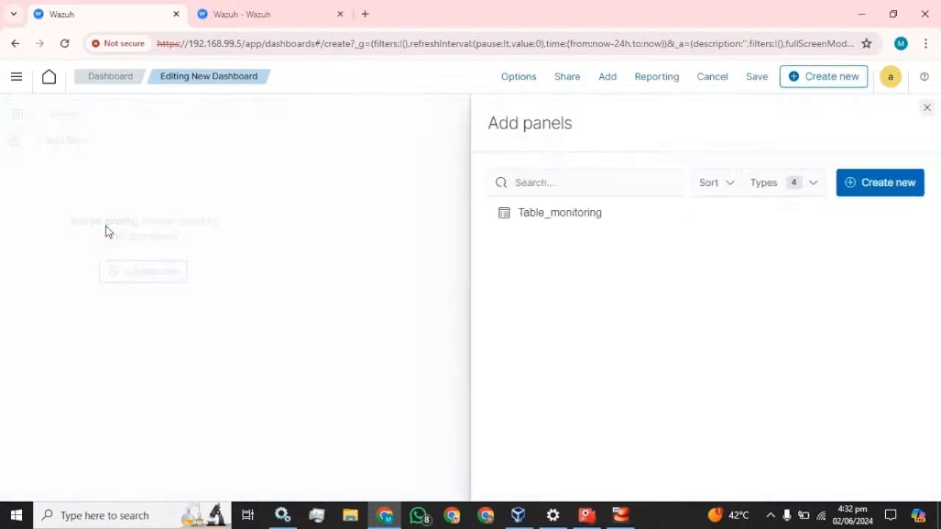
click(551, 228)
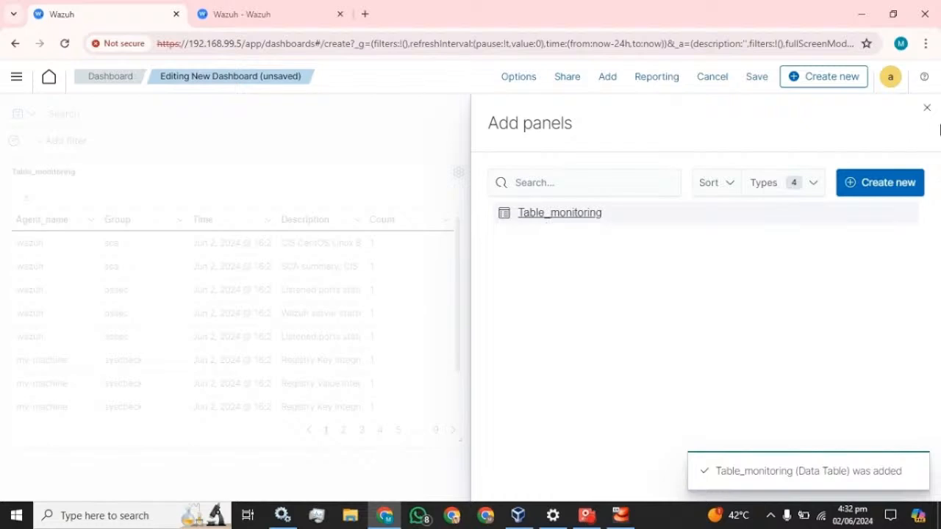
click(926, 108)
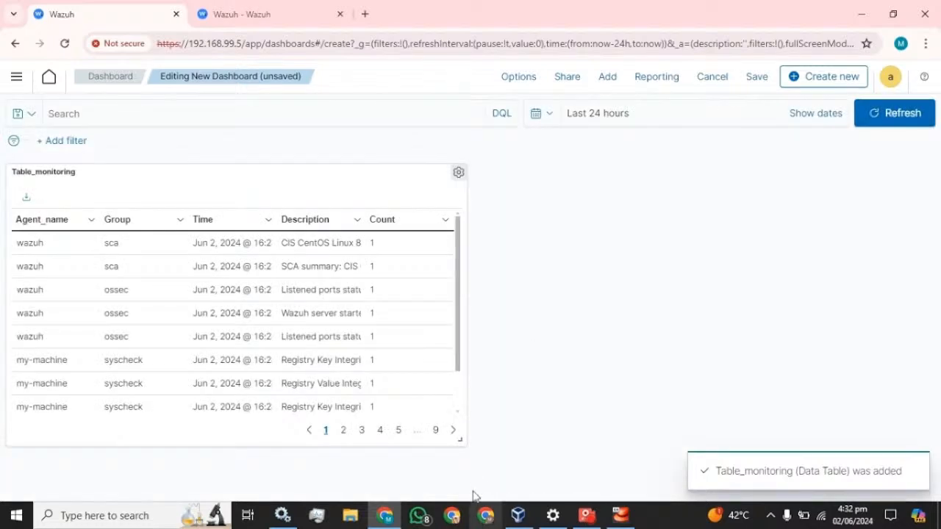
drag(457, 438, 926, 492)
scroll(760, 380, up, 3)
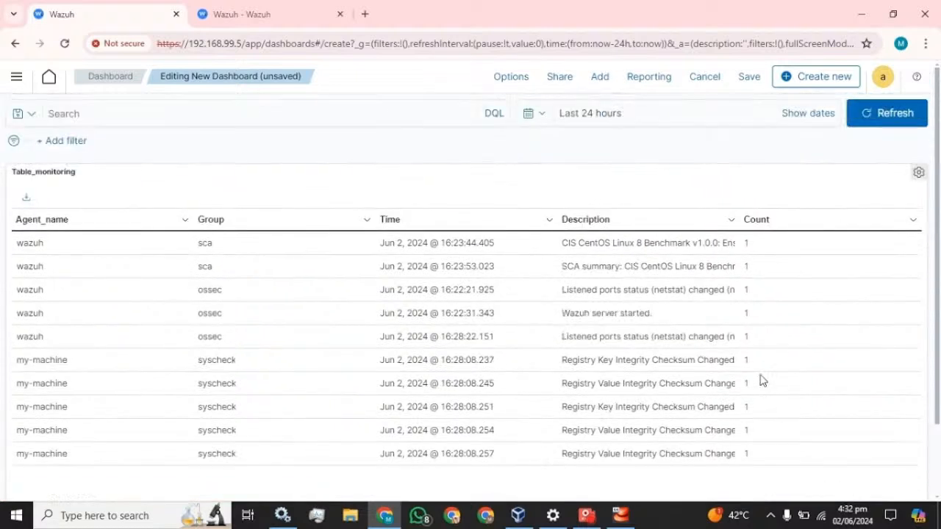
click(744, 81)
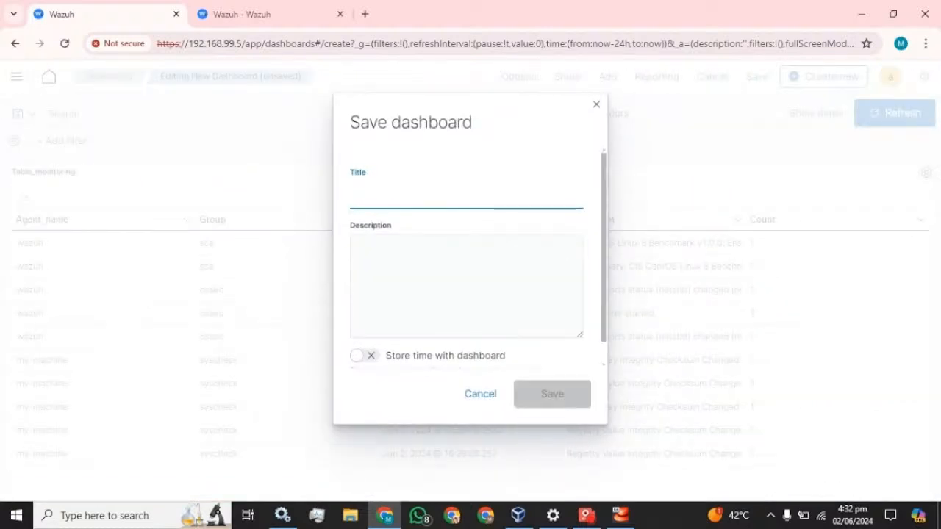
- Title the dashboard 'Monitor' and save it
text(Monitor)
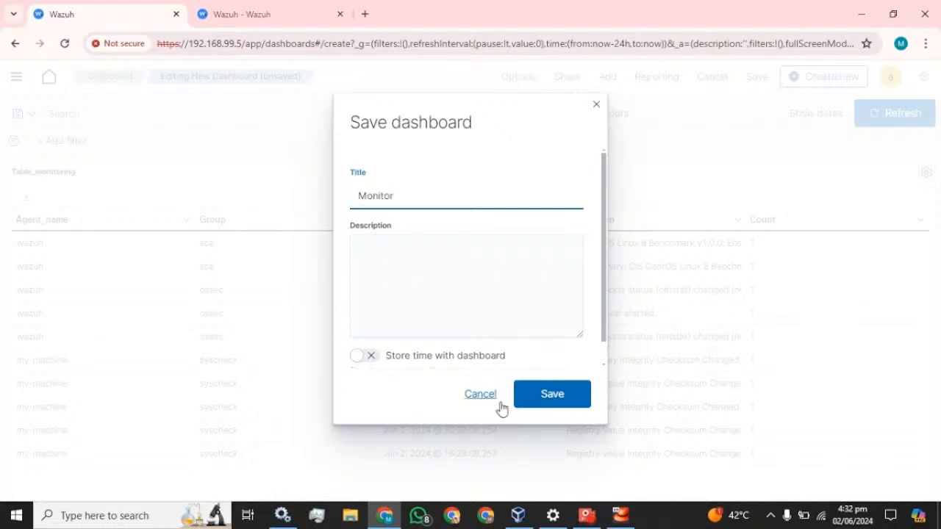
click(566, 394)
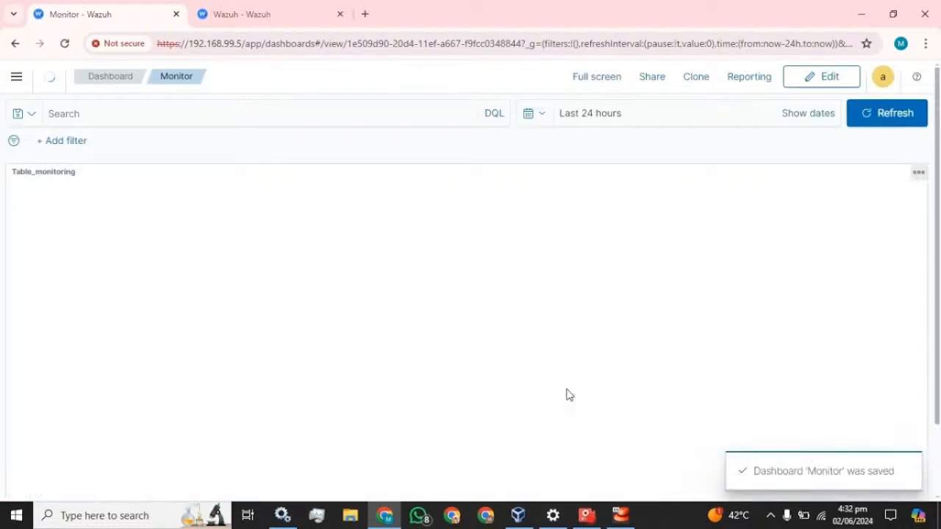
- Open the Monitor dashboard from the Dashboards list
click(15, 81)
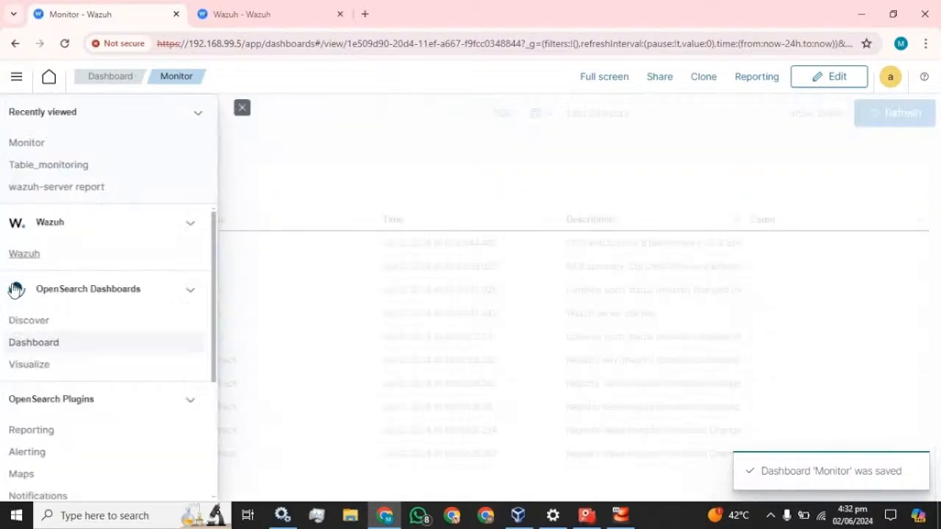
click(33, 348)
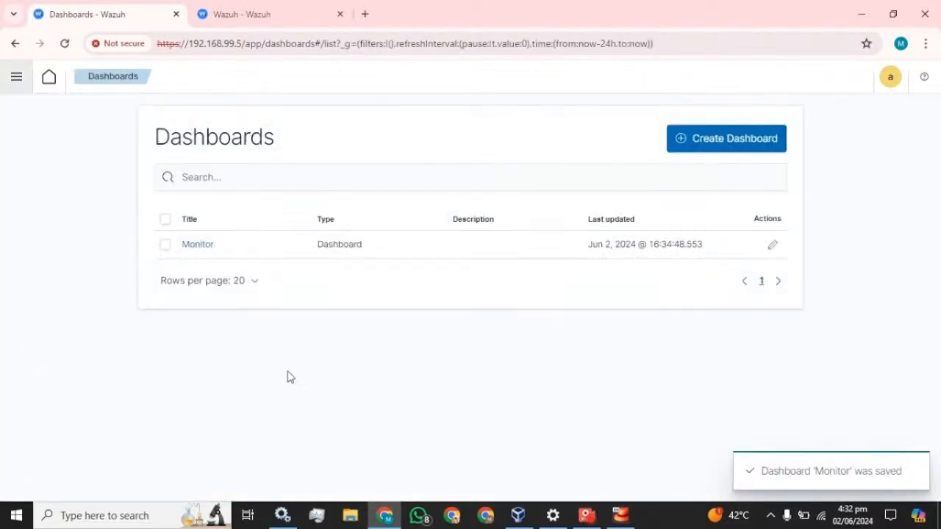
click(210, 246)
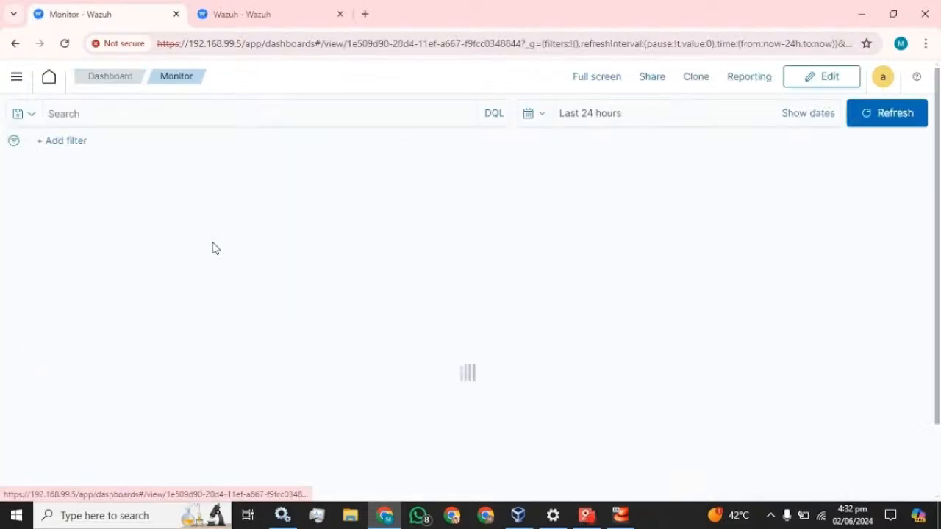
scroll(382, 296, down, 2)
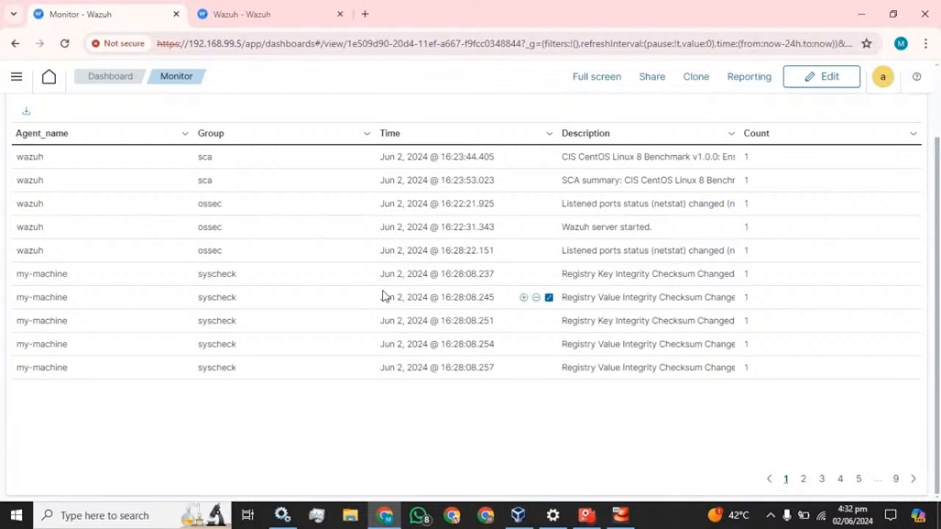
scroll(385, 296, up, 2)
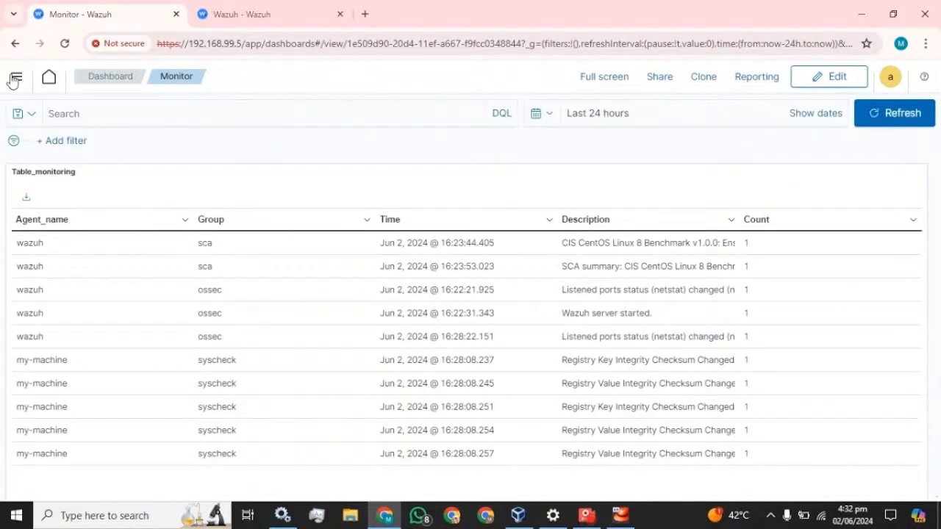
- Switch to Visualizations, back to the Monitor dashboard, then to the Visualizations list again
click(15, 77)
click(34, 372)
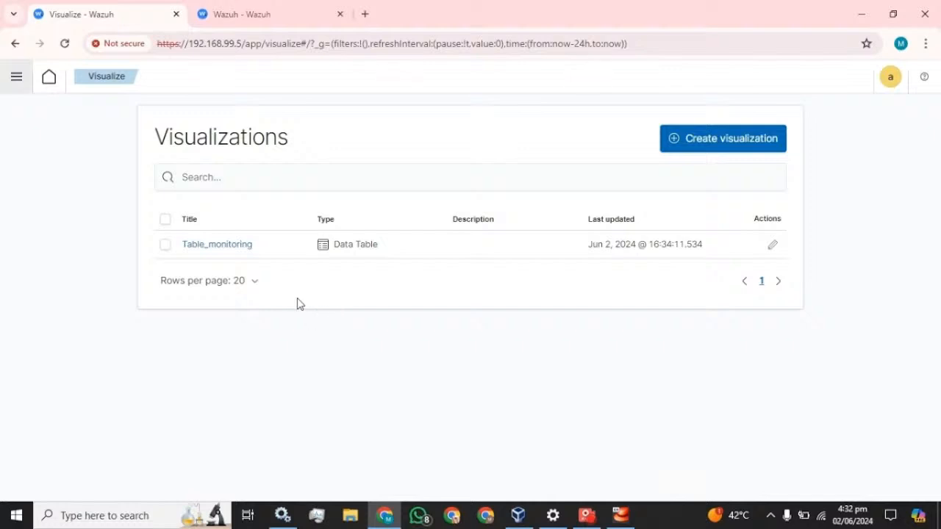
click(11, 88)
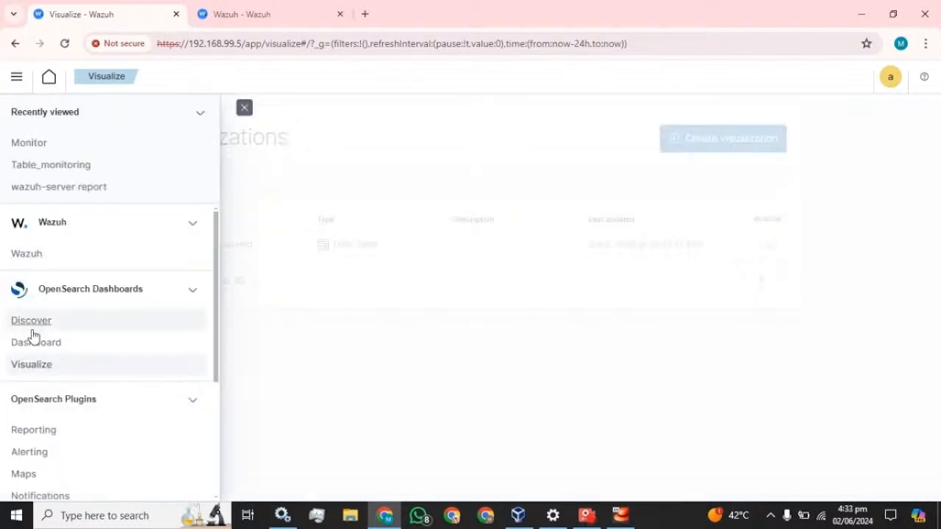
click(36, 342)
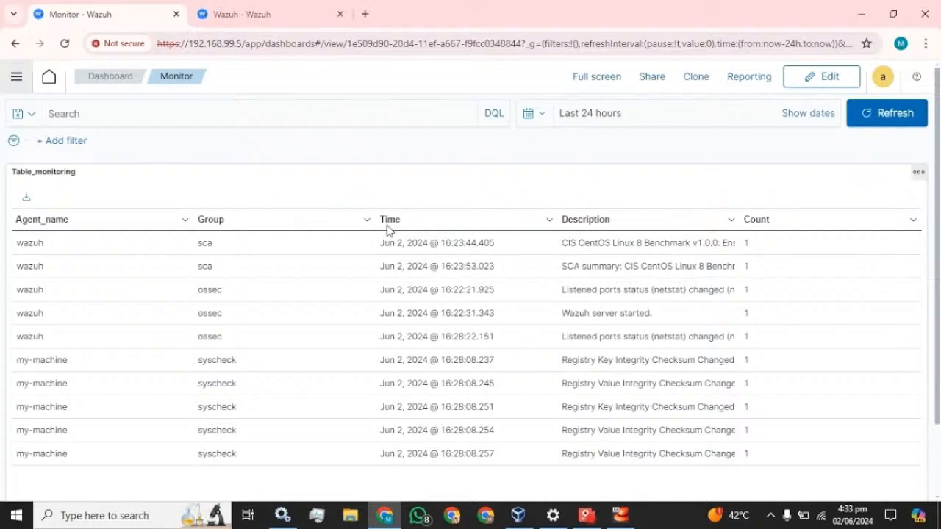
click(13, 78)
click(43, 365)
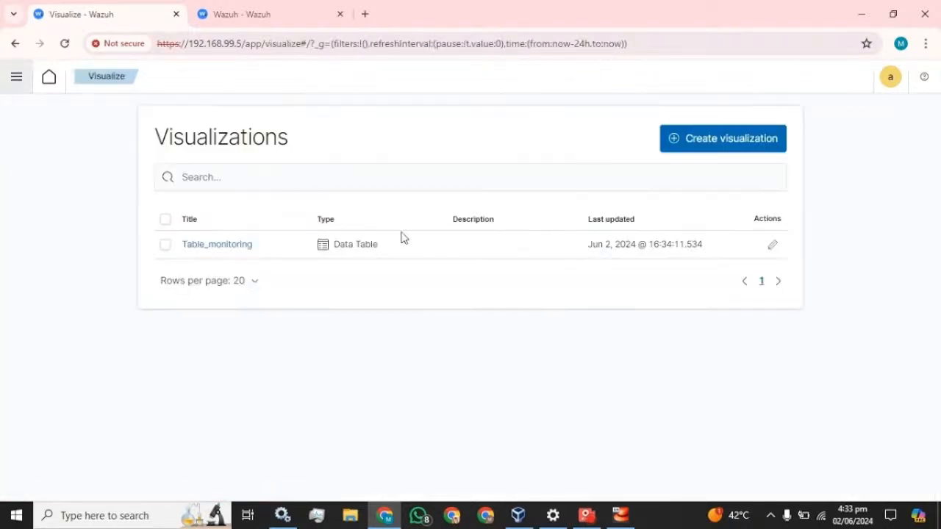
- Create a new Pie visualization using the wazuh-alerts-* index pattern
click(706, 147)
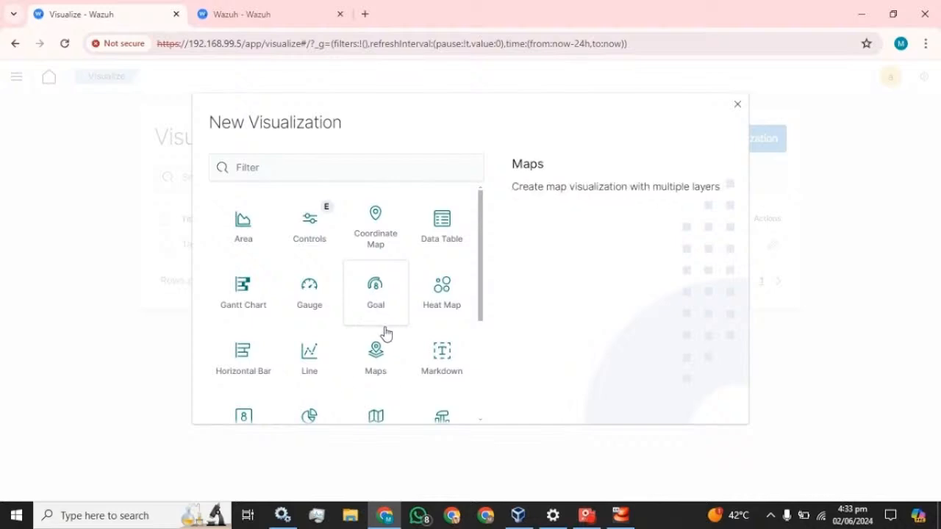
scroll(382, 331, down, 2)
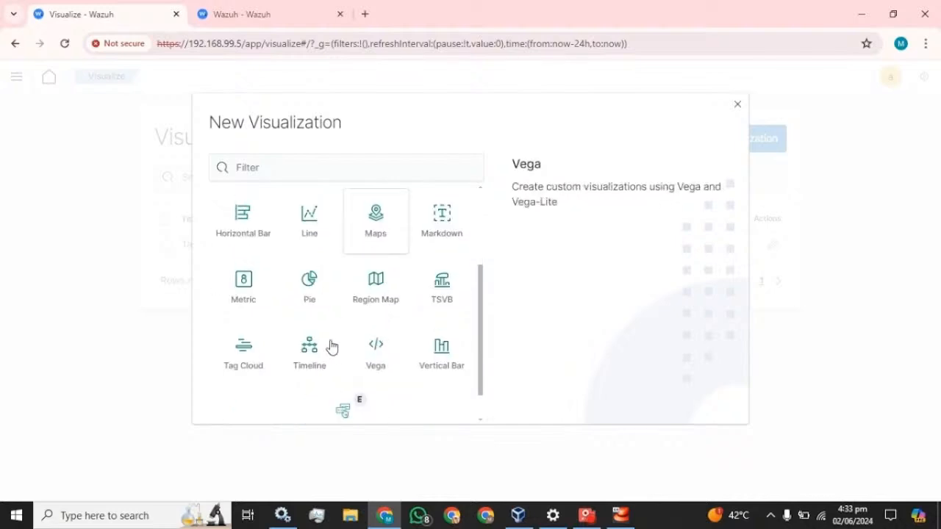
click(307, 285)
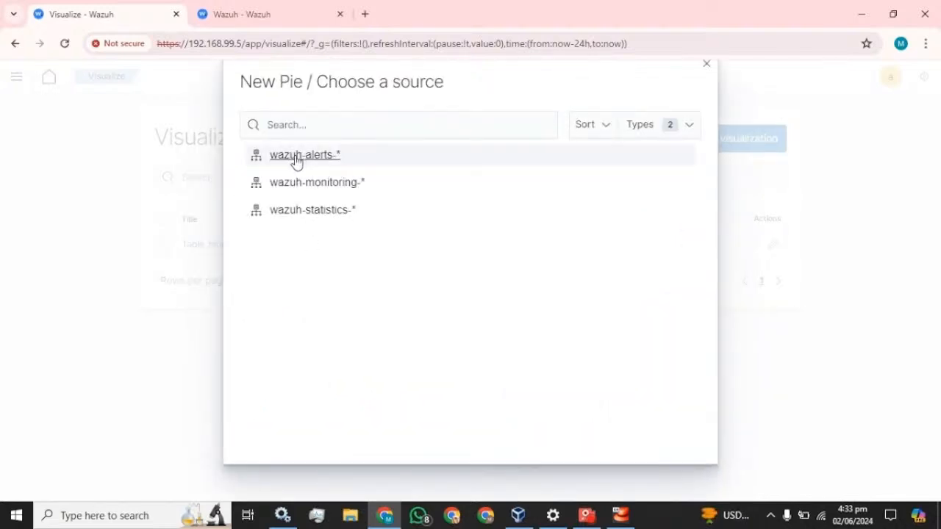
click(296, 158)
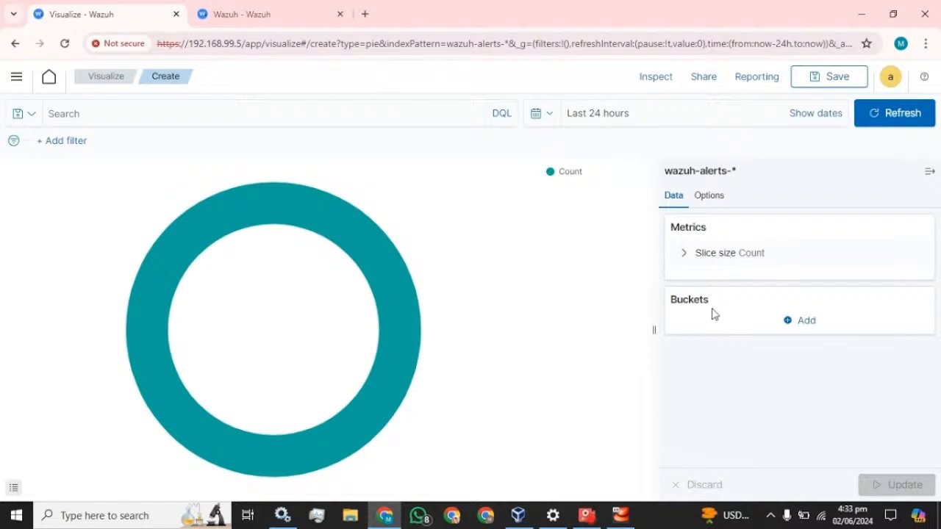
click(805, 322)
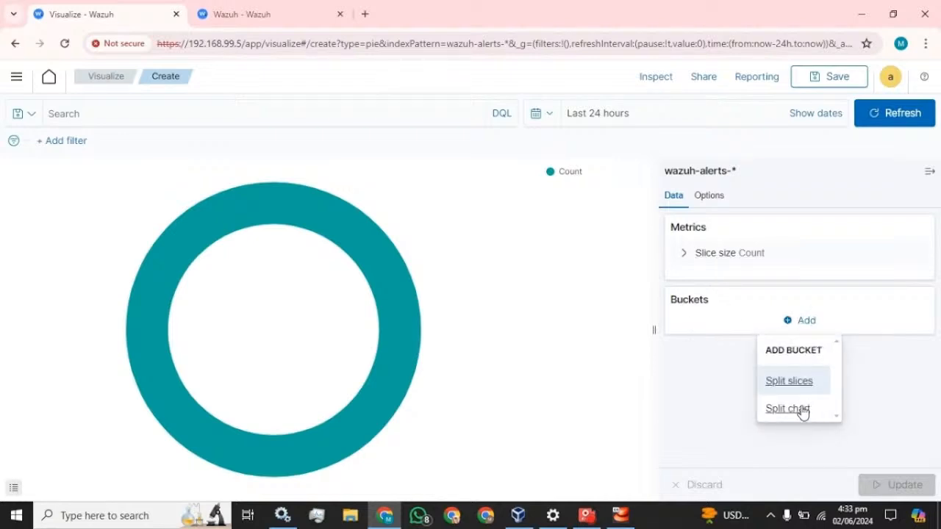
click(798, 382)
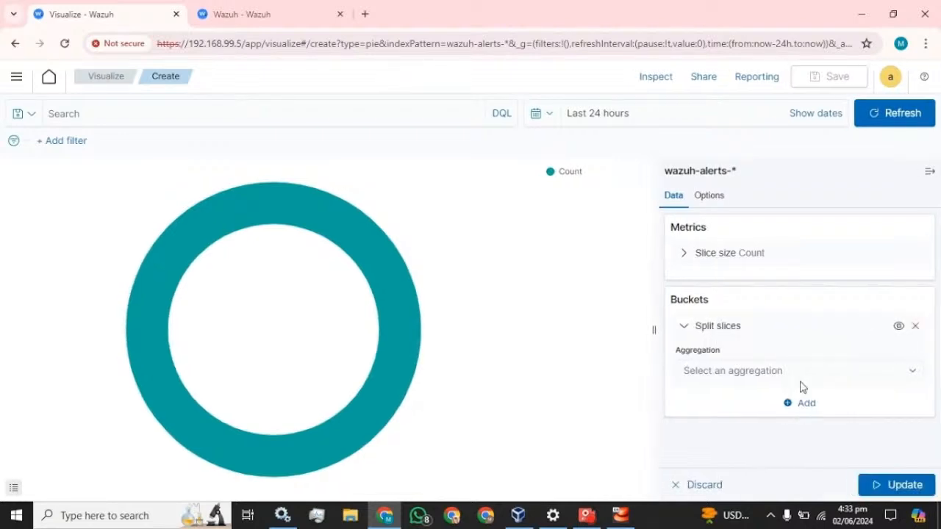
click(837, 378)
scroll(720, 317, down, 1)
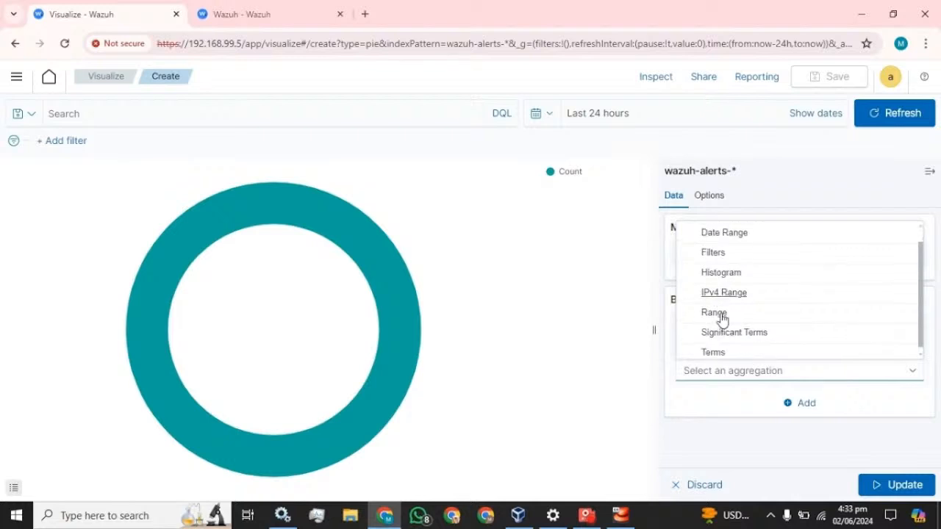
click(705, 349)
scroll(770, 361, down, 3)
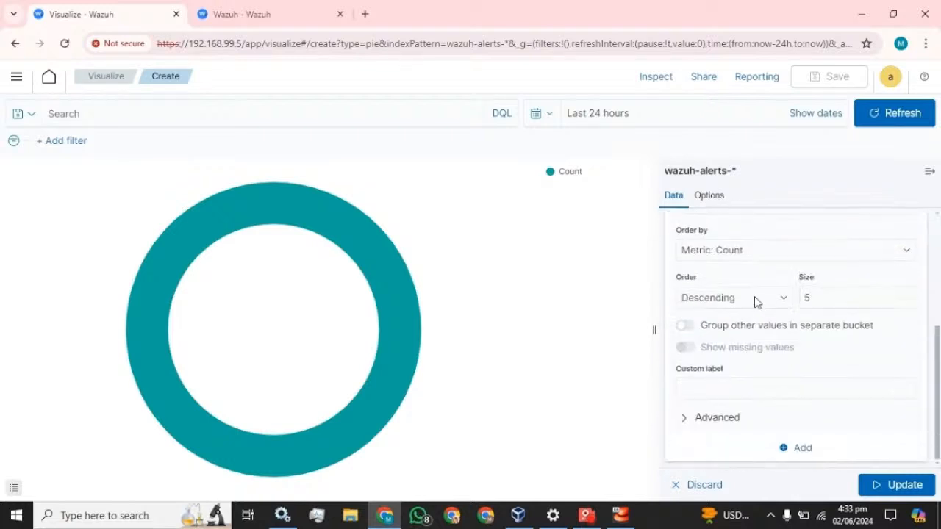
scroll(756, 301, up, 2)
click(771, 343)
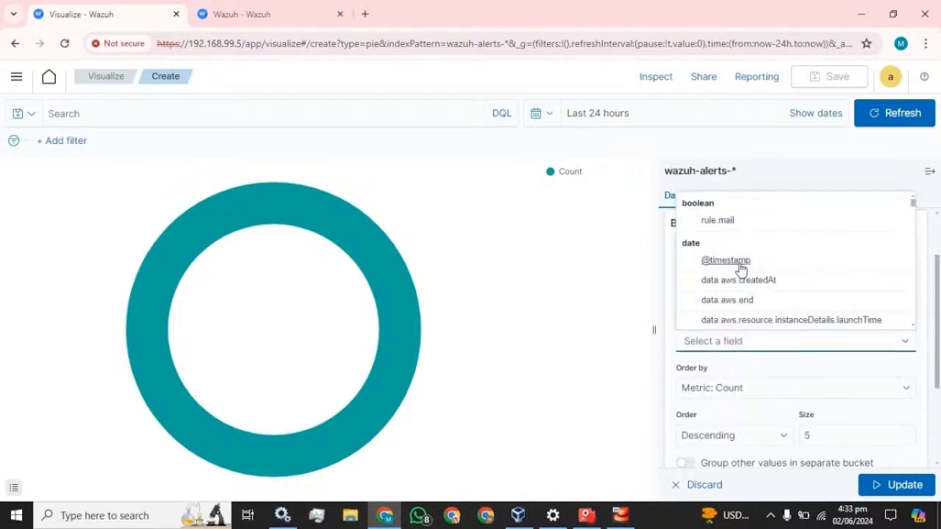
click(713, 262)
scroll(748, 381, down, 1)
click(742, 369)
click(728, 395)
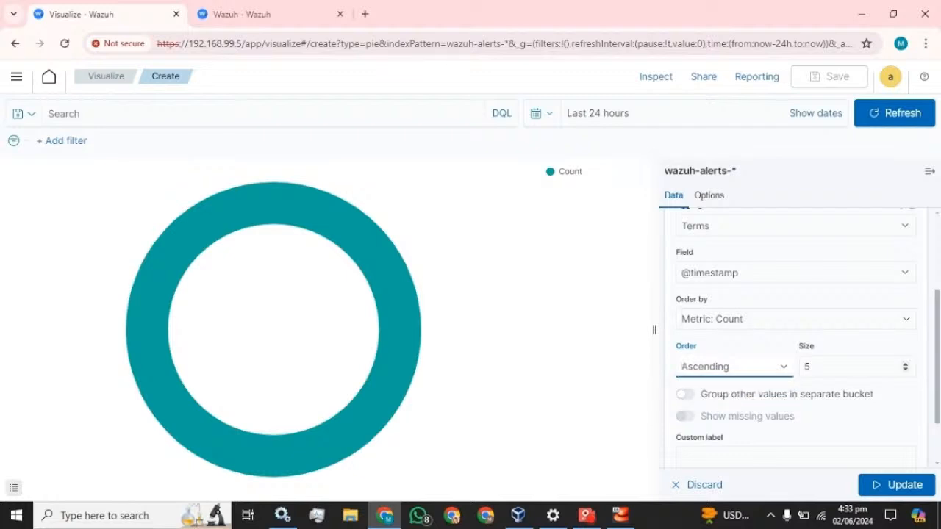
- Set the slice size to 20, label it 'Time', and update the chart
click(809, 366)
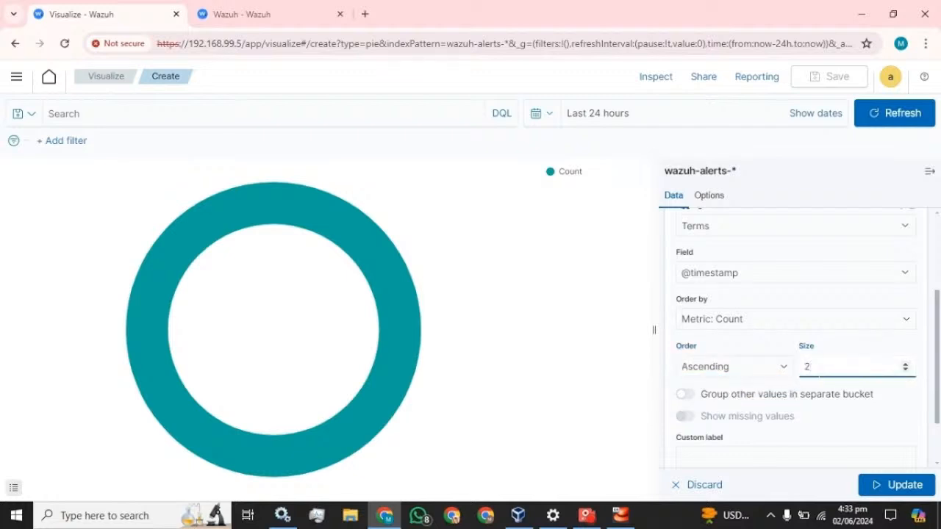
click(756, 347)
scroll(758, 349, down, 1)
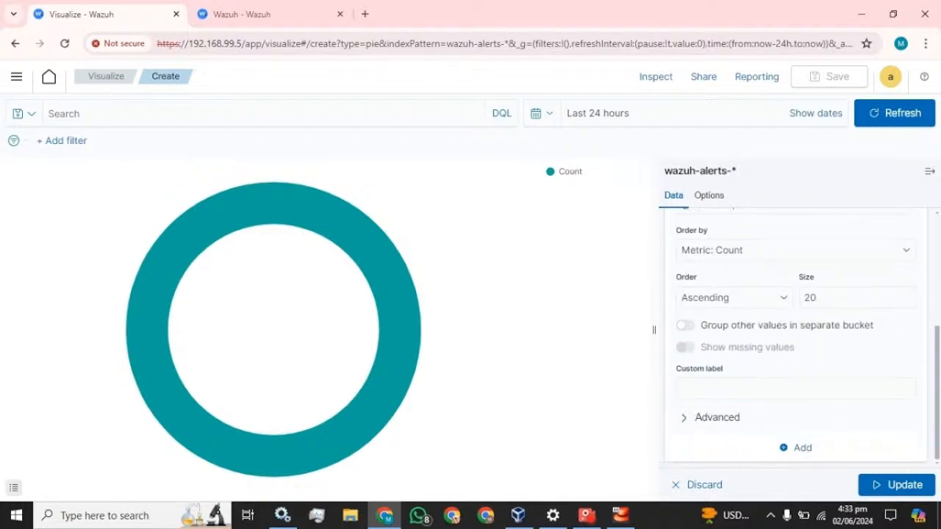
click(757, 388)
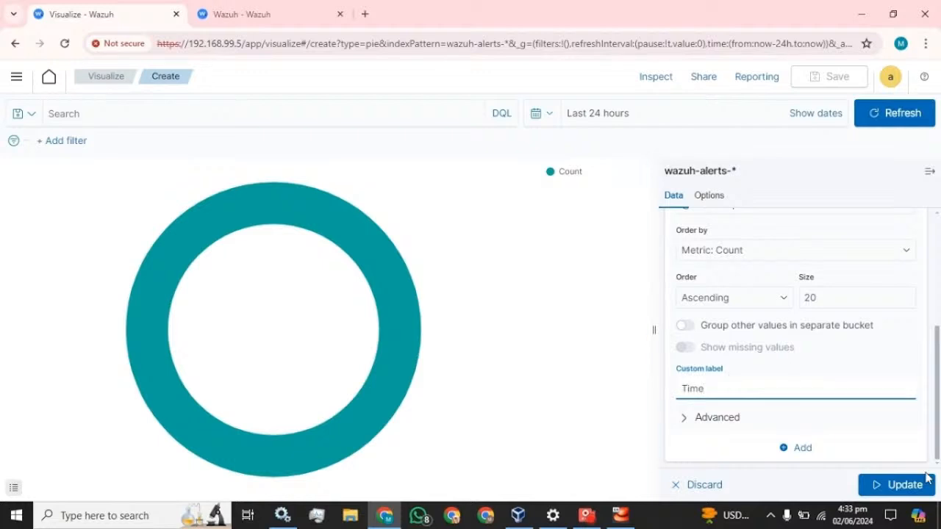
click(912, 485)
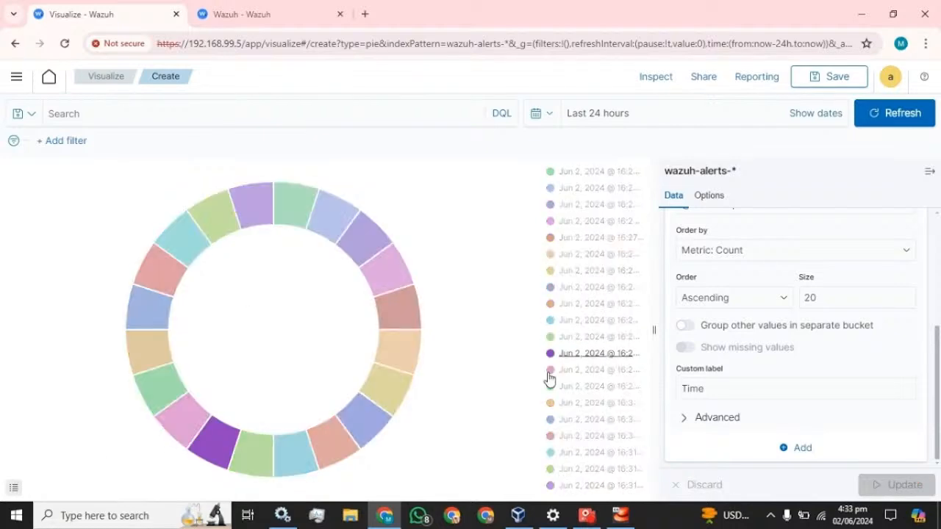
scroll(785, 275, up, 1)
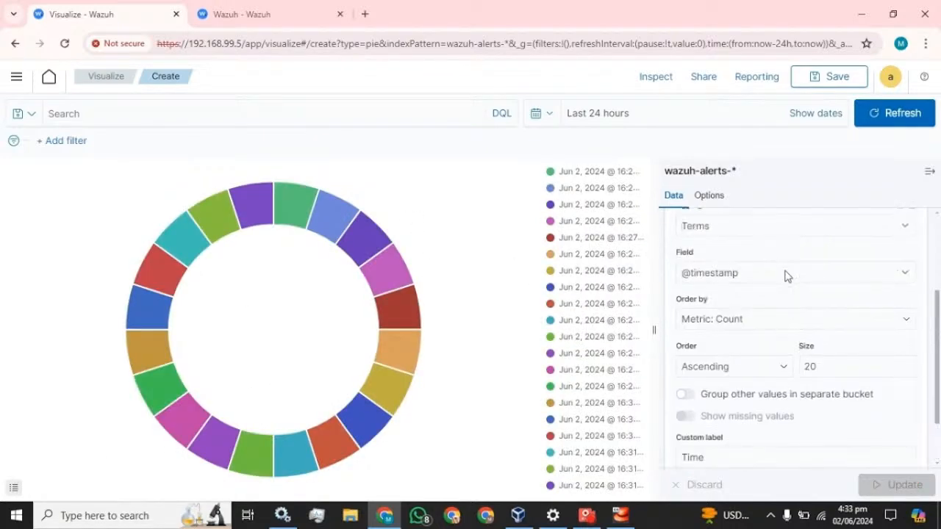
scroll(790, 286, up, 2)
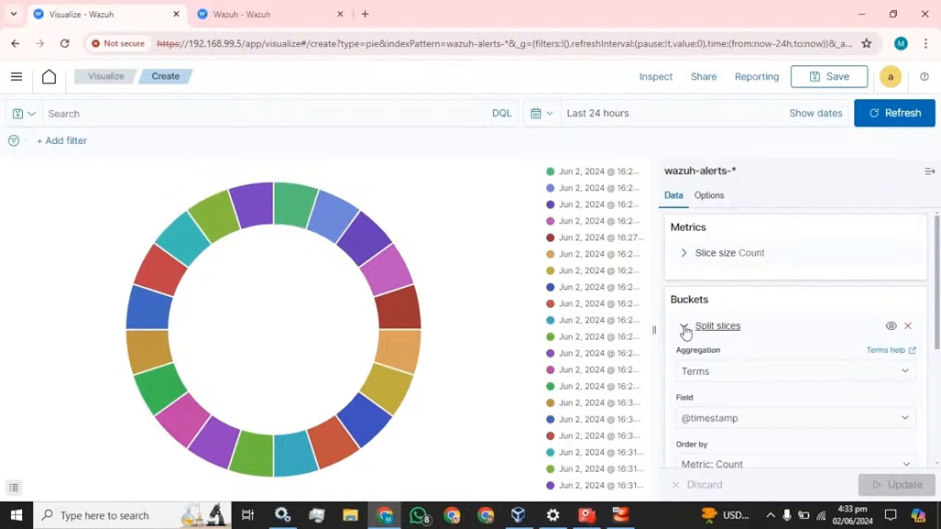
click(684, 327)
- Add a second Split slices sub-bucket using Terms on agent.name
click(806, 357)
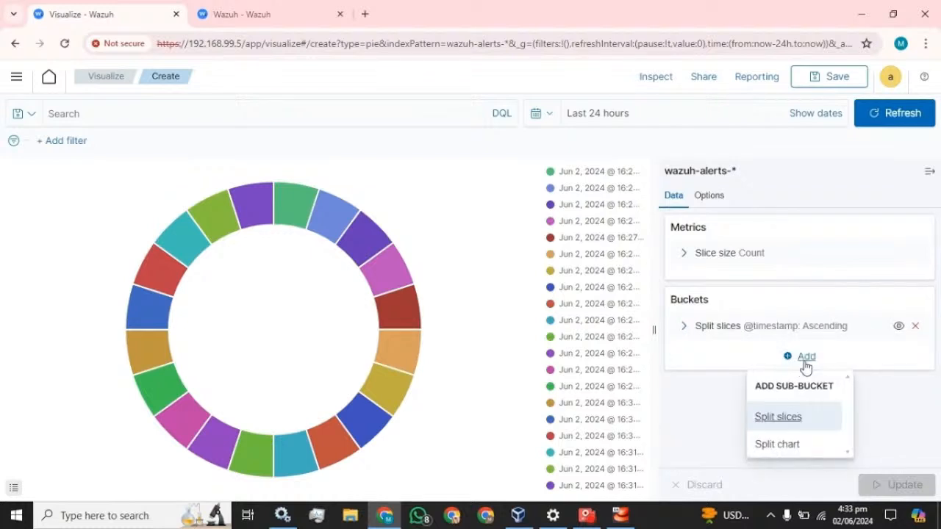
click(785, 419)
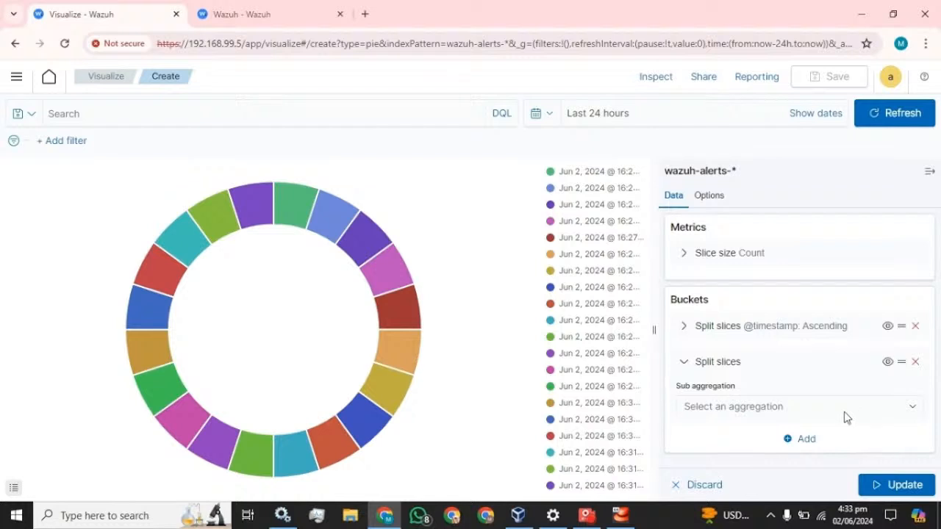
click(829, 411)
scroll(742, 374, down, 1)
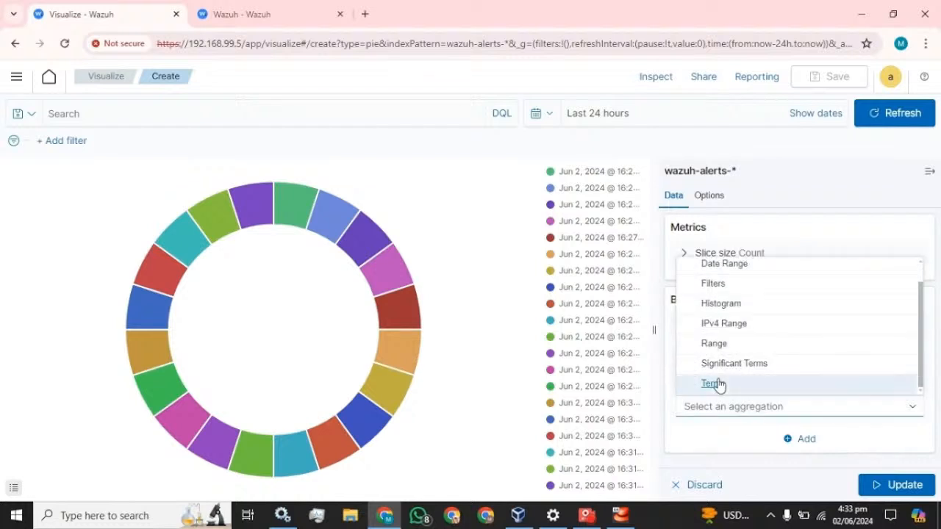
click(715, 385)
scroll(777, 369, down, 1)
click(729, 250)
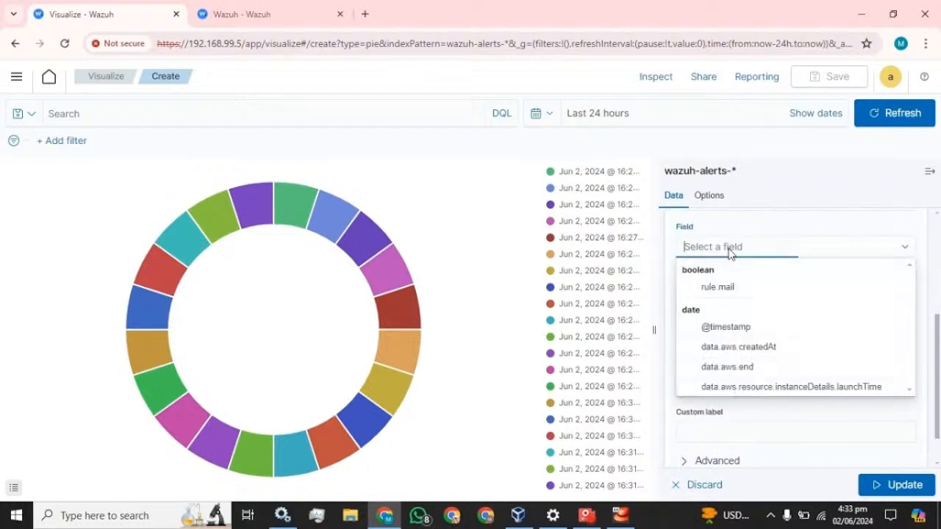
text(ag)
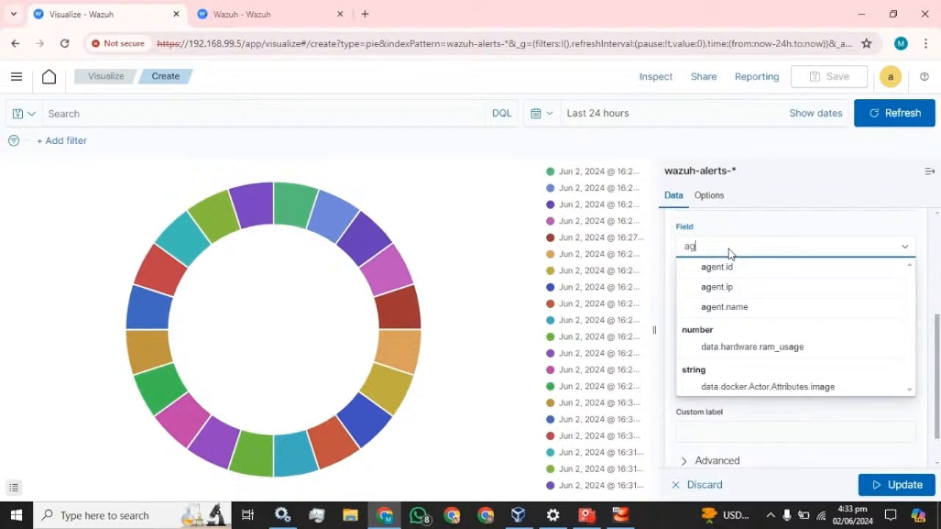
text(ent)
click(728, 306)
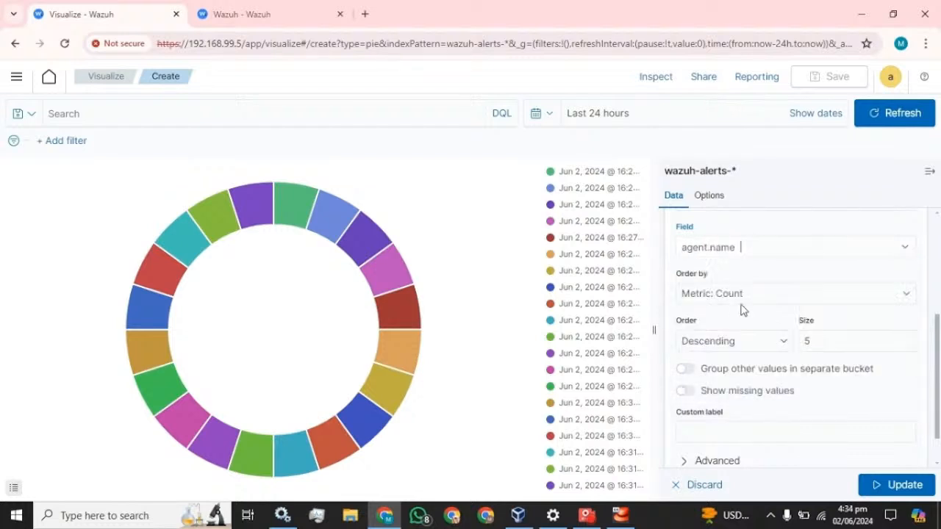
- Order agent.name ascending, size 20, label it 'Agent-Name', and update the chart
click(721, 340)
click(704, 370)
key(Tab)
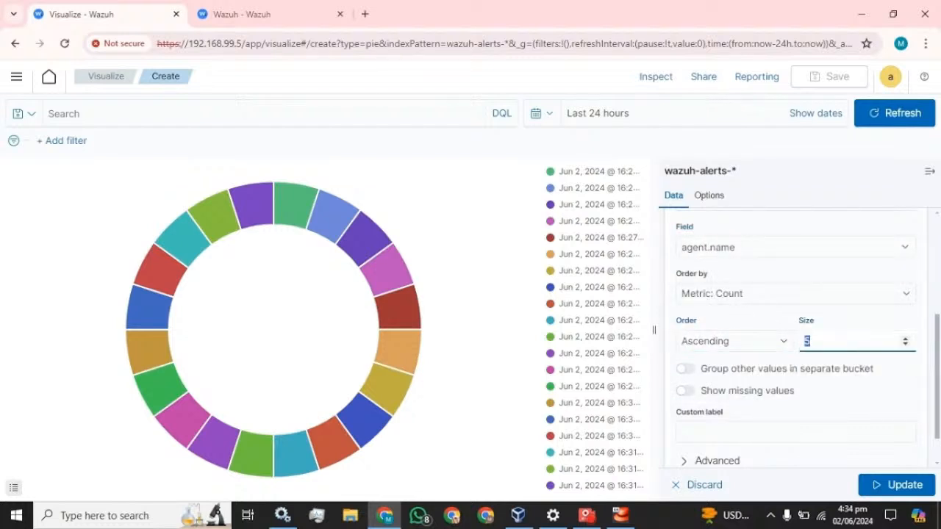
scroll(782, 399, down, 1)
click(782, 391)
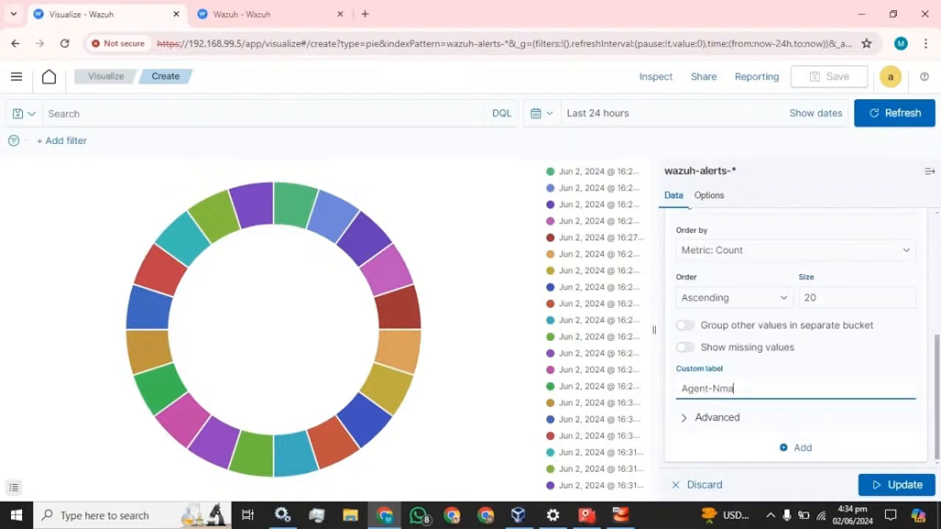
text(Agent-Name)
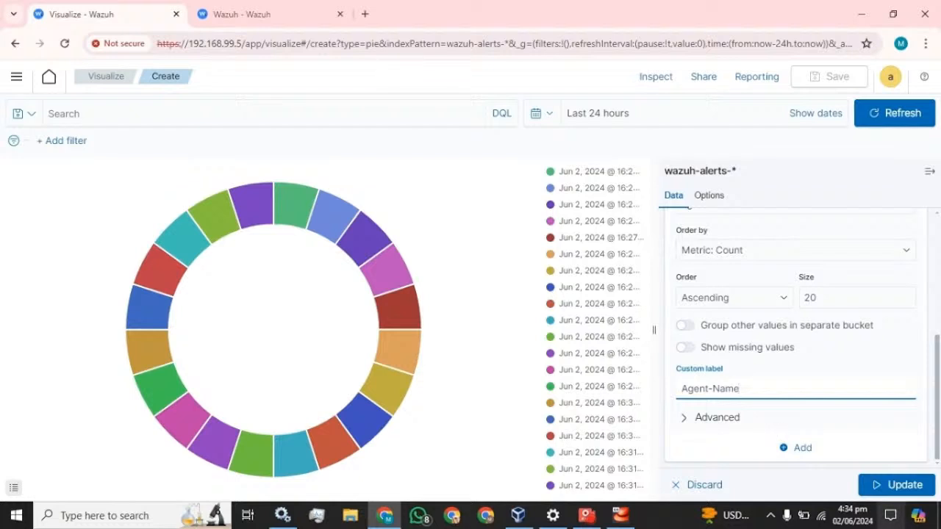
click(874, 485)
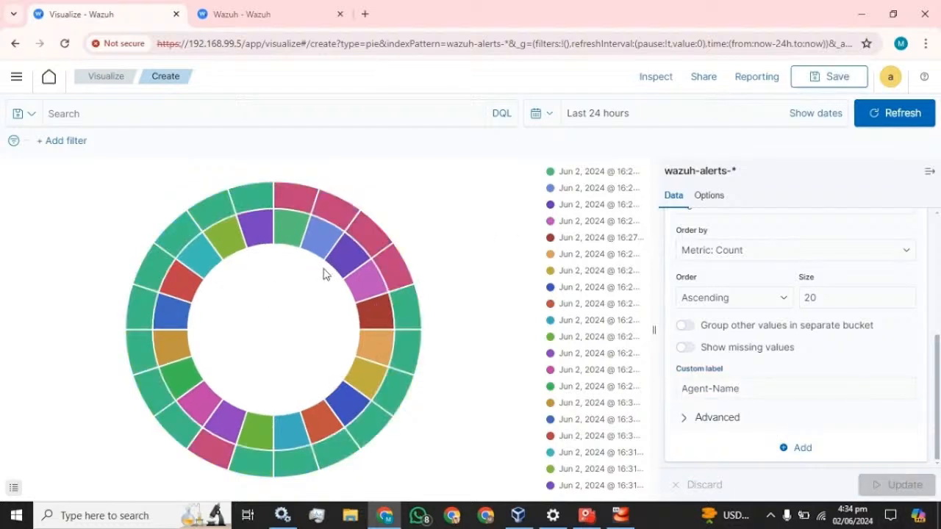
mouse_move(321, 247)
scroll(713, 307, up, 3)
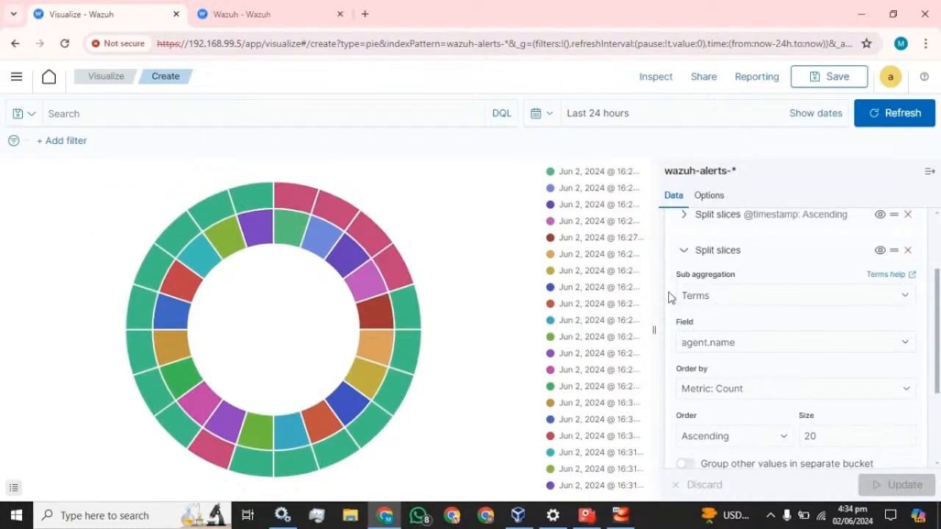
scroll(668, 297, up, 3)
- Add a third Split slices sub-bucket using Terms on rule.description
click(687, 361)
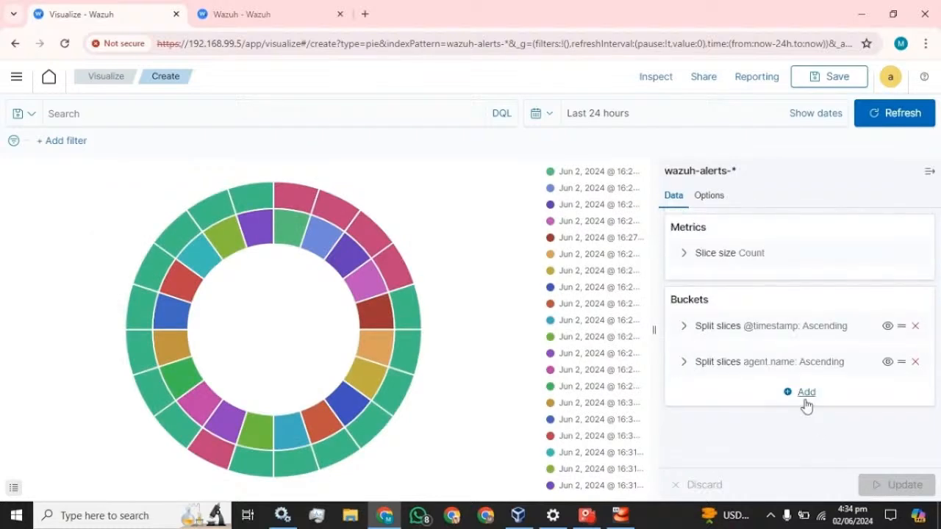
click(807, 392)
click(789, 345)
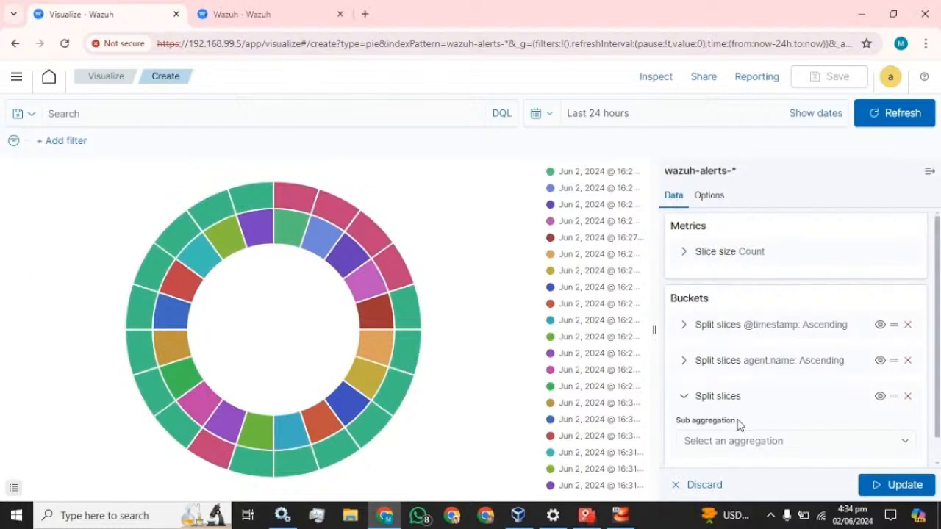
scroll(739, 425, down, 1)
click(778, 416)
scroll(757, 393, down, 1)
click(734, 392)
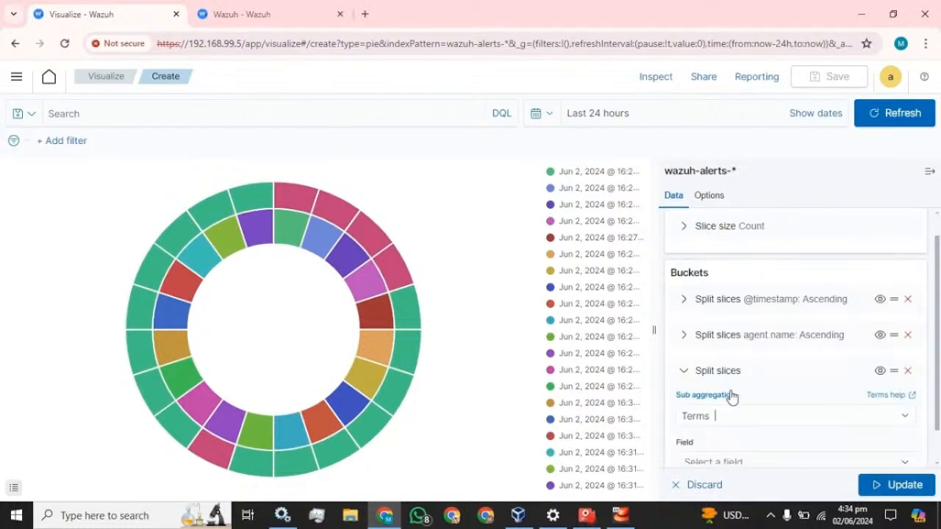
scroll(777, 342, down, 4)
scroll(745, 312, up, 1)
click(738, 272)
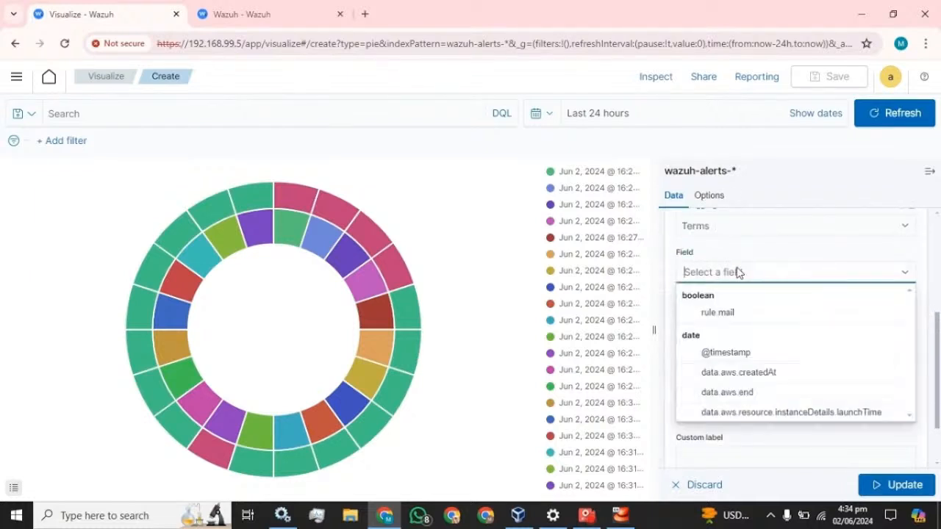
text(desc)
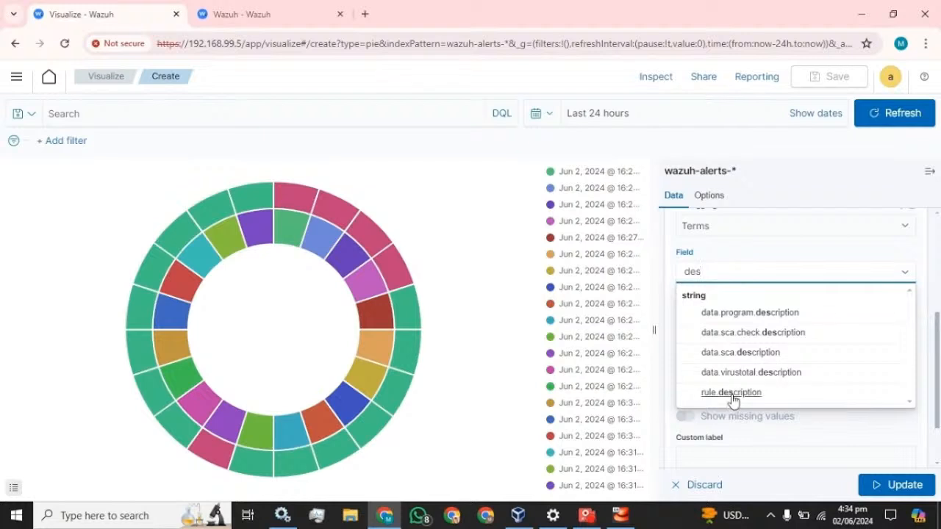
click(737, 393)
- Order rule.description ascending, size 20, label it 'Description', and update the chart
click(783, 366)
click(725, 394)
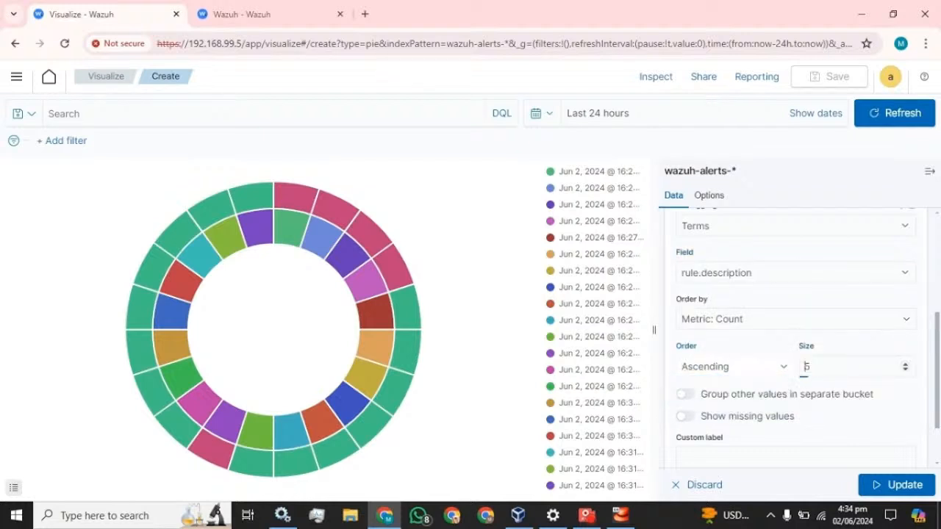
click(806, 366)
text(0)
click(735, 457)
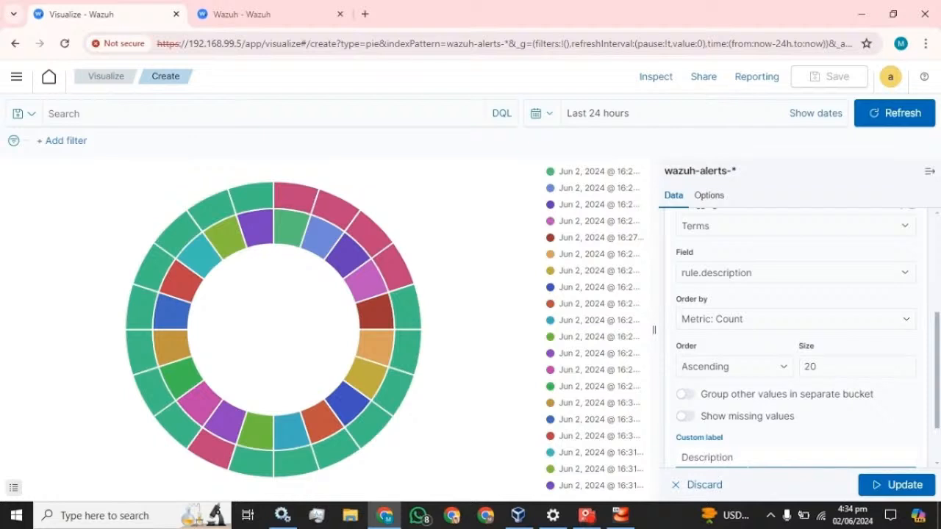
text(Description)
scroll(820, 435, down, 2)
click(905, 485)
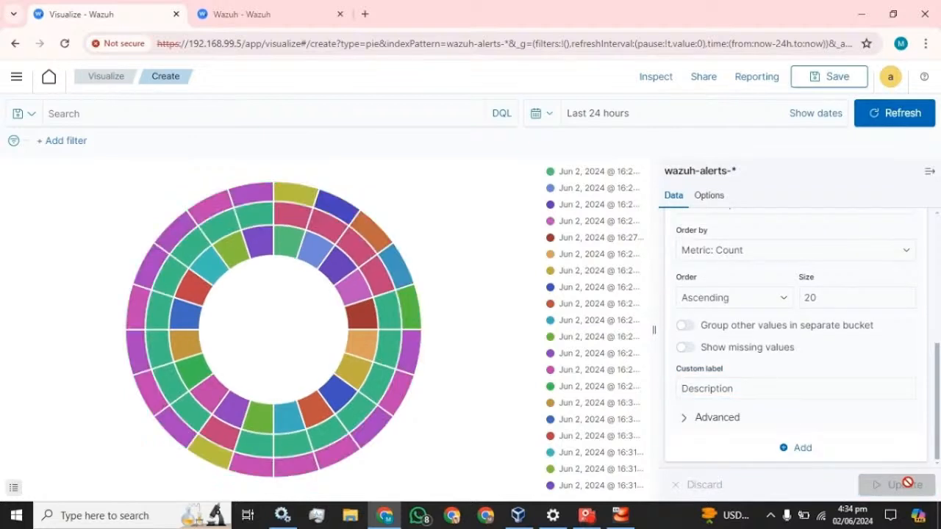
- Save the pie visualization as 'Pie_chart'
click(828, 82)
text(Pie_chart)
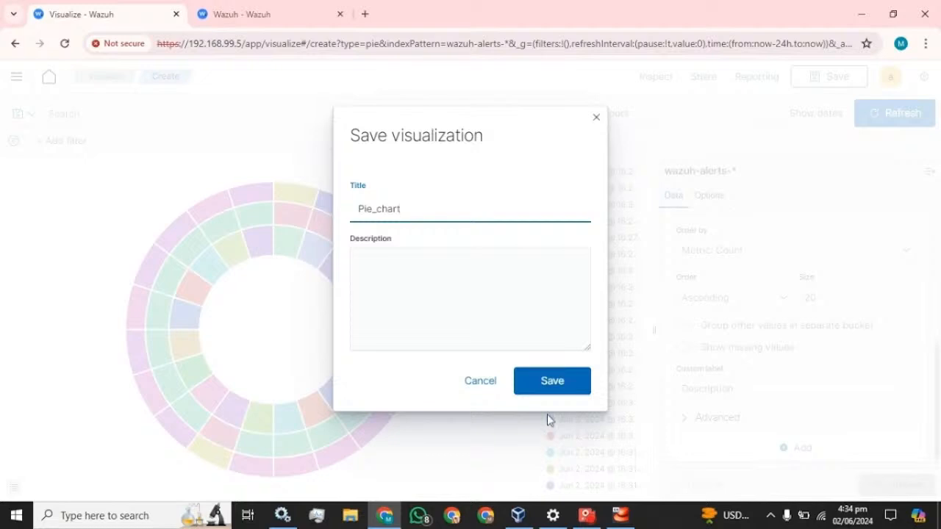
click(550, 382)
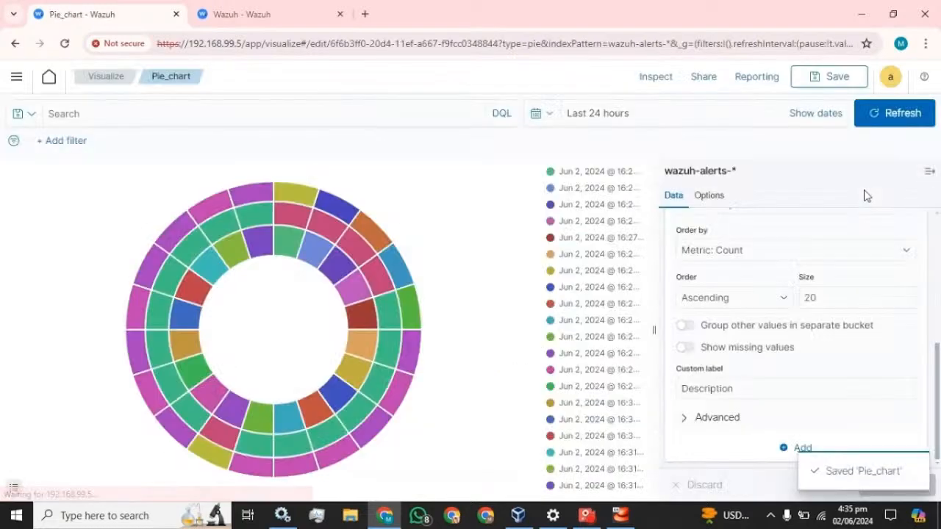
- Open the Monitor dashboard in edit mode and shrink the Table_monitoring panel to about three rows
click(16, 77)
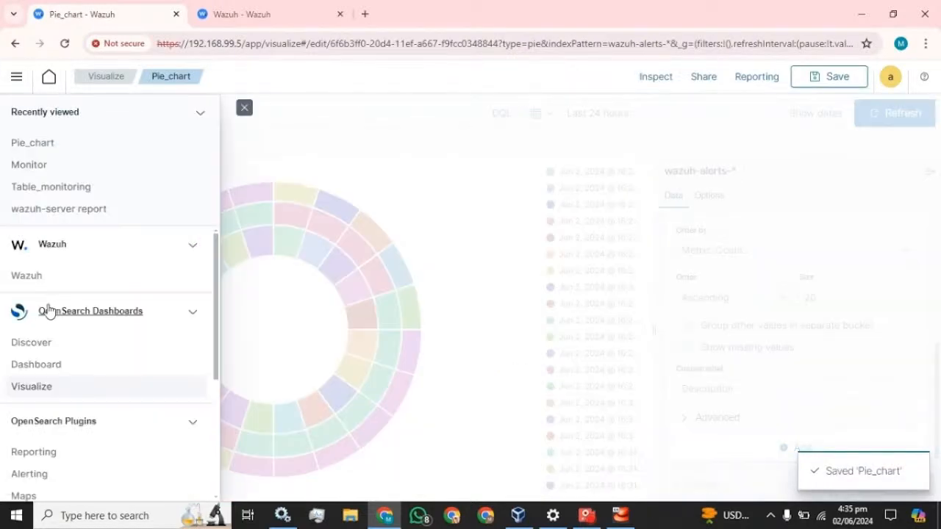
click(31, 366)
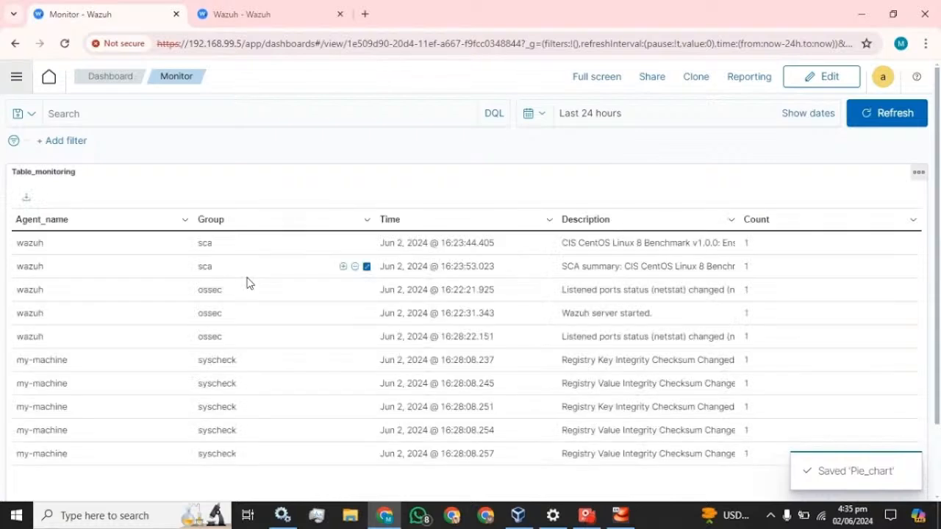
click(127, 78)
click(197, 245)
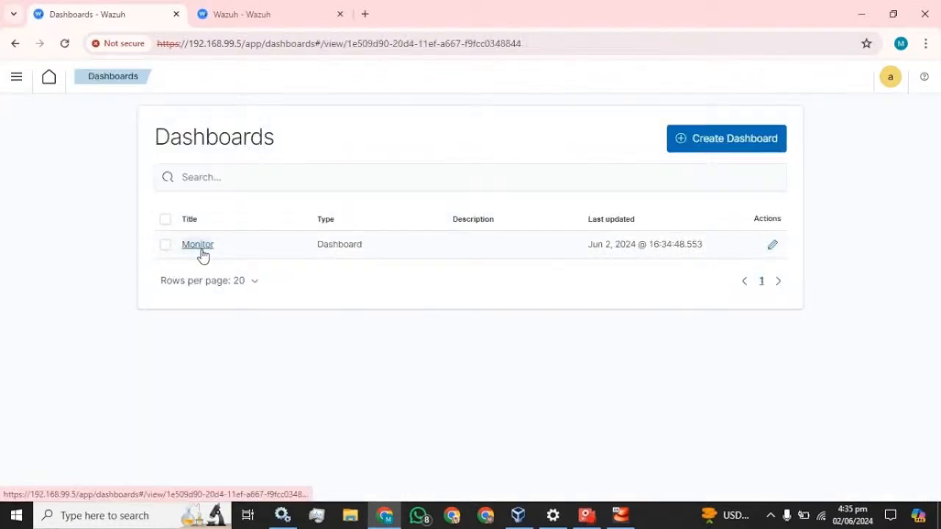
click(812, 76)
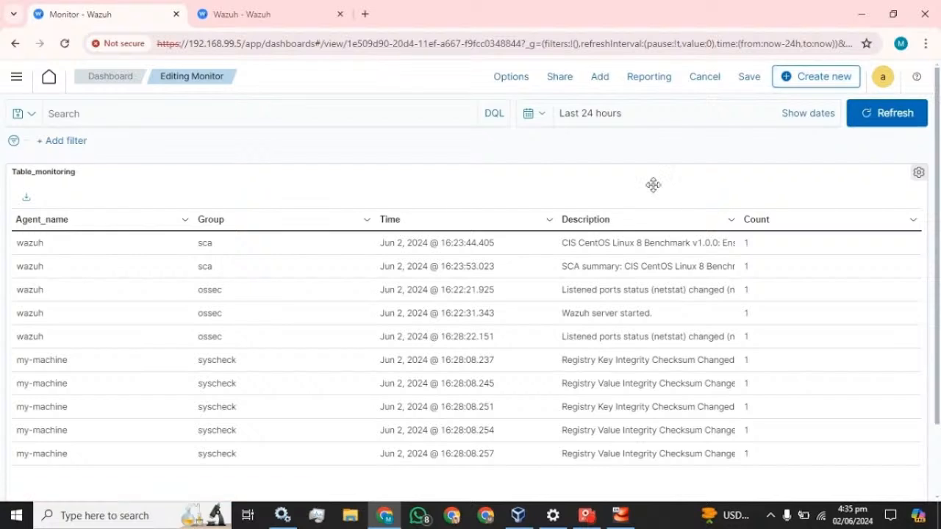
scroll(781, 233, down, 2)
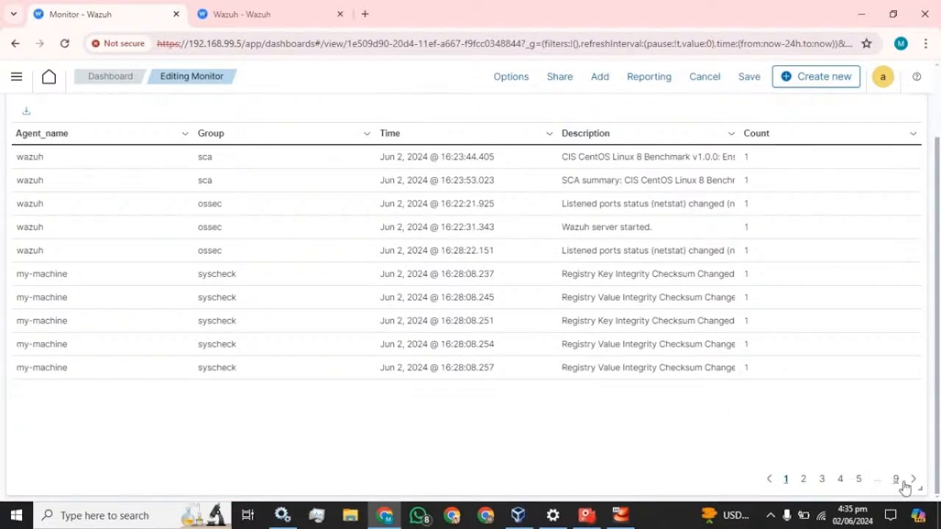
drag(917, 484, 923, 358)
- Add the Pie_chart visualization to the Monitor dashboard
click(608, 78)
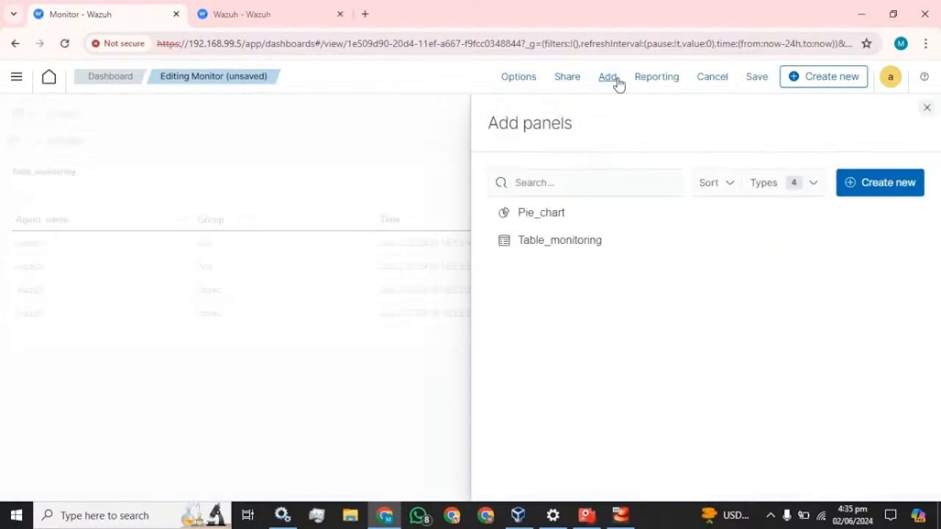
click(541, 215)
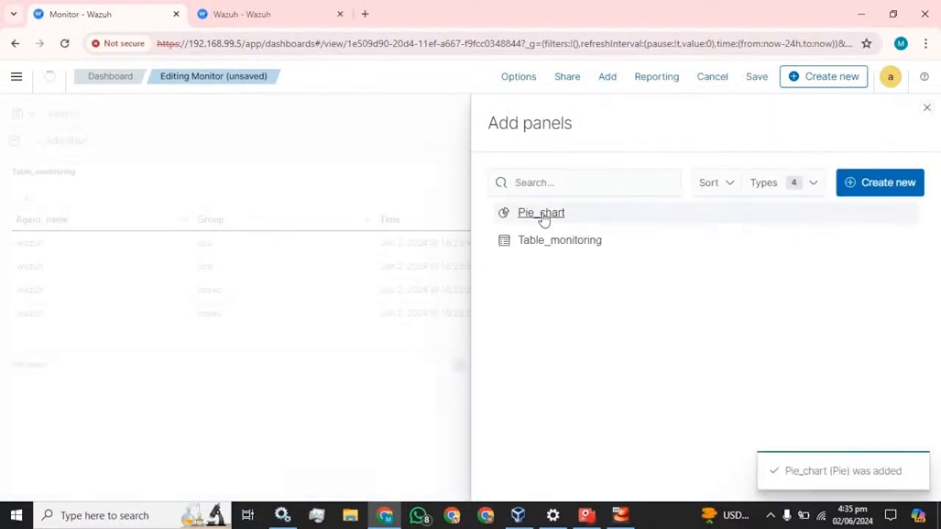
click(926, 108)
- Make Table_monitoring taller, stretch Pie_chart to full width, and bring up the save form
scroll(445, 289, down, 5)
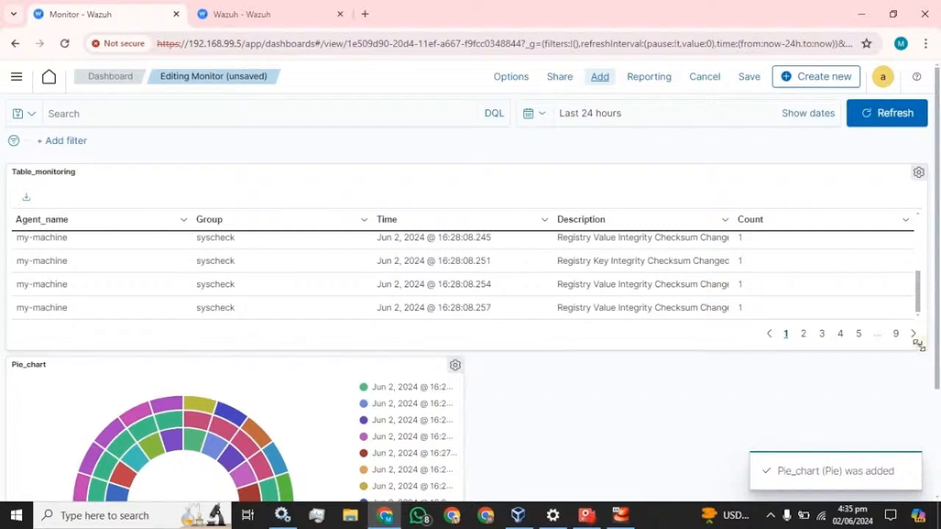
drag(919, 345, 918, 446)
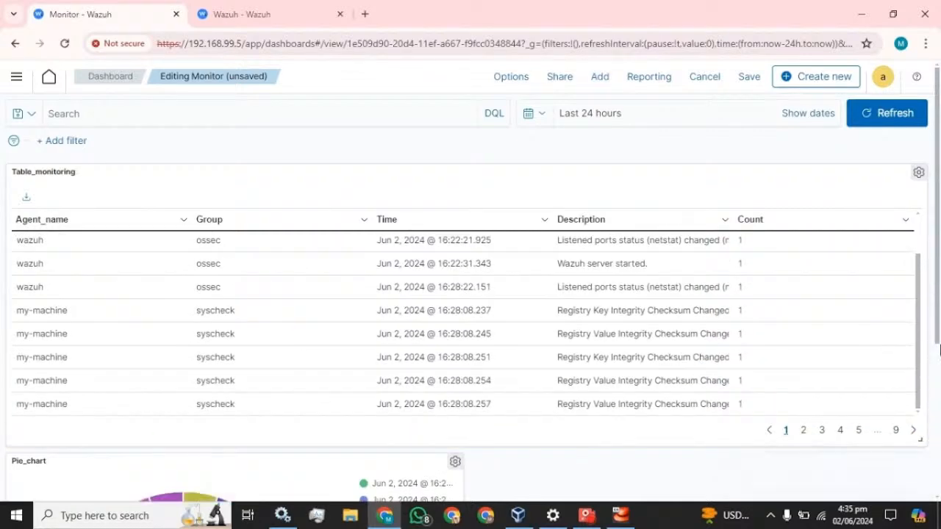
scroll(939, 350, down, 3)
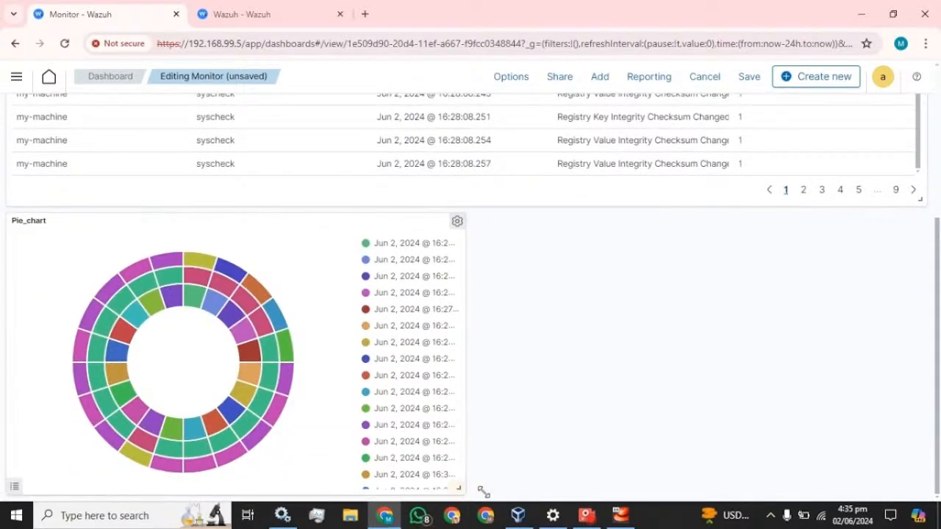
drag(483, 492, 932, 443)
scroll(918, 317, up, 10)
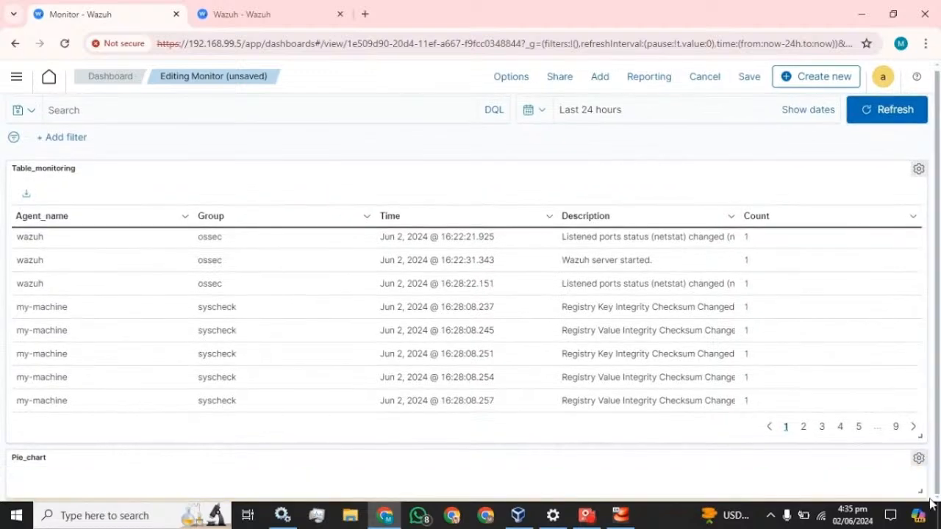
scroll(930, 399, down, 4)
scroll(926, 451, up, 4)
scroll(923, 488, down, 8)
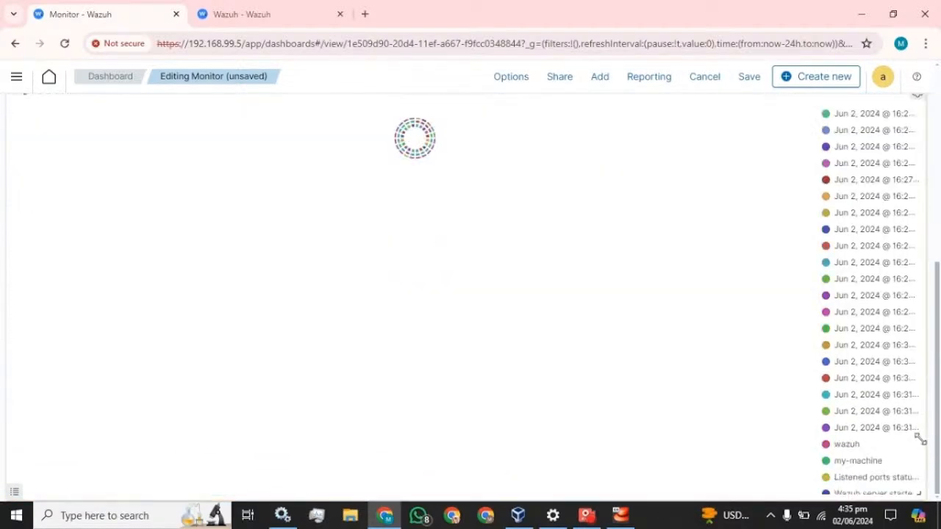
scroll(919, 441, up, 2)
scroll(917, 459, down, 2)
scroll(922, 474, up, 1)
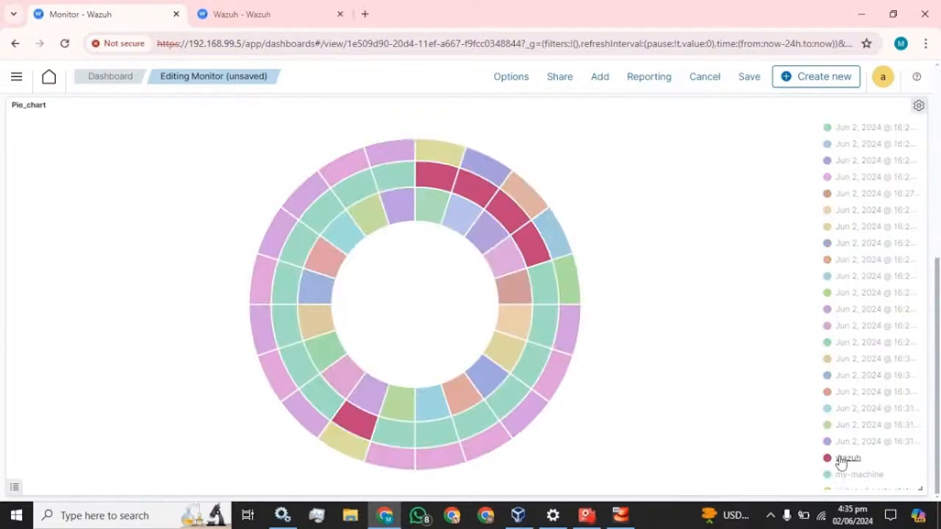
scroll(728, 213, up, 5)
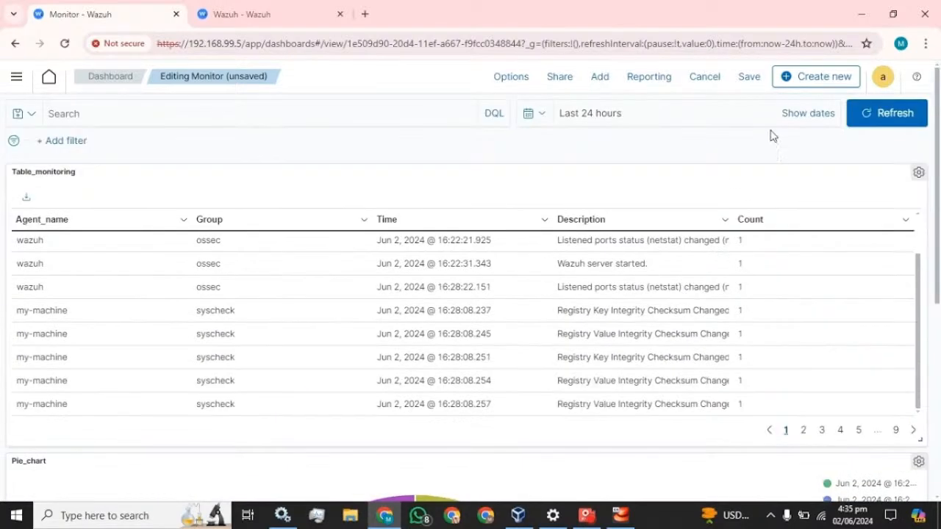
click(738, 78)
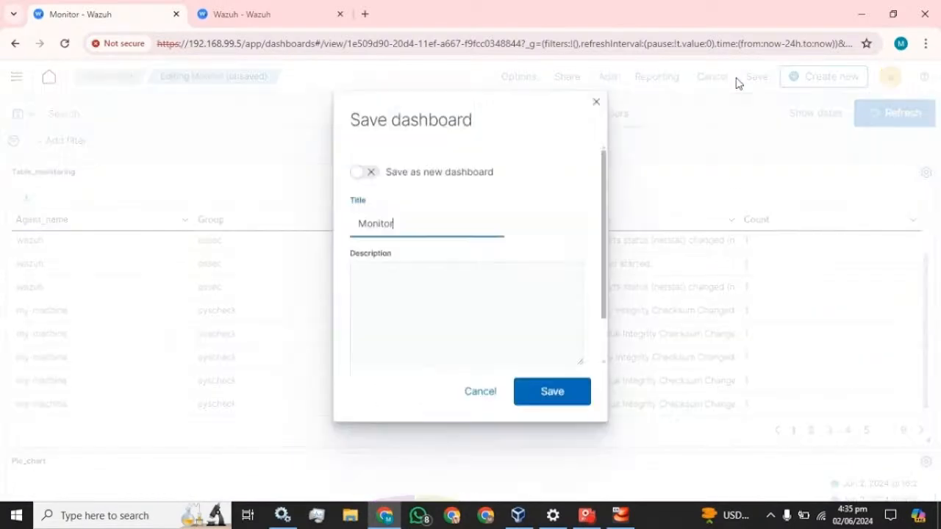
- Save the dashboard under its title 'Monitor'
click(563, 403)
scroll(449, 308, down, 5)
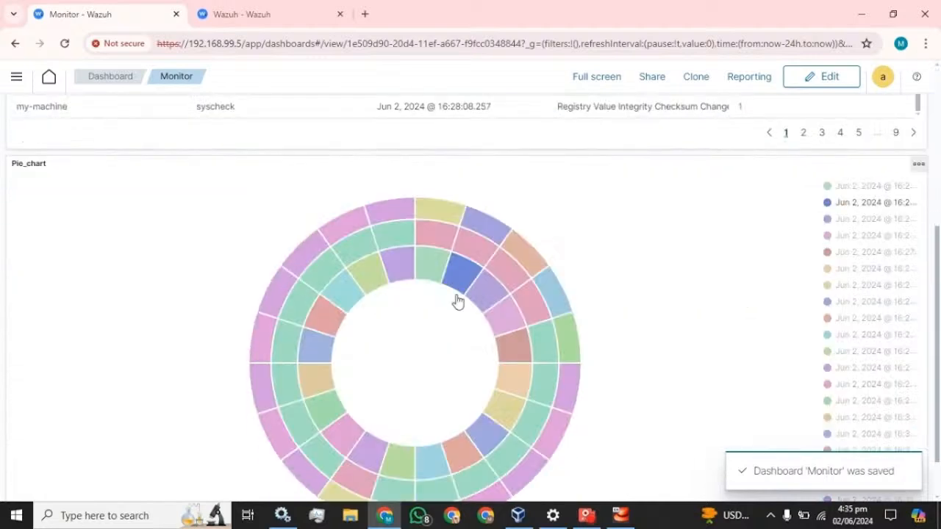
scroll(457, 300, up, 5)
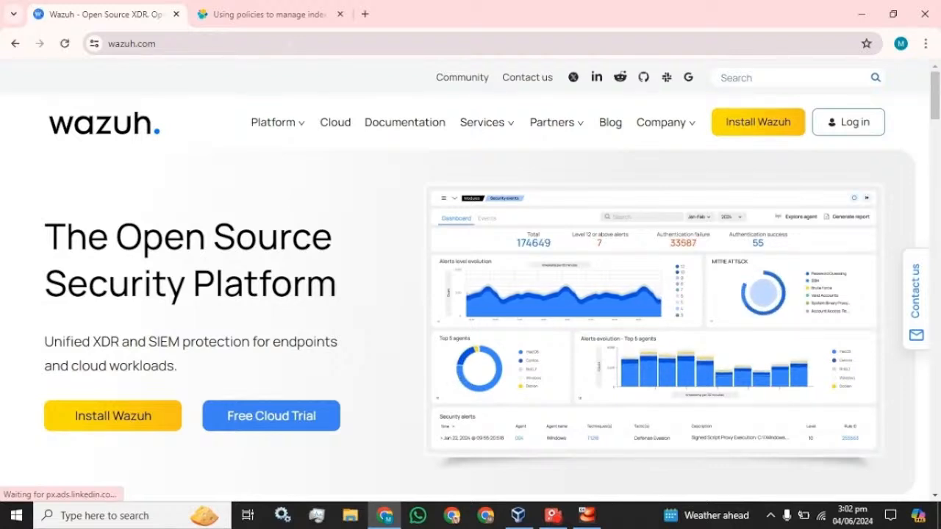
- Search Google for 'wazuh index management' using the address-bar suggestion
click(291, 41)
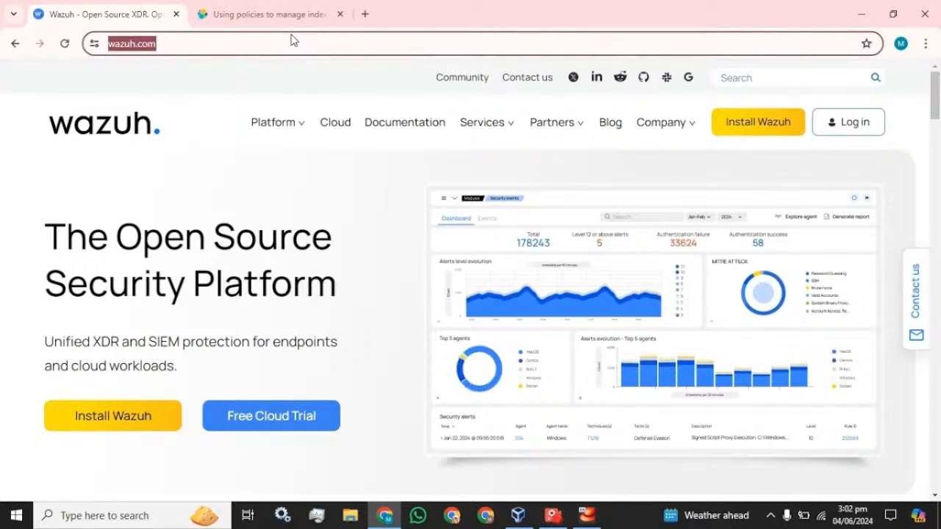
text(w)
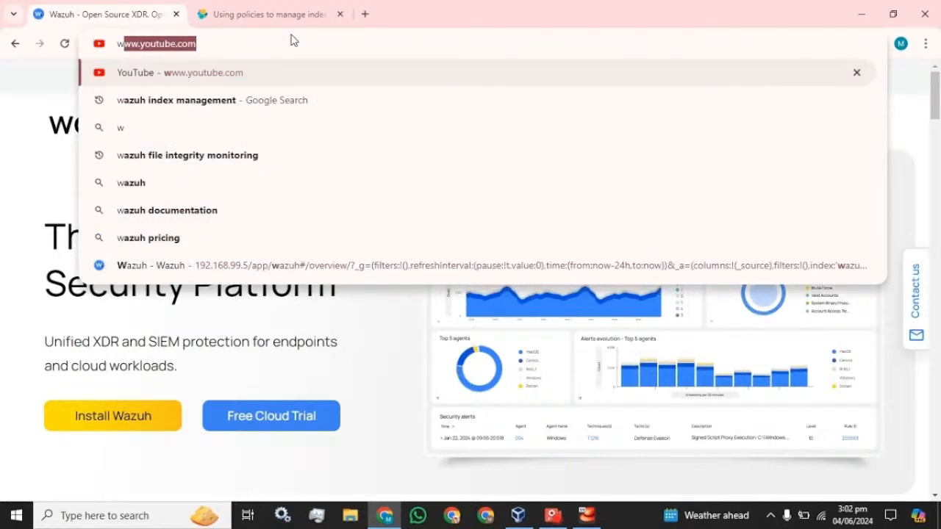
key(Down)
key(Return)
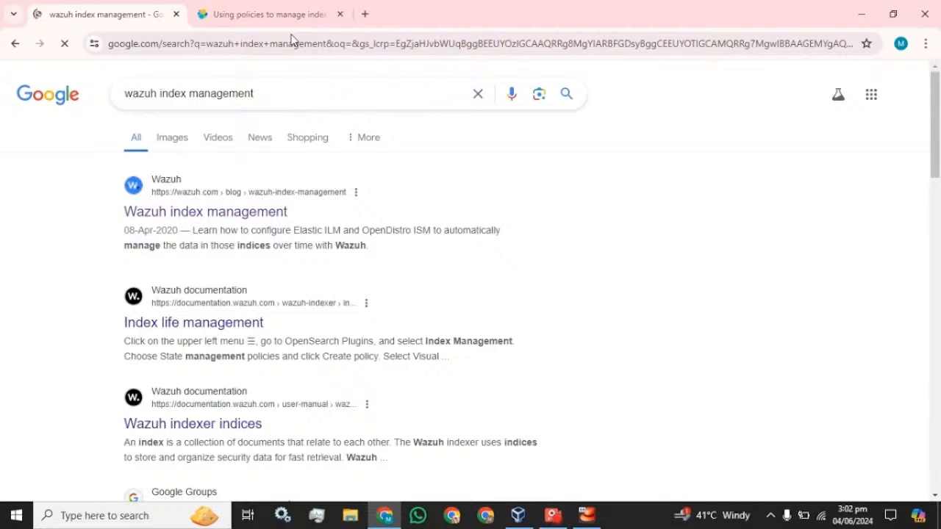
- Read the Wazuh index management blog down to 'Create a policy', then start a new tab
click(183, 222)
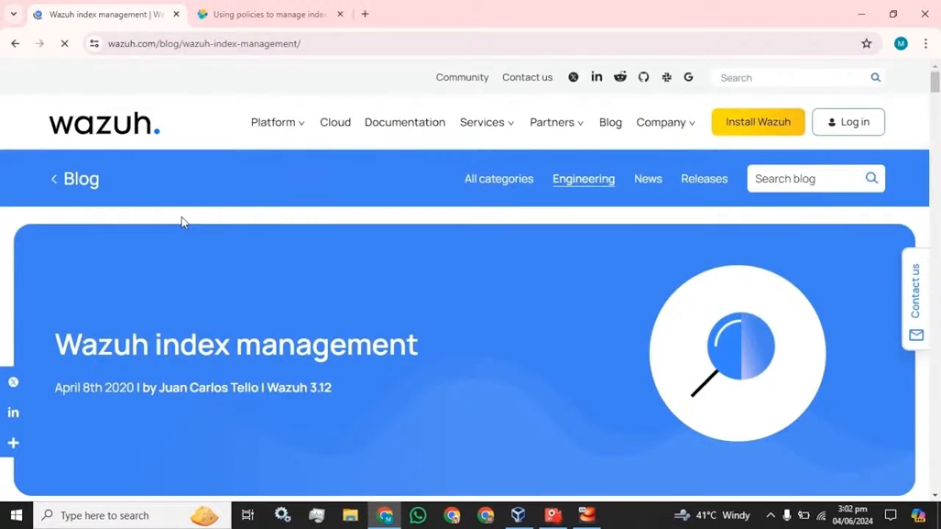
scroll(183, 222, down, 5)
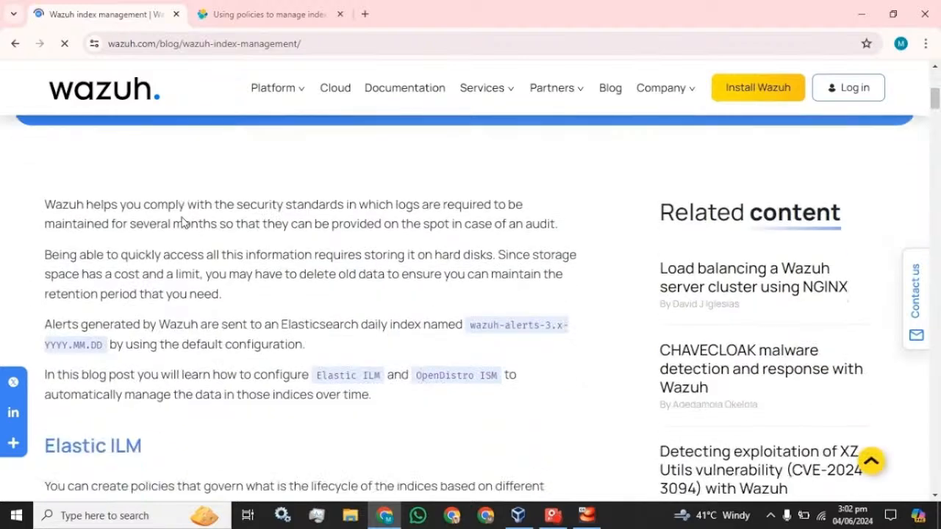
scroll(183, 222, down, 3)
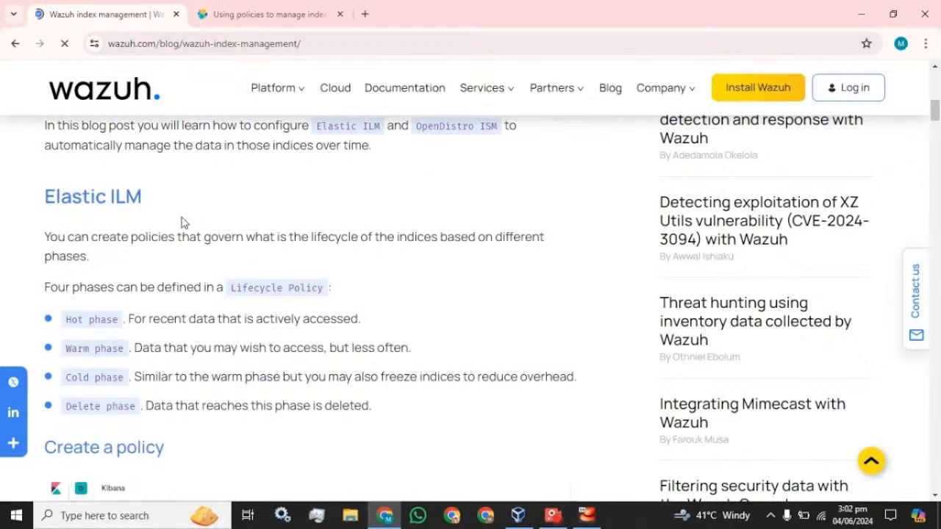
scroll(183, 222, down, 4)
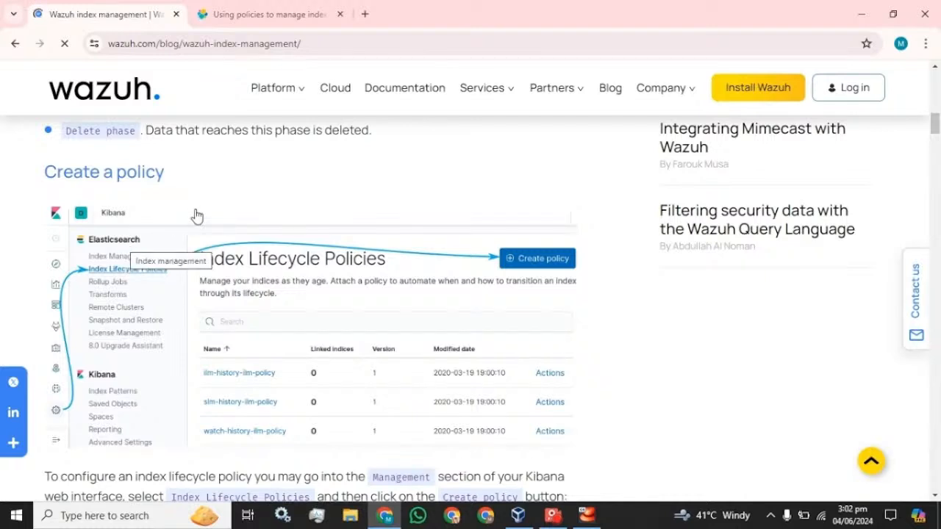
click(365, 15)
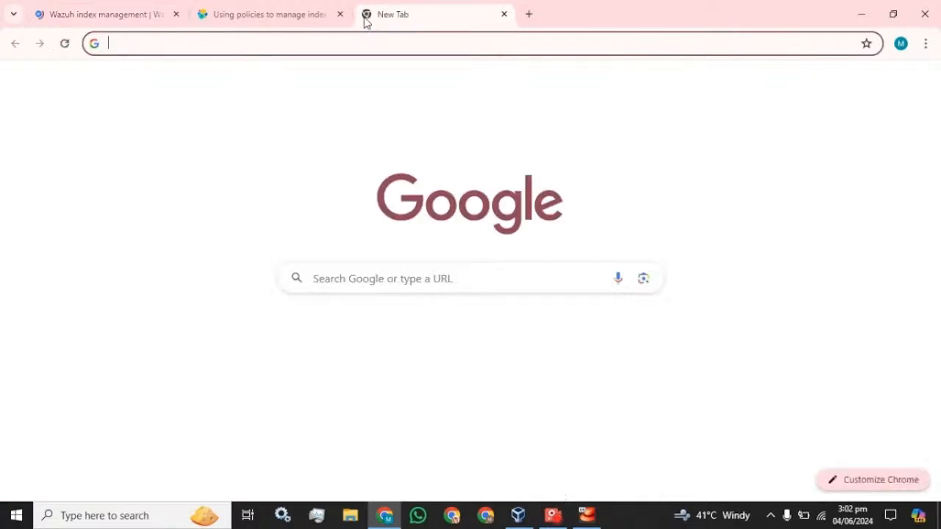
- Load the Wazuh login at 192.168.99.5 and sign in with the administrator username and password
text(ht)
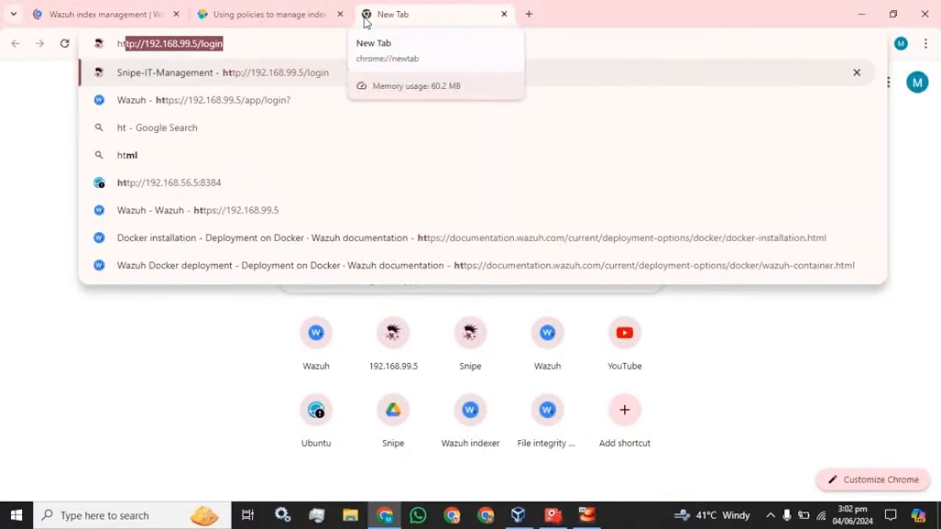
text(tps:)
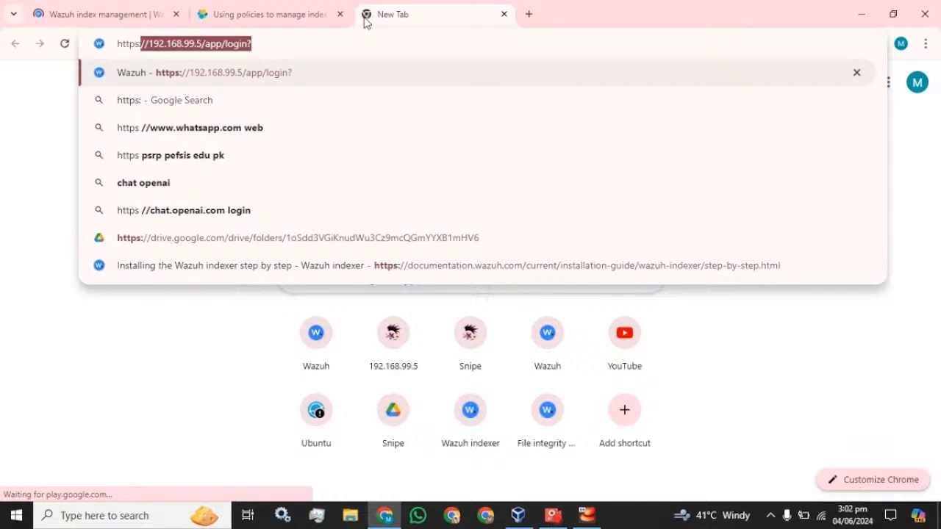
key(Return)
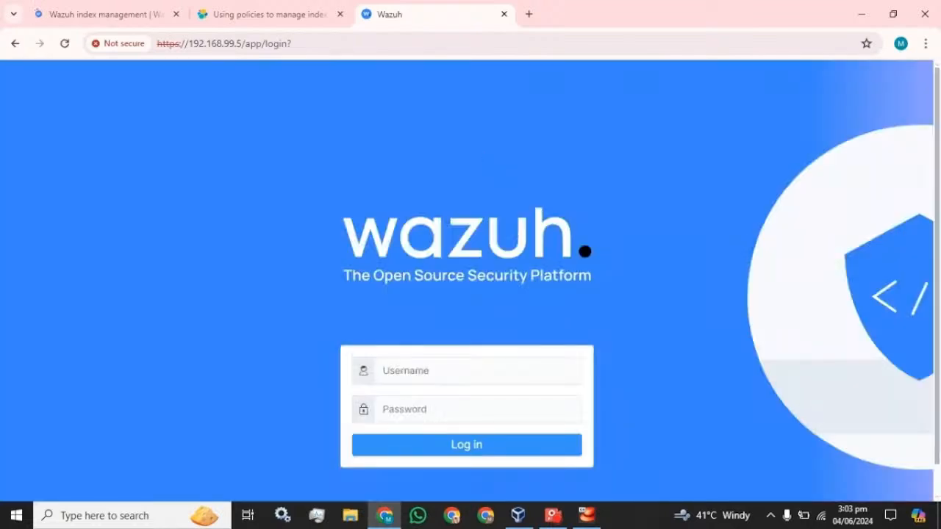
click(478, 370)
text(admin)
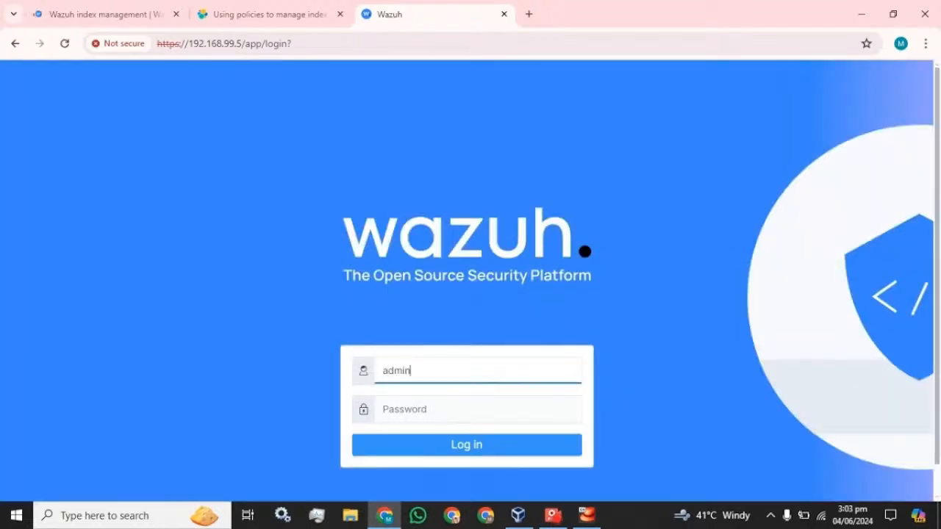
key(Tab)
text(a)
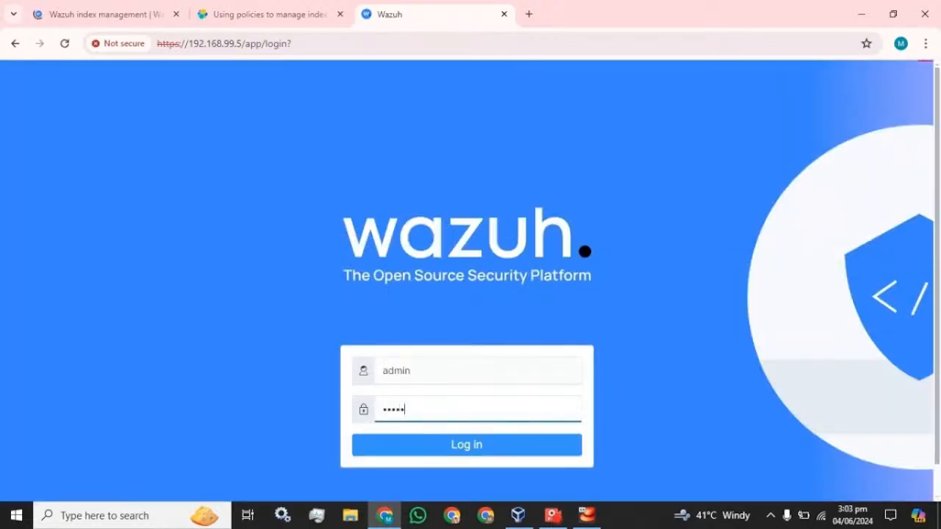
text(dmin)
key(Return)
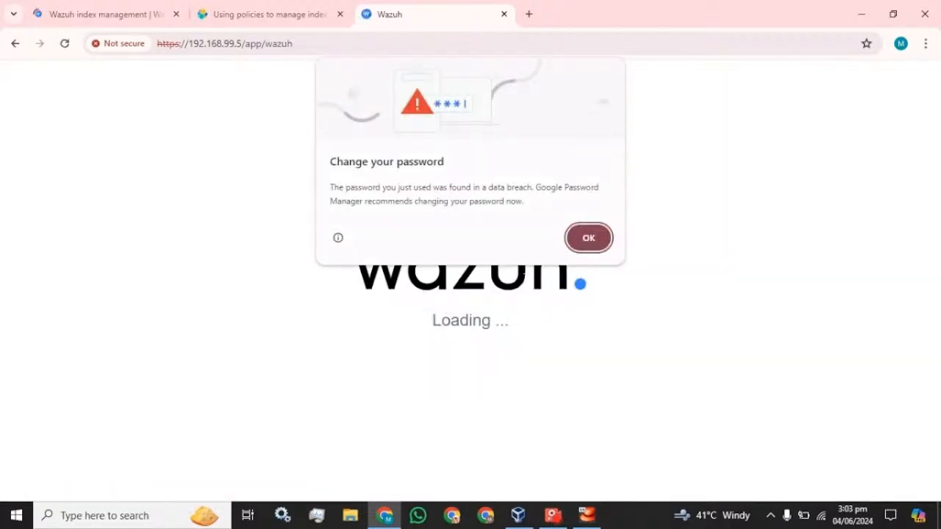
- Dismiss Chrome's 'Change your password' warning and let the Wazuh health check run
click(585, 248)
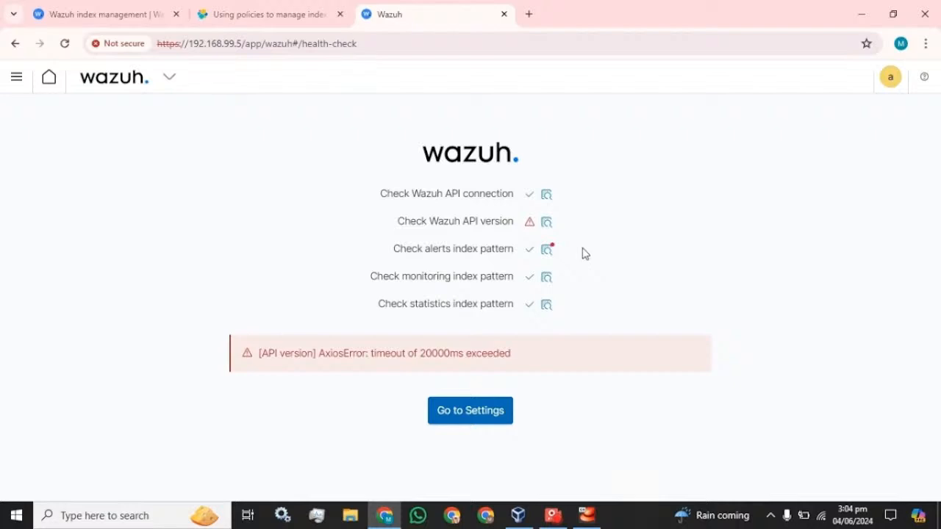
- Reload past the 'Something went wrong' error to reach the Modules overview
click(64, 43)
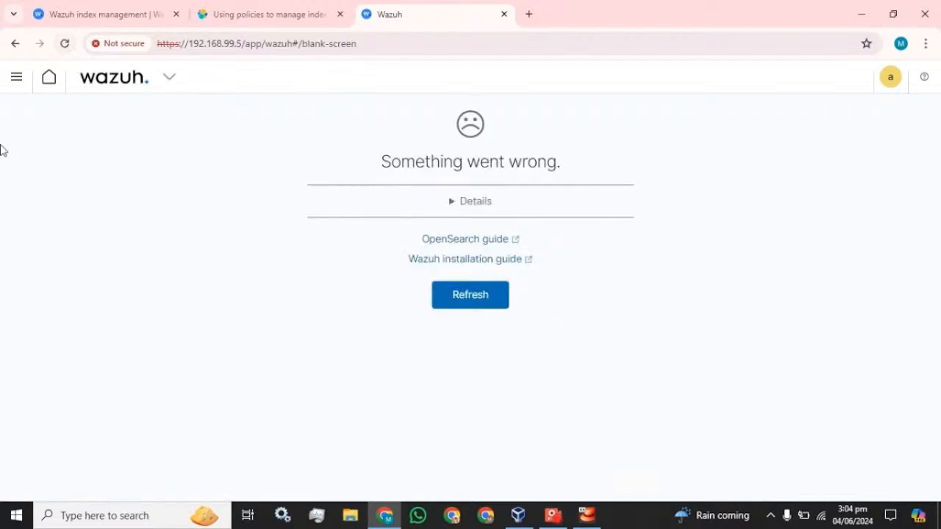
click(487, 302)
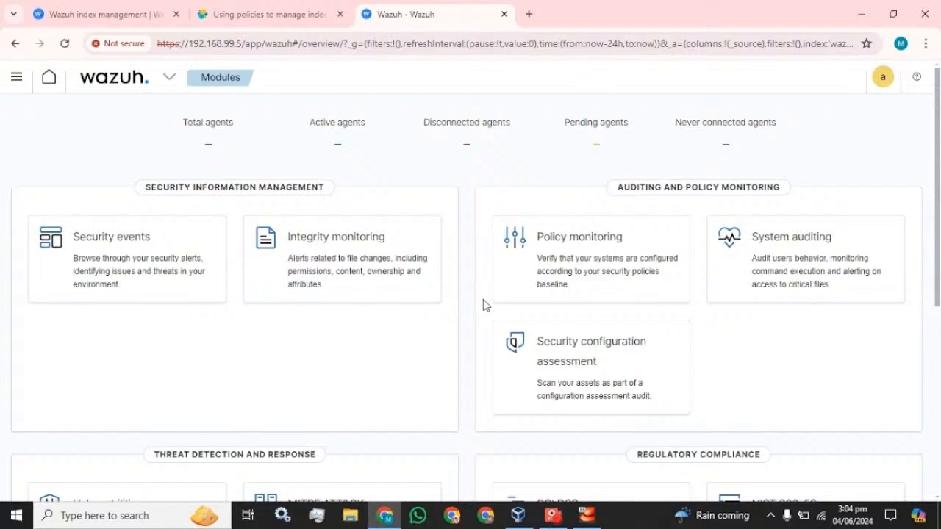
- Navigate the main menu to OpenSearch Plugins > Index Management
click(15, 78)
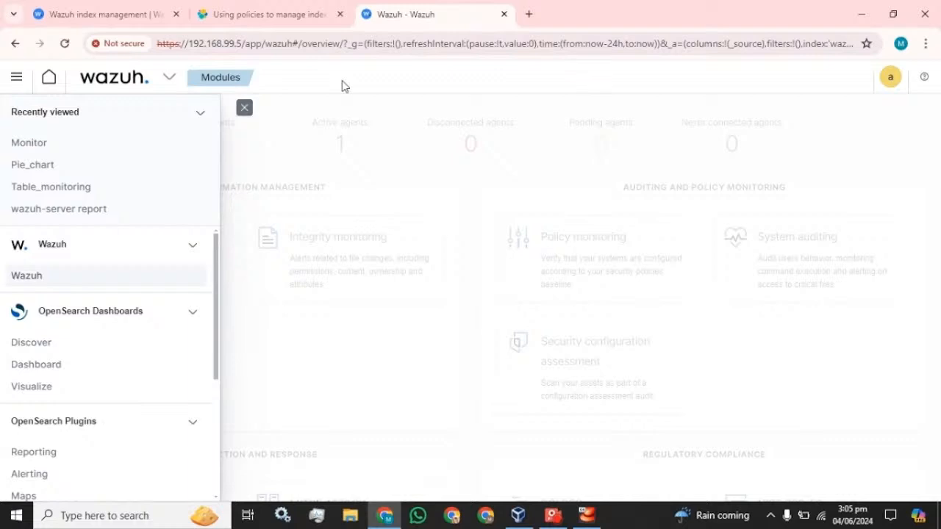
click(245, 111)
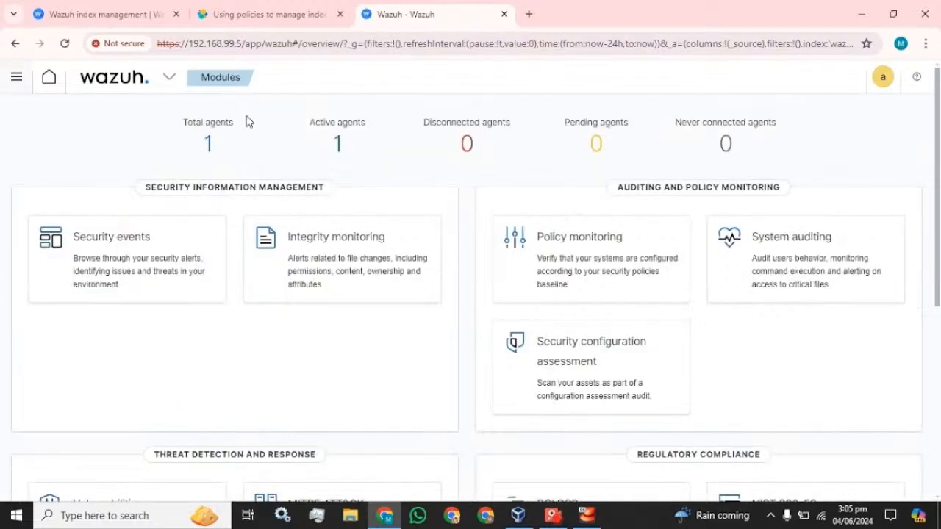
click(16, 82)
scroll(42, 254, down, 3)
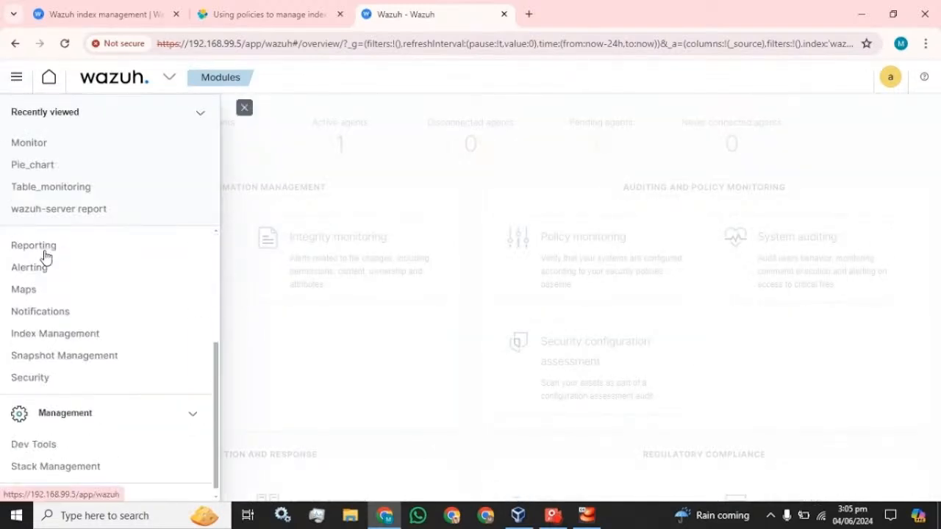
click(55, 325)
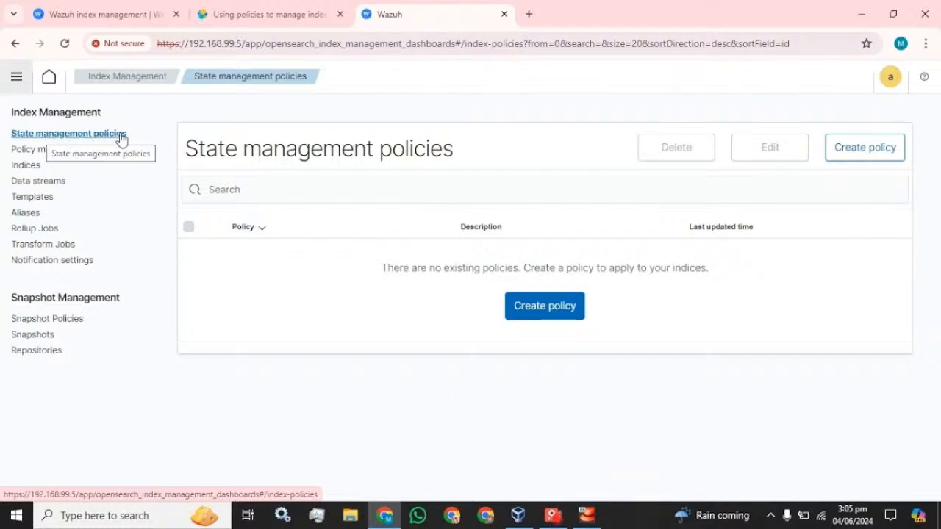
- List the 11 indices, select wazuh-alerts-4.x-2024.05.30, and show its Actions menu
click(43, 152)
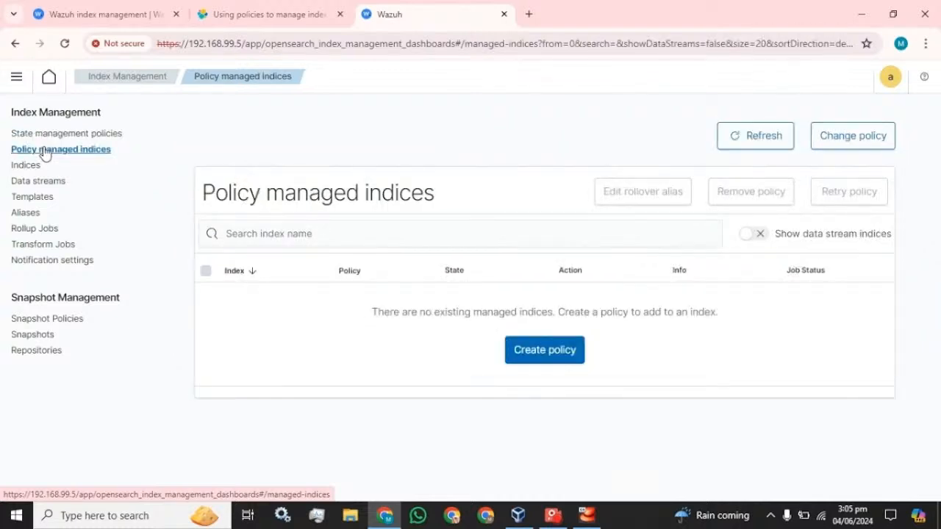
click(20, 167)
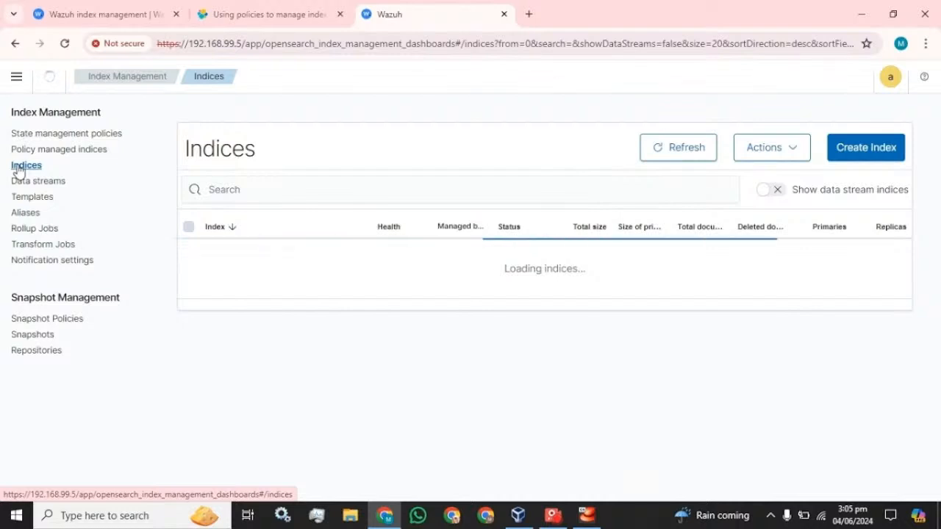
scroll(348, 390, down, 3)
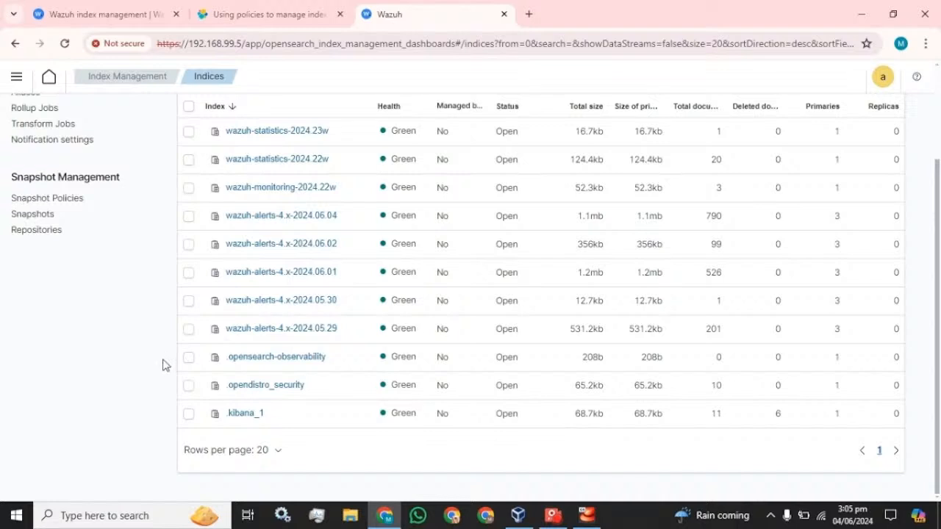
scroll(188, 431, up, 3)
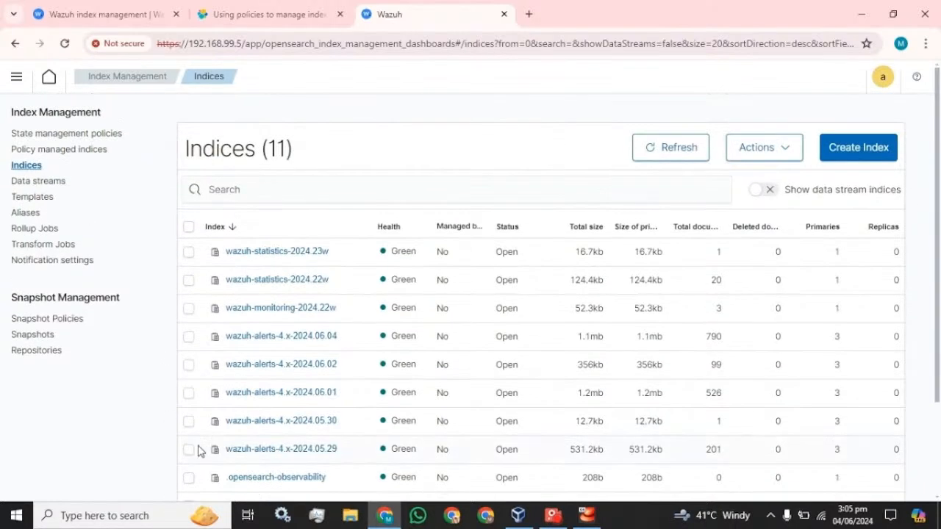
scroll(198, 451, down, 2)
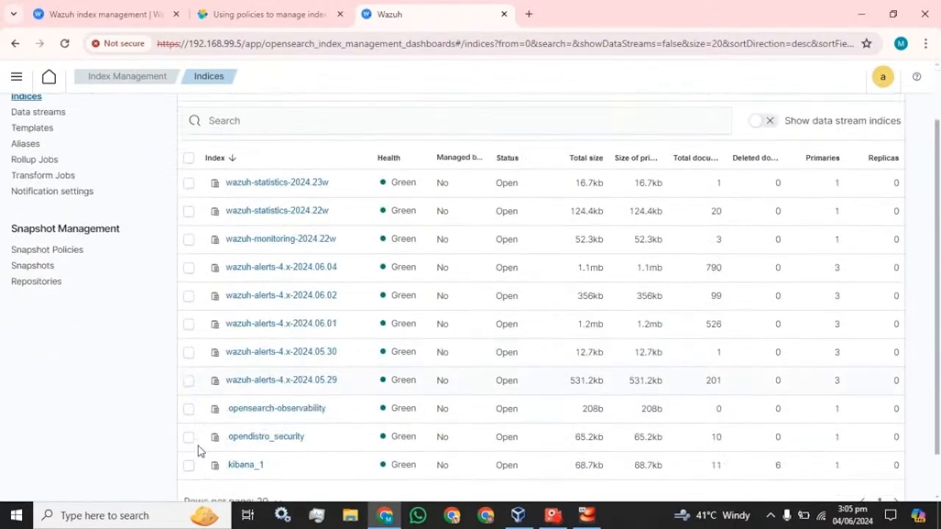
click(189, 353)
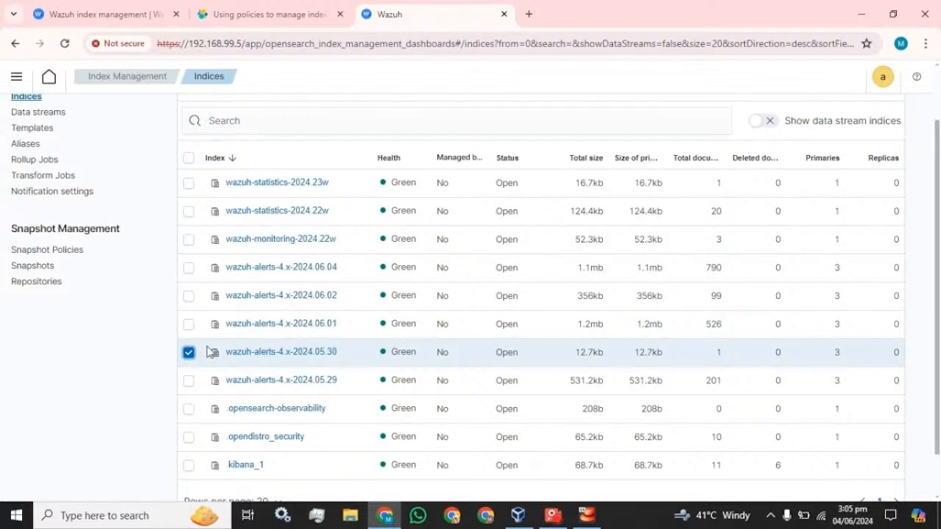
scroll(207, 352, up, 2)
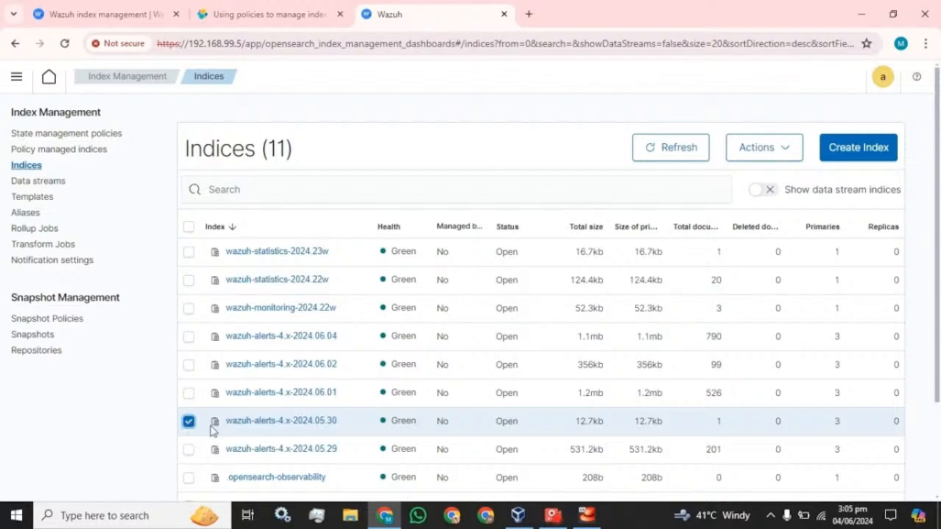
click(769, 156)
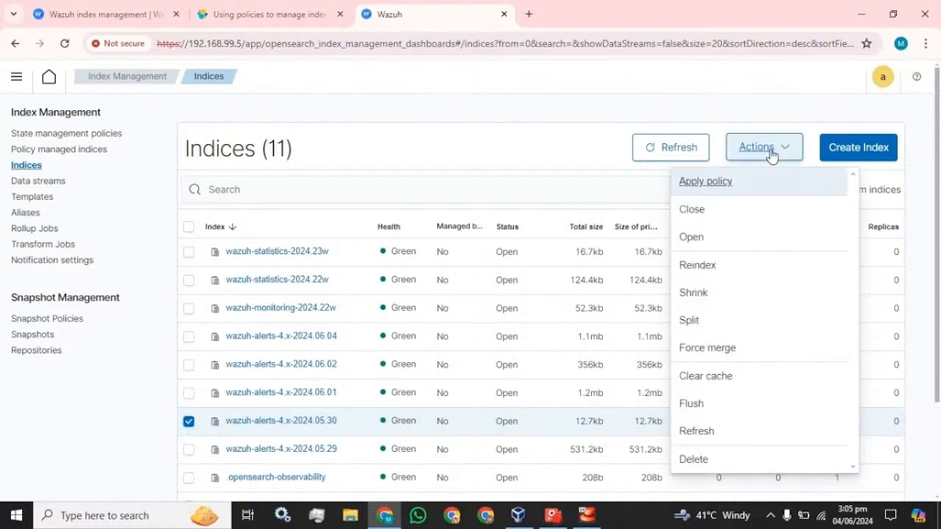
- Go through the Delete confirmation for wazuh-alerts-4.x-2024.05.30, selecting the word 'delete'
click(694, 460)
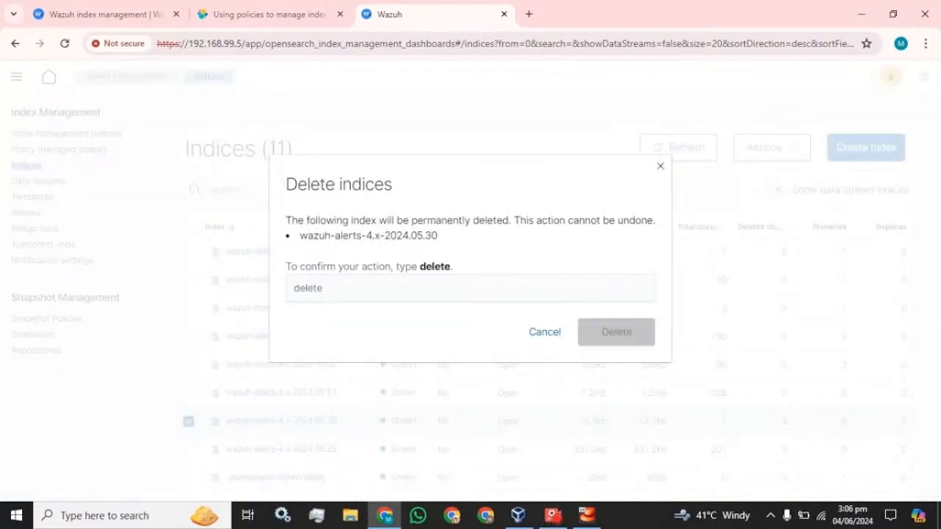
double_click(434, 266)
click(470, 288)
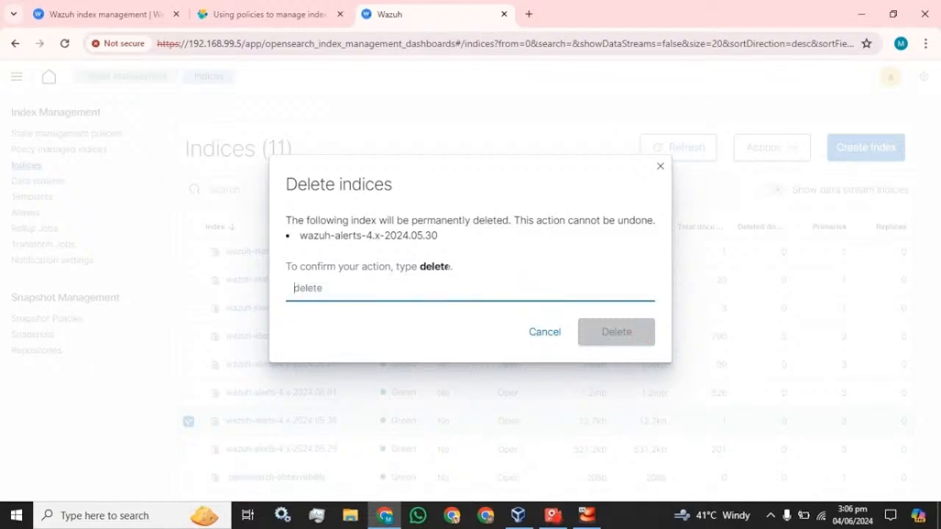
drag(449, 267, 455, 288)
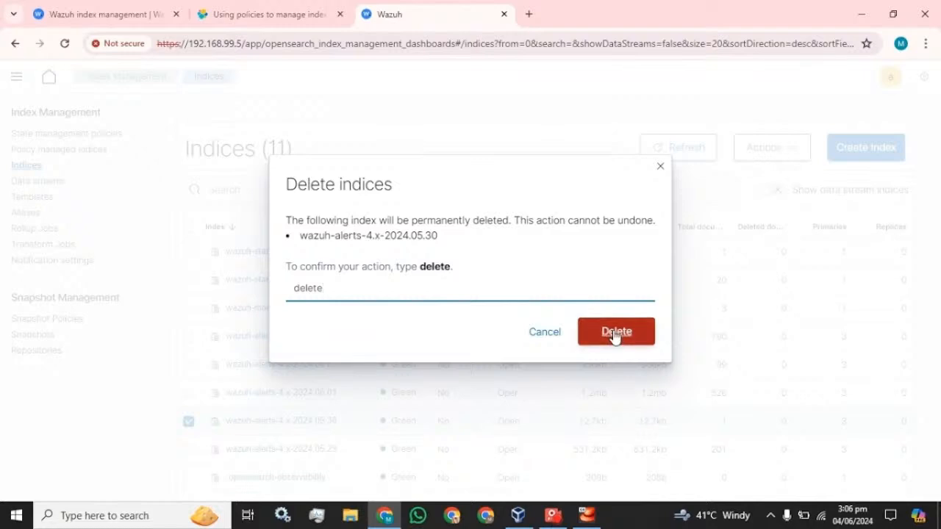
click(660, 166)
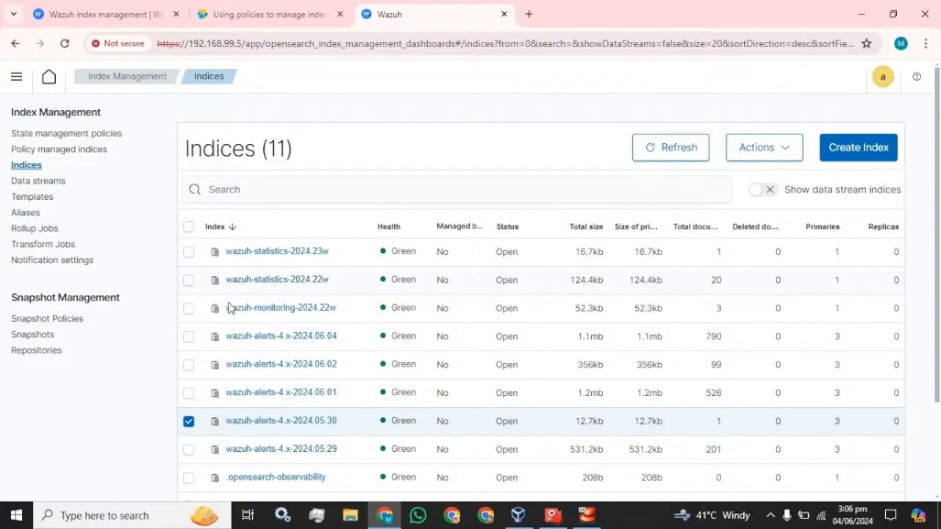
- Start a new policy in the visual editor from the State management policies page
click(62, 136)
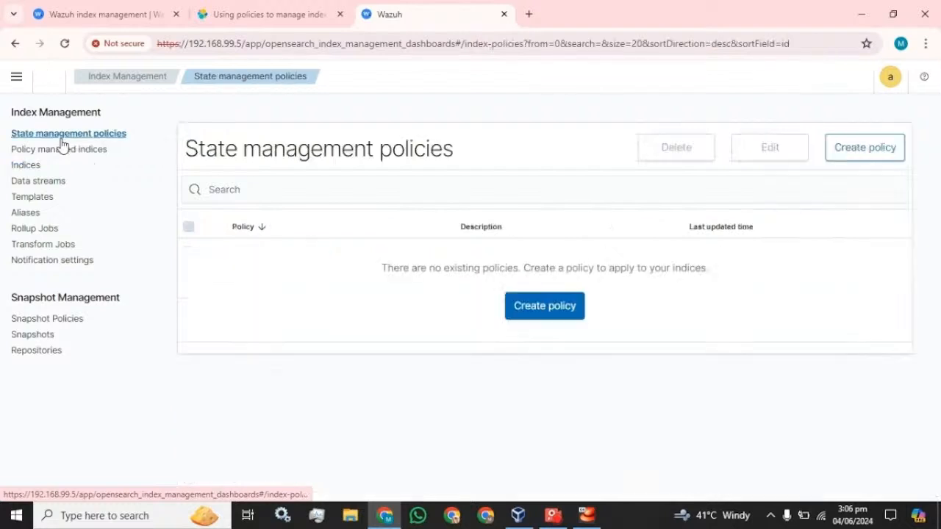
click(545, 305)
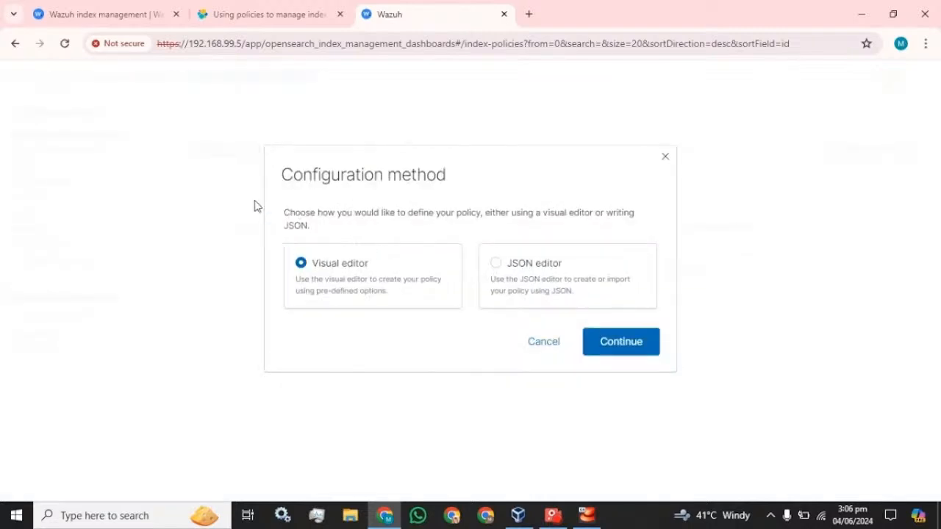
click(607, 341)
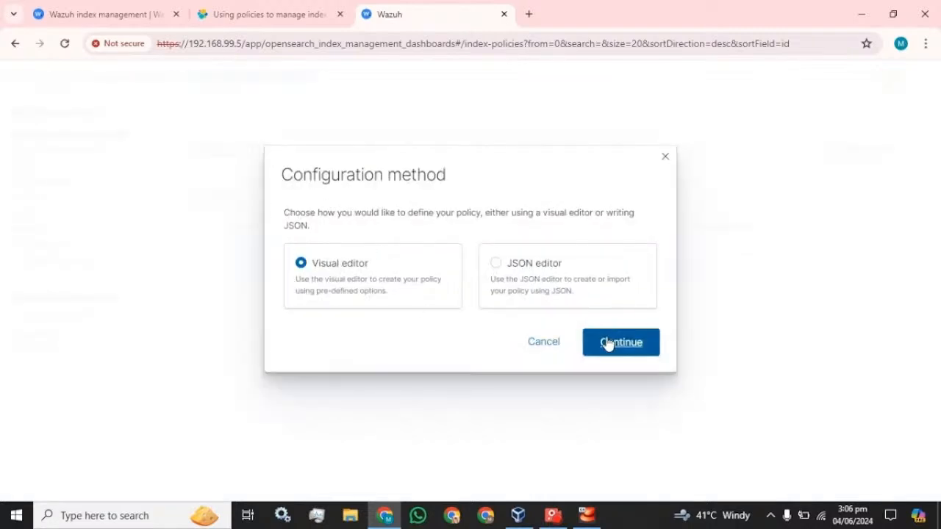
scroll(340, 307, down, 3)
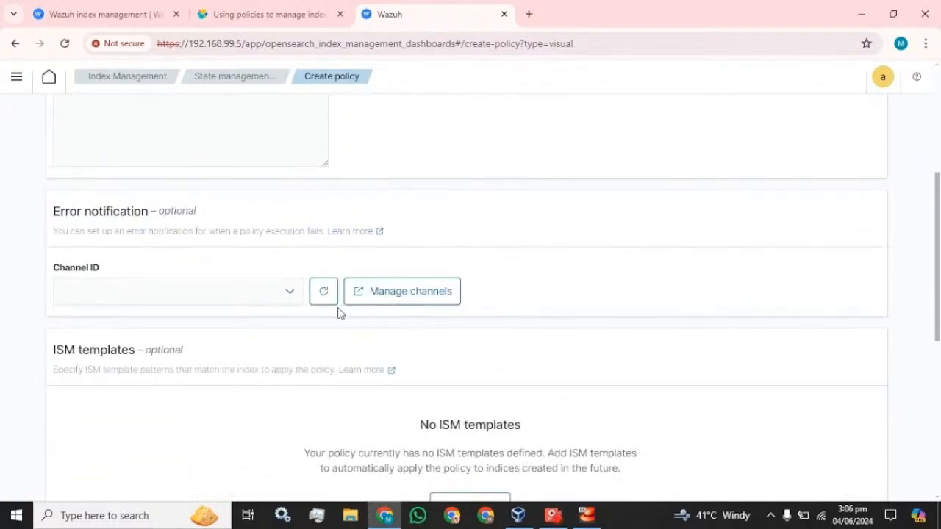
scroll(254, 318, up, 4)
- Enter Policy_01 as the policy ID and replace the description with Policy_01
click(190, 279)
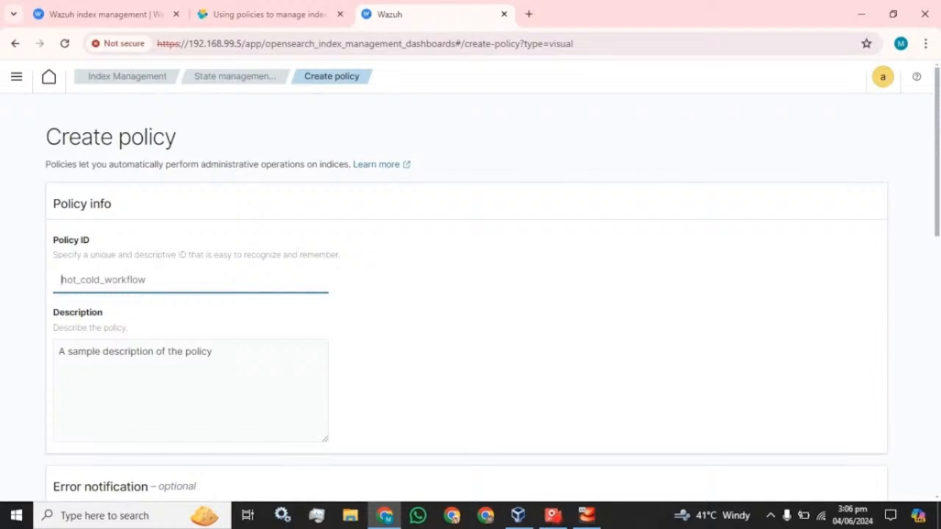
text(Pol)
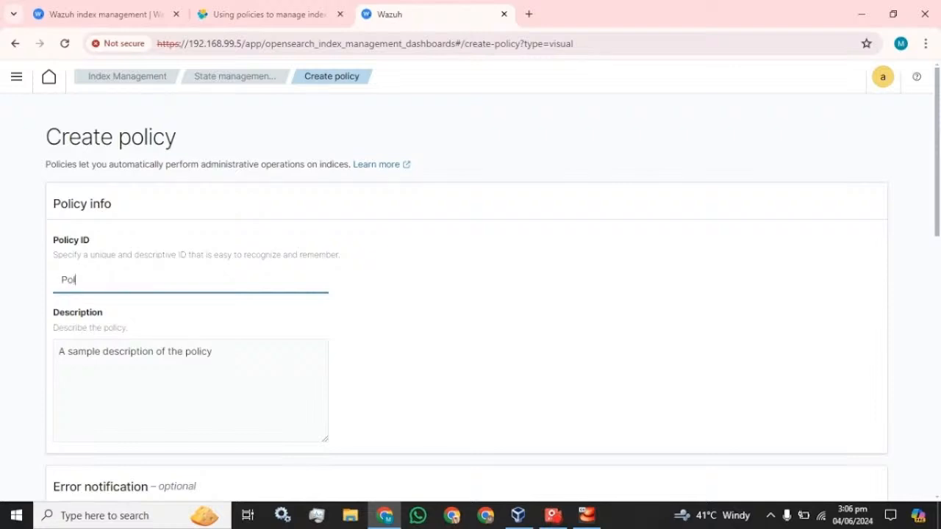
text(icy_)
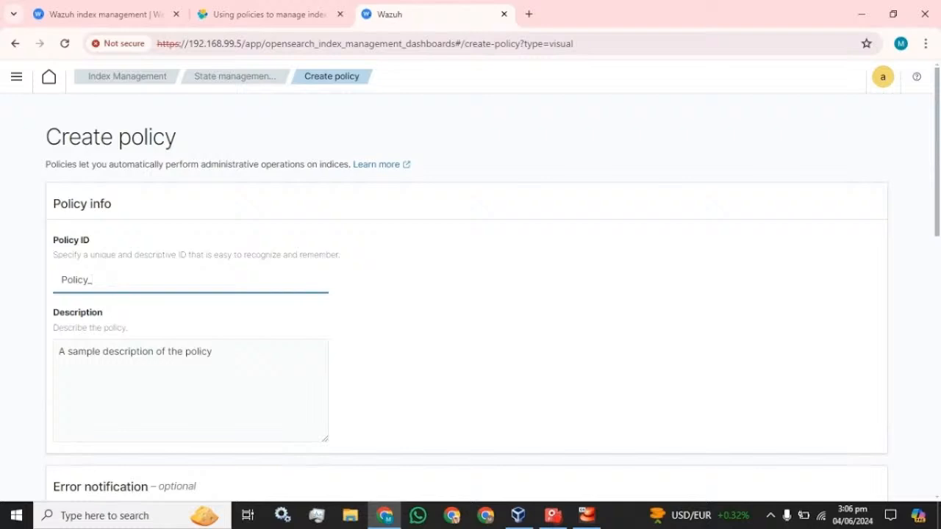
text(01)
key(ctrl+a)
key(ctrl+c)
click(102, 351)
key(ctrl+v)
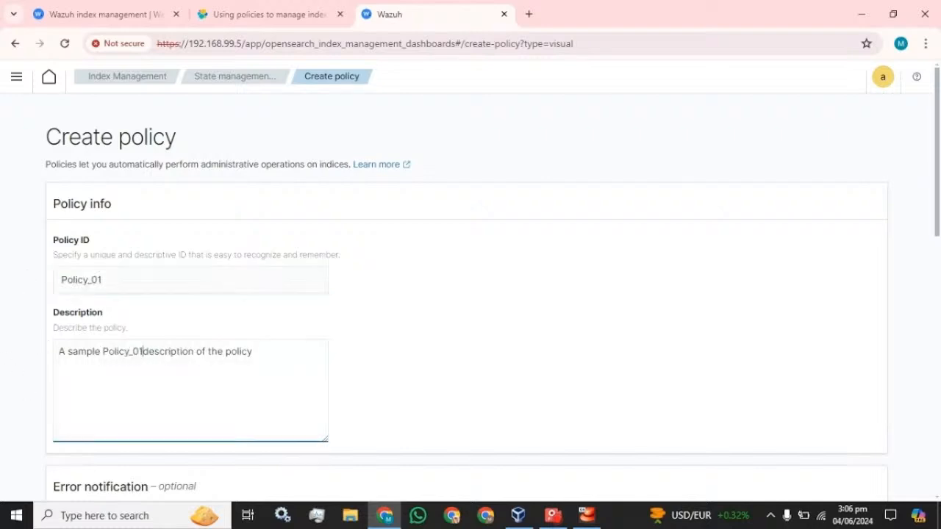
key(ctrl+a)
key(ctrl+v)
- Check the Initial state choices and the no-templates message on the draft form
scroll(134, 335, down, 4)
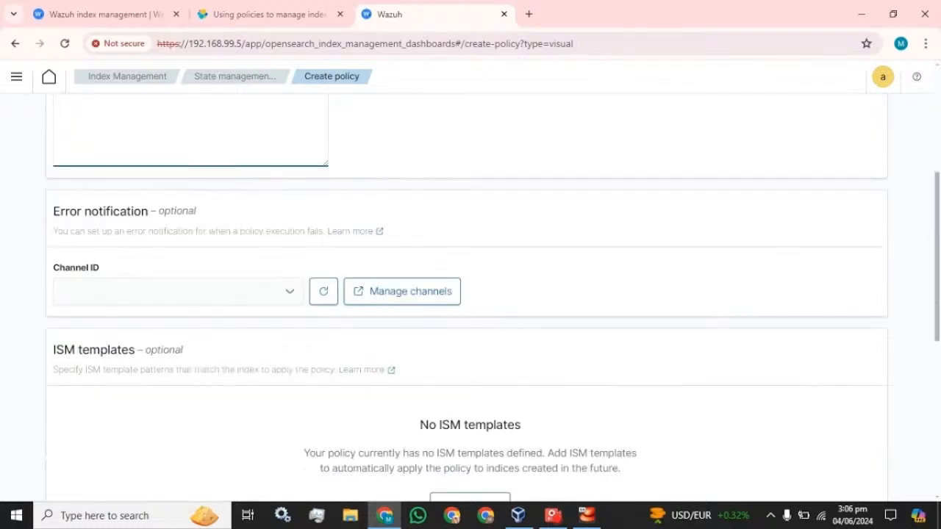
scroll(134, 335, down, 5)
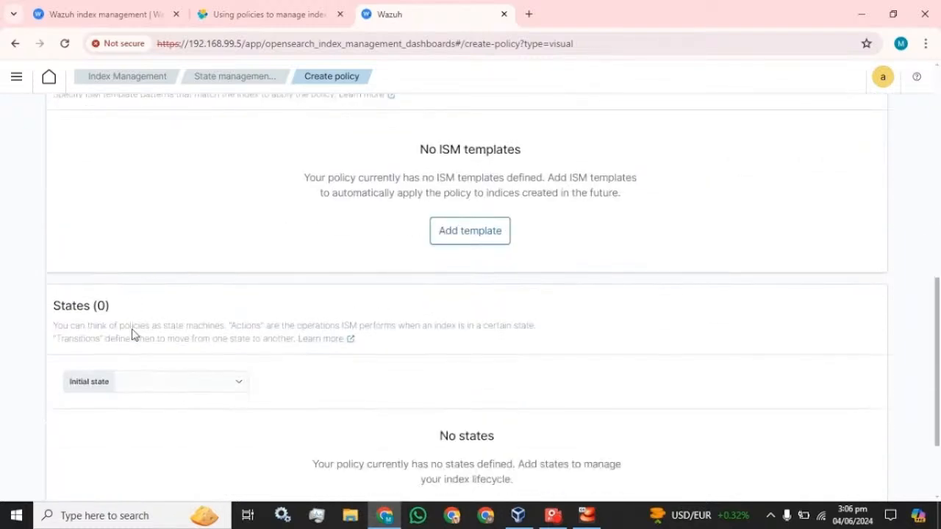
scroll(134, 335, down, 2)
click(178, 266)
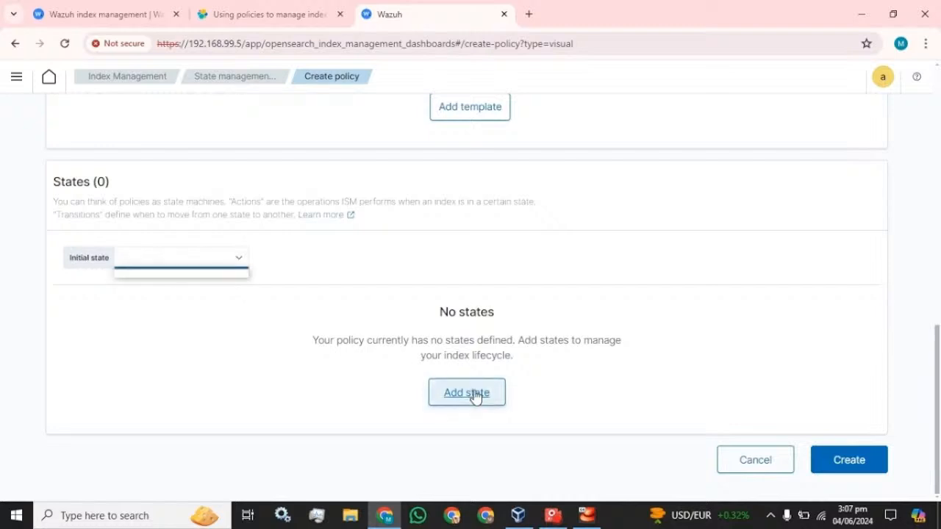
scroll(388, 340, up, 3)
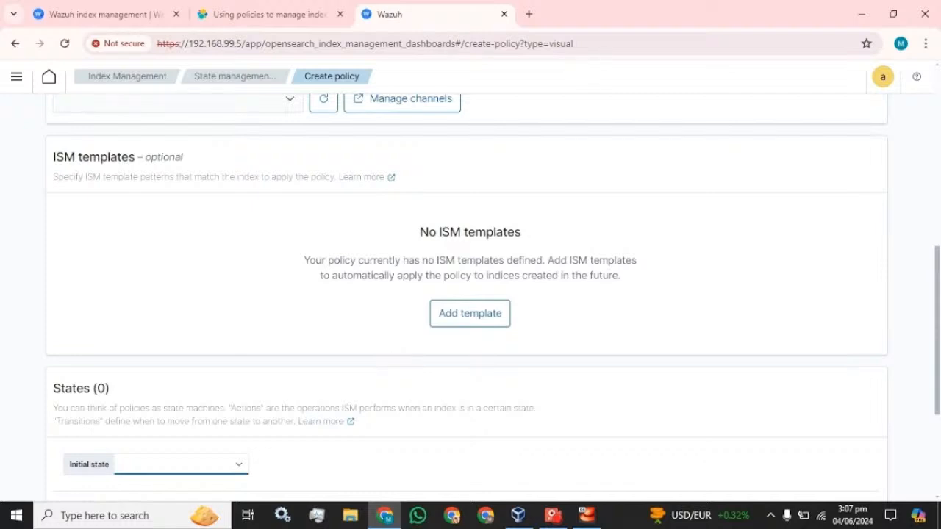
drag(304, 260, 500, 260)
drag(513, 260, 554, 260)
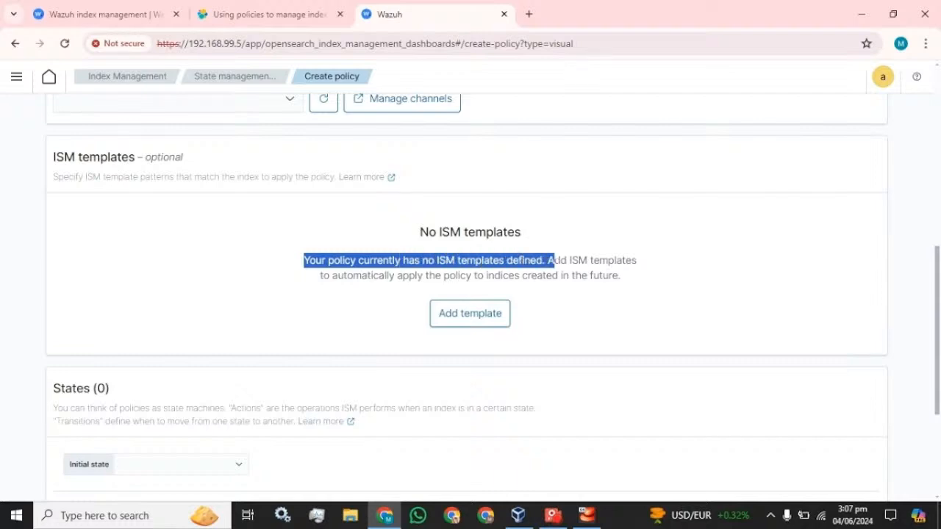
click(626, 258)
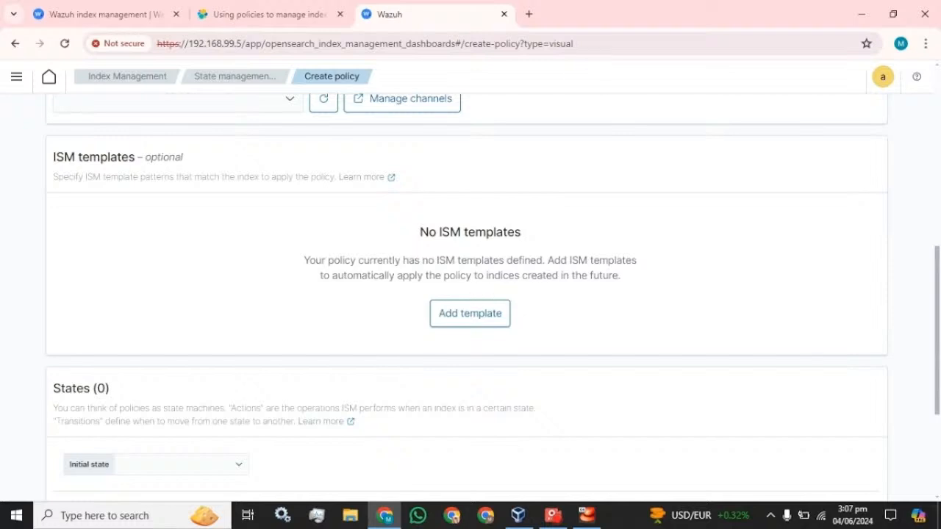
- Add an ISM template row, then cancel the draft back to the empty policies list
scroll(315, 235, up, 3)
scroll(433, 399, down, 3)
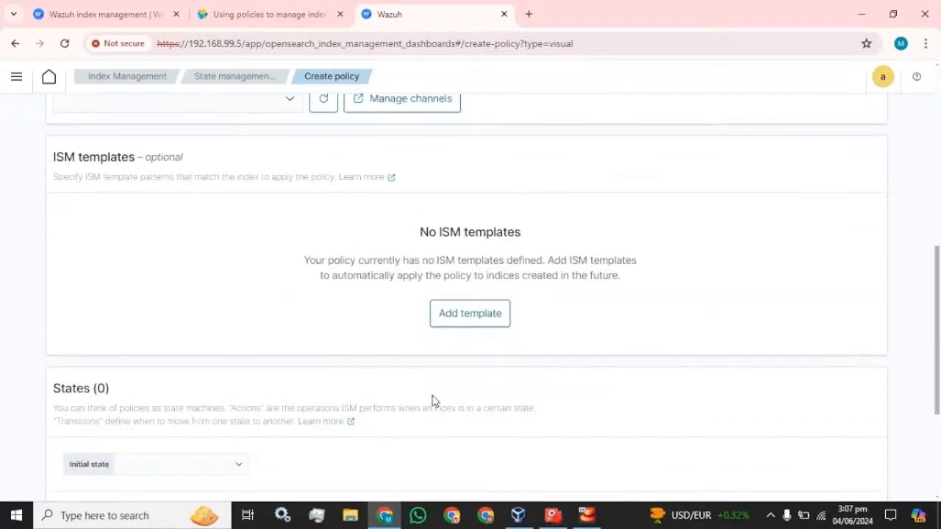
click(464, 308)
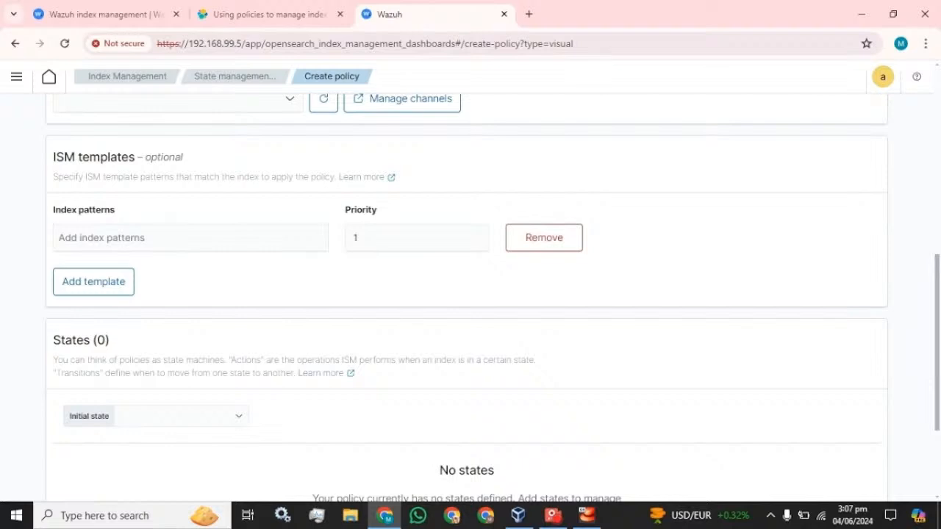
click(189, 237)
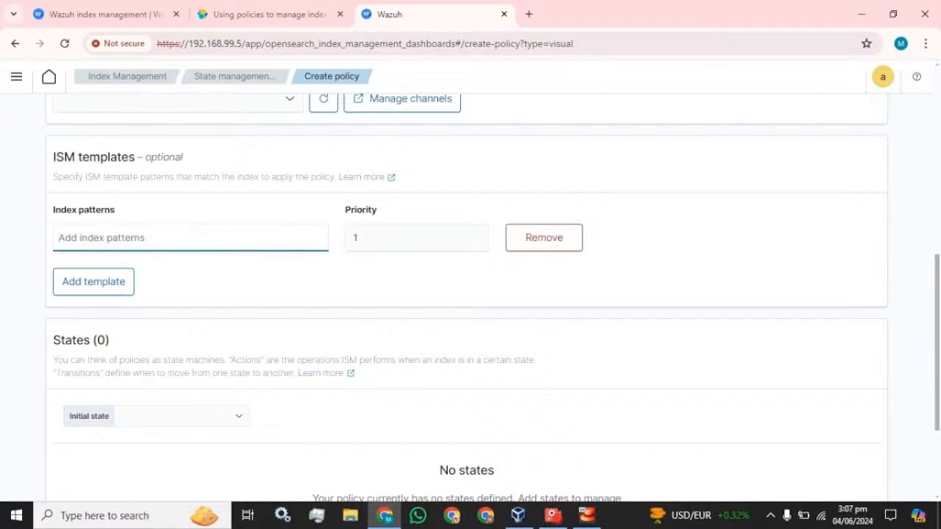
scroll(247, 306, down, 3)
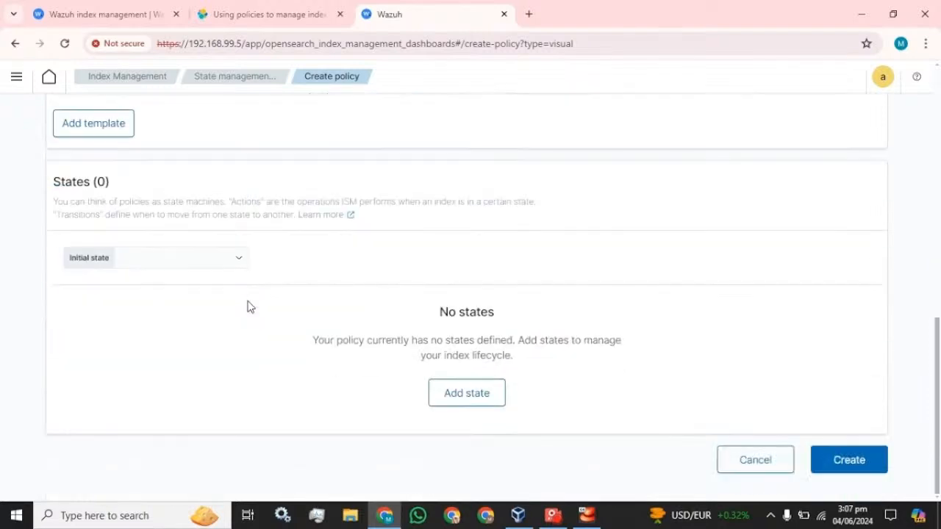
click(209, 266)
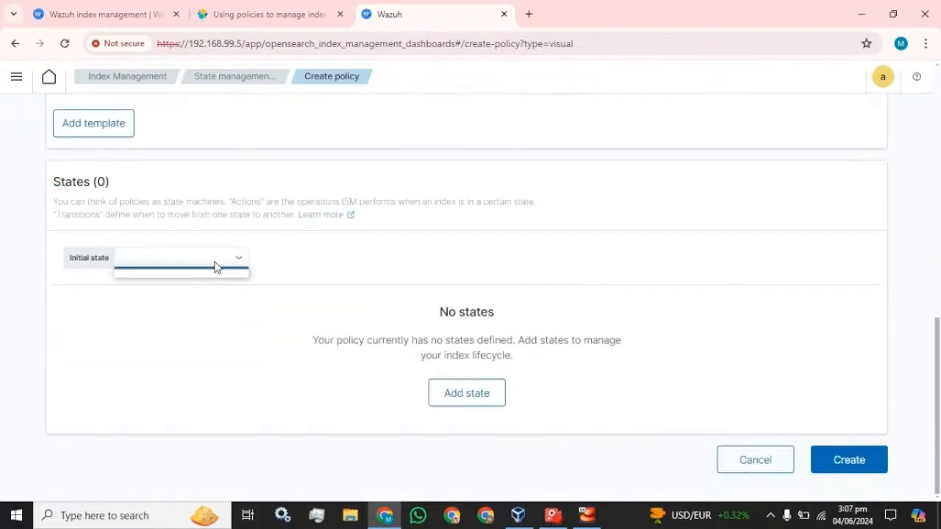
click(764, 462)
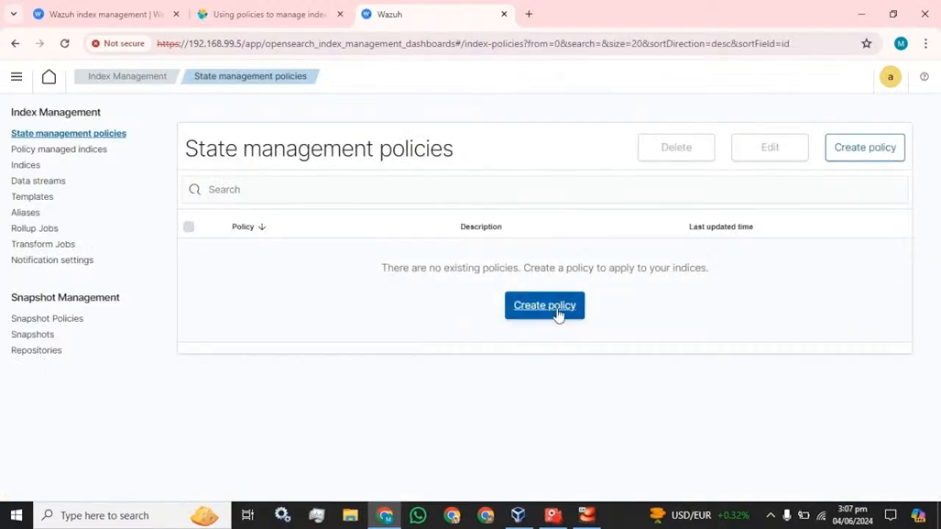
- Create a fresh visual-editor policy with both ID and description set to Policy_01
click(557, 312)
click(605, 341)
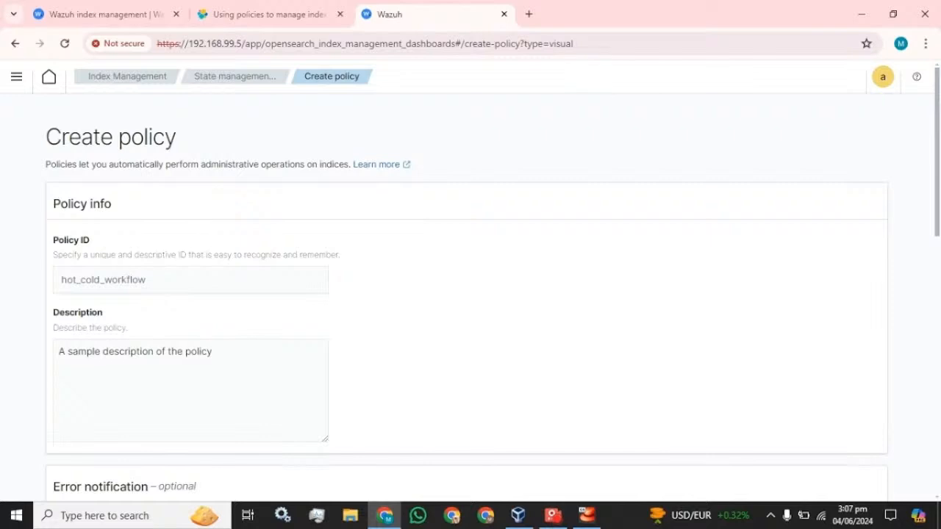
click(62, 279)
text(Policy_01)
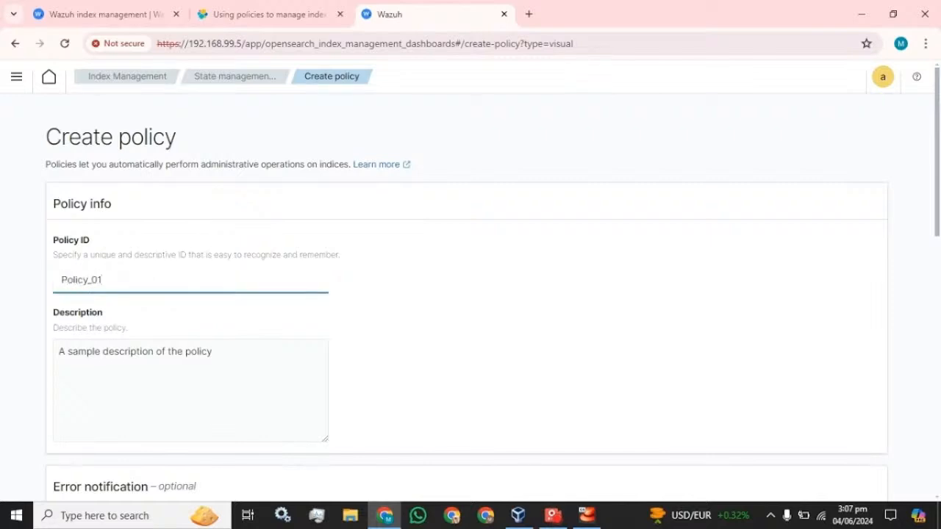
key(ctrl+a)
double_click(131, 351)
key(ctrl+a)
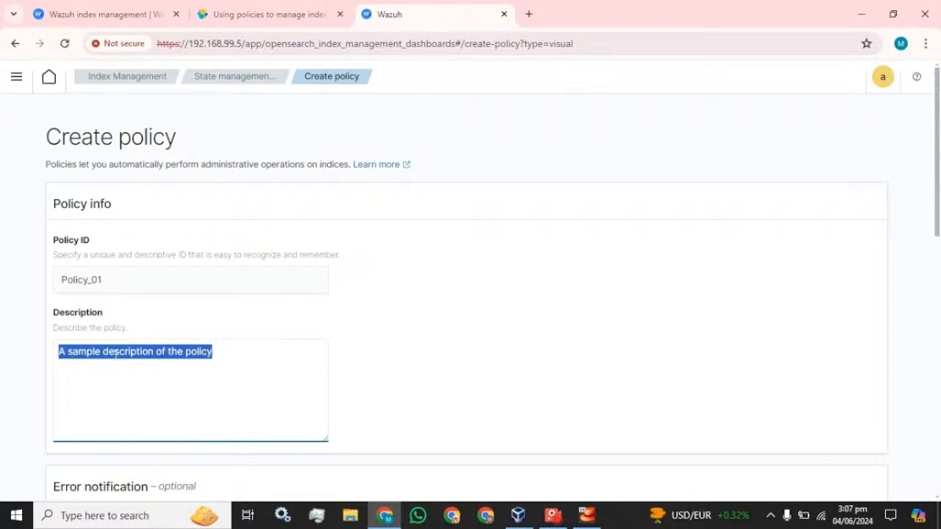
key(ctrl+v)
scroll(470, 294, down, 10)
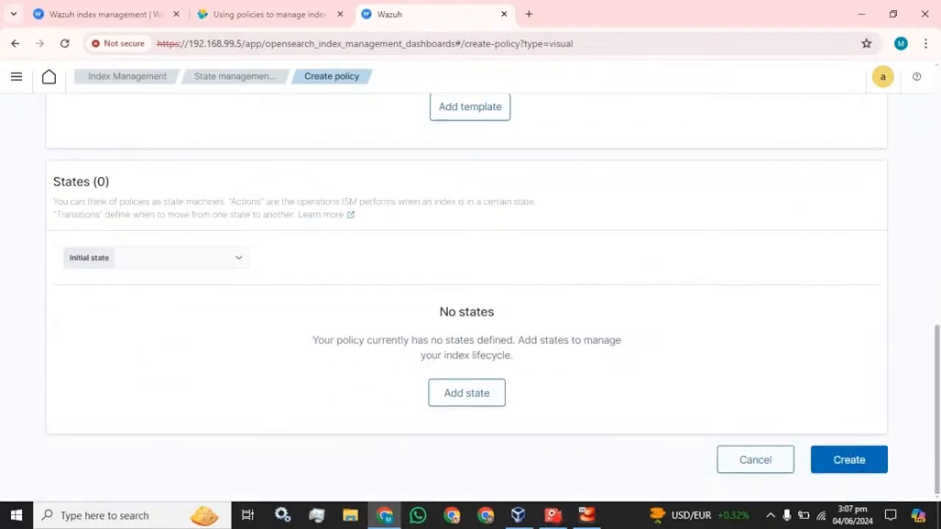
- Add a state named State_01 with a Delete action
click(474, 397)
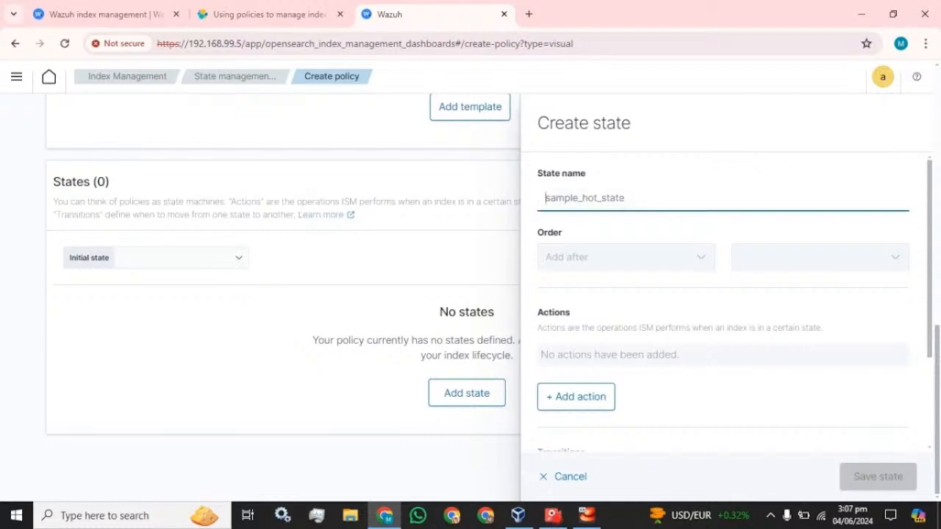
text(State)
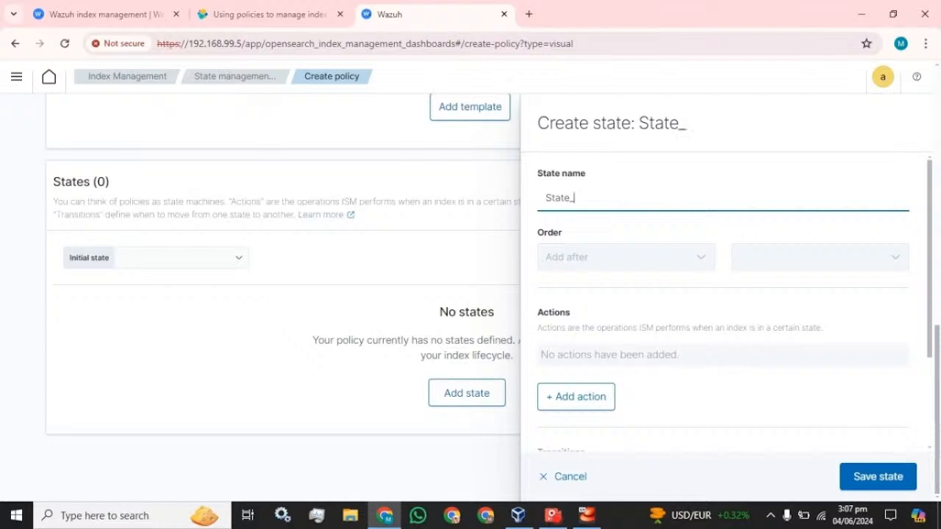
text(_01)
click(568, 257)
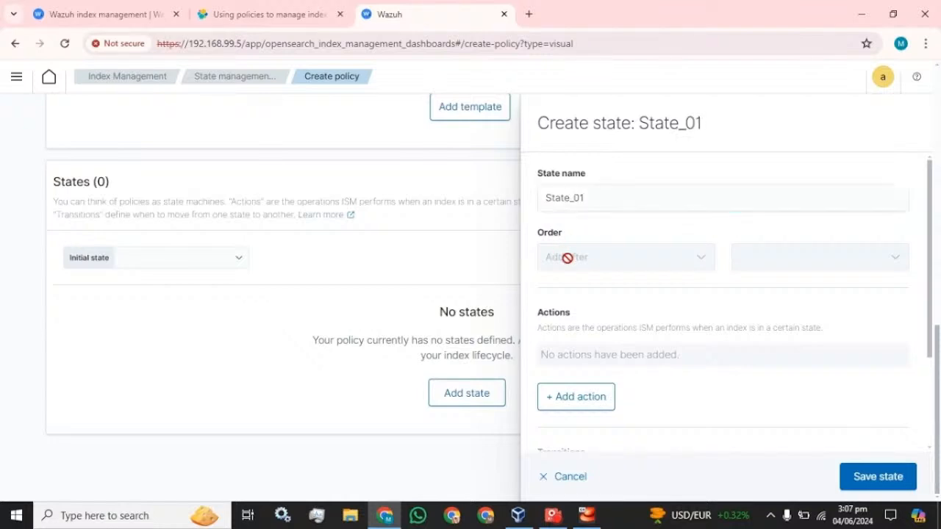
scroll(580, 280, down, 1)
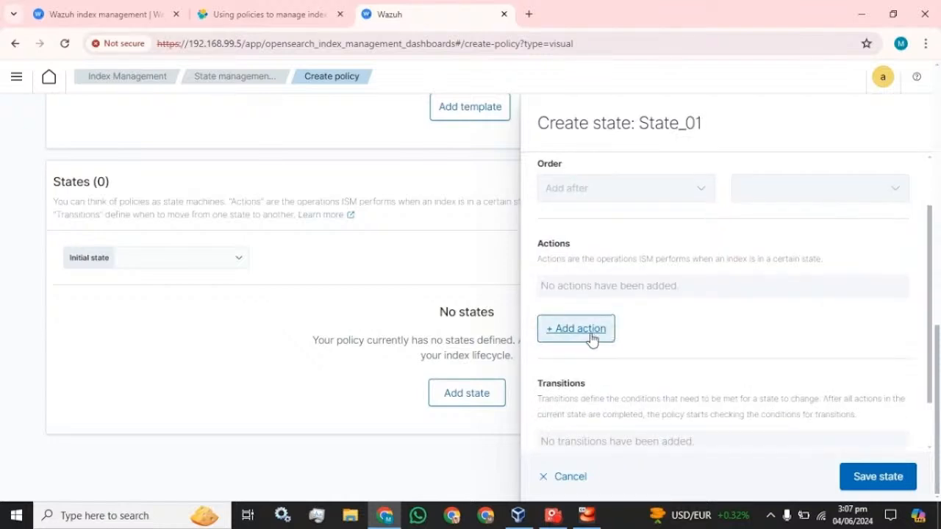
click(593, 336)
click(633, 266)
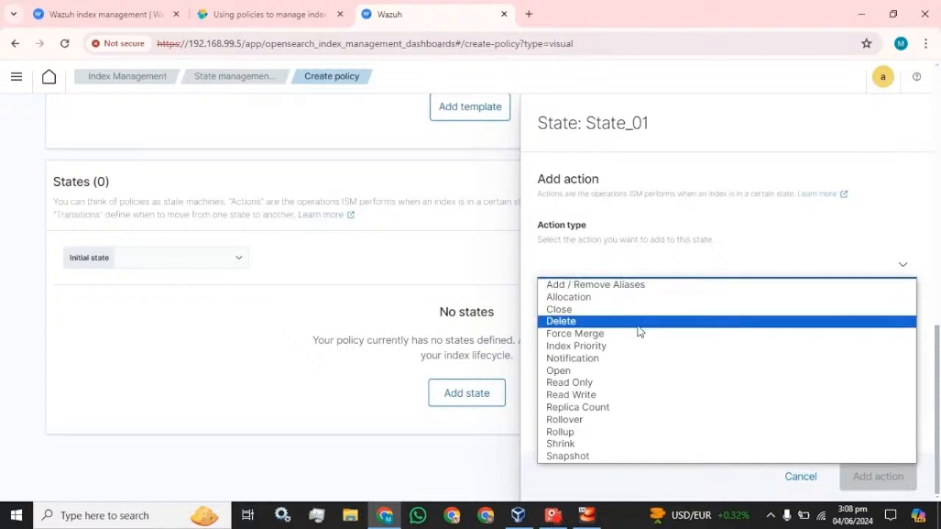
click(580, 324)
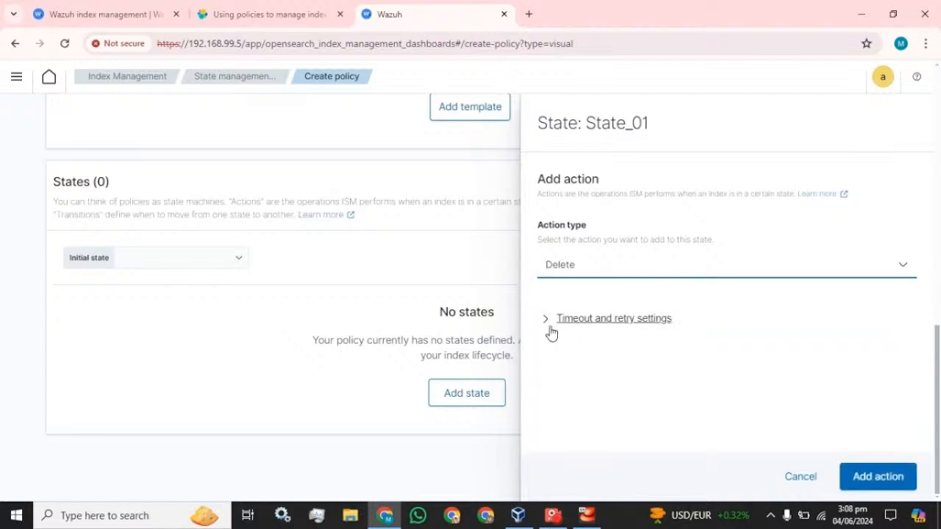
click(876, 479)
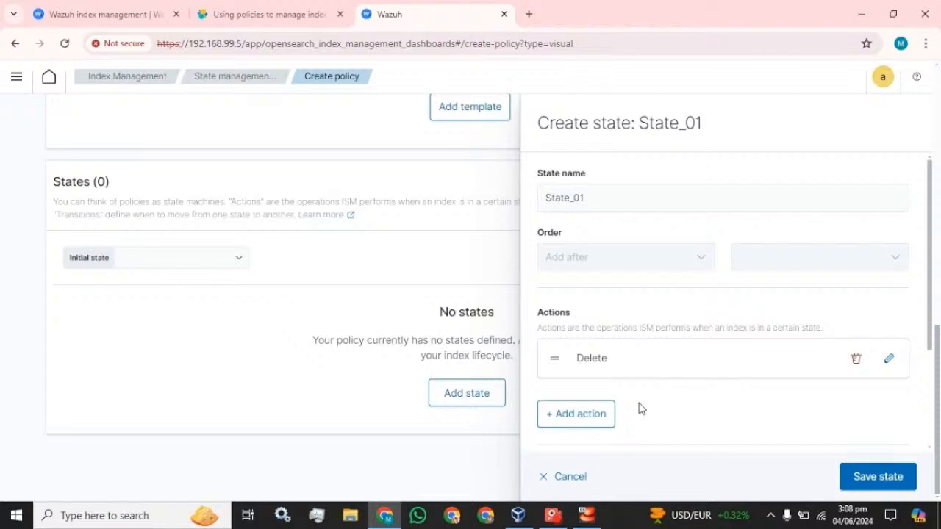
- Add a Shrink action to State_01 and save it as the initial state
click(551, 416)
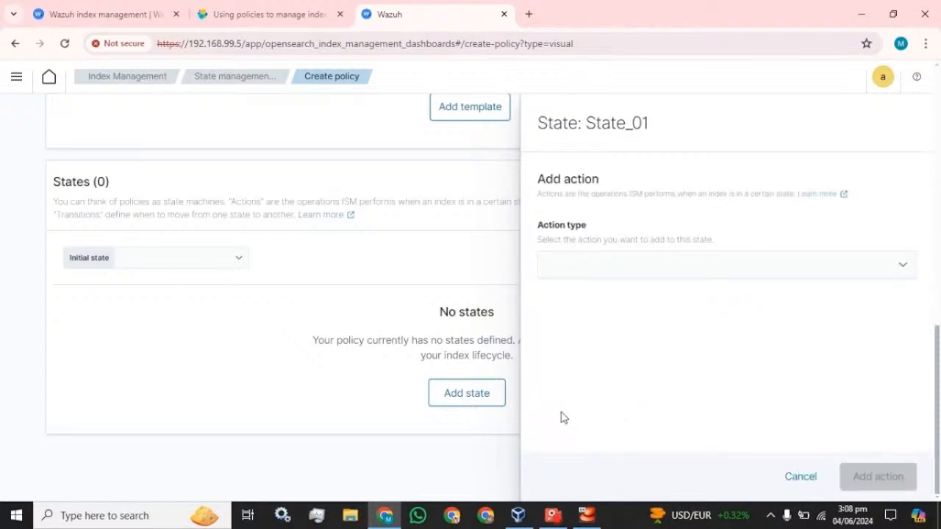
click(584, 269)
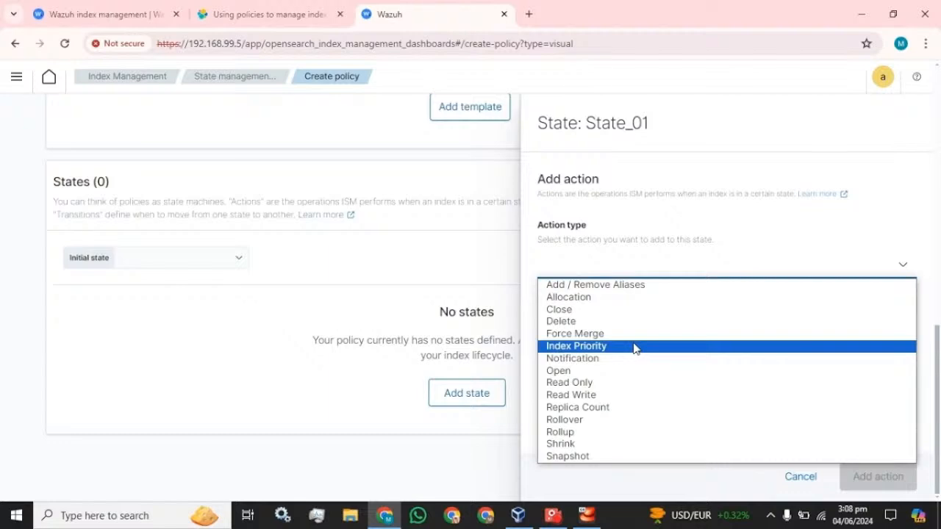
click(596, 451)
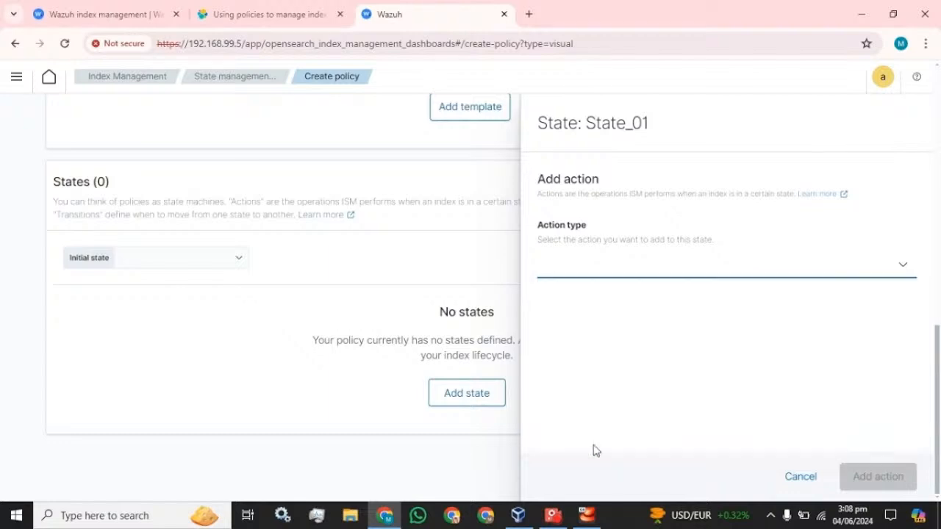
scroll(724, 301, down, 3)
scroll(724, 302, up, 4)
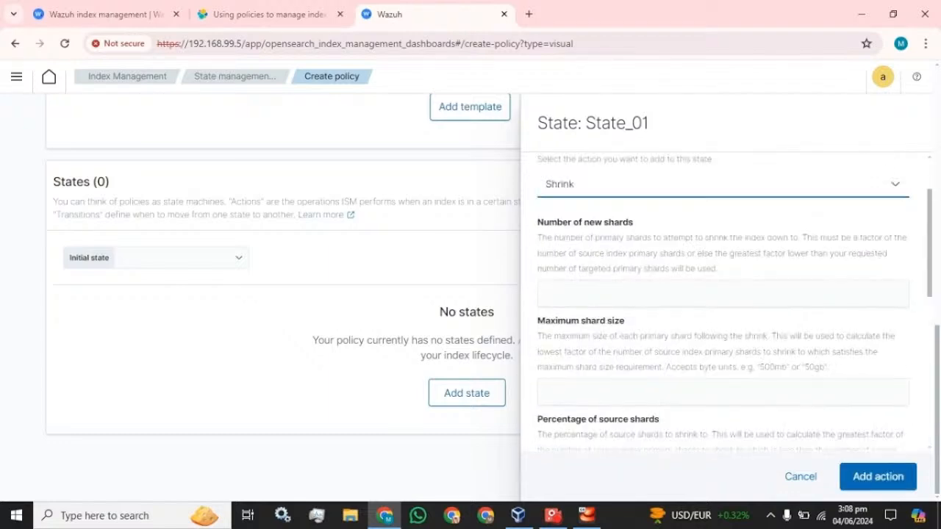
scroll(724, 302, down, 3)
scroll(724, 302, down, 3)
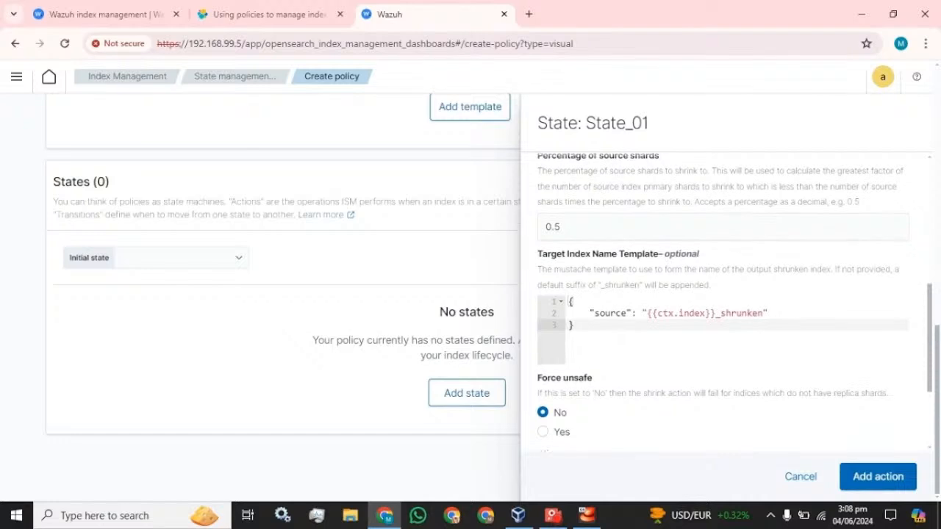
click(880, 477)
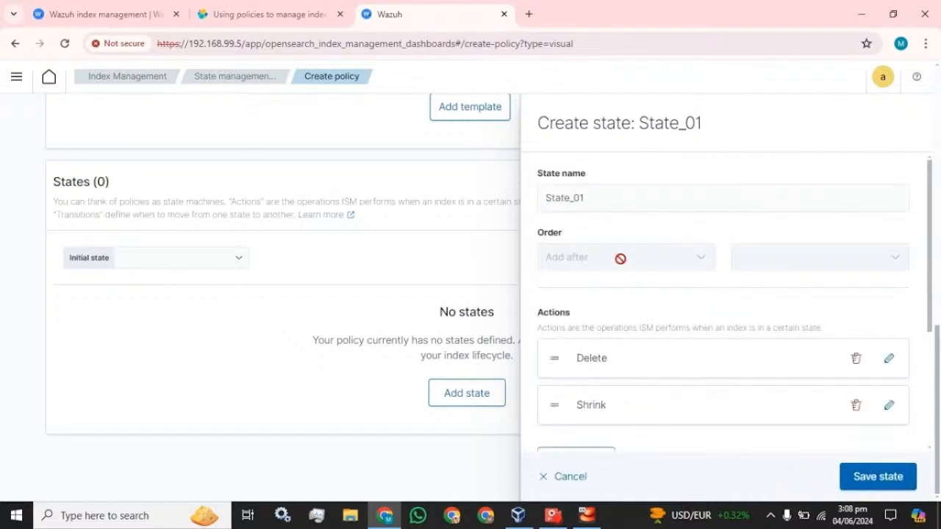
scroll(661, 308, down, 2)
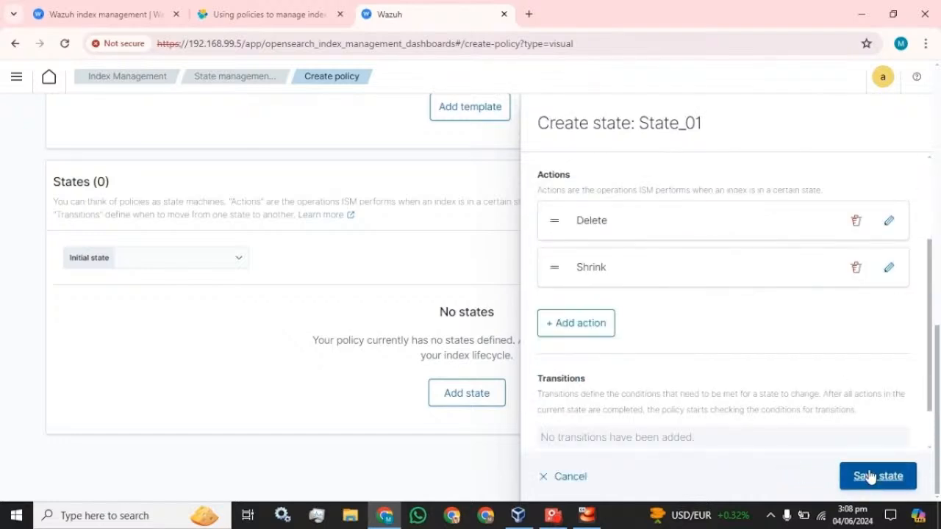
click(869, 476)
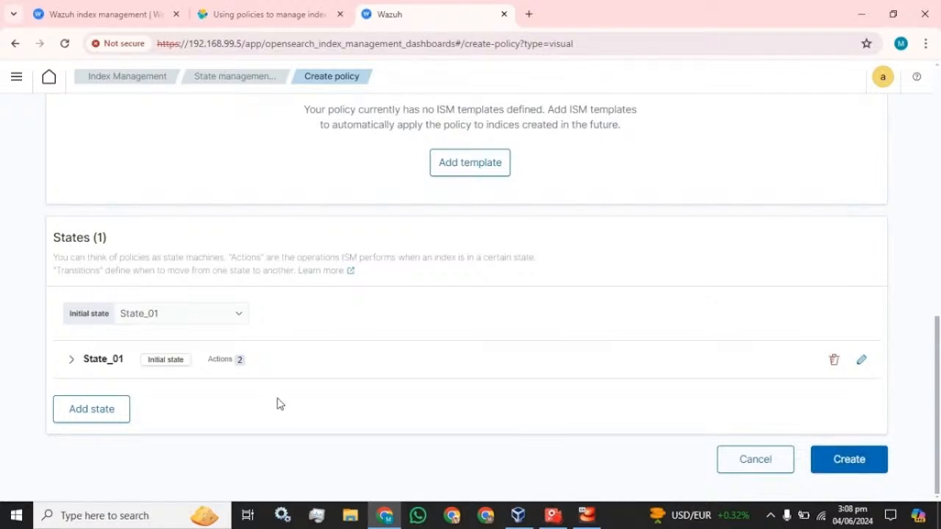
- Add an empty ISM template row and duplicate the policy page into a second tab
scroll(277, 400, up, 4)
click(471, 370)
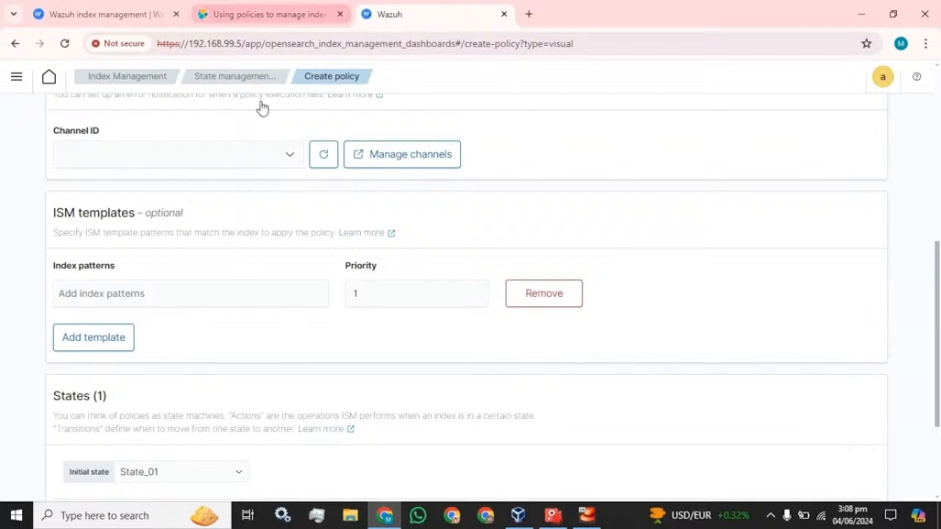
right_click(457, 14)
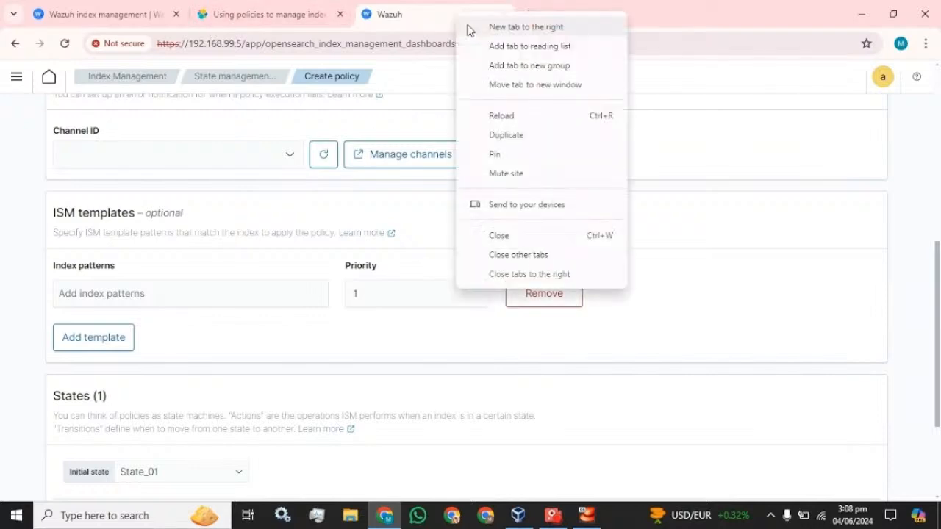
click(506, 133)
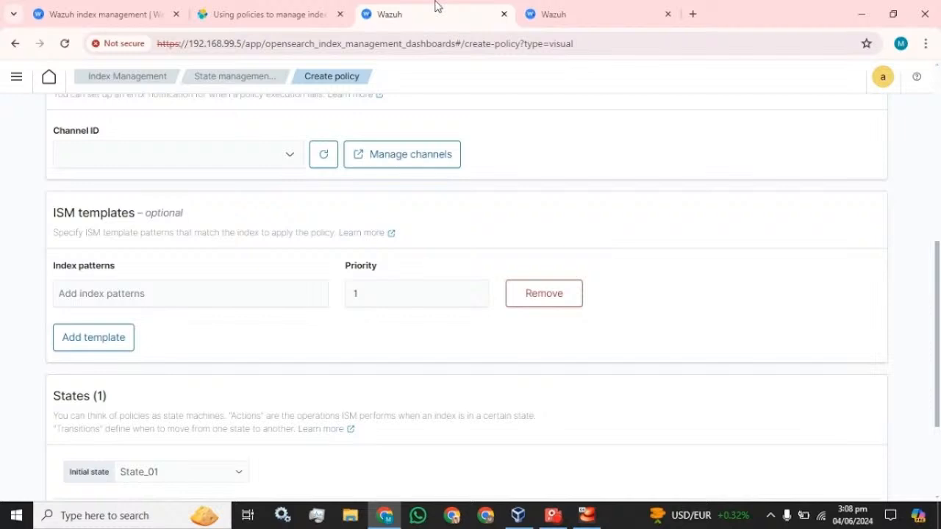
click(601, 12)
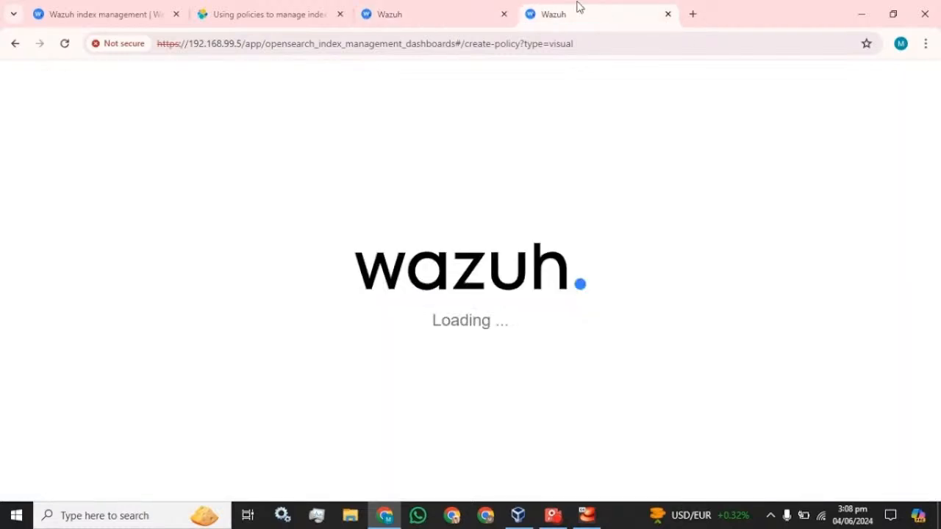
click(492, 9)
click(525, 9)
click(475, 7)
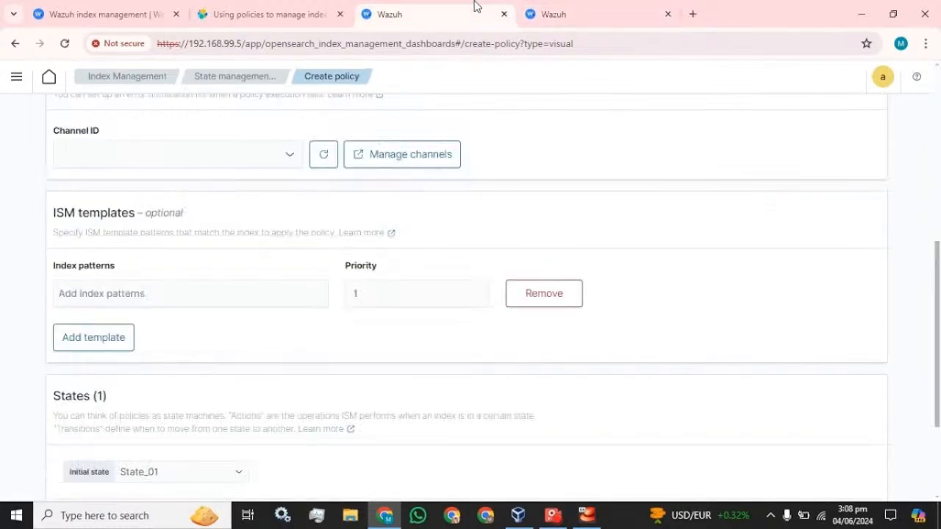
click(563, 8)
- In the duplicate tab, locate the wazuh-statistics index under Indices and copy its wazuh-statistics- prefix
click(11, 80)
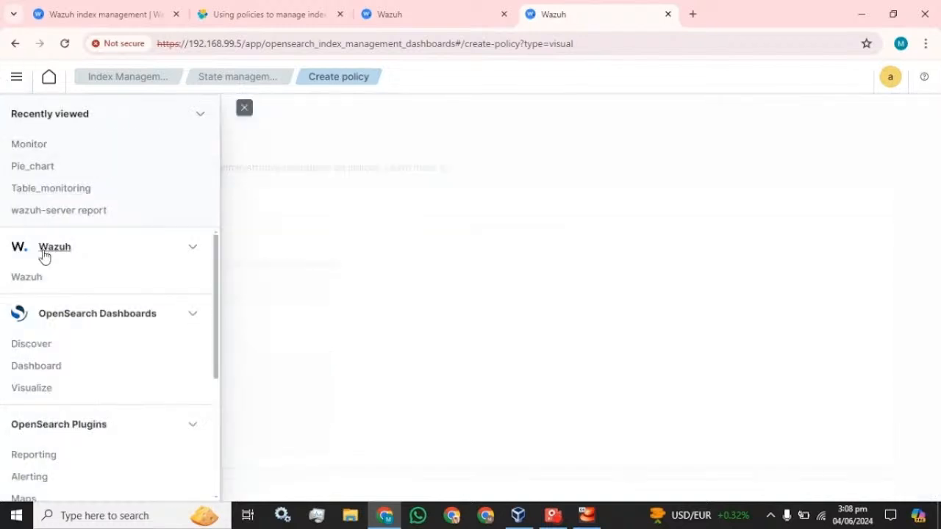
scroll(59, 315, down, 4)
click(51, 325)
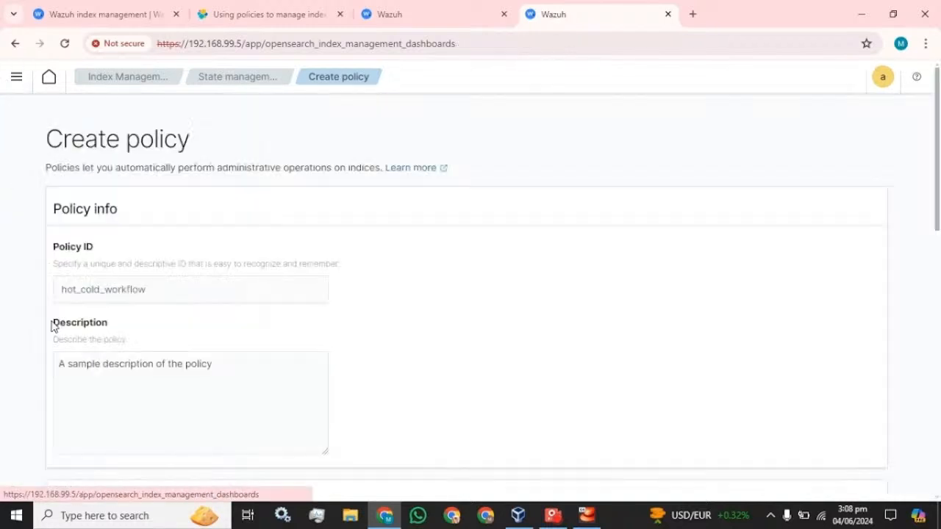
click(6, 86)
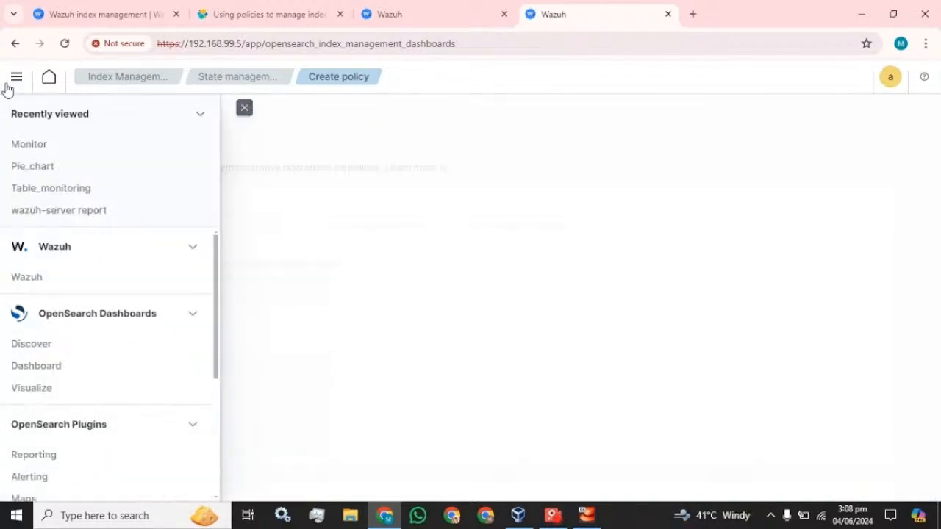
click(126, 86)
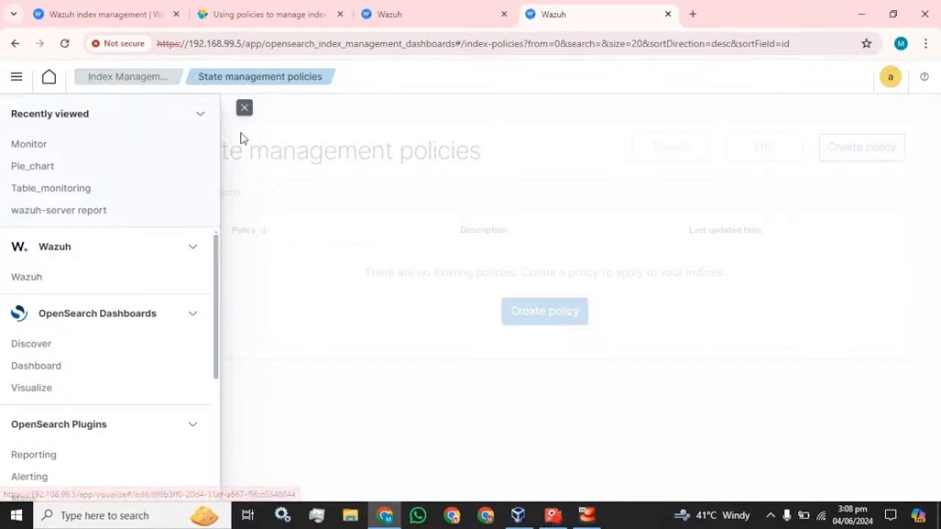
click(244, 108)
click(27, 170)
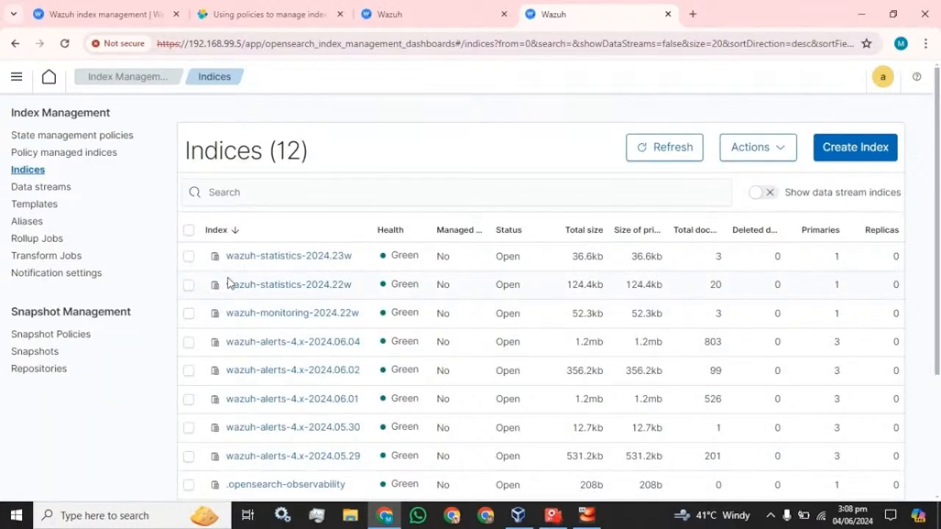
drag(227, 259, 301, 266)
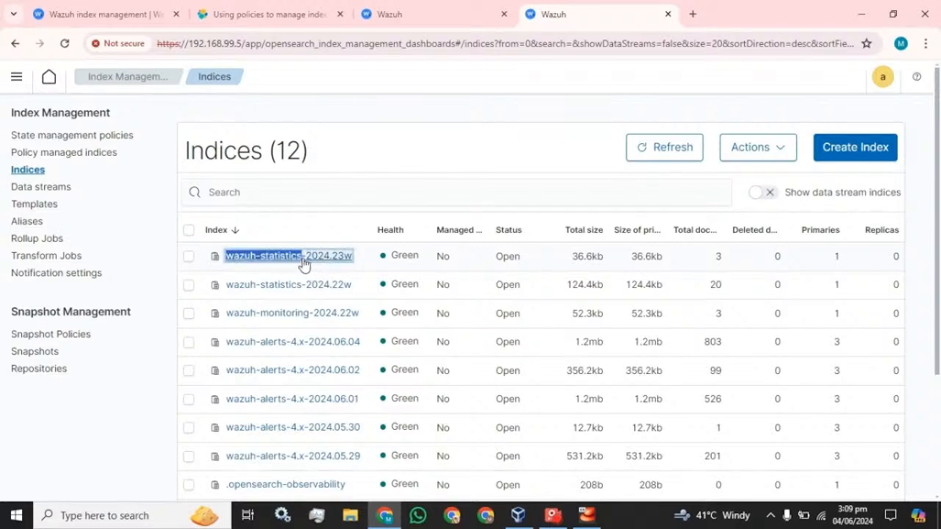
click(307, 265)
drag(28, 136, 172, 136)
key(ctrl+c)
- Set the template index pattern to wazuh-statistics-, attempt creation, and inspect State_01 after the error
click(463, 11)
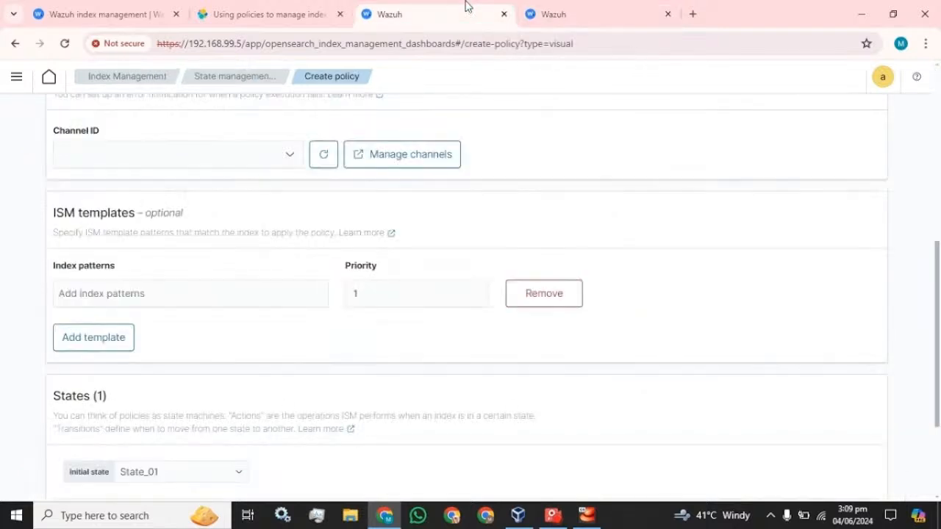
click(191, 294)
key(ctrl+v)
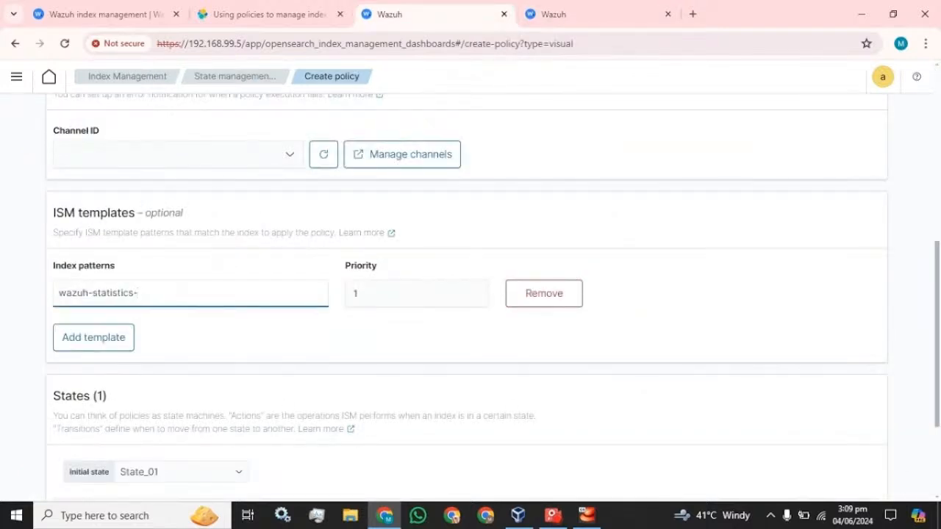
click(125, 345)
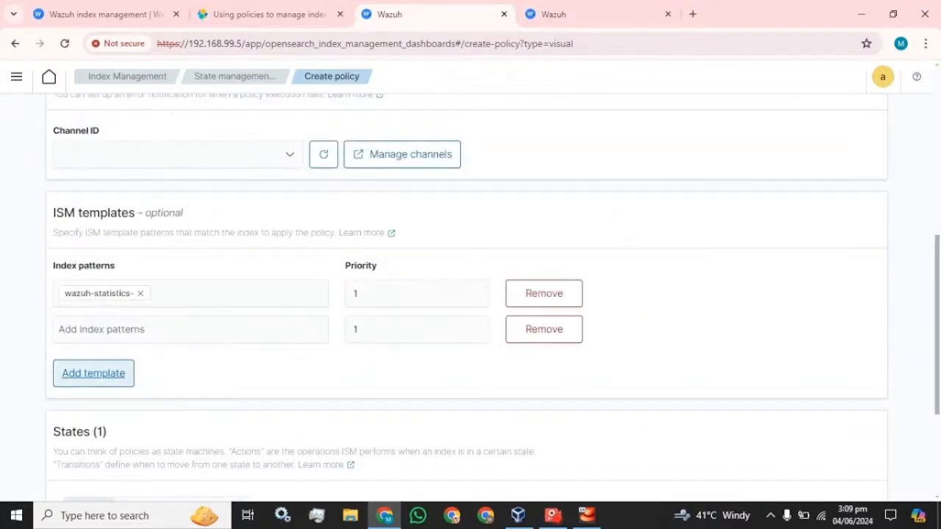
click(571, 335)
scroll(300, 292, down, 2)
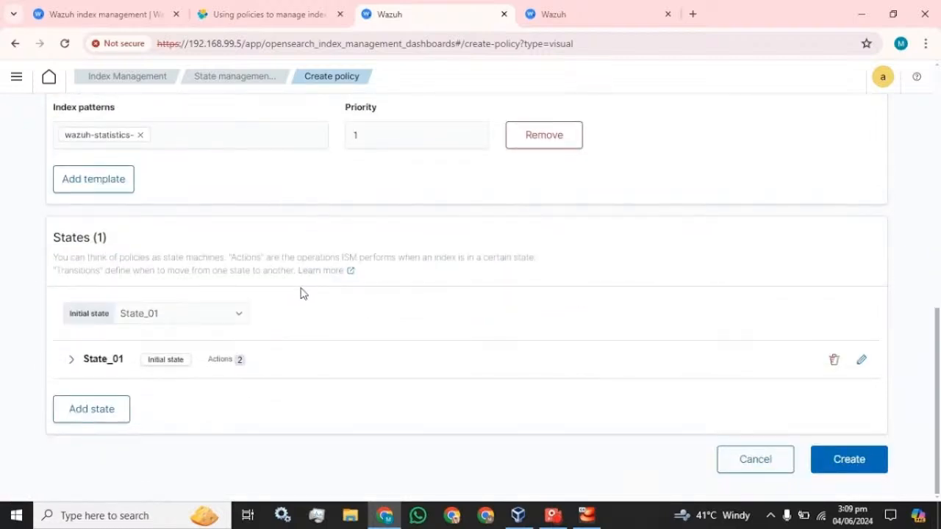
click(851, 460)
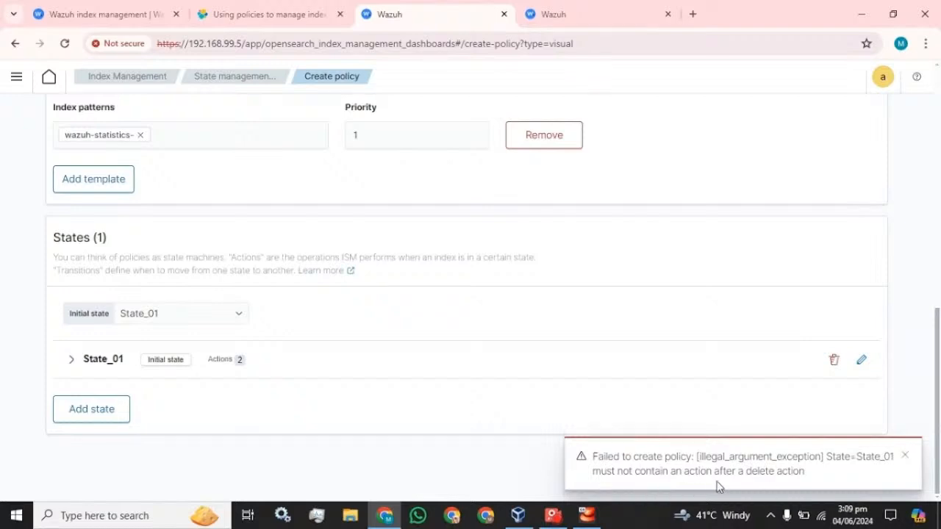
click(350, 361)
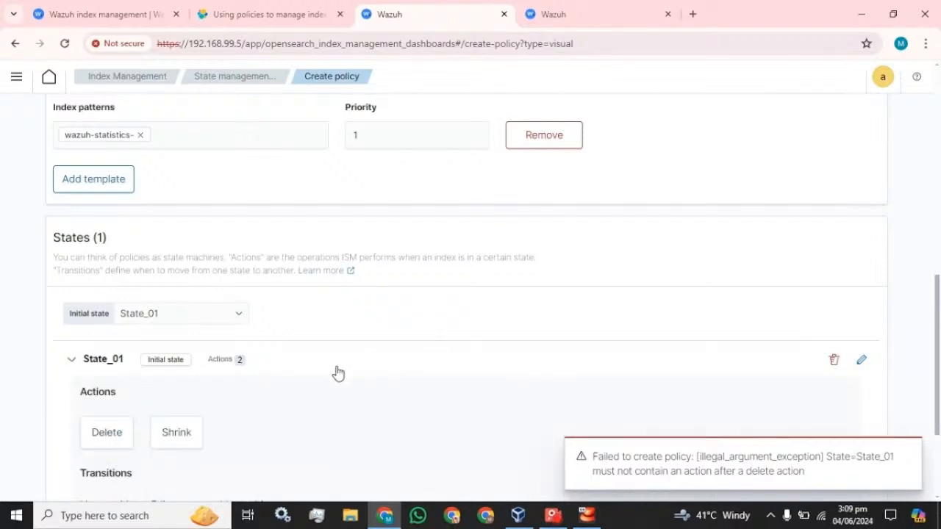
scroll(336, 373, down, 3)
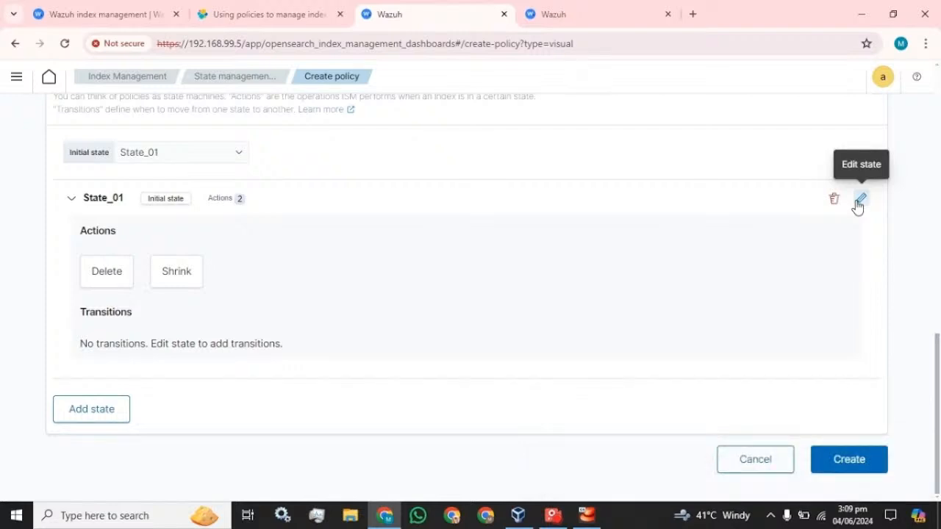
- Remove the Shrink action from State_01, keeping only Delete
click(858, 203)
scroll(835, 275, down, 2)
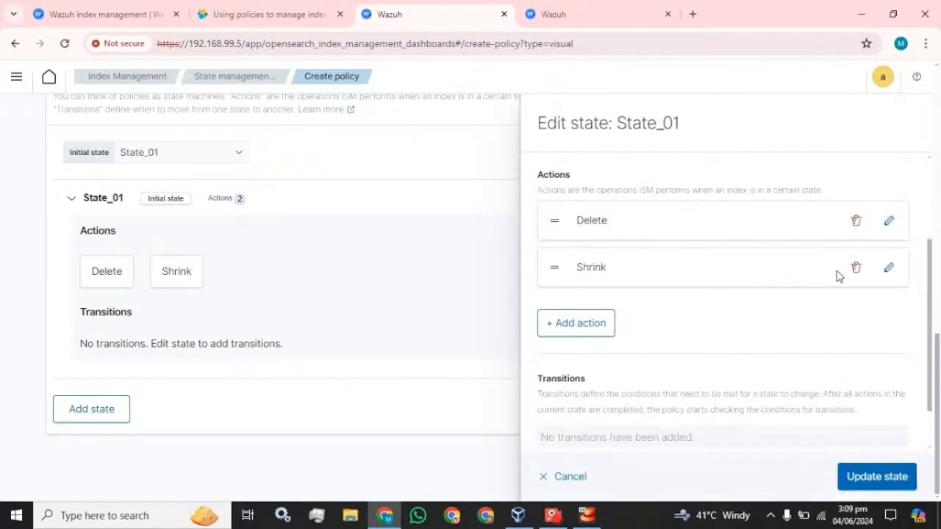
click(854, 270)
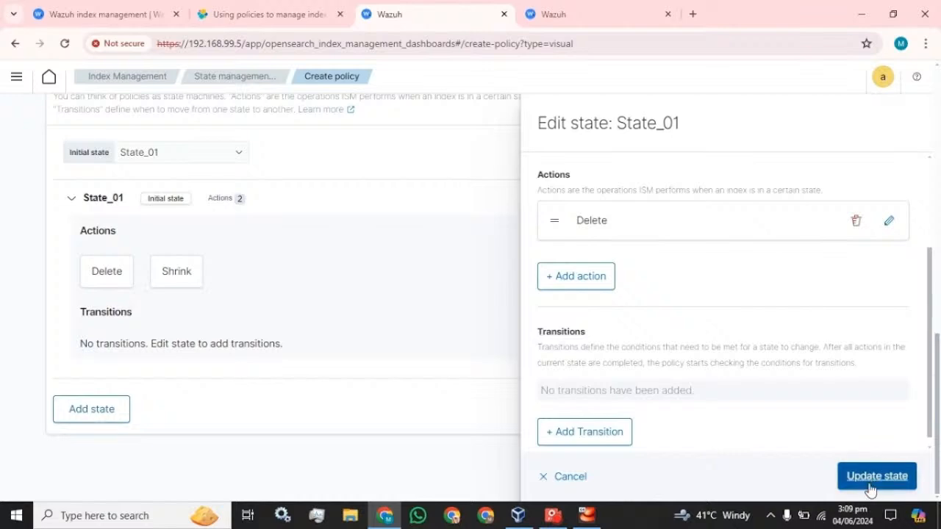
click(871, 485)
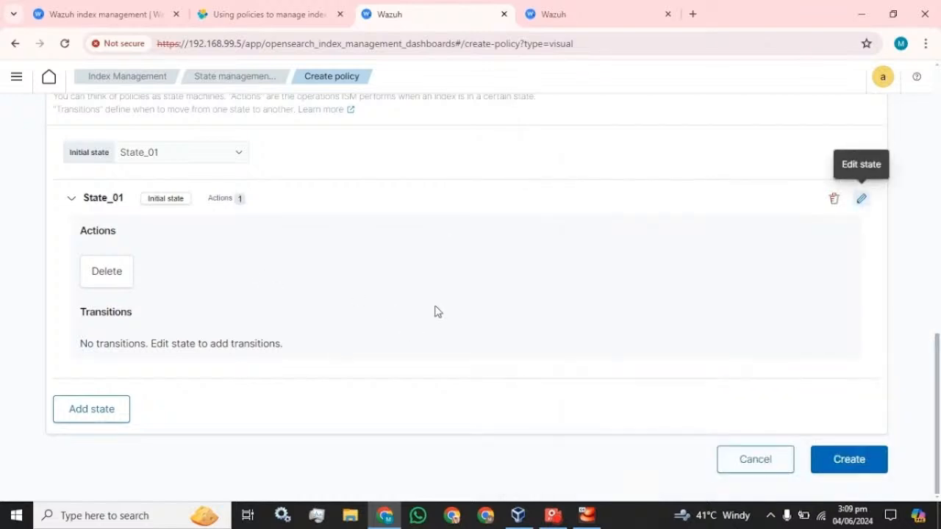
- Add a new state named Shrink, ordered before State_01
click(74, 412)
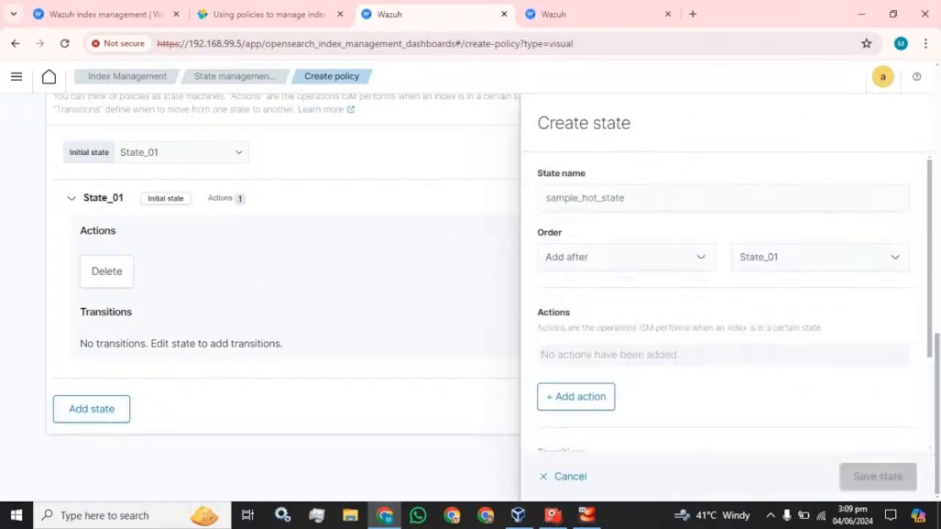
text(S)
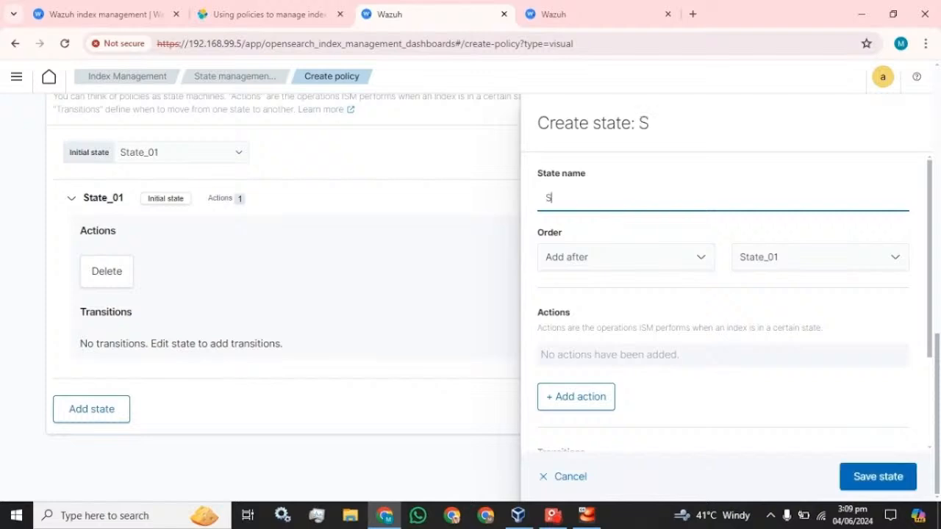
text(hrink)
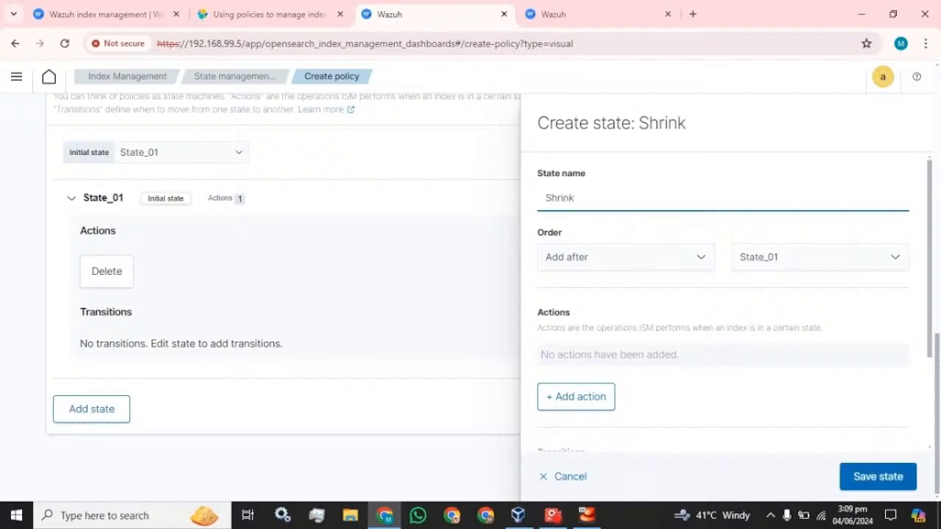
click(656, 257)
click(656, 256)
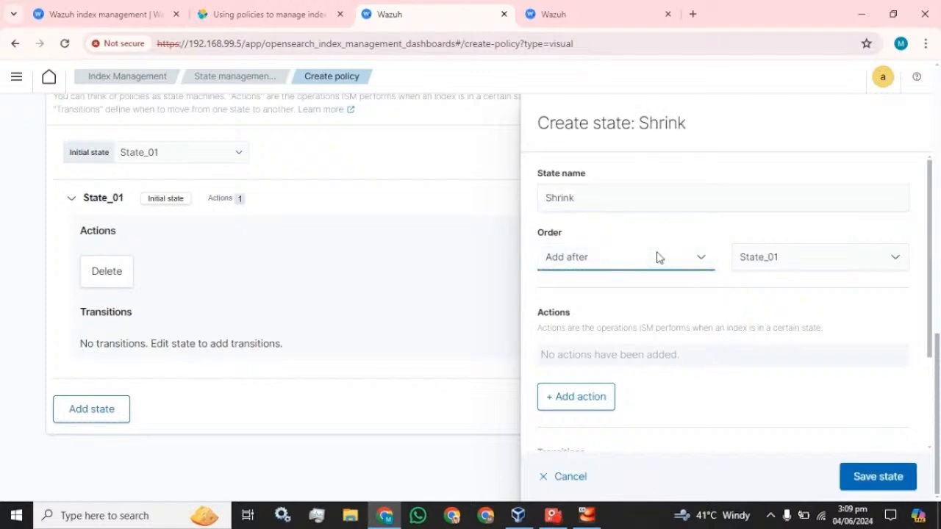
click(657, 252)
click(586, 282)
click(598, 255)
click(579, 290)
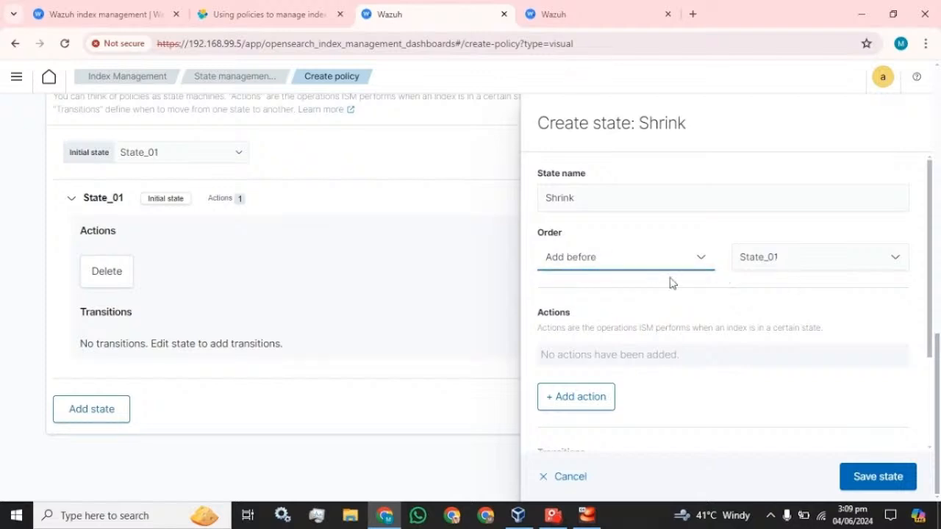